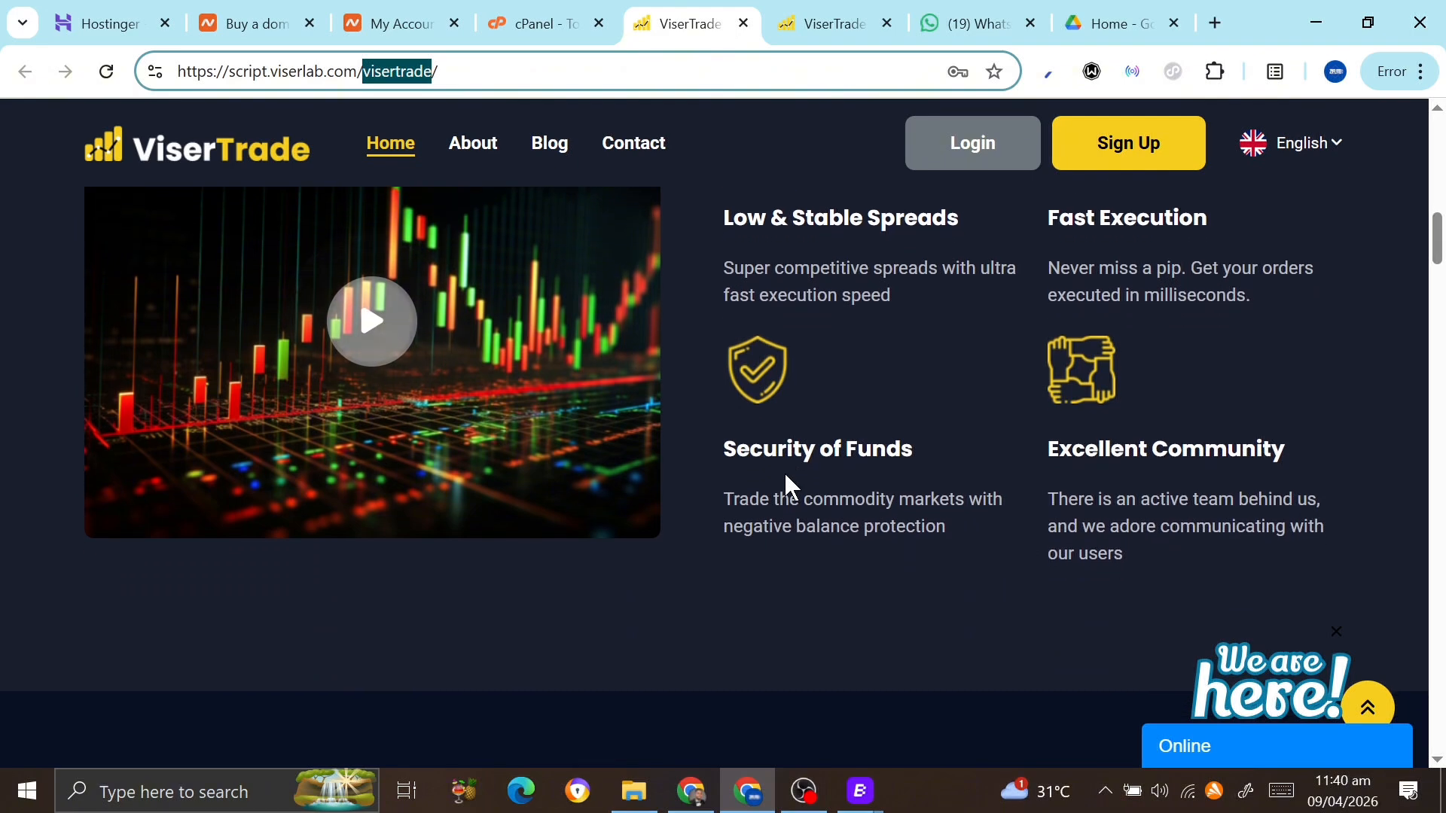
Browse the ViserTrade public homepage sections, then switch to the admin dashboard tab
{"action": "scroll", "coordinate": [784, 471], "scroll_direction": "down", "scroll_amount": 3}
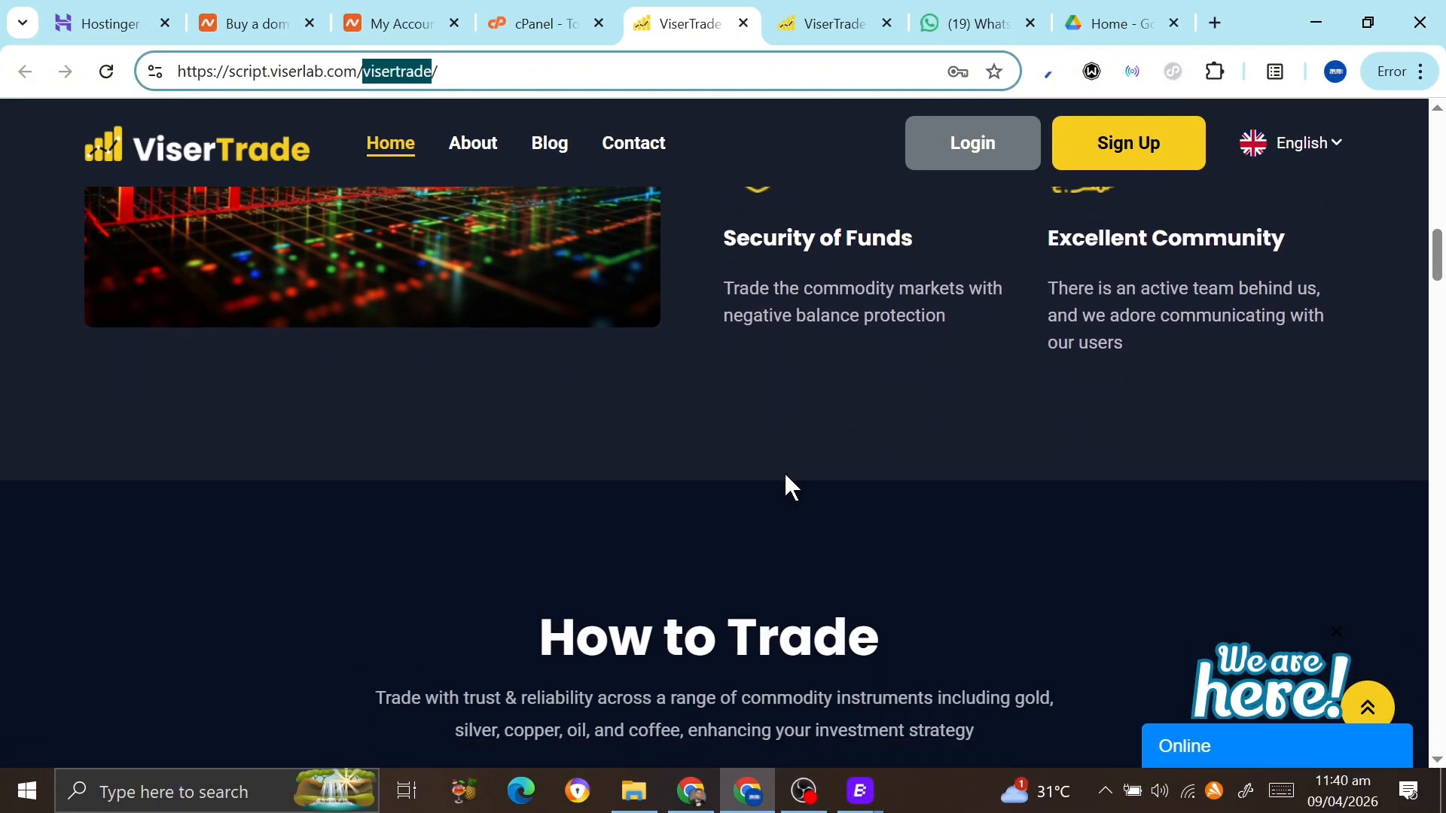
{"action": "scroll", "coordinate": [786, 477], "scroll_direction": "down", "scroll_amount": 4}
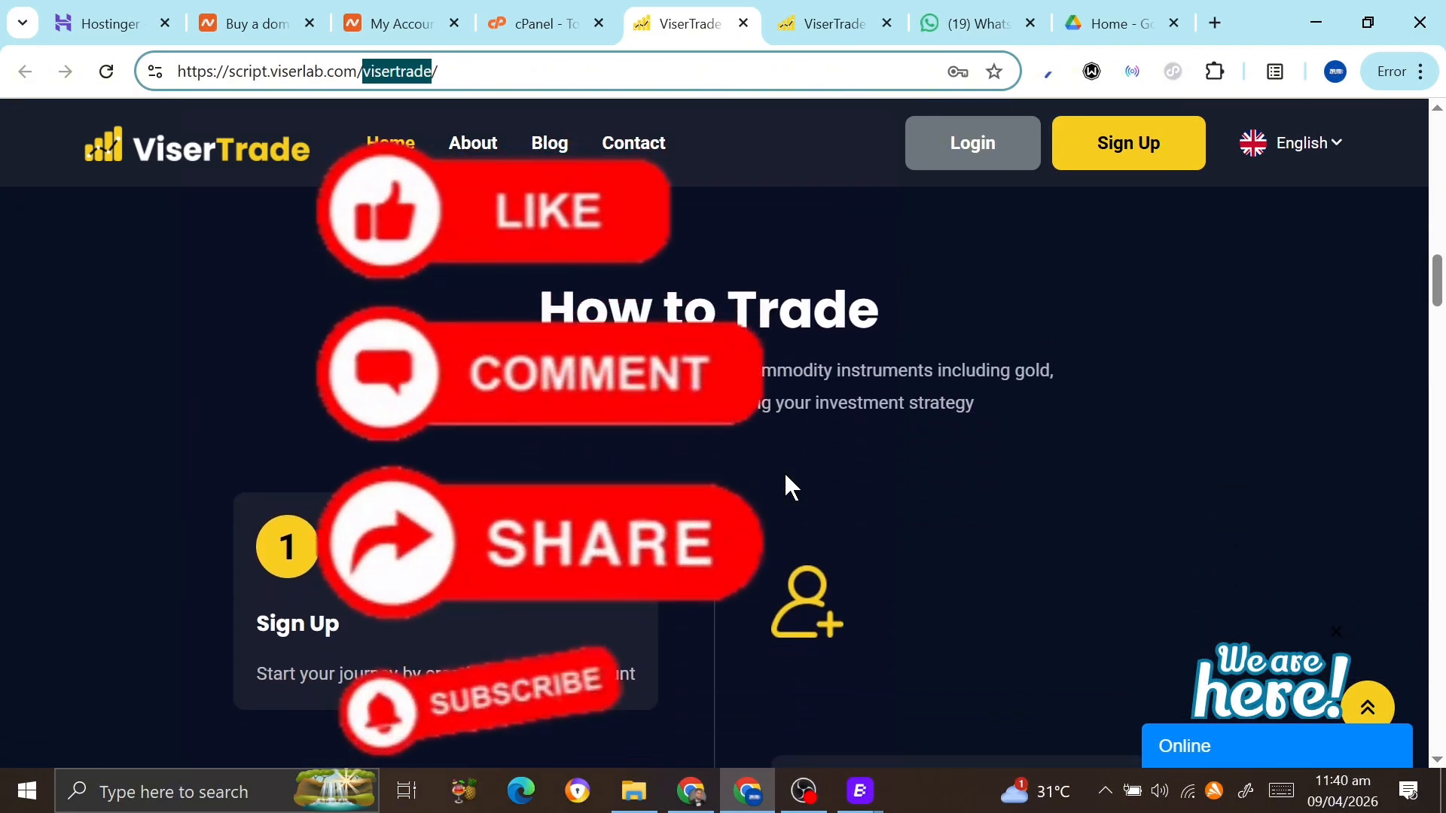
{"action": "scroll", "coordinate": [784, 471], "scroll_direction": "down", "scroll_amount": 2}
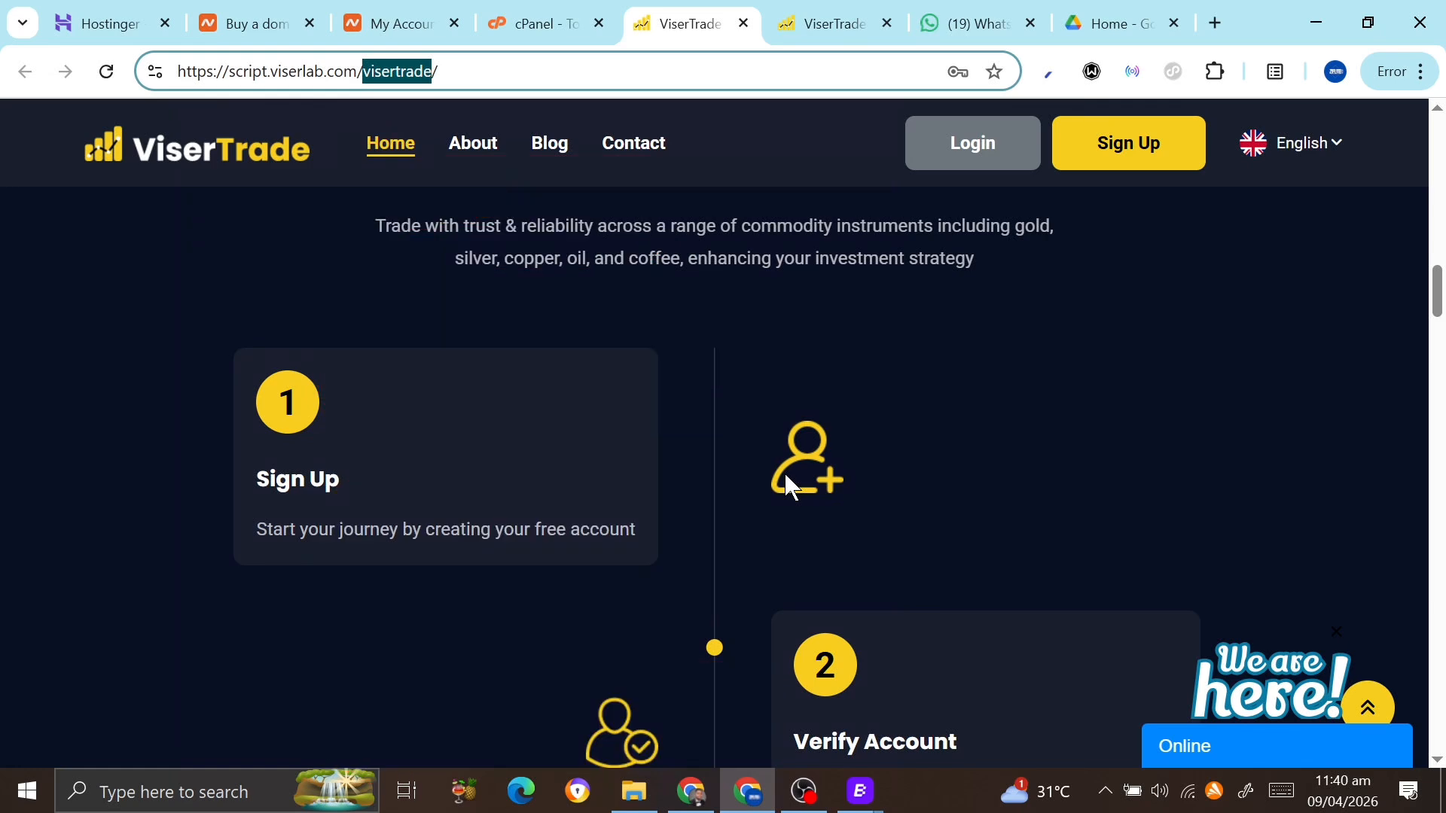
{"action": "scroll", "coordinate": [783, 473], "scroll_direction": "down", "scroll_amount": 3}
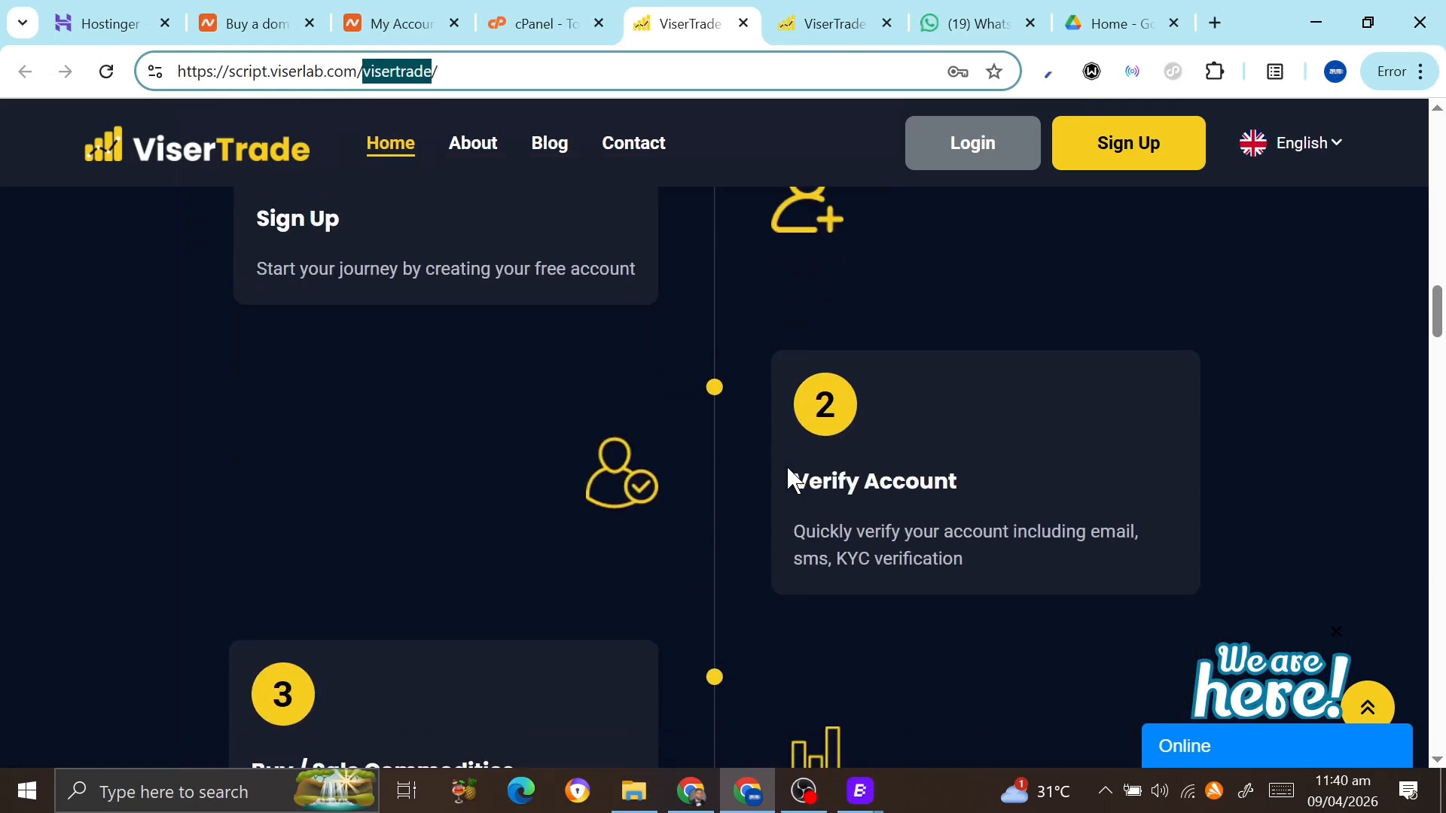
{"action": "scroll", "coordinate": [788, 479], "scroll_direction": "down", "scroll_amount": 10}
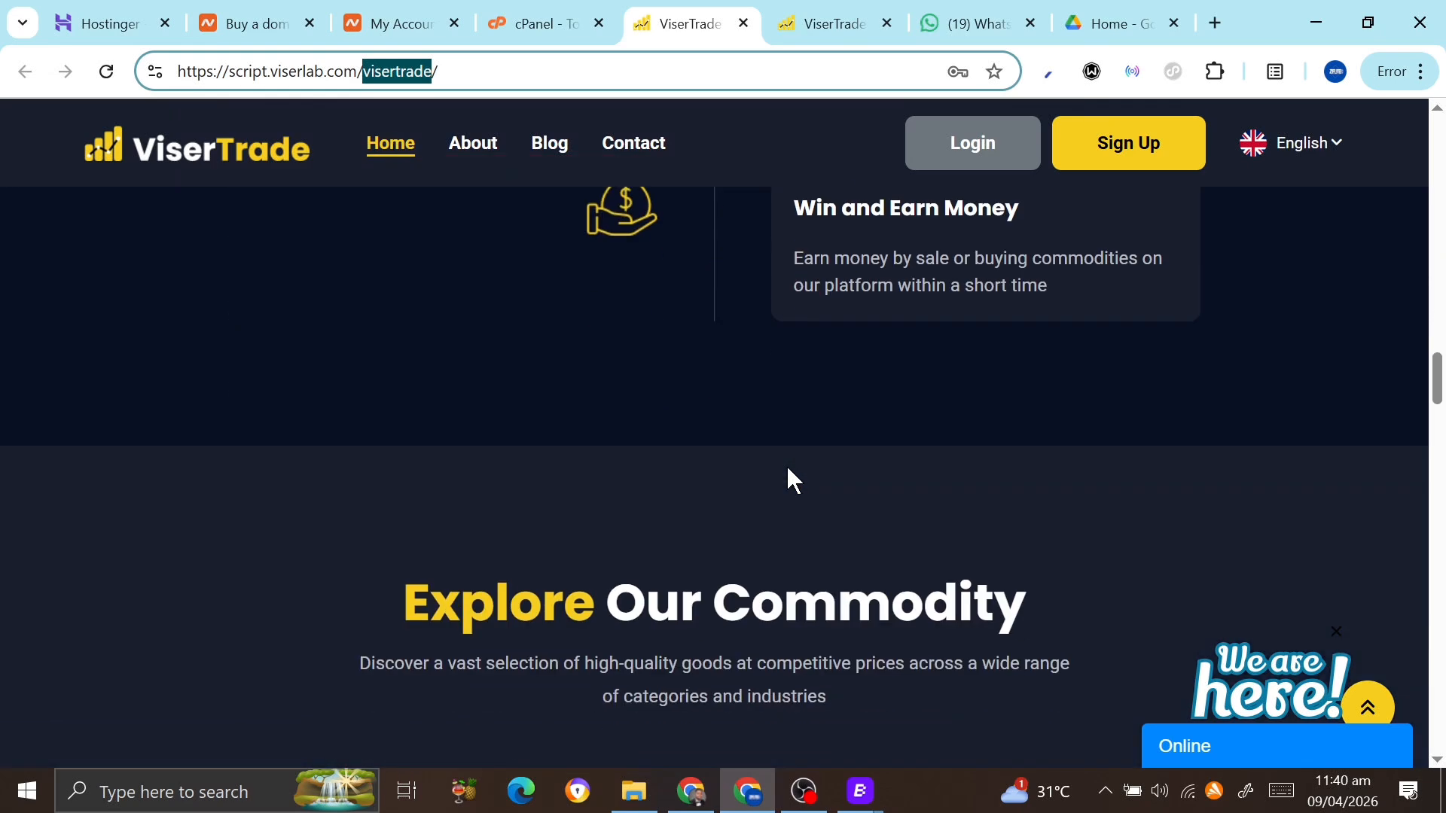
{"action": "scroll", "coordinate": [792, 480], "scroll_direction": "down", "scroll_amount": 3}
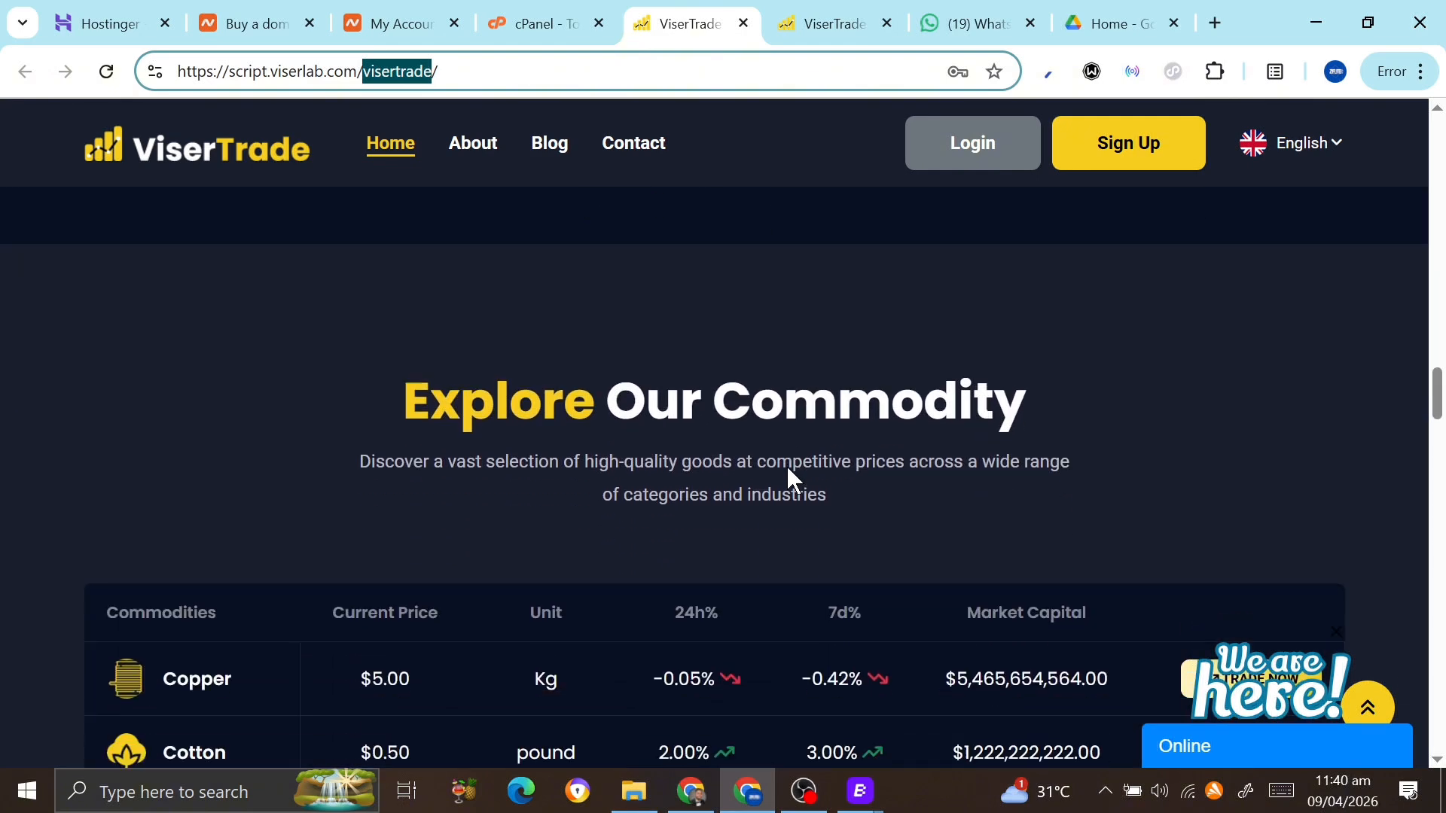
{"action": "scroll", "coordinate": [790, 479], "scroll_direction": "down", "scroll_amount": 1}
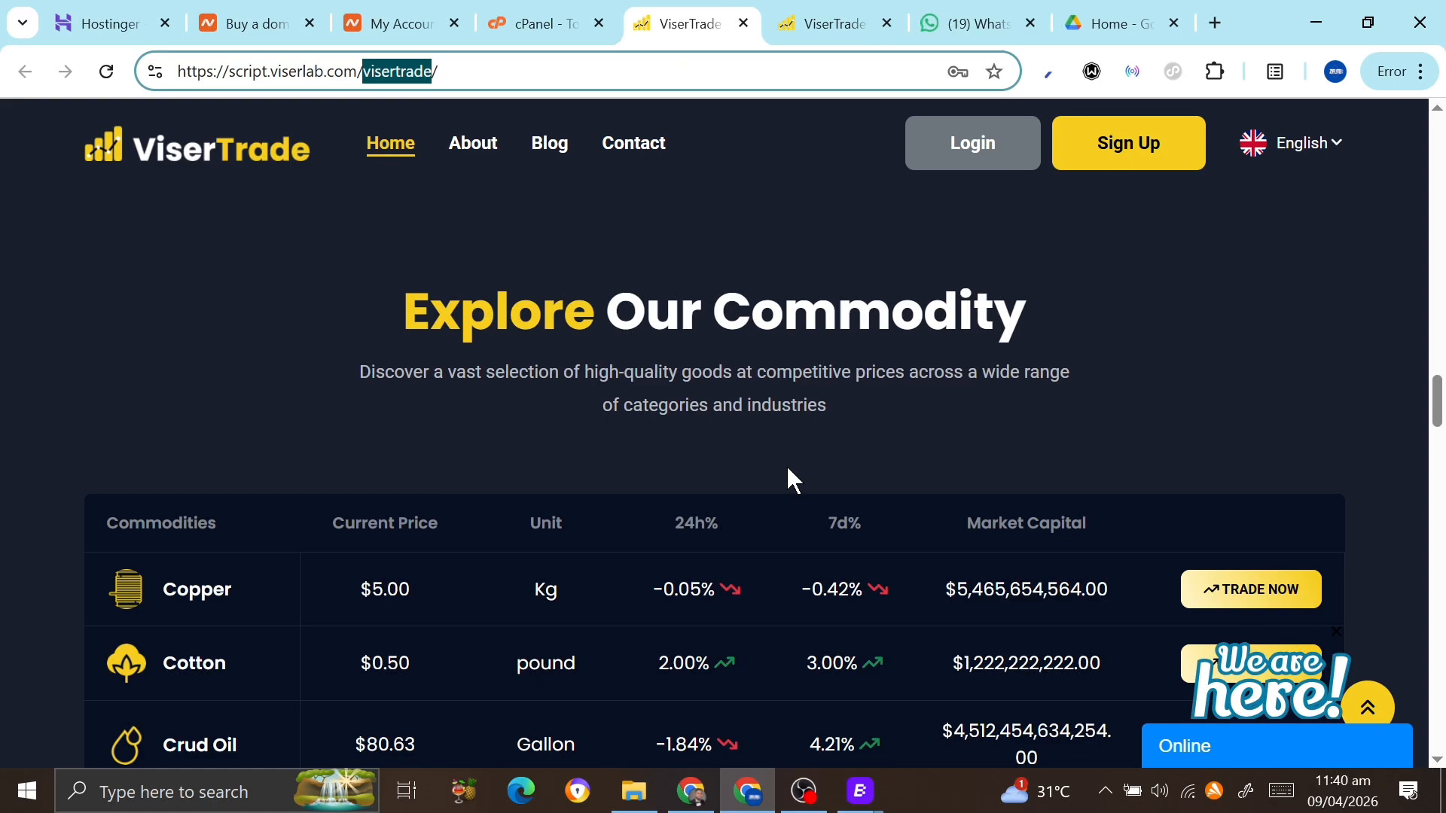
{"action": "scroll", "coordinate": [790, 479], "scroll_direction": "down", "scroll_amount": 15}
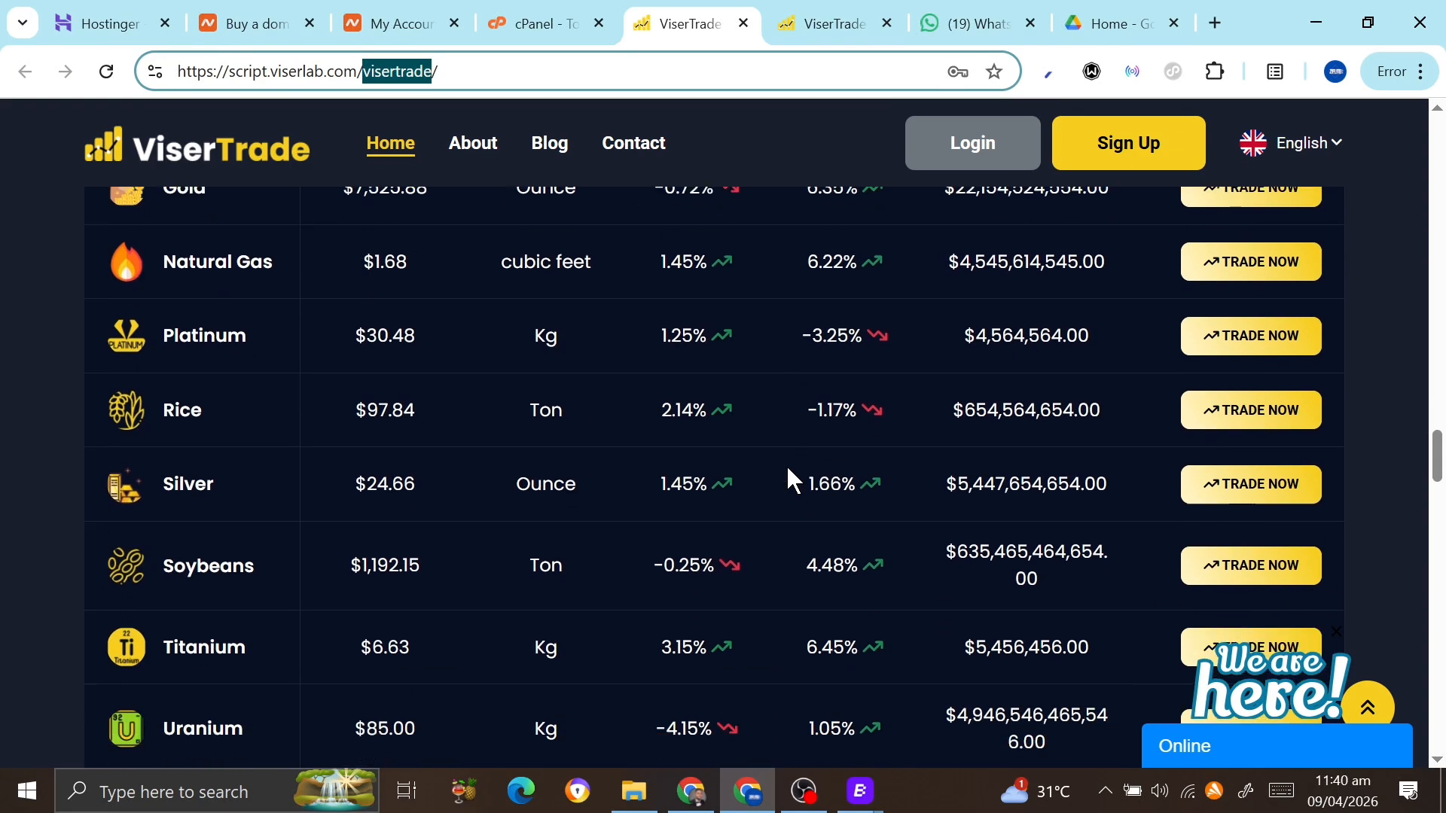
{"action": "scroll", "coordinate": [788, 470], "scroll_direction": "down", "scroll_amount": 12}
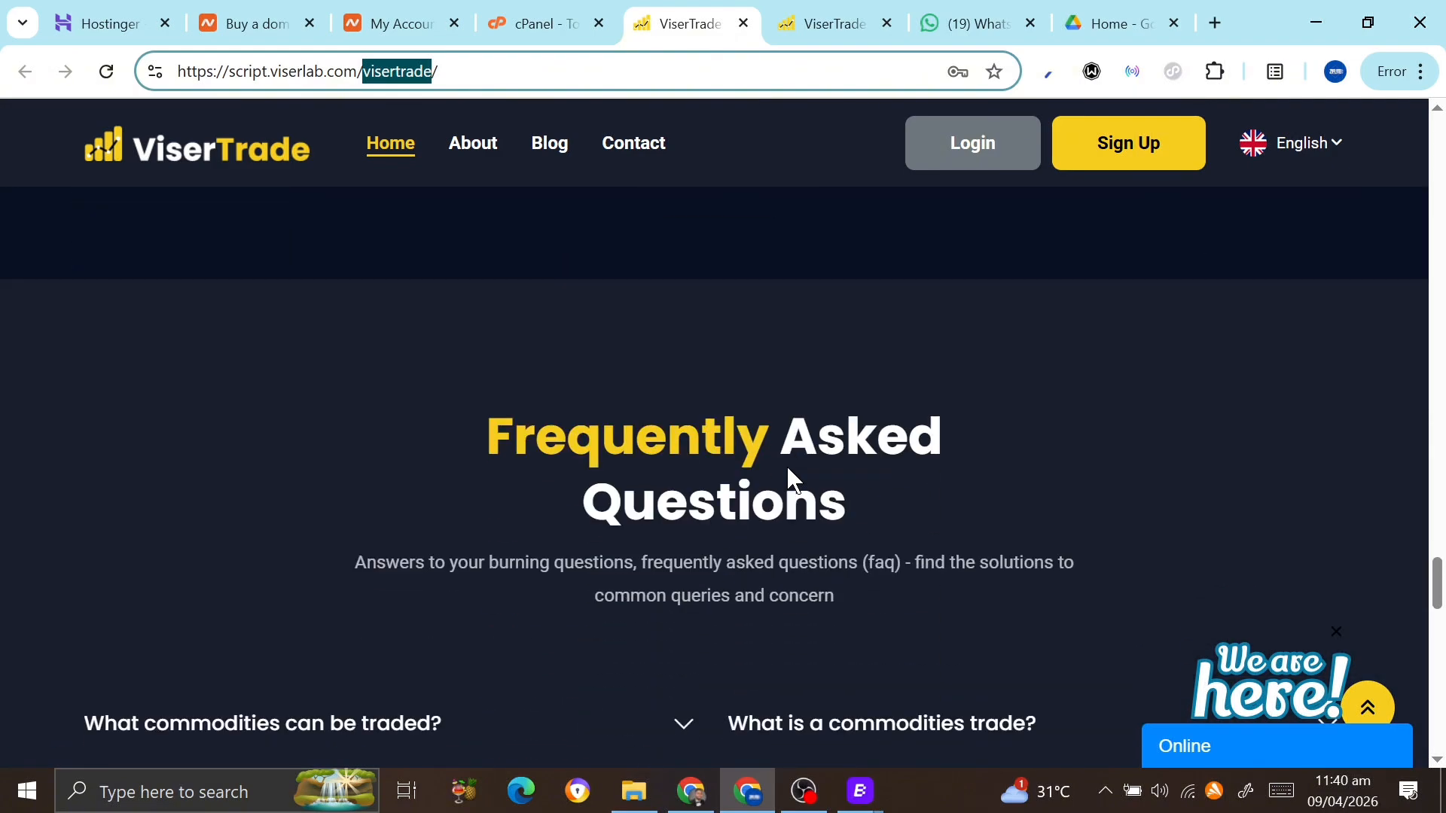
{"action": "scroll", "coordinate": [786, 464], "scroll_direction": "up", "scroll_amount": 15}
{"action": "scroll", "coordinate": [798, 451], "scroll_direction": "down", "scroll_amount": 8}
{"action": "scroll", "coordinate": [800, 453], "scroll_direction": "down", "scroll_amount": 4}
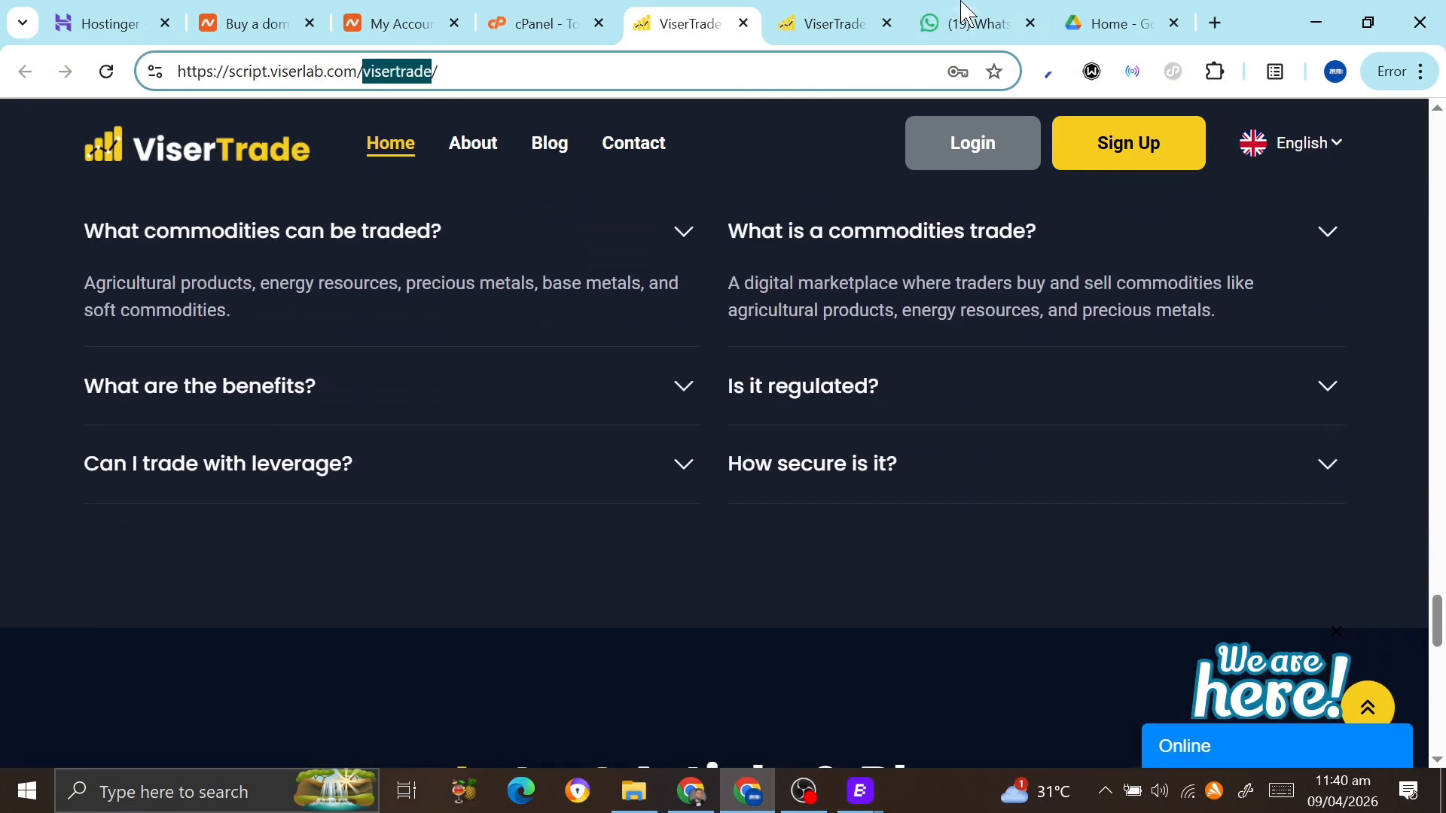
{"action": "left_click", "coordinate": [832, 23]}
{"action": "scroll", "coordinate": [584, 663], "scroll_direction": "down", "scroll_amount": 6}
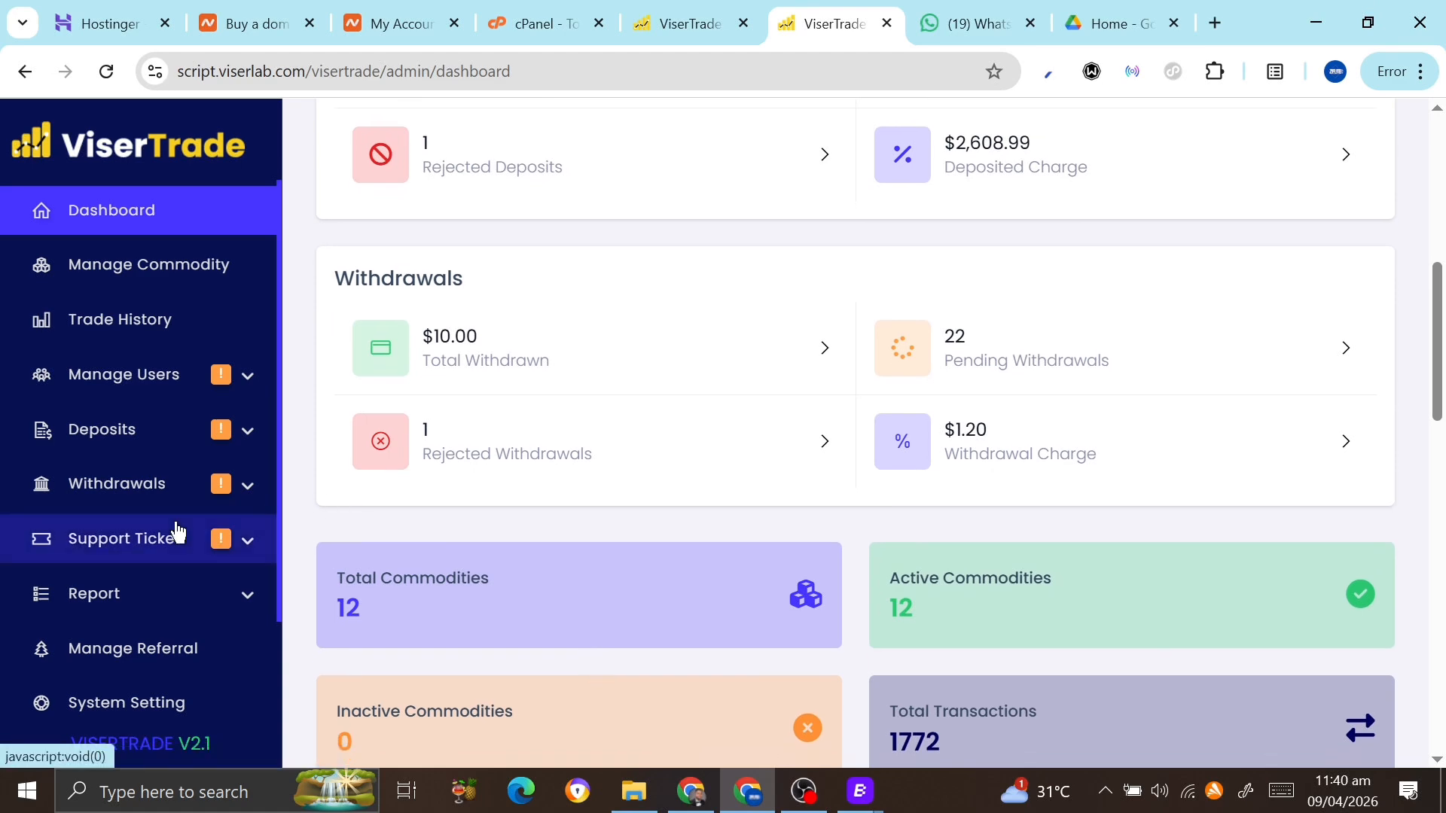
{"action": "scroll", "coordinate": [178, 532], "scroll_direction": "down", "scroll_amount": 2}
{"action": "scroll", "coordinate": [588, 474], "scroll_direction": "down", "scroll_amount": 8}
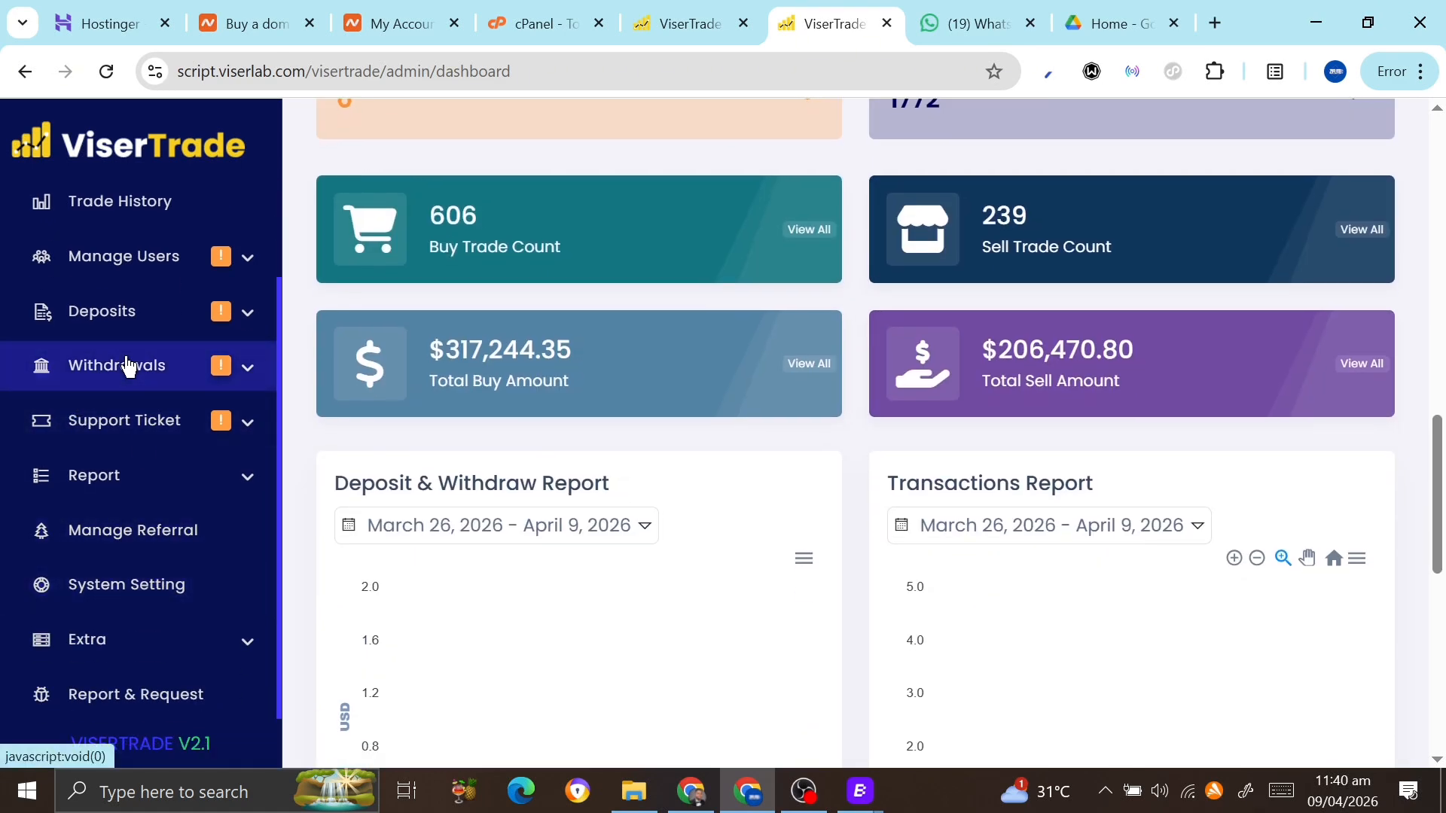
{"action": "scroll", "coordinate": [522, 437], "scroll_direction": "up", "scroll_amount": 15}
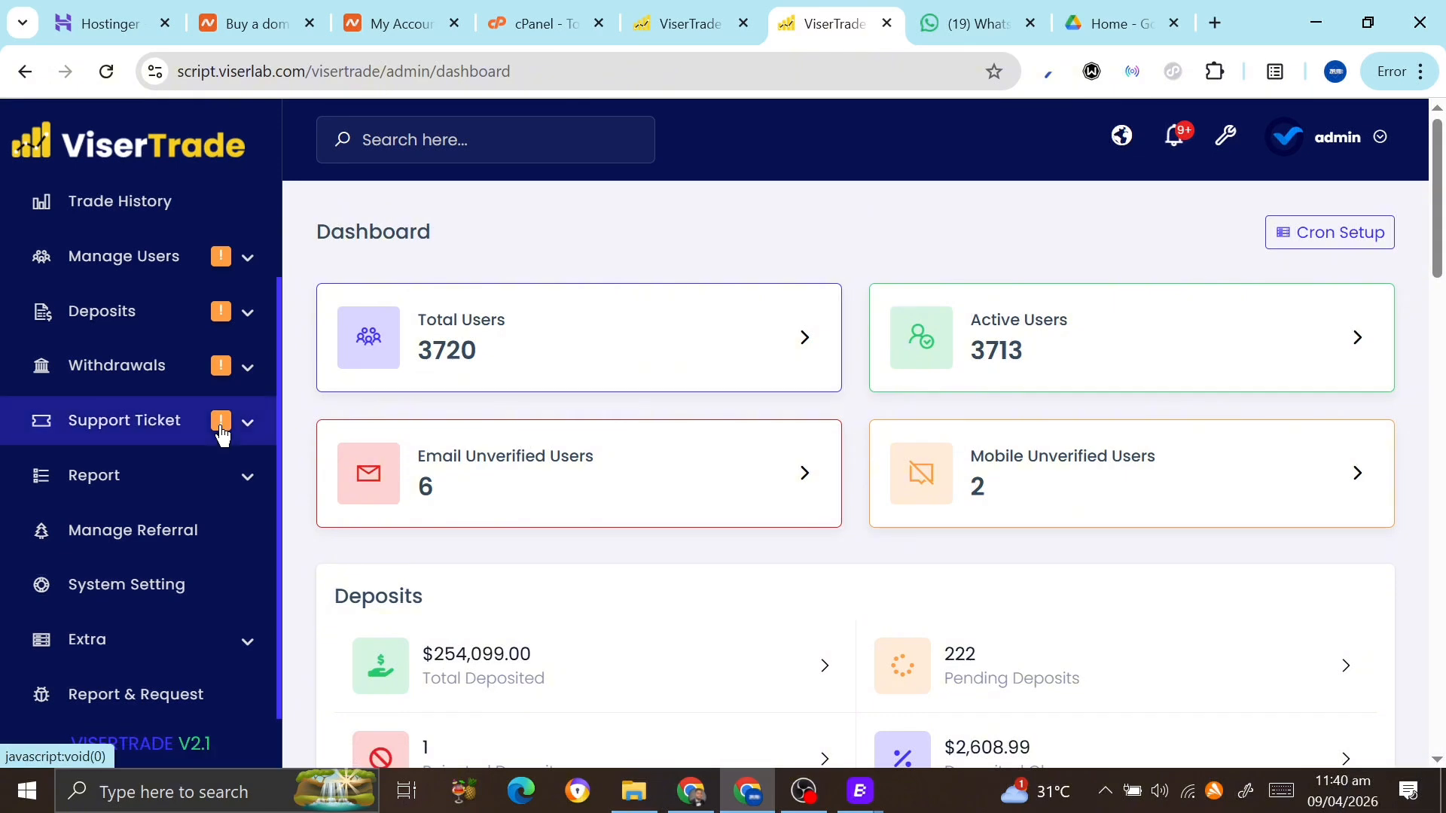
{"action": "scroll", "coordinate": [220, 429], "scroll_direction": "up", "scroll_amount": 2}
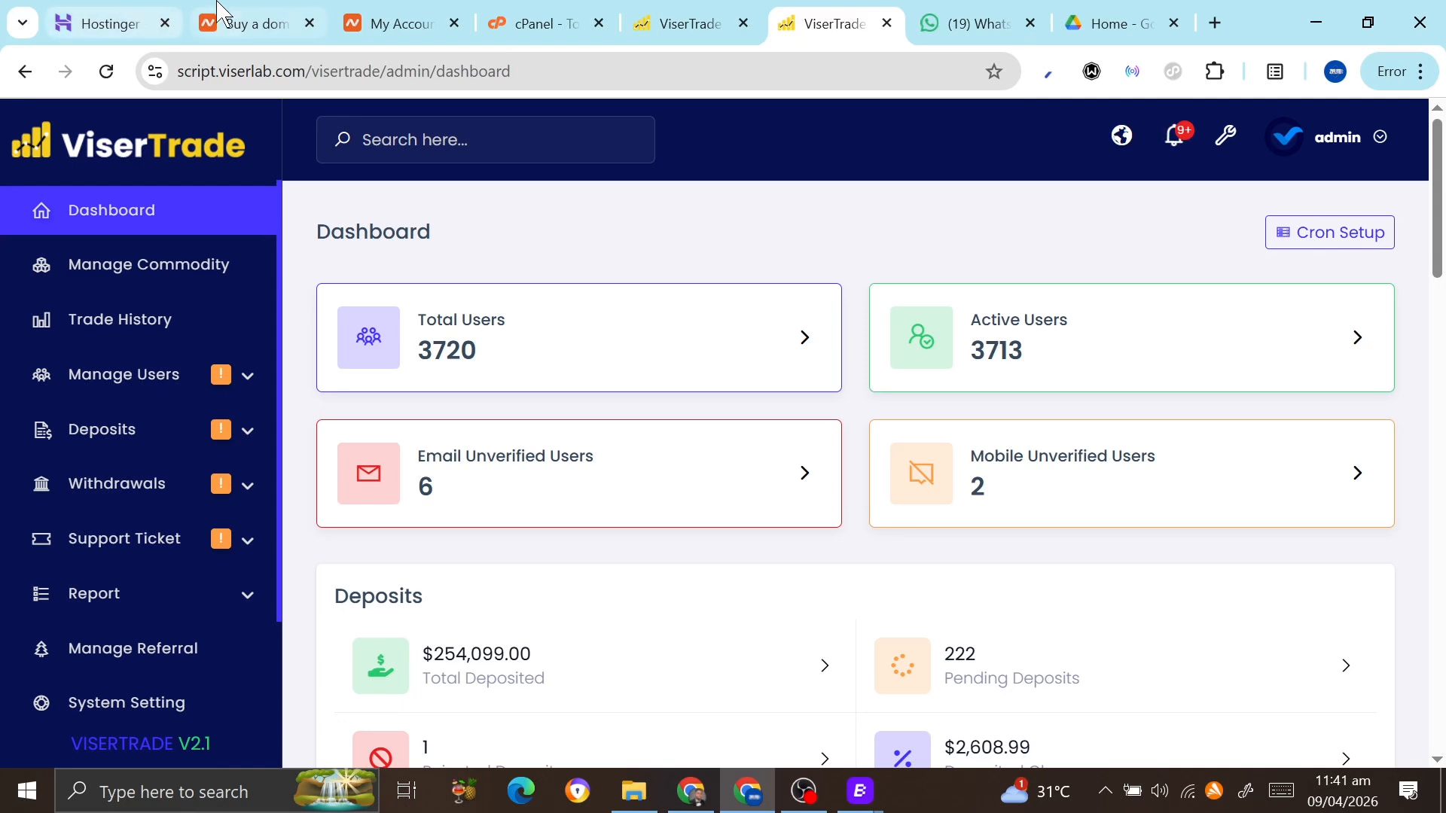
Compare the Hostinger site with Namecheap, ending at the Namecheap domain search (.COM $6.79)
{"action": "left_click", "coordinate": [226, 23]}
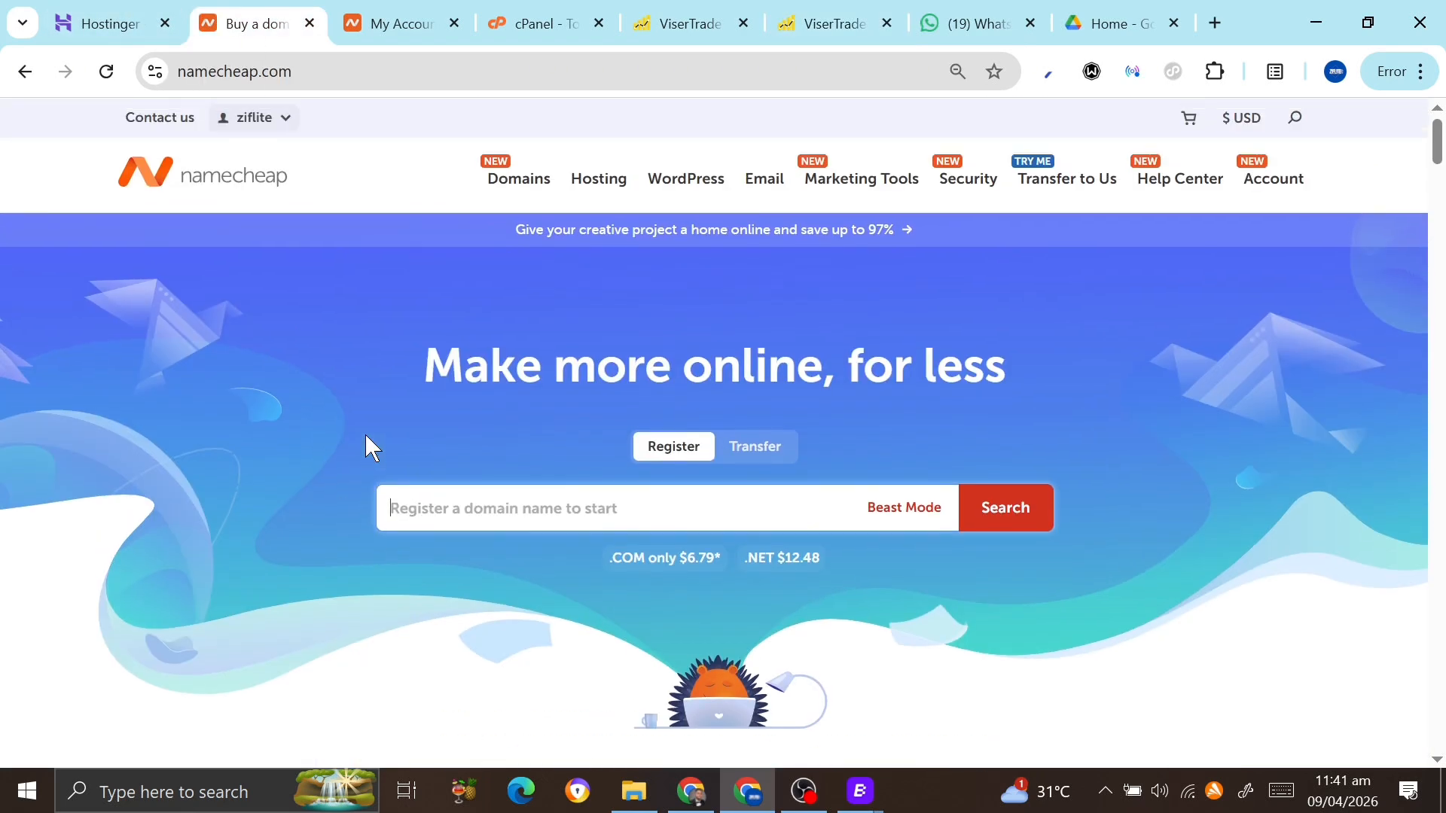
{"action": "left_click", "coordinate": [123, 12]}
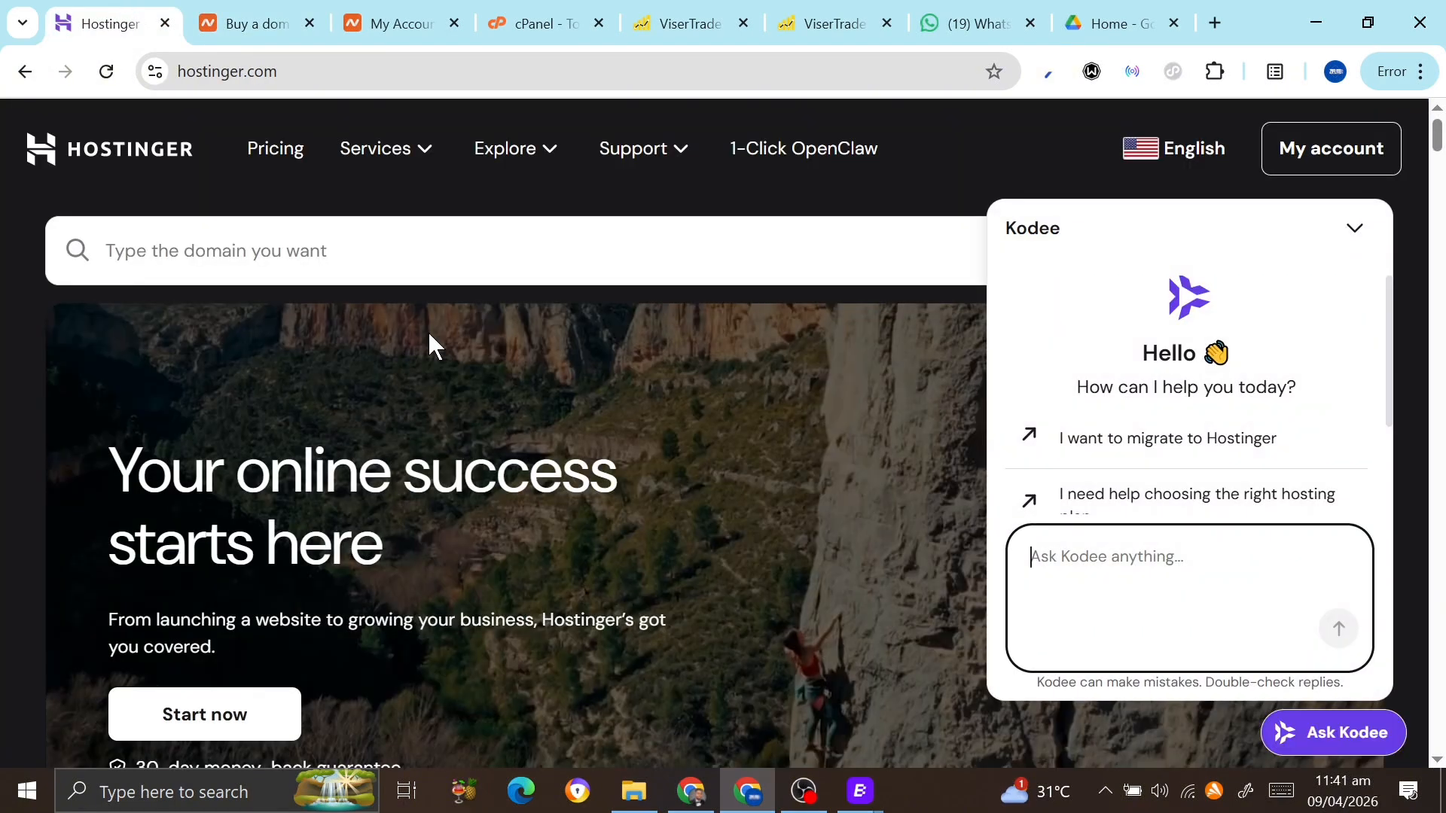
{"action": "left_click", "coordinate": [233, 12]}
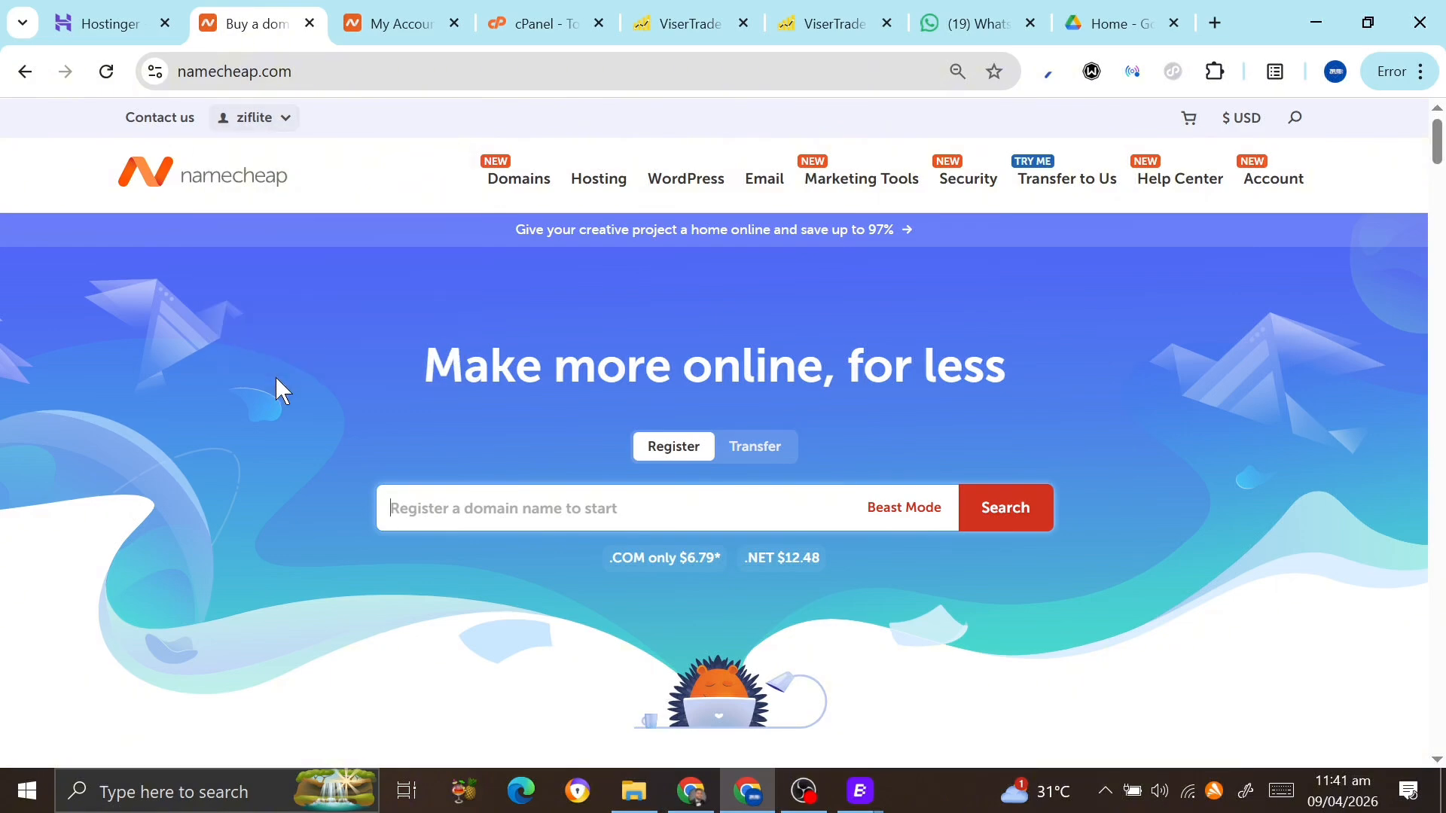
{"action": "scroll", "coordinate": [277, 387], "scroll_direction": "down", "scroll_amount": 5}
{"action": "scroll", "coordinate": [277, 384], "scroll_direction": "down", "scroll_amount": 4}
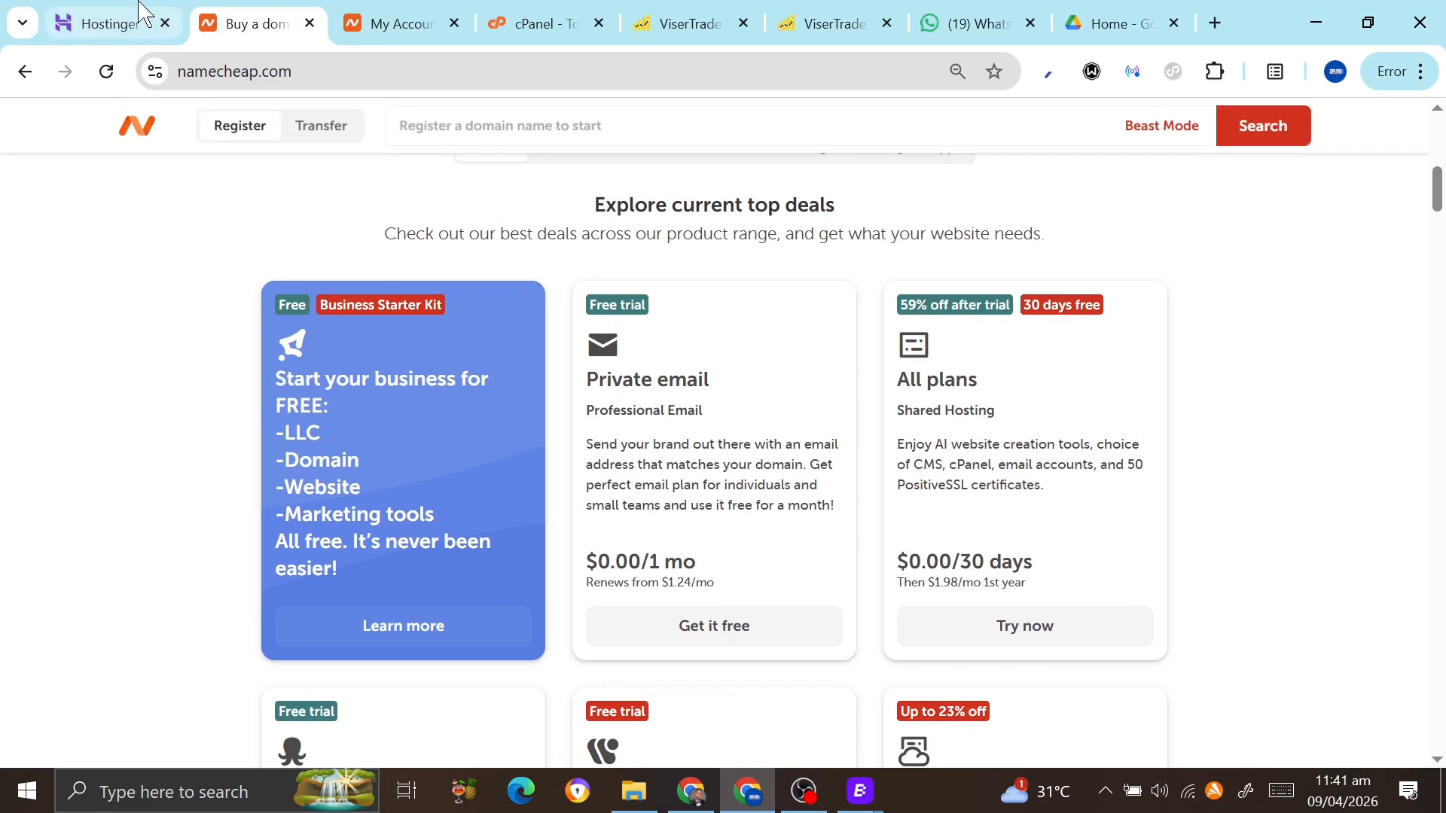
{"action": "left_click", "coordinate": [139, 20]}
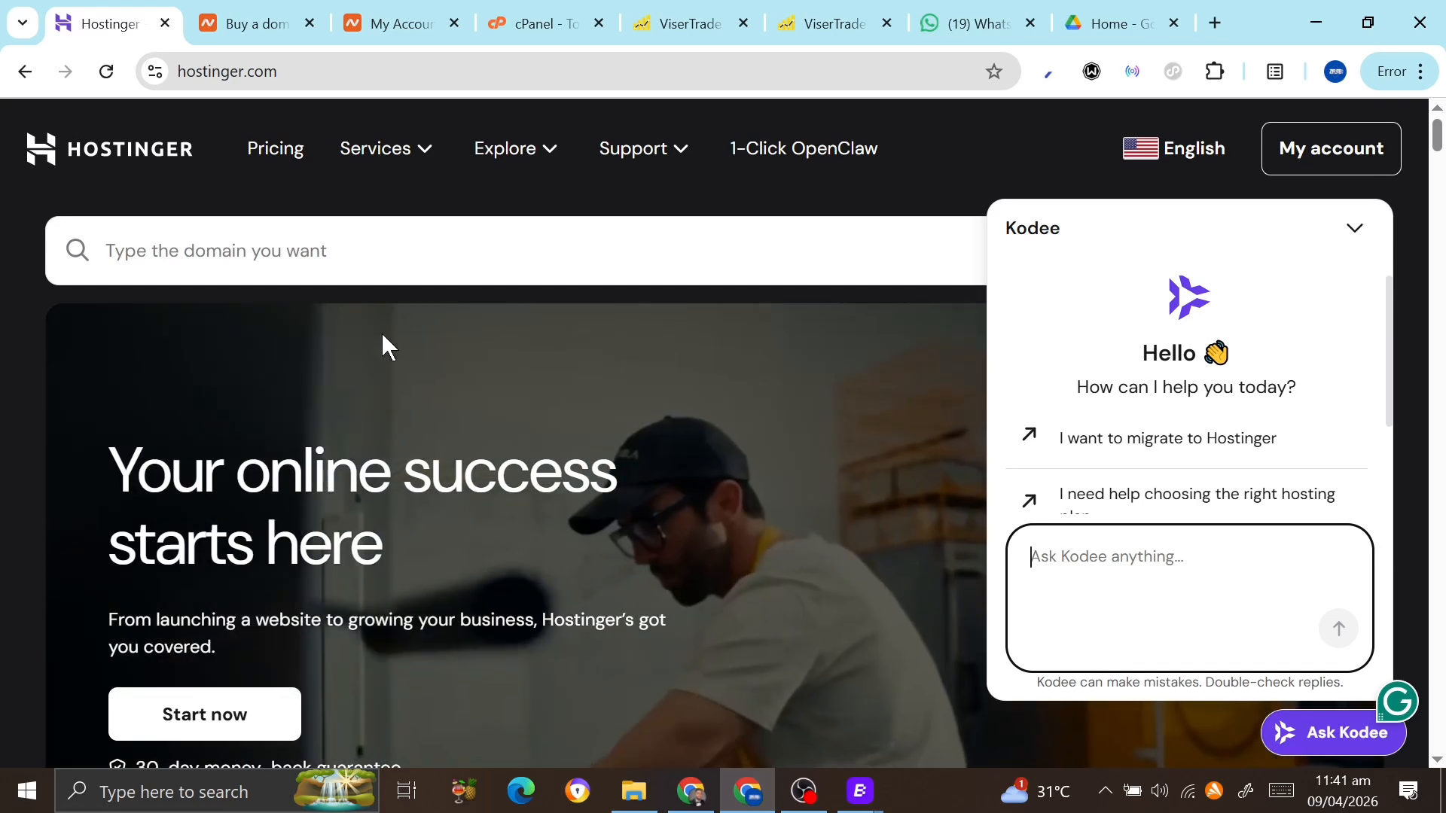
{"action": "left_click", "coordinate": [251, 15]}
{"action": "scroll", "coordinate": [432, 322], "scroll_direction": "up", "scroll_amount": 10}
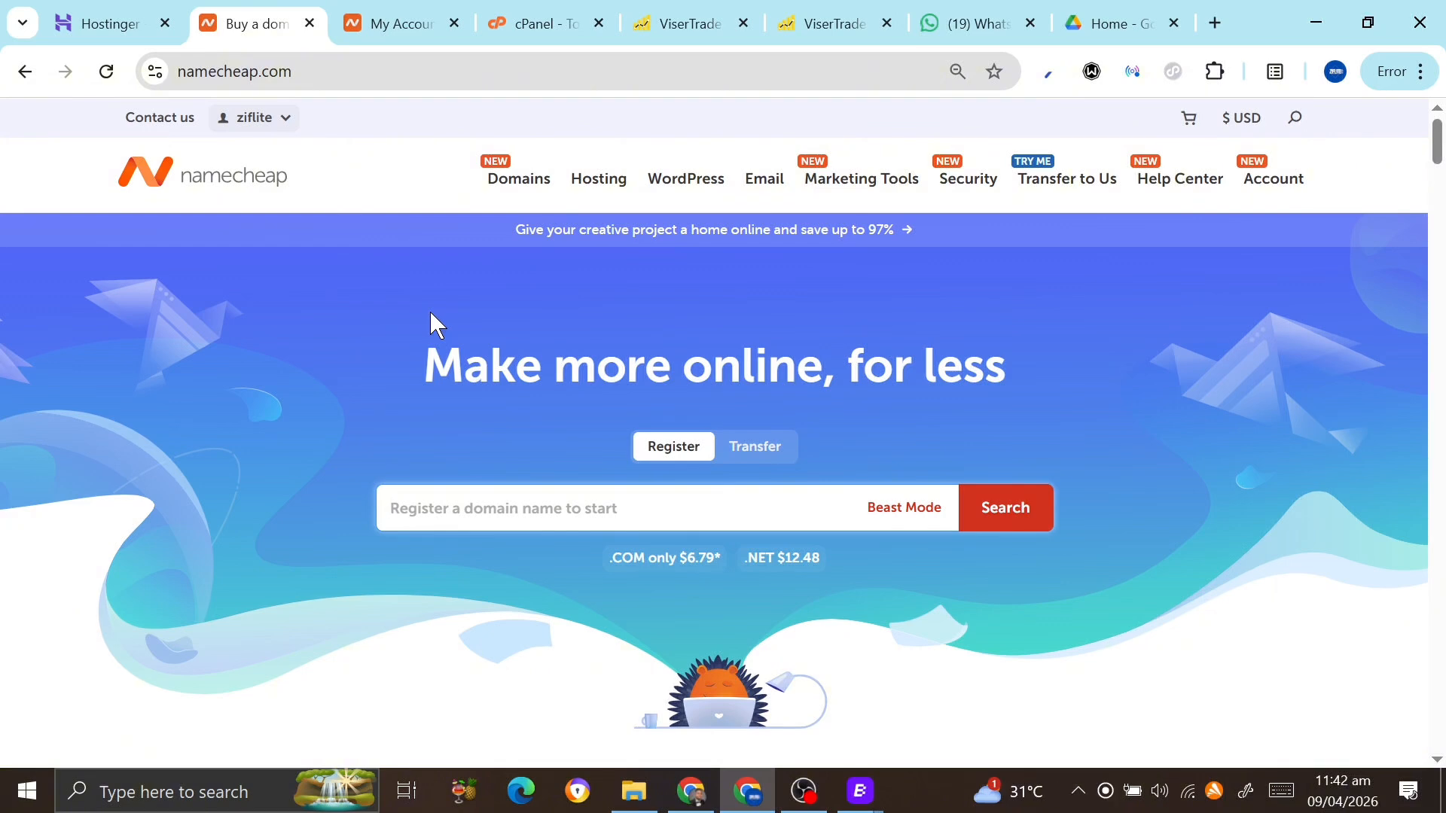
Search cPanel tools for 'fil' and launch File Manager
{"action": "left_click", "coordinate": [568, 21]}
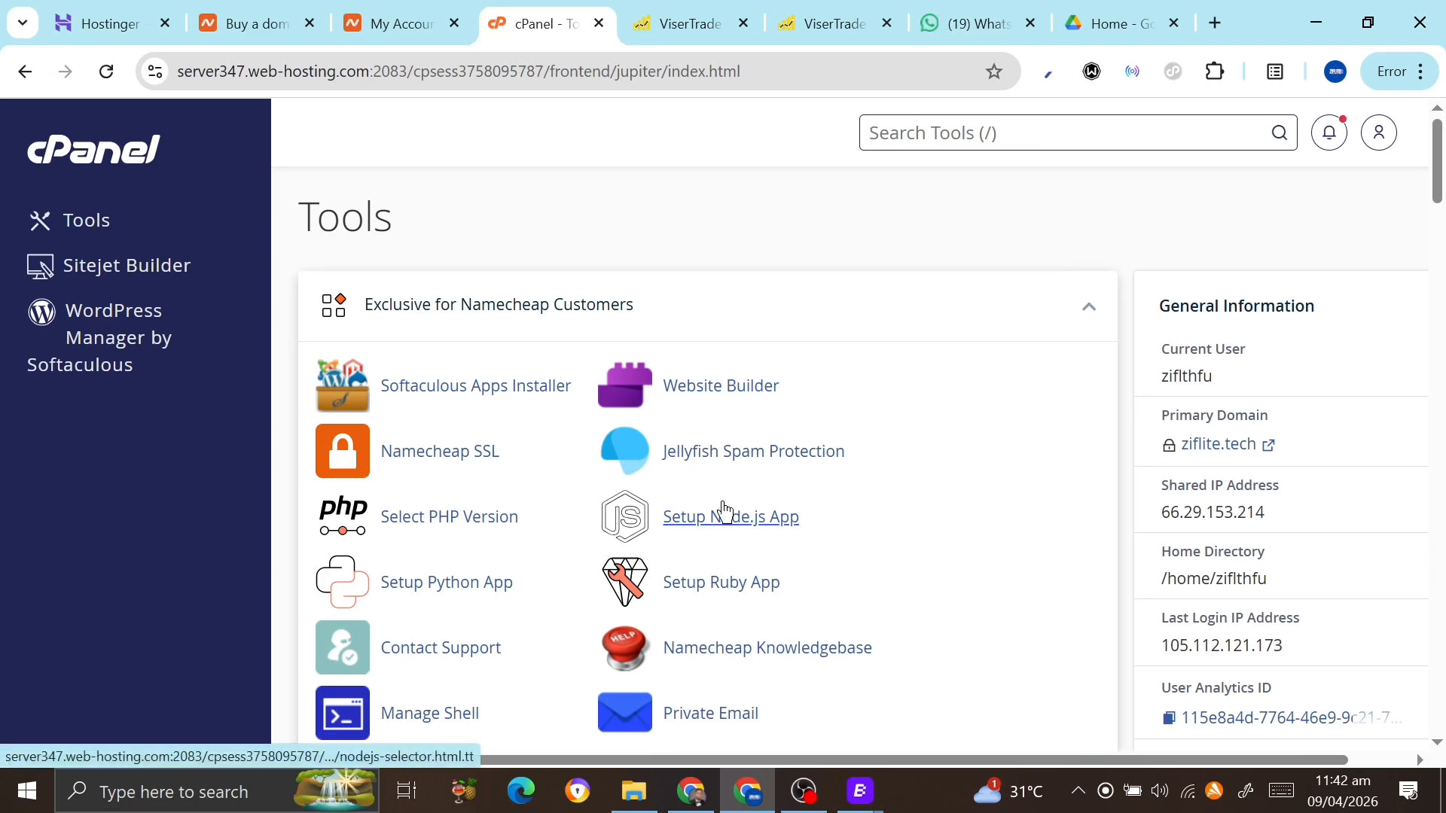
{"action": "type", "text": "fil"}
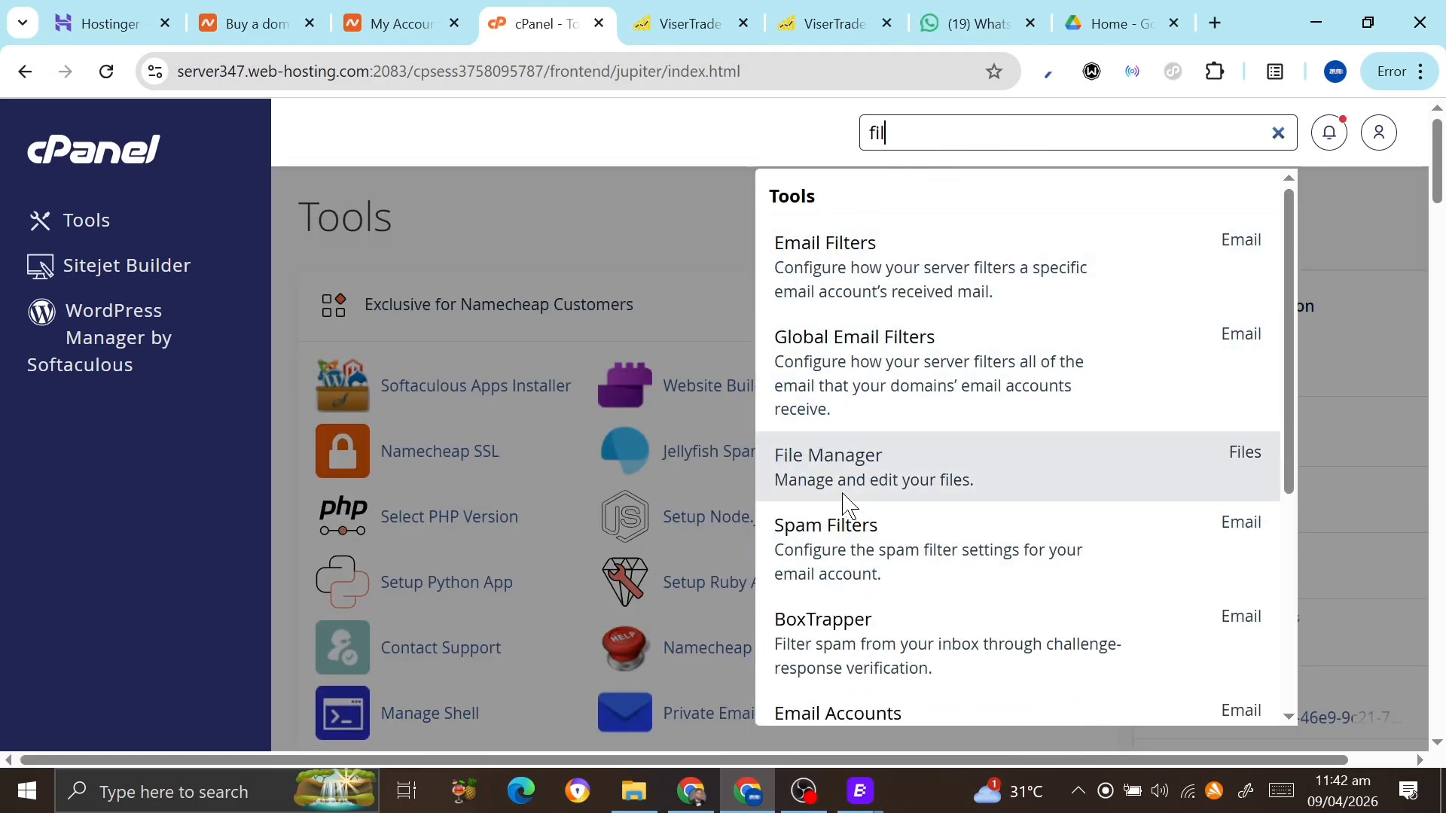
{"action": "left_click", "coordinate": [849, 505]}
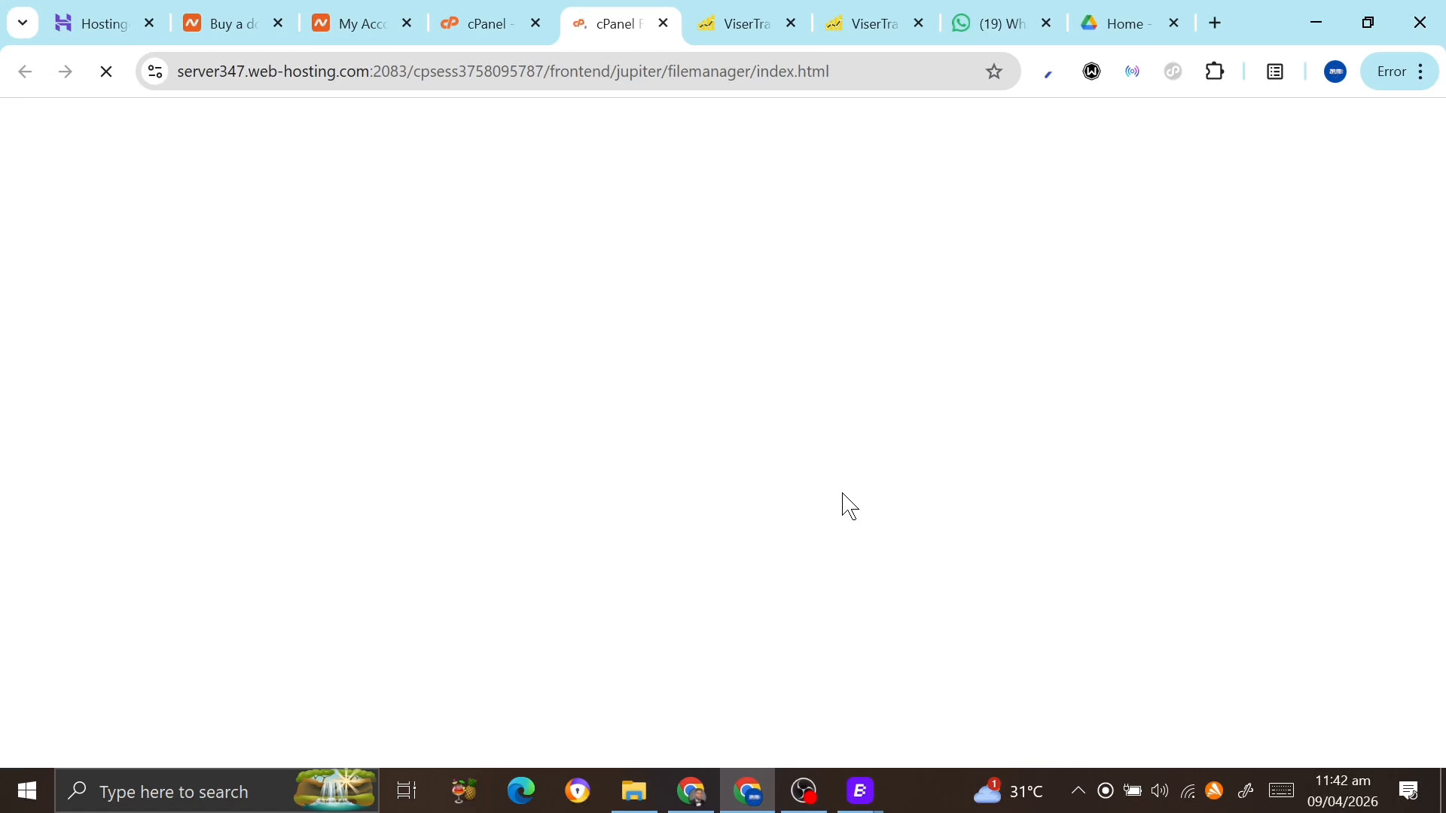
Glance over the ViserTrade homepage tab, then return to the loaded File Manager
{"action": "left_click", "coordinate": [745, 22]}
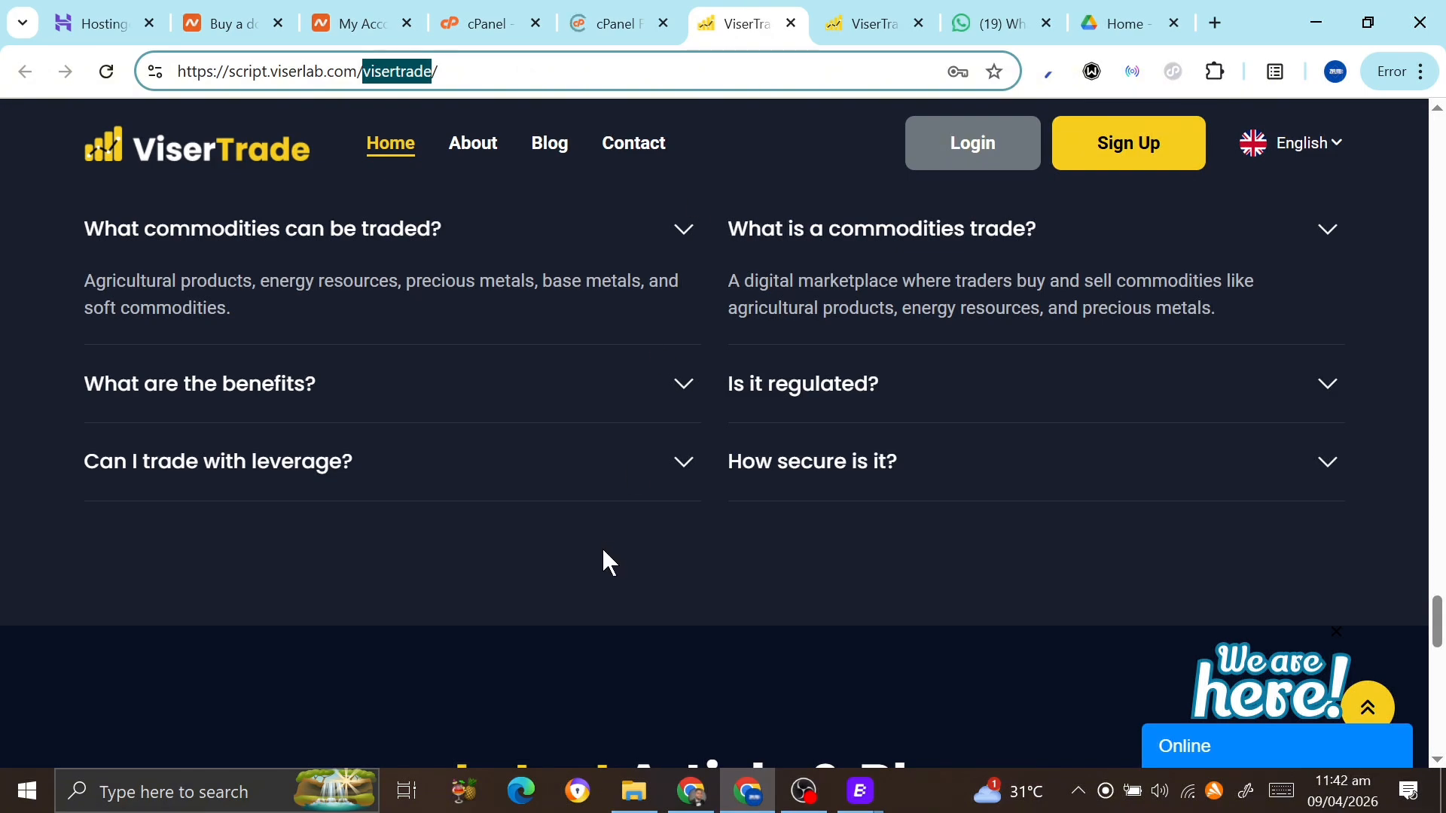
{"action": "scroll", "coordinate": [603, 552], "scroll_direction": "down", "scroll_amount": 15}
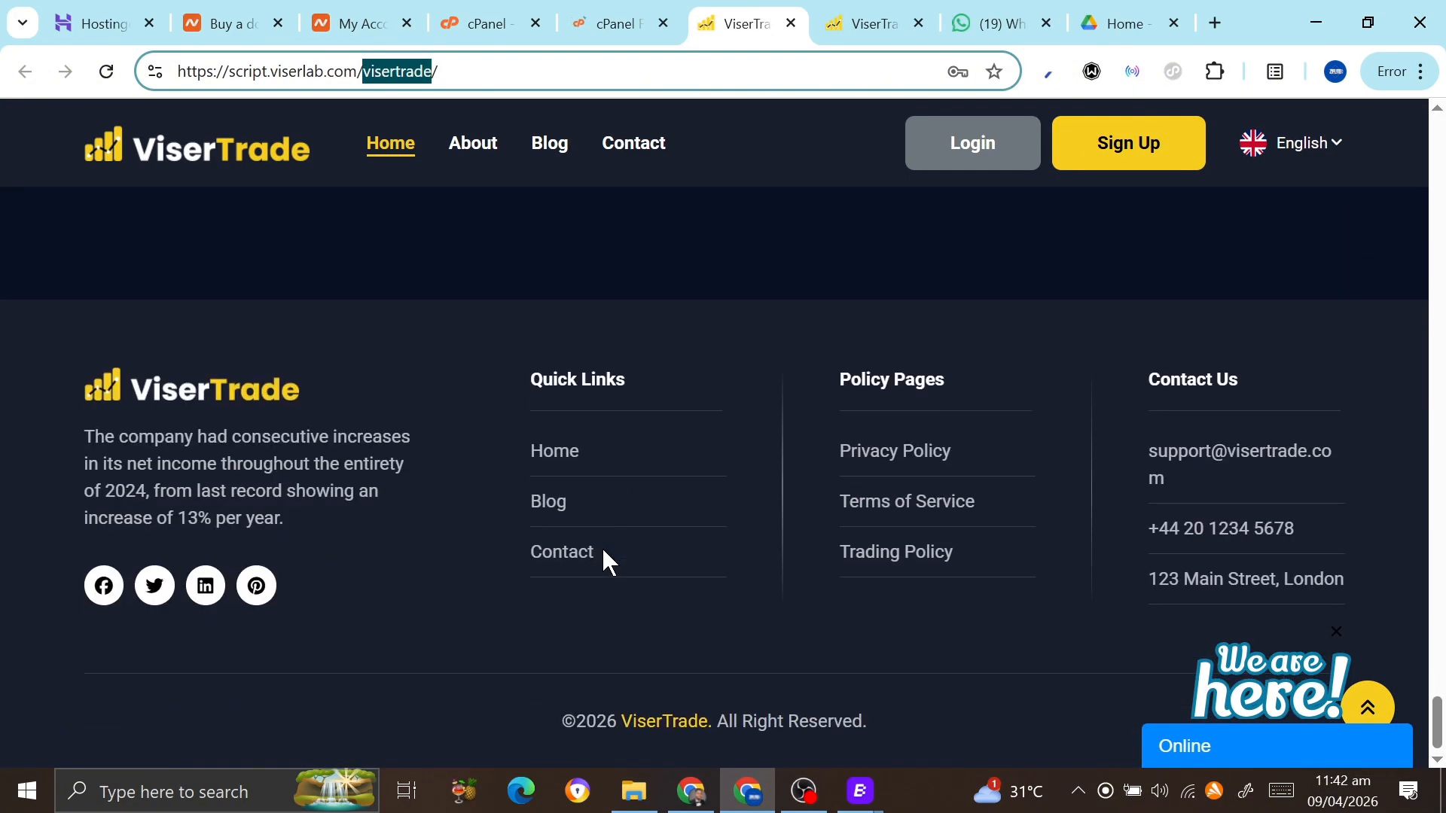
{"action": "scroll", "coordinate": [602, 550], "scroll_direction": "up", "scroll_amount": 20}
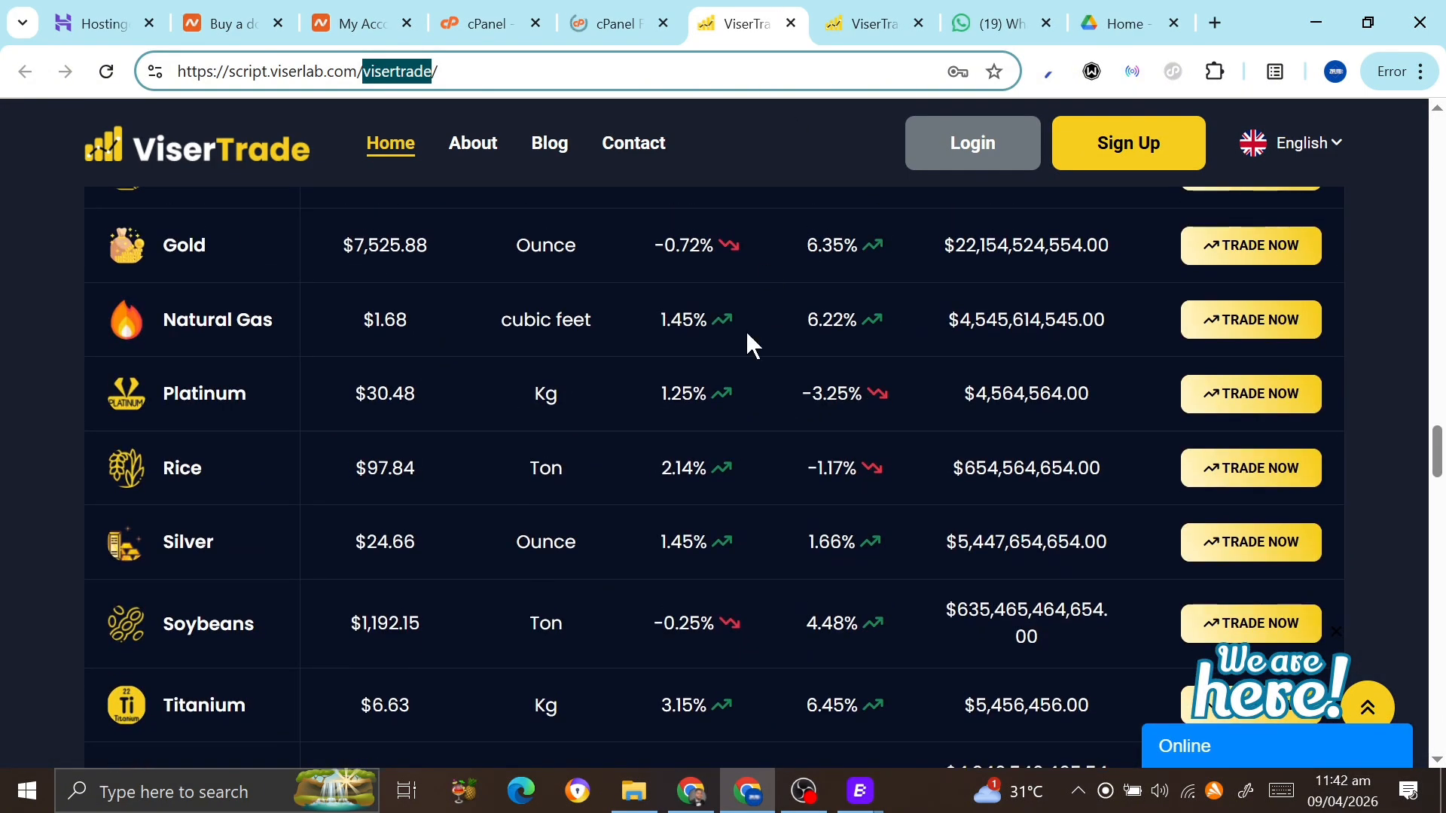
{"action": "scroll", "coordinate": [742, 343], "scroll_direction": "up", "scroll_amount": 15}
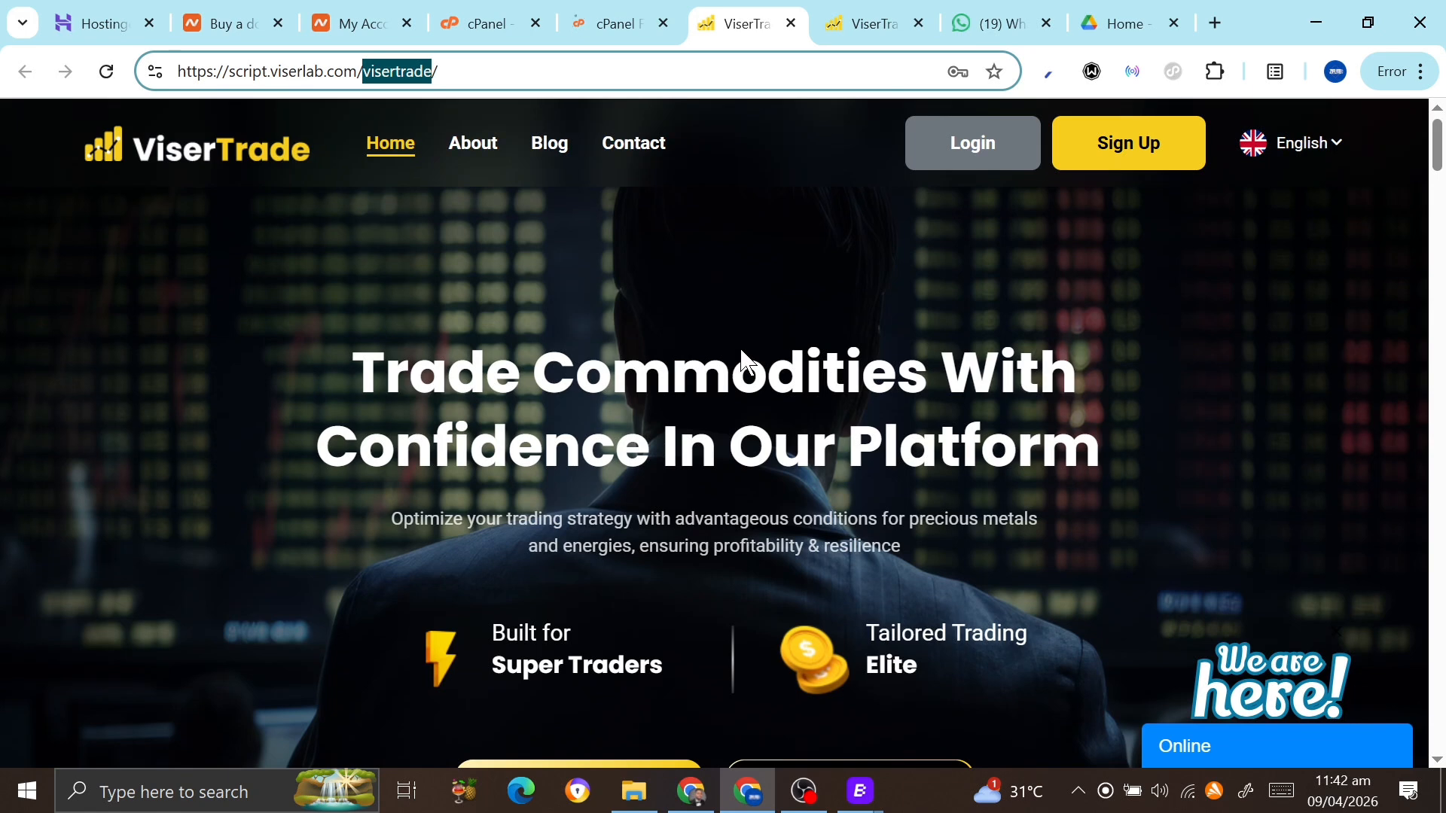
{"action": "left_click", "coordinate": [625, 23]}
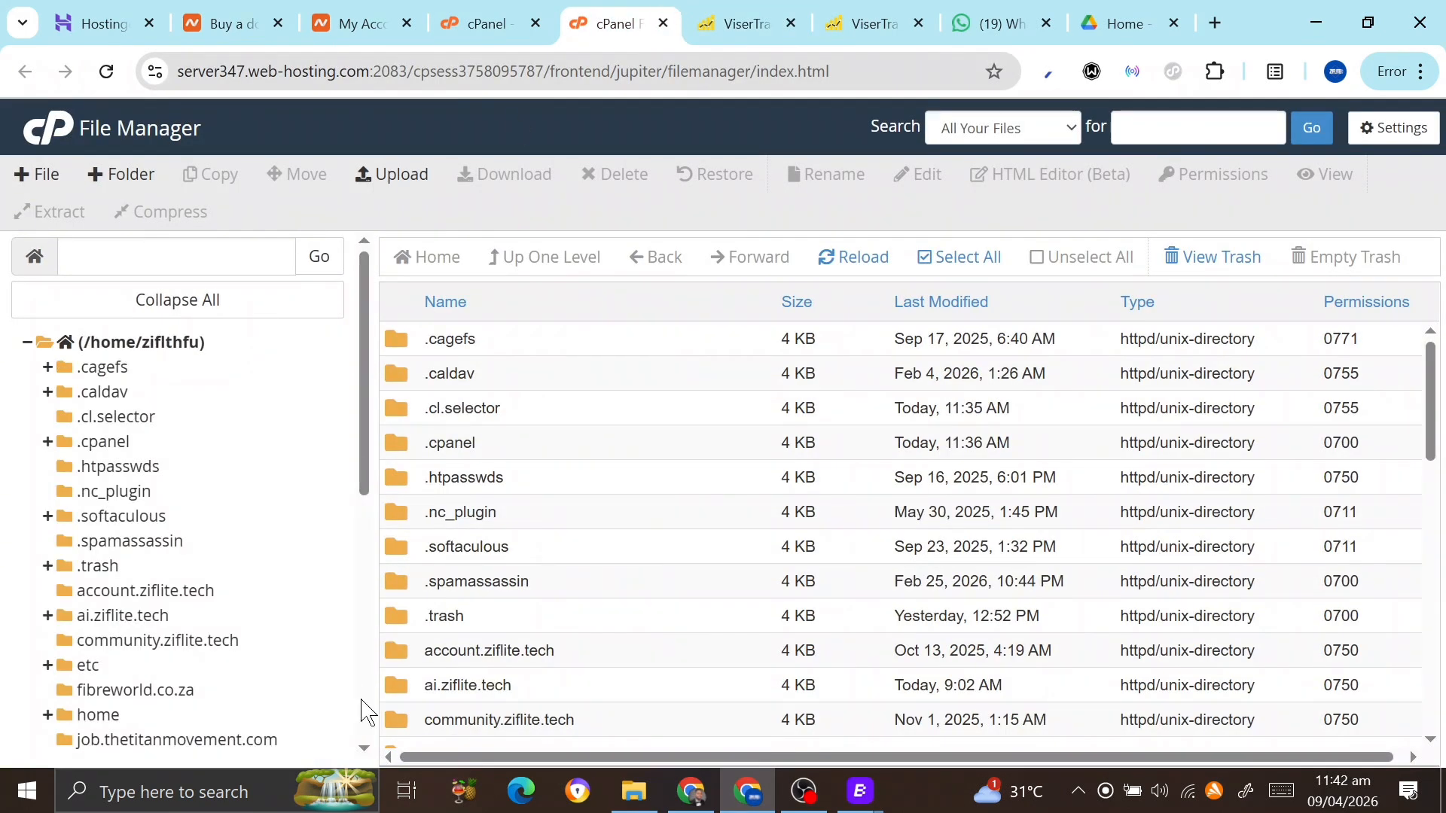
Expand public_html in the folder tree and open the fibreworld.co.za folder
{"action": "scroll", "coordinate": [174, 681], "scroll_direction": "down", "scroll_amount": 5}
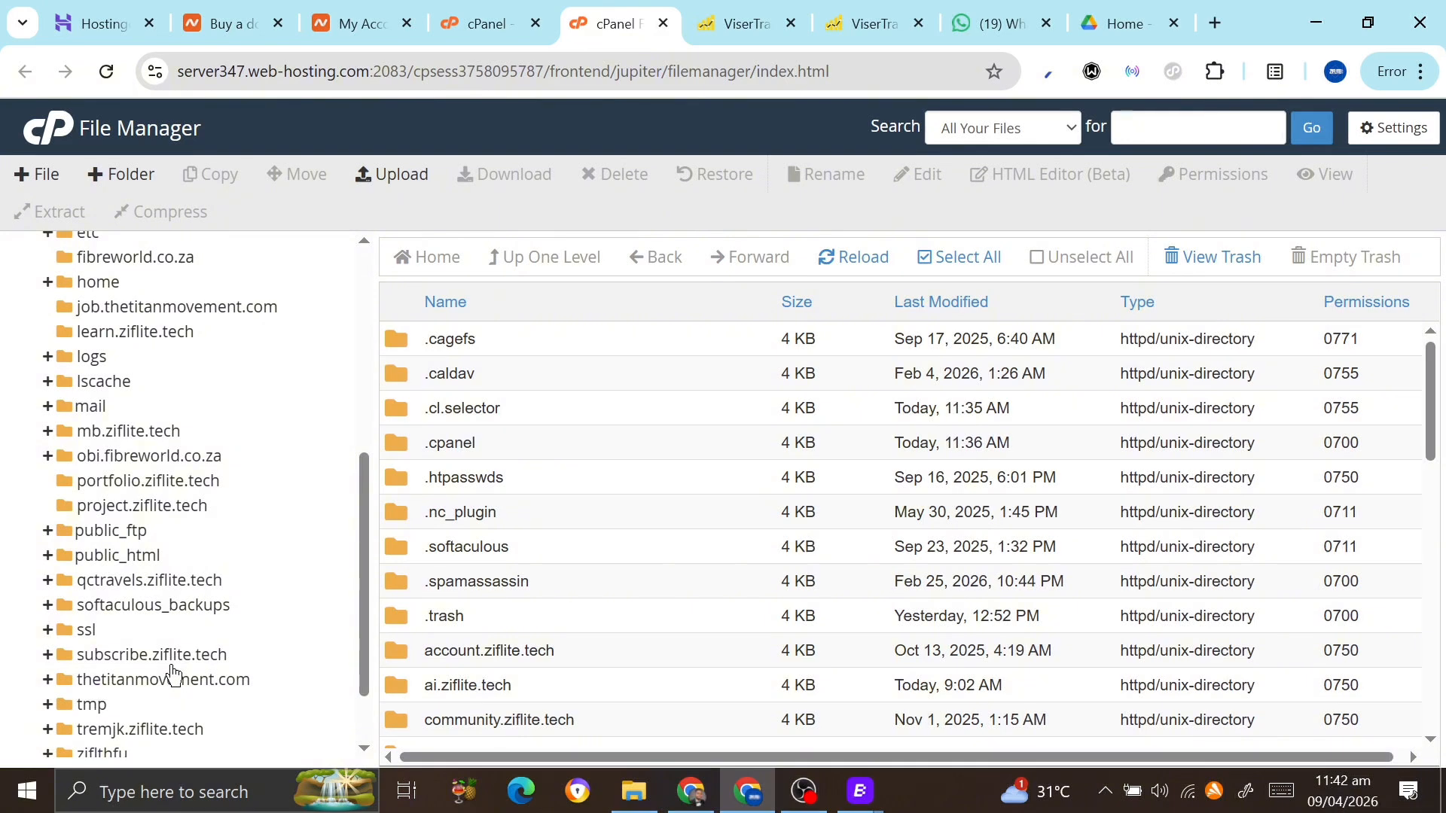
{"action": "scroll", "coordinate": [173, 675], "scroll_direction": "down", "scroll_amount": 2}
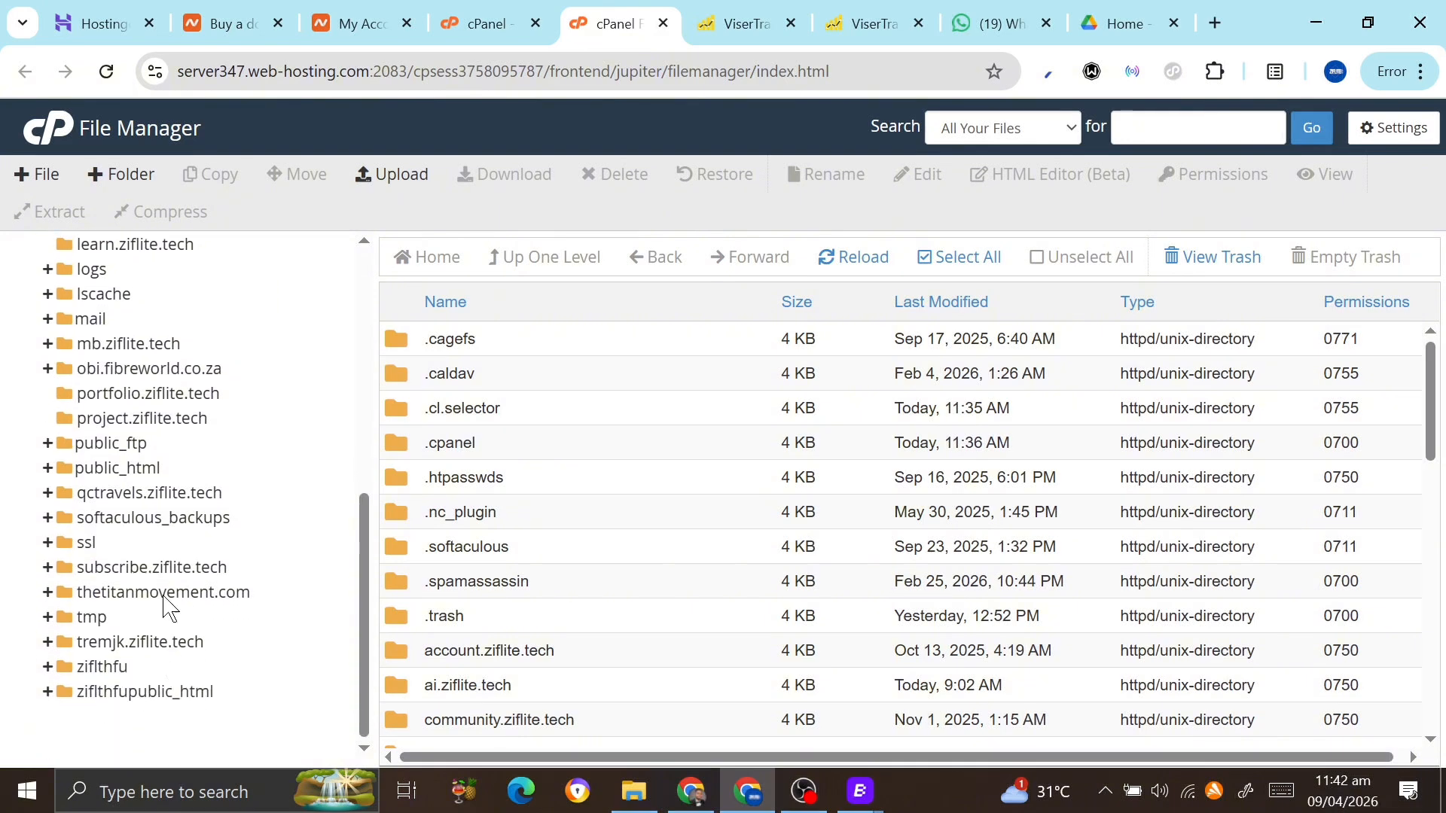
{"action": "left_click", "coordinate": [91, 471]}
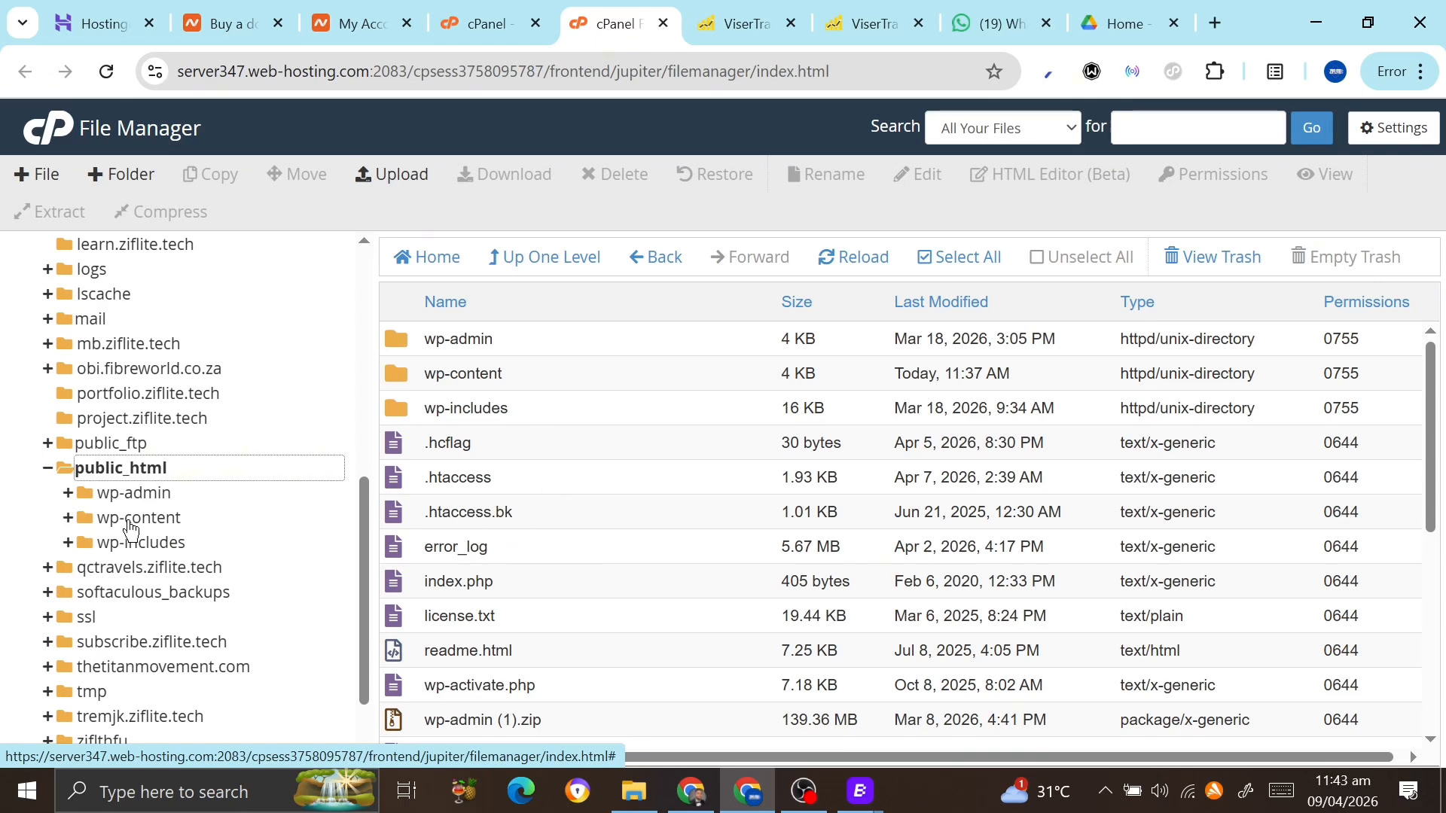
{"action": "scroll", "coordinate": [134, 525], "scroll_direction": "up", "scroll_amount": 1}
{"action": "scroll", "coordinate": [134, 526], "scroll_direction": "up", "scroll_amount": 1}
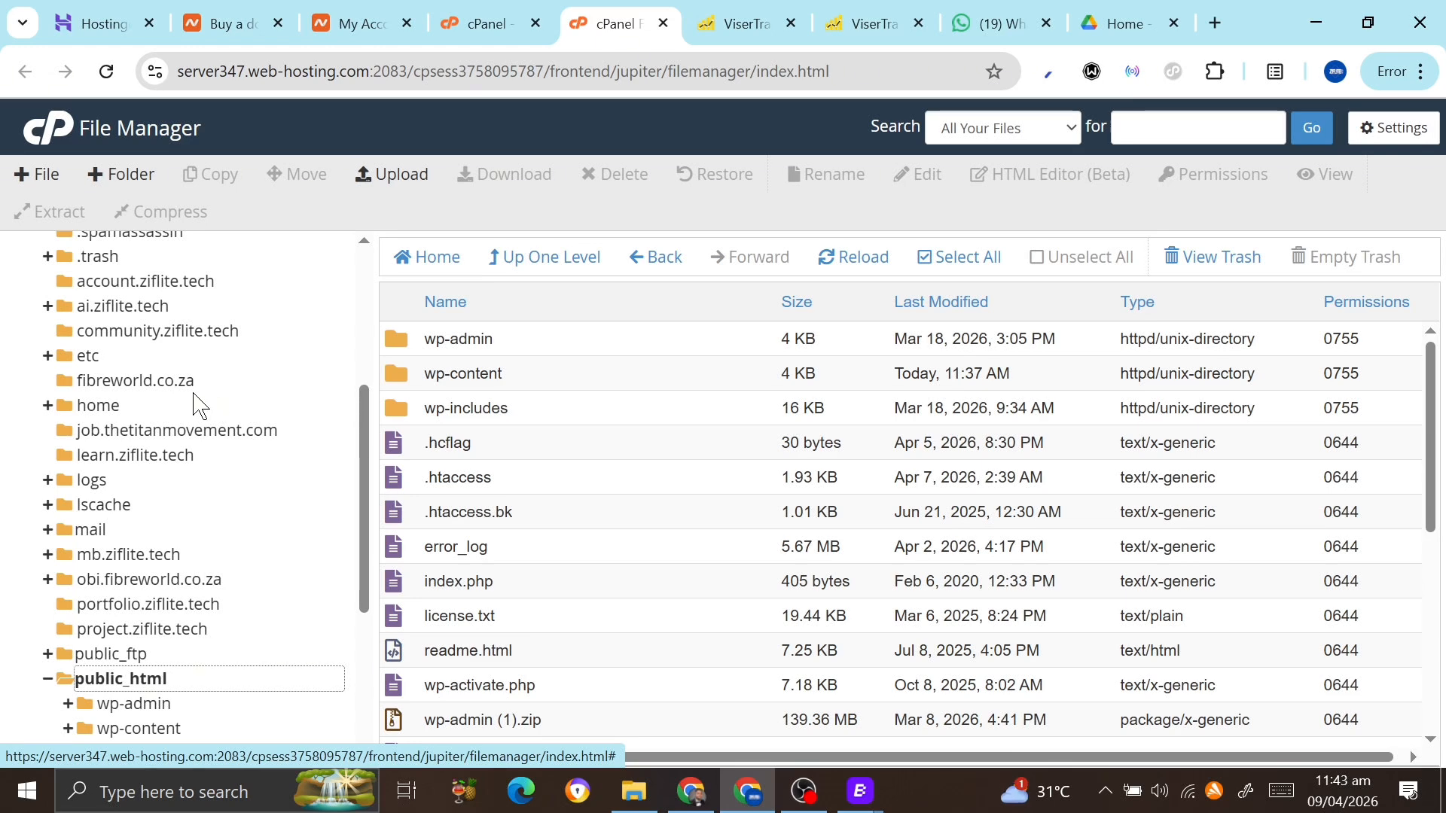
{"action": "left_click", "coordinate": [143, 381]}
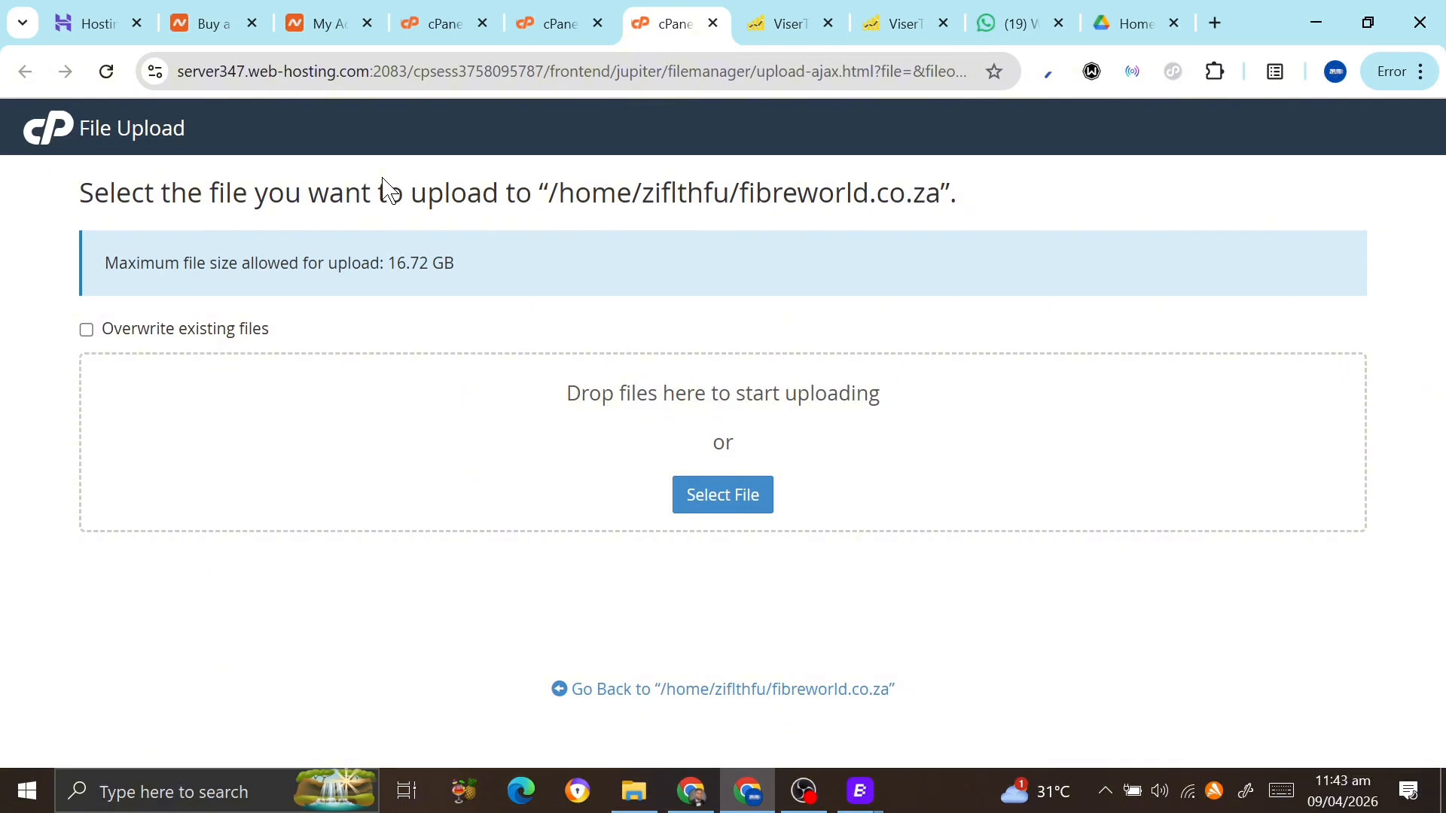
Choose Files.zip from the local visertrade folder for upload, declining to overwrite the existing copy
{"action": "left_click", "coordinate": [734, 517]}
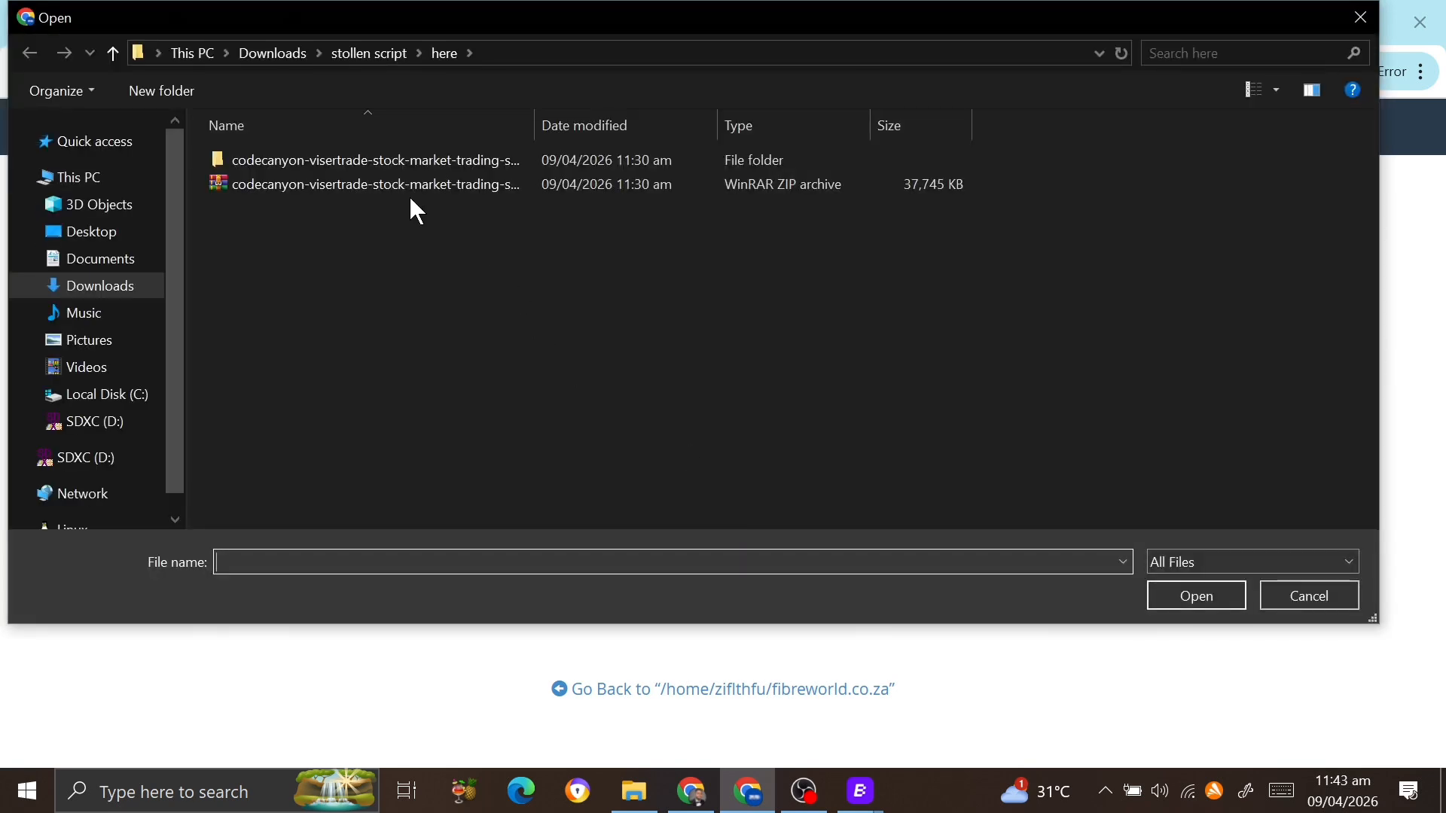
{"action": "double_click", "coordinate": [353, 160]}
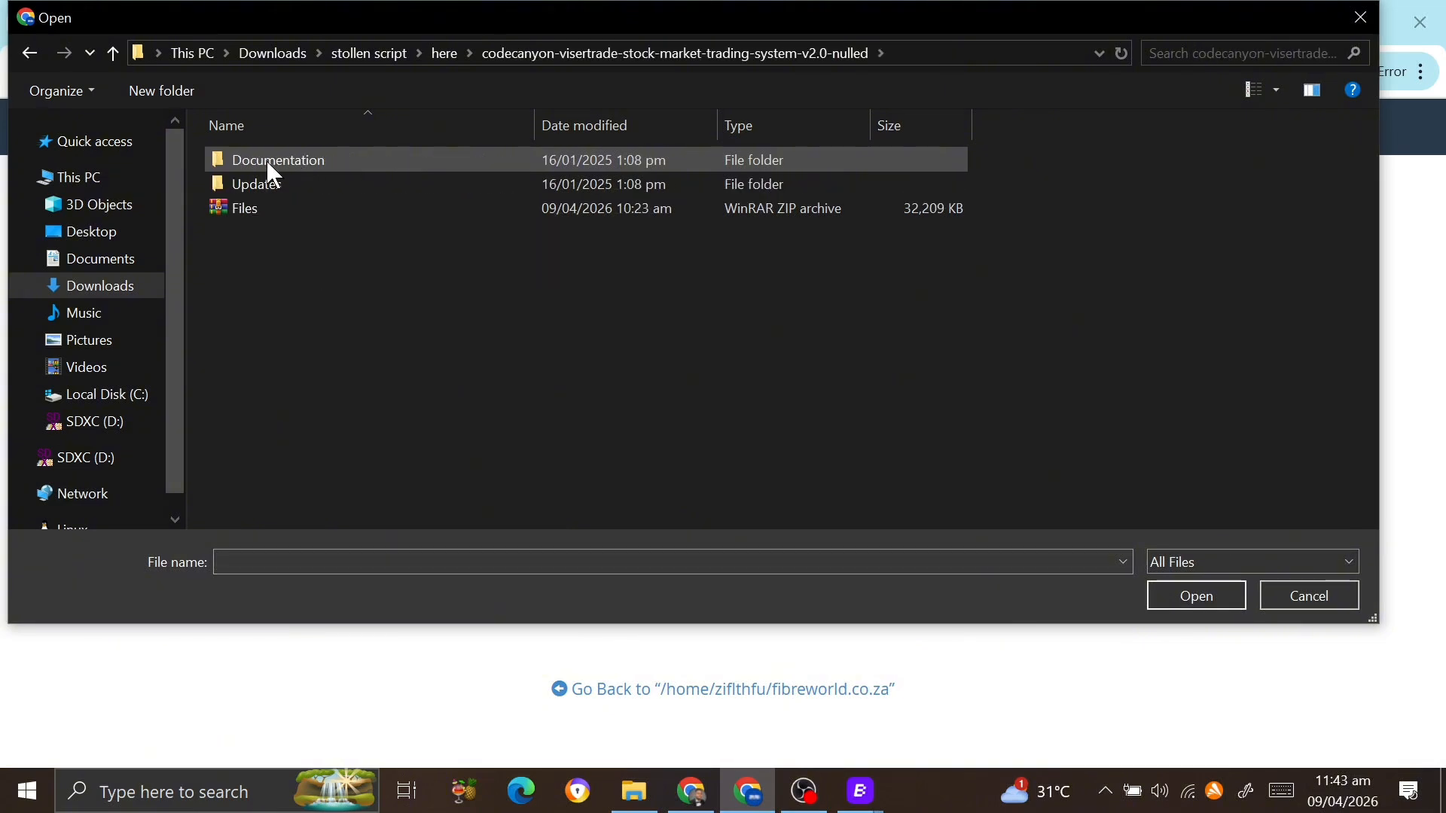
{"action": "double_click", "coordinate": [256, 210]}
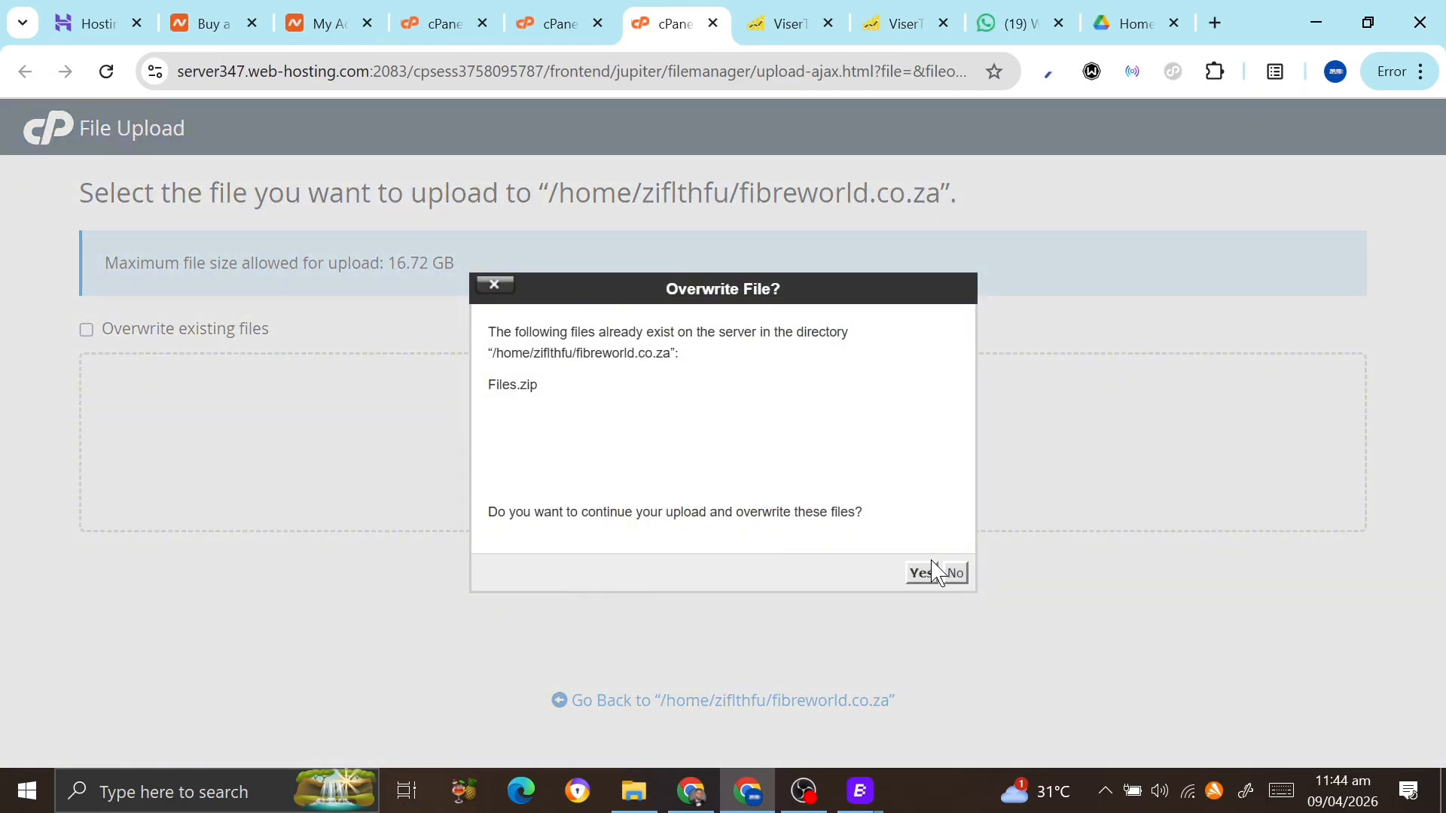
{"action": "left_click", "coordinate": [955, 573]}
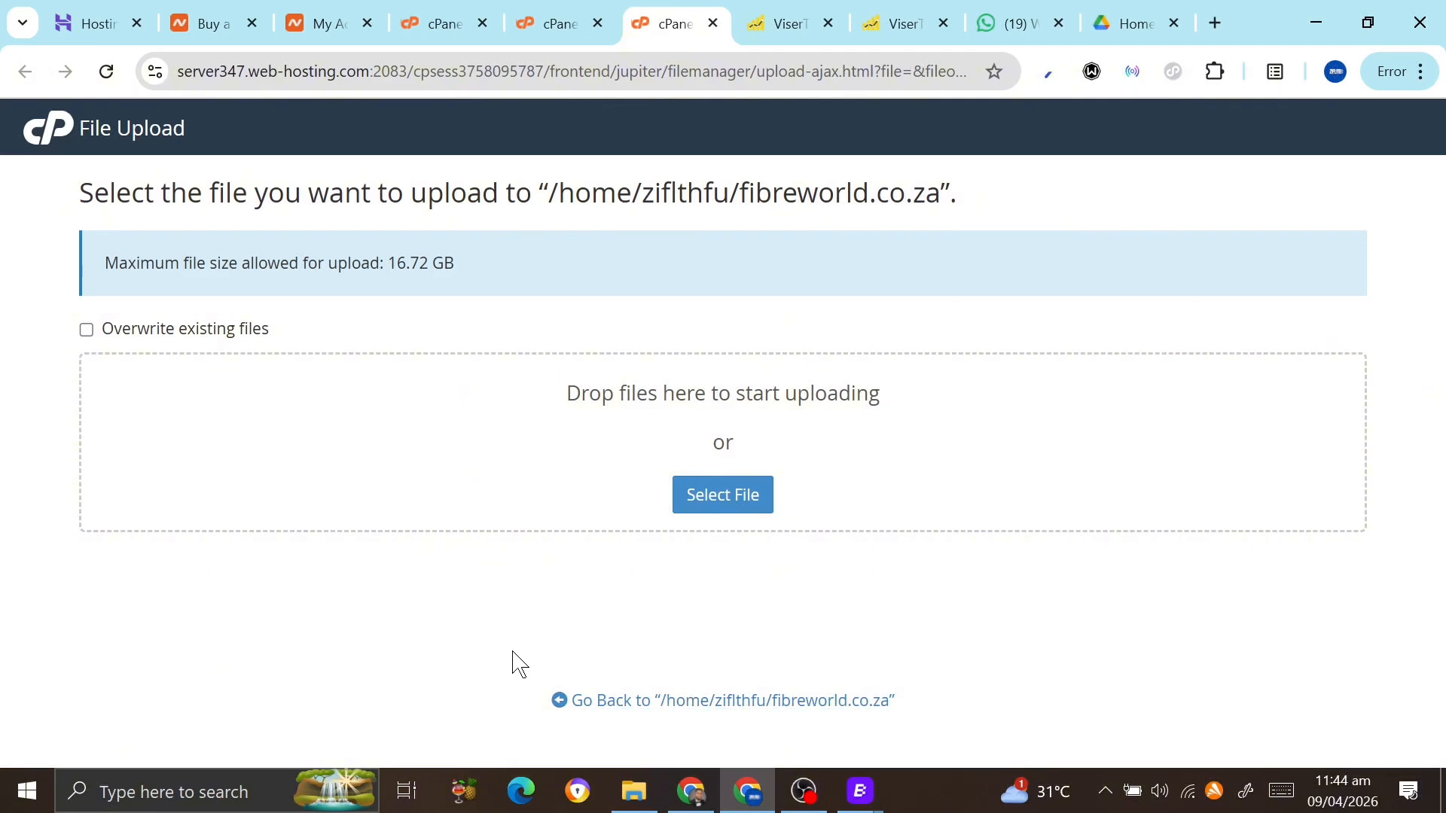
Return to the fibreworld.co.za listing and close the duplicate File Manager tab
{"action": "left_click", "coordinate": [674, 702]}
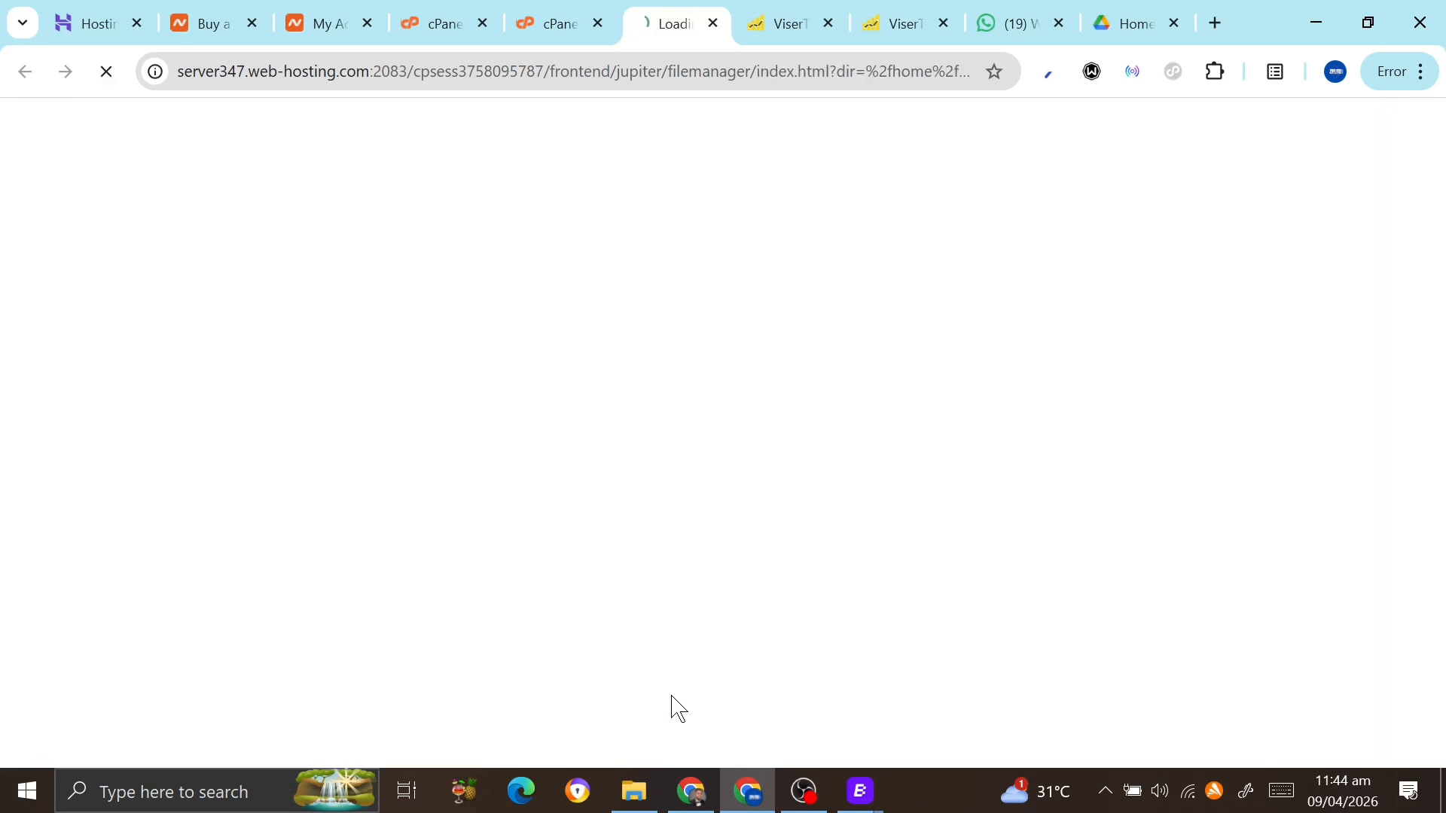
{"action": "left_click", "coordinate": [574, 9]}
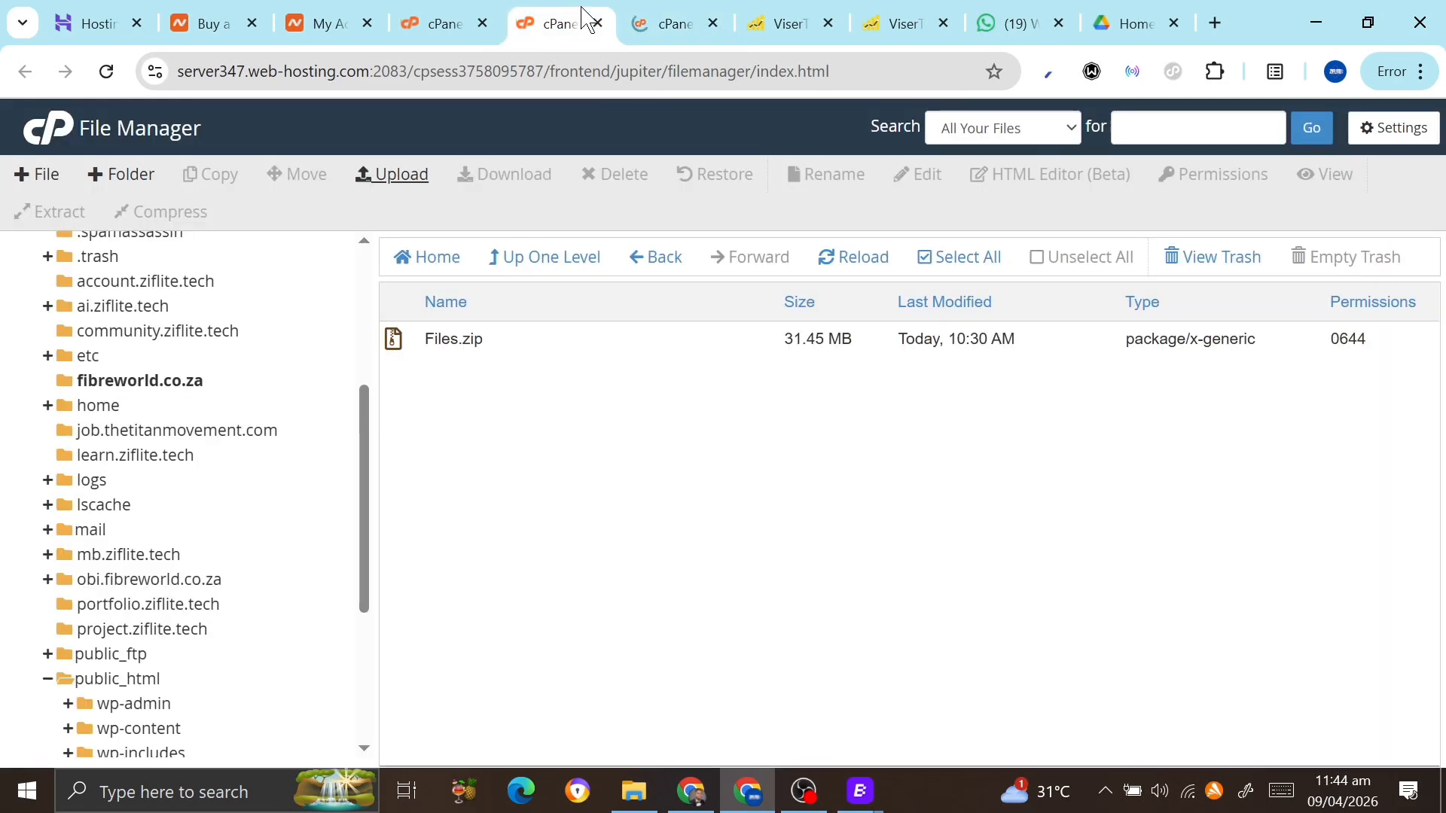
{"action": "left_click", "coordinate": [599, 24]}
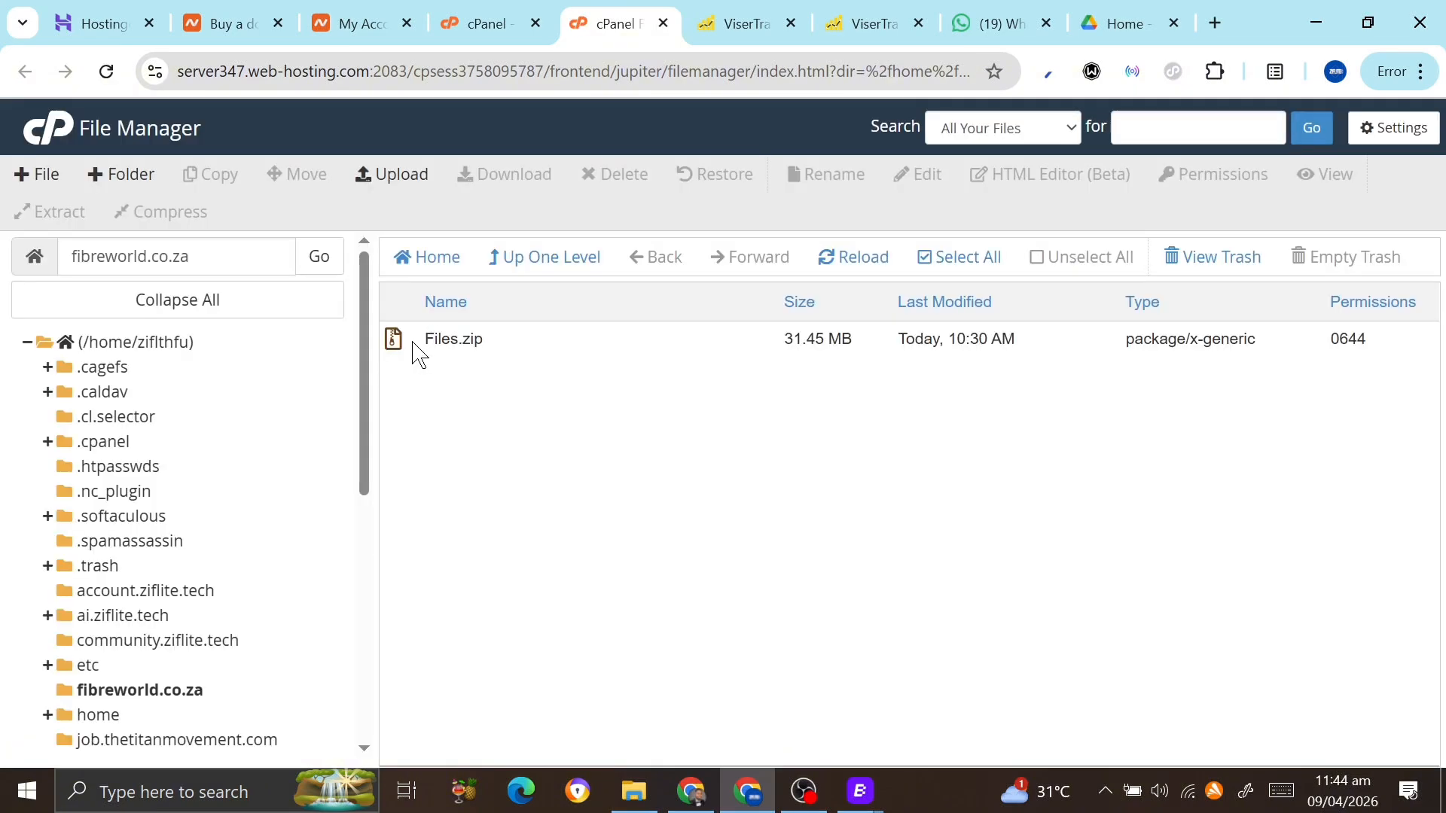
Extract Files.zip into /fibreworld.co.za
{"action": "left_click", "coordinate": [415, 351]}
{"action": "right_click", "coordinate": [414, 352]}
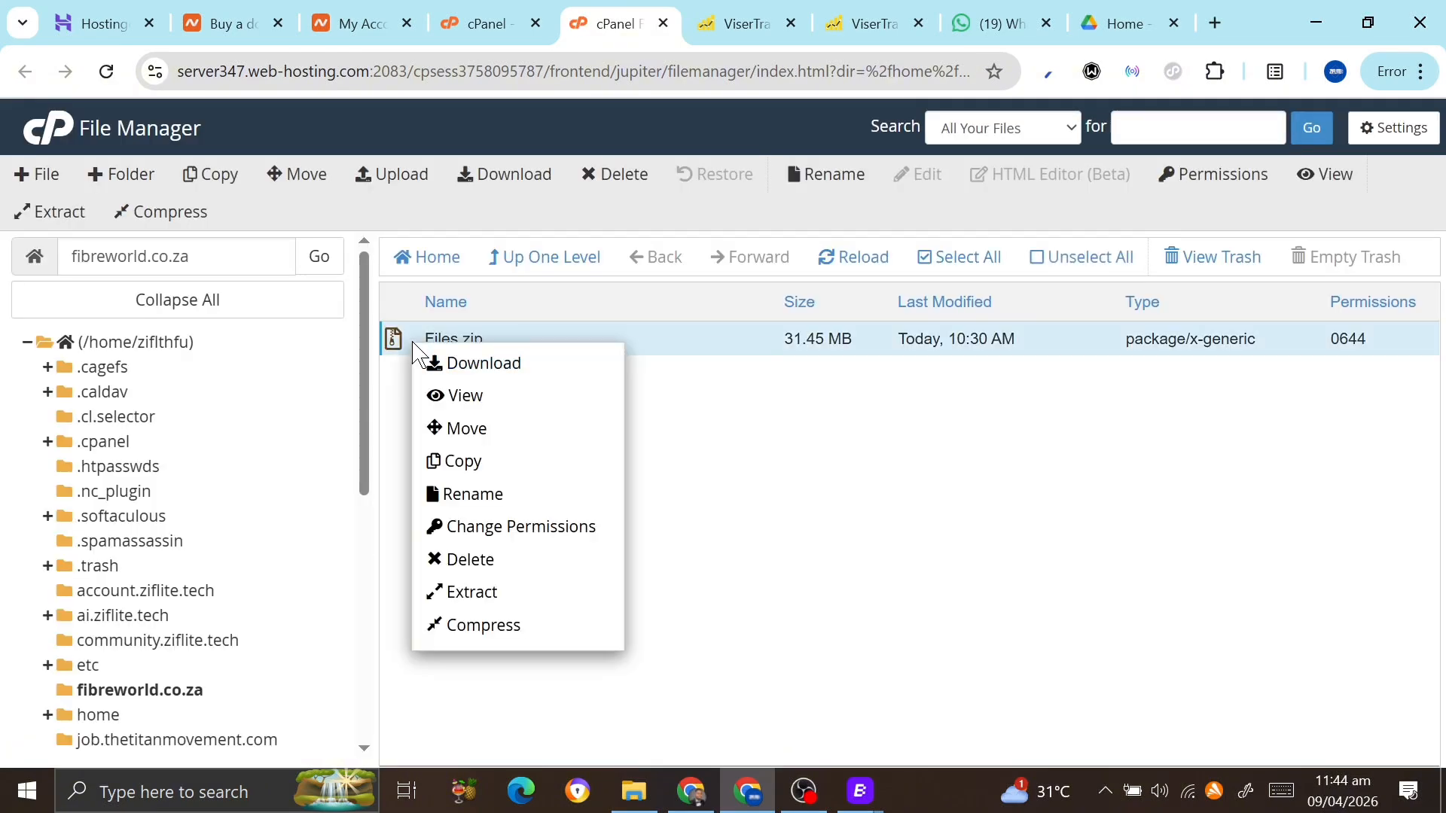
{"action": "left_click", "coordinate": [496, 607]}
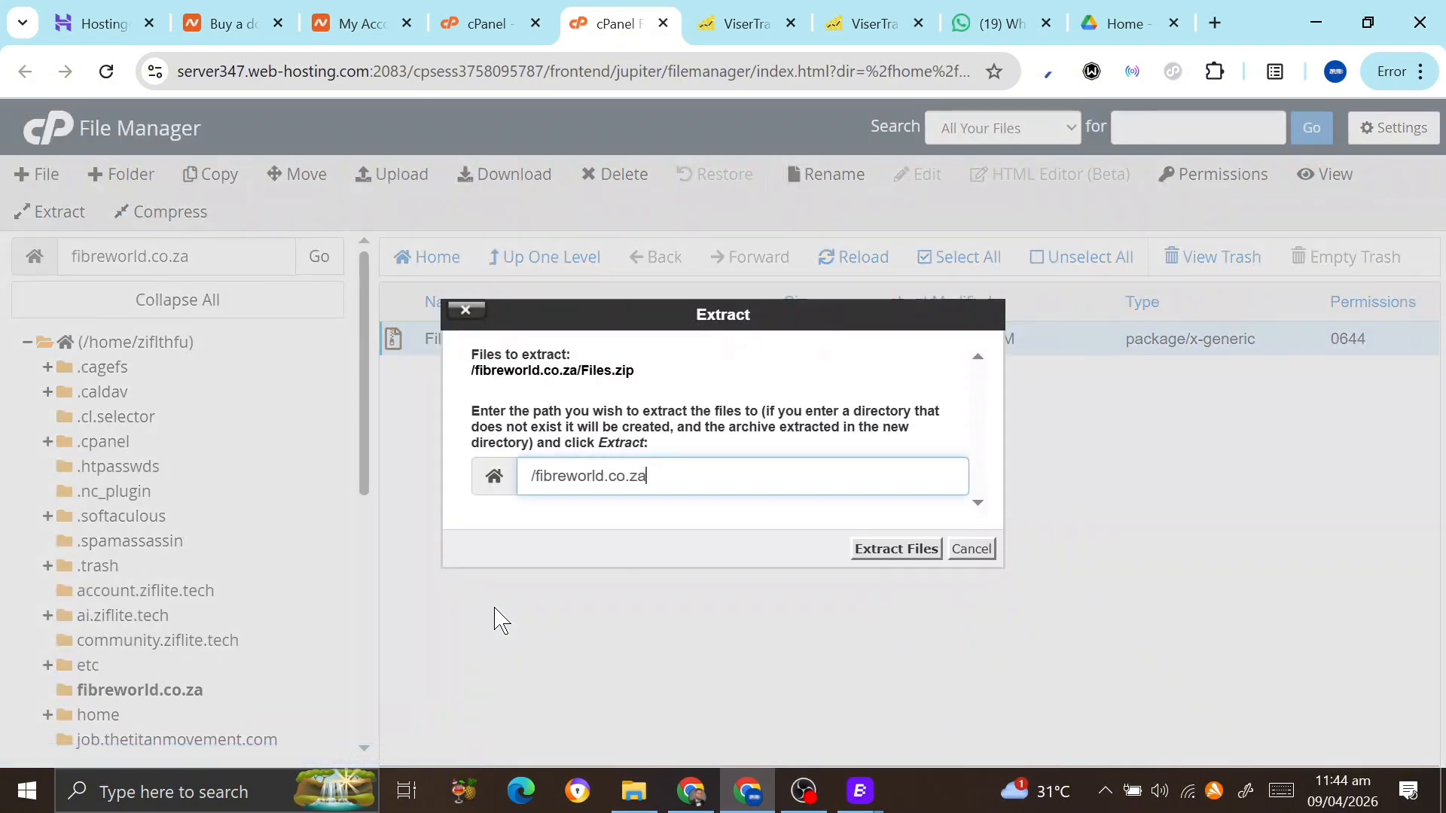
{"action": "left_click", "coordinate": [895, 549]}
Load fibreworld.co.za in a new tab placed beside the cPanel tabs
{"action": "left_click", "coordinate": [1214, 22]}
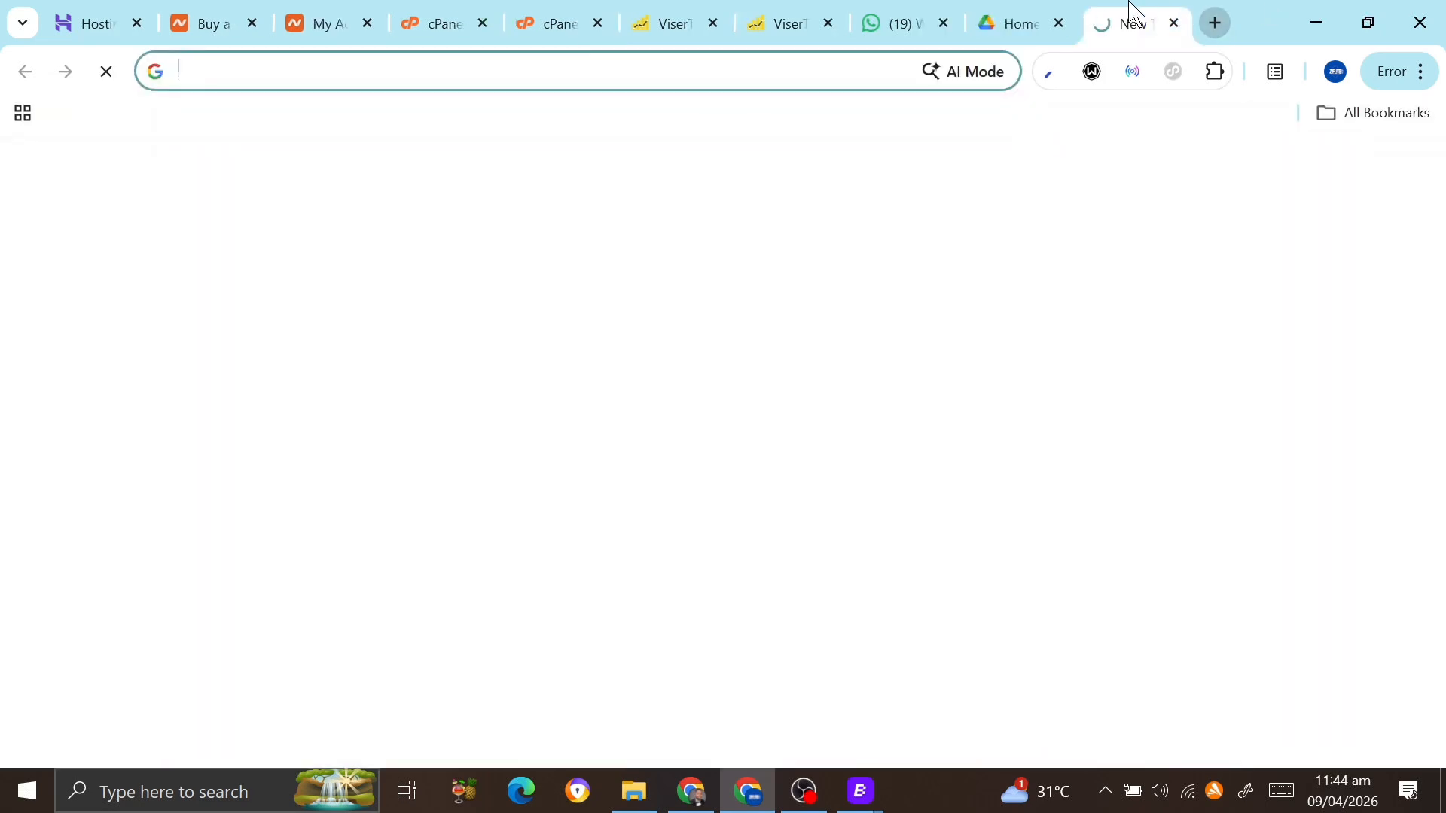
{"action": "left_click_drag", "start_coordinate": [1134, 10], "coordinate": [662, 26]}
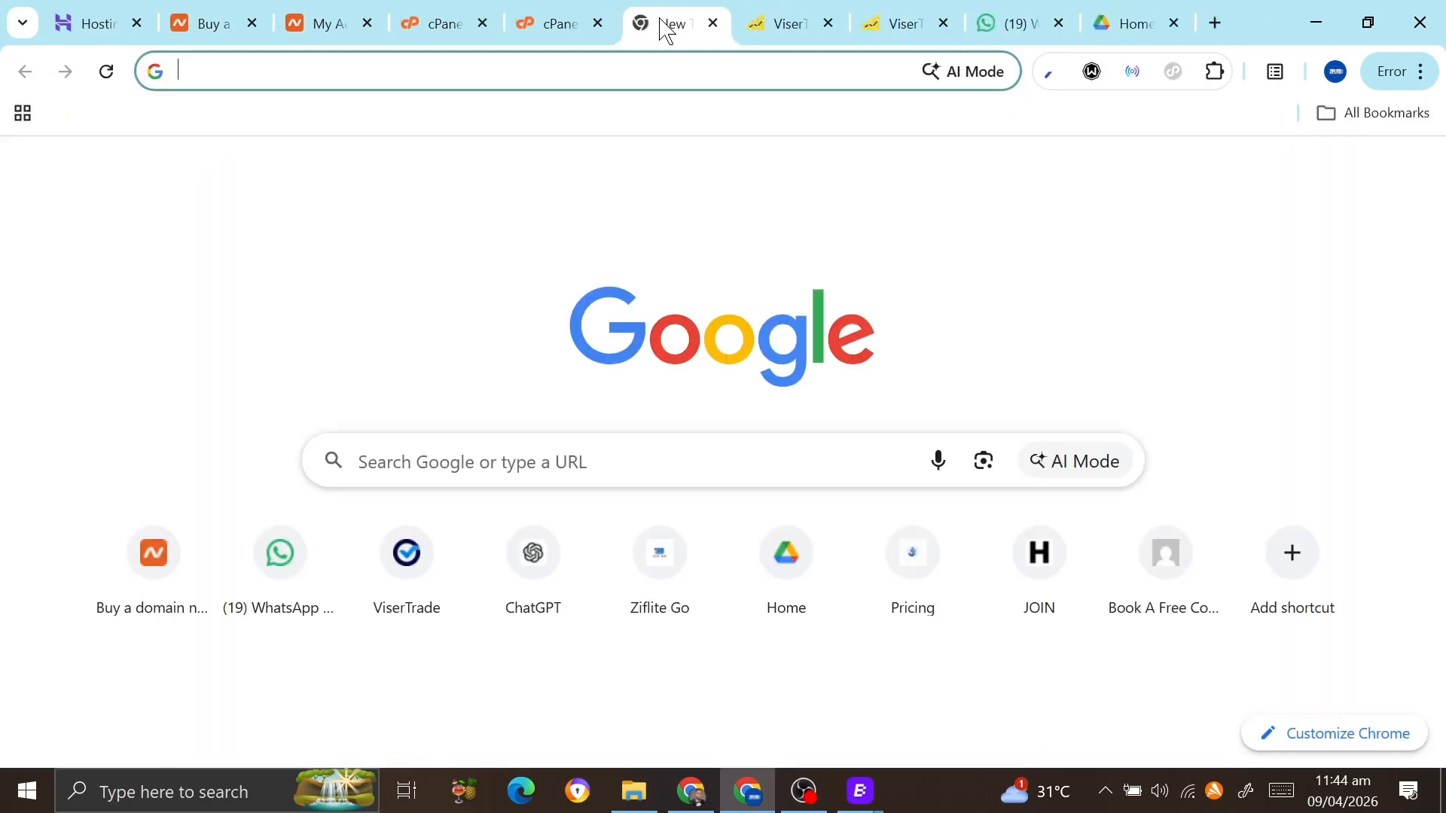
{"action": "type", "text": "f"}
{"action": "key", "text": "Return"}
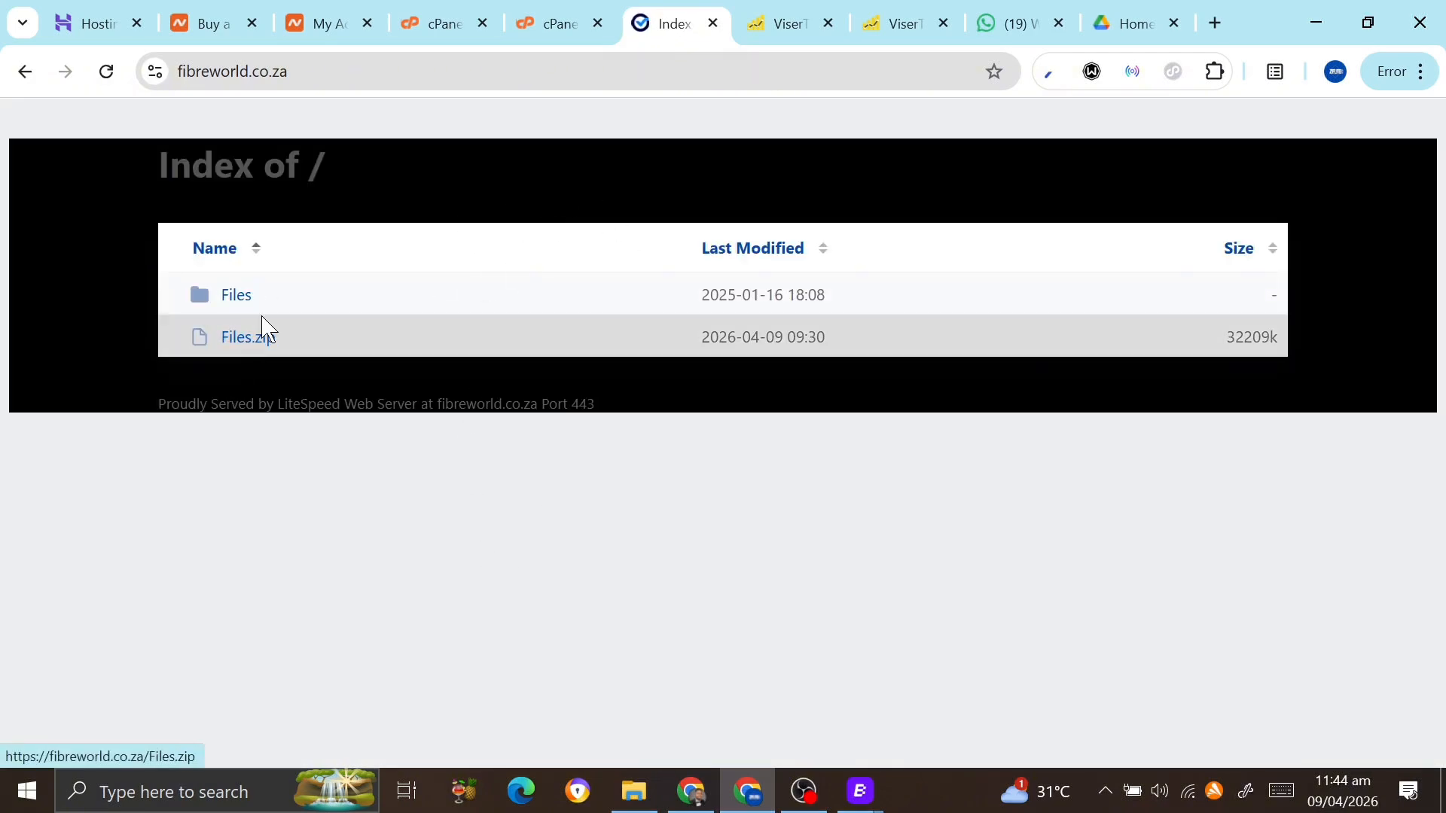
Close the Extraction Results in File Manager and check the site's Index of / listing
{"action": "left_click", "coordinate": [555, 23]}
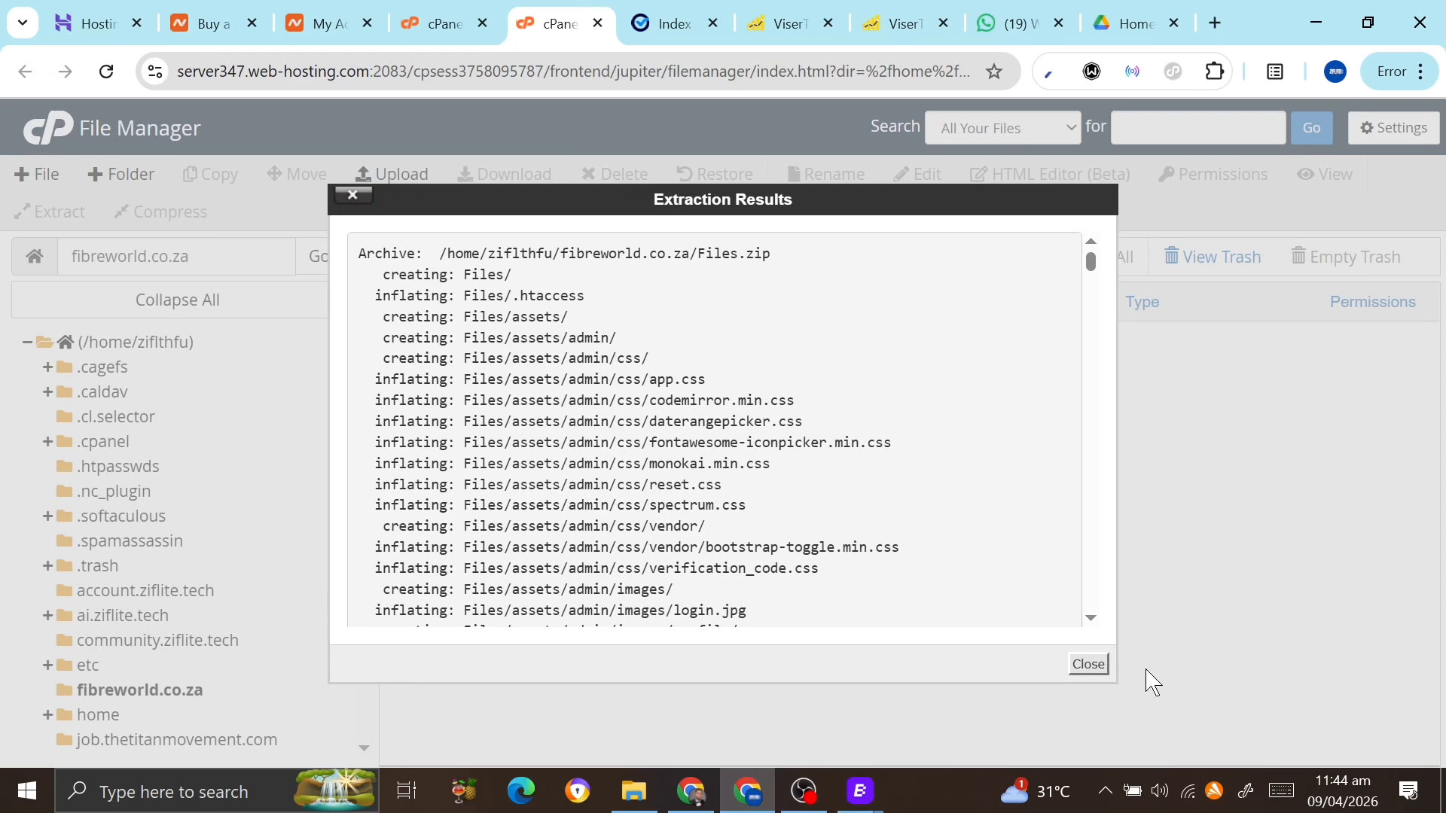
{"action": "left_click", "coordinate": [1087, 664]}
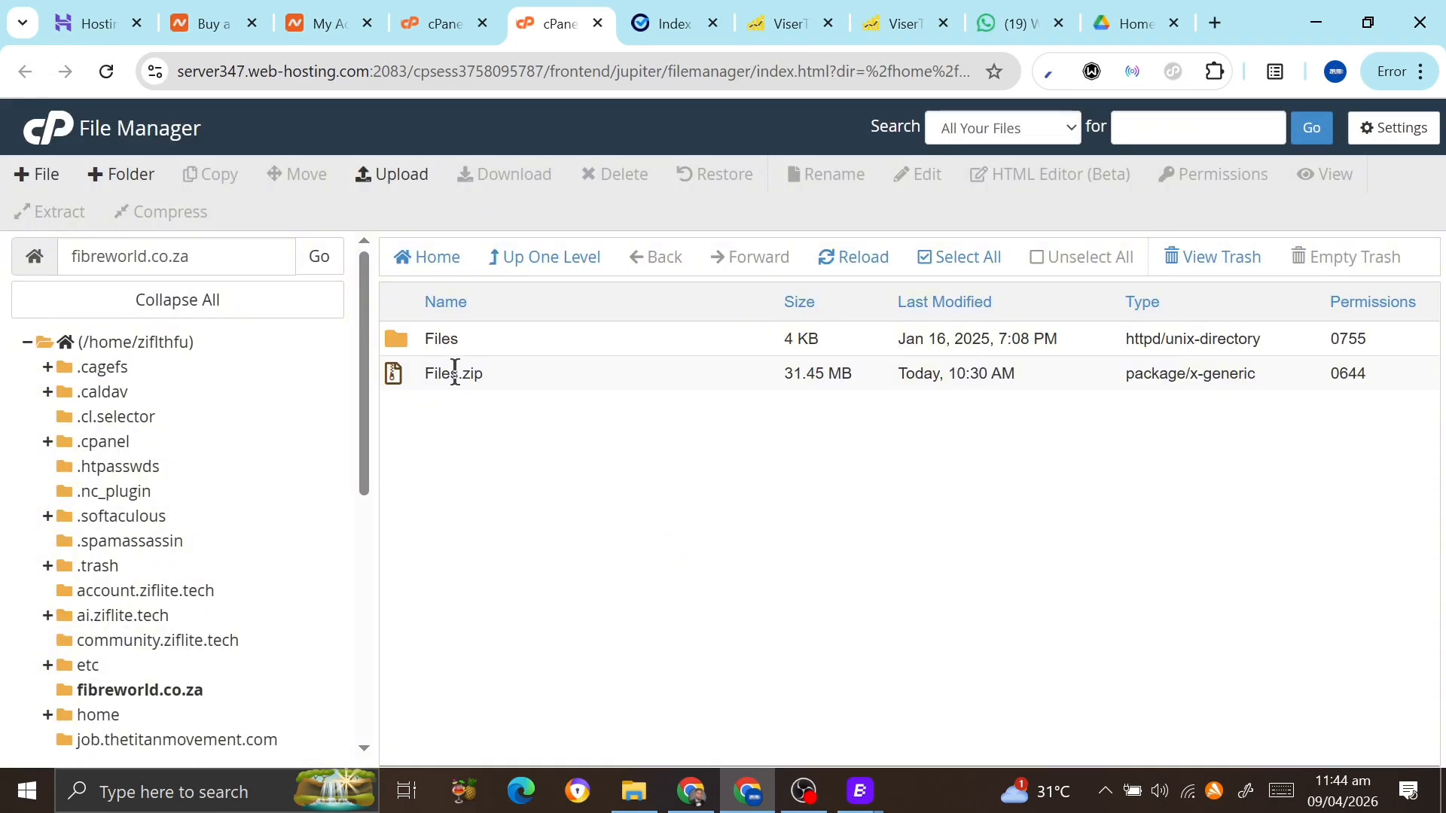
{"action": "left_click", "coordinate": [657, 11]}
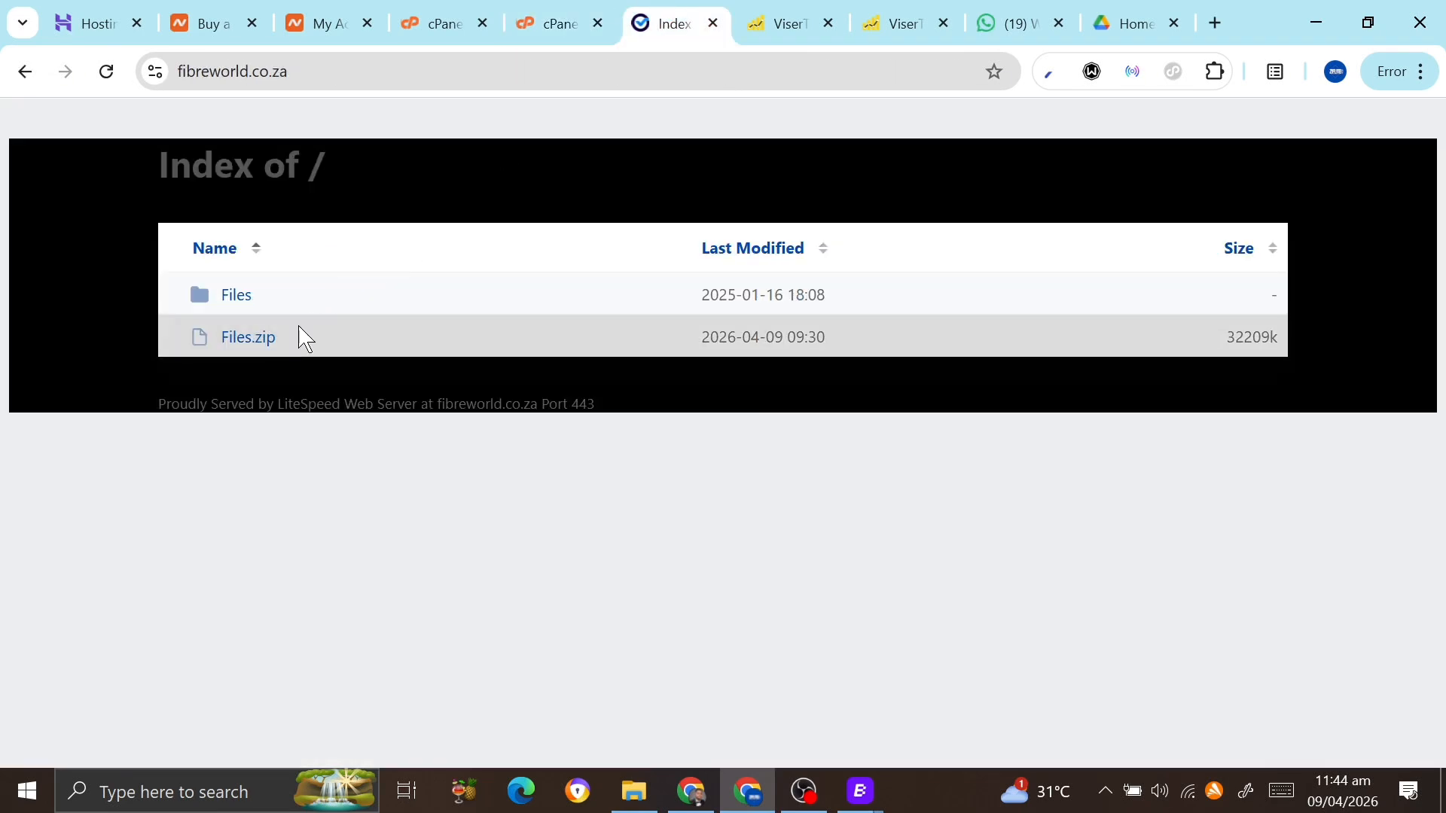
{"action": "left_click", "coordinate": [592, 12]}
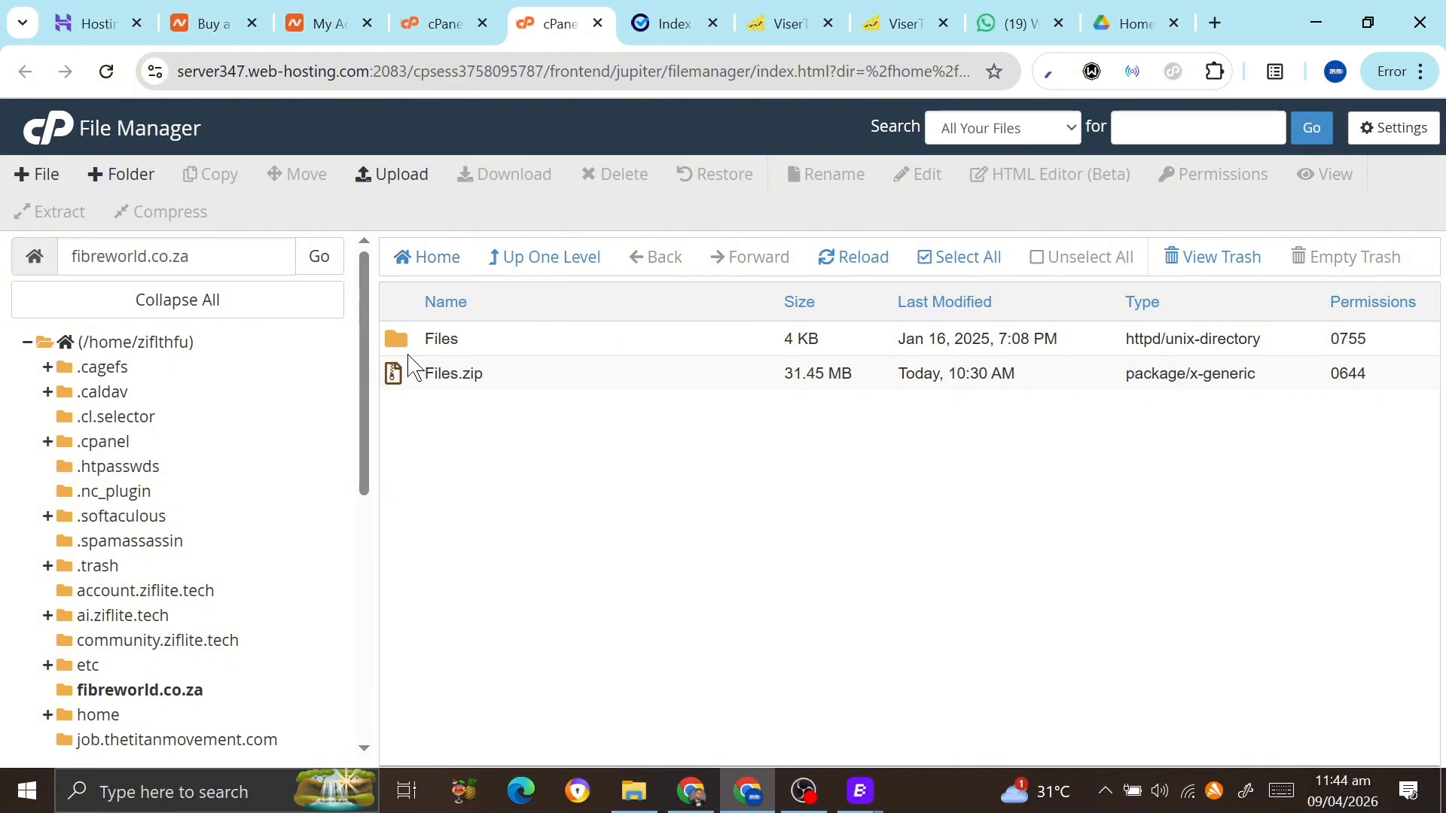
{"action": "double_click", "coordinate": [396, 341]}
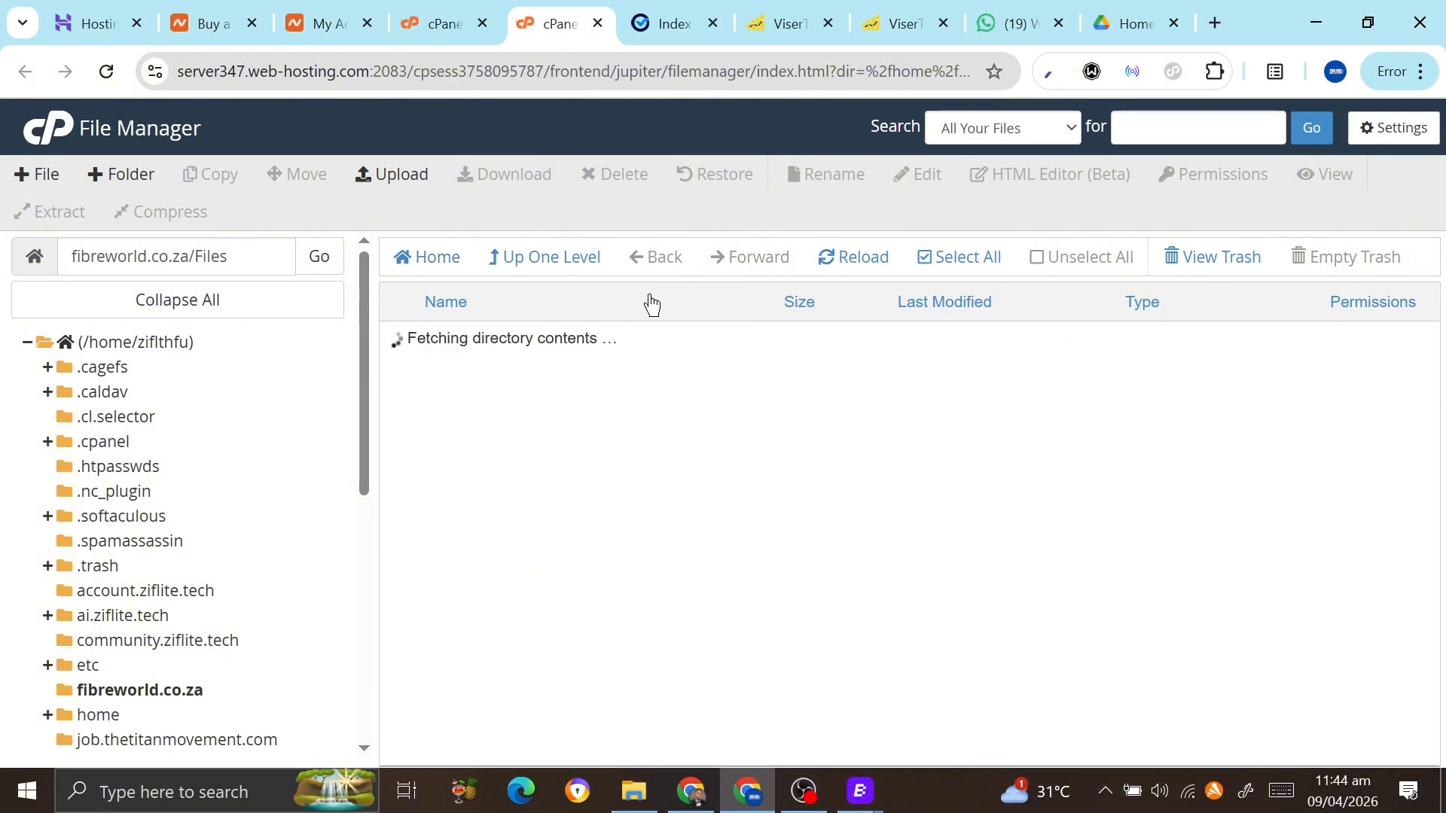
{"action": "left_click", "coordinate": [955, 258]}
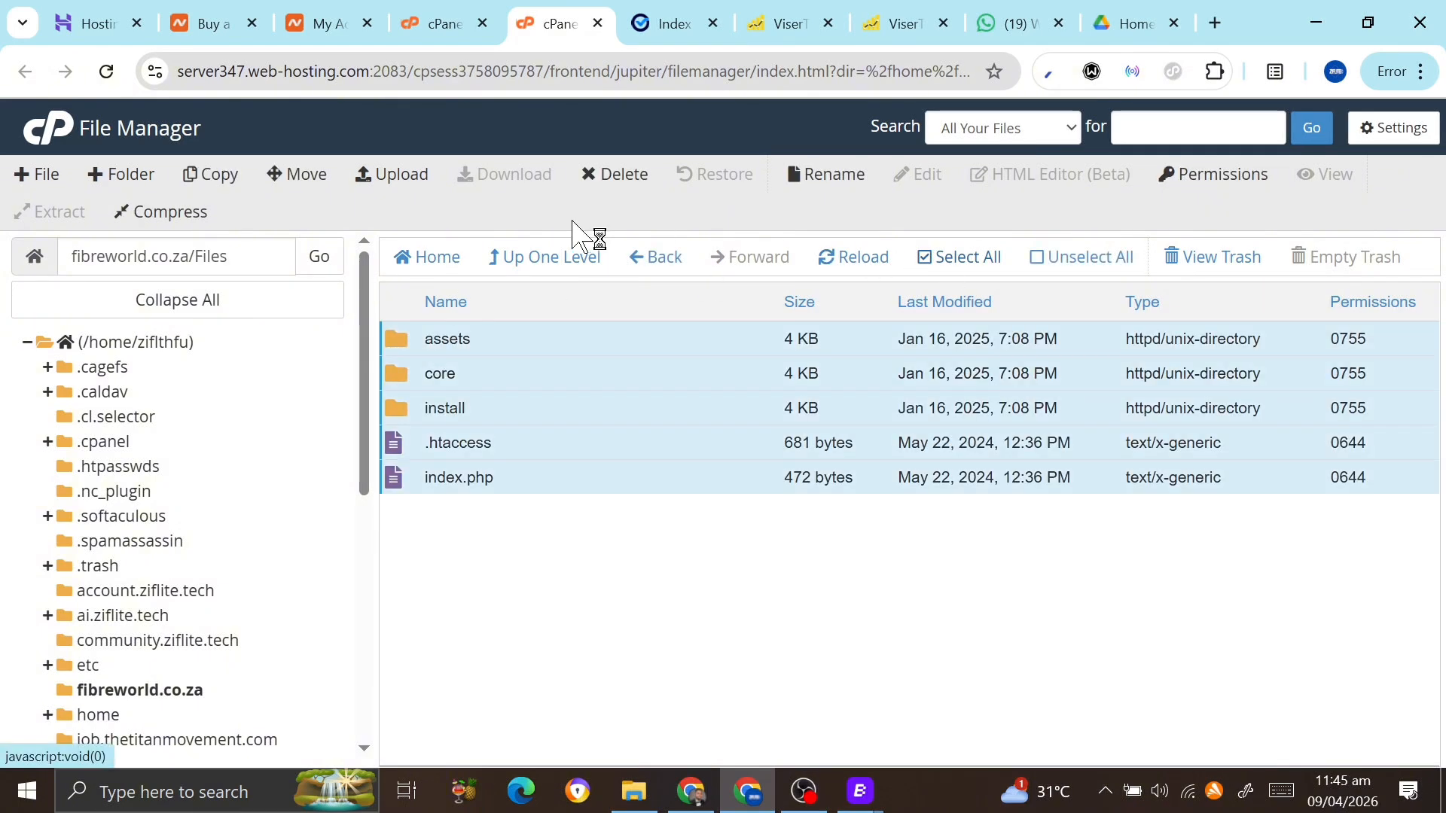
{"action": "left_click", "coordinate": [314, 178]}
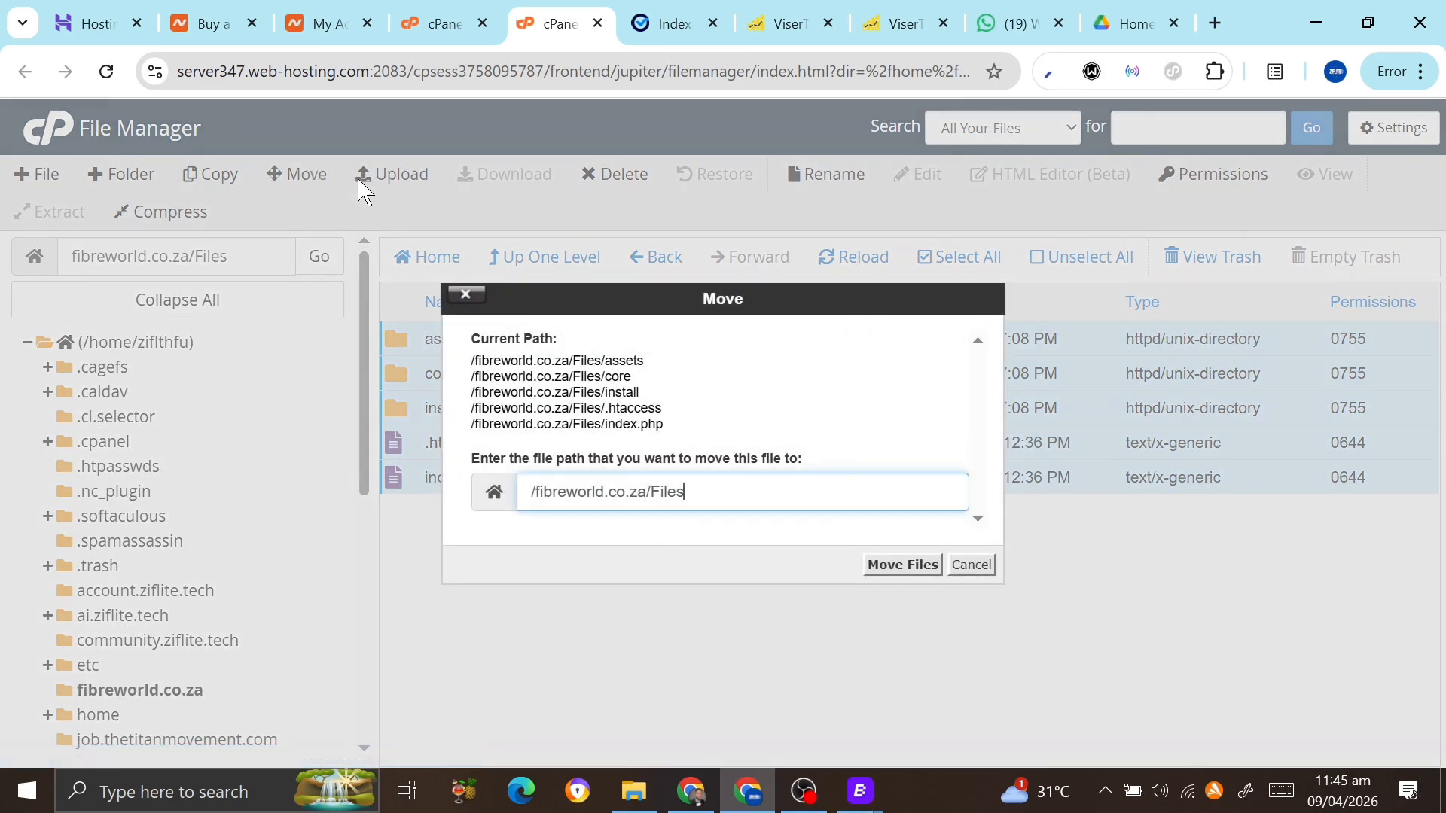
{"action": "left_click", "coordinate": [909, 569]}
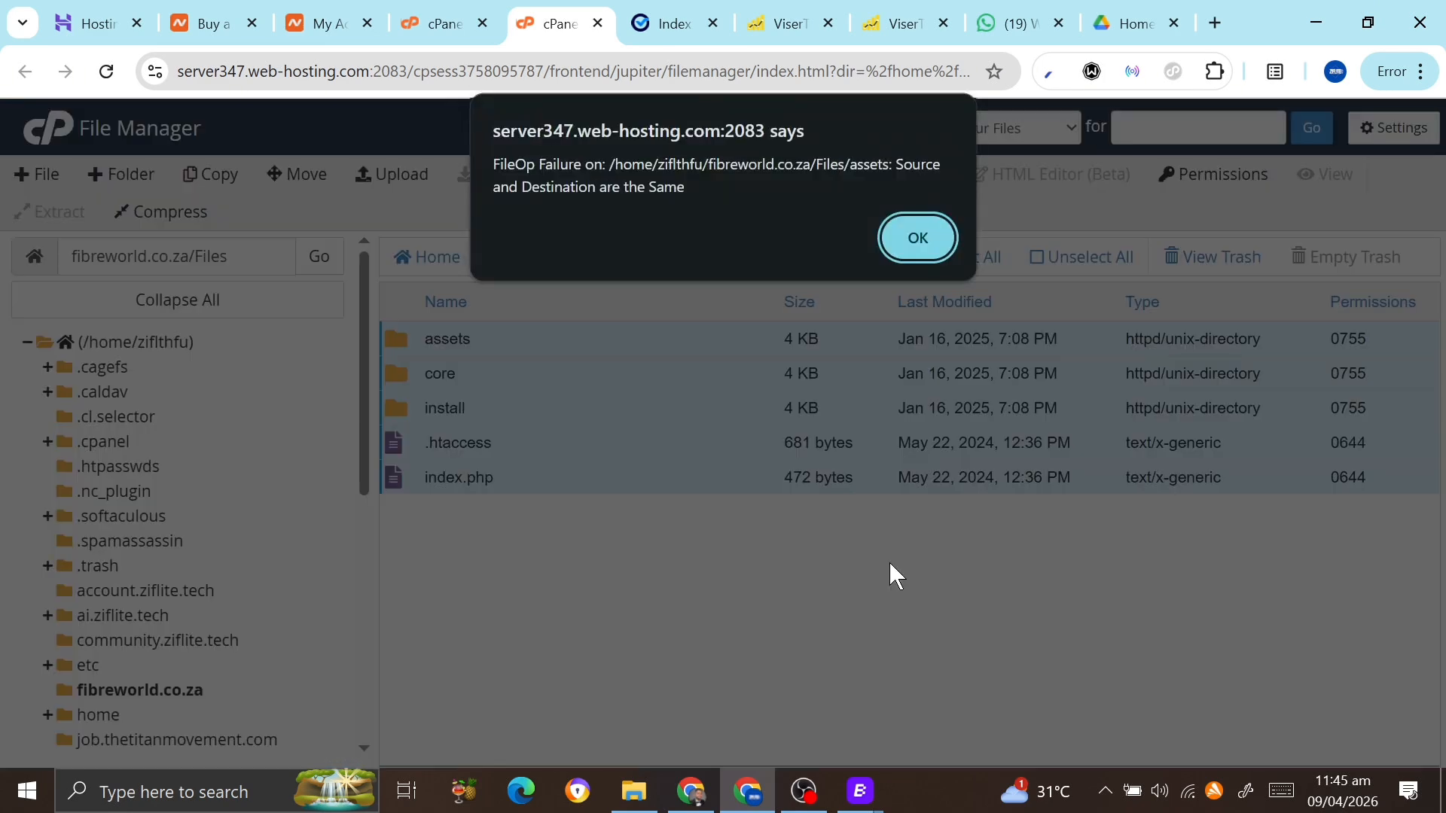
{"action": "left_click", "coordinate": [930, 241]}
{"action": "left_click", "coordinate": [932, 244]}
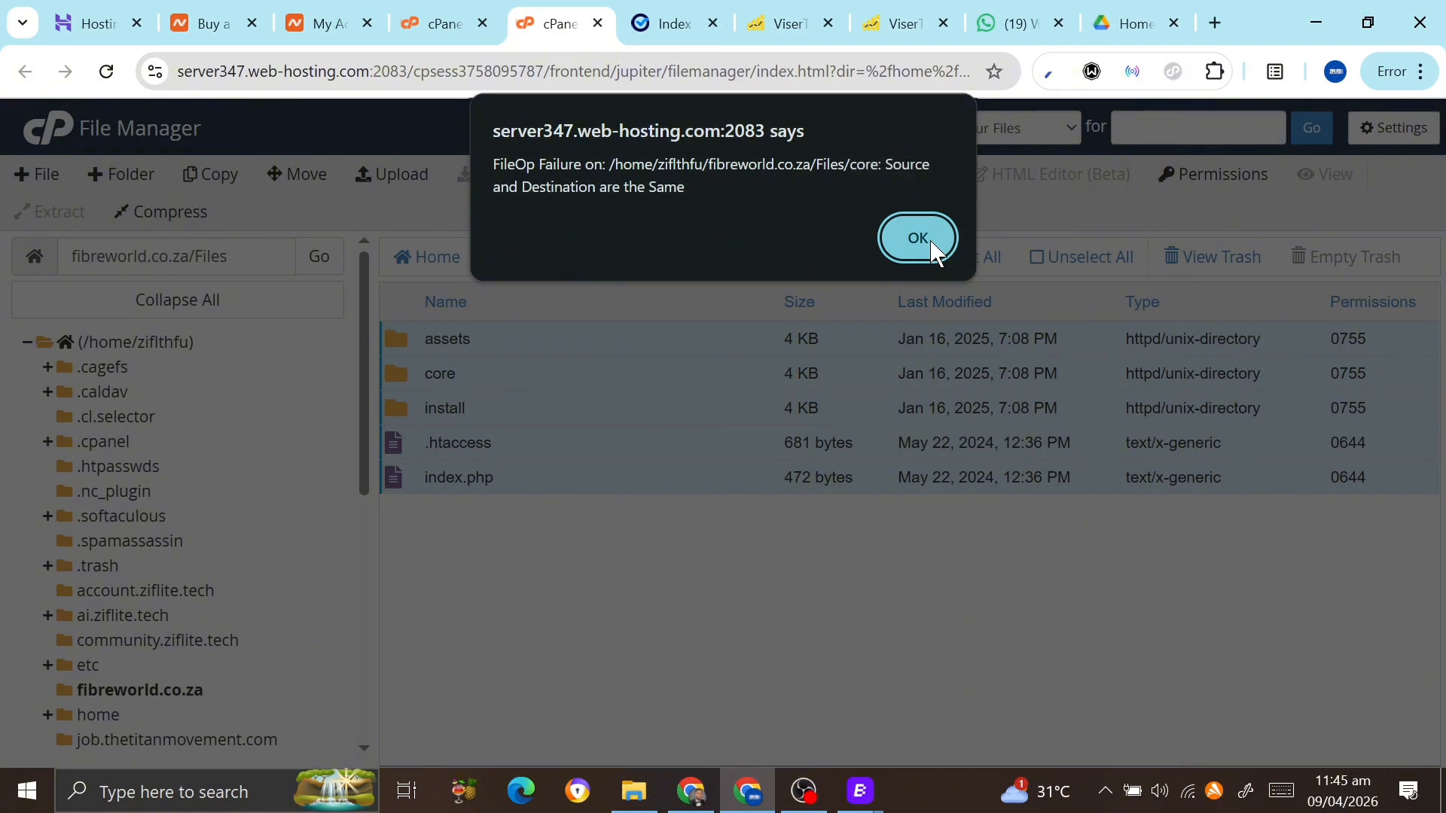
{"action": "left_click", "coordinate": [932, 246]}
{"action": "left_click", "coordinate": [932, 245]}
{"action": "left_click", "coordinate": [932, 246]}
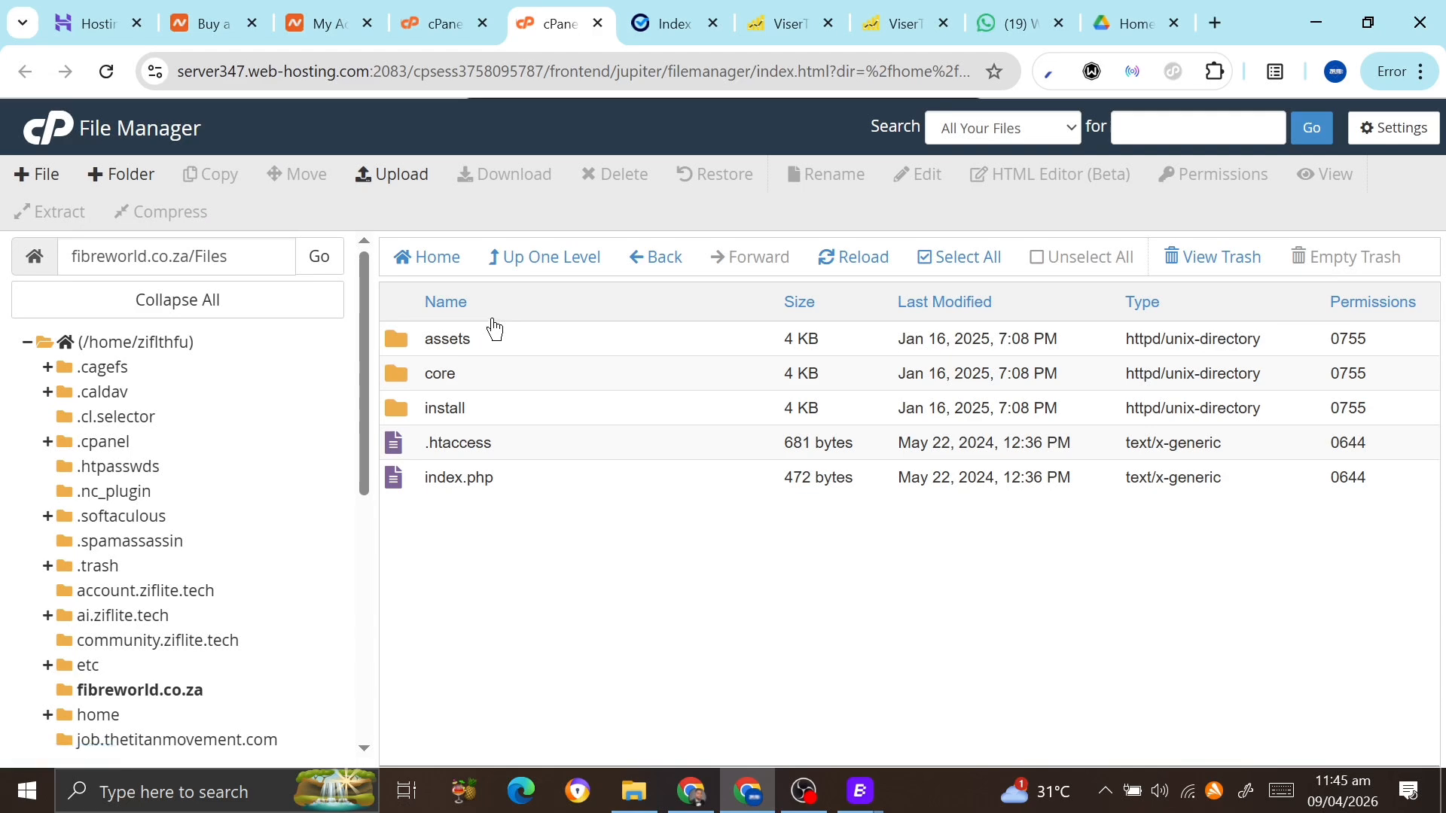
{"action": "left_click", "coordinate": [107, 70]}
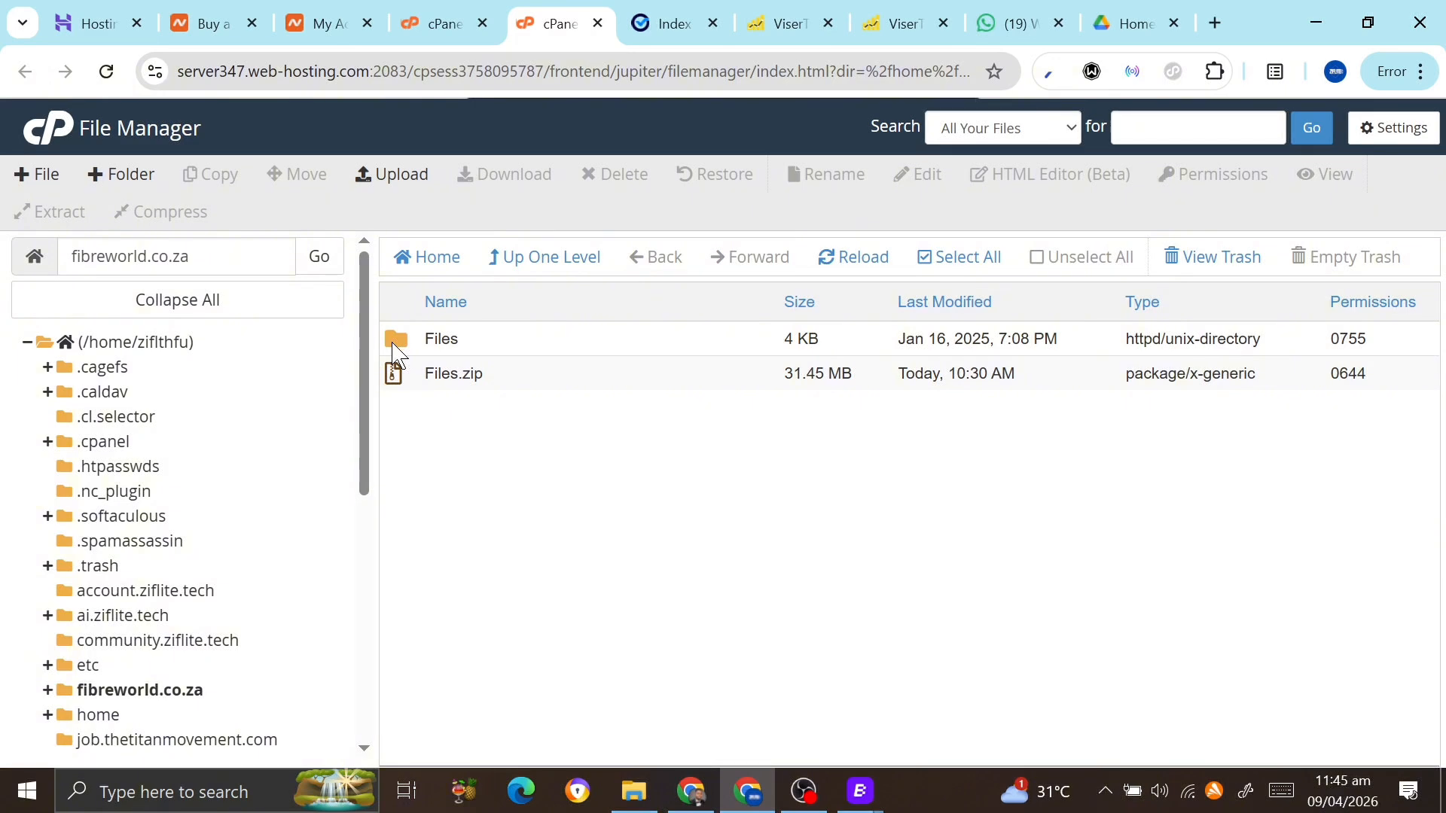
Open the Files folder and enable Show Hidden Files (dotfiles) in File Manager settings
{"action": "double_click", "coordinate": [393, 345]}
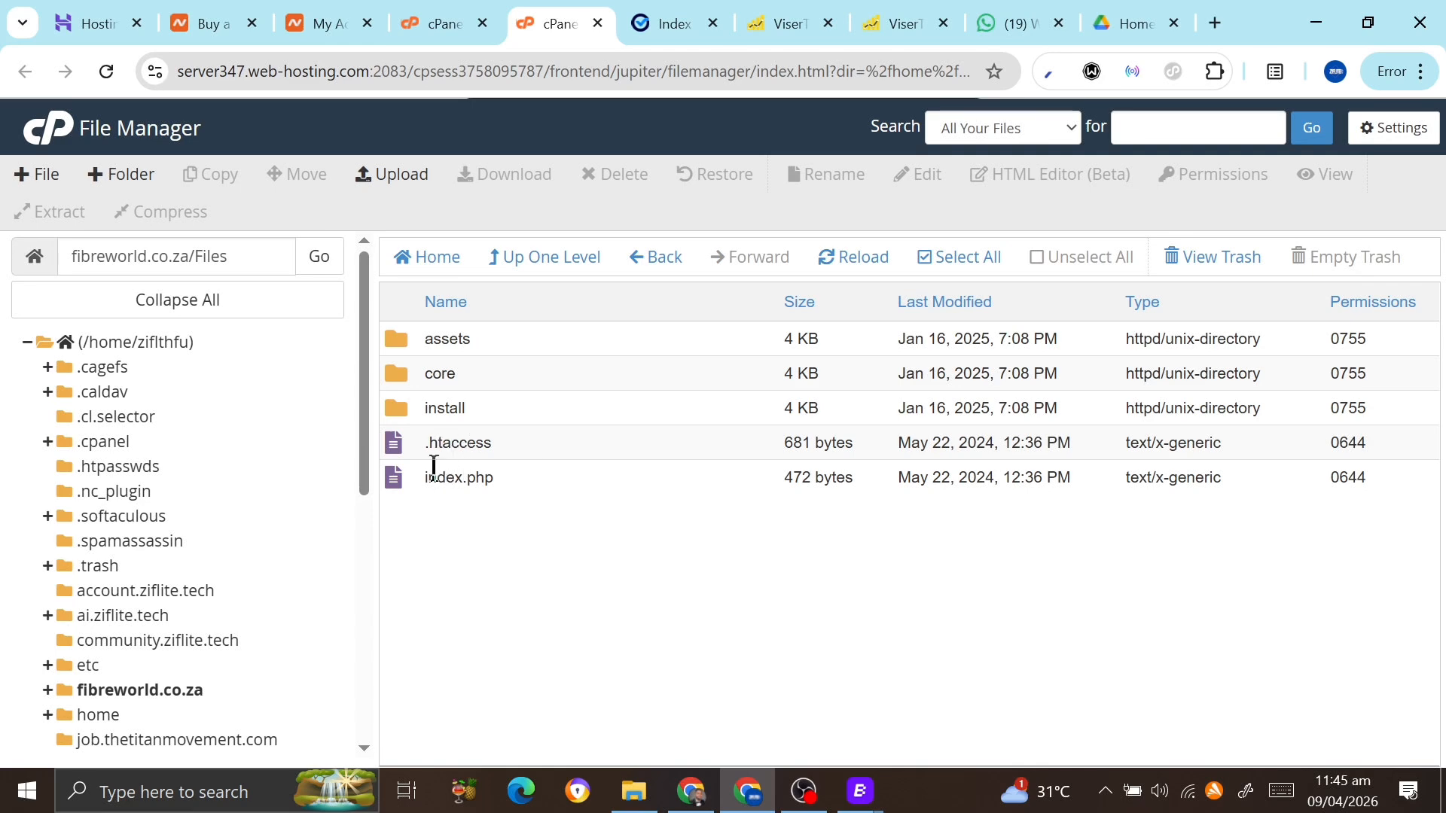
{"action": "left_click", "coordinate": [1414, 130]}
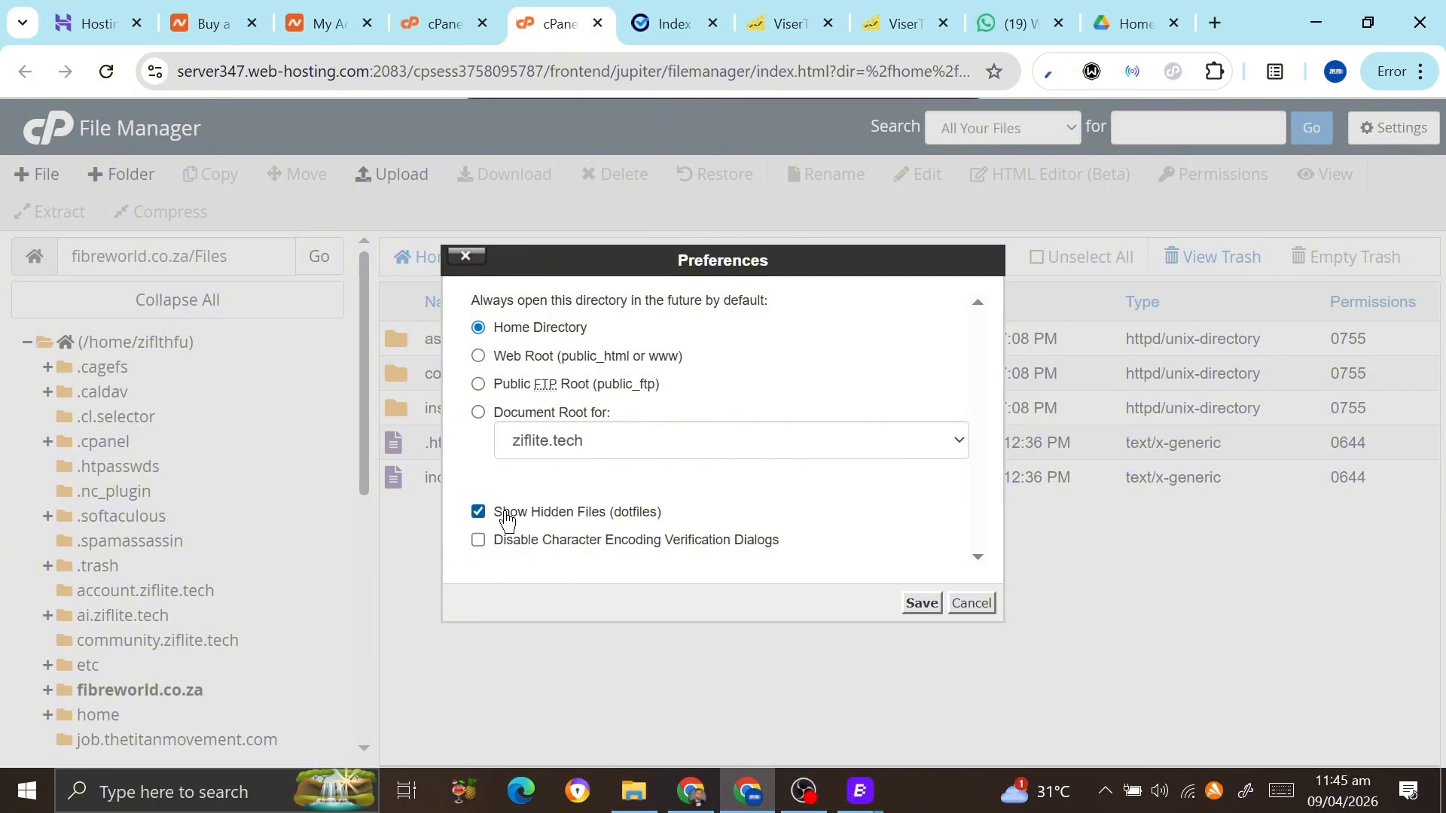
{"action": "left_click", "coordinate": [973, 603]}
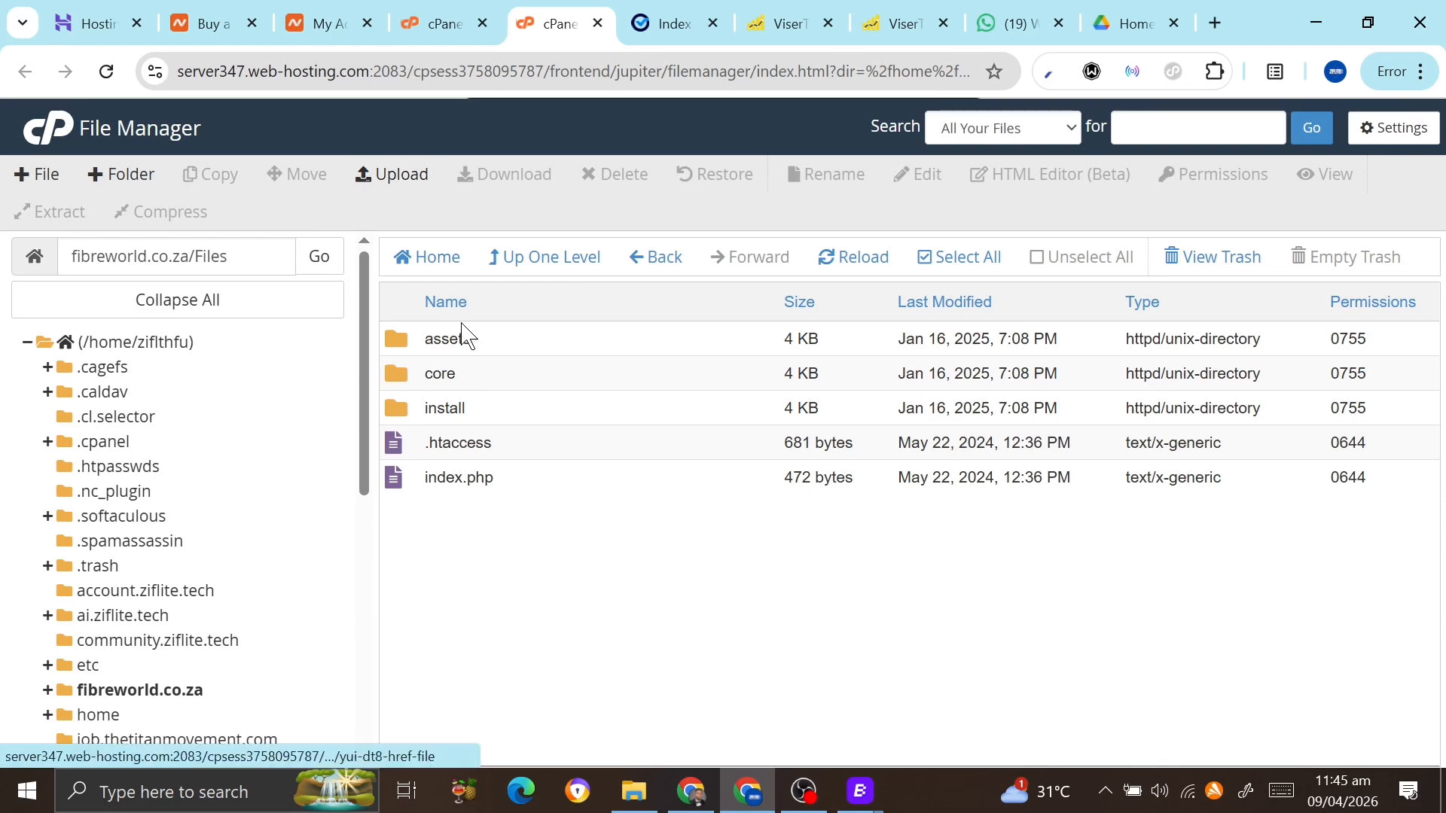
Move all five items from the Files folder up into /fibreworld.co.za/
{"action": "left_click", "coordinate": [966, 263]}
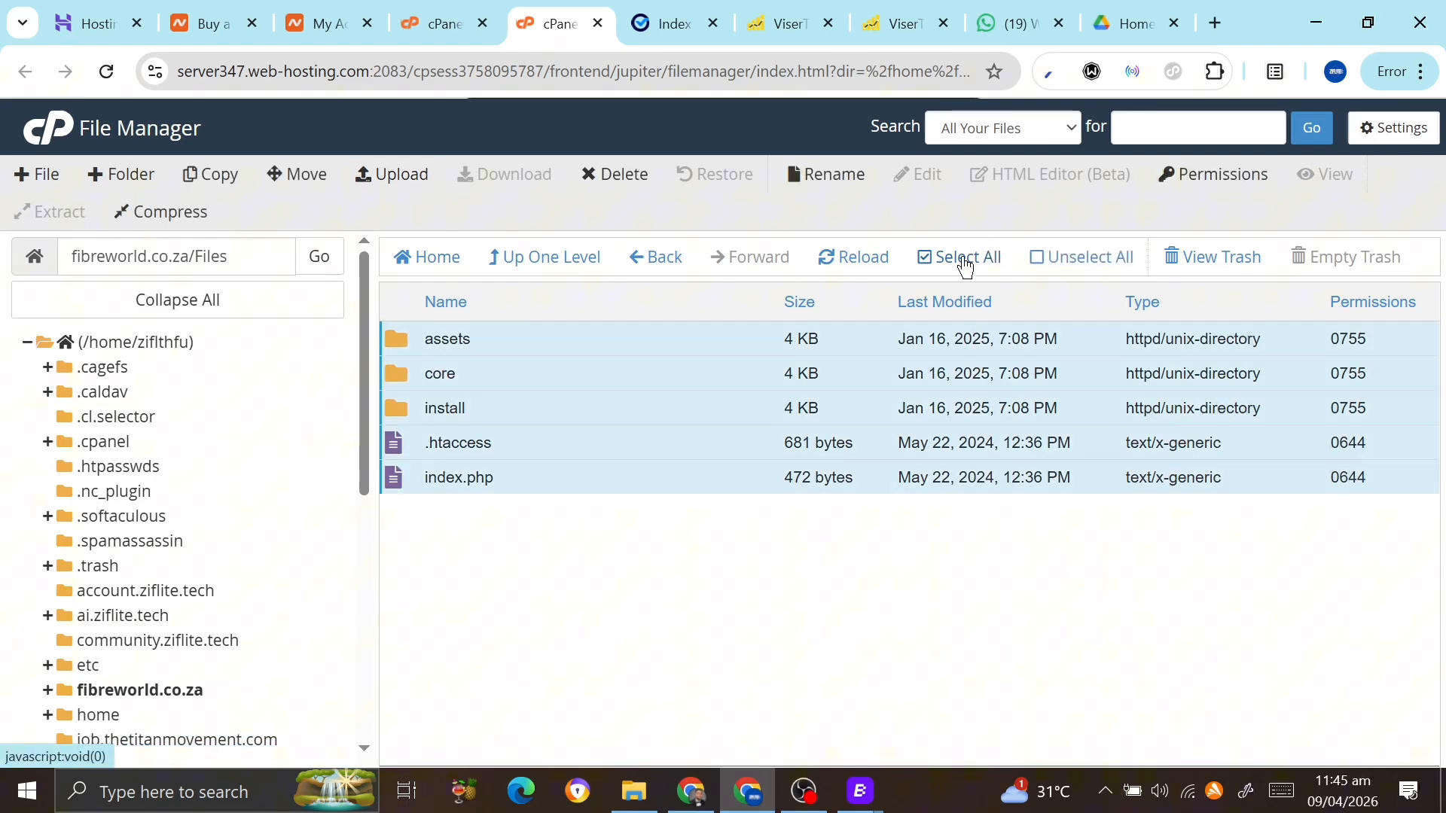
{"action": "left_click", "coordinate": [295, 176]}
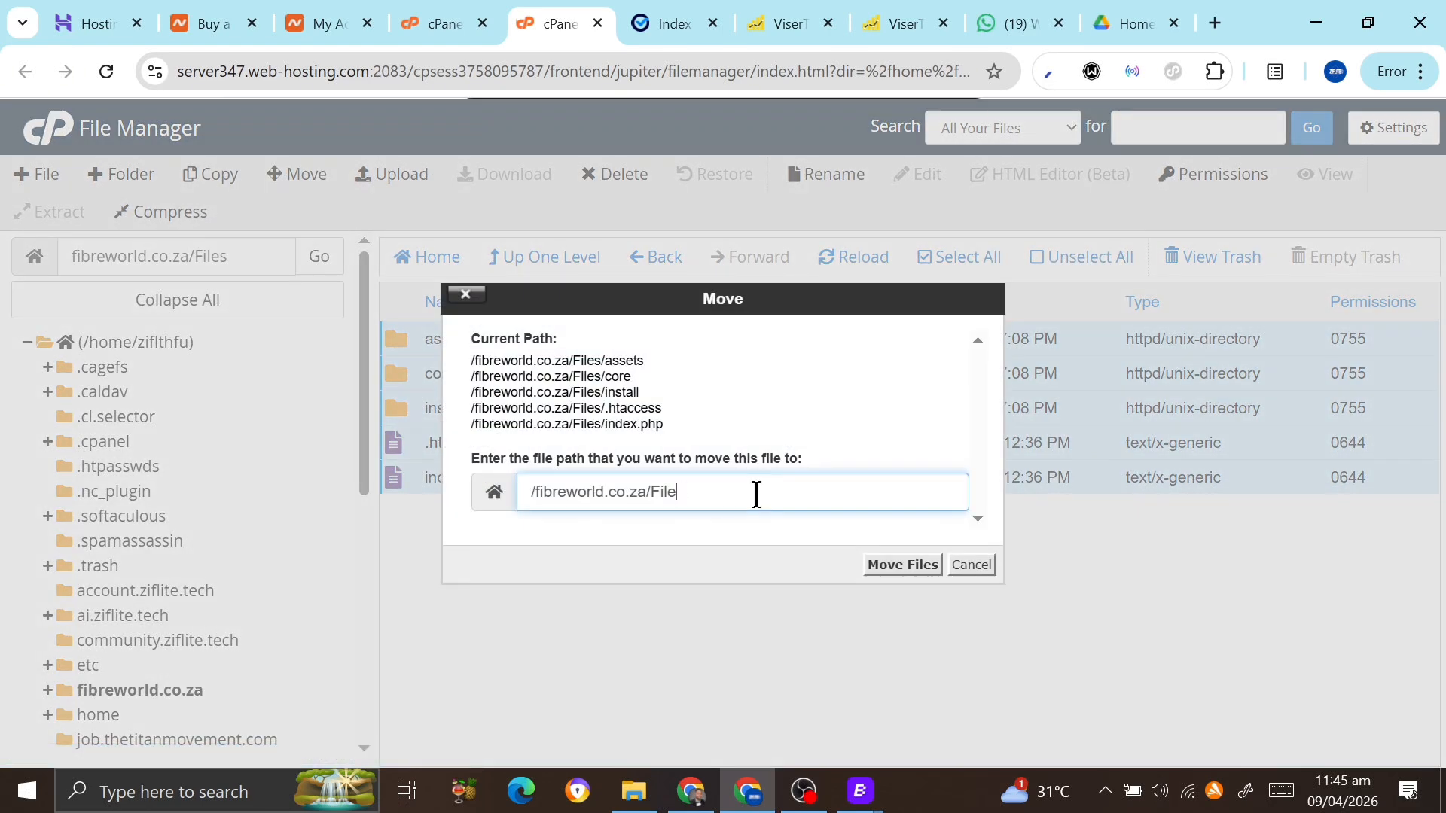
{"action": "left_click", "coordinate": [873, 565]}
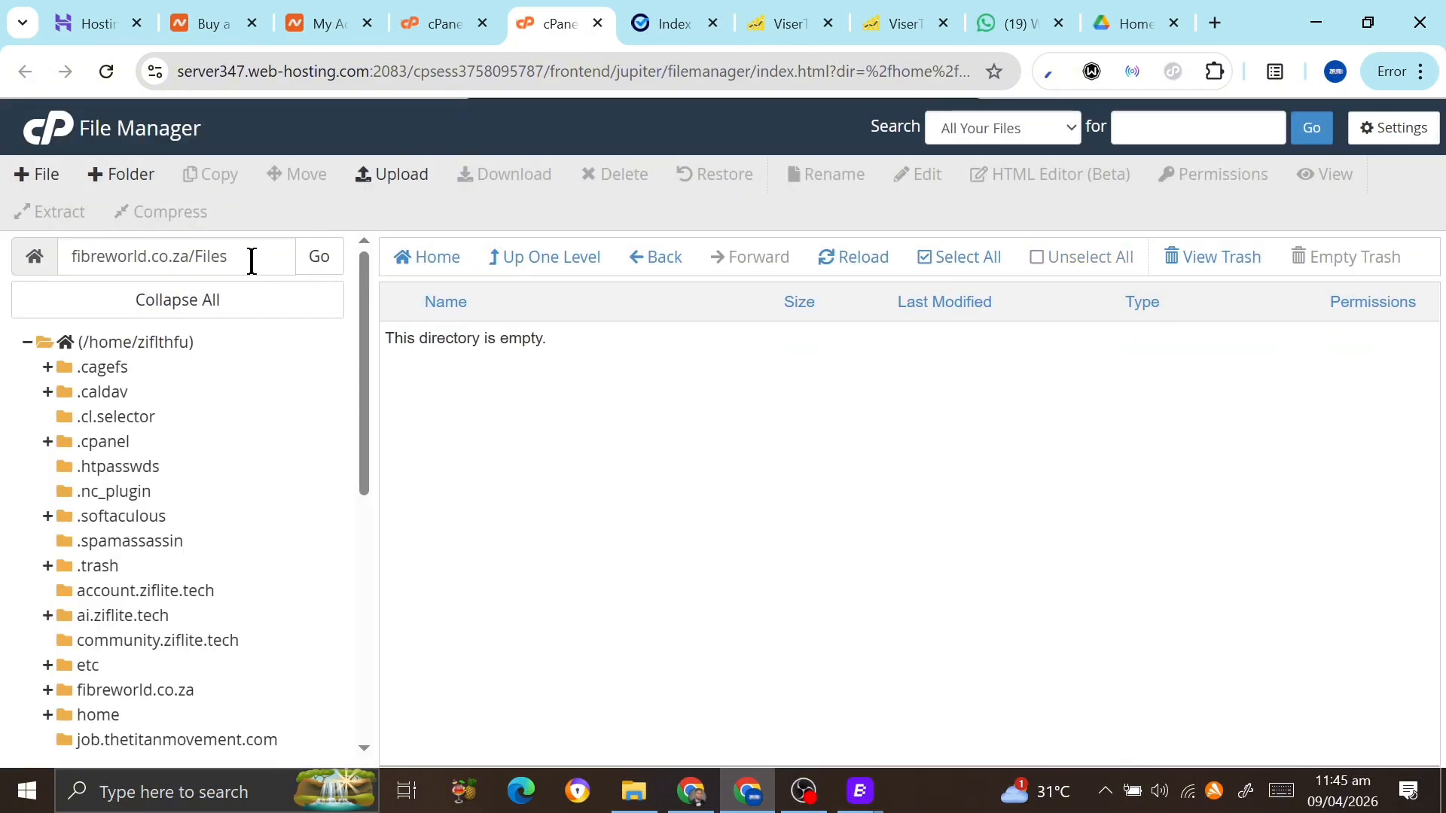
Show the fibreworld.co.za root listing, then go to the live site tab
{"action": "left_click", "coordinate": [252, 261]}
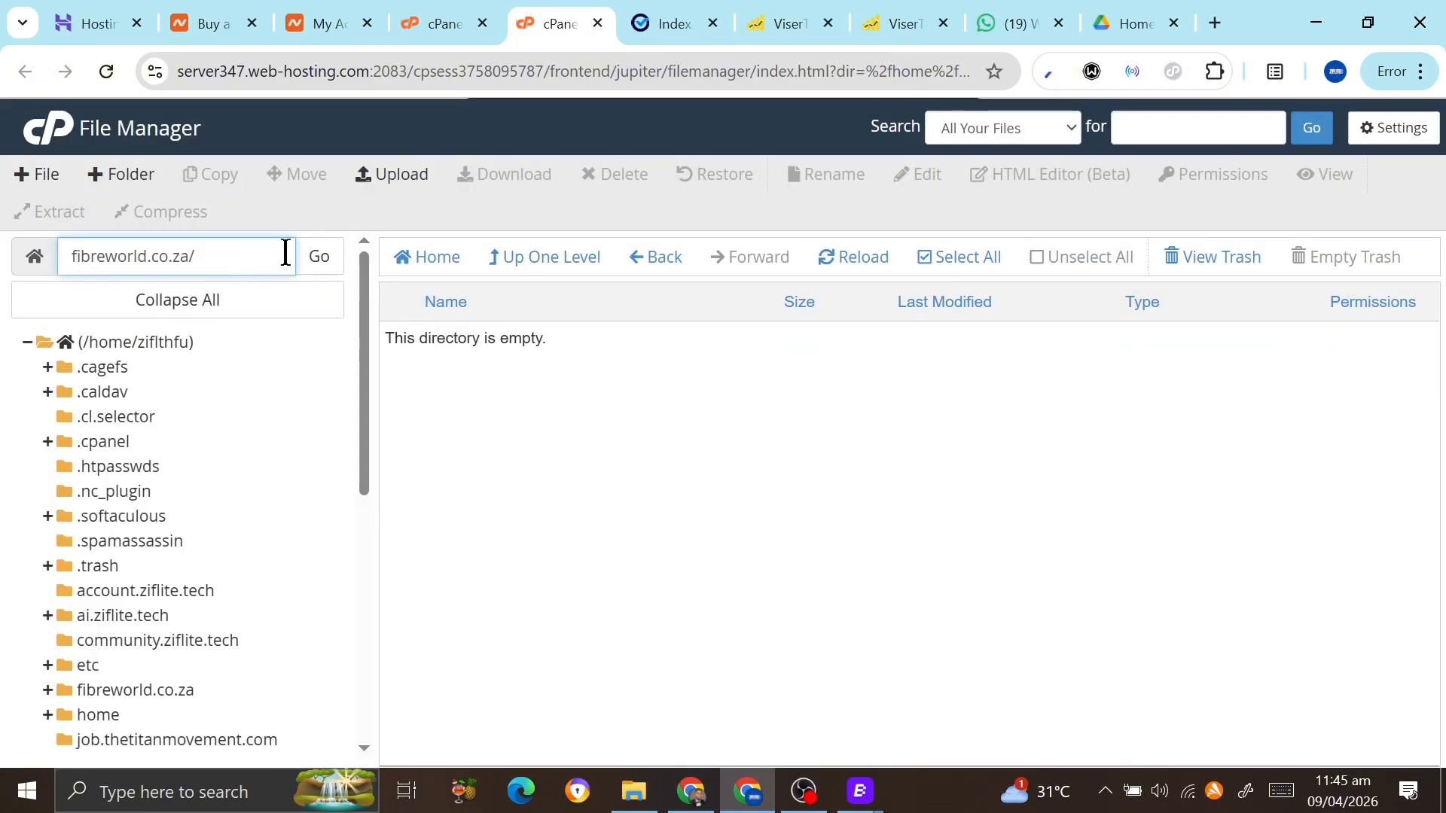
{"action": "left_click", "coordinate": [320, 260]}
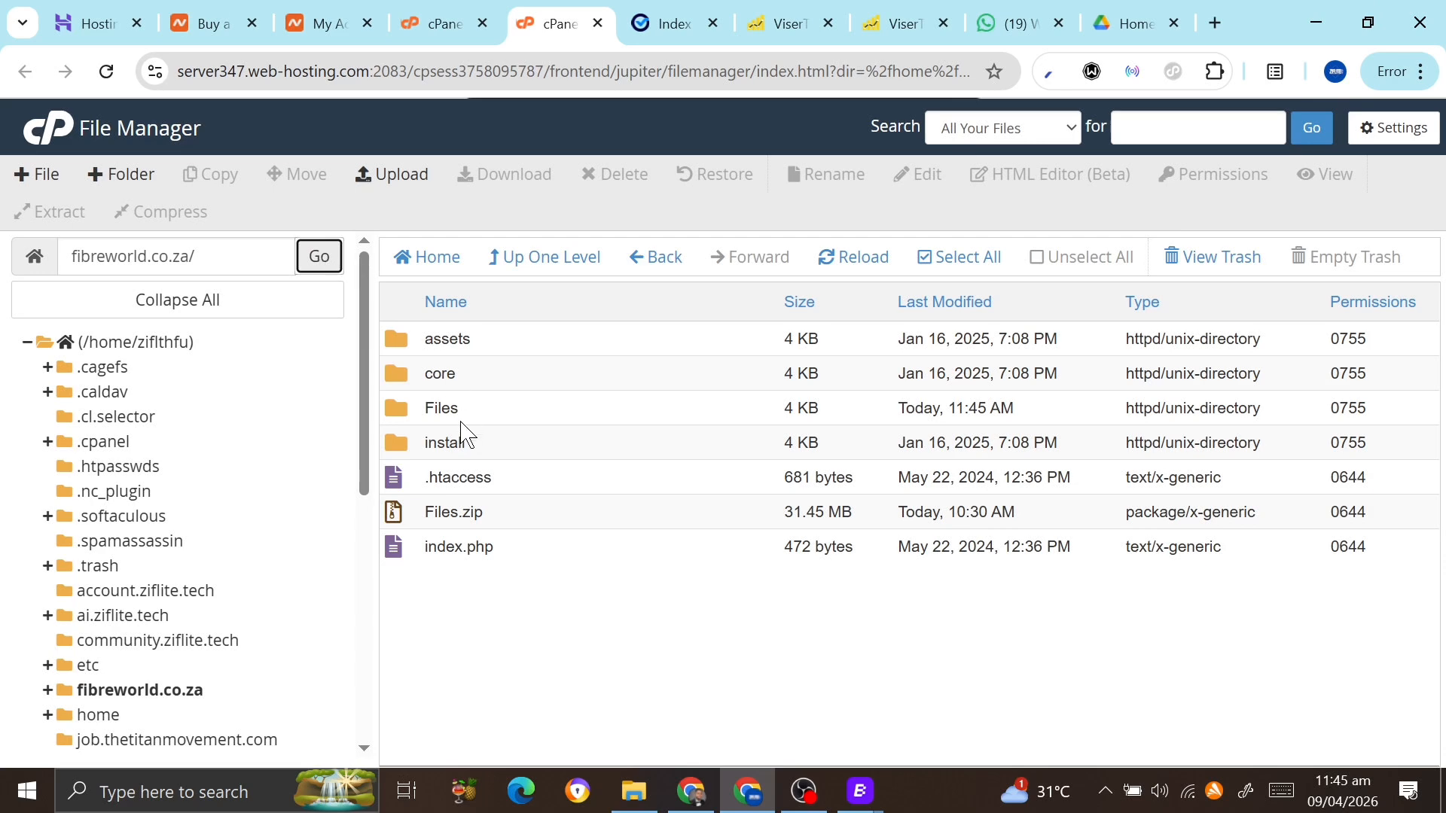
{"action": "left_click", "coordinate": [666, 23]}
Reload fibreworld.co.za and accept the installer terms to reach the 0775 folder-permission check
{"action": "left_click", "coordinate": [542, 76]}
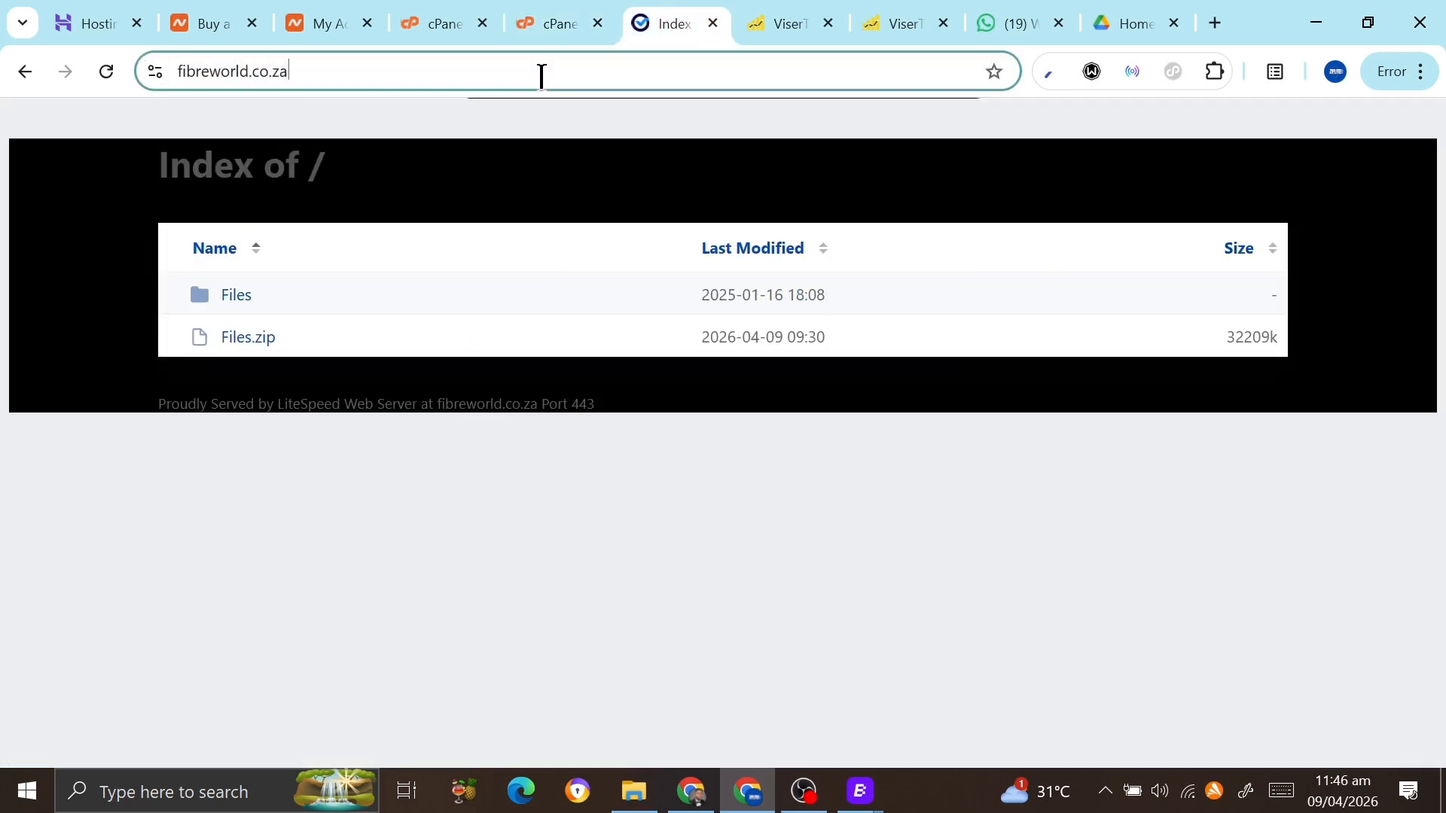
{"action": "key", "text": "Return"}
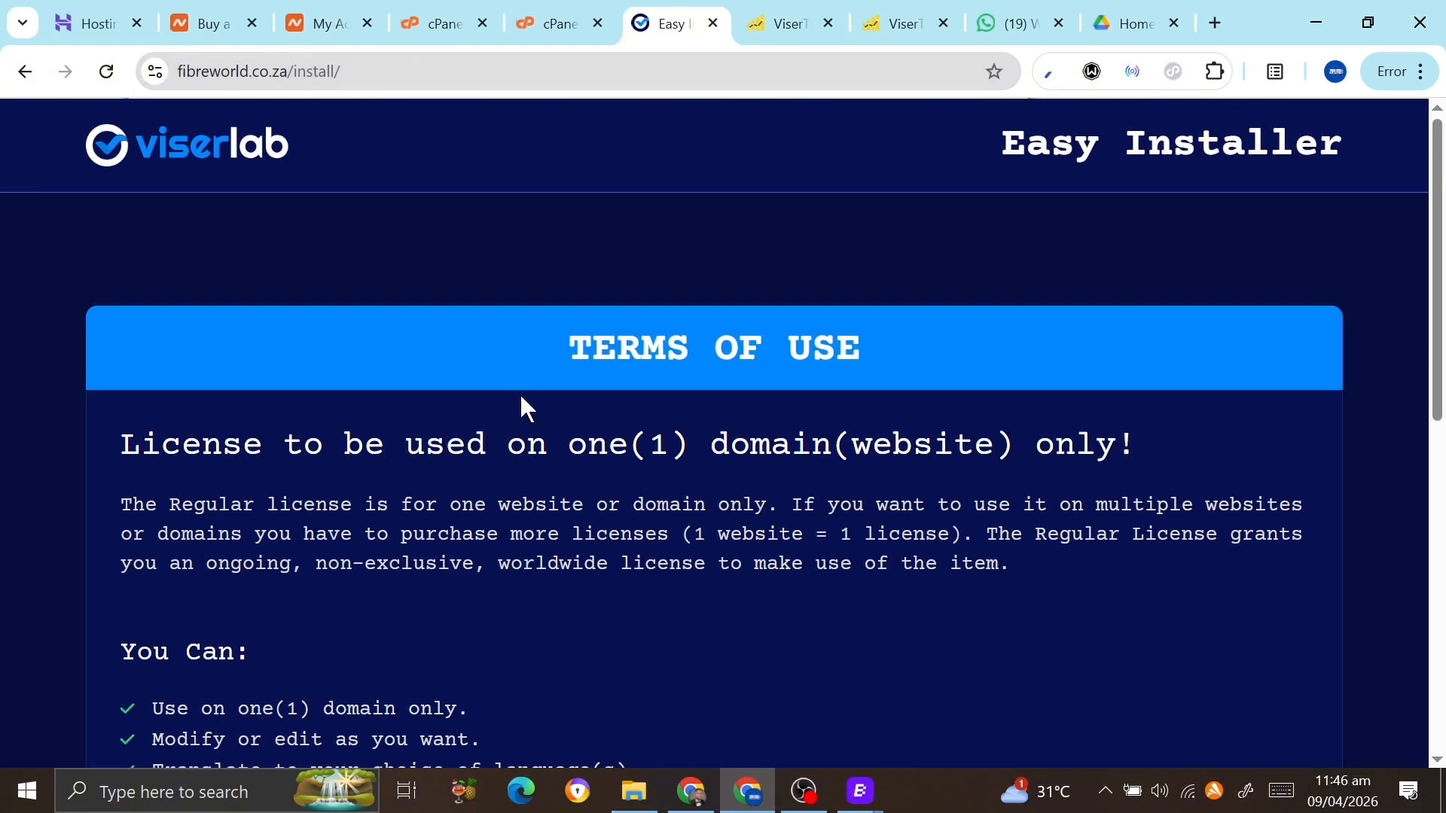
{"action": "scroll", "coordinate": [519, 407], "scroll_direction": "down", "scroll_amount": 8}
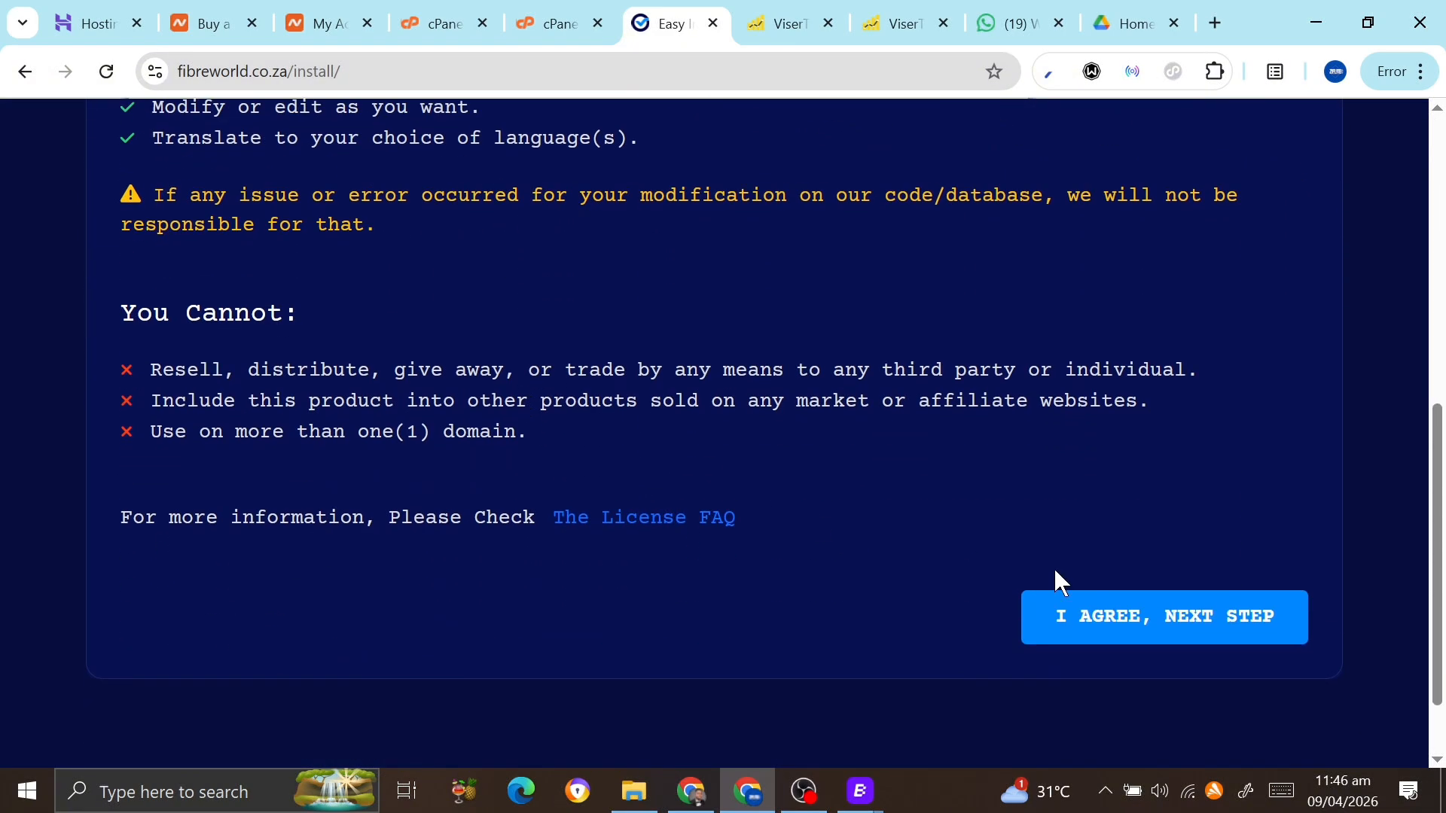
{"action": "left_click", "coordinate": [1139, 631]}
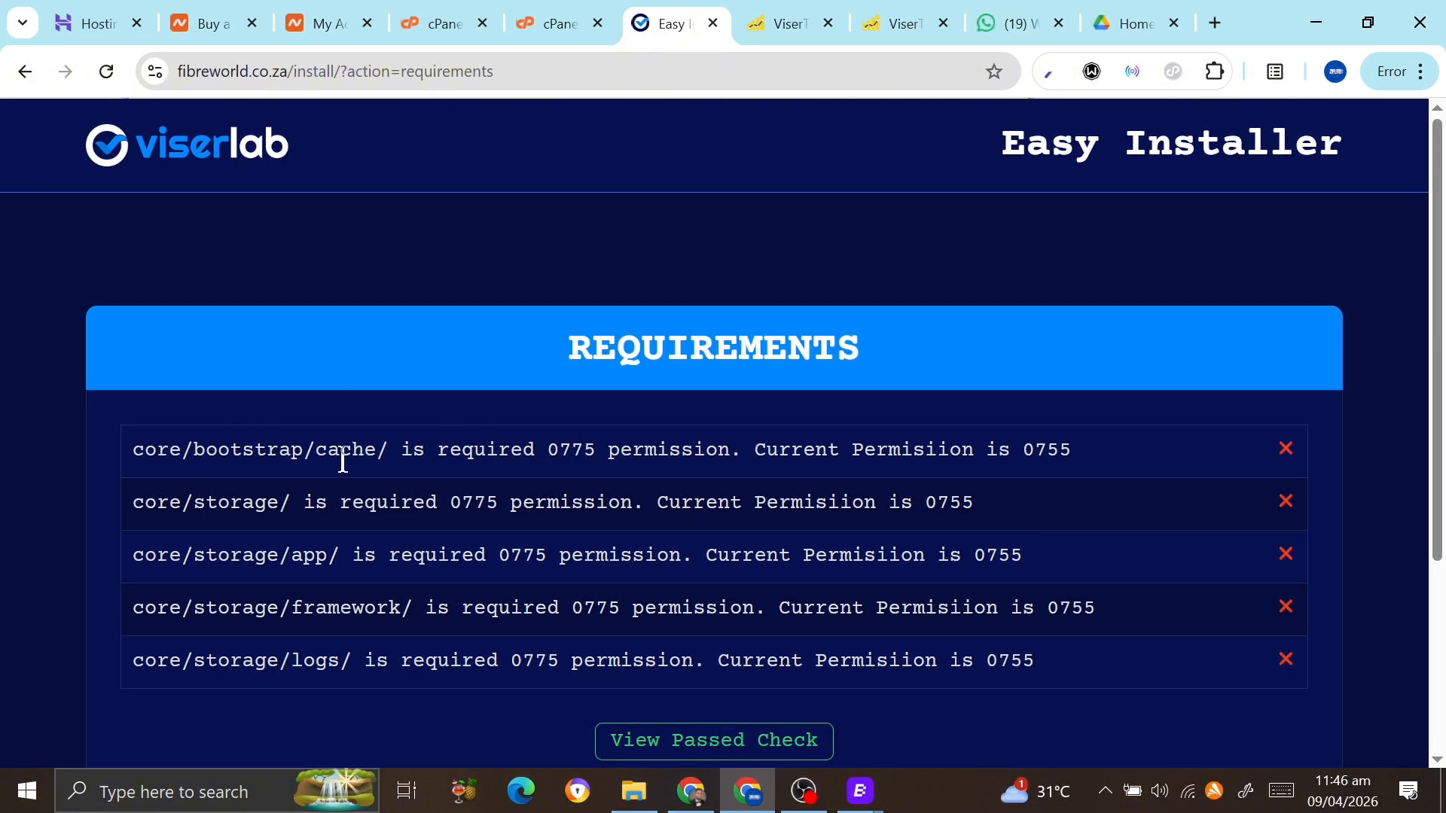
{"action": "left_click", "coordinate": [561, 24]}
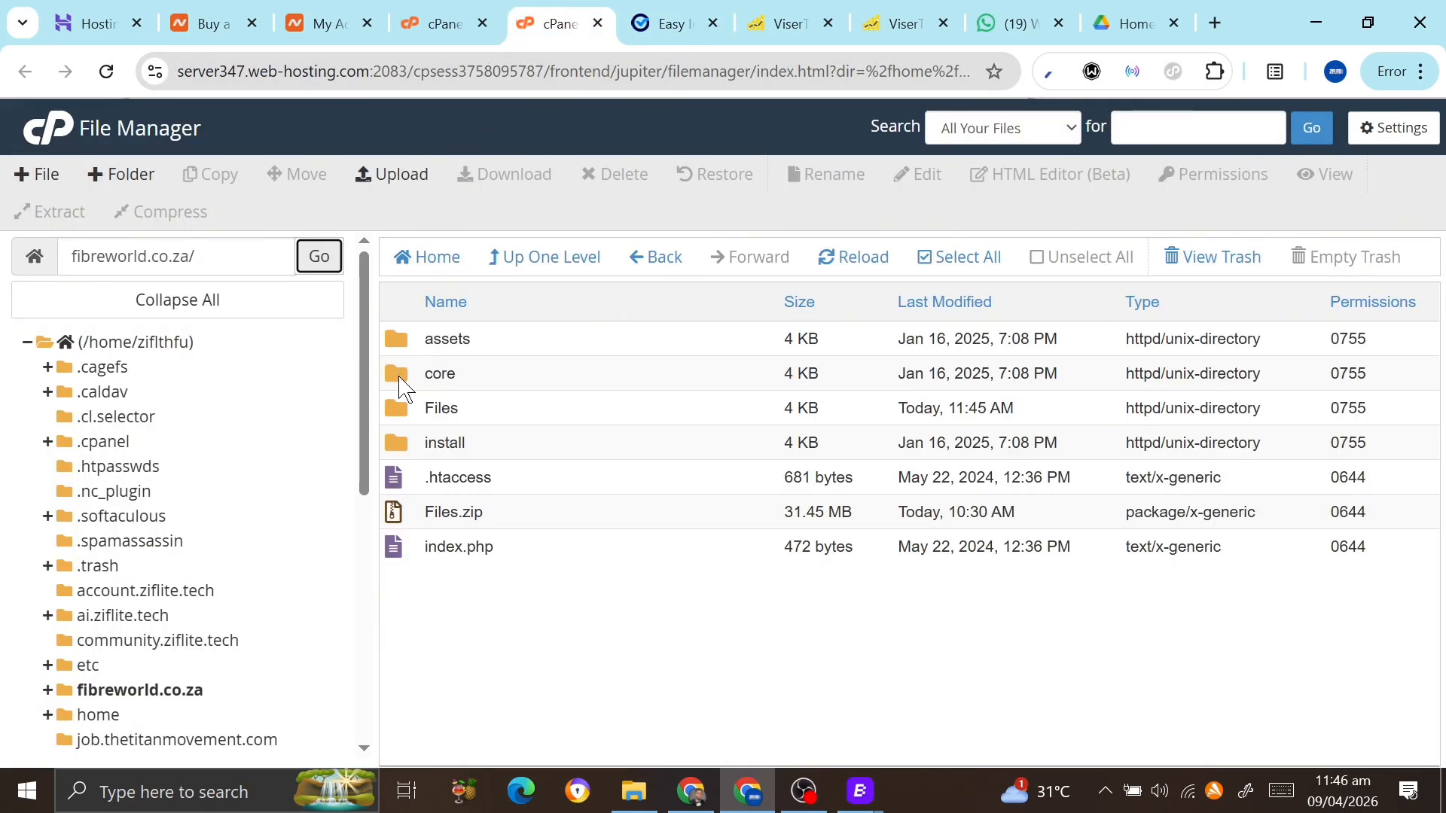
Give the core/bootstrap/cache folder 0775 permissions by adding group write
{"action": "double_click", "coordinate": [407, 382]}
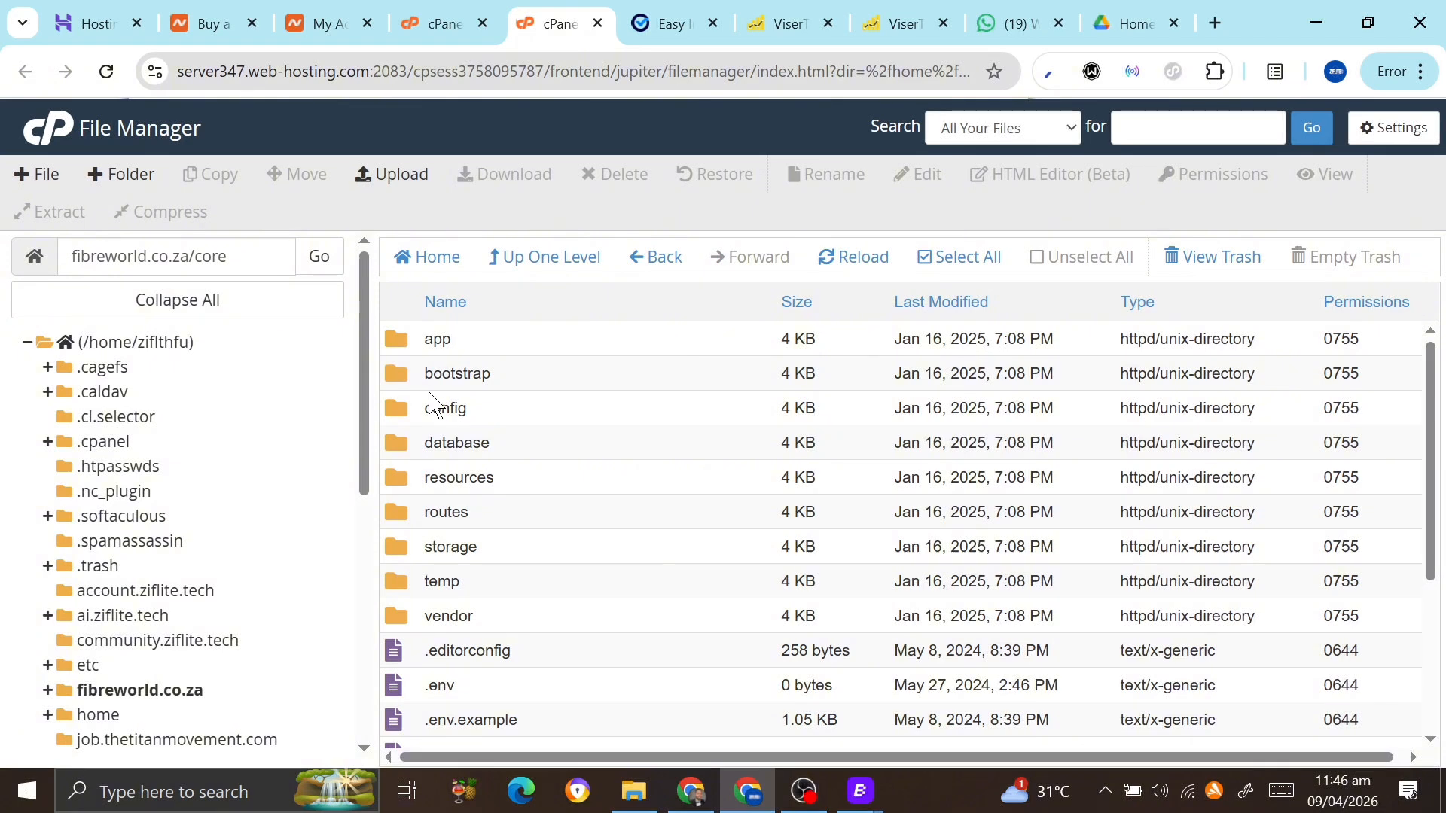
{"action": "double_click", "coordinate": [405, 382]}
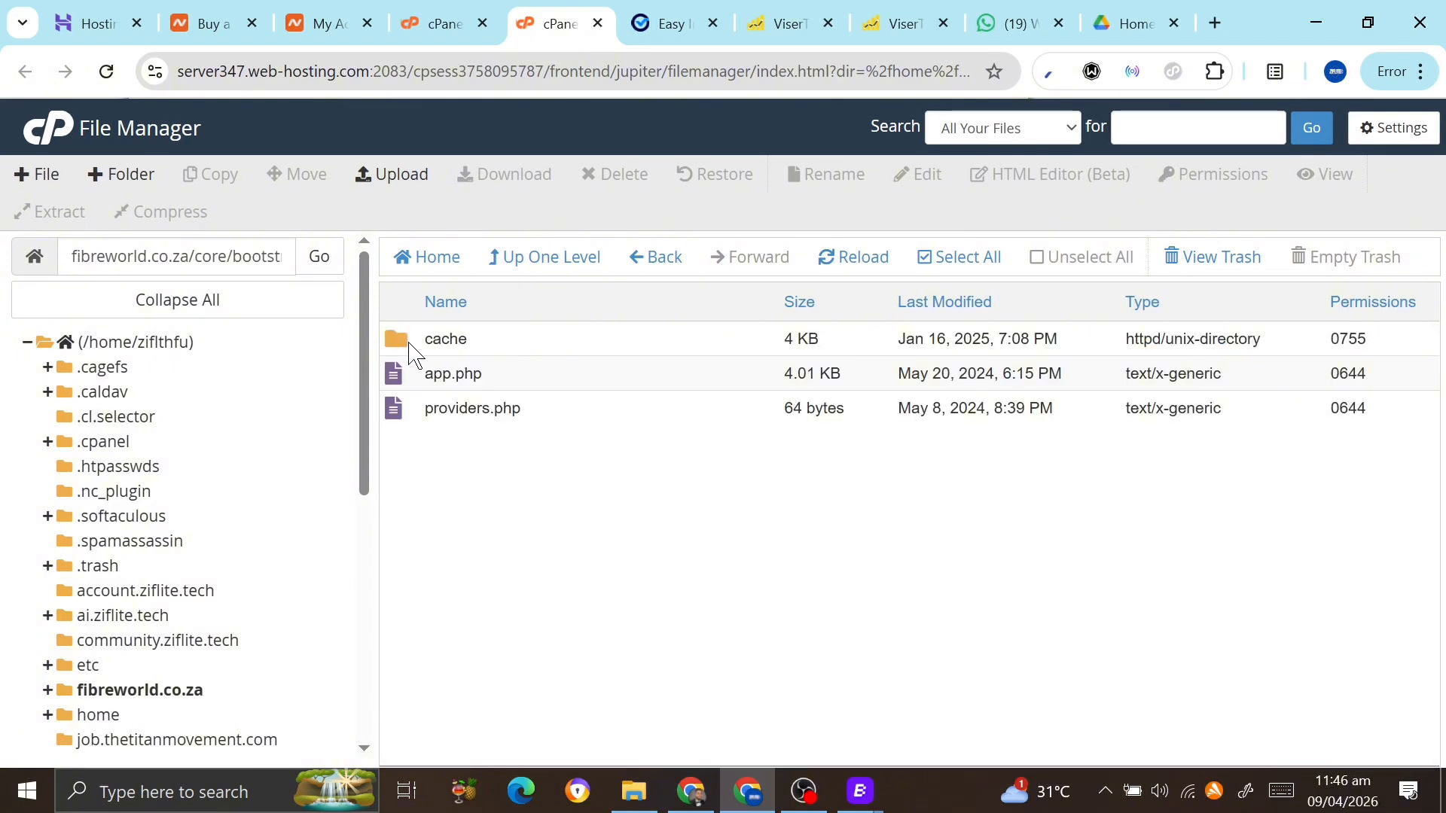
{"action": "right_click", "coordinate": [413, 353]}
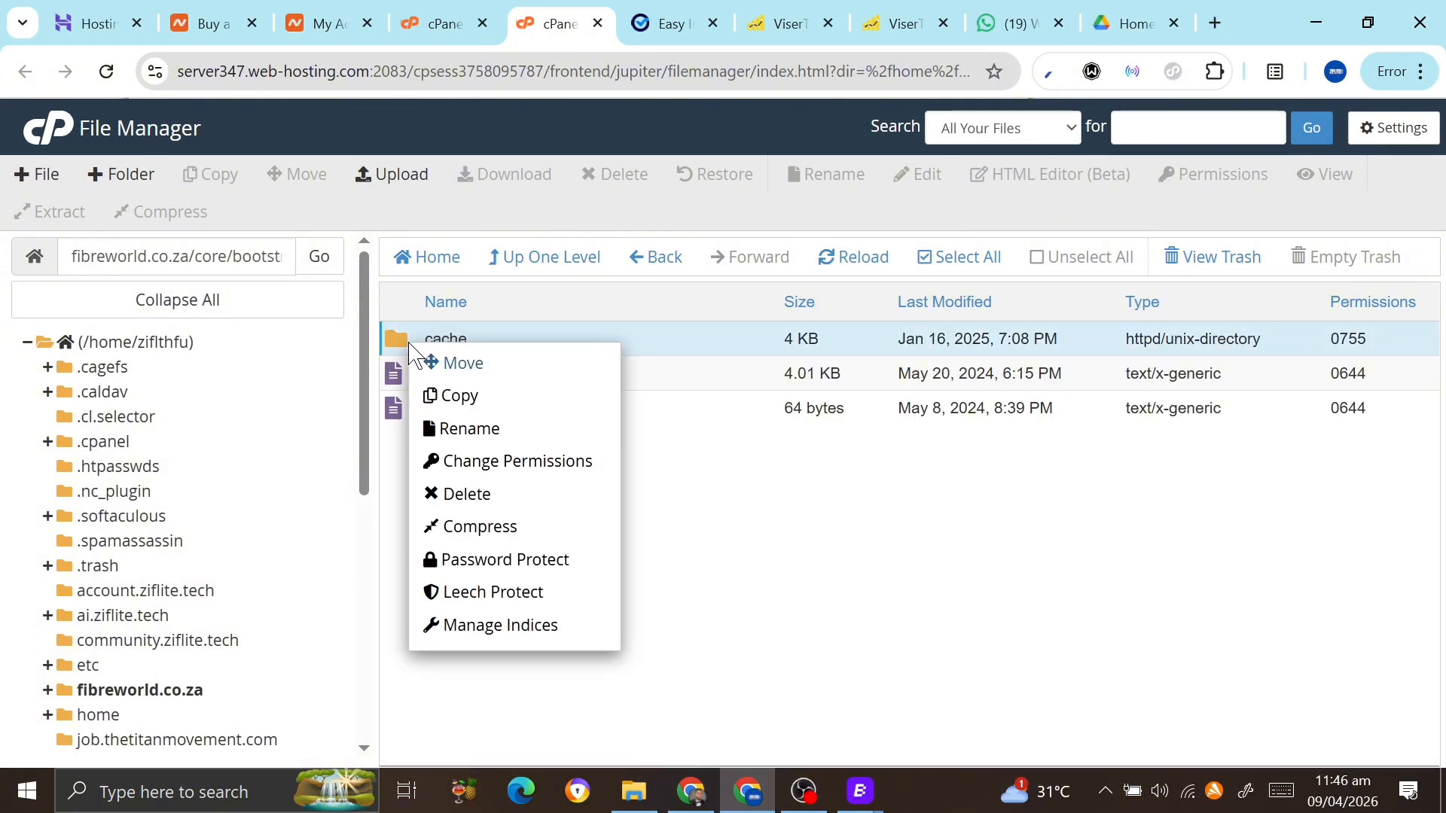
{"action": "left_click", "coordinate": [535, 462]}
{"action": "left_click", "coordinate": [756, 415]}
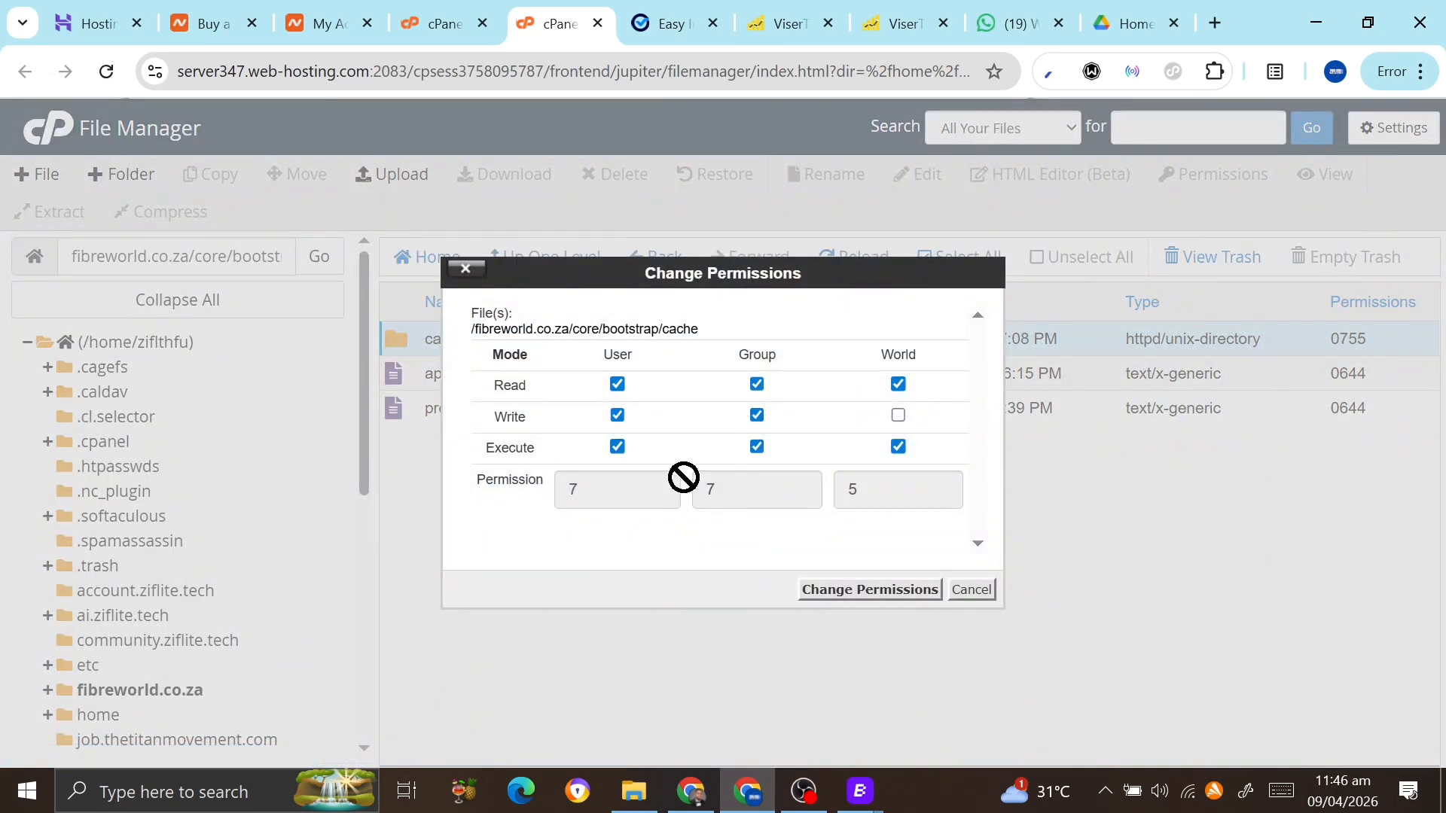
{"action": "left_click", "coordinate": [864, 591]}
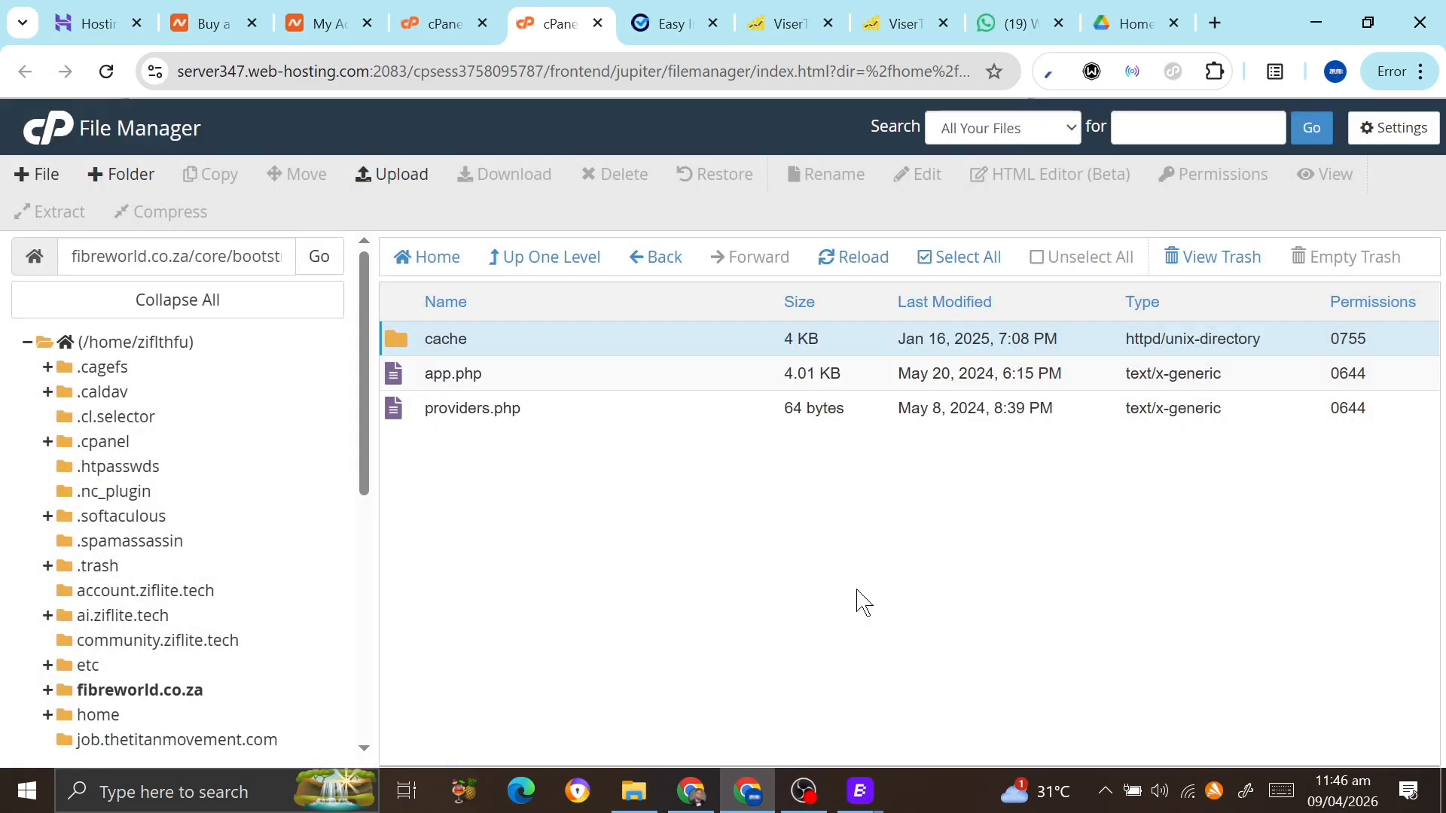
Check the installer requirements, then set core/storage to 0775 and open it
{"action": "left_click", "coordinate": [627, 12]}
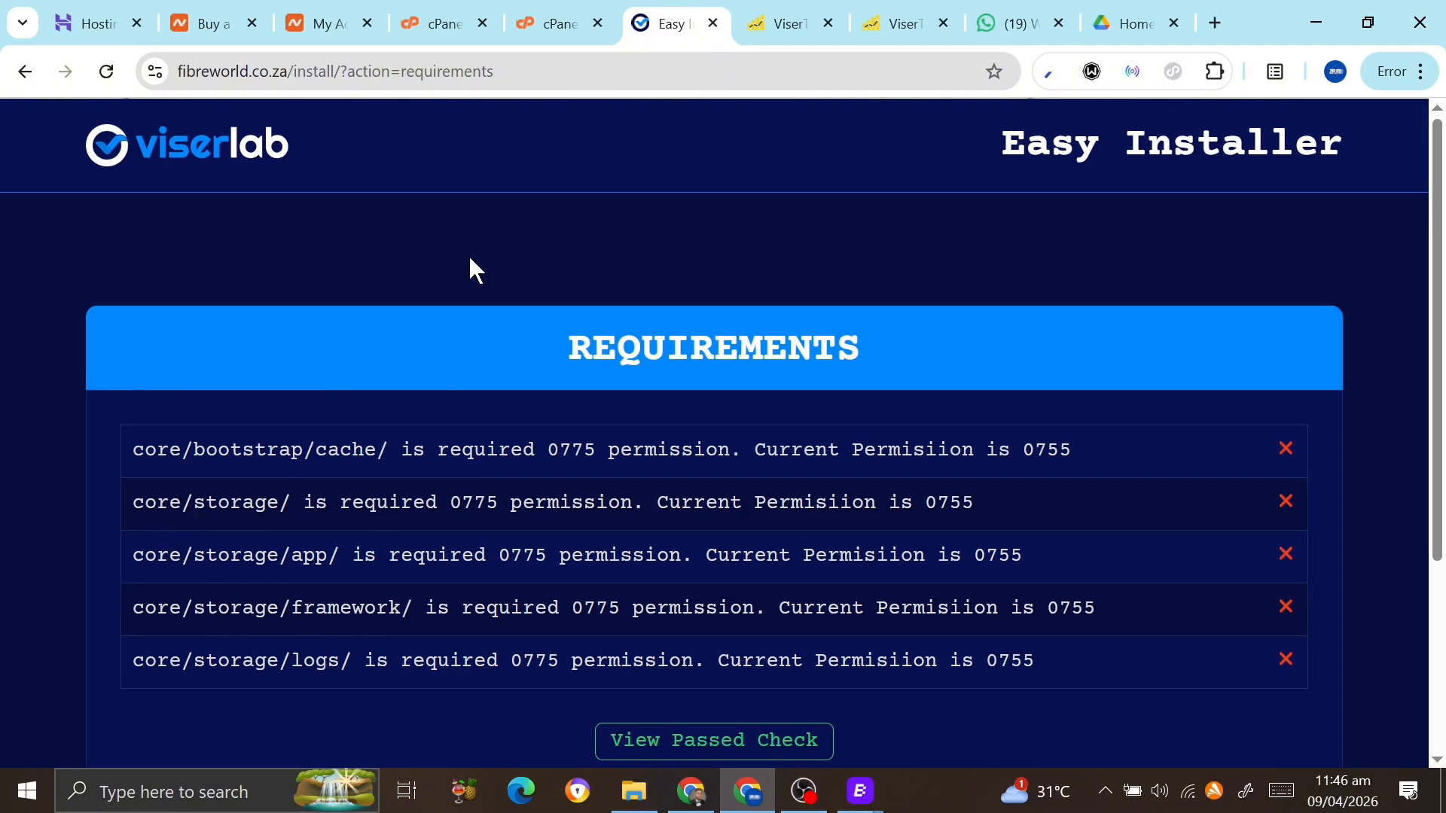
{"action": "left_click", "coordinate": [557, 23]}
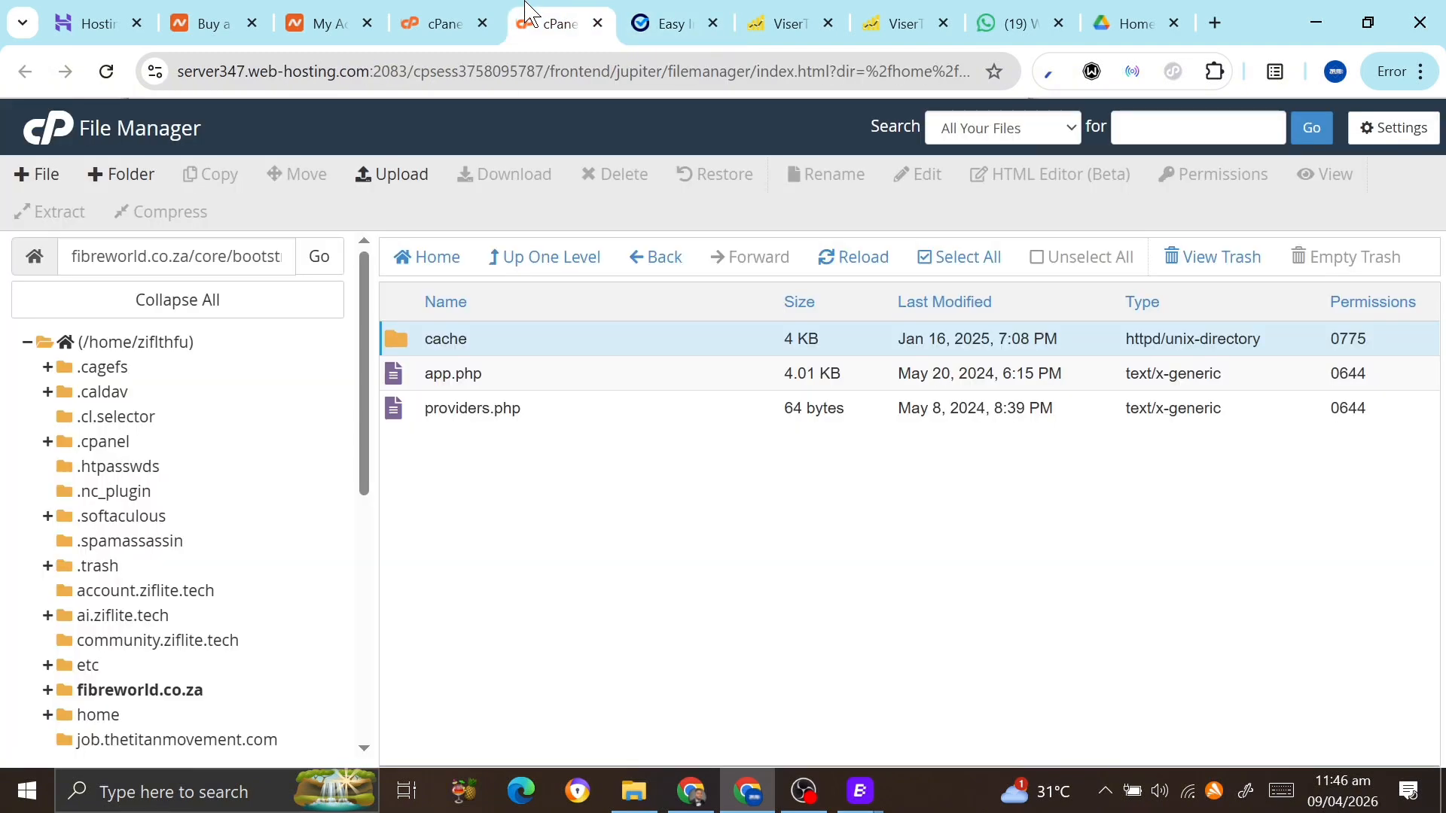
{"action": "left_click", "coordinate": [525, 272]}
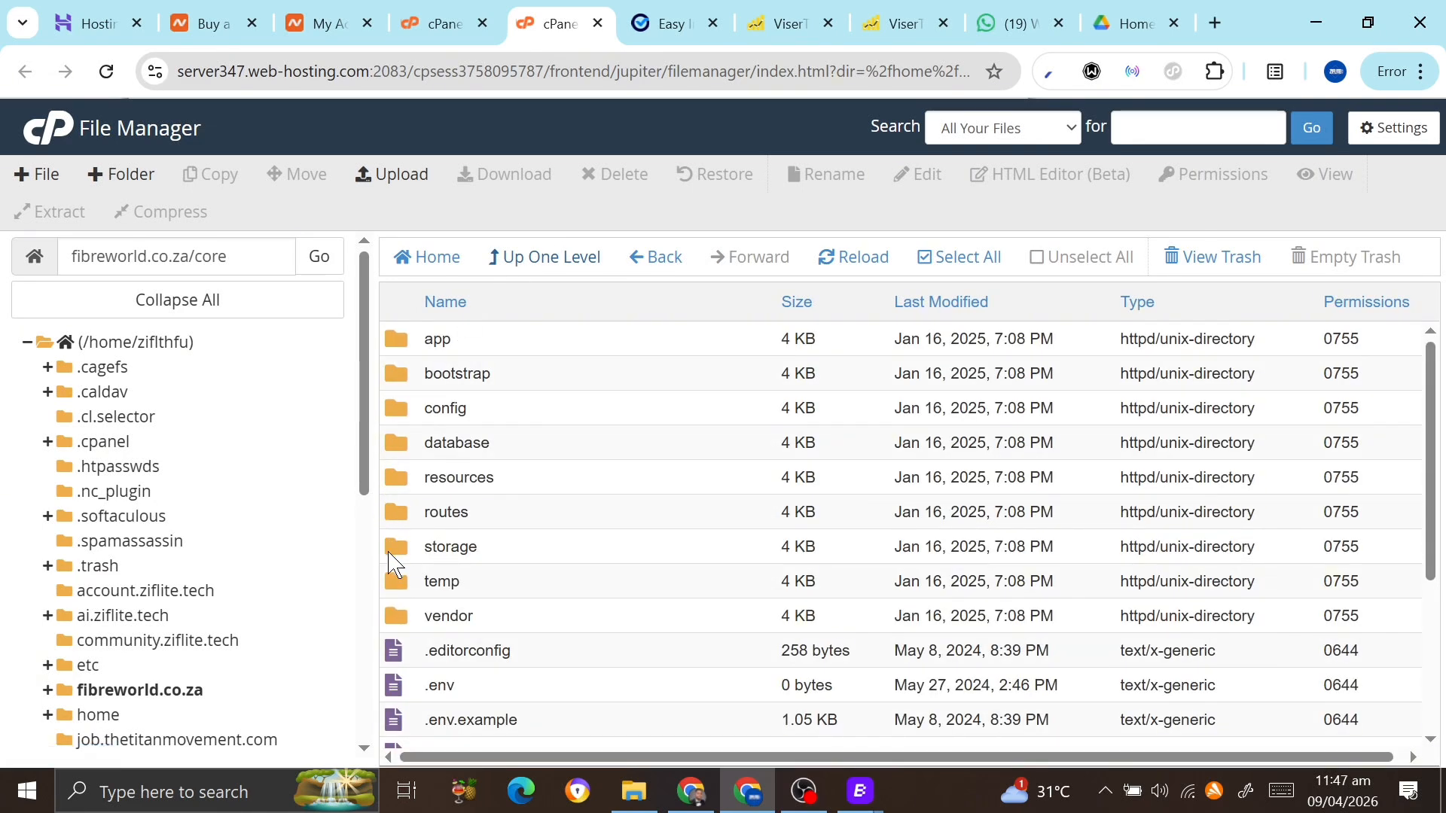
{"action": "left_click", "coordinate": [393, 558]}
{"action": "right_click", "coordinate": [395, 561]}
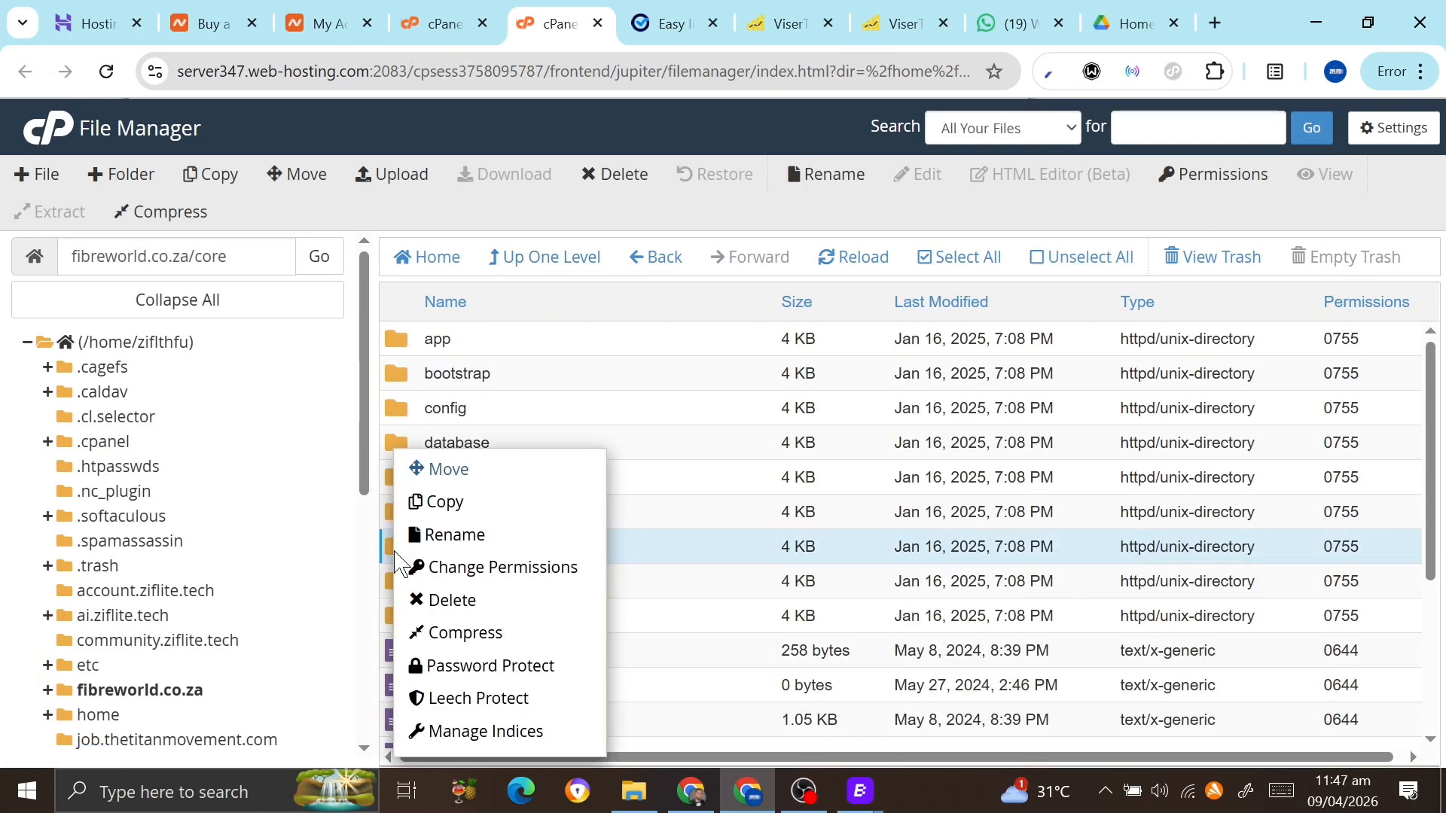
{"action": "left_click", "coordinate": [476, 572]}
{"action": "left_click", "coordinate": [757, 415]}
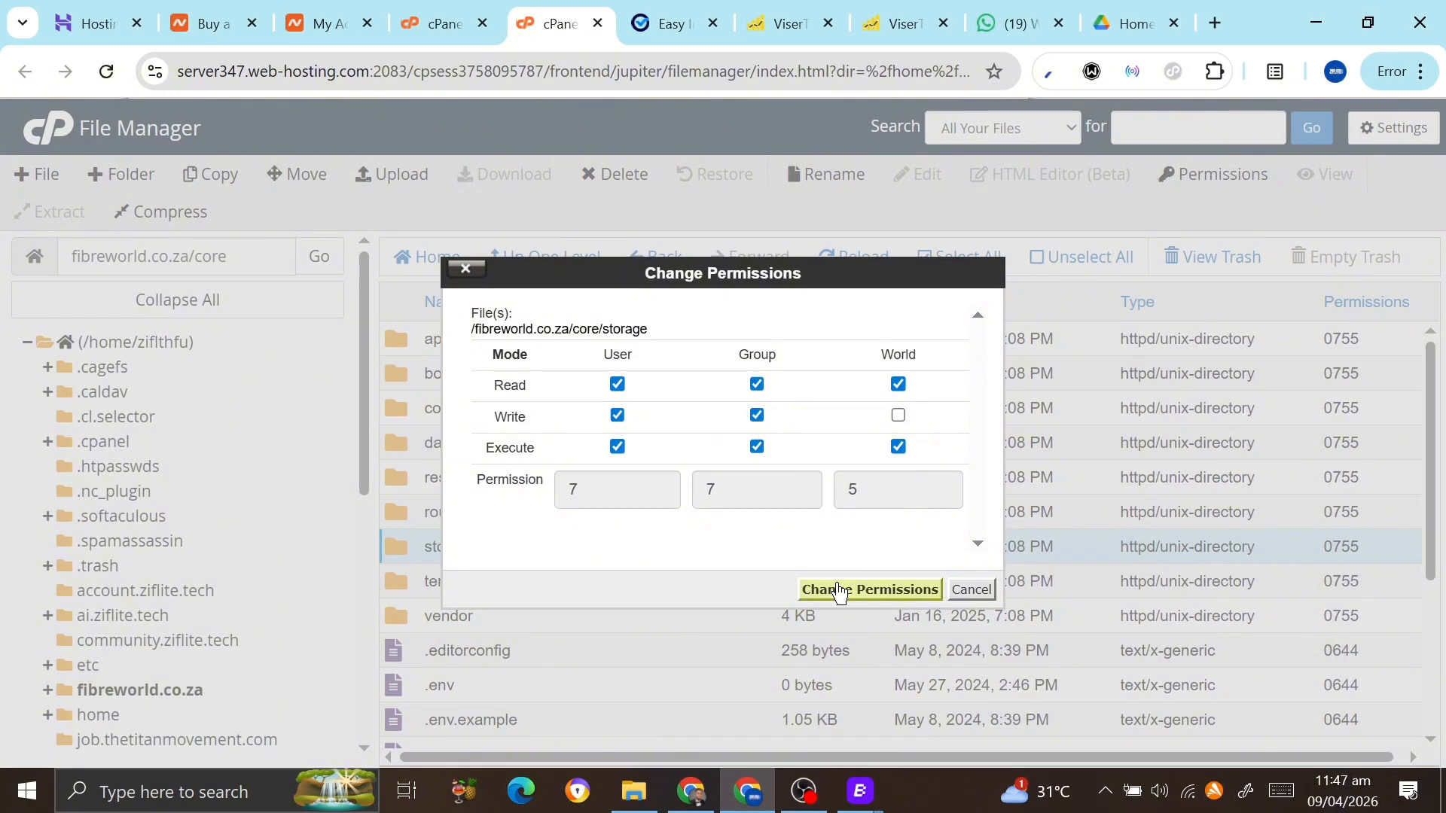
{"action": "left_click", "coordinate": [838, 589]}
{"action": "double_click", "coordinate": [397, 557]}
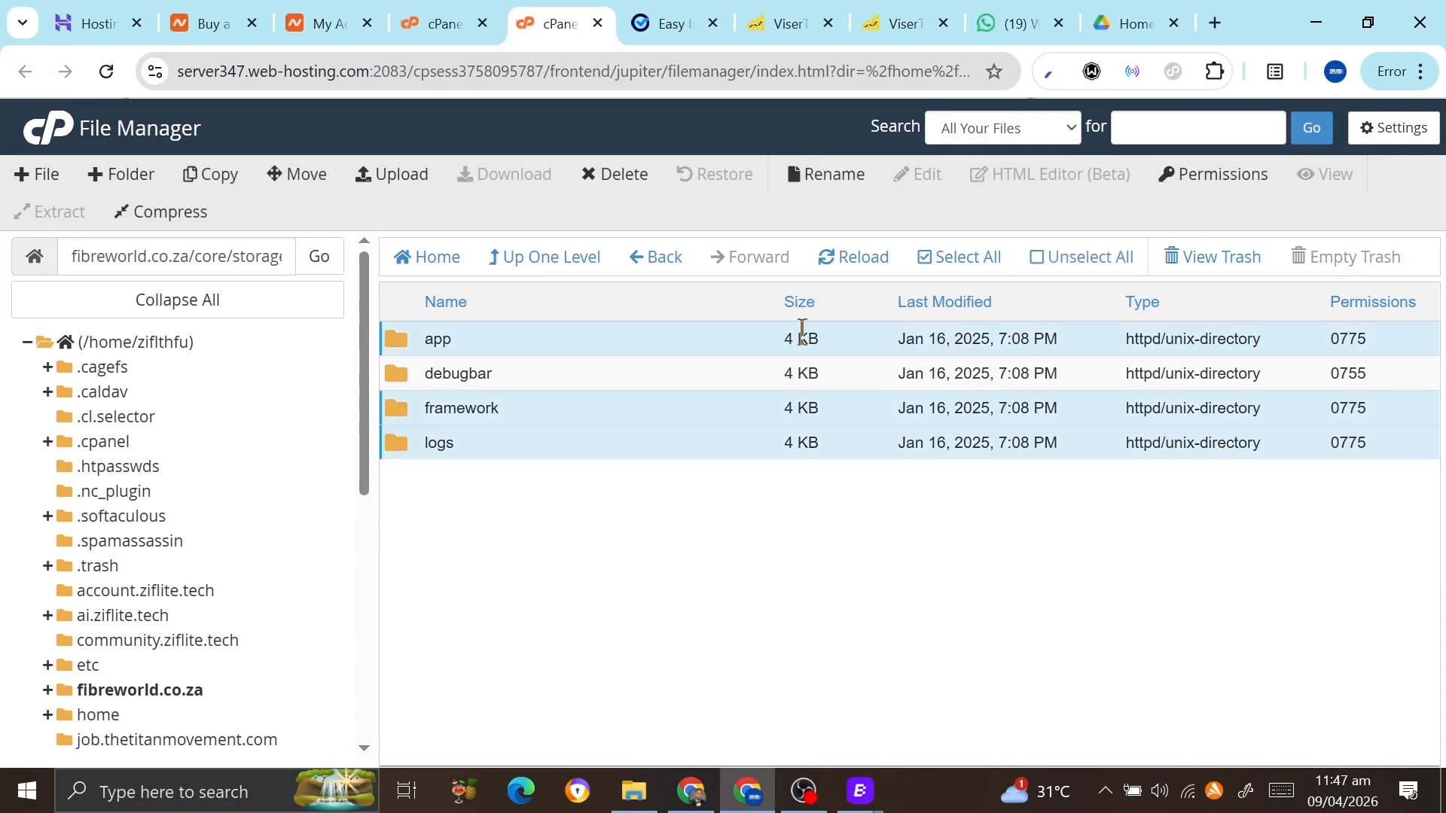
Rerun the requirements check, advance to the Information step and scroll its form
{"action": "left_click", "coordinate": [673, 19]}
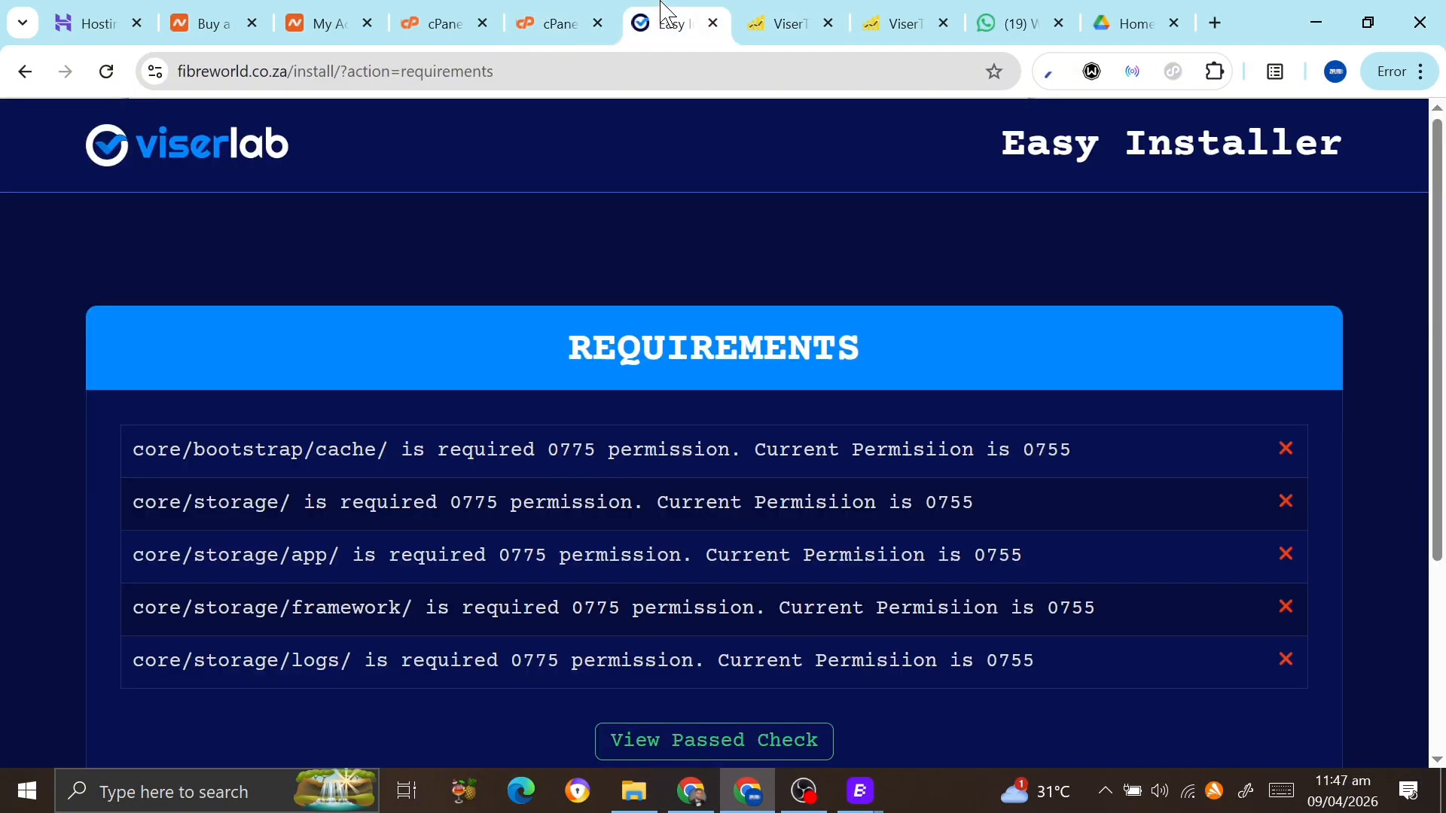
{"action": "scroll", "coordinate": [798, 621], "scroll_direction": "down", "scroll_amount": 4}
{"action": "left_click", "coordinate": [1174, 548]}
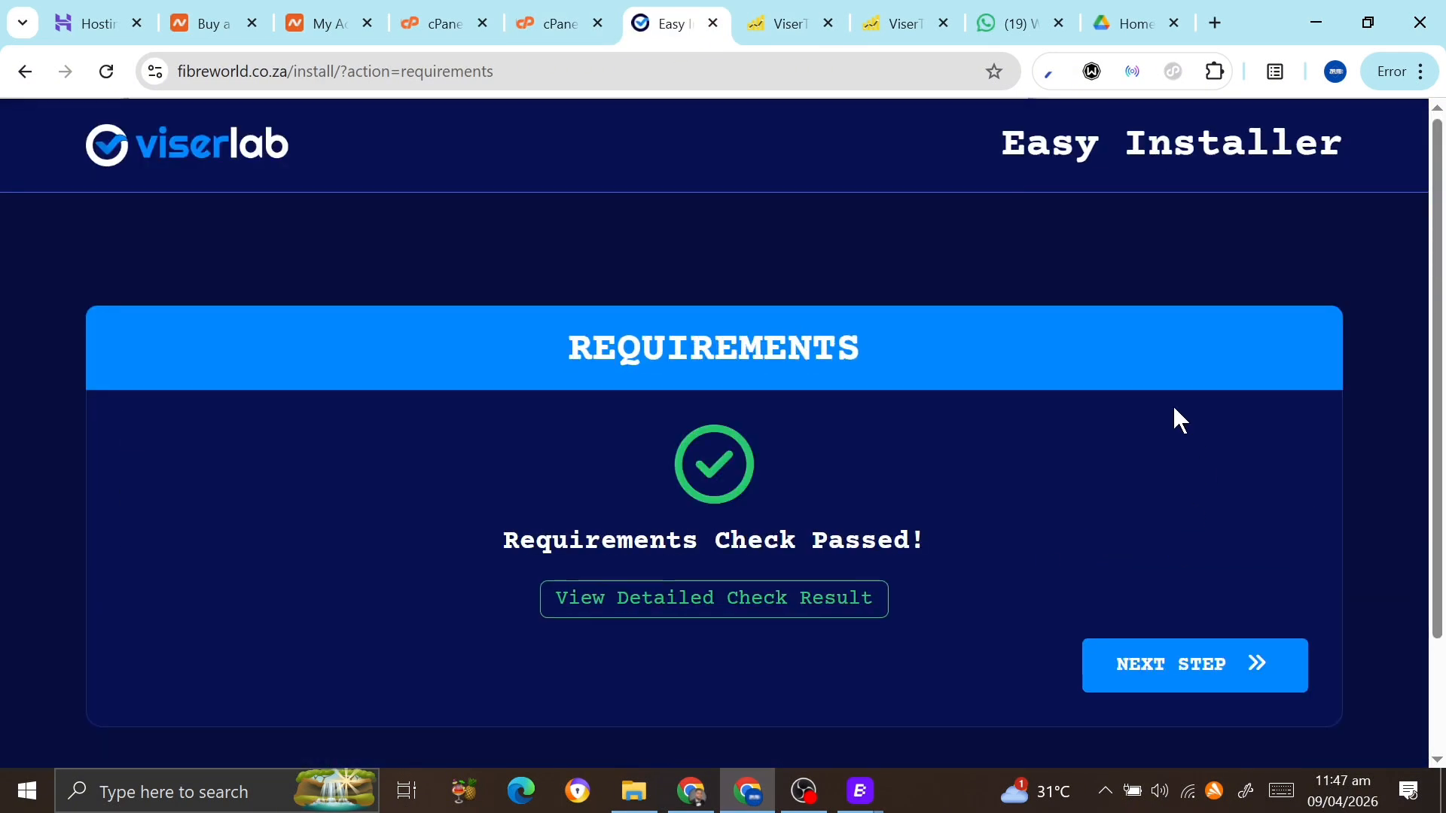
{"action": "left_click", "coordinate": [1128, 640]}
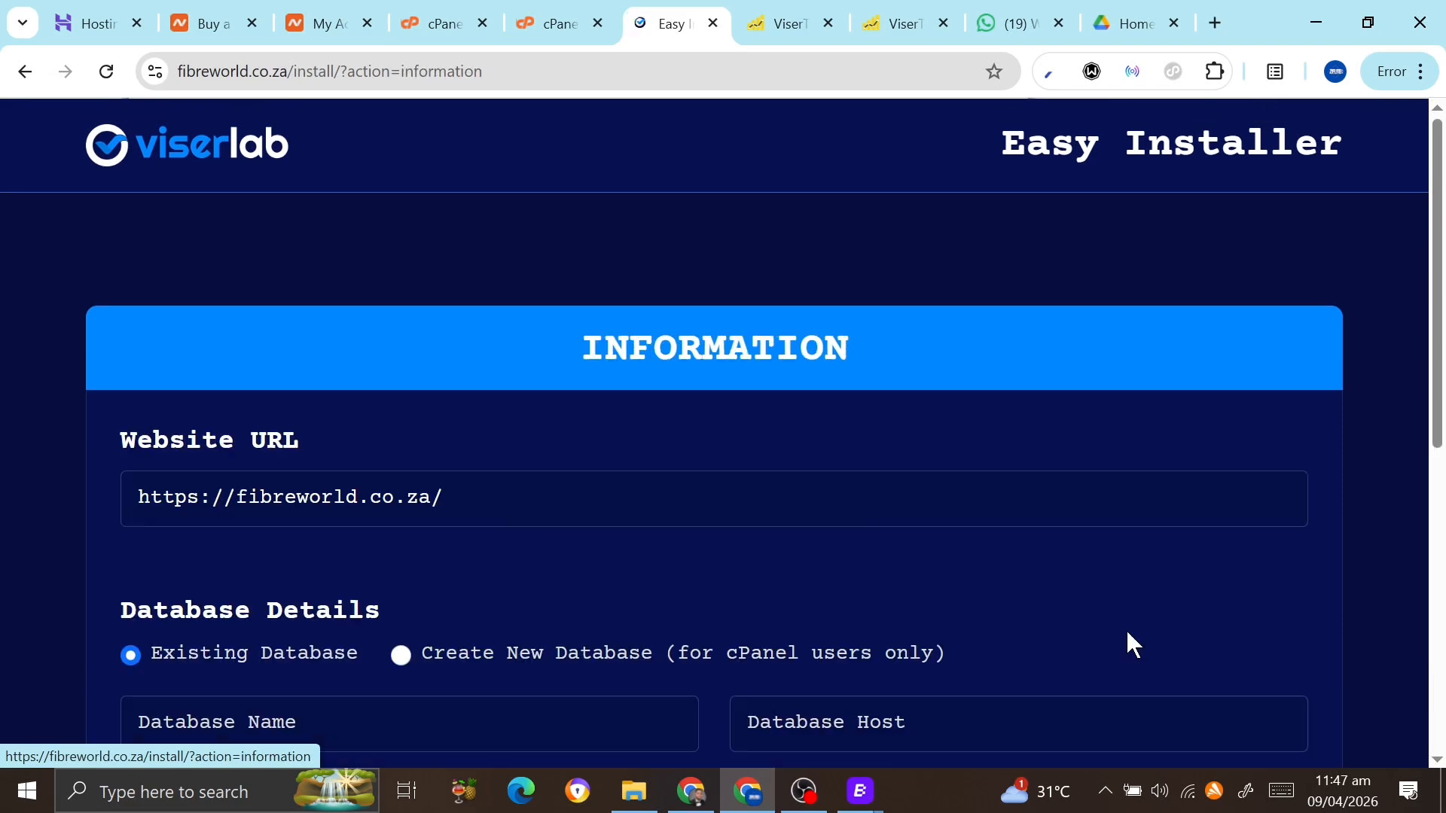
{"action": "scroll", "coordinate": [838, 566], "scroll_direction": "down", "scroll_amount": 3}
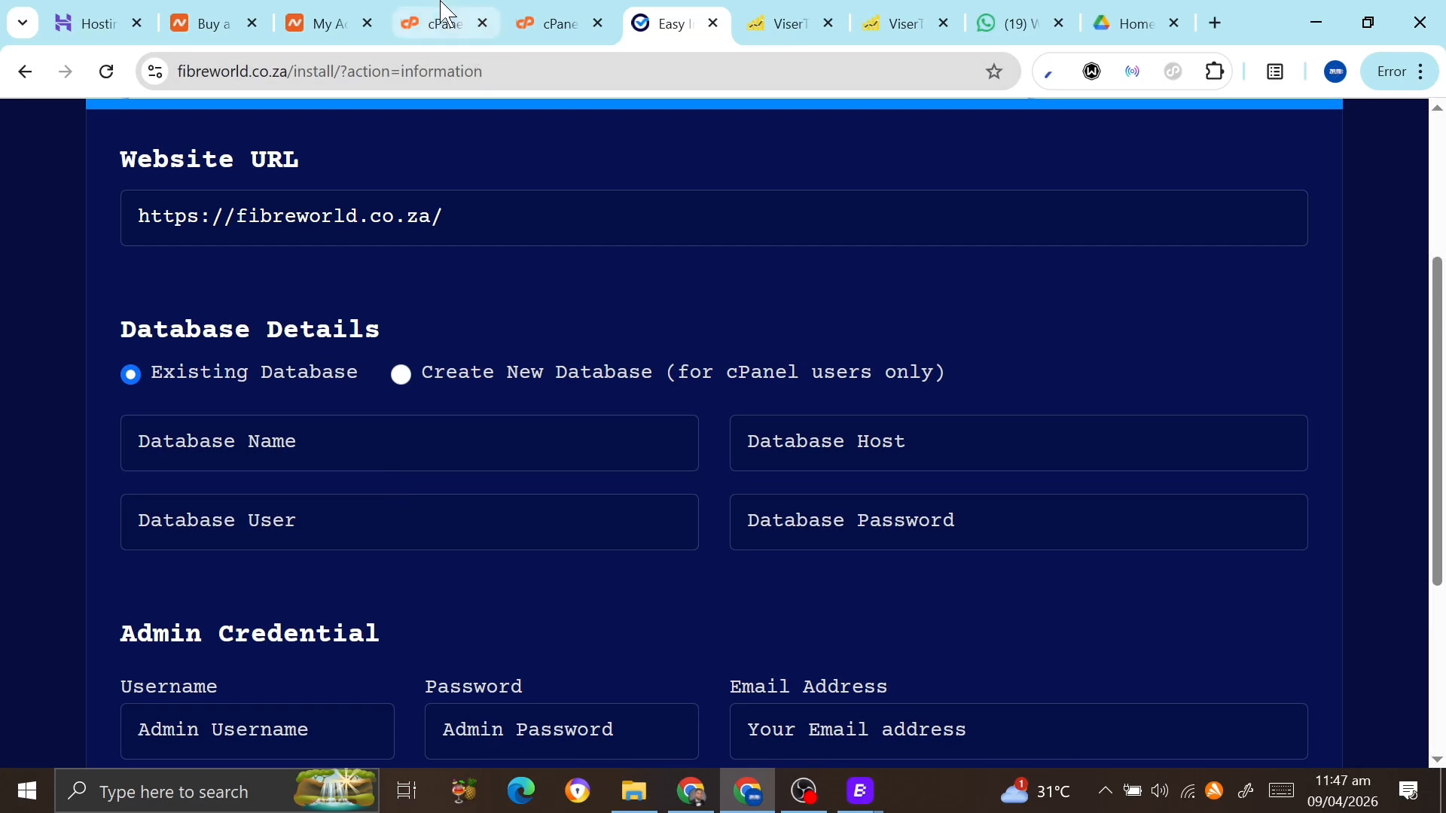
Create the MySQL database 'delate' (ziflthfu_delate) under MySQL Databases
{"action": "left_click", "coordinate": [444, 22]}
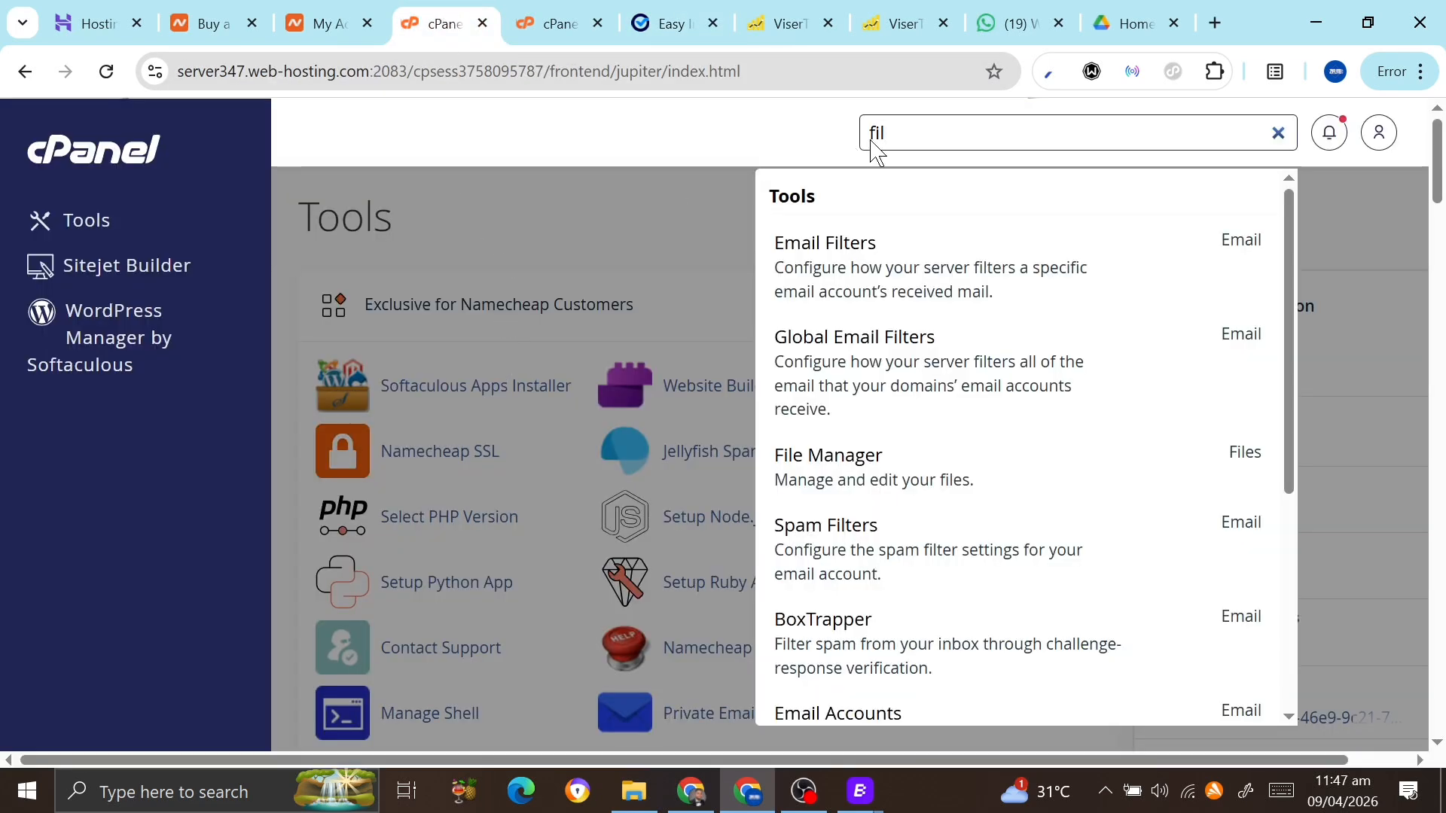
{"action": "key", "text": "BackSpace"}
{"action": "key", "text": "BackSpace"}
{"action": "key", "text": "BackSpace"}
{"action": "type", "text": "da"}
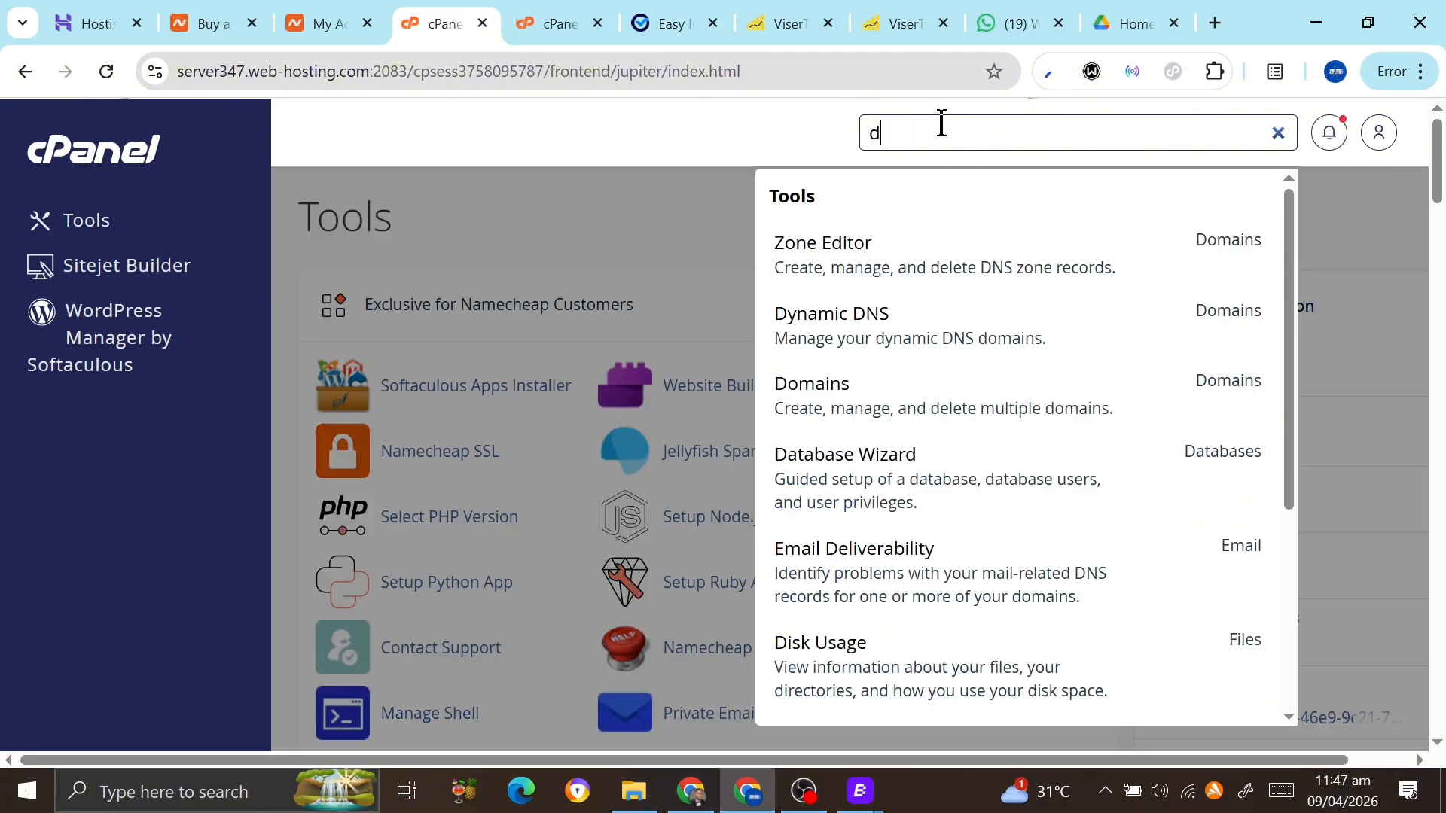
{"action": "type", "text": "ta"}
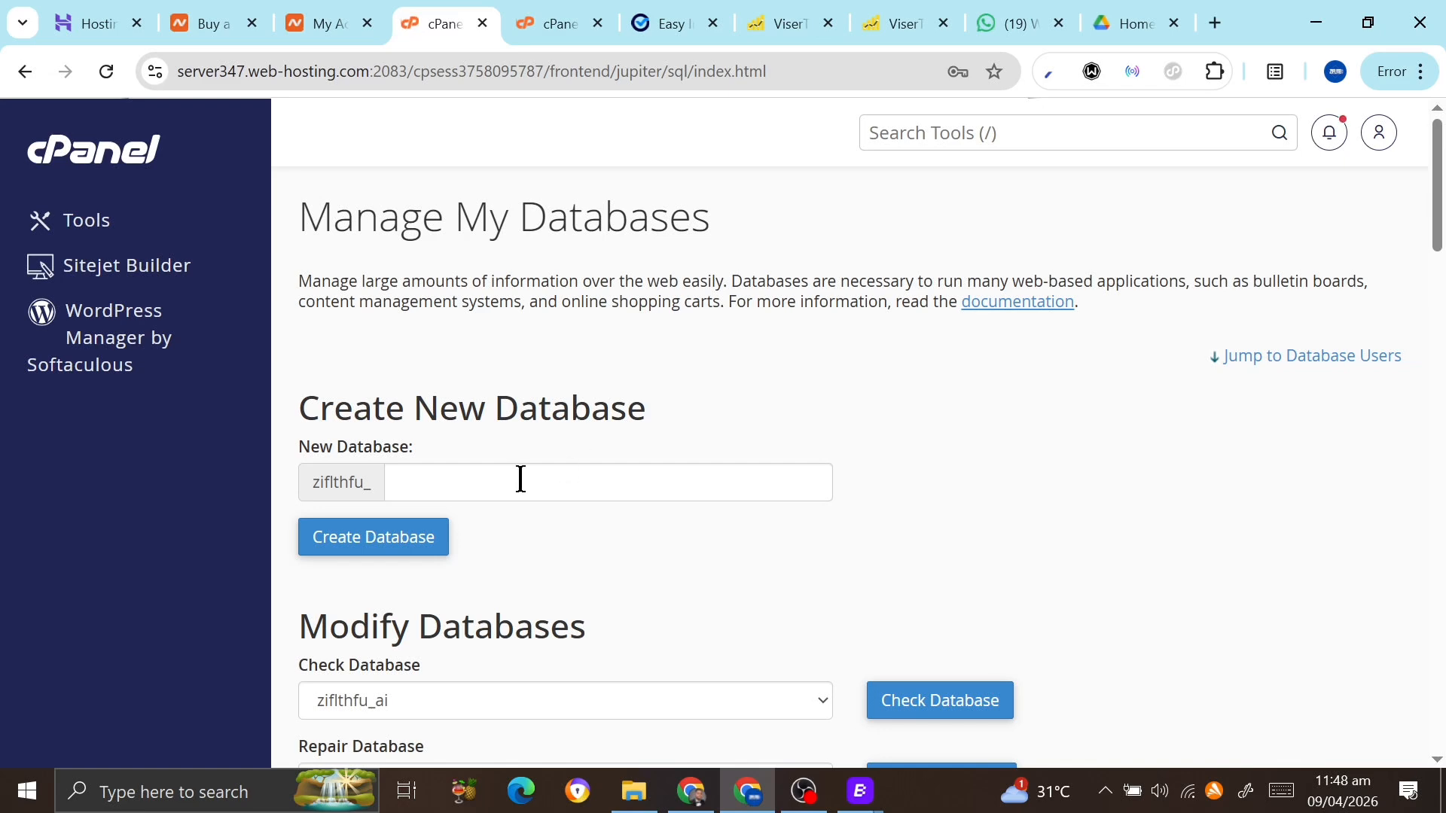
{"action": "left_click", "coordinate": [576, 493]}
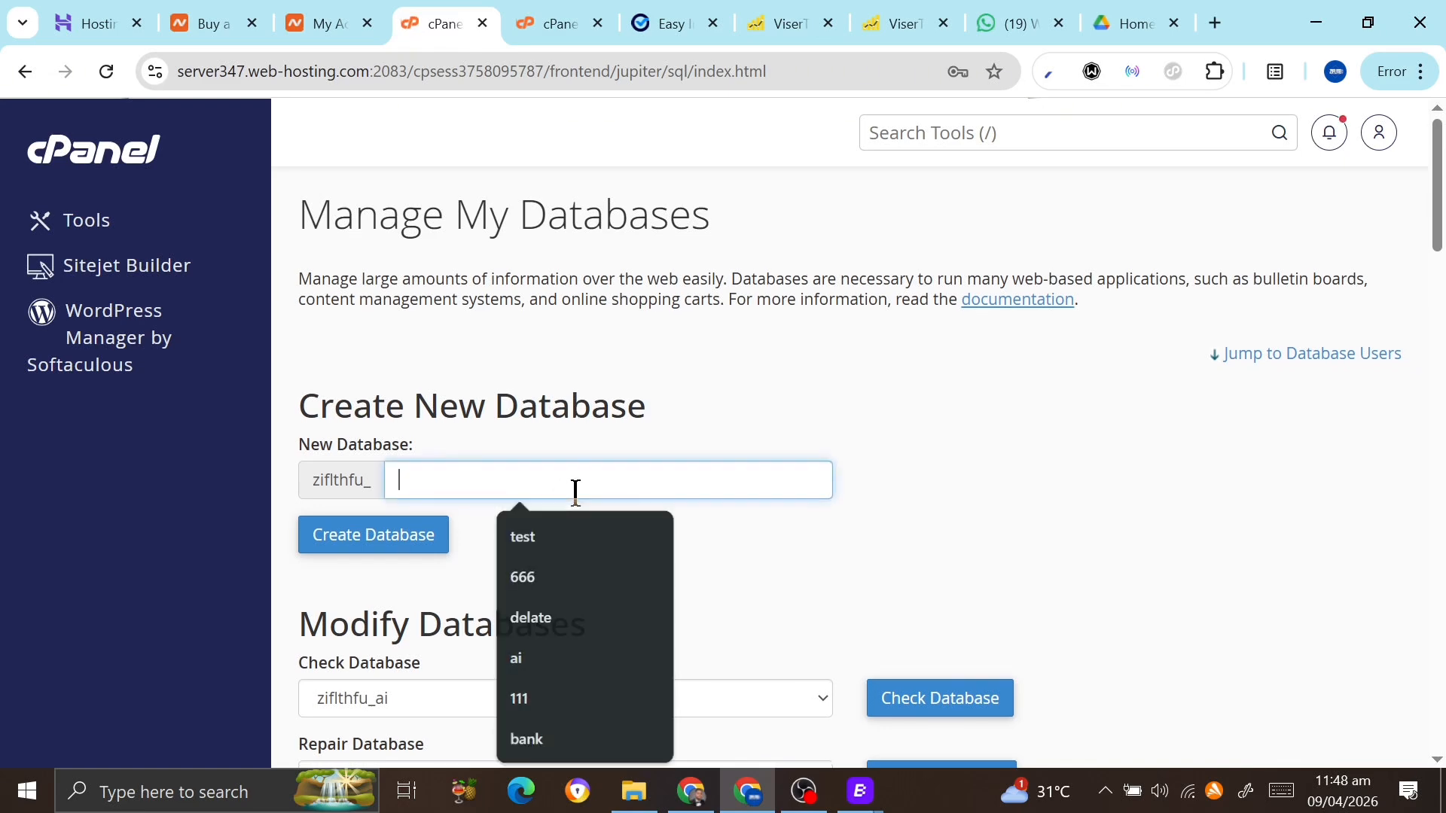
{"action": "scroll", "coordinate": [576, 493], "scroll_direction": "down", "scroll_amount": 7}
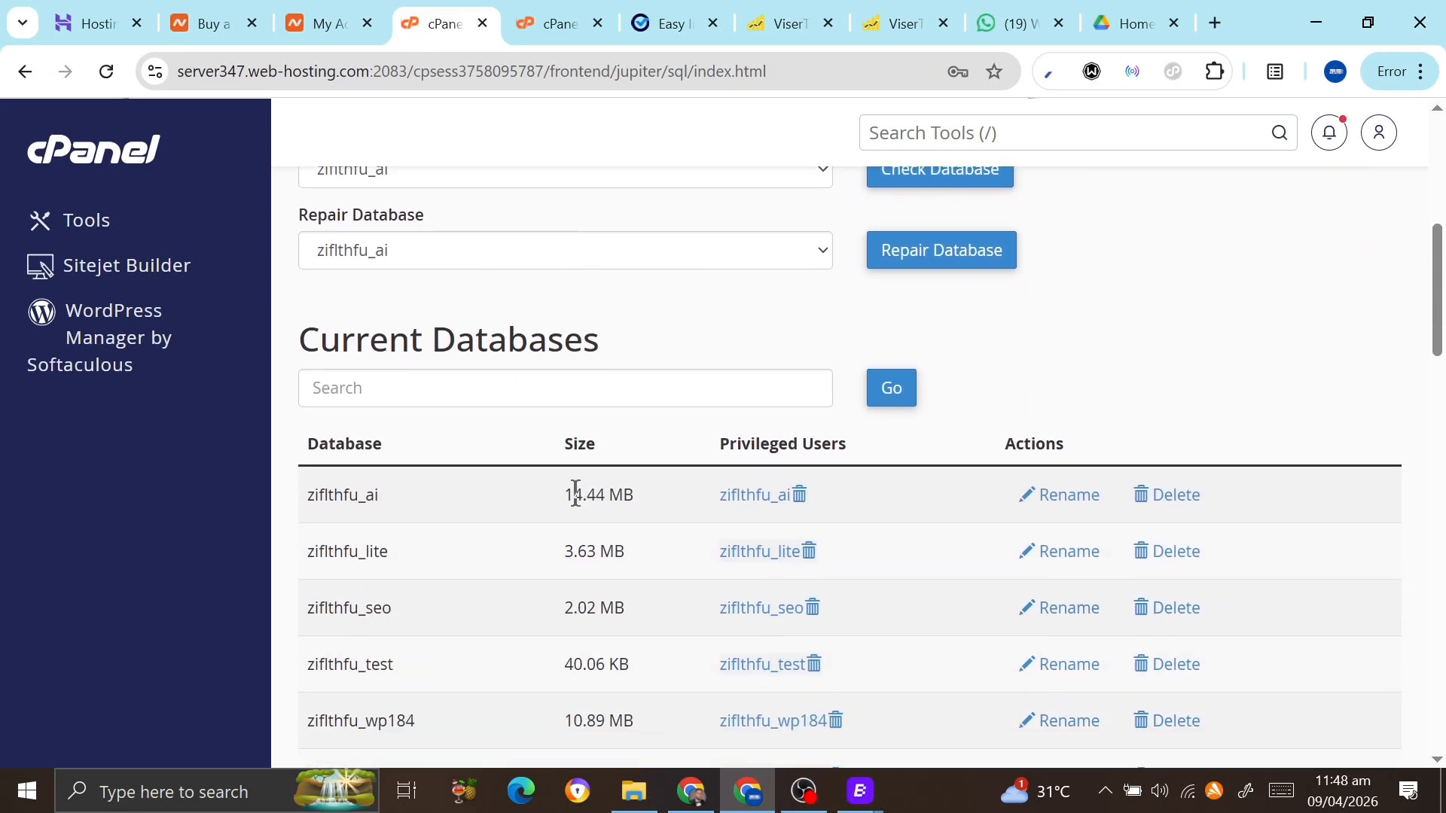
{"action": "scroll", "coordinate": [580, 497], "scroll_direction": "up", "scroll_amount": 4}
{"action": "type", "text": "de"}
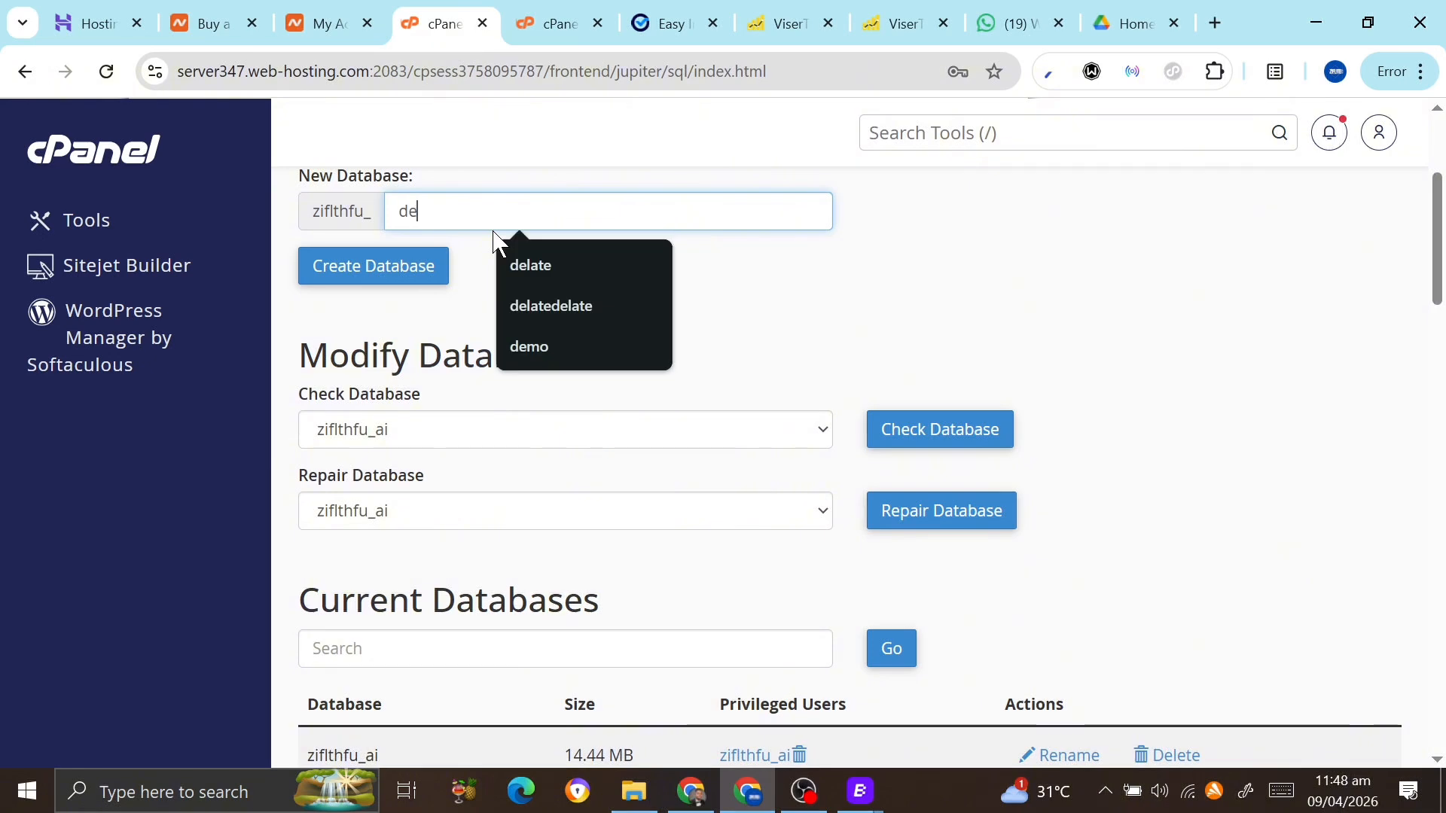
{"action": "left_click", "coordinate": [529, 268]}
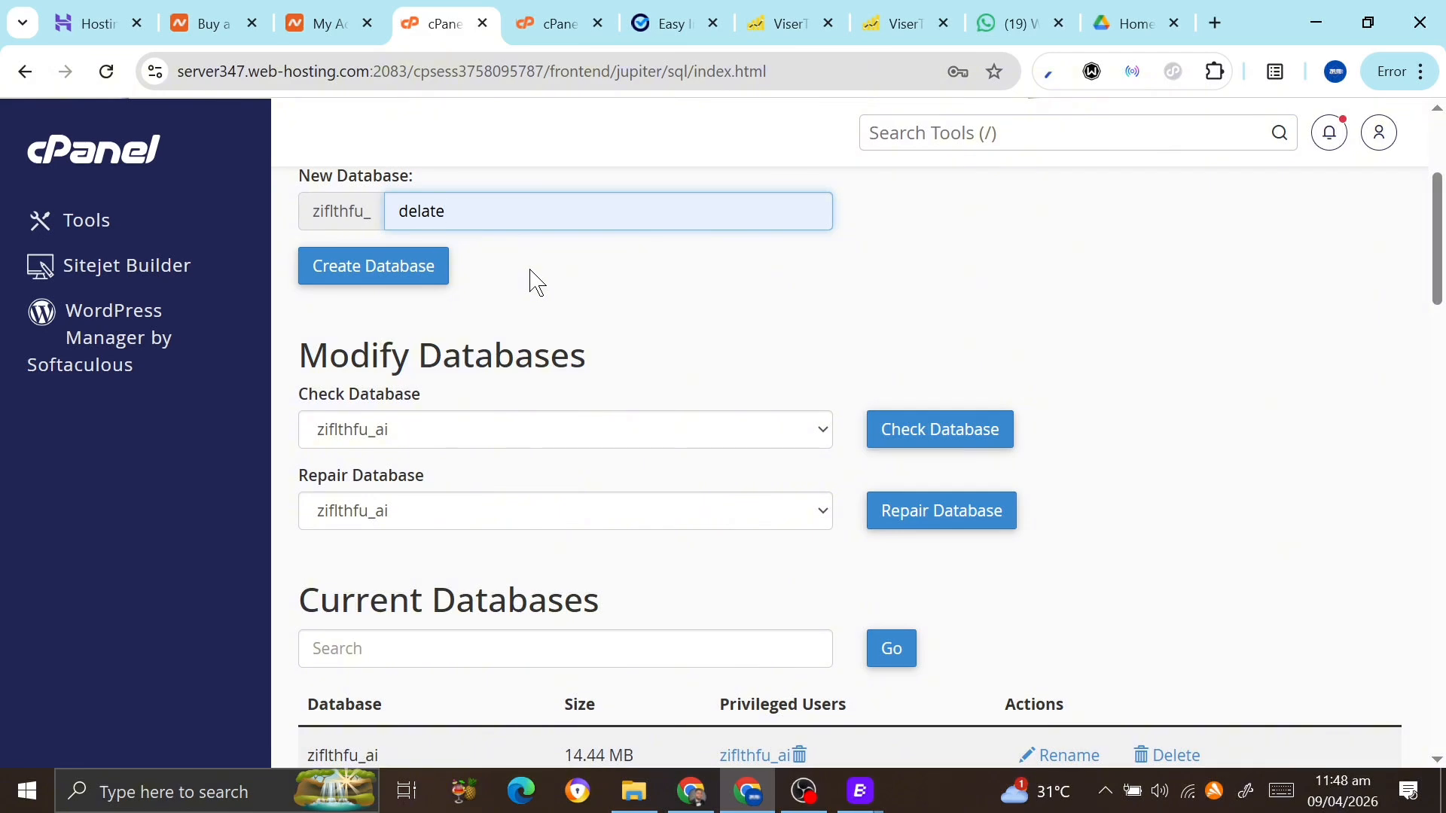
{"action": "scroll", "coordinate": [475, 278], "scroll_direction": "up", "scroll_amount": 2}
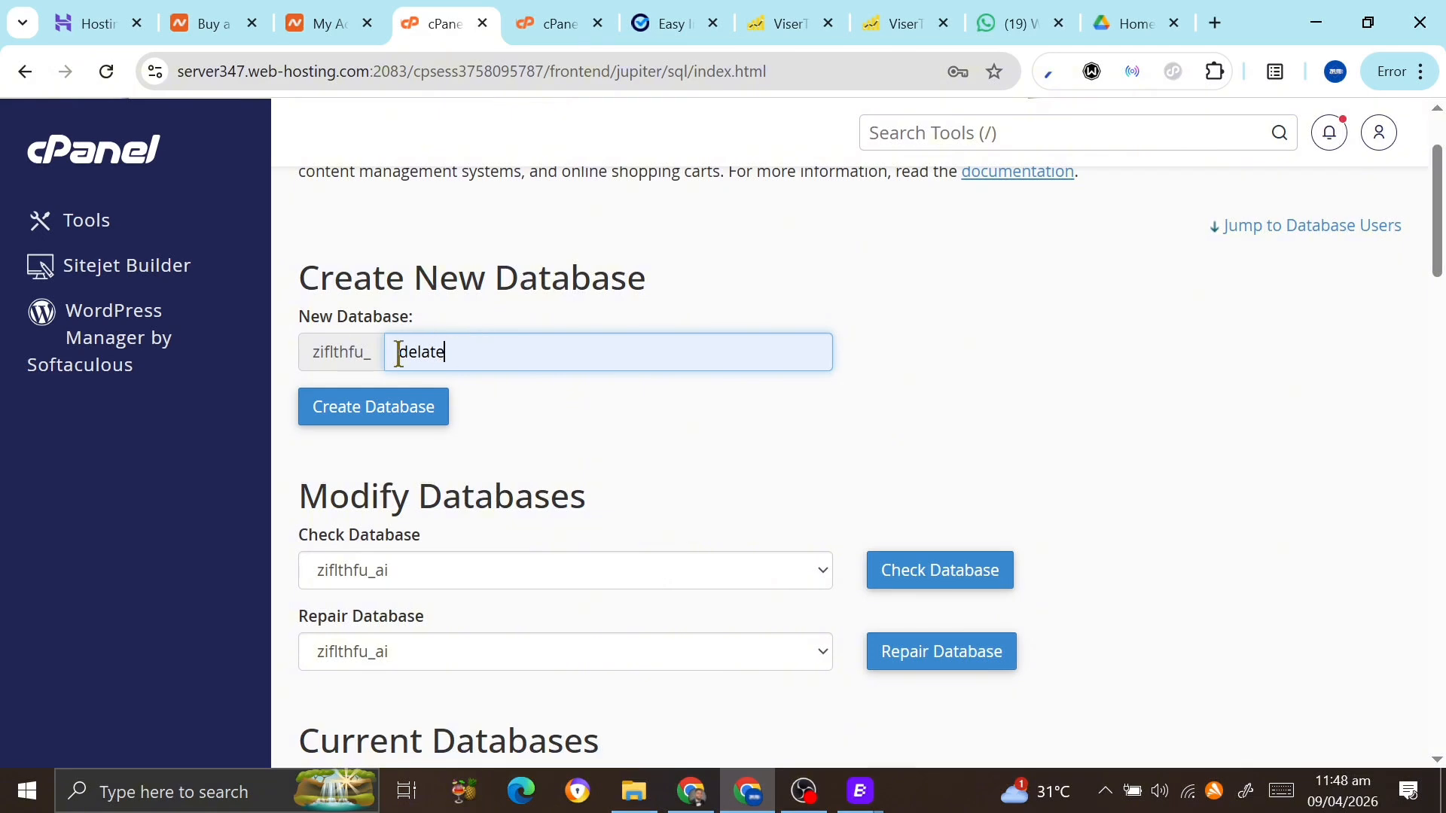
{"action": "double_click", "coordinate": [484, 359]}
{"action": "left_click", "coordinate": [340, 426]}
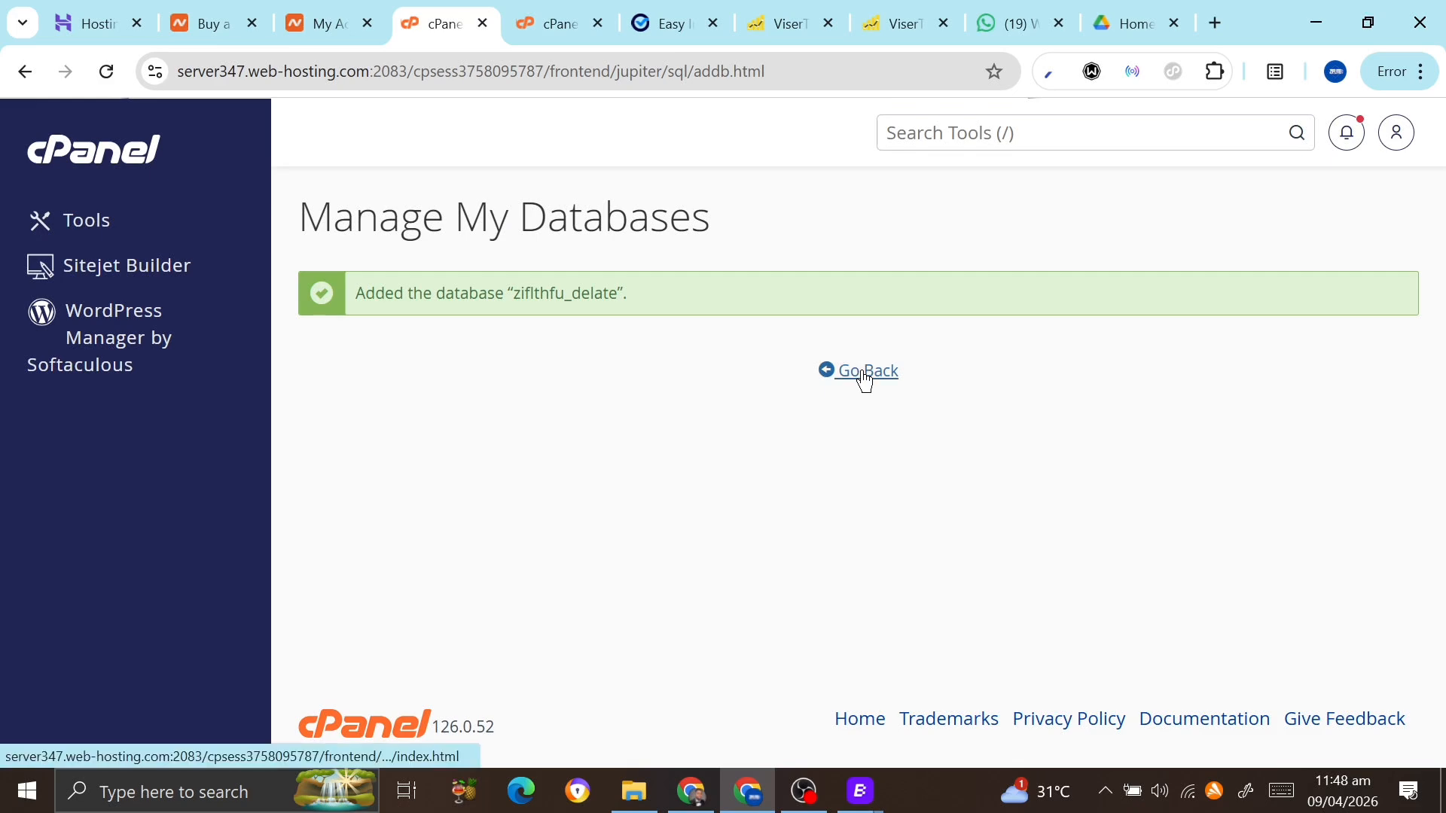
Add database user 'delate' with a copied Password Generator password
{"action": "scroll", "coordinate": [784, 475], "scroll_direction": "down", "scroll_amount": 10}
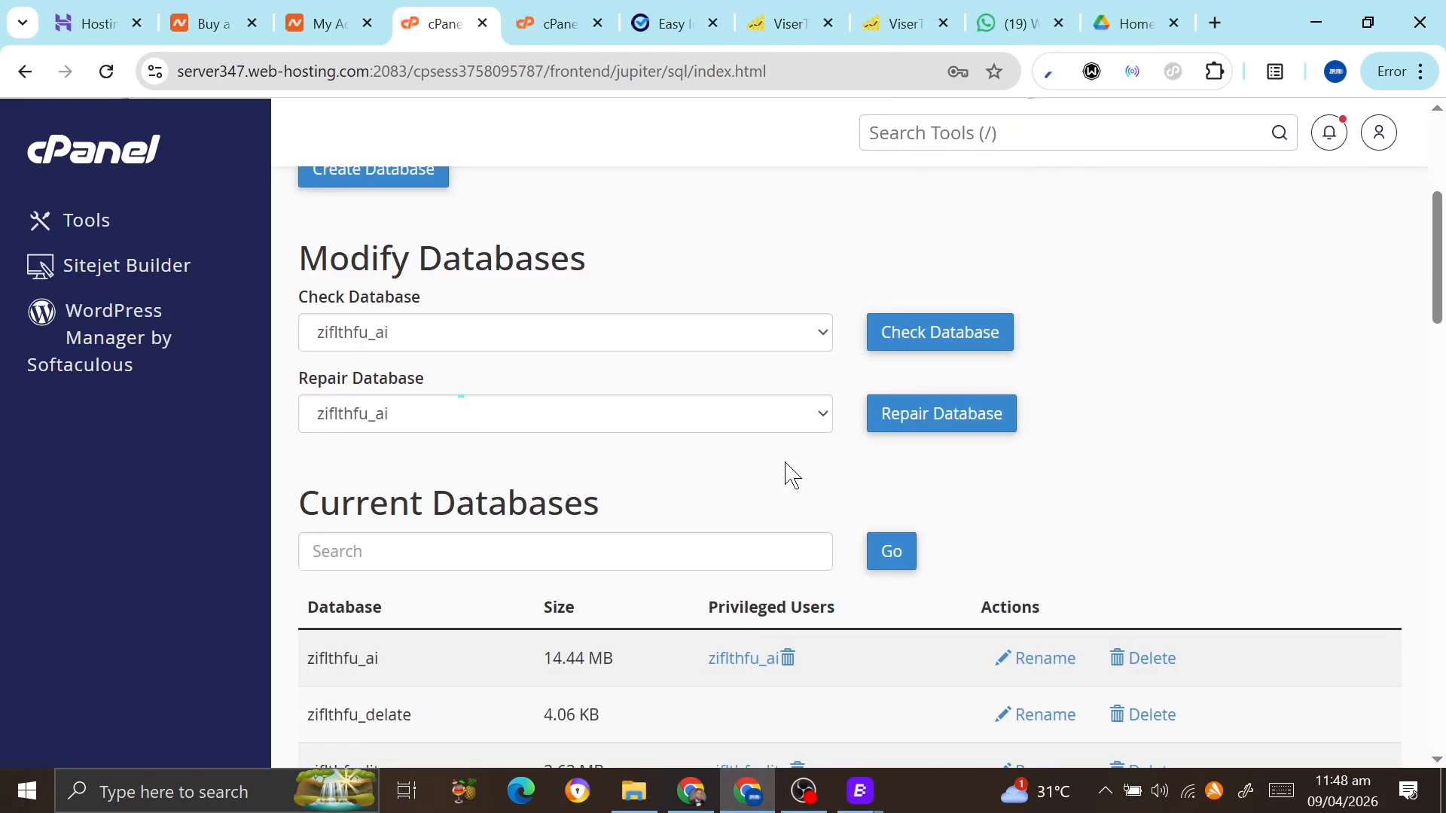
{"action": "scroll", "coordinate": [784, 474], "scroll_direction": "down", "scroll_amount": 5}
{"action": "scroll", "coordinate": [783, 474], "scroll_direction": "up", "scroll_amount": 2}
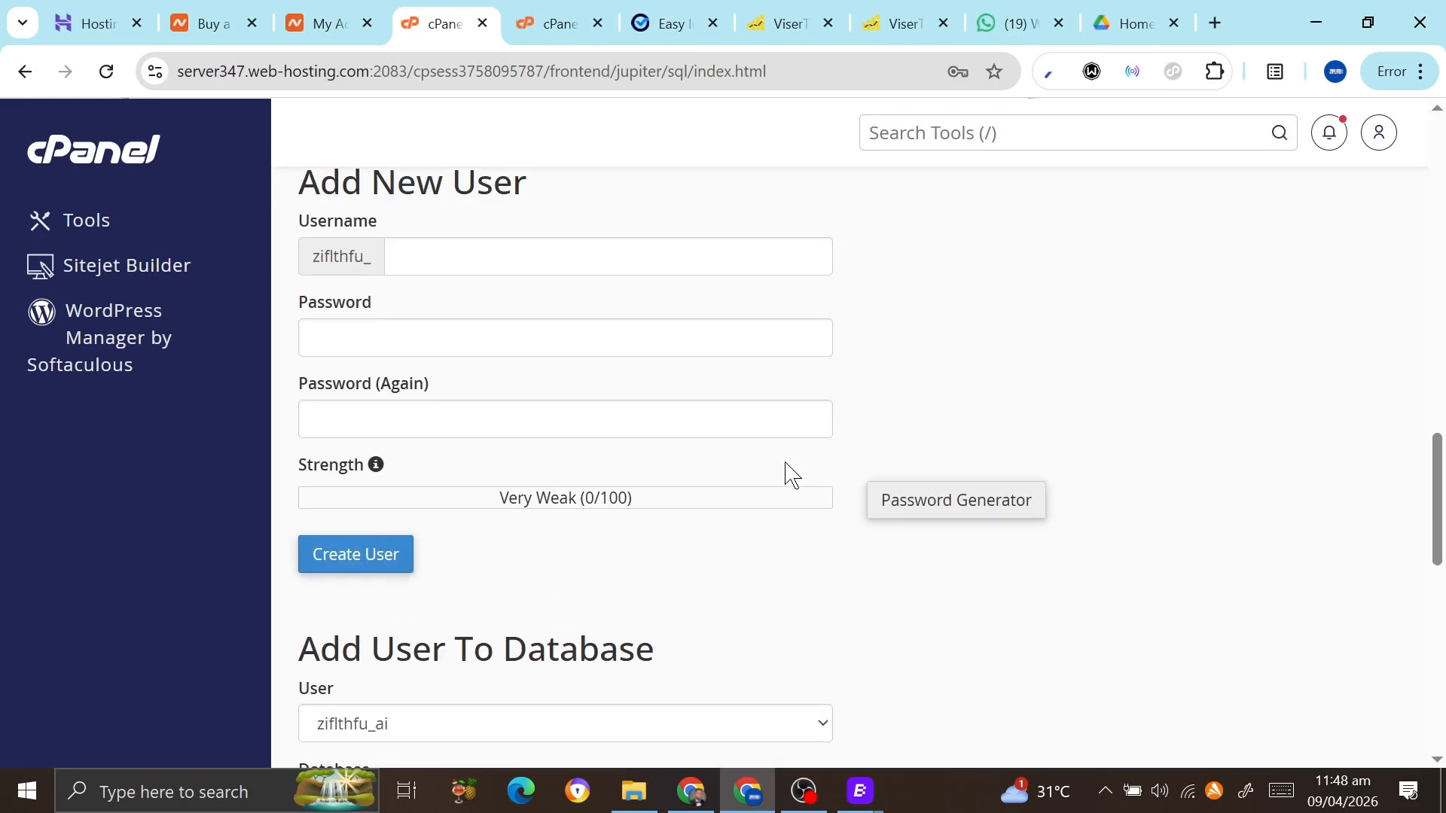
{"action": "left_click", "coordinate": [606, 269]}
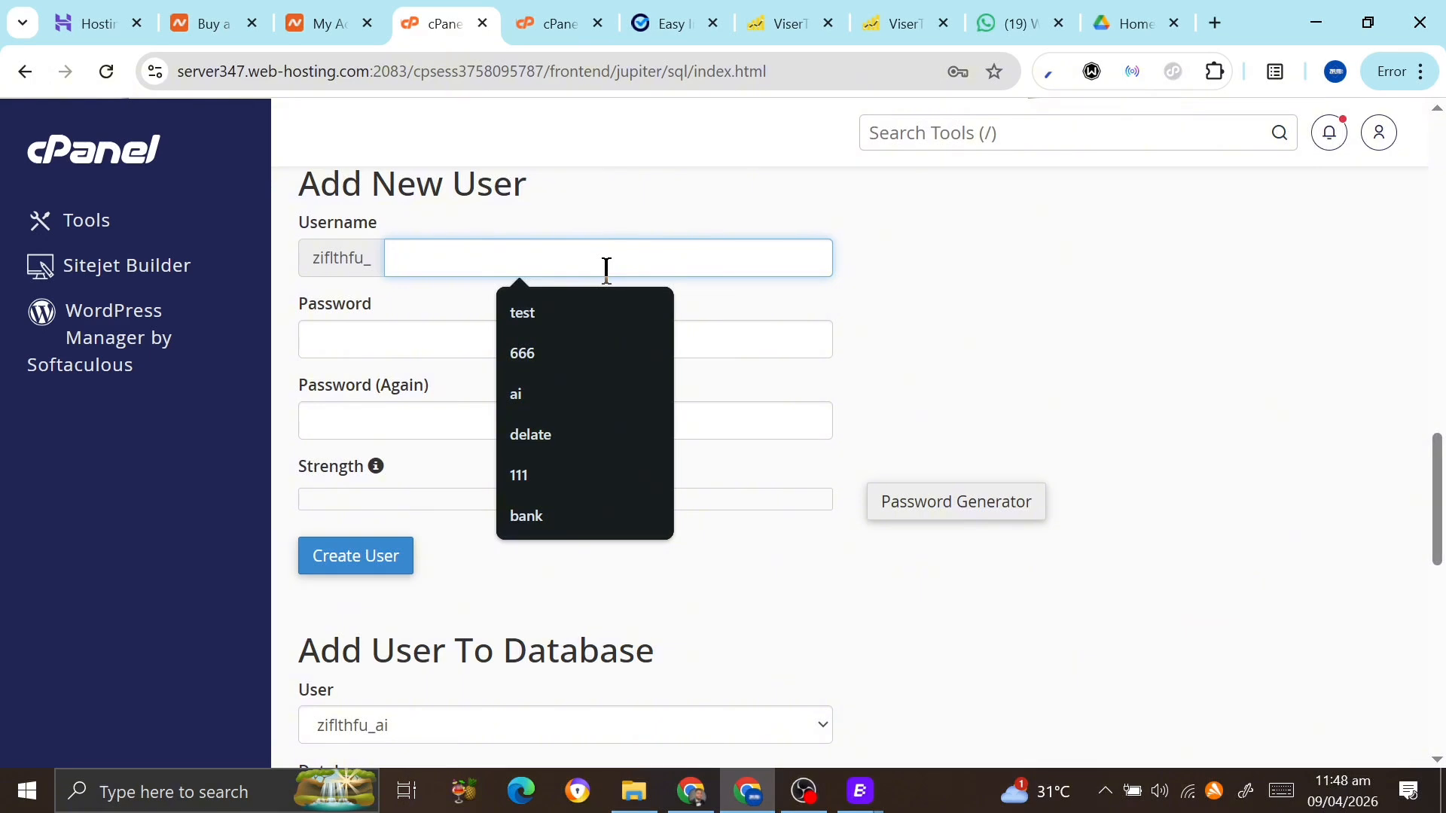
{"action": "type", "text": "delate"}
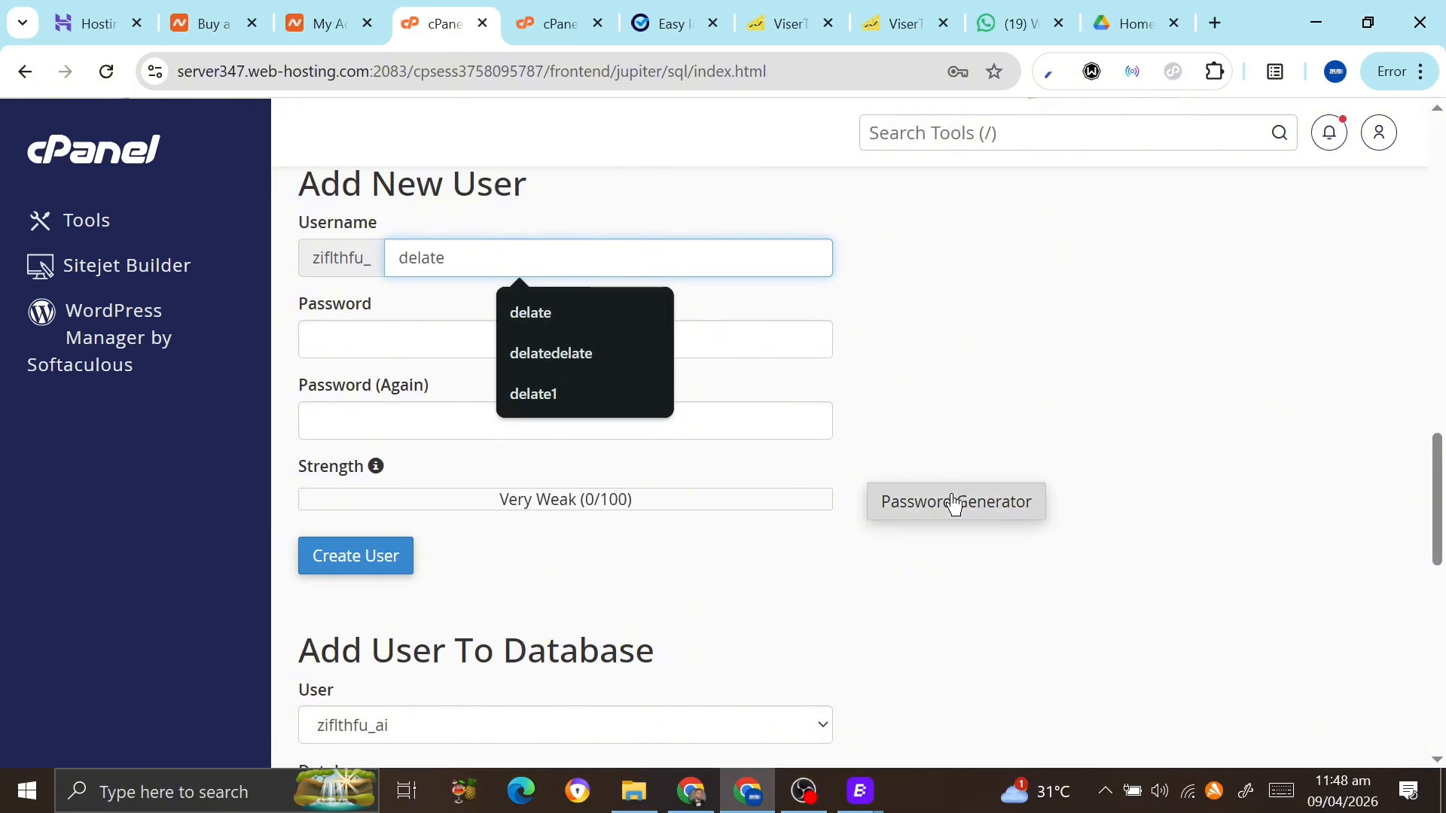
{"action": "left_click", "coordinate": [955, 501]}
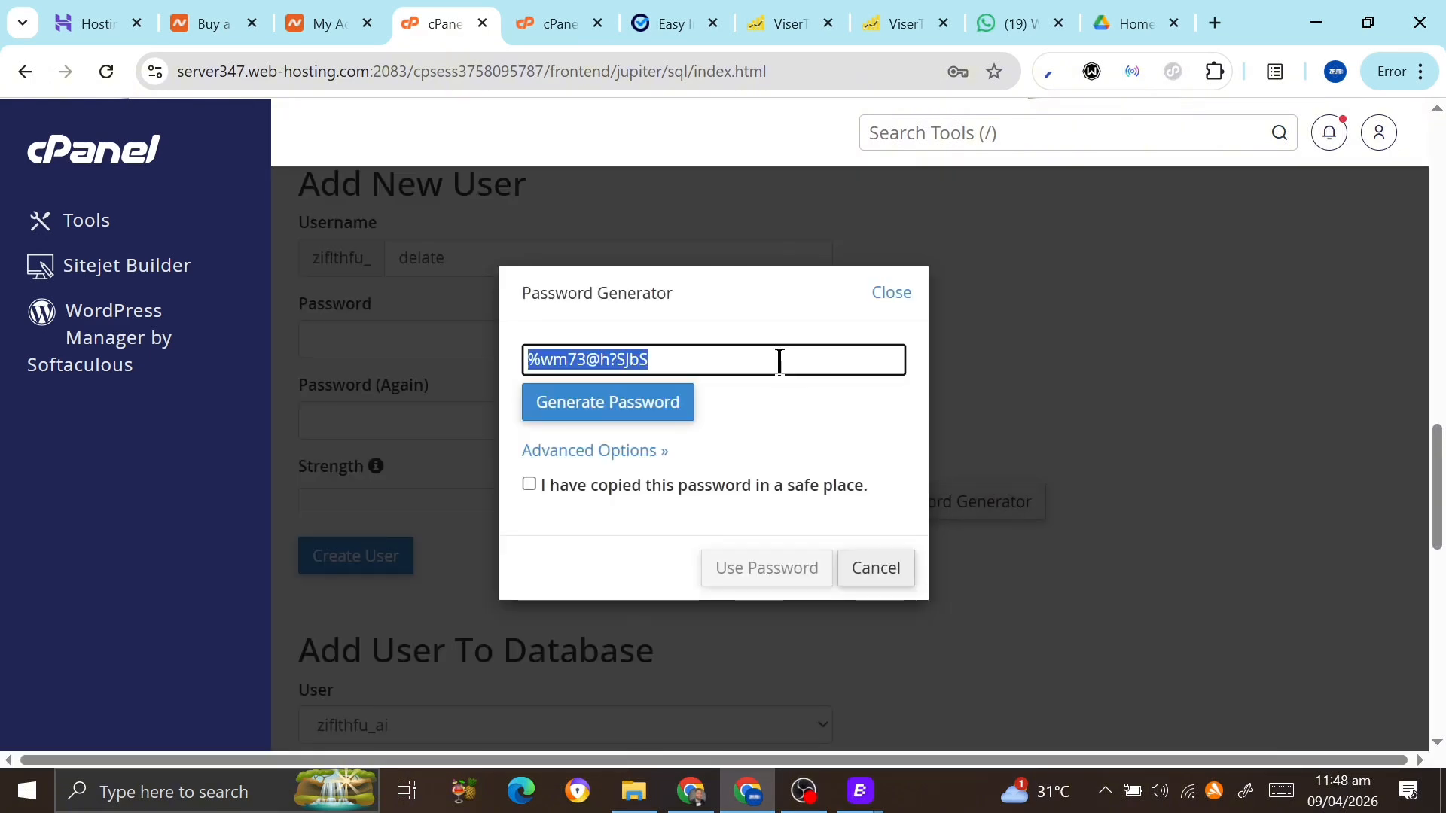
{"action": "key", "text": "ctrl+x"}
{"action": "key", "text": "ctrl+v"}
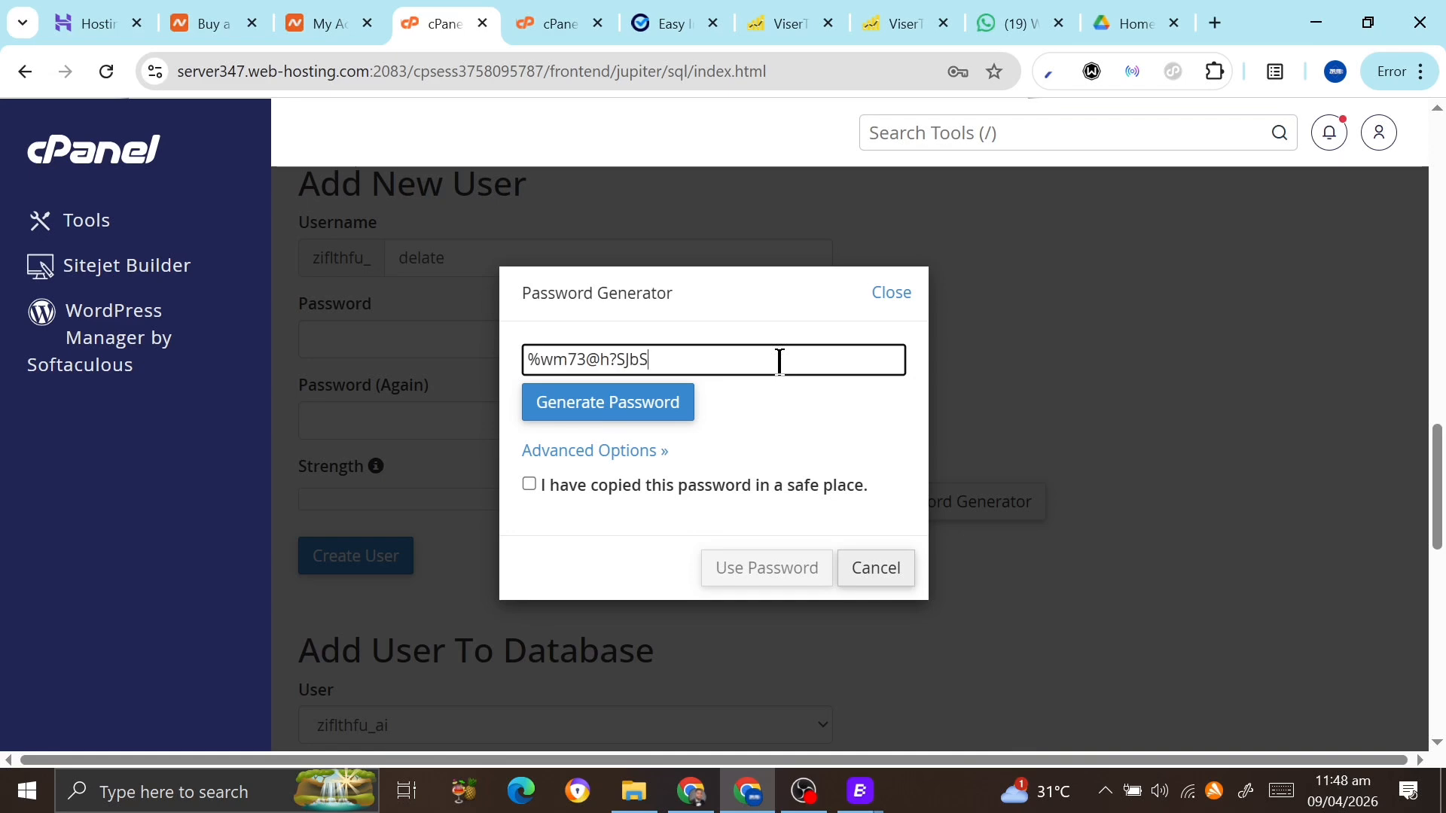
{"action": "left_click", "coordinate": [529, 485]}
{"action": "left_click", "coordinate": [722, 570]}
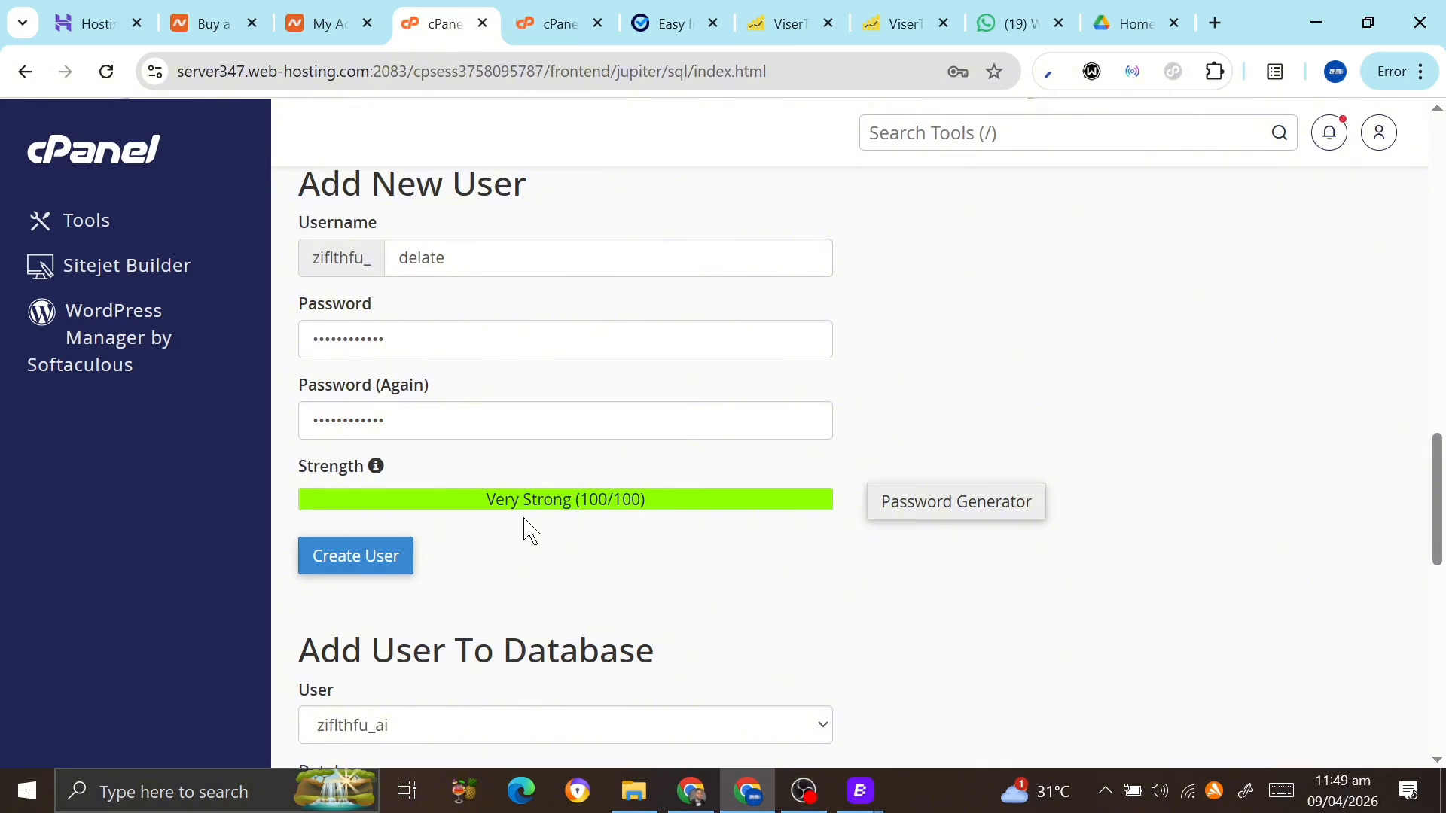
{"action": "left_click", "coordinate": [397, 561]}
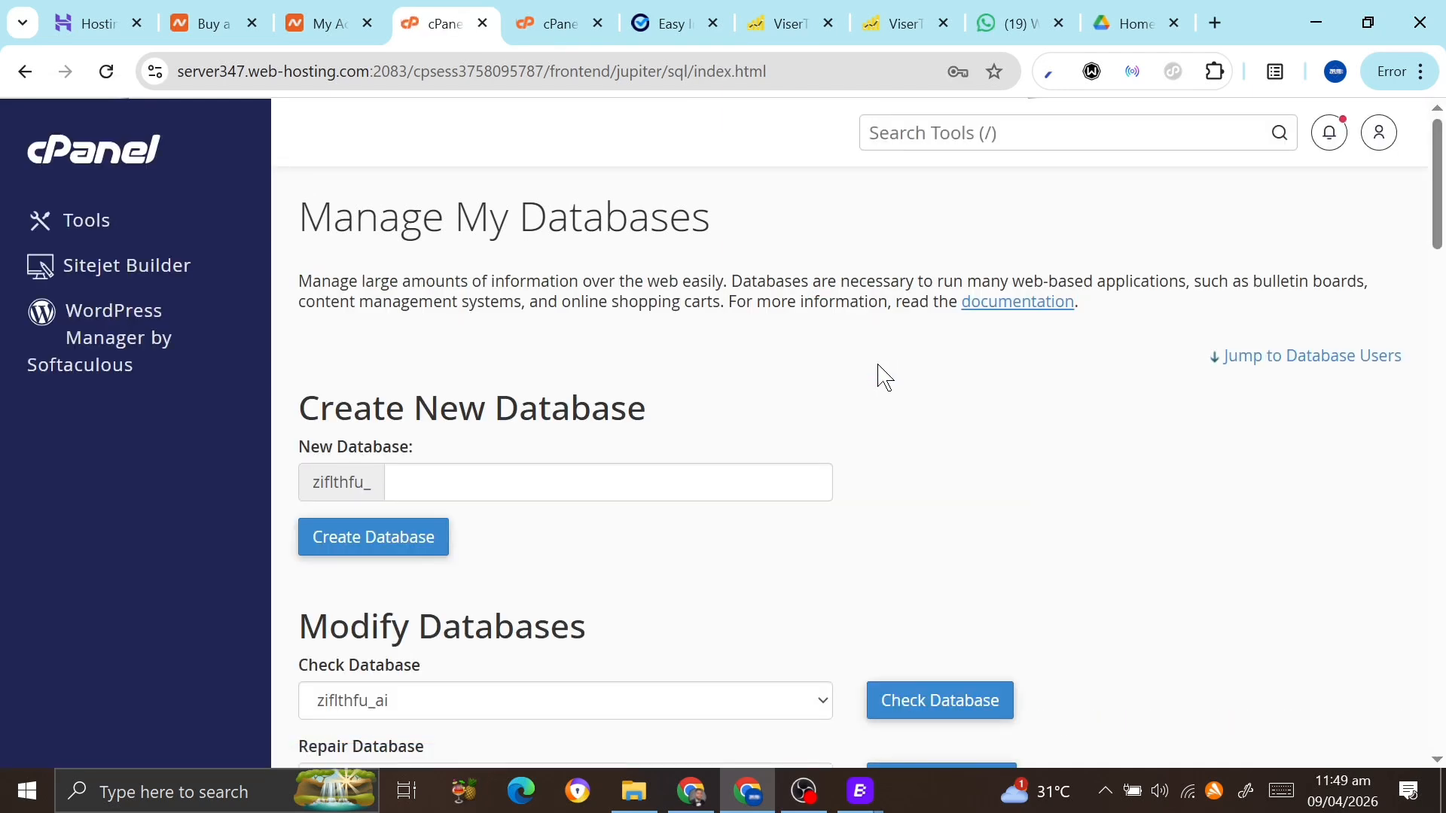
Link user ziflthfu_delate to database ziflthfu_delate with ALL PRIVILEGES
{"action": "scroll", "coordinate": [880, 375], "scroll_direction": "down", "scroll_amount": 10}
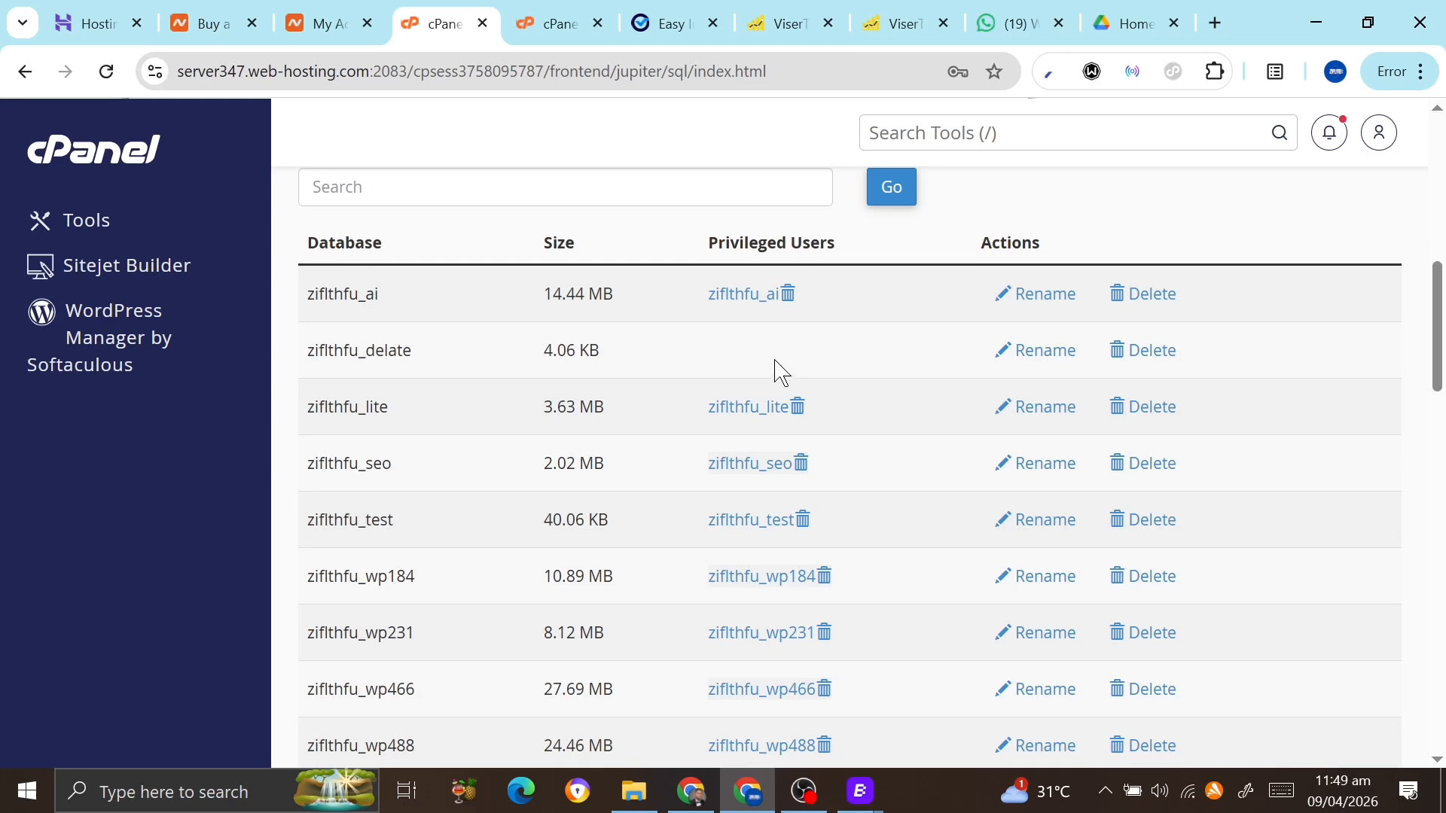
{"action": "scroll", "coordinate": [748, 401], "scroll_direction": "down", "scroll_amount": 4}
{"action": "scroll", "coordinate": [750, 407], "scroll_direction": "down", "scroll_amount": 14}
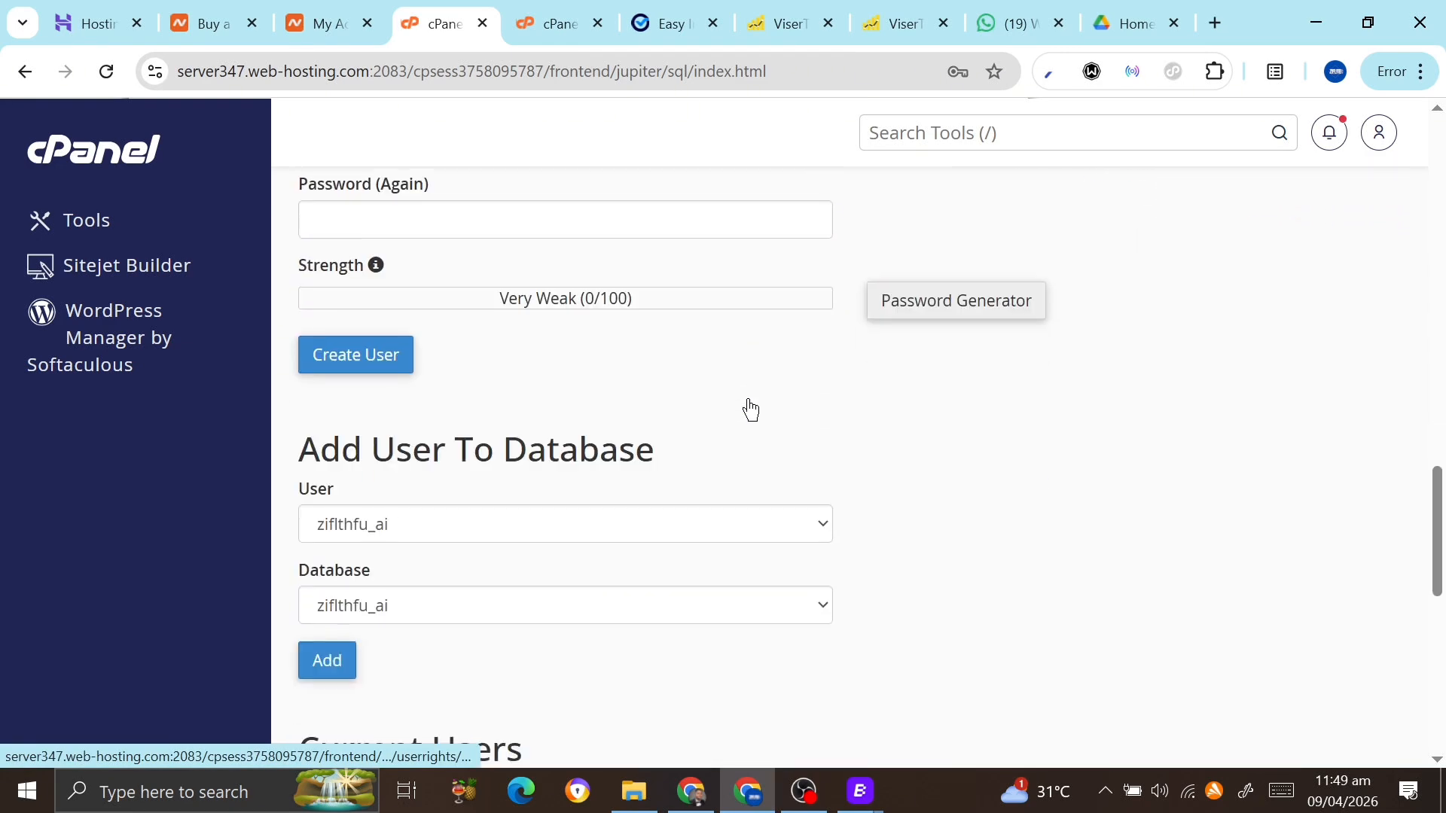
{"action": "left_click", "coordinate": [573, 218]}
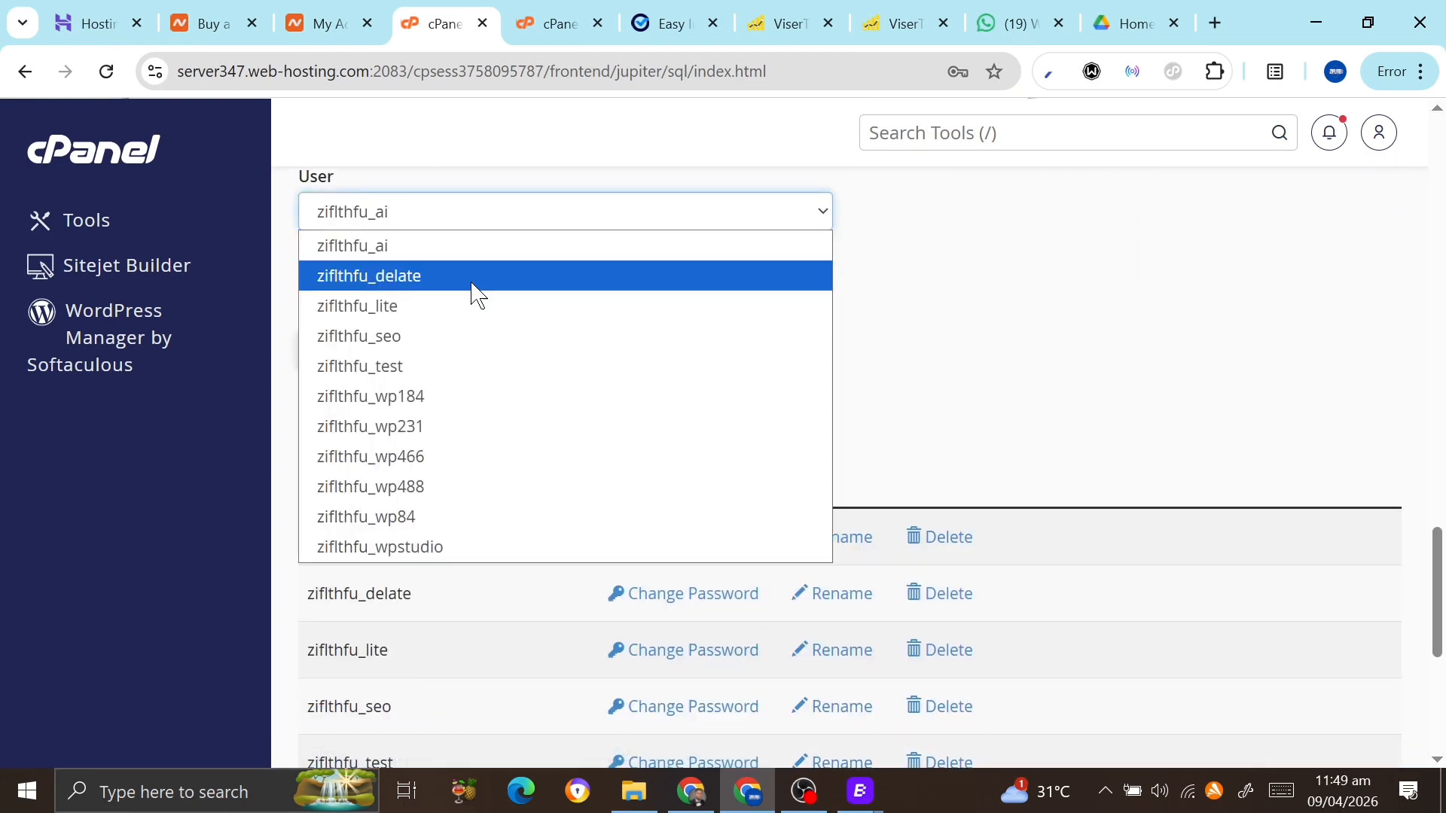
{"action": "left_click", "coordinate": [429, 273]}
{"action": "left_click", "coordinate": [437, 287]}
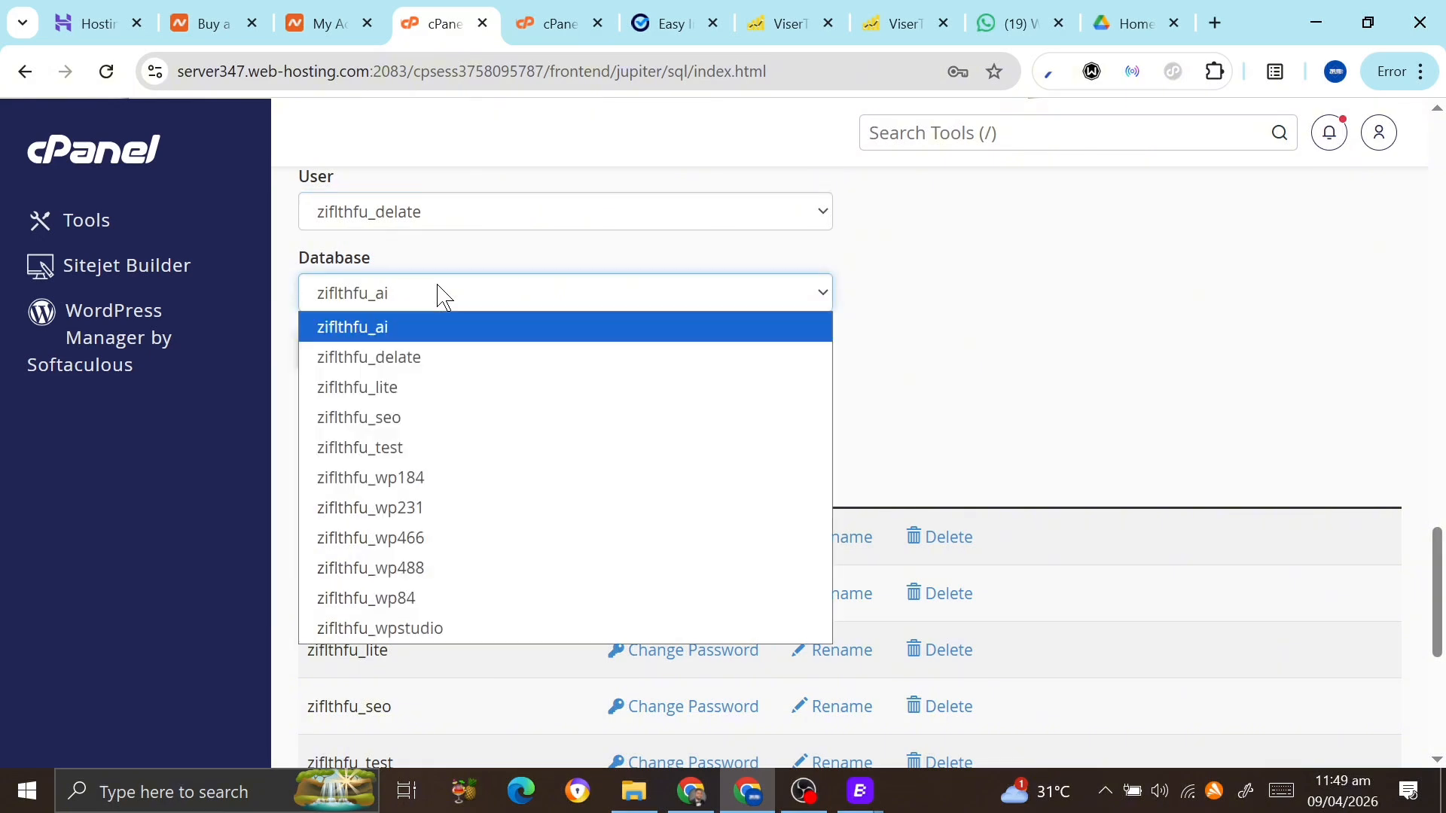
{"action": "left_click", "coordinate": [415, 344]}
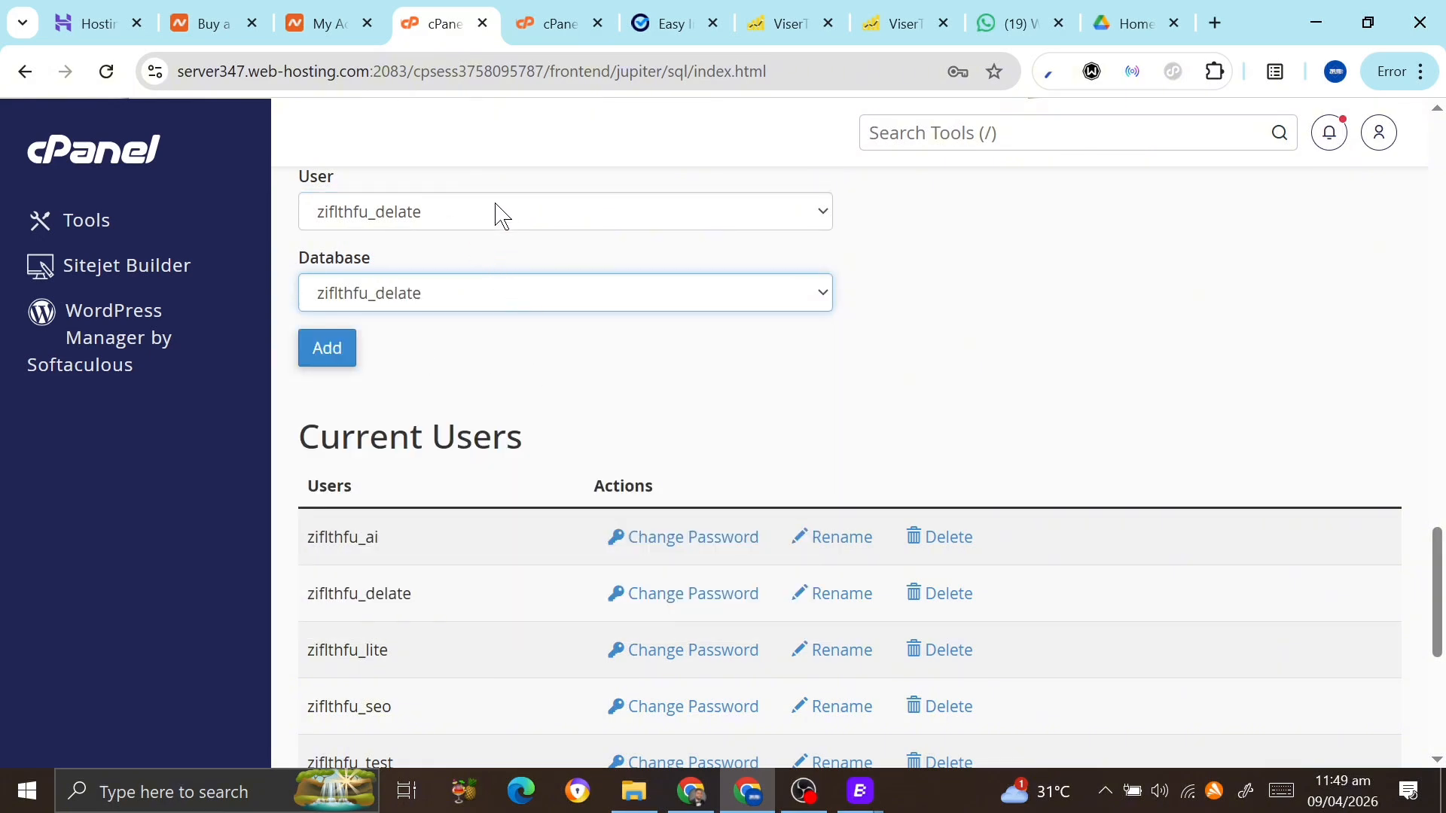
{"action": "left_click", "coordinate": [340, 365]}
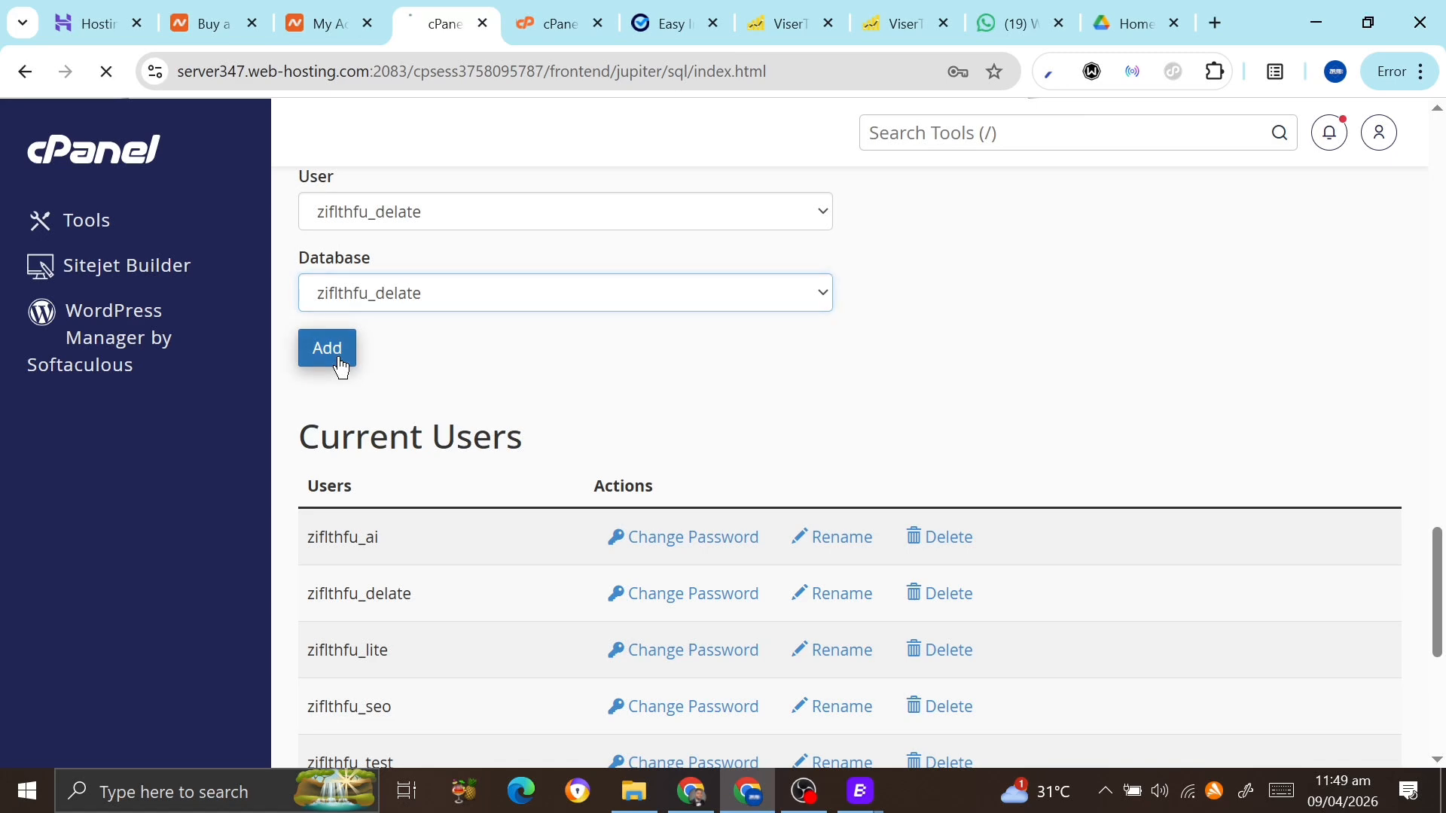
{"action": "left_click", "coordinate": [314, 416]}
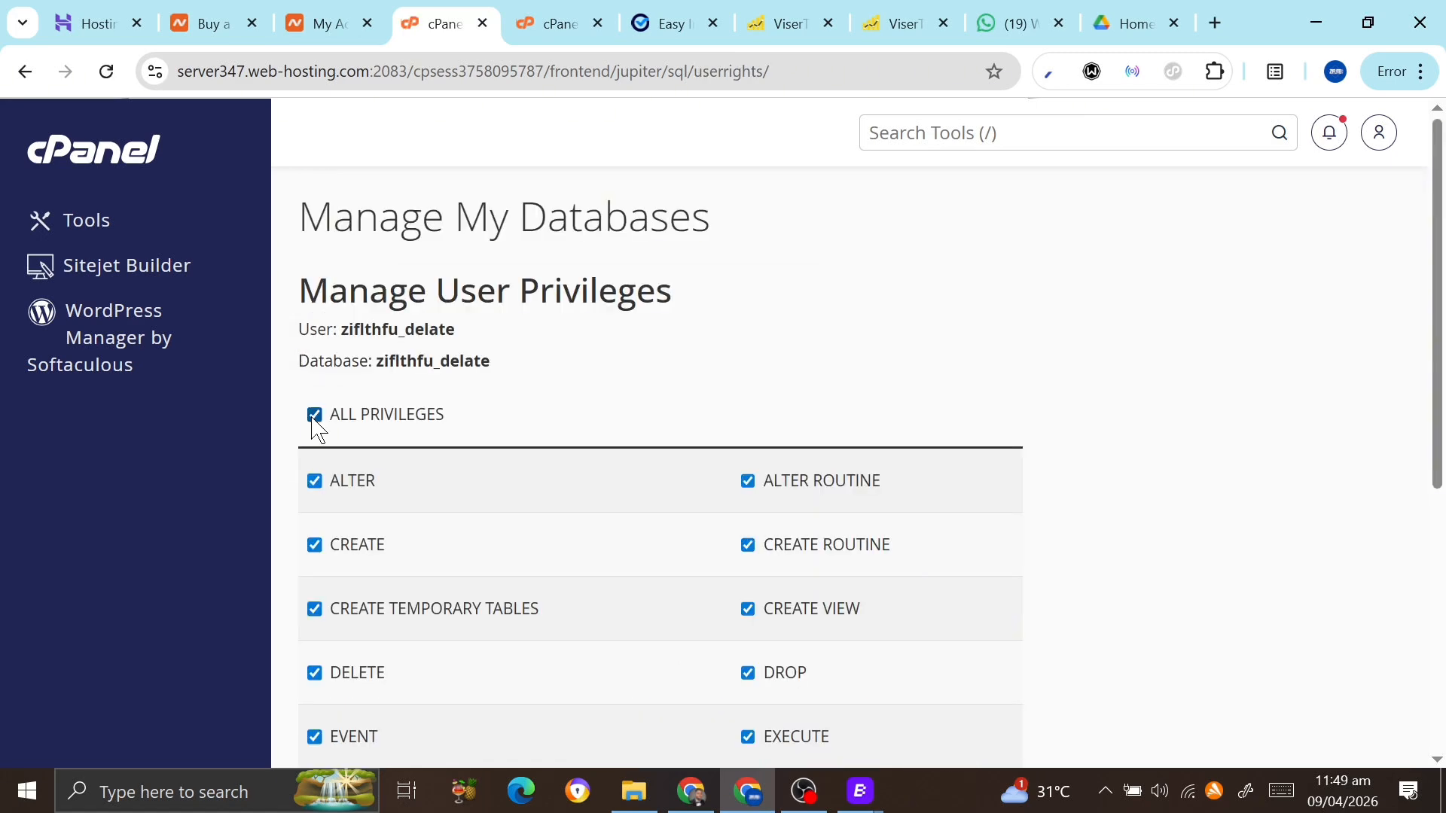
{"action": "scroll", "coordinate": [314, 429], "scroll_direction": "down", "scroll_amount": 5}
{"action": "left_click", "coordinate": [349, 607]}
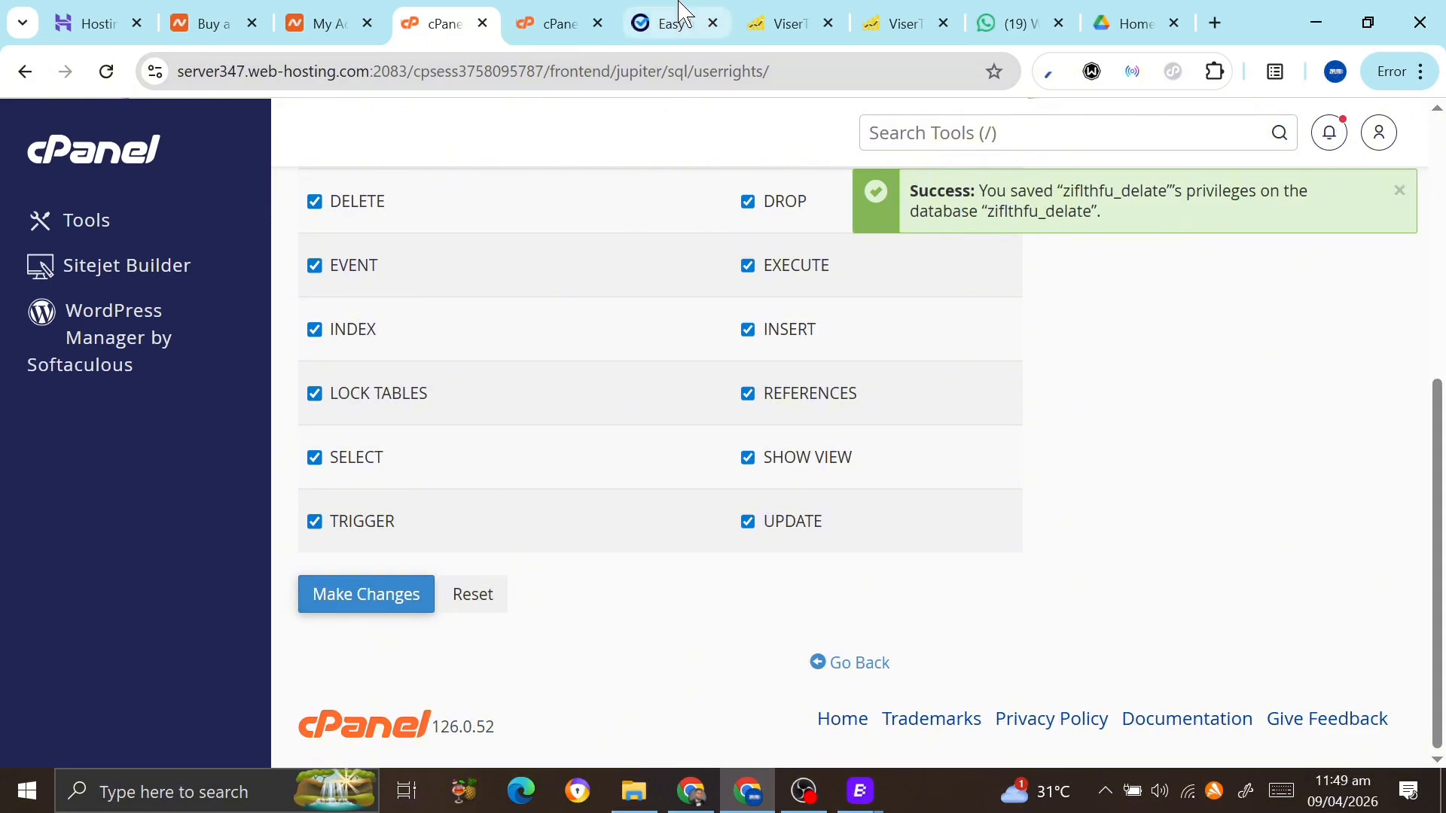
{"action": "left_click", "coordinate": [678, 21]}
Fill the database details: generated password, user and database ziflthfu_delate, host localhost
{"action": "scroll", "coordinate": [613, 392], "scroll_direction": "down", "scroll_amount": 2}
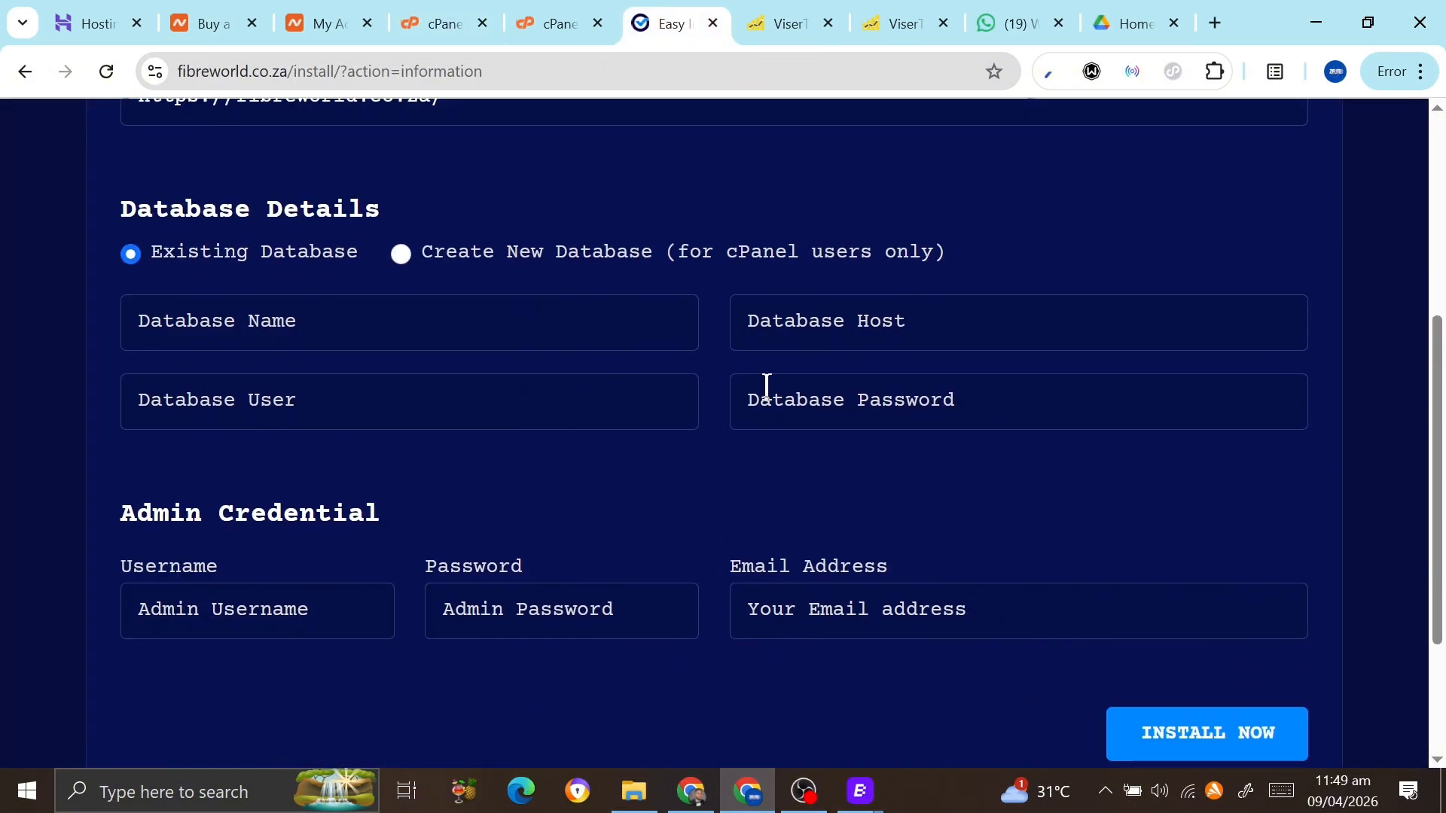
{"action": "left_click", "coordinate": [810, 382]}
{"action": "key", "text": "ctrl+v"}
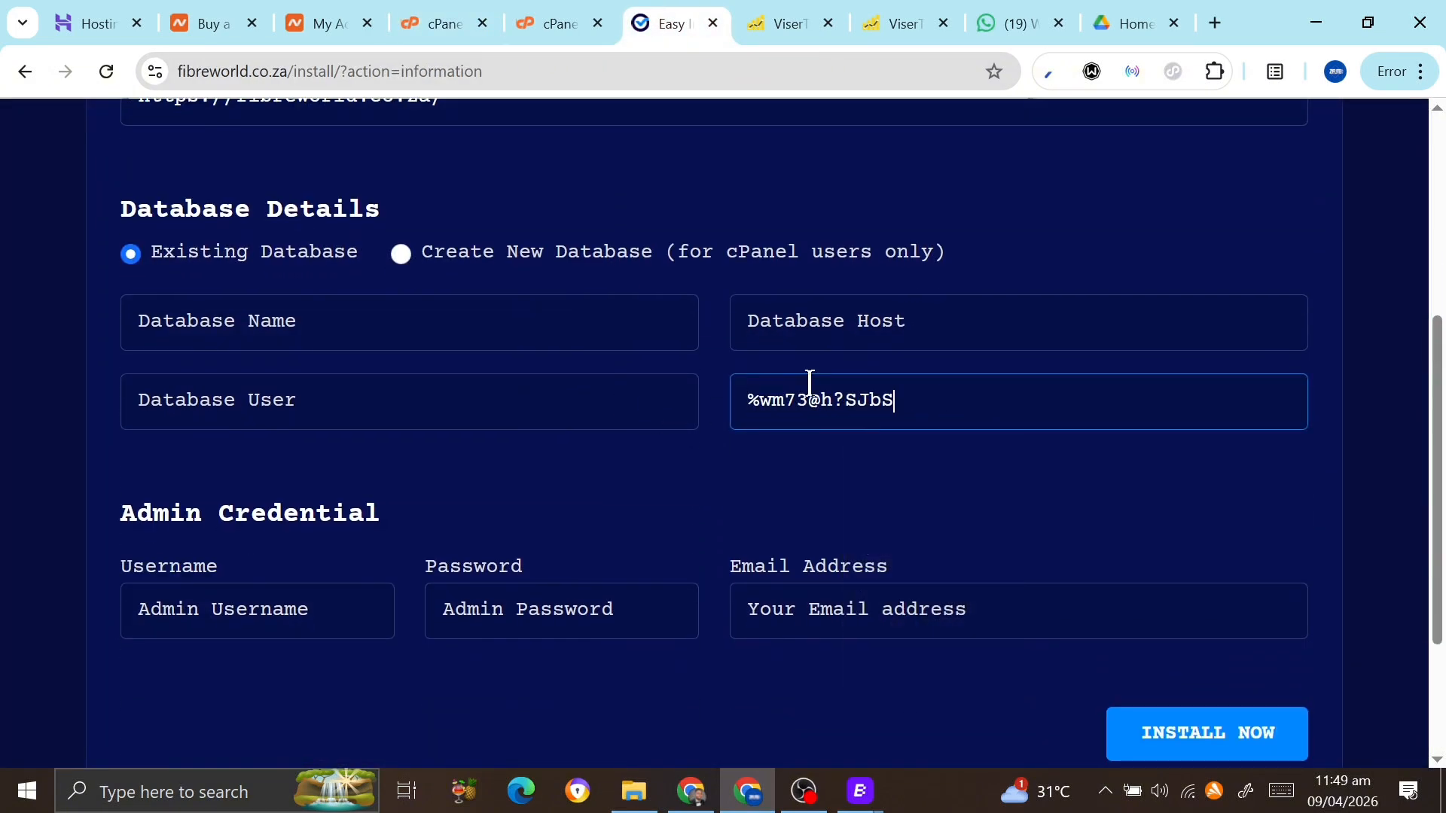
{"action": "left_click", "coordinate": [456, 22]}
{"action": "scroll", "coordinate": [377, 322], "scroll_direction": "up", "scroll_amount": 6}
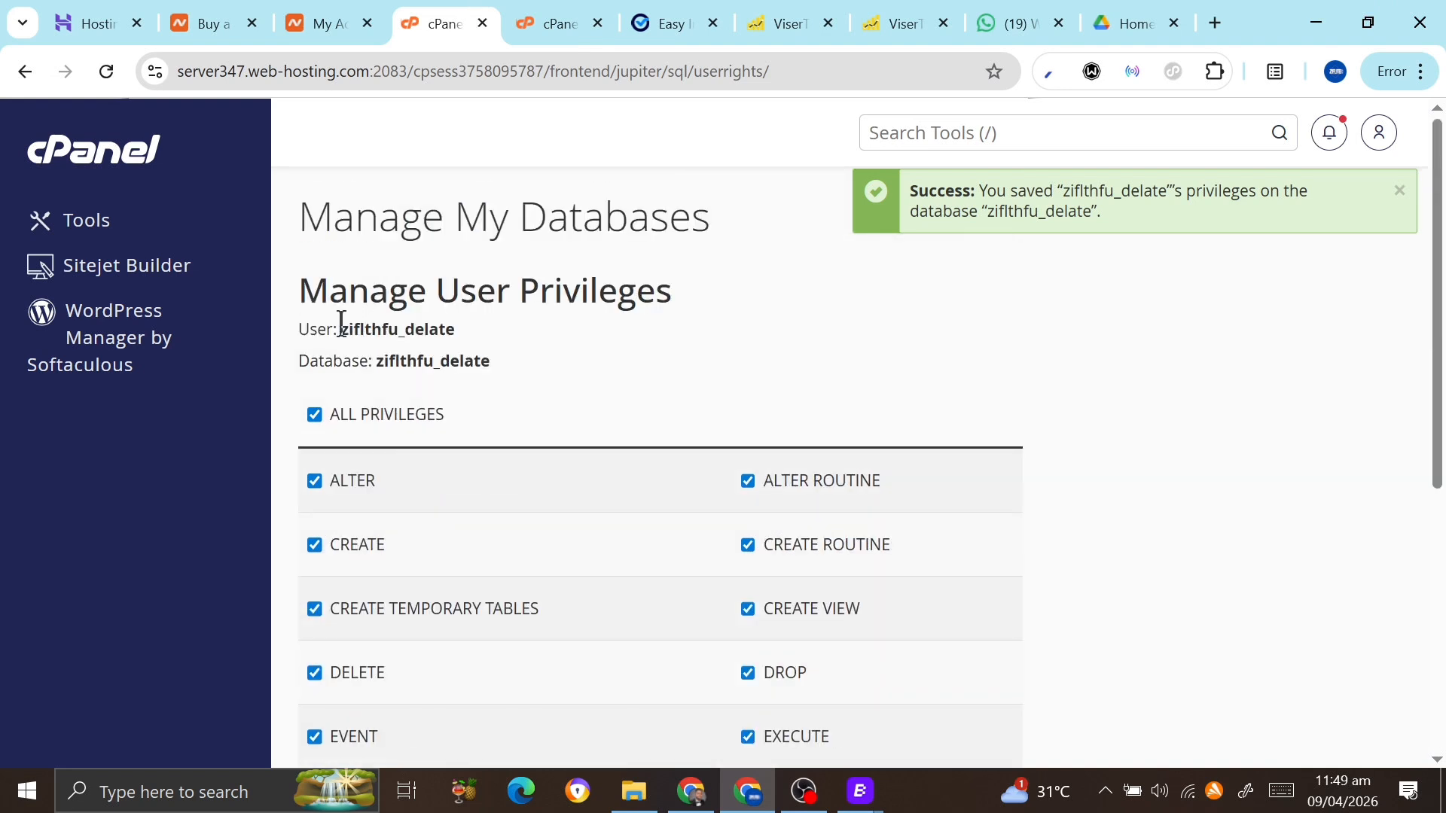
{"action": "left_click_drag", "start_coordinate": [341, 324], "coordinate": [452, 331]}
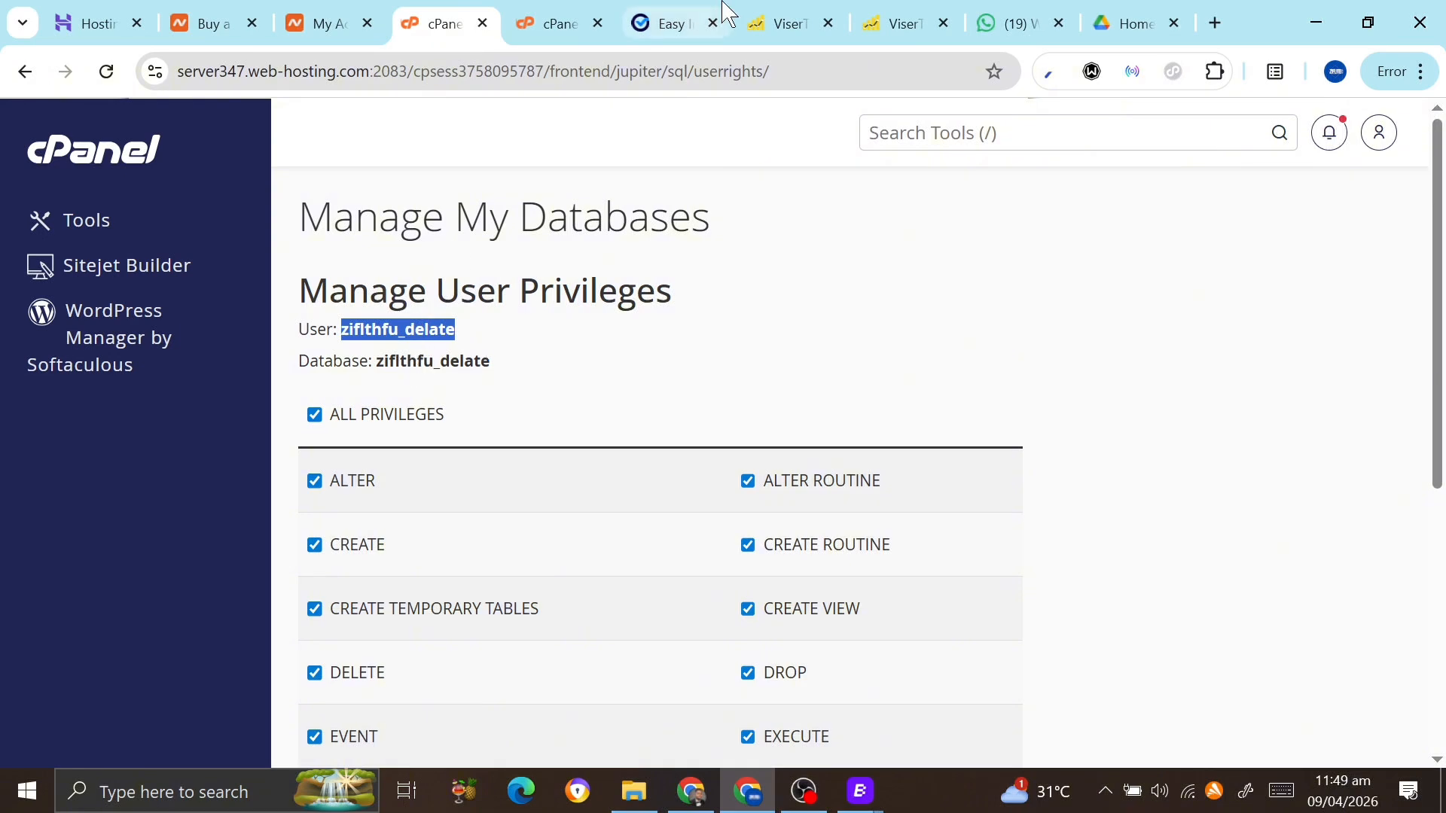
{"action": "left_click", "coordinate": [671, 24]}
{"action": "left_click", "coordinate": [366, 412]}
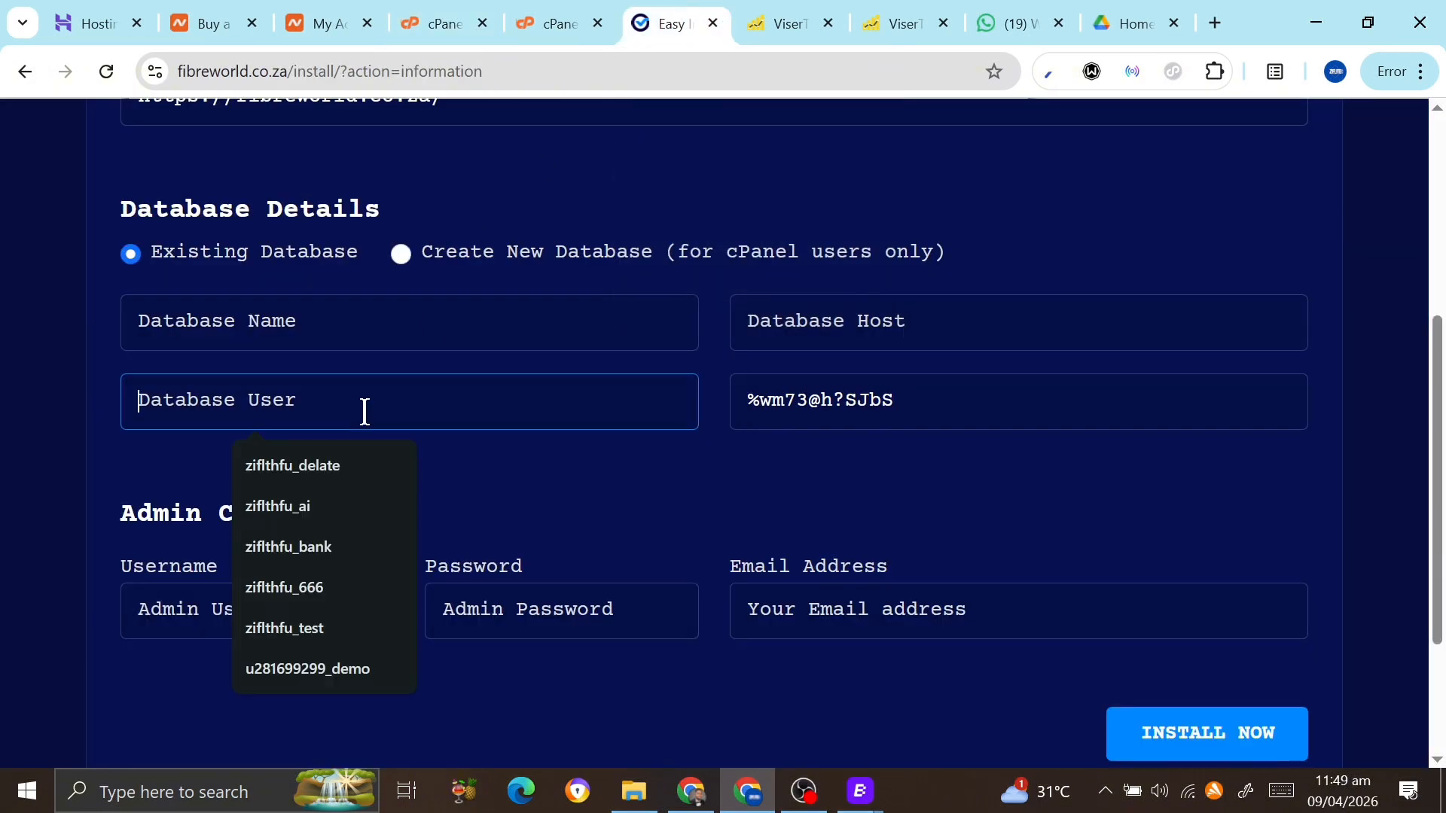
{"action": "key", "text": "Down"}
{"action": "key", "text": "Return"}
{"action": "left_click", "coordinate": [319, 315]}
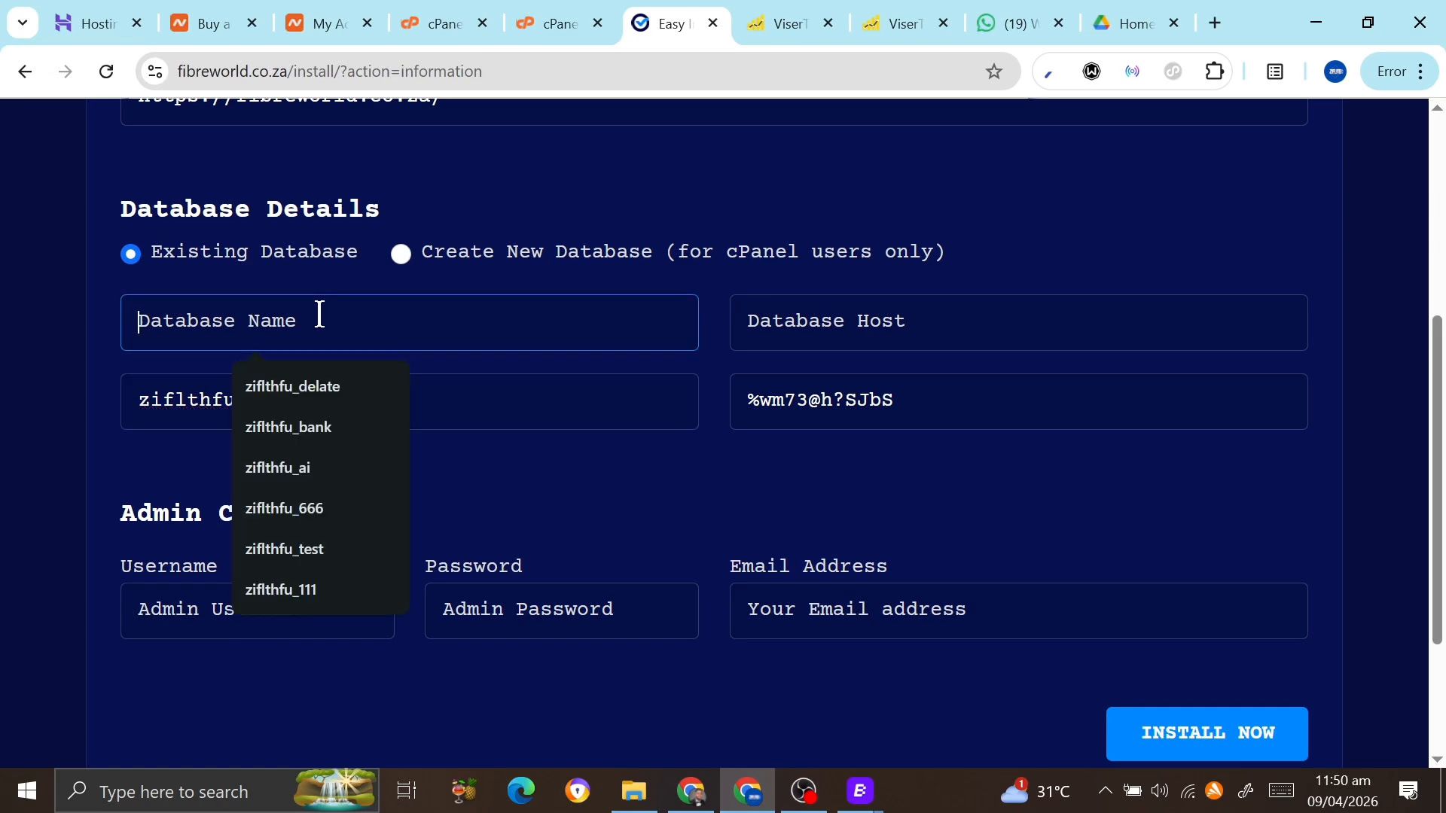
{"action": "key", "text": "Down"}
{"action": "key", "text": "Return"}
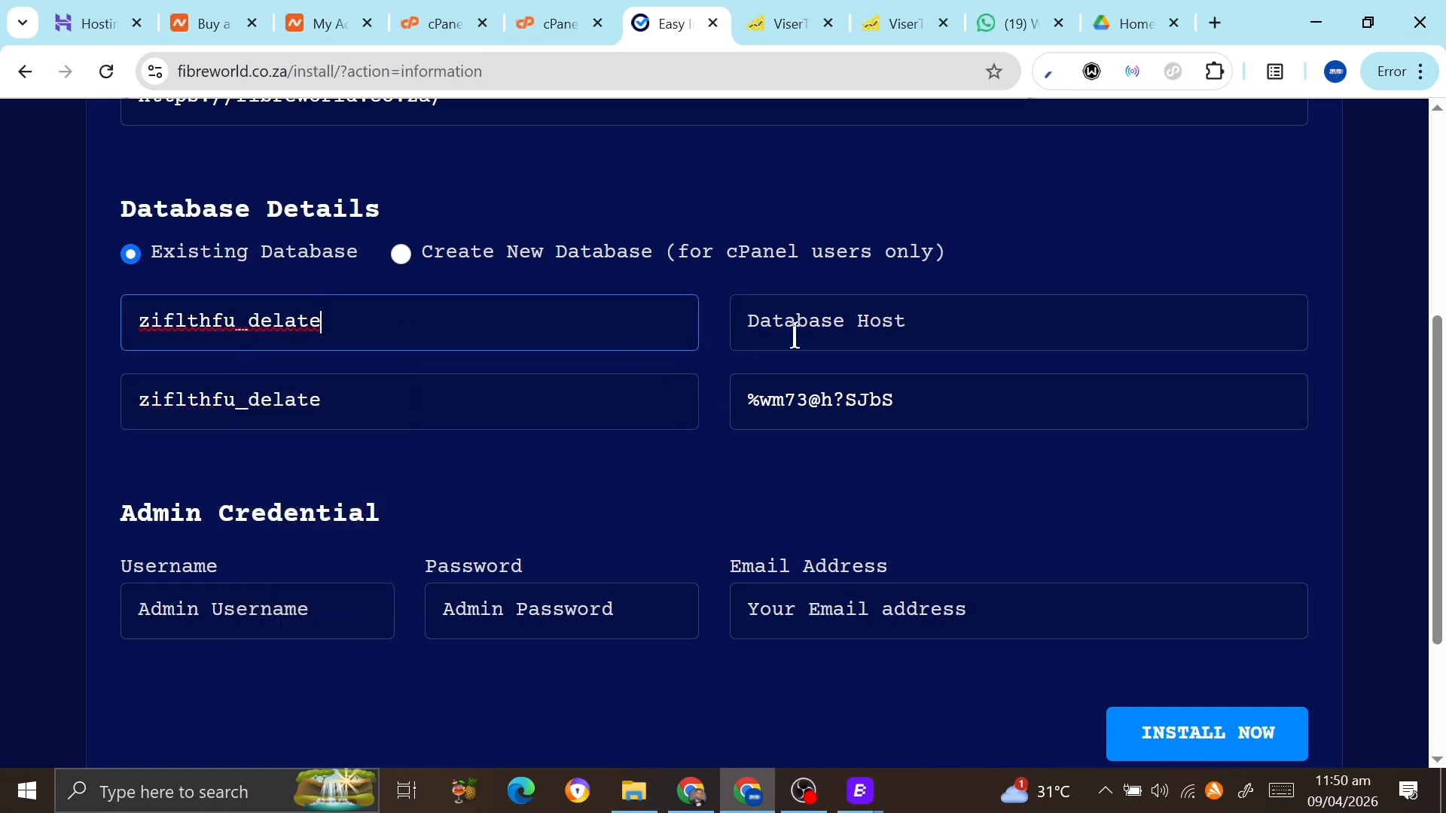
{"action": "left_click", "coordinate": [795, 336]}
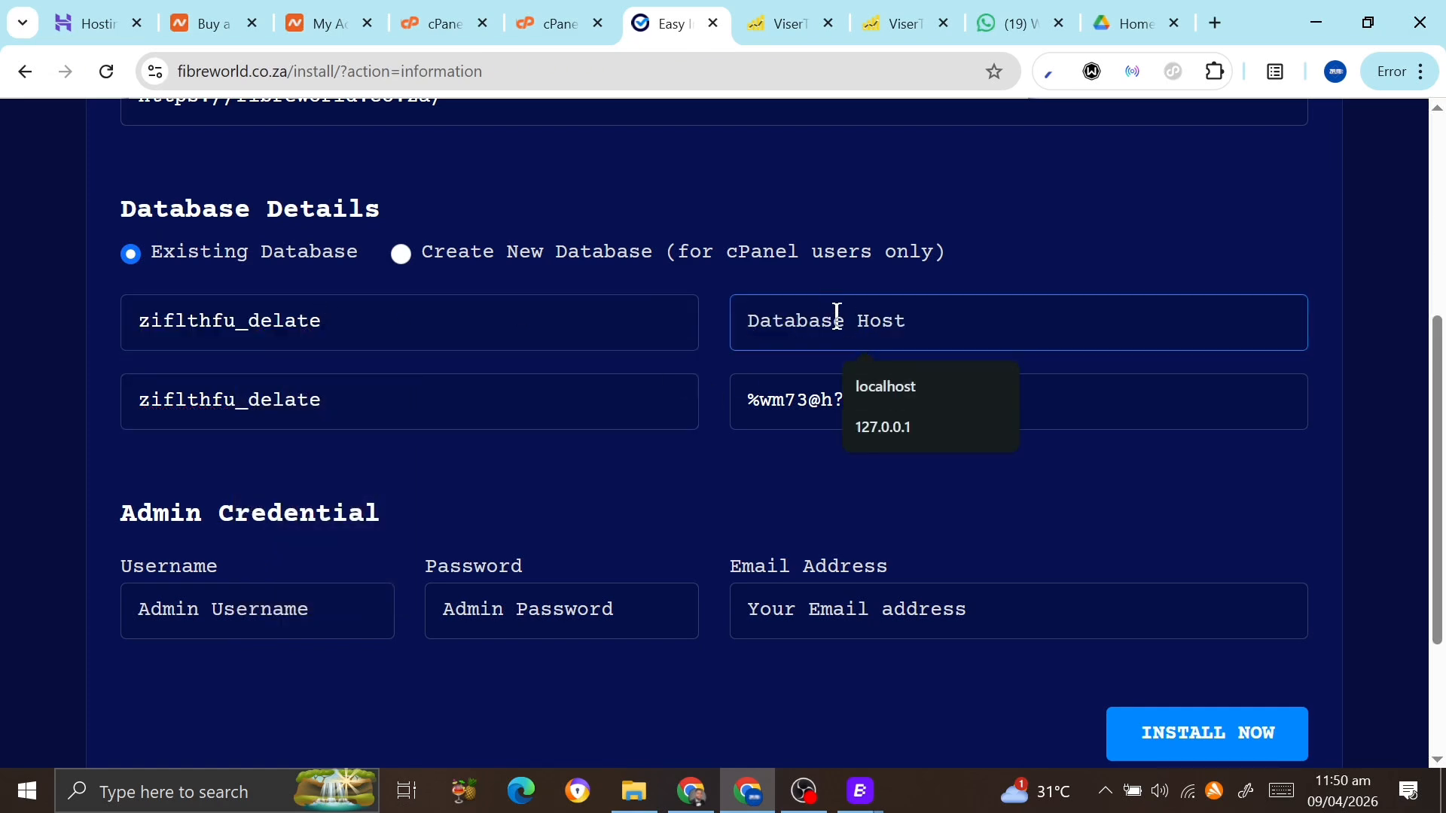
{"action": "left_click", "coordinate": [888, 389]}
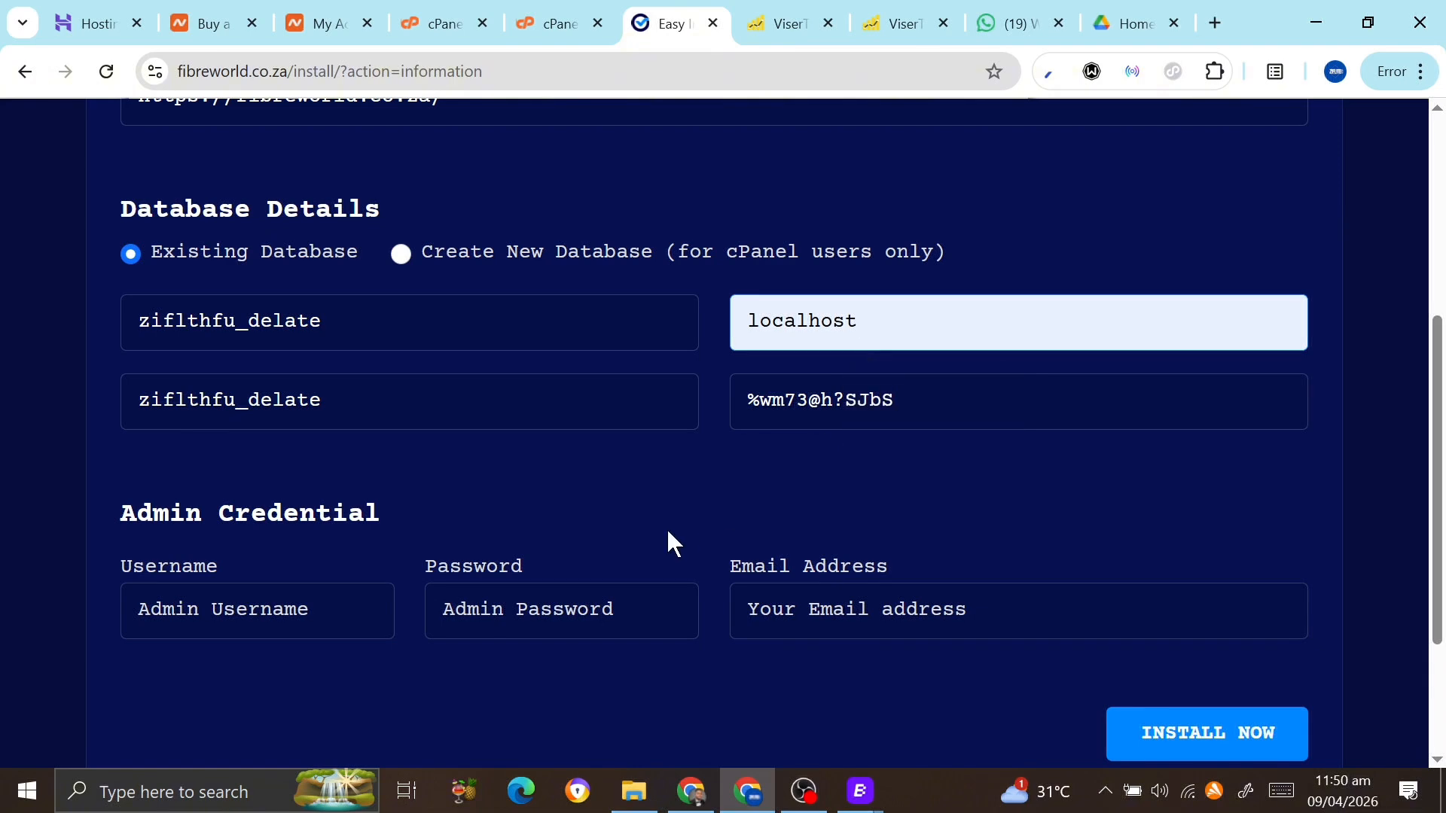
Set the admin account: username admin, an admin password and the admin's e-mail
{"action": "scroll", "coordinate": [667, 531], "scroll_direction": "down", "scroll_amount": 2}
{"action": "left_click", "coordinate": [307, 499]}
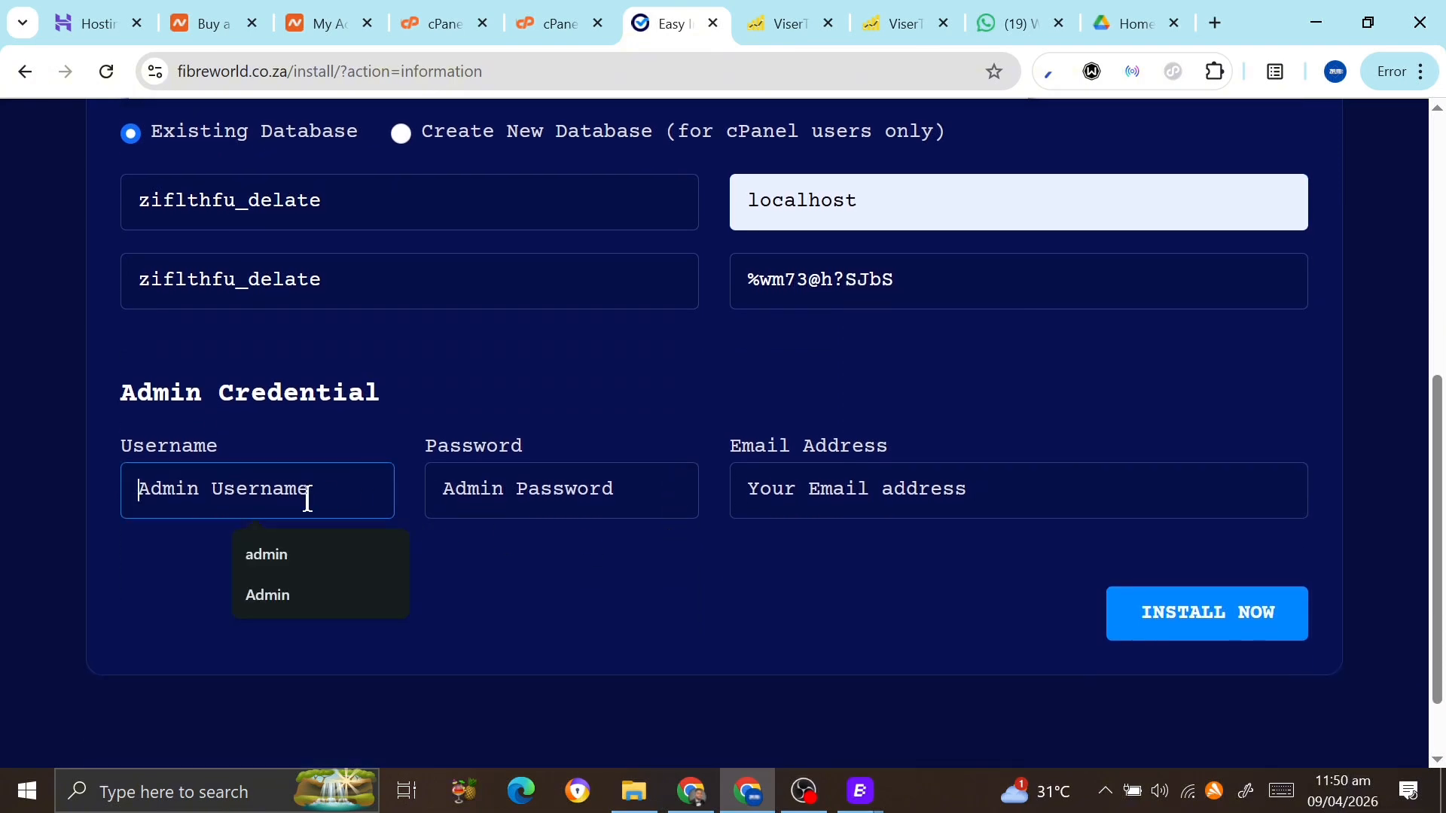
{"action": "left_click", "coordinate": [300, 553]}
{"action": "key", "text": "ctrl+a"}
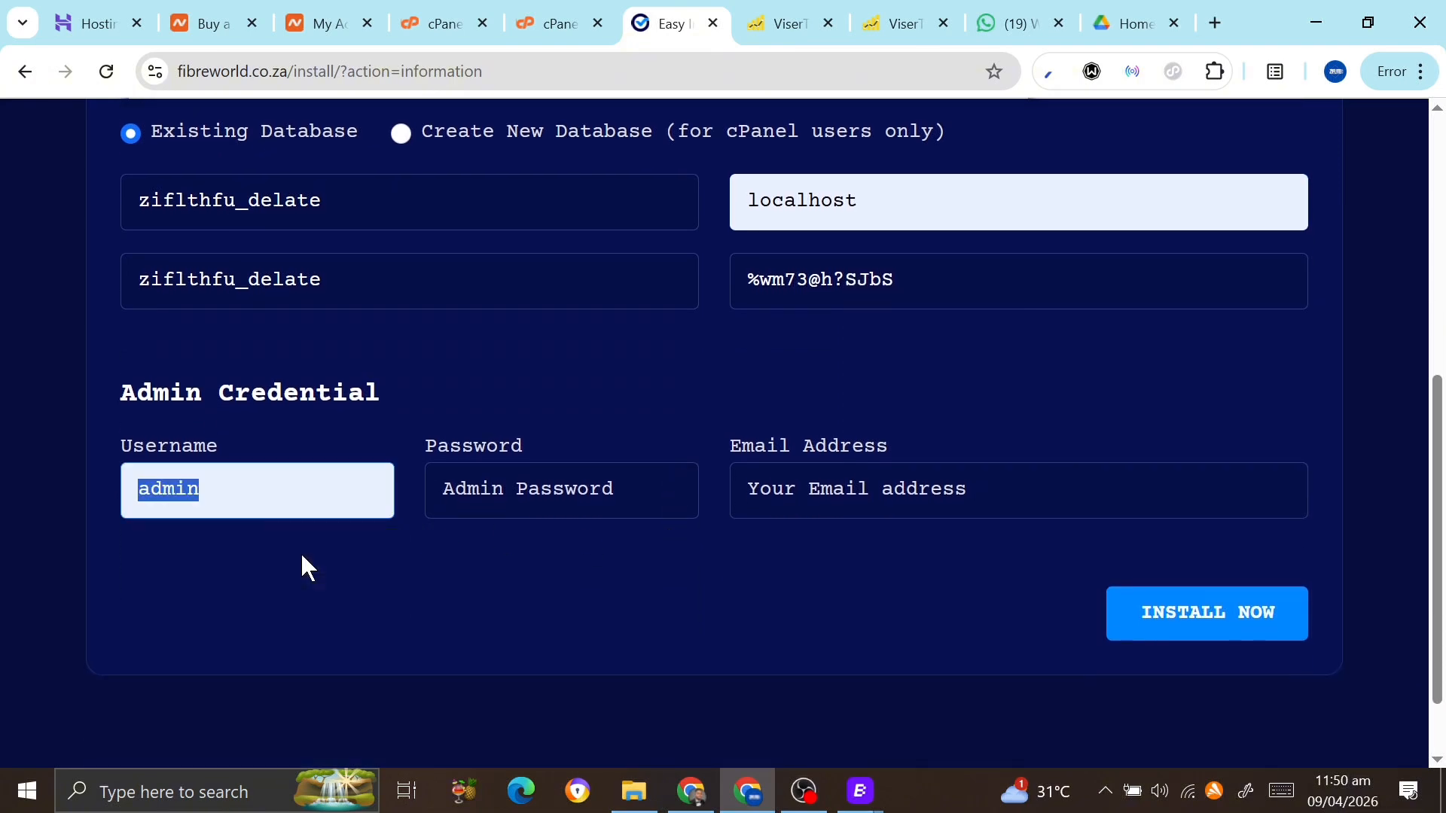
{"action": "left_click", "coordinate": [531, 503]}
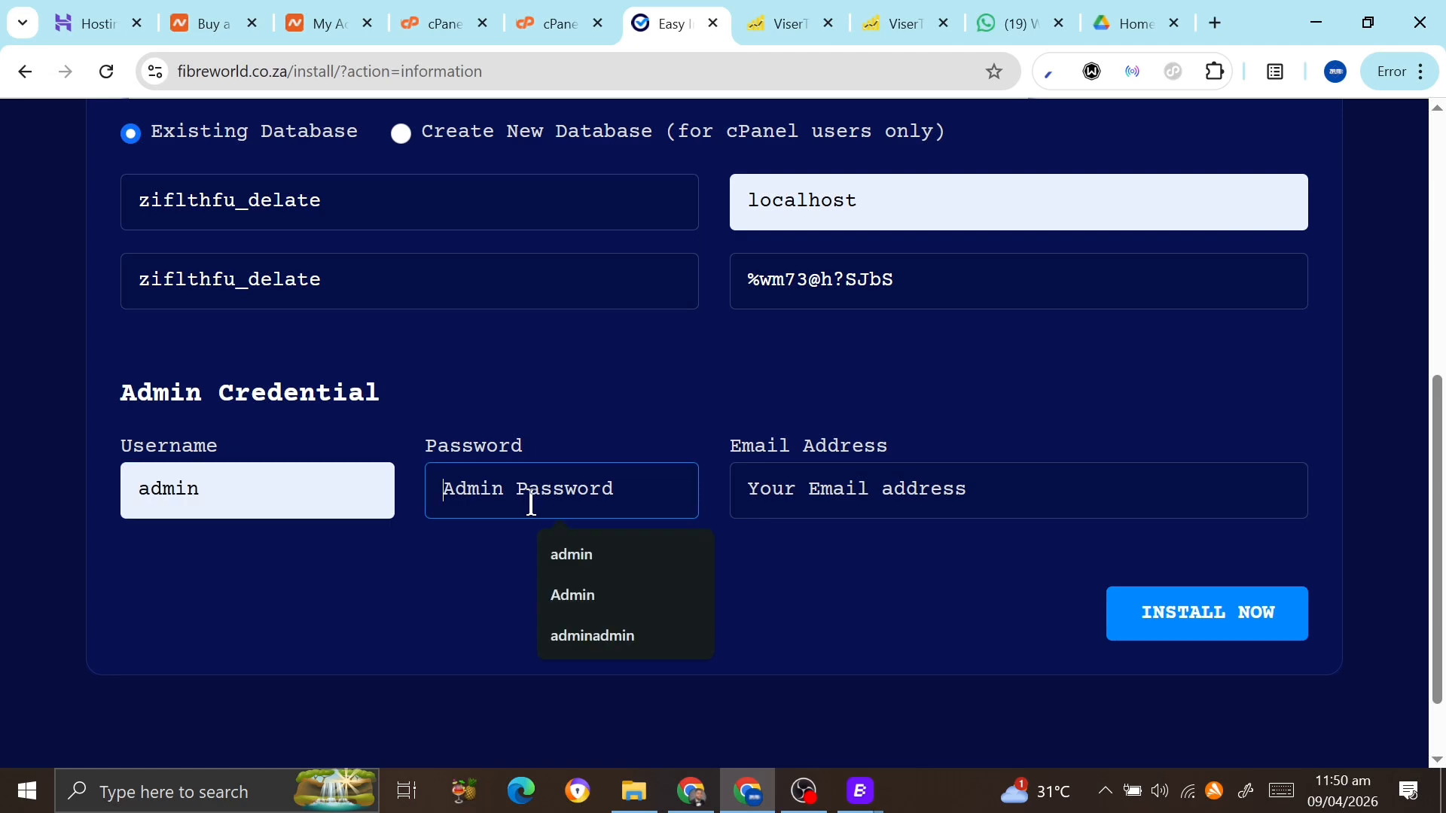
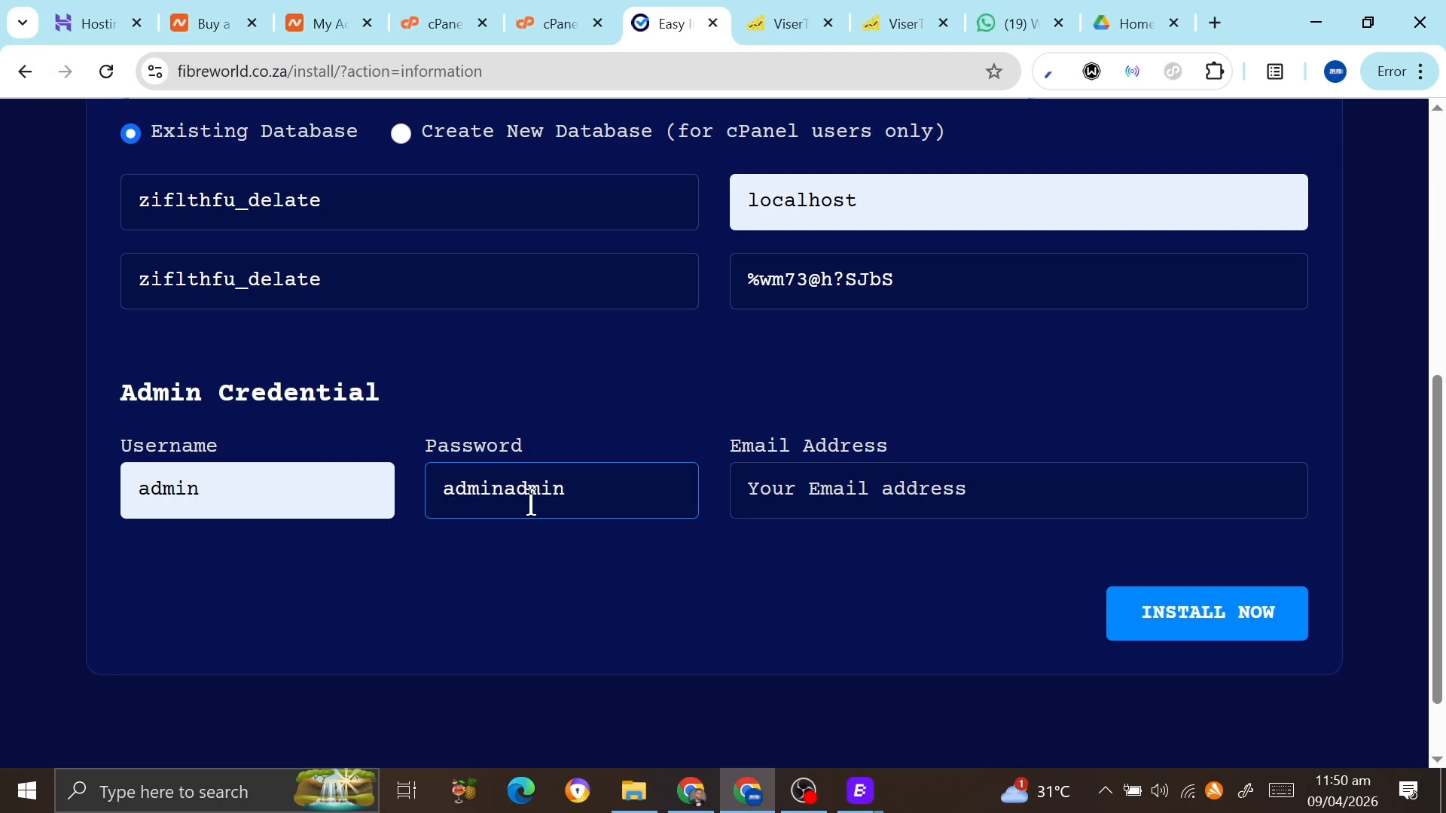
{"action": "left_click", "coordinate": [922, 485]}
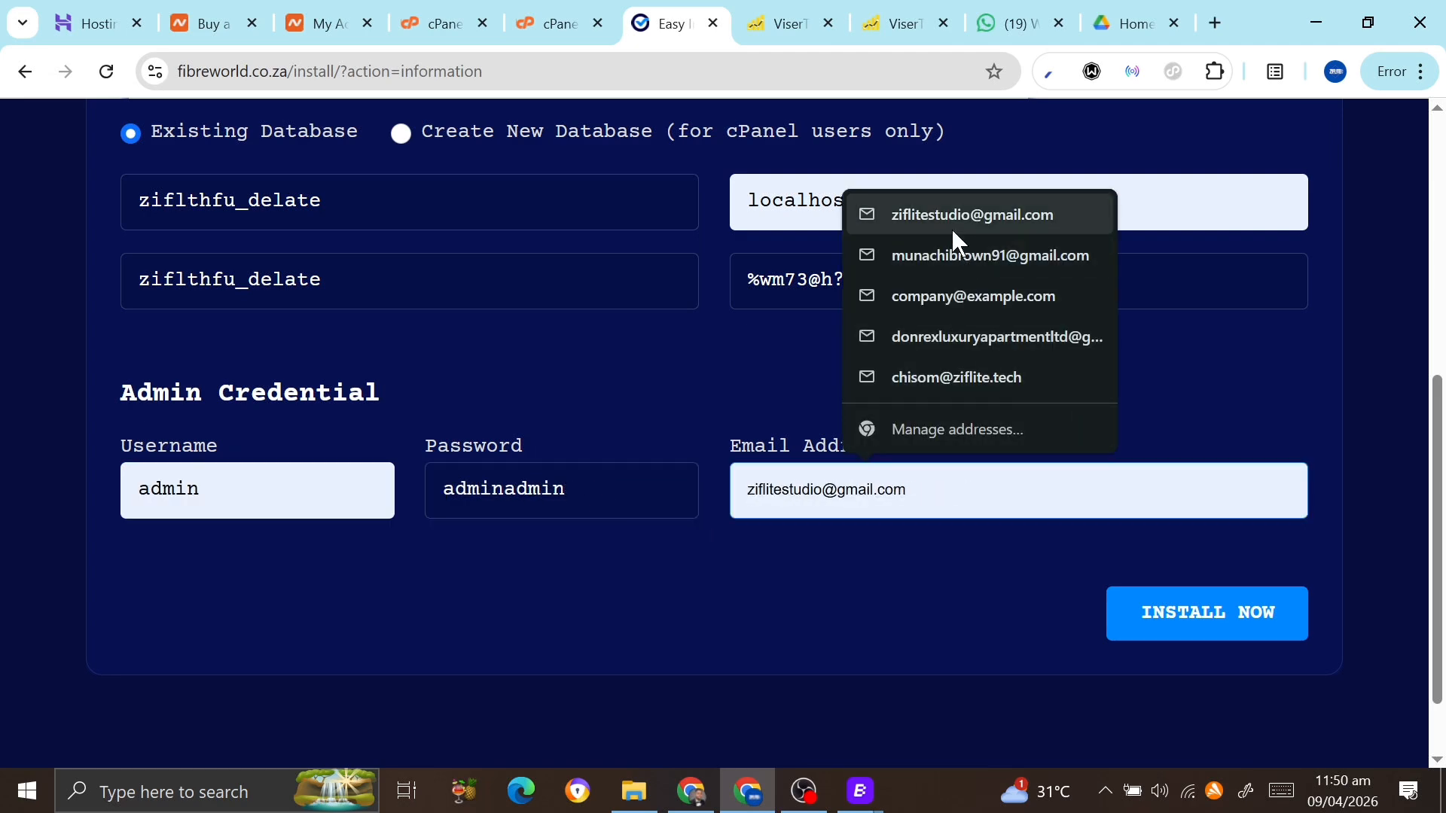
{"action": "left_click", "coordinate": [951, 228]}
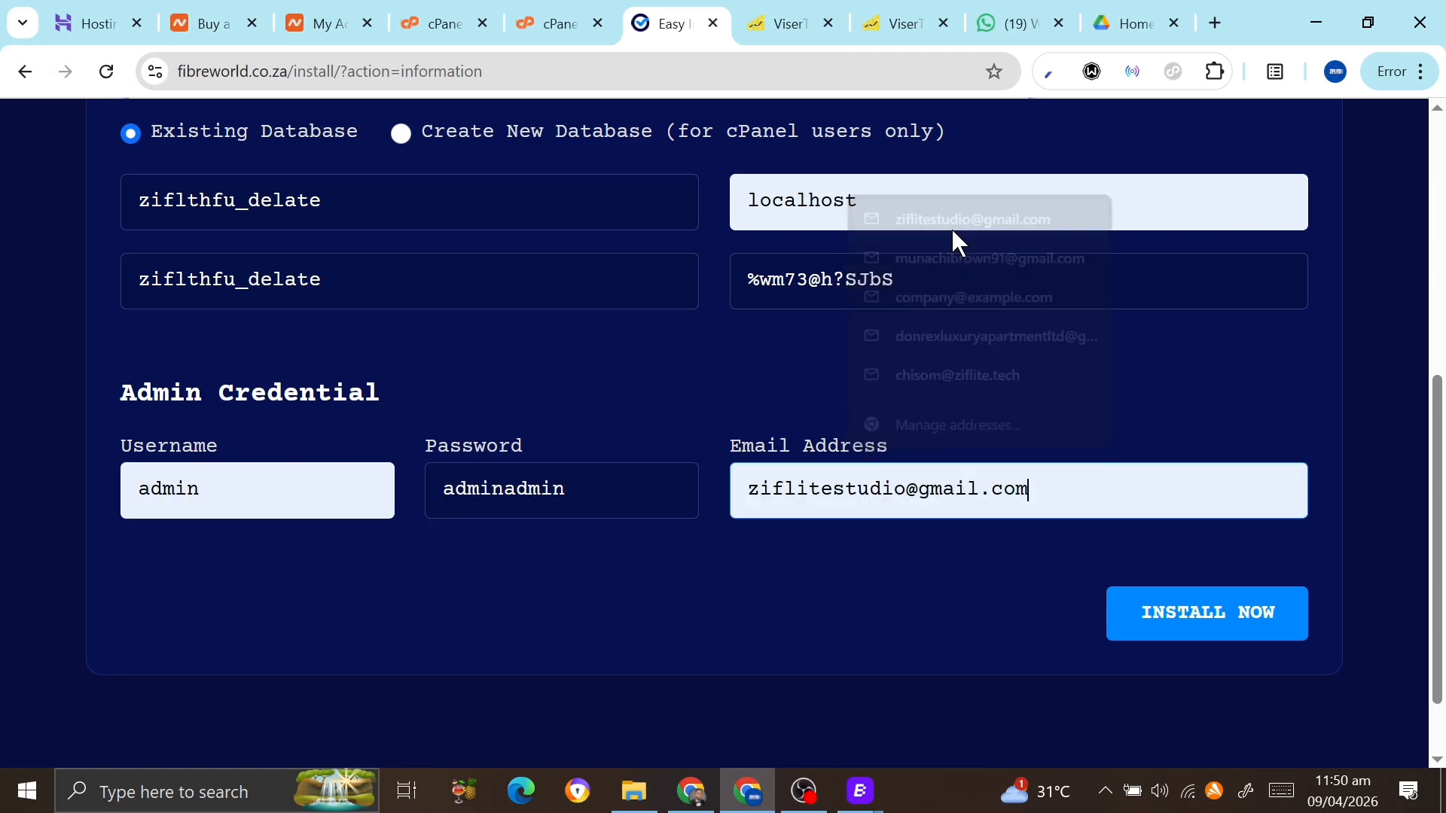
Run INSTALL NOW and, once it succeeds, go to the website to activate it
{"action": "left_click", "coordinate": [1207, 630]}
{"action": "scroll", "coordinate": [1019, 543], "scroll_direction": "up", "scroll_amount": 3}
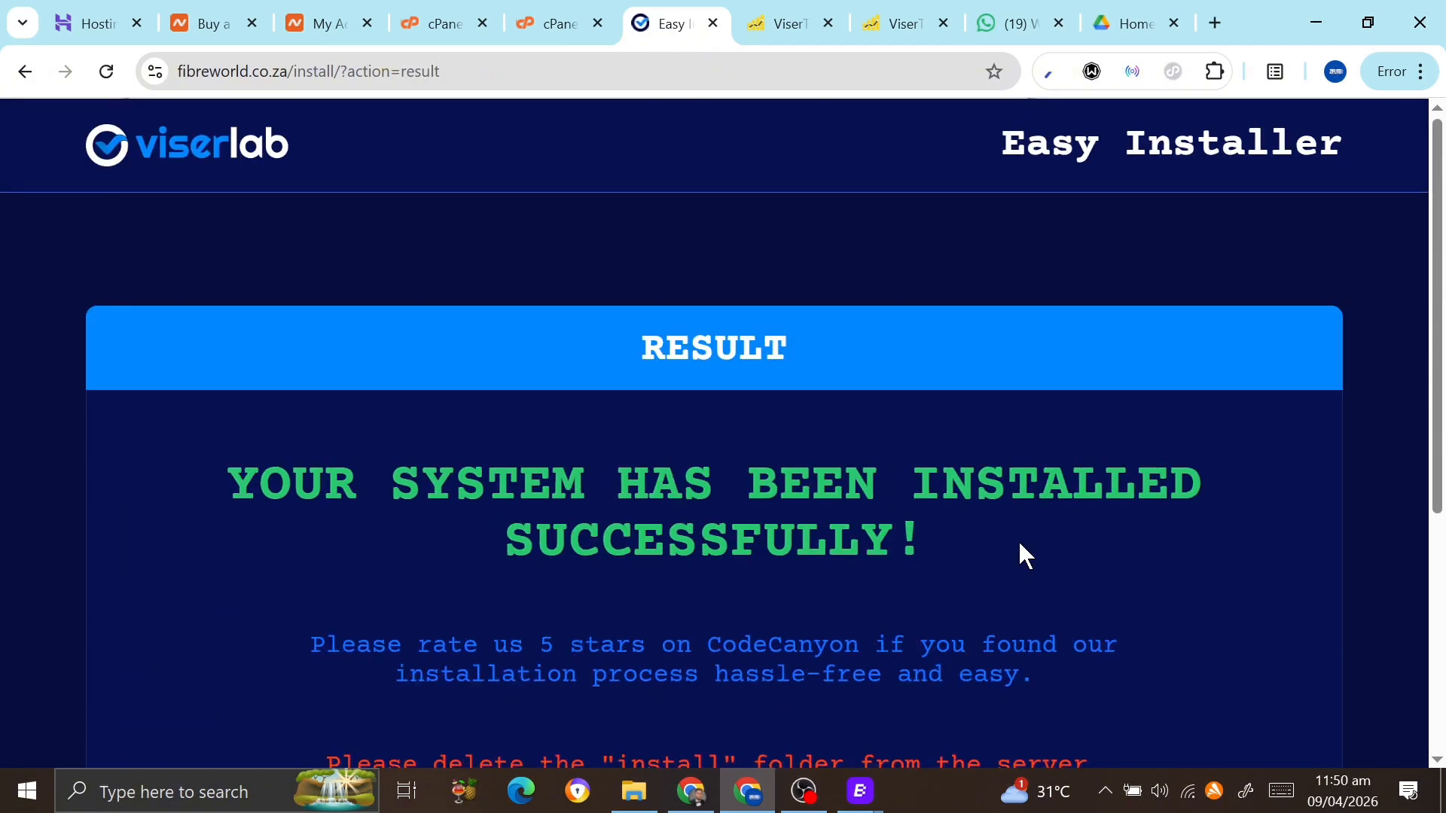
{"action": "scroll", "coordinate": [1020, 543], "scroll_direction": "down", "scroll_amount": 3}
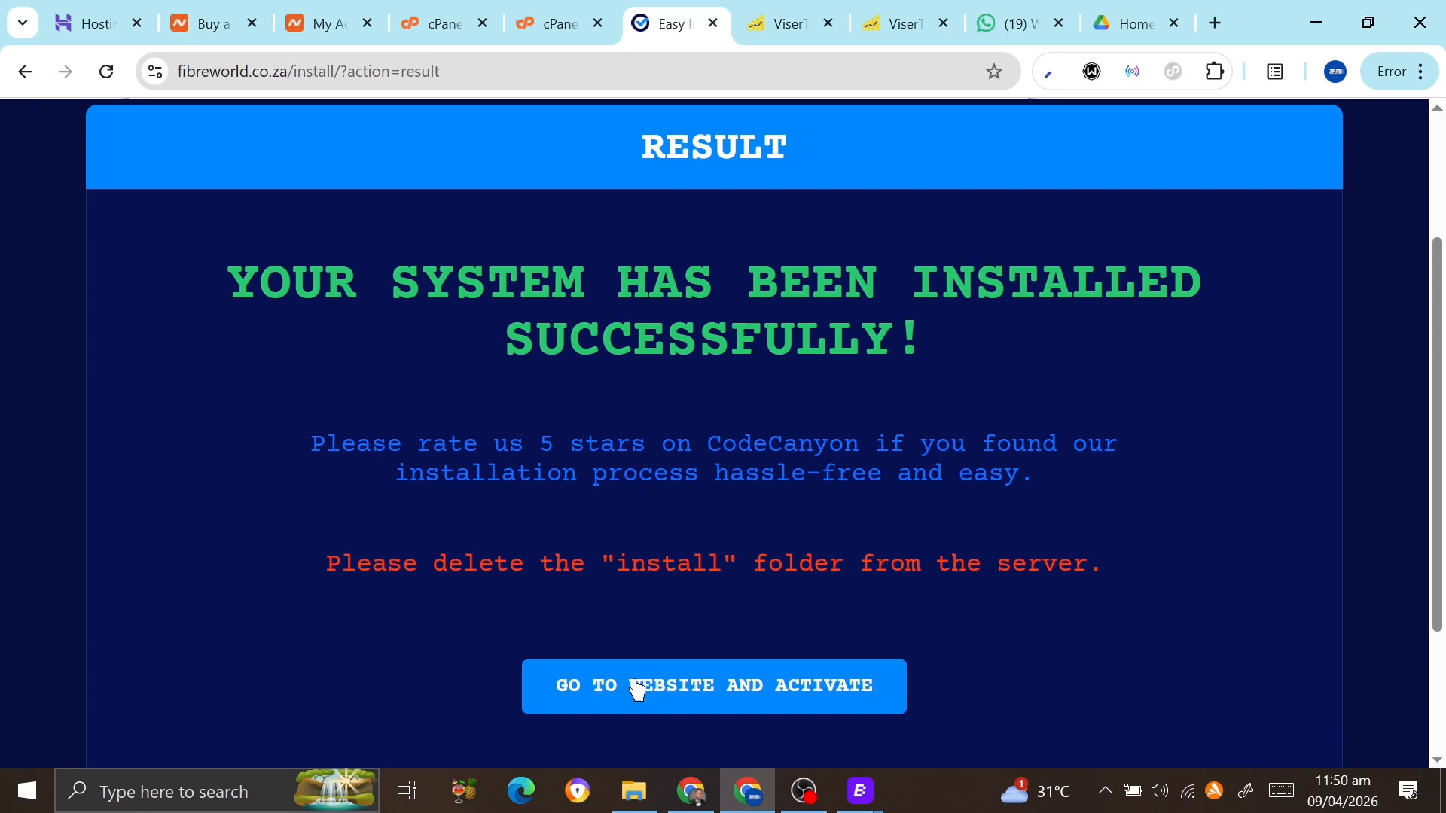
{"action": "left_click", "coordinate": [638, 697]}
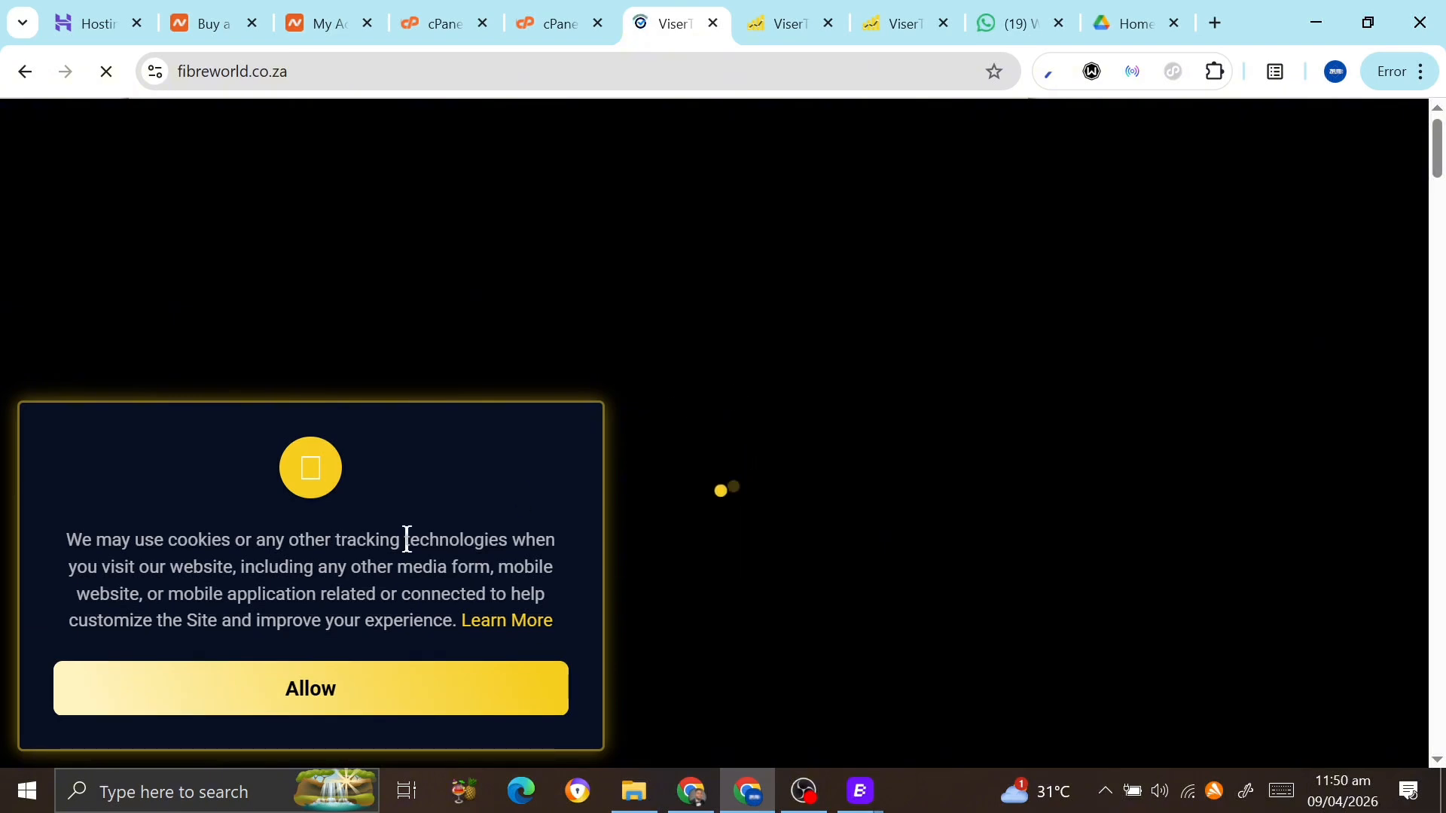
Allow cookies on the new site and scroll down its homepage
{"action": "left_click", "coordinate": [298, 705]}
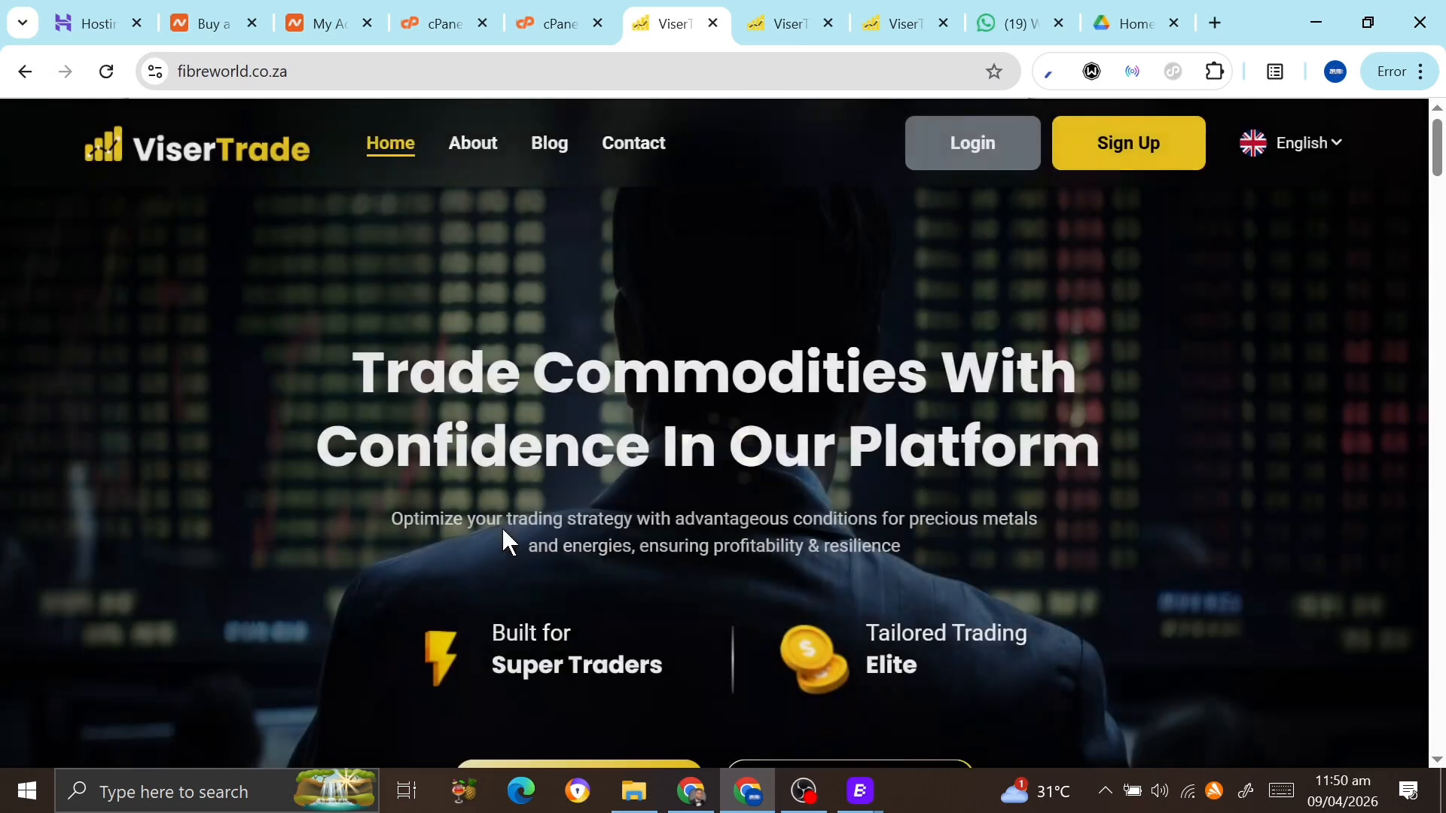
{"action": "scroll", "coordinate": [502, 529], "scroll_direction": "down", "scroll_amount": 20}
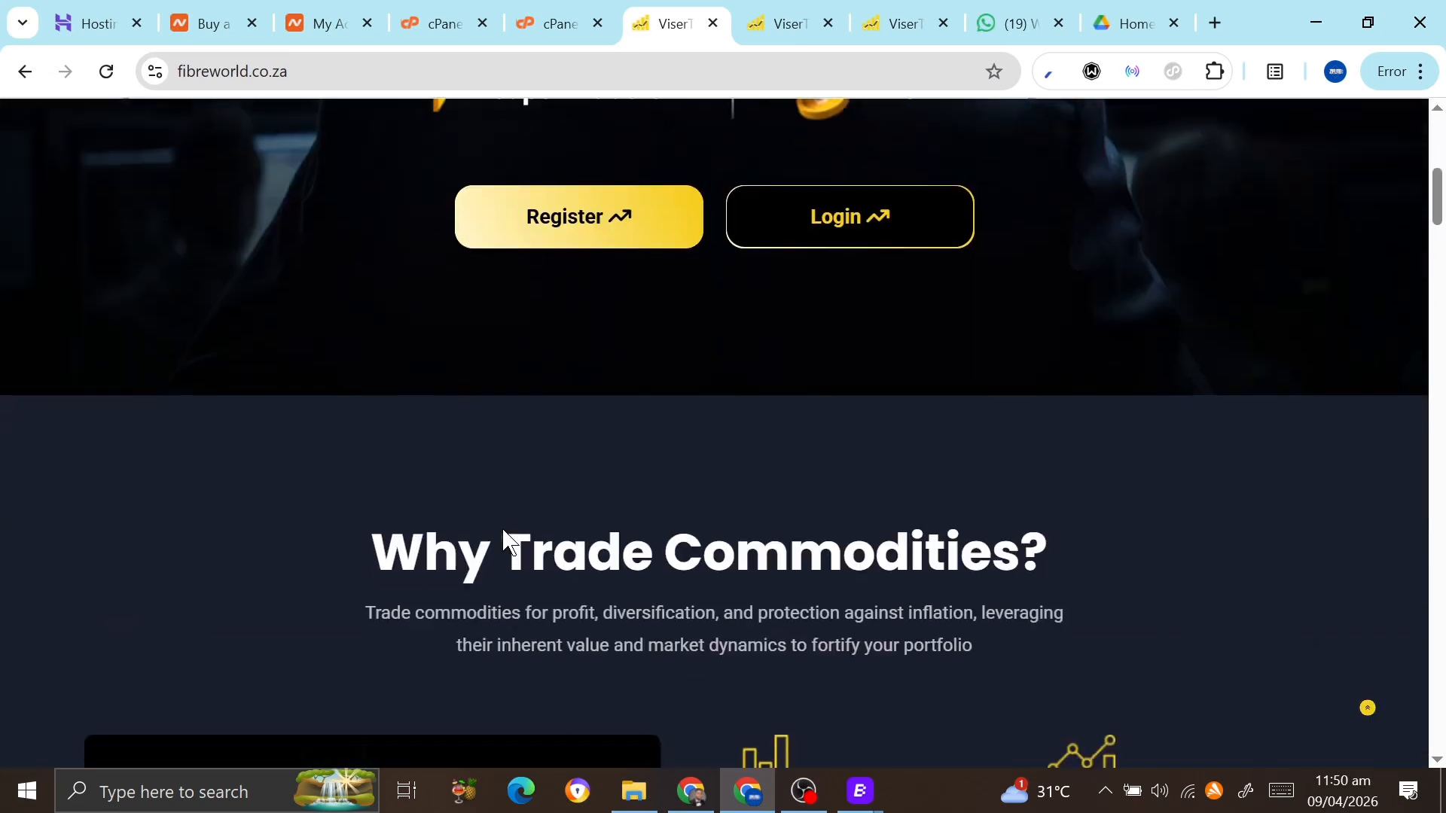
{"action": "scroll", "coordinate": [503, 531], "scroll_direction": "down", "scroll_amount": 15}
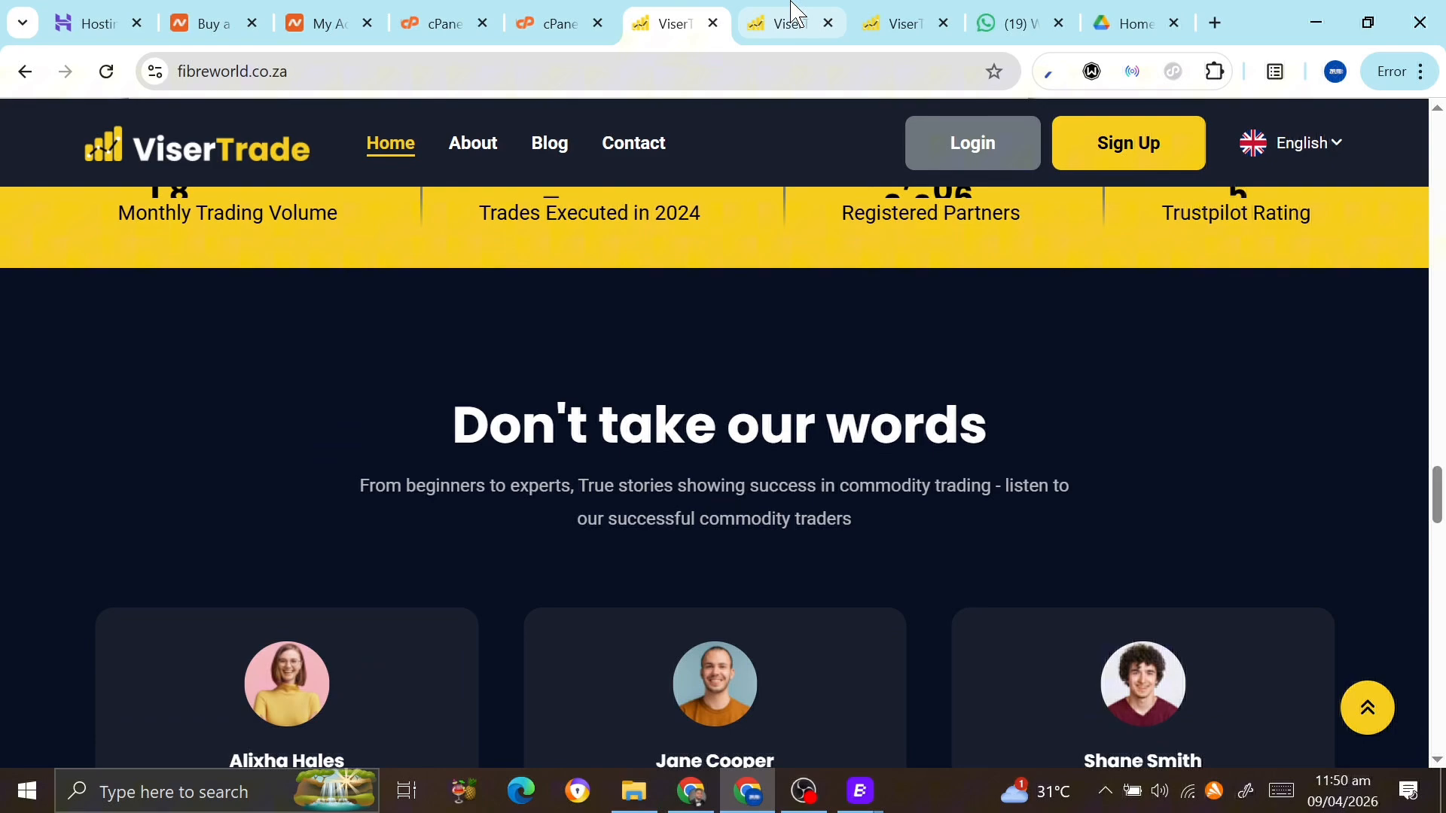
Compare the new homepage with the ViserTrade demo's commodity table listing Copper
{"action": "left_click", "coordinate": [790, 11]}
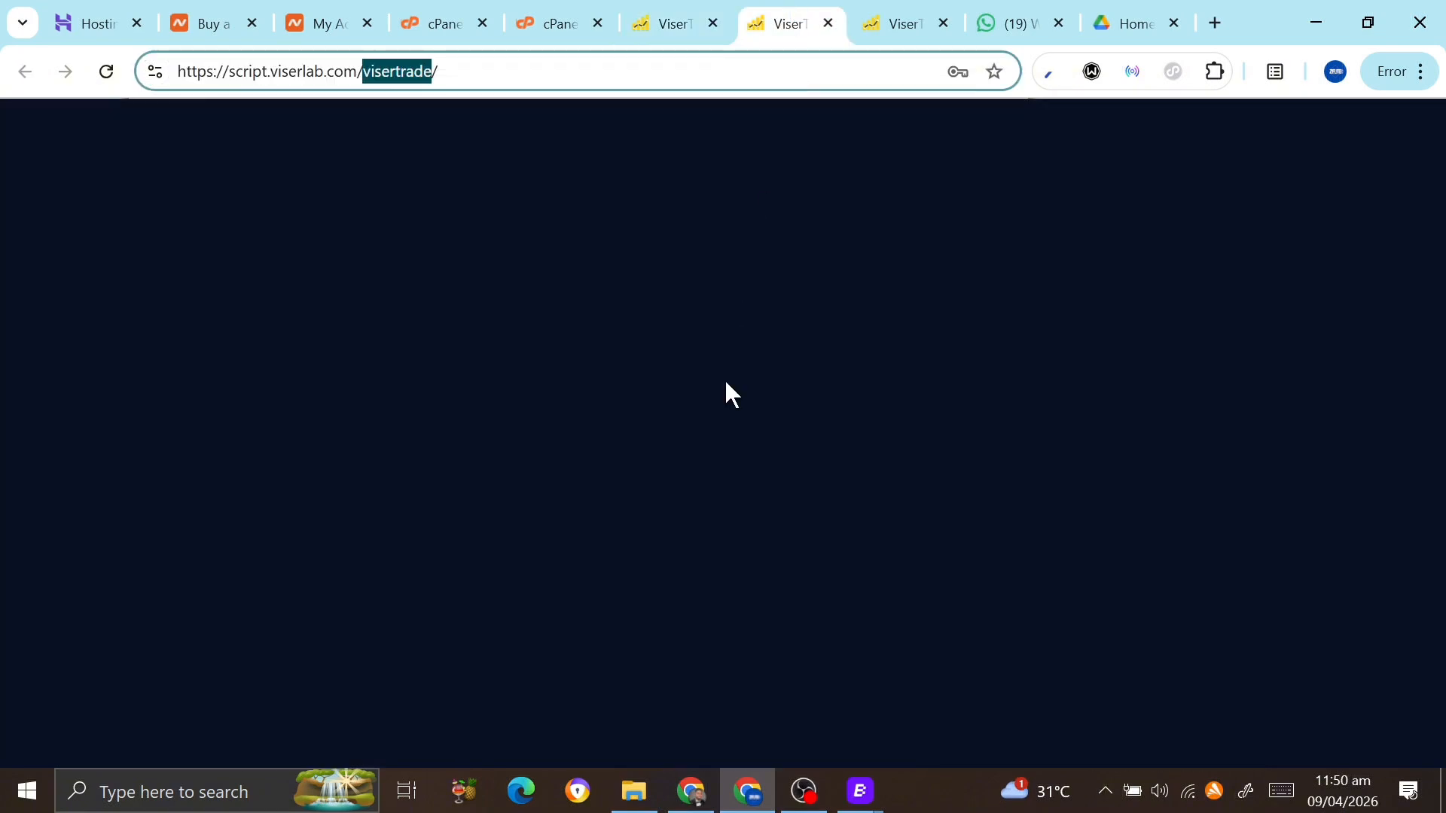
{"action": "scroll", "coordinate": [724, 394], "scroll_direction": "down", "scroll_amount": 15}
{"action": "scroll", "coordinate": [716, 421], "scroll_direction": "up", "scroll_amount": 15}
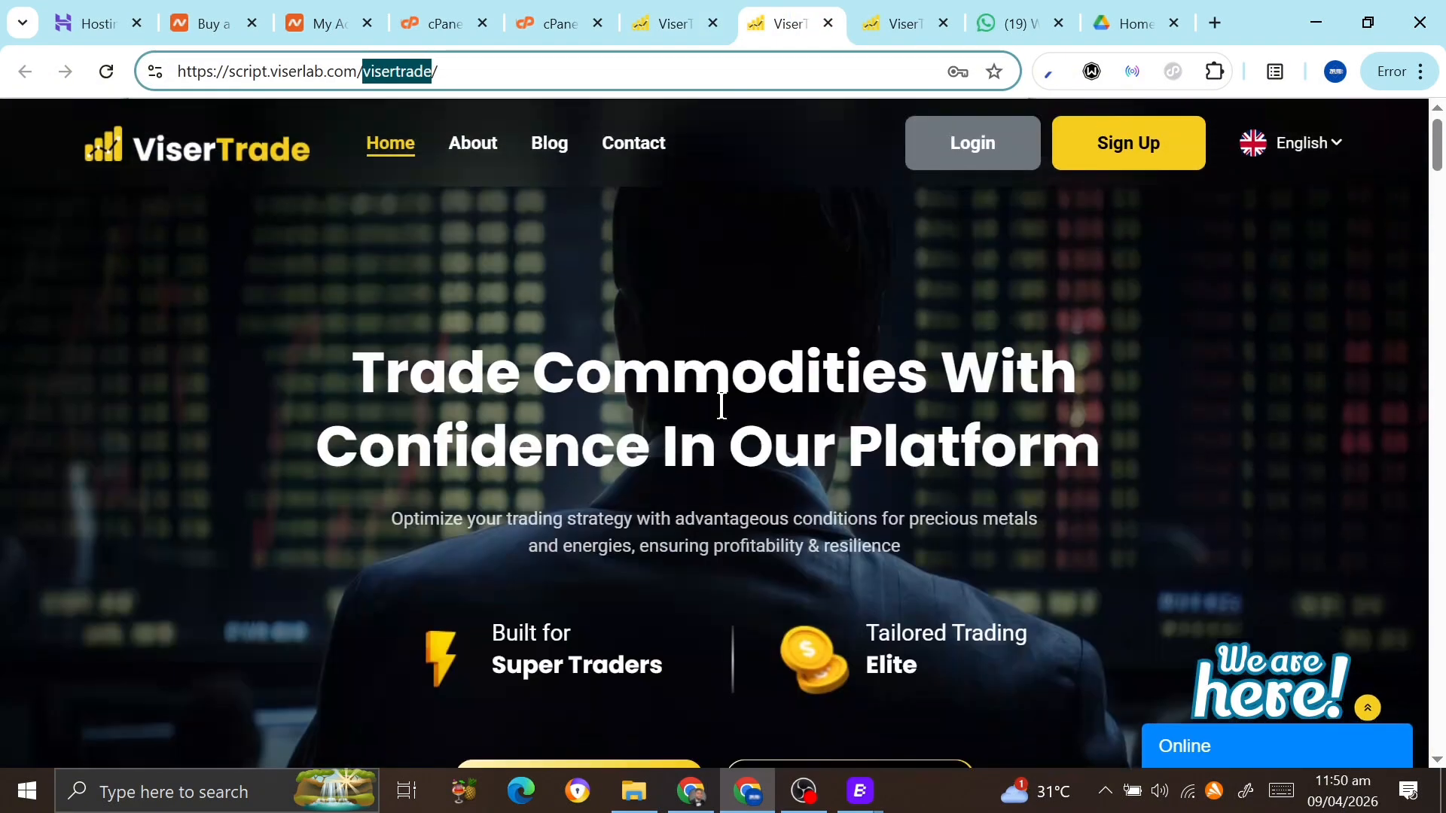
{"action": "left_click", "coordinate": [697, 13]}
{"action": "scroll", "coordinate": [619, 532], "scroll_direction": "up", "scroll_amount": 5}
{"action": "scroll", "coordinate": [622, 534], "scroll_direction": "up", "scroll_amount": 15}
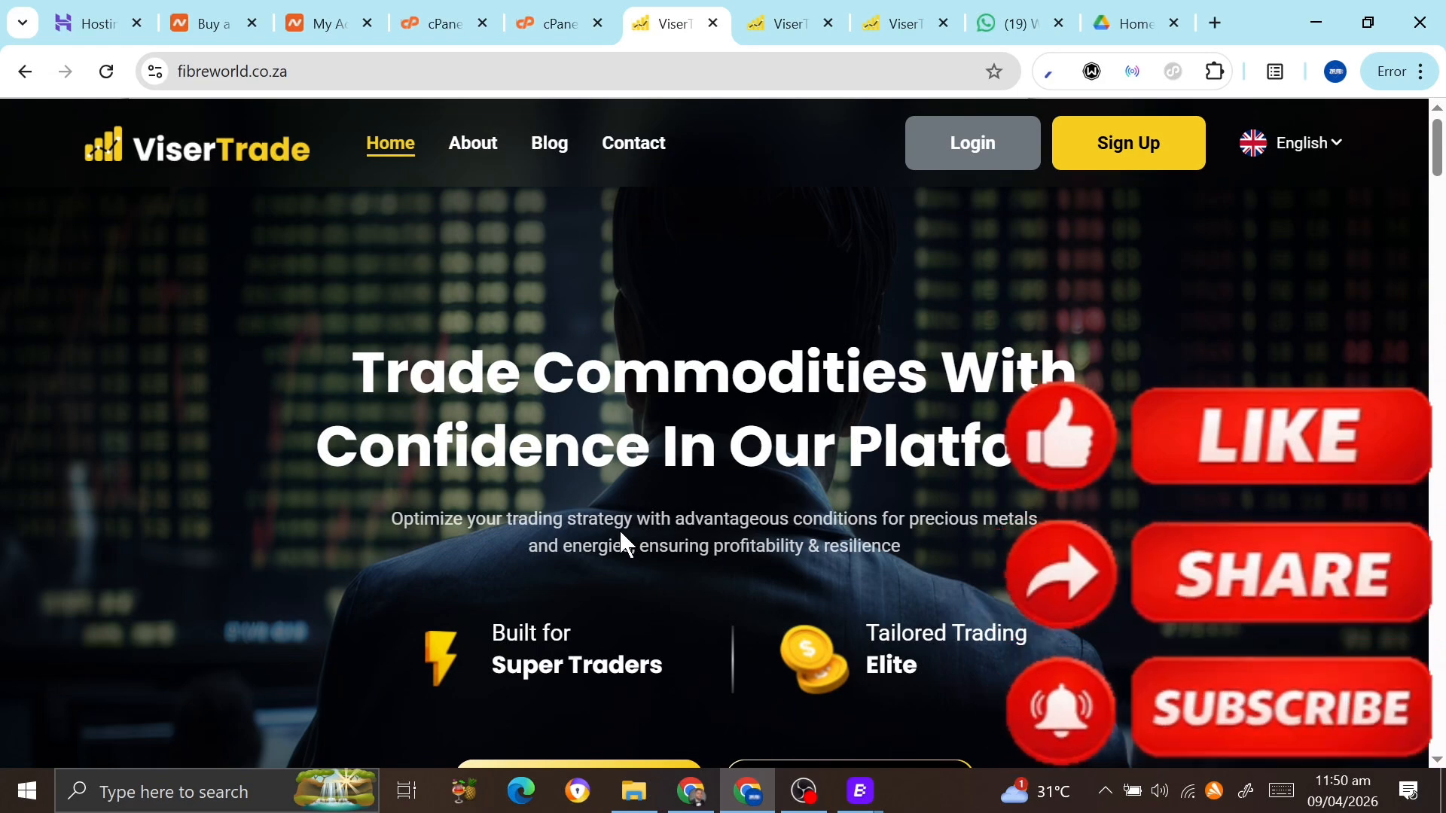
{"action": "scroll", "coordinate": [622, 535], "scroll_direction": "down", "scroll_amount": 15}
{"action": "scroll", "coordinate": [621, 534], "scroll_direction": "down", "scroll_amount": 10}
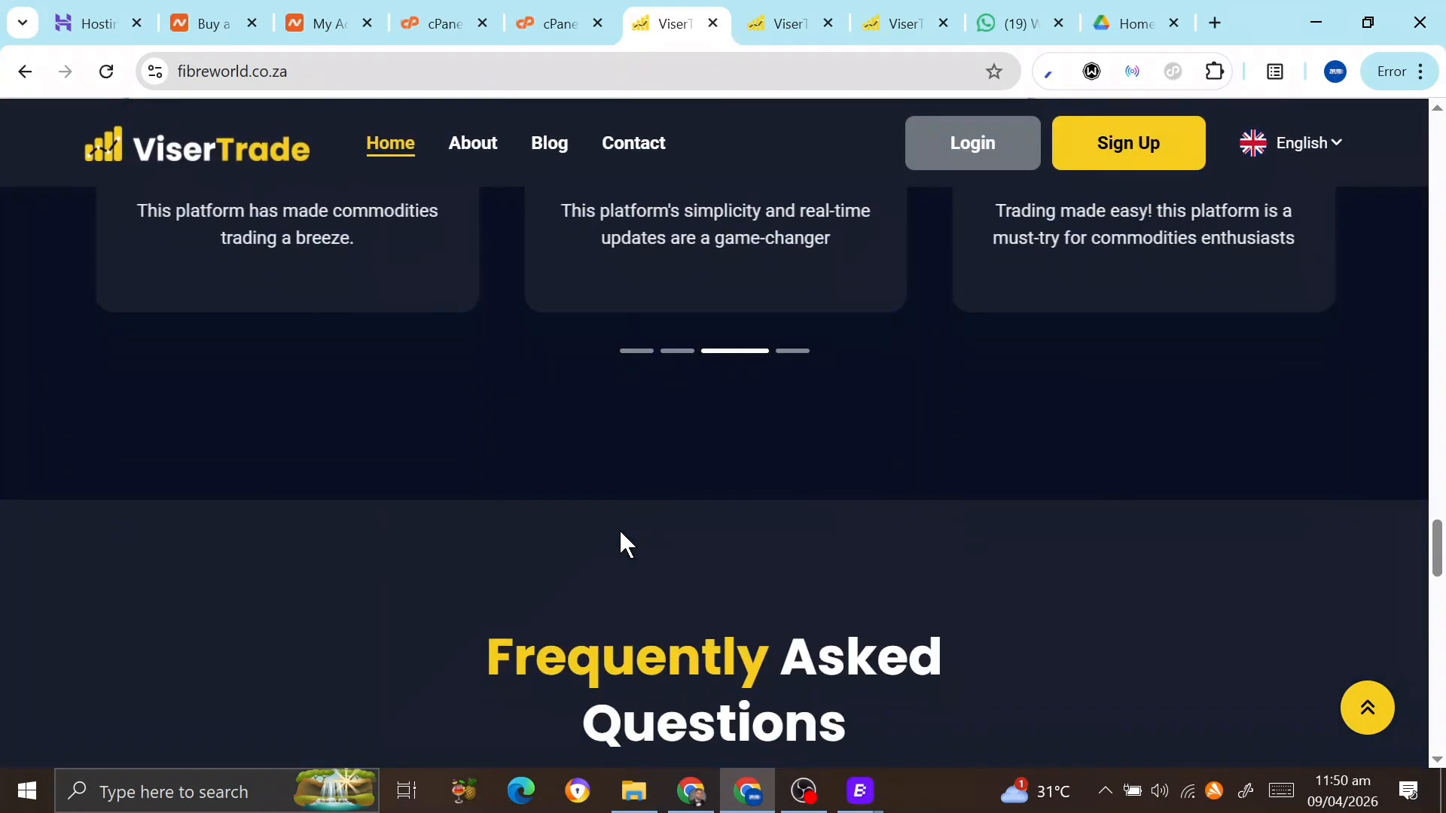
{"action": "scroll", "coordinate": [621, 534], "scroll_direction": "up", "scroll_amount": 8}
{"action": "scroll", "coordinate": [621, 534], "scroll_direction": "up", "scroll_amount": 1}
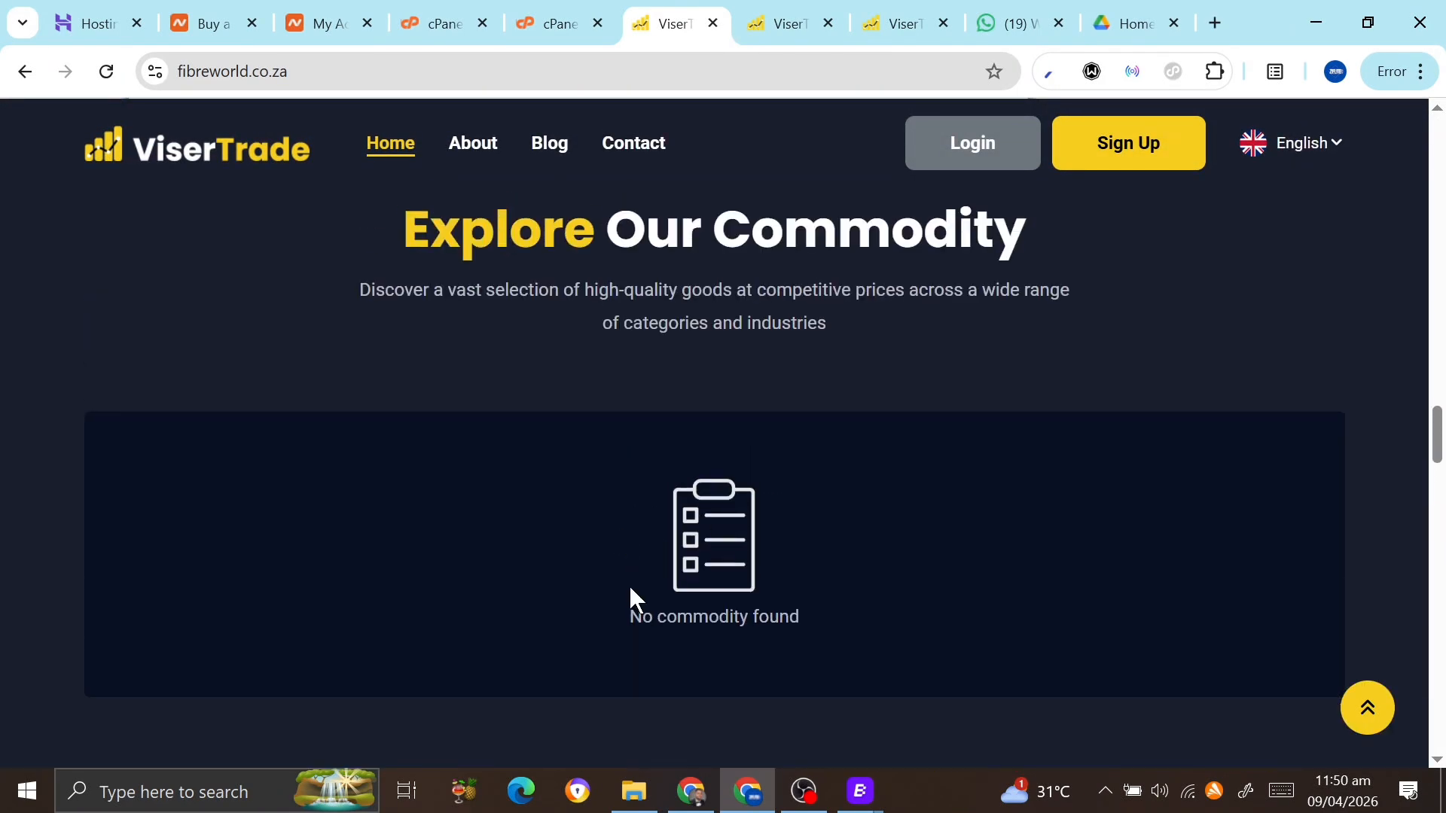
{"action": "scroll", "coordinate": [608, 542], "scroll_direction": "up", "scroll_amount": 3}
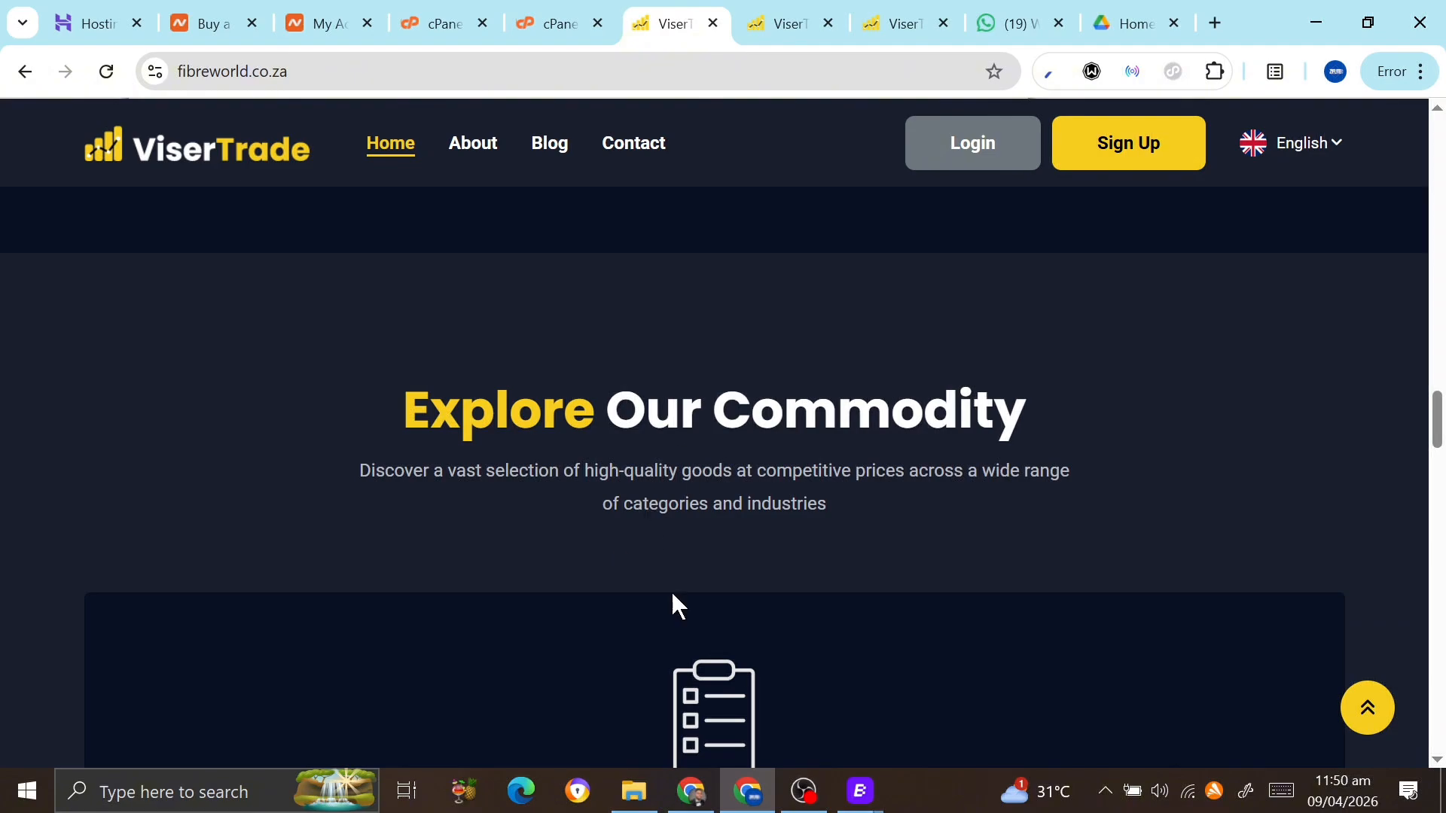
{"action": "left_click", "coordinate": [759, 11]}
{"action": "scroll", "coordinate": [636, 583], "scroll_direction": "down", "scroll_amount": 20}
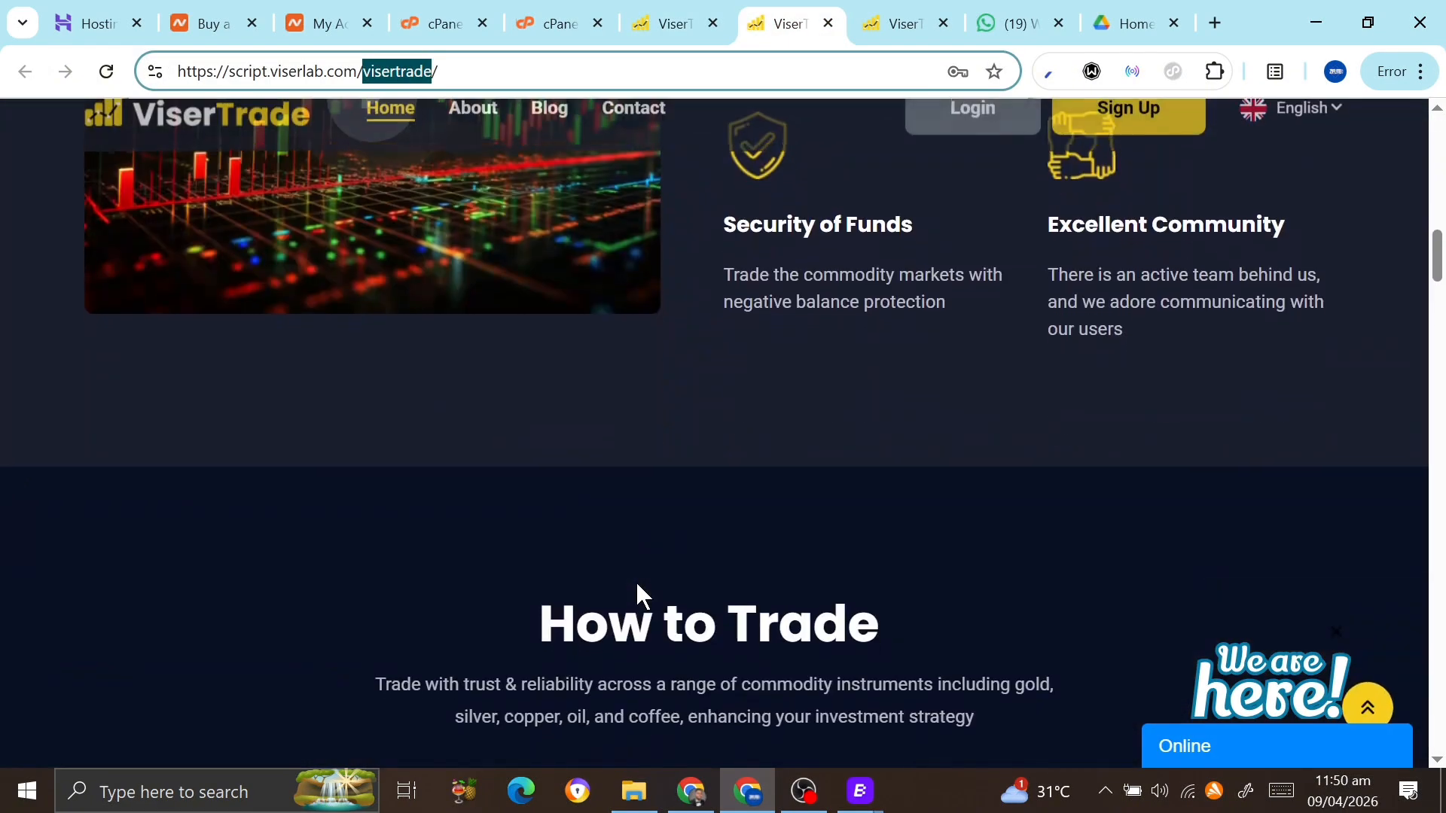
Open the new site's admin login page by editing its address
{"action": "scroll", "coordinate": [637, 595], "scroll_direction": "up", "scroll_amount": 20}
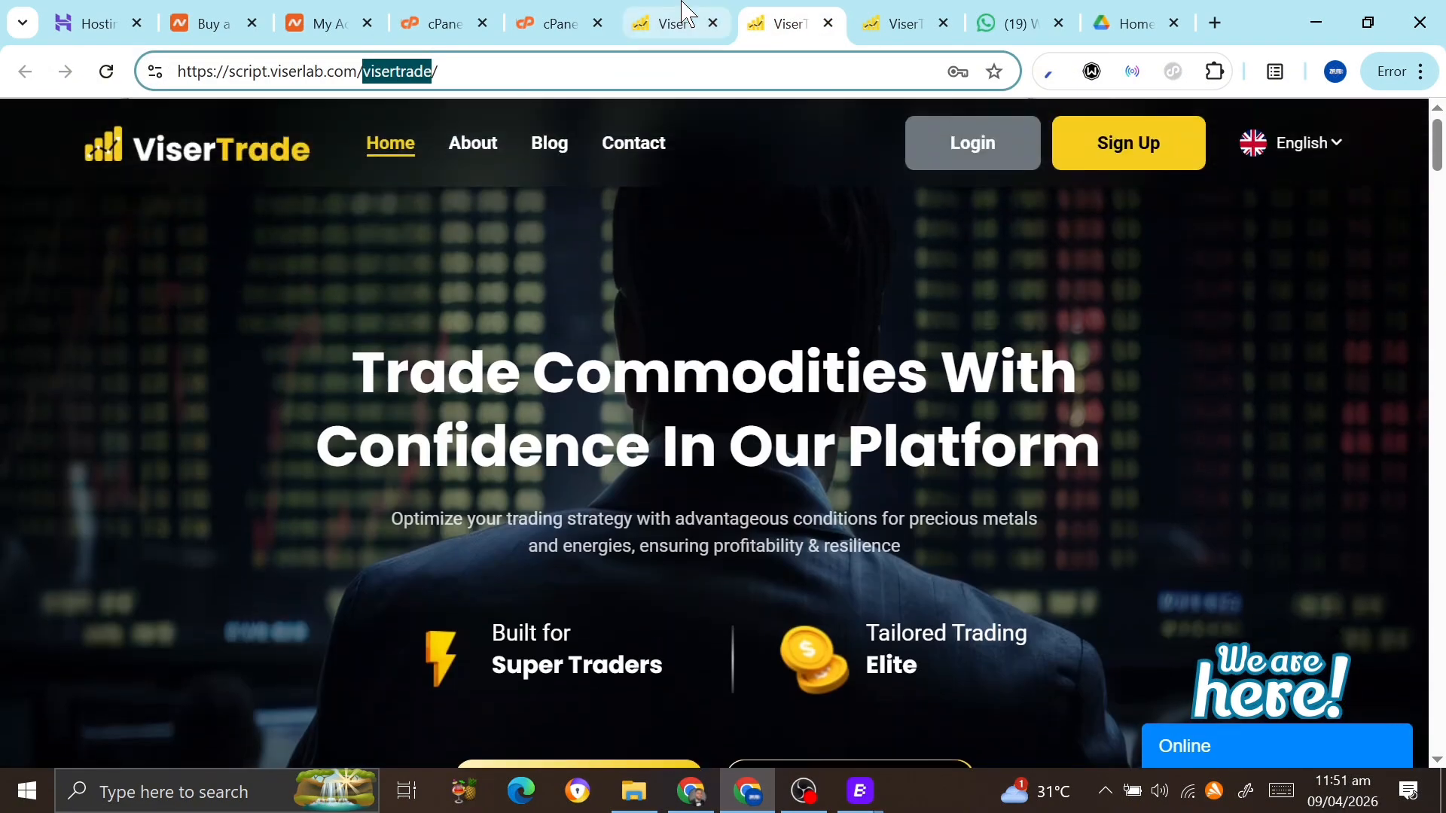
{"action": "left_click", "coordinate": [687, 17]}
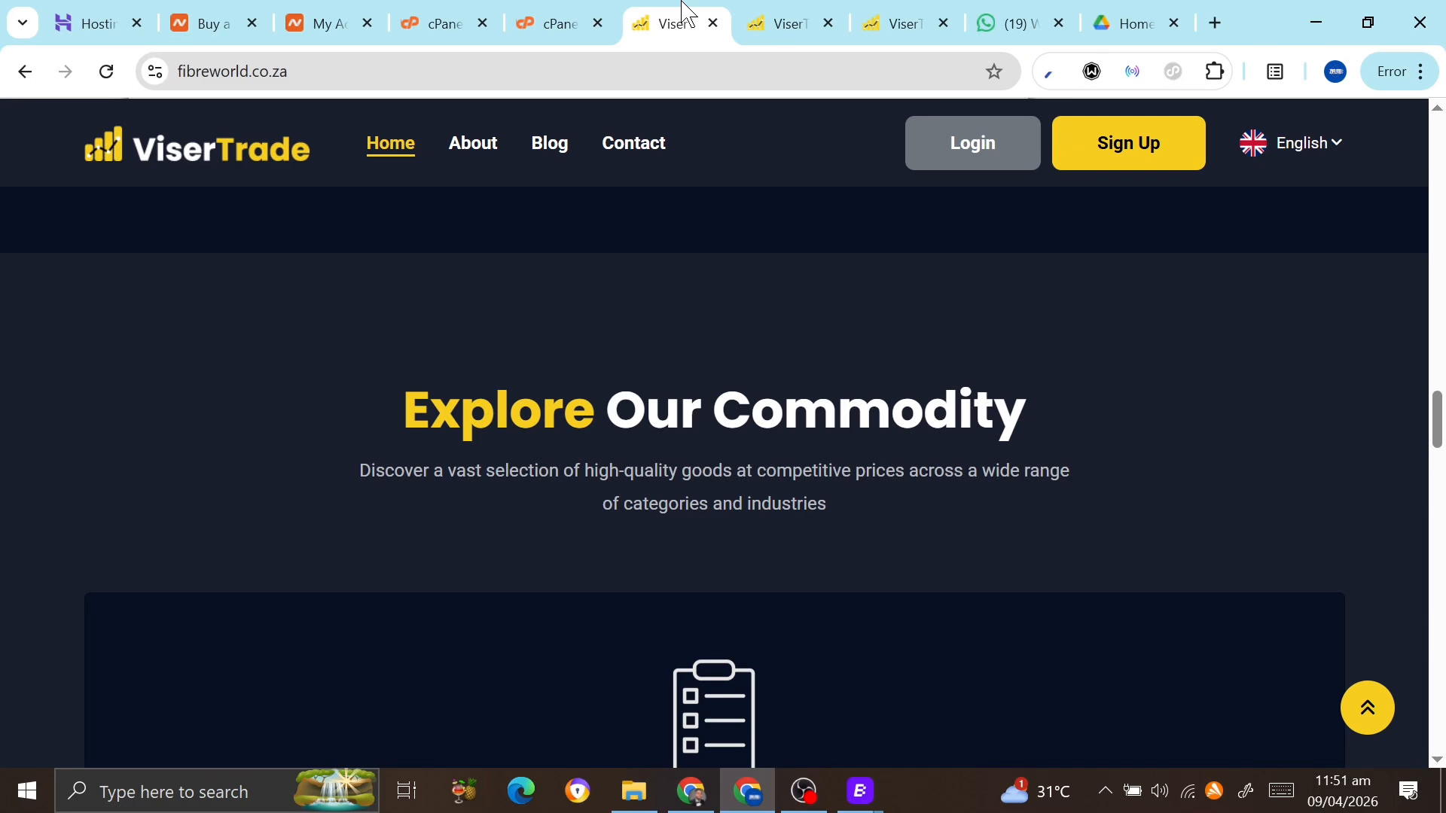
{"action": "left_click", "coordinate": [445, 63]}
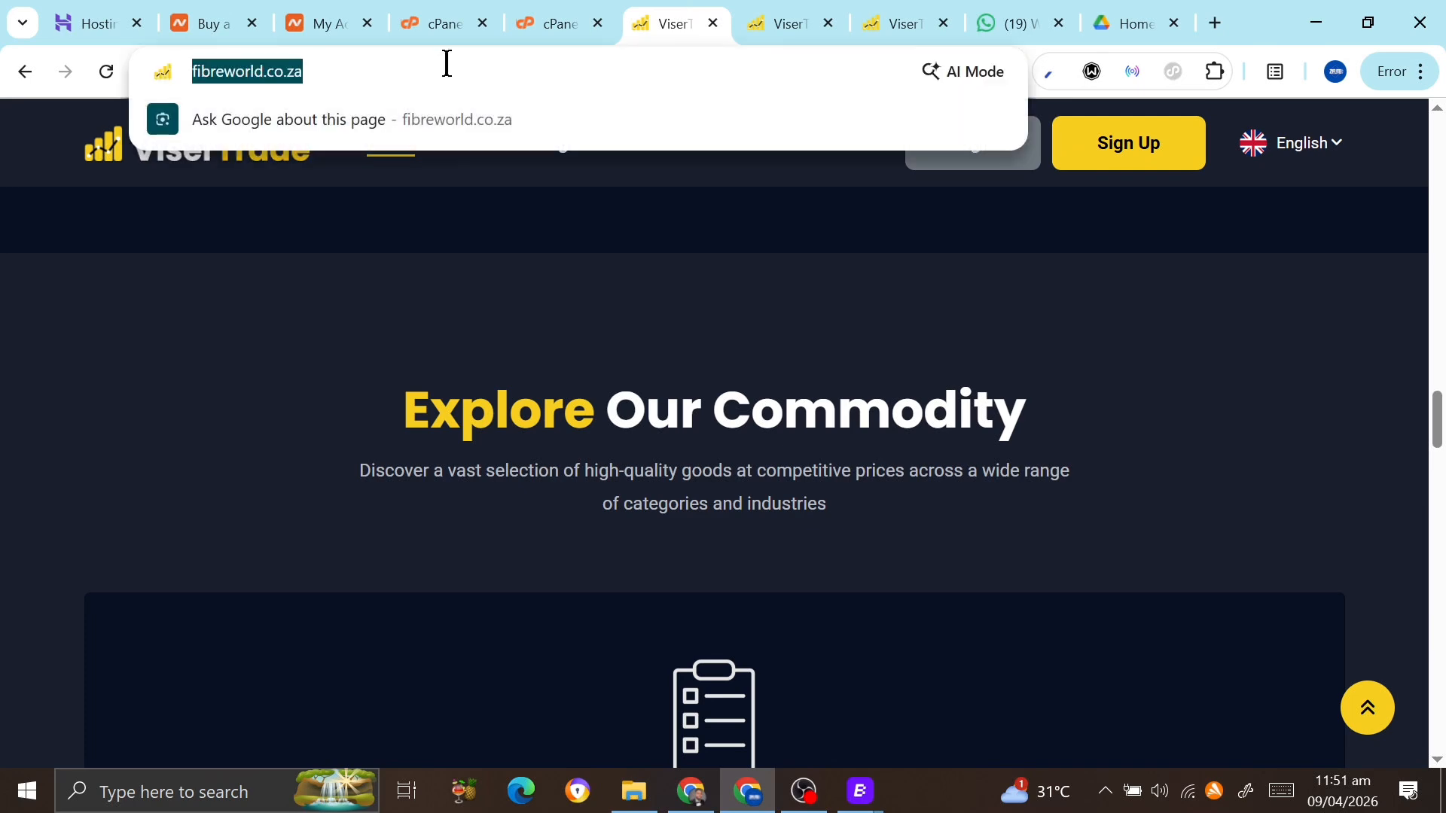
{"action": "left_click", "coordinate": [386, 75]}
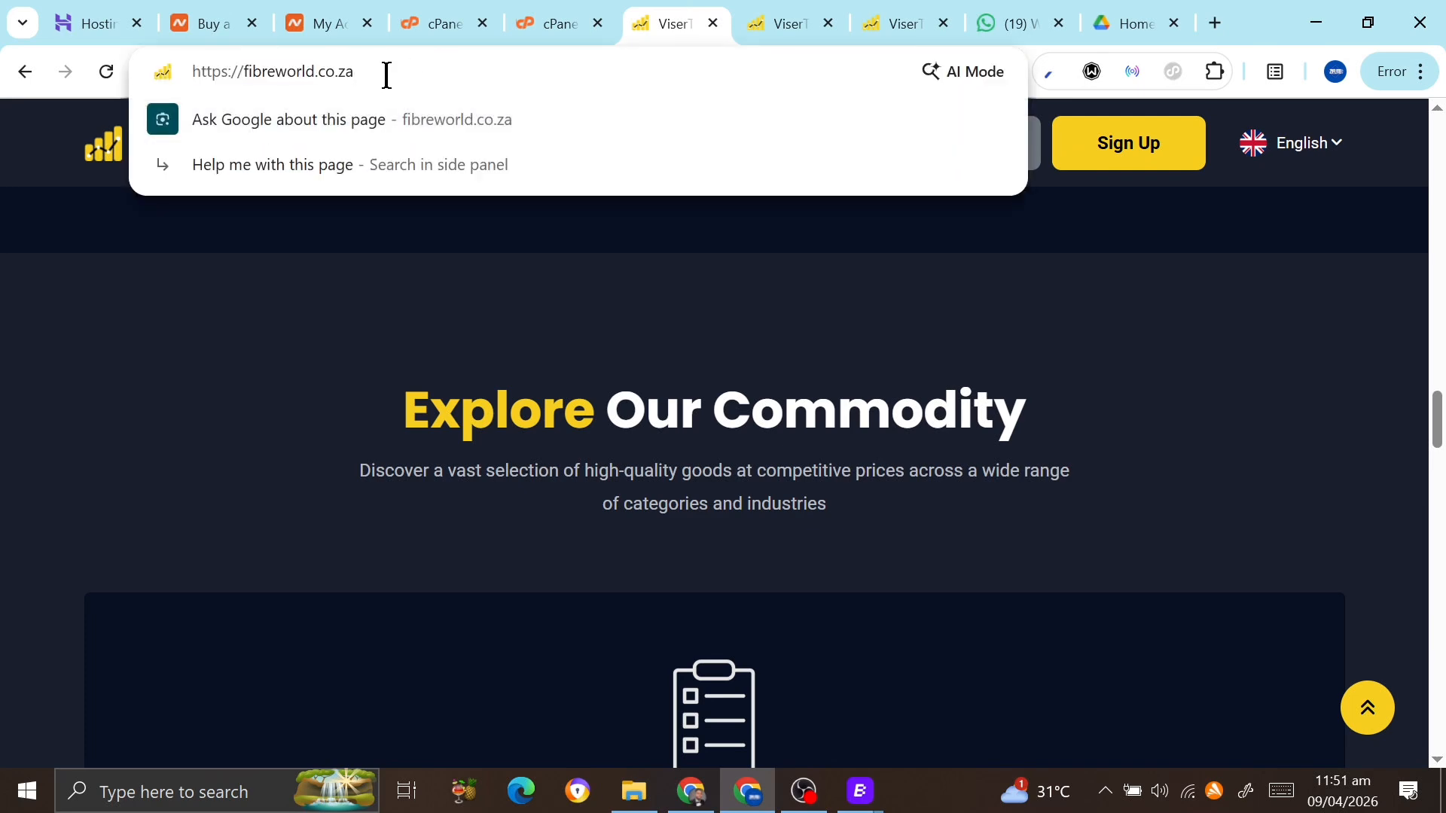
{"action": "type", "text": "/"}
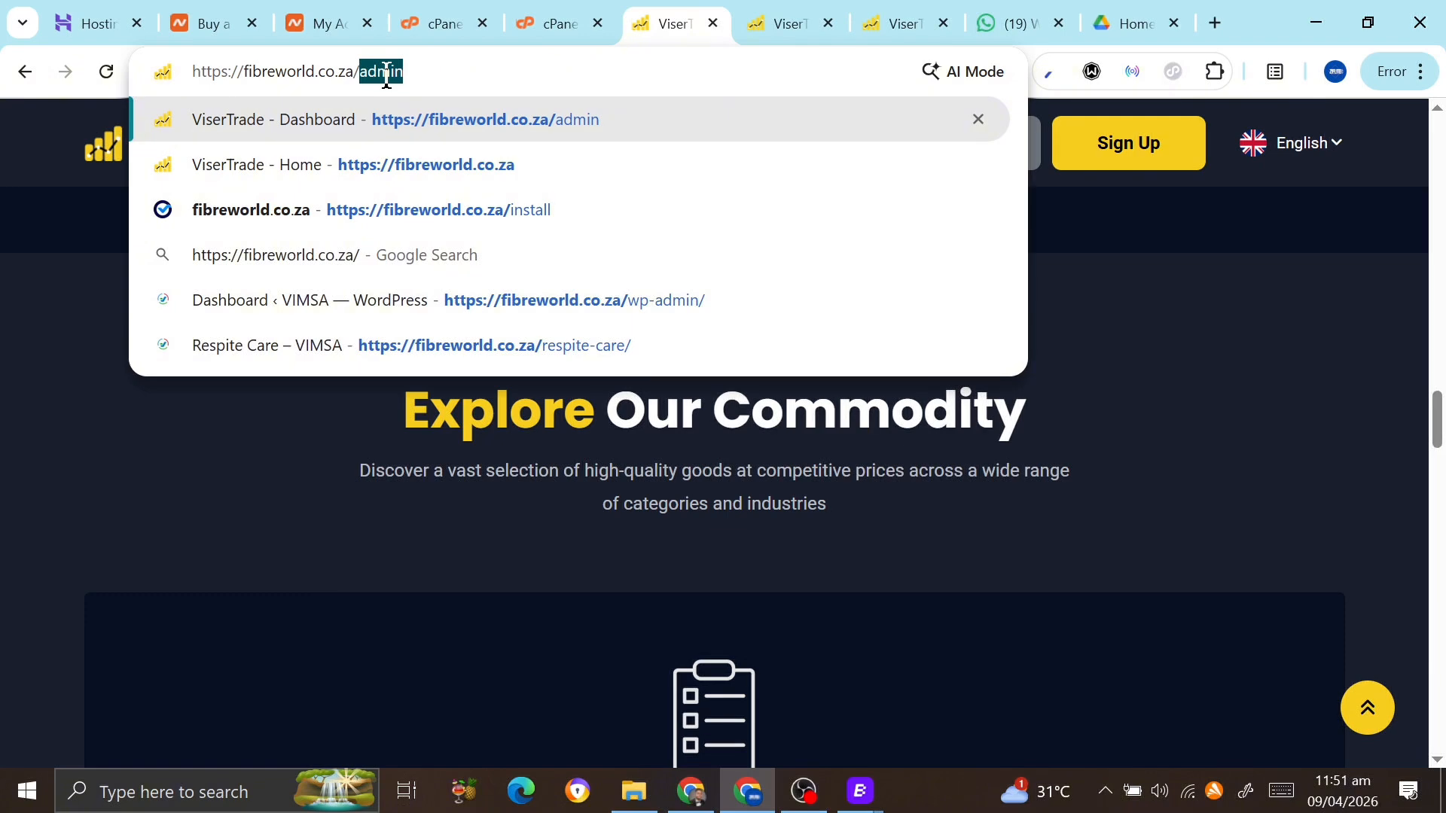
{"action": "key", "text": "Return"}
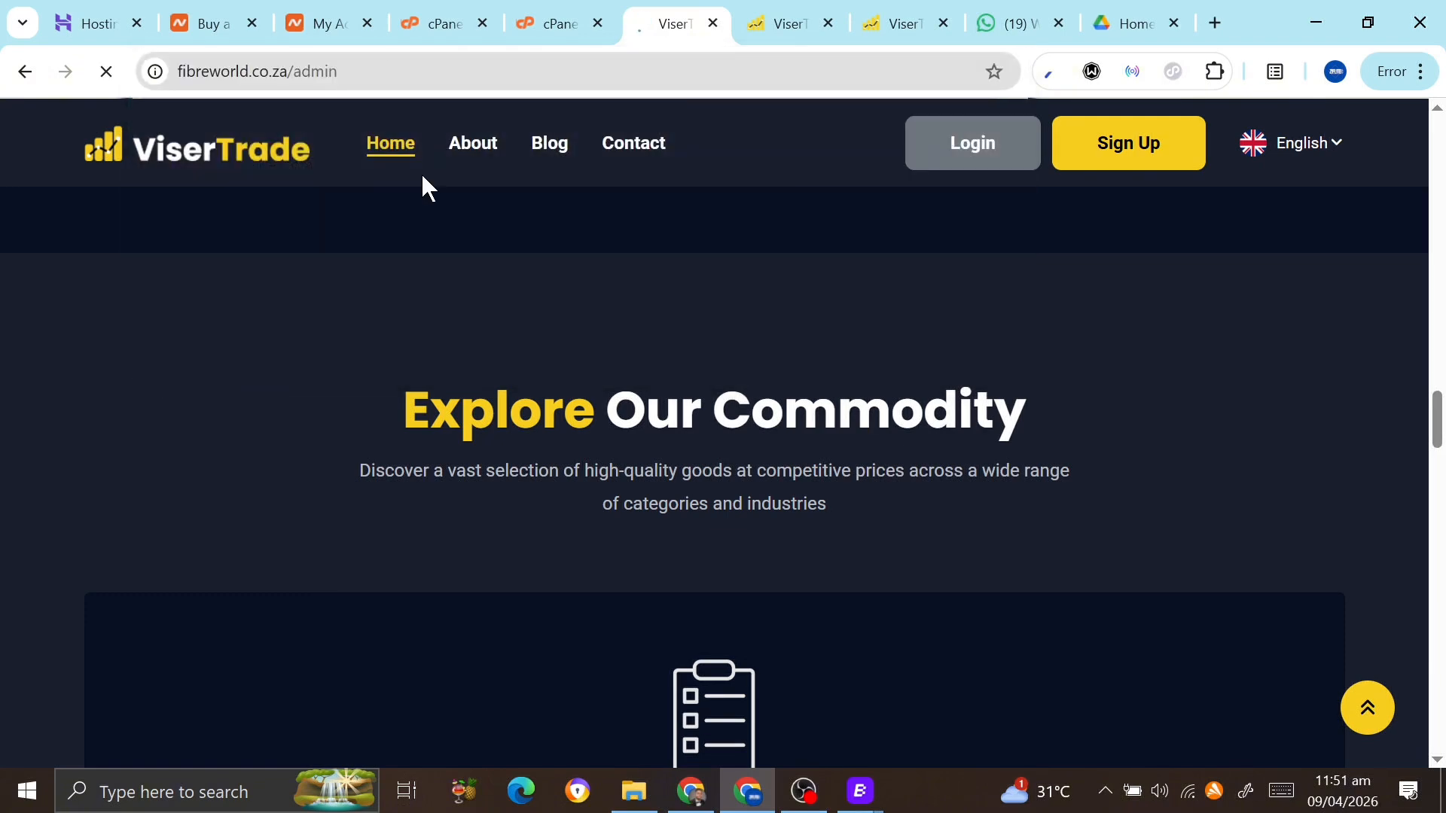
Log in with username admin and the admin password
{"action": "scroll", "coordinate": [635, 407], "scroll_direction": "down", "scroll_amount": 2}
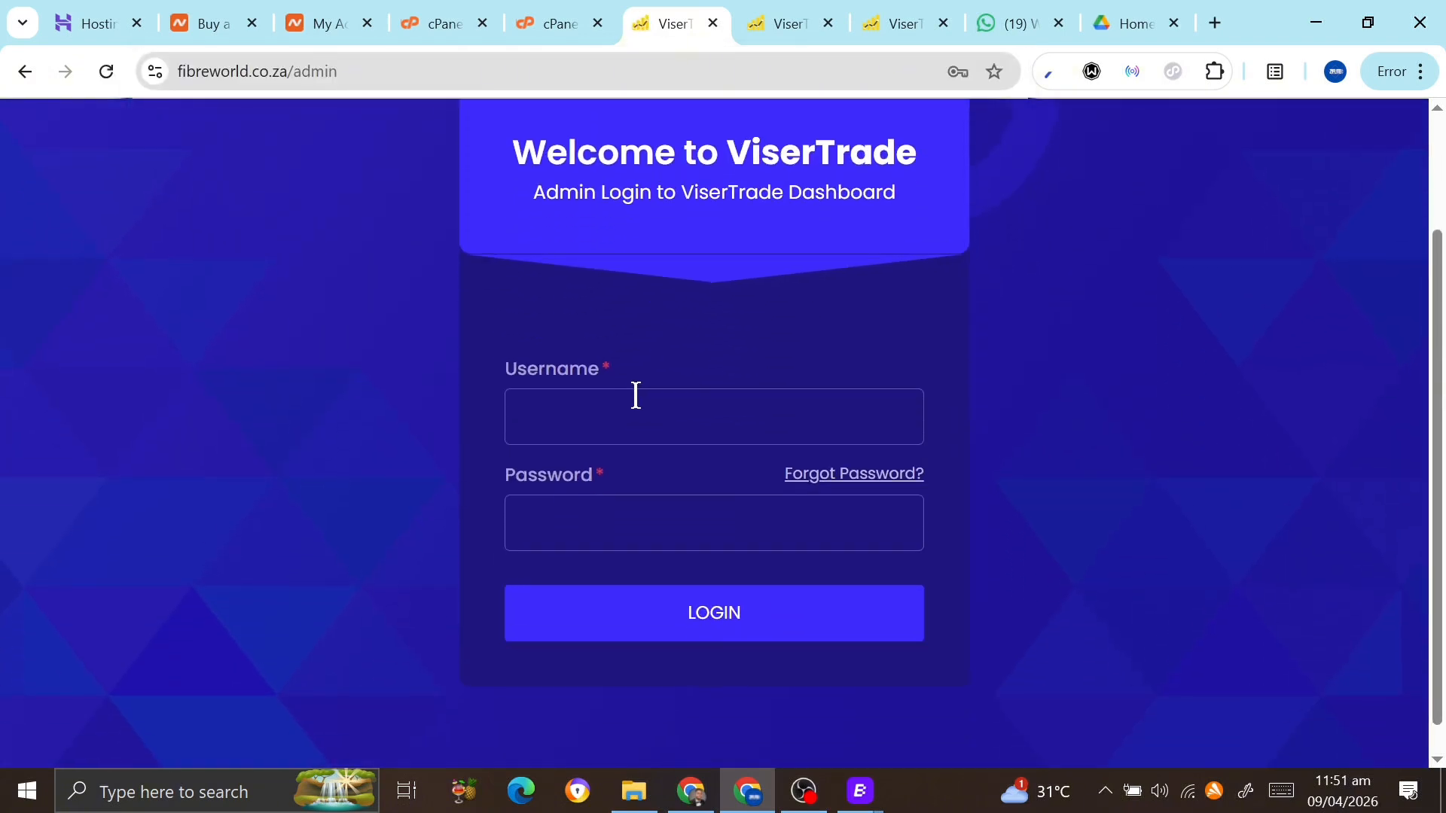
{"action": "left_click", "coordinate": [635, 395]}
{"action": "type", "text": "admin"}
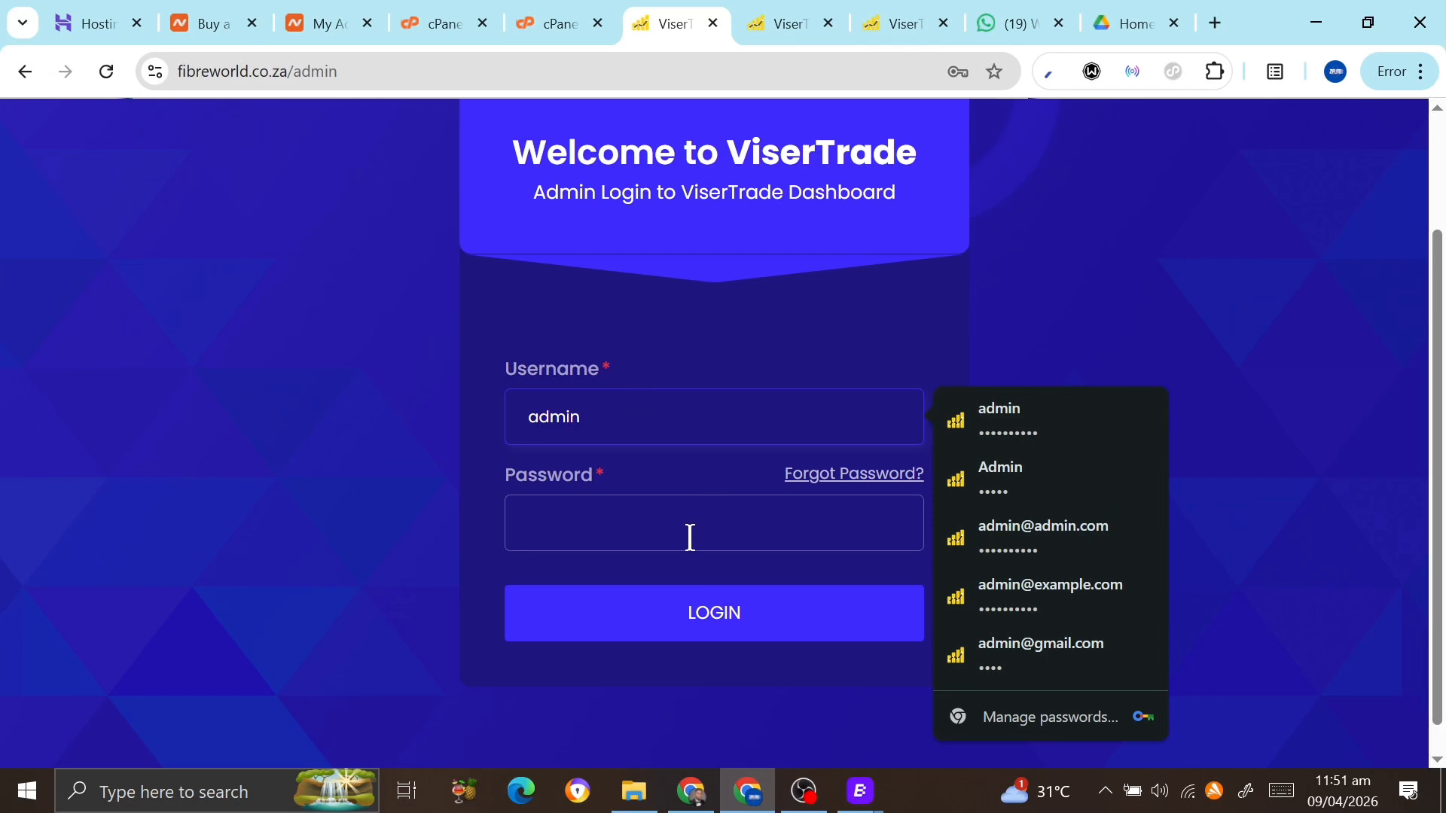
{"action": "left_click", "coordinate": [689, 537]}
{"action": "type", "text": "••••••••••"}
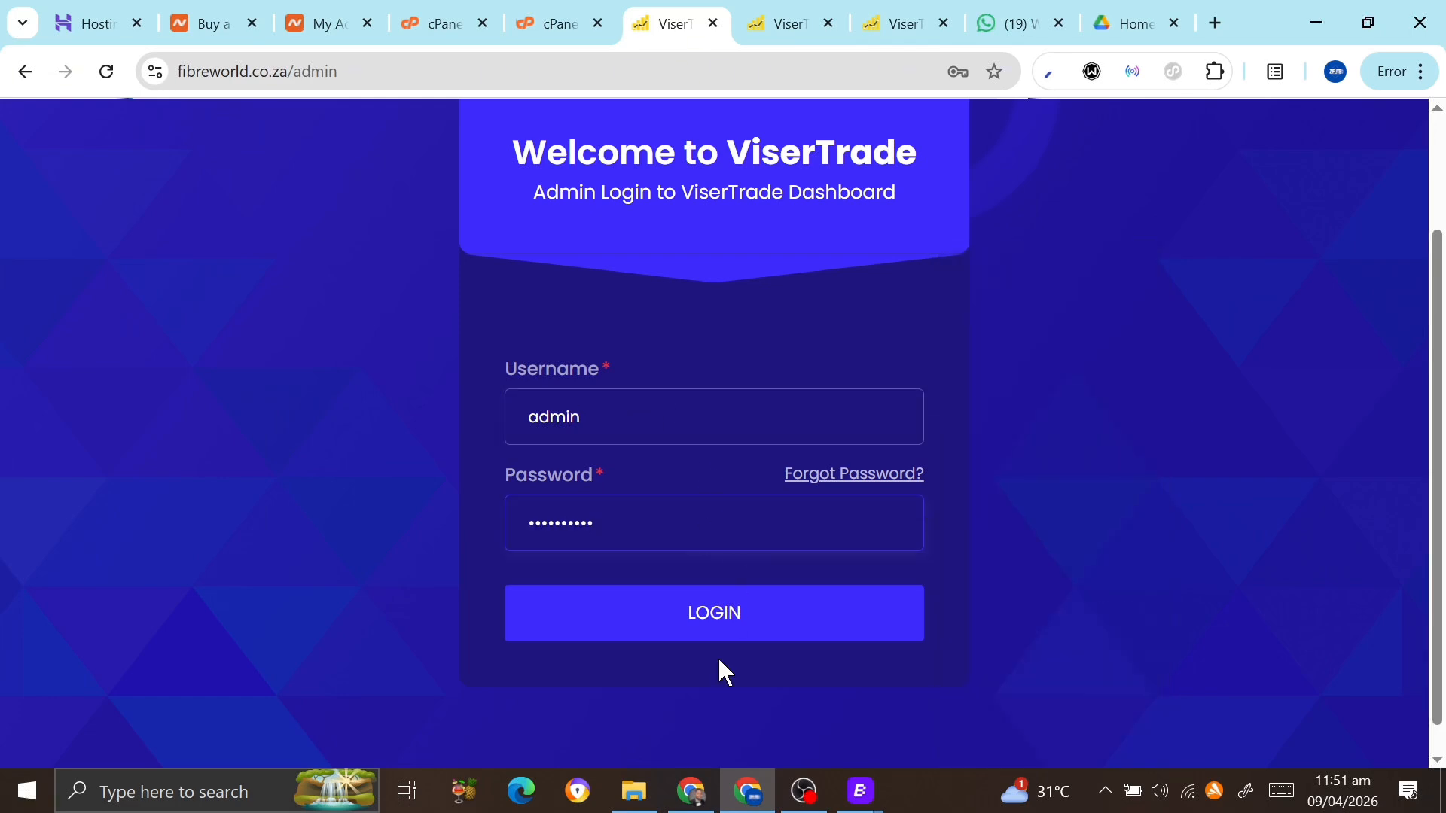
{"action": "left_click", "coordinate": [700, 621]}
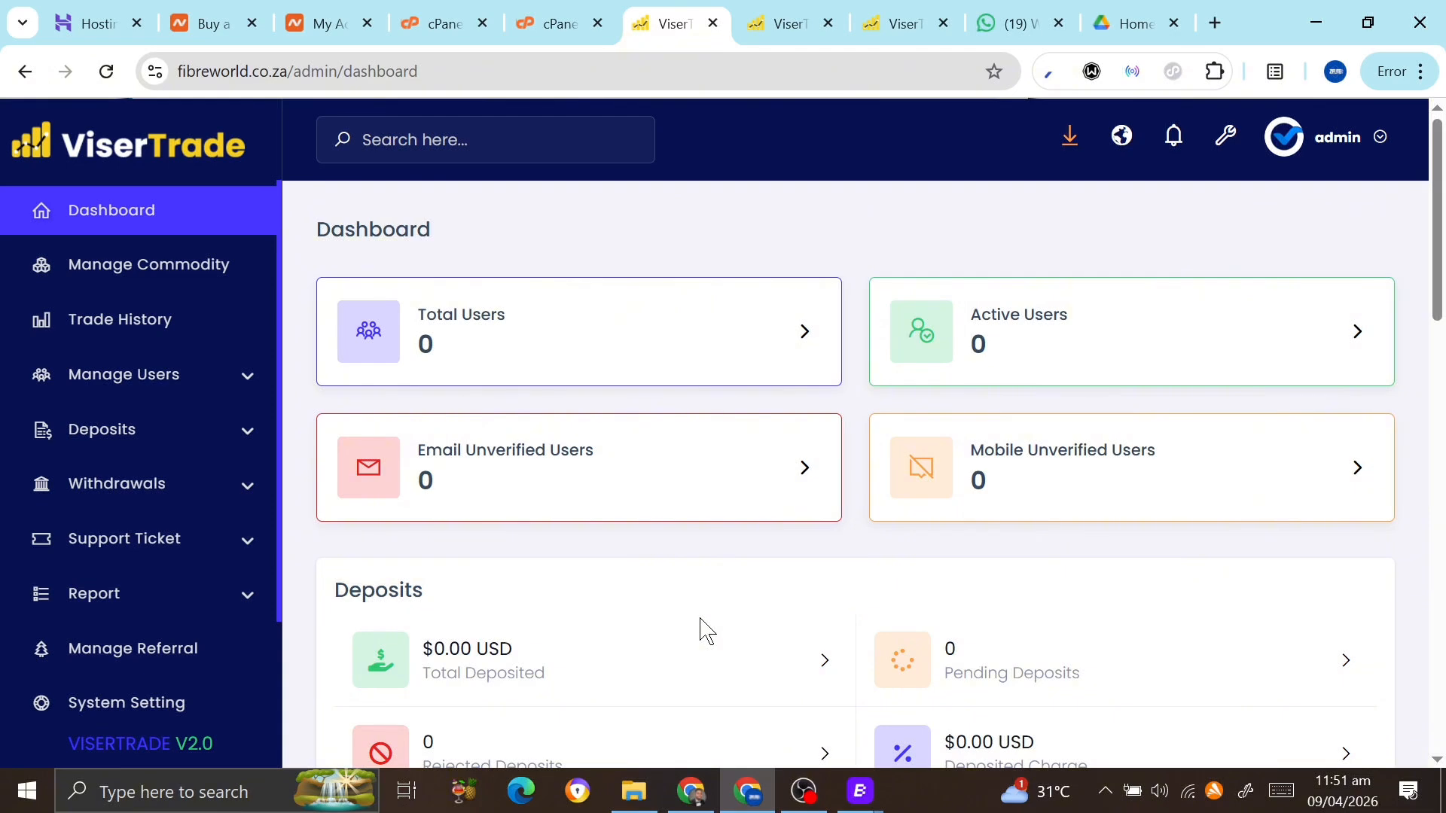
Close the two duplicate ViserTrade tabs and open the public website in a new tab
{"action": "left_click", "coordinate": [827, 23]}
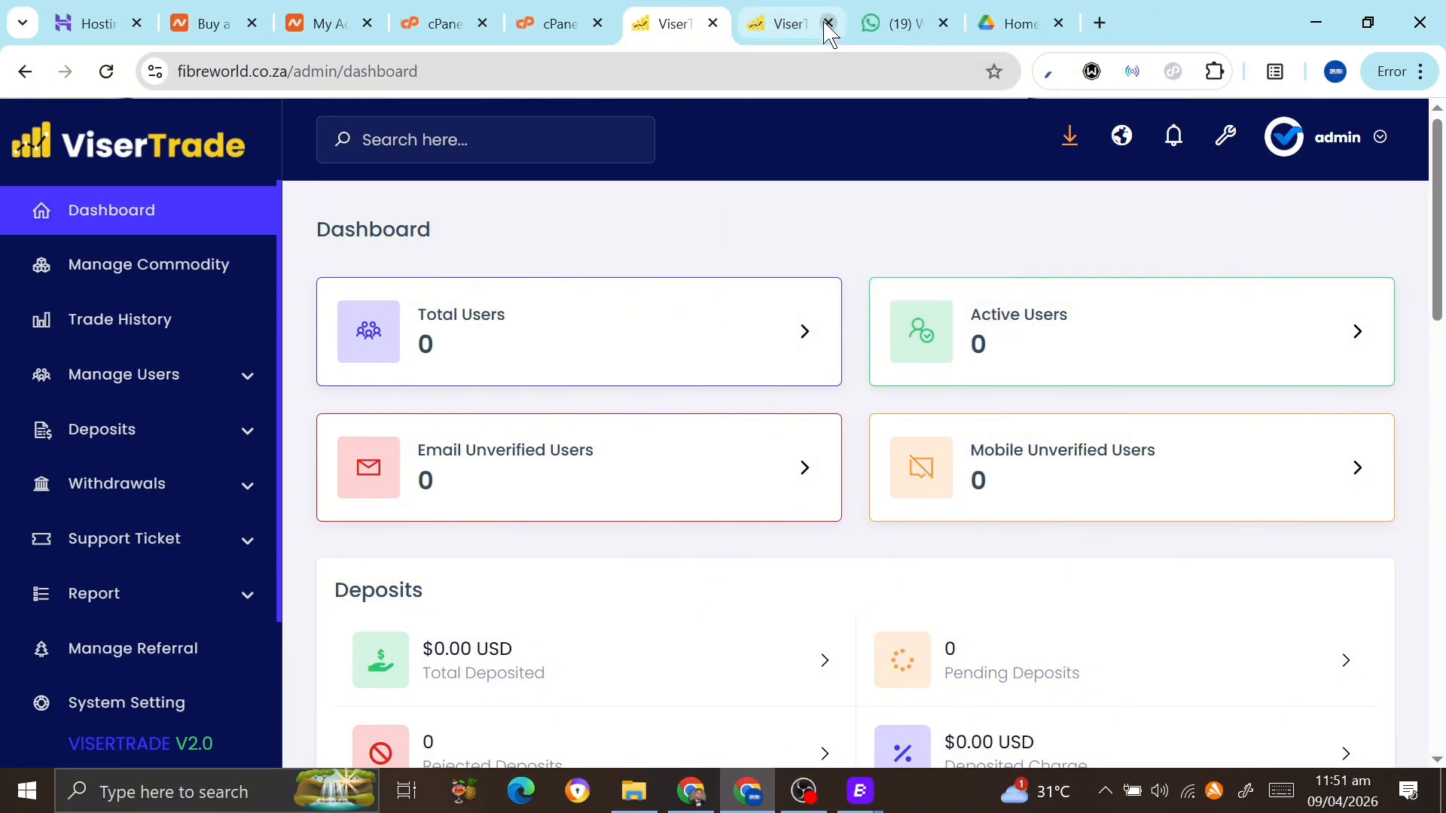
{"action": "left_click", "coordinate": [827, 24]}
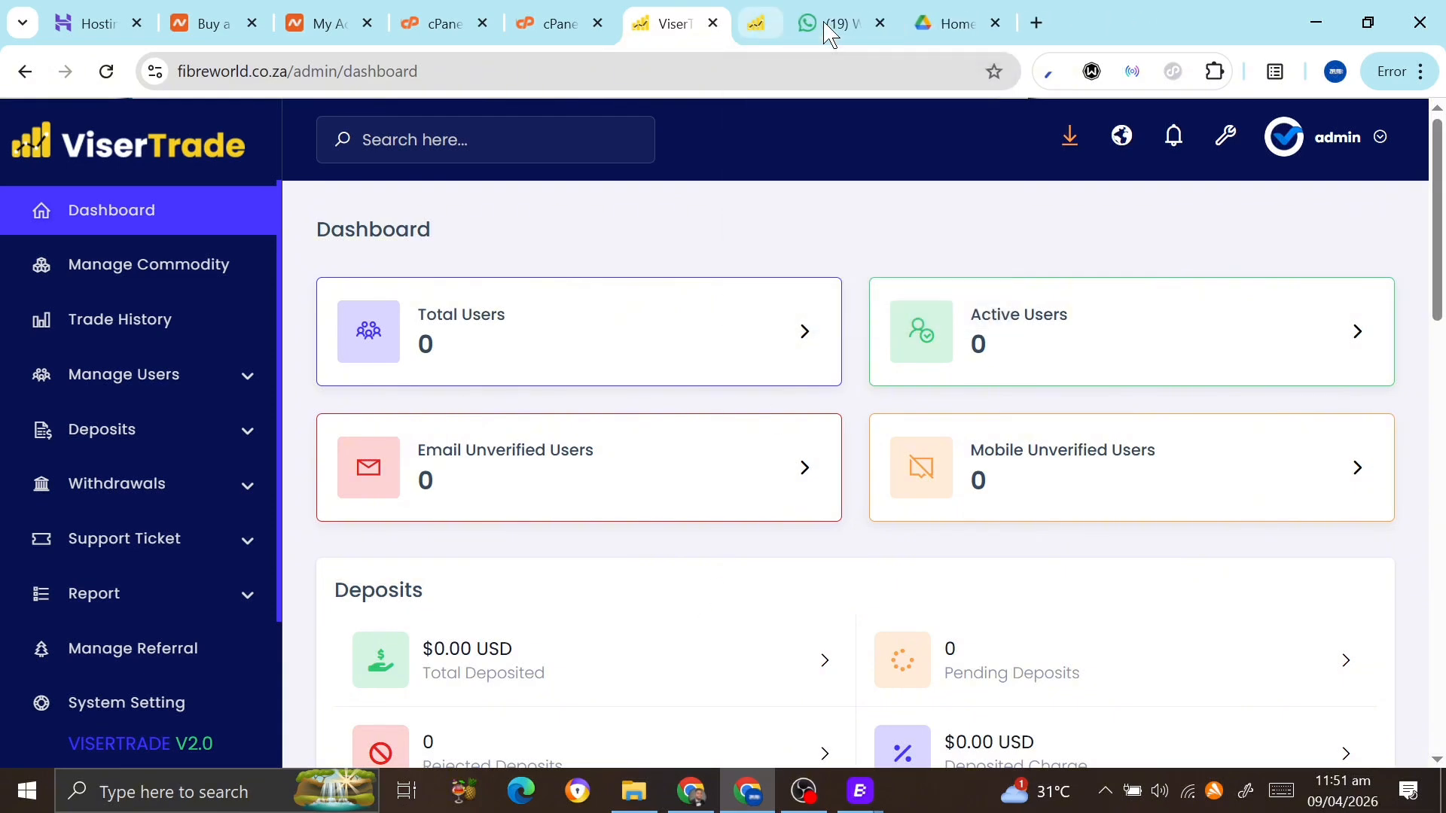
{"action": "left_click", "coordinate": [1122, 137]}
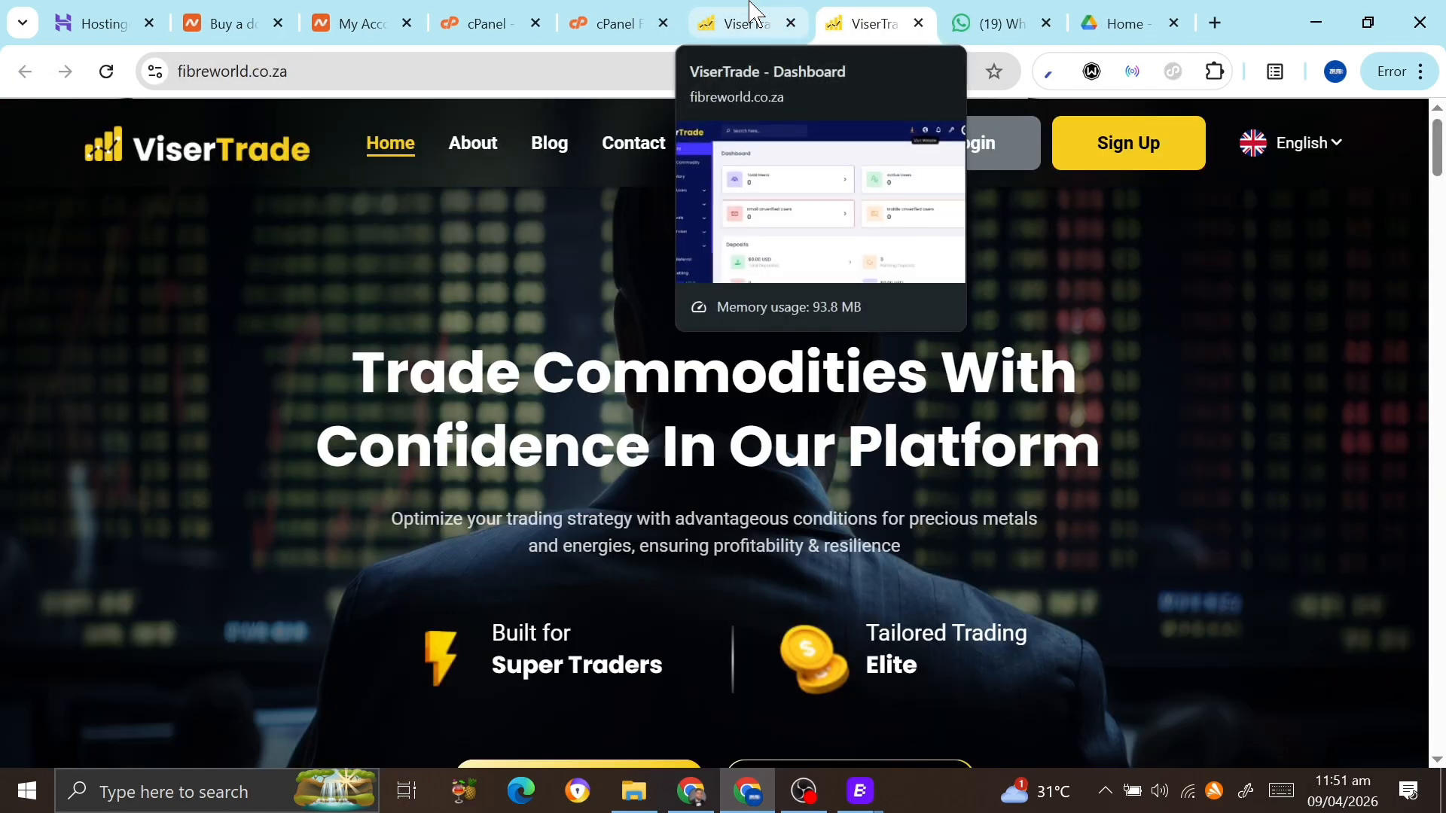
Open General Setting from System Setting in the admin dashboard
{"action": "left_click", "coordinate": [741, 23]}
{"action": "scroll", "coordinate": [201, 381], "scroll_direction": "down", "scroll_amount": 2}
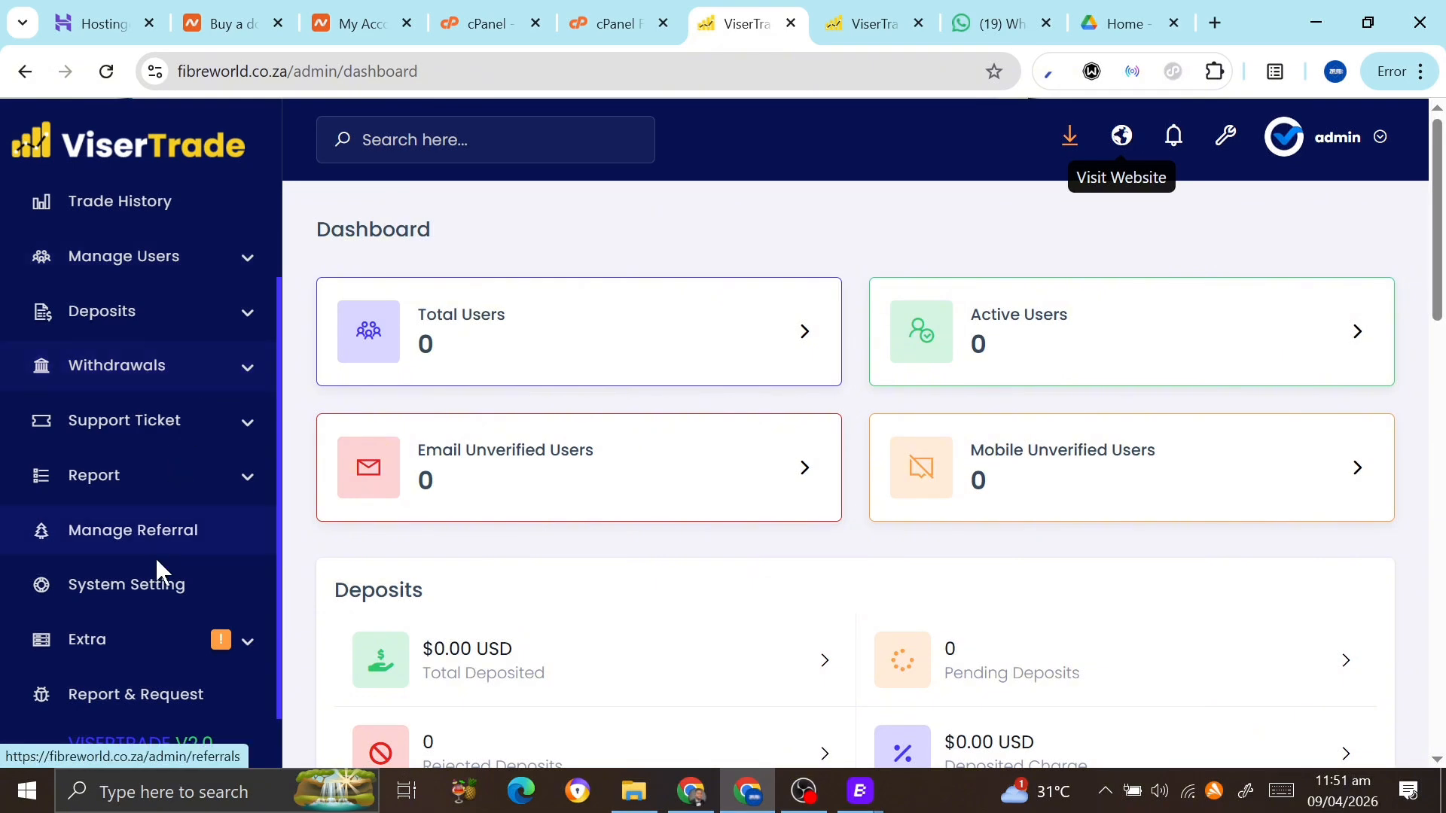
{"action": "left_click", "coordinate": [156, 596]}
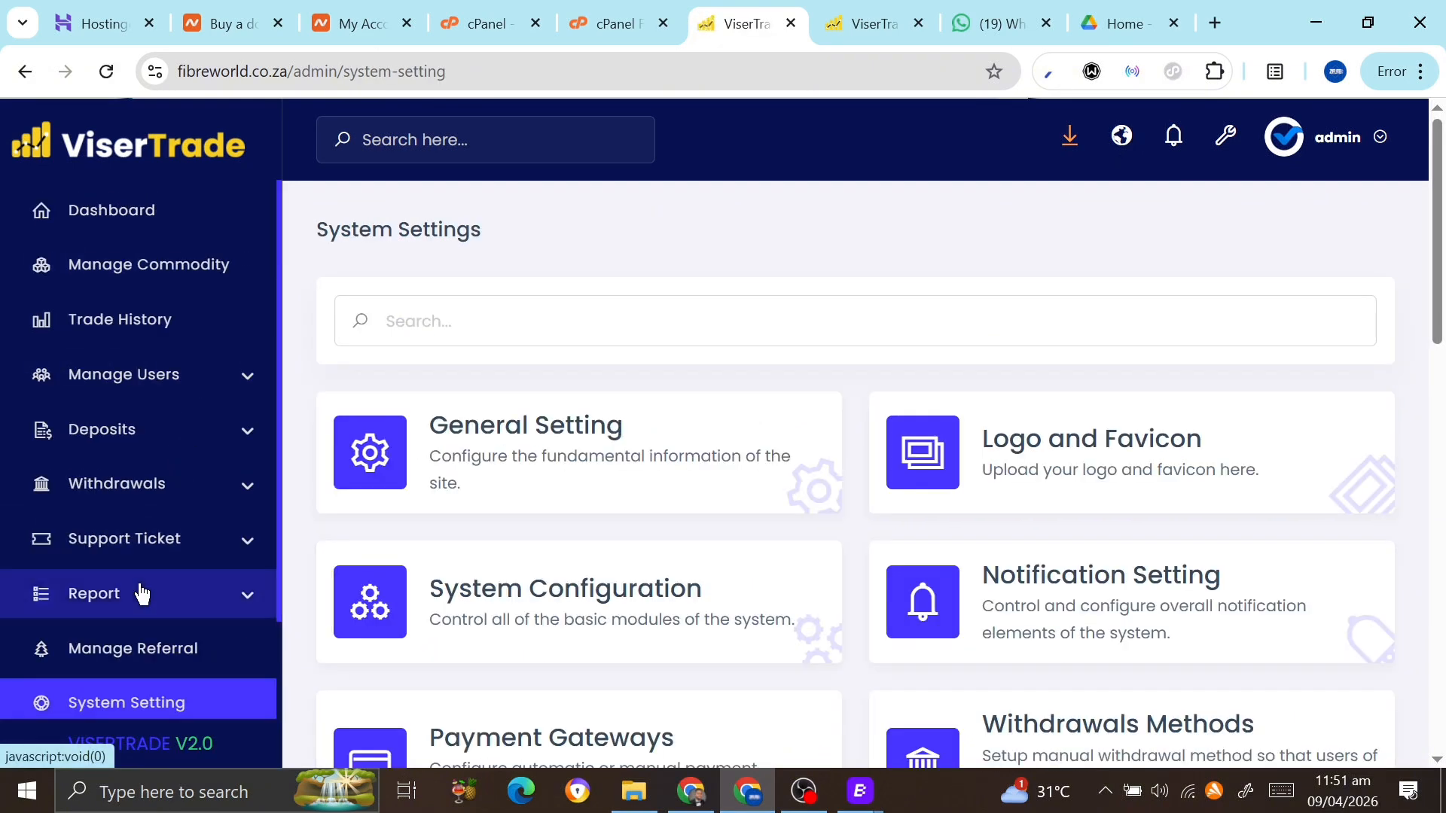
{"action": "left_click", "coordinate": [565, 471]}
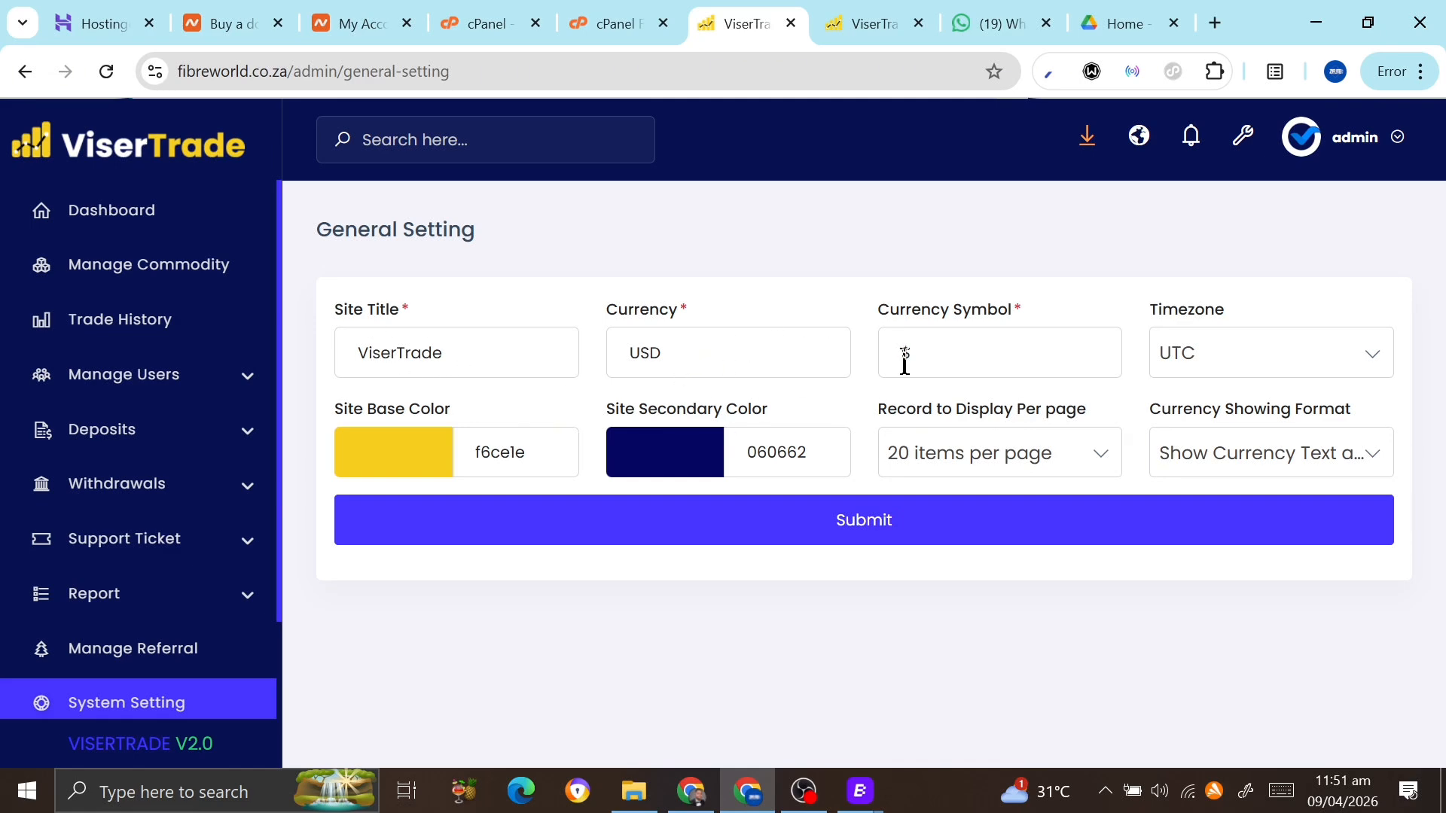
Browse the Timezone list and close it without changing, keeping UTC
{"action": "left_click", "coordinate": [1237, 362]}
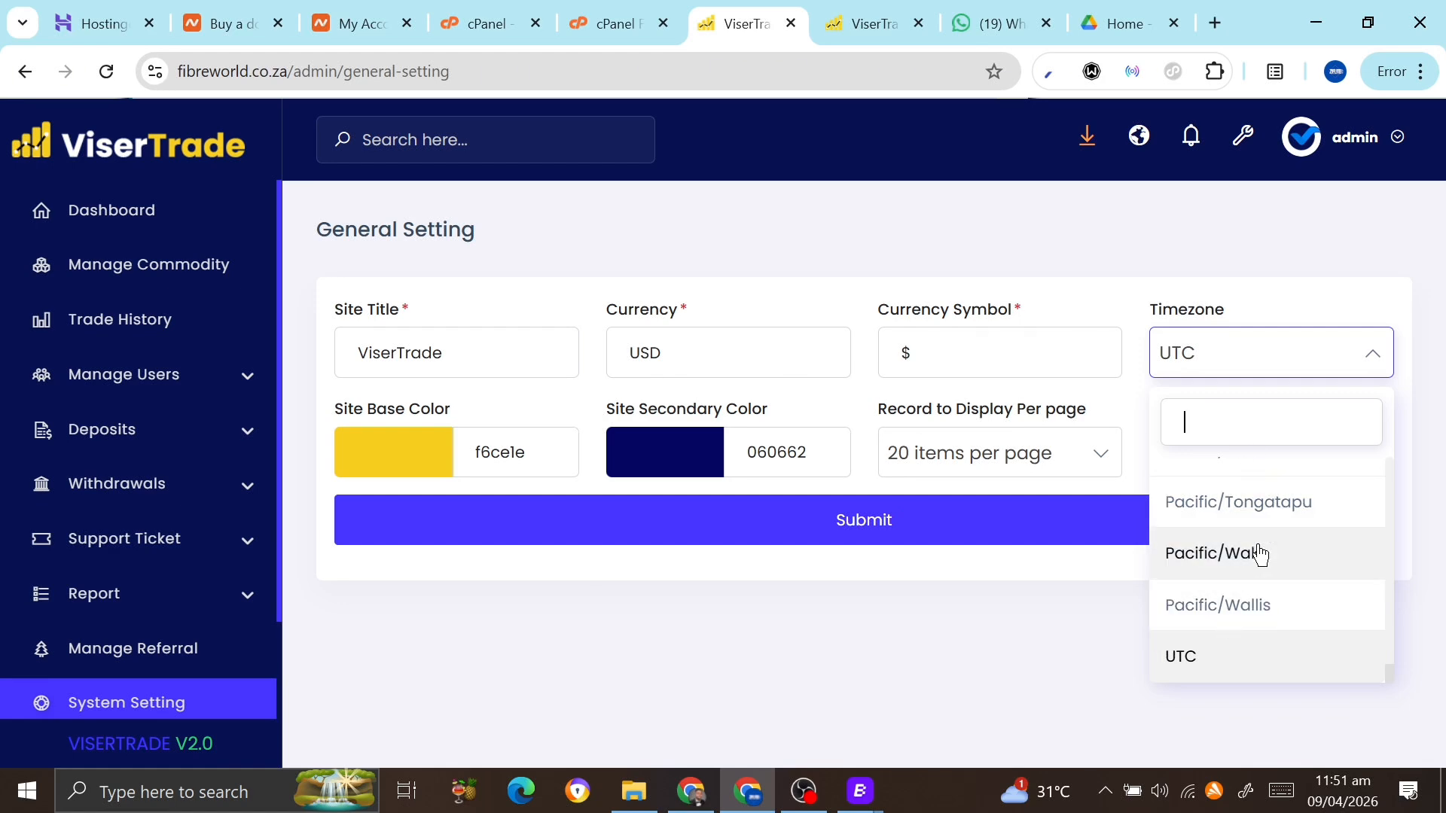
{"action": "scroll", "coordinate": [1259, 550], "scroll_direction": "up", "scroll_amount": 15}
{"action": "scroll", "coordinate": [1261, 555], "scroll_direction": "up", "scroll_amount": 20}
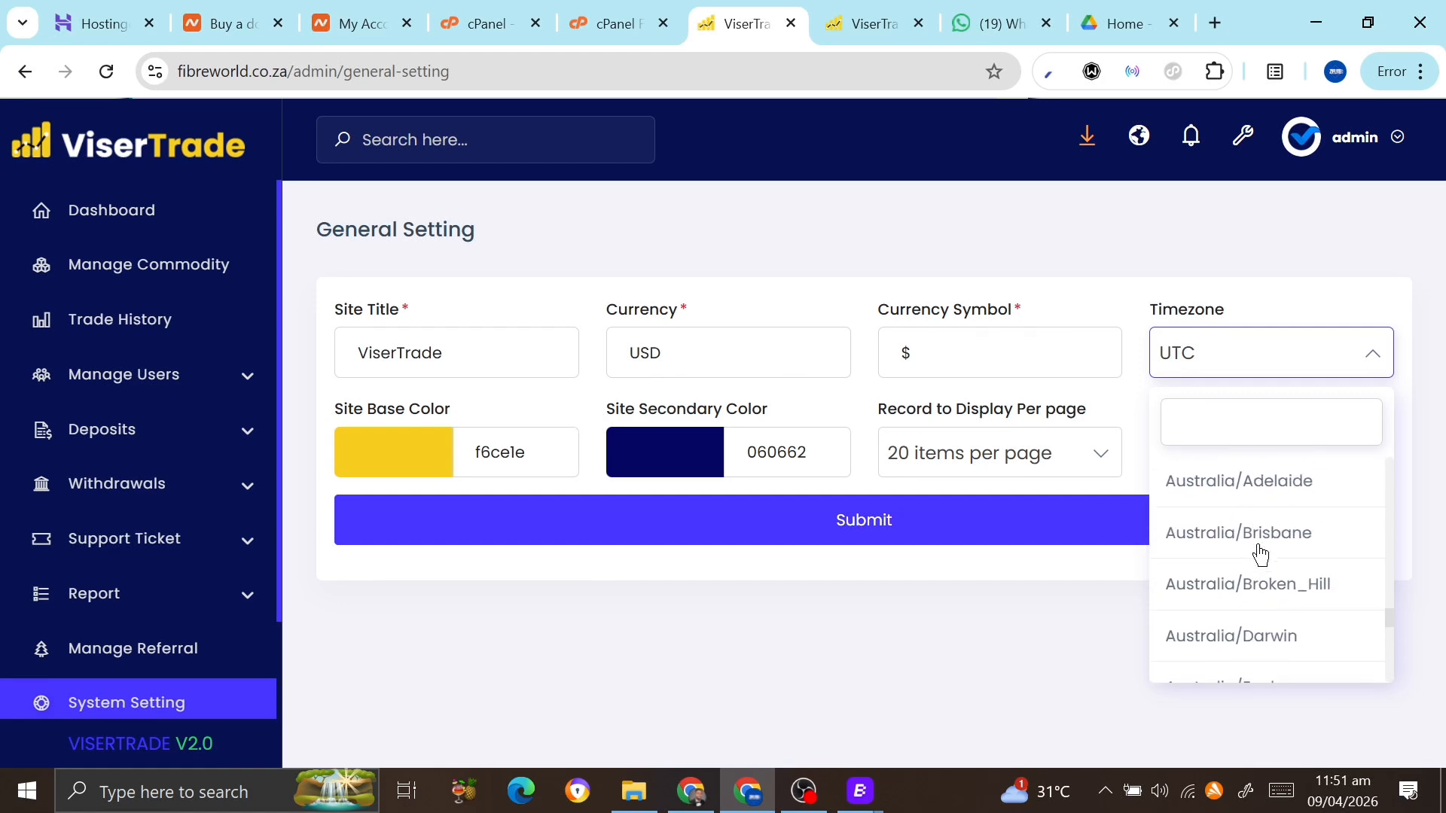
{"action": "left_click", "coordinate": [726, 644]}
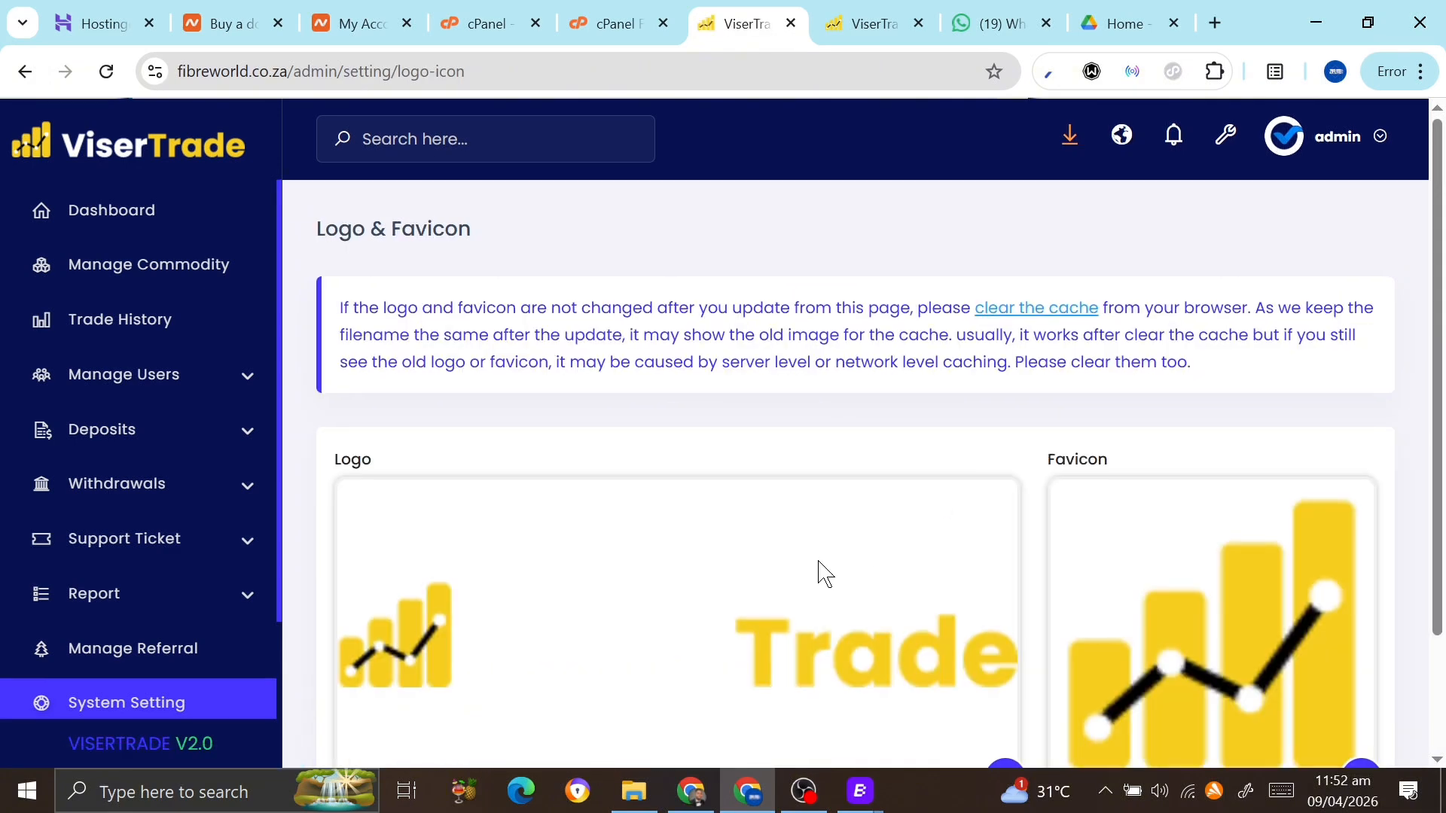
Upload the black Z image as the new site logo and submit it
{"action": "scroll", "coordinate": [823, 574], "scroll_direction": "down", "scroll_amount": 2}
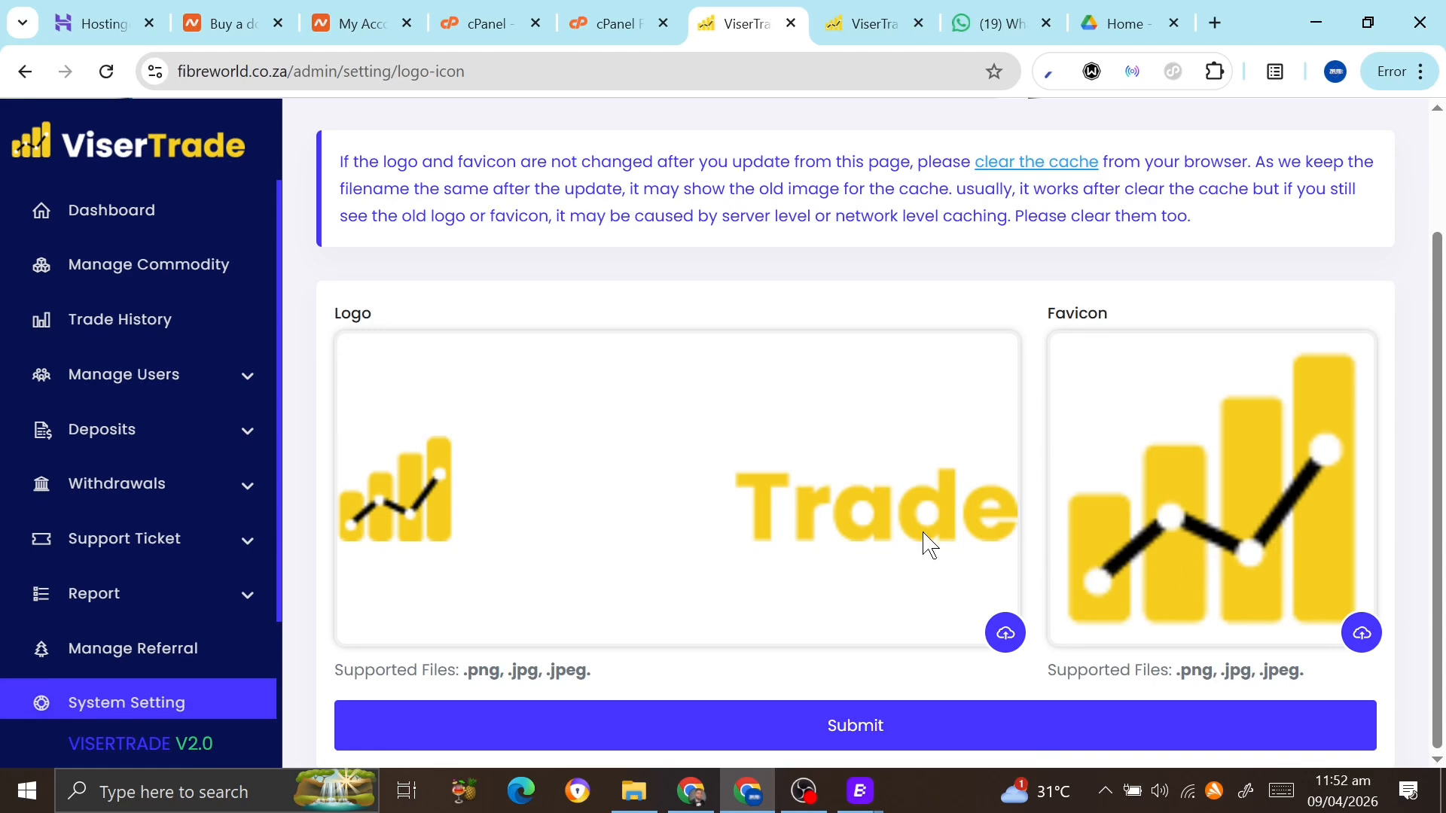
{"action": "left_click", "coordinate": [1003, 631]}
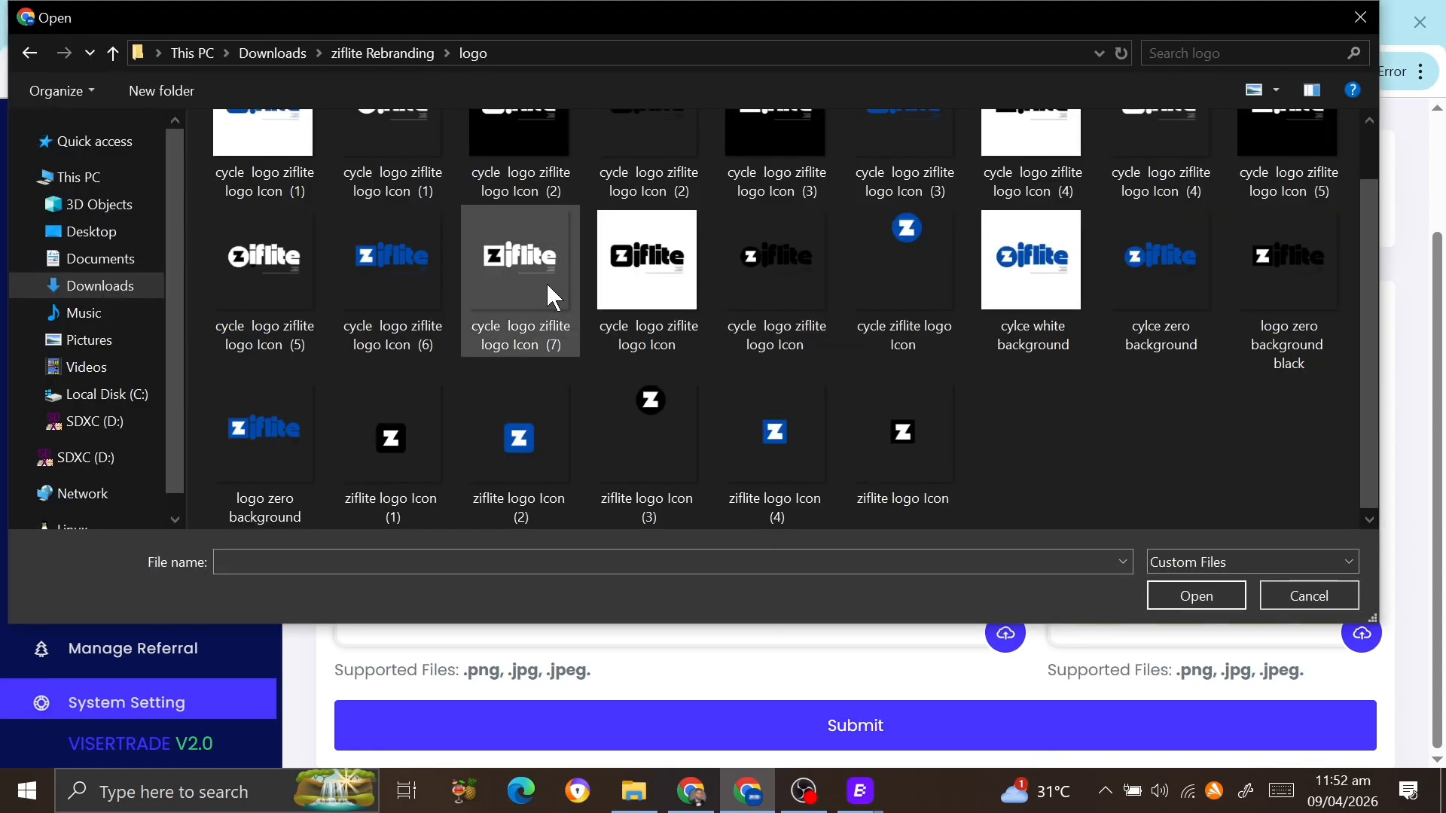
{"action": "double_click", "coordinate": [545, 282]}
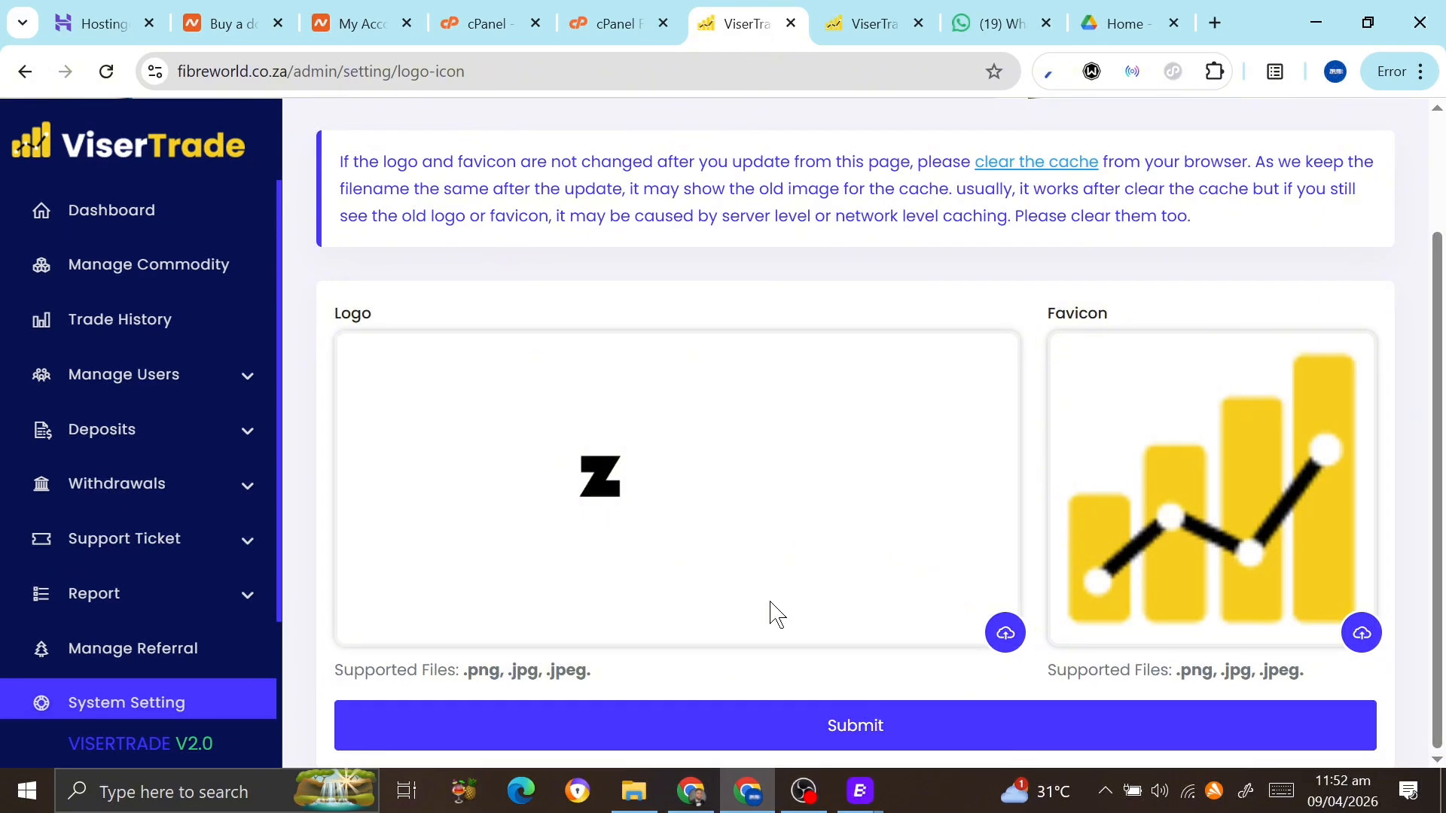
{"action": "left_click", "coordinate": [868, 721]}
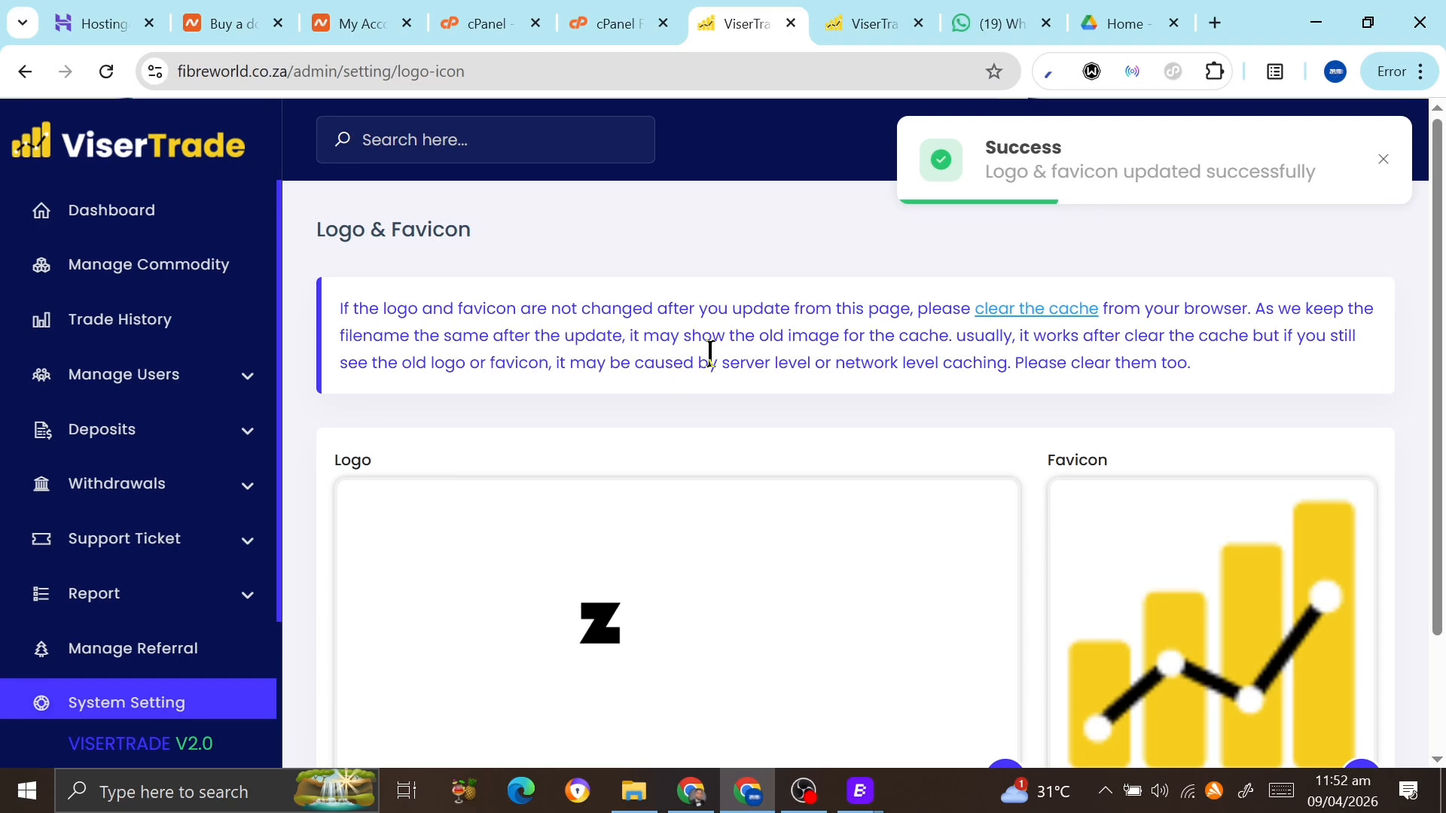
{"action": "scroll", "coordinate": [603, 468], "scroll_direction": "down", "scroll_amount": 2}
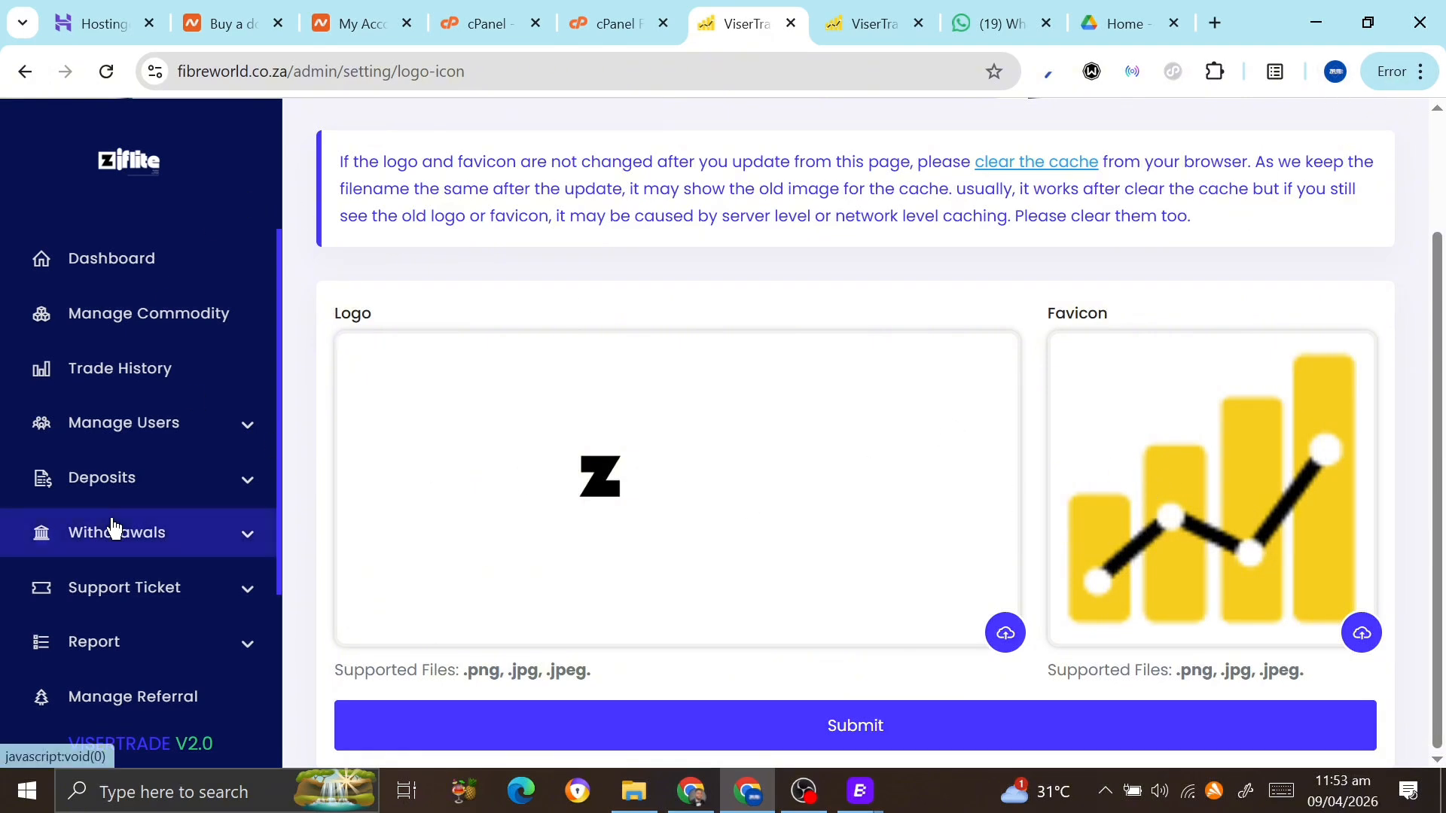
{"action": "scroll", "coordinate": [106, 557], "scroll_direction": "down", "scroll_amount": 3}
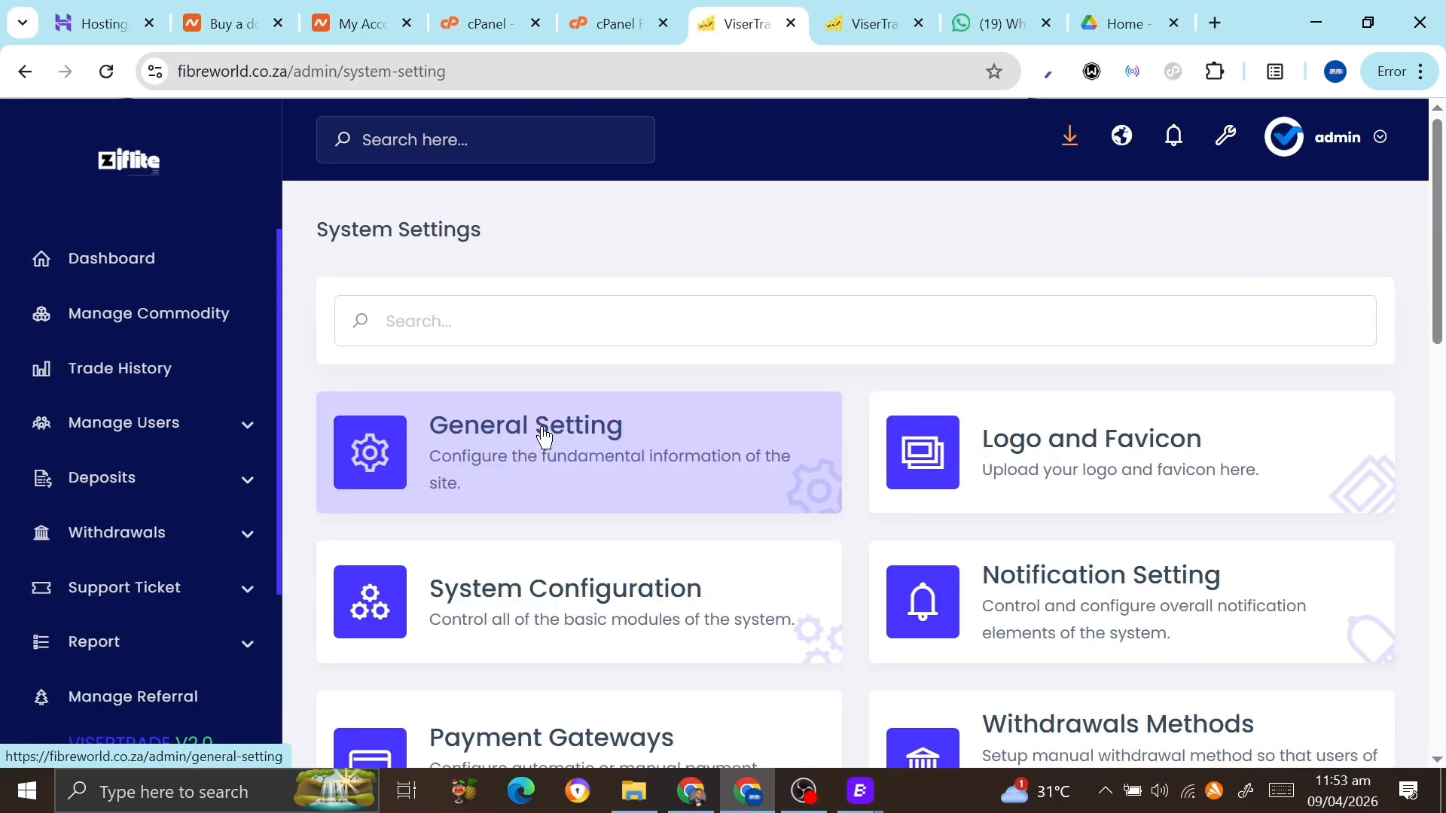
Look over the Global Email Template's sender name and address, then return to cPanel
{"action": "scroll", "coordinate": [707, 393], "scroll_direction": "down", "scroll_amount": 2}
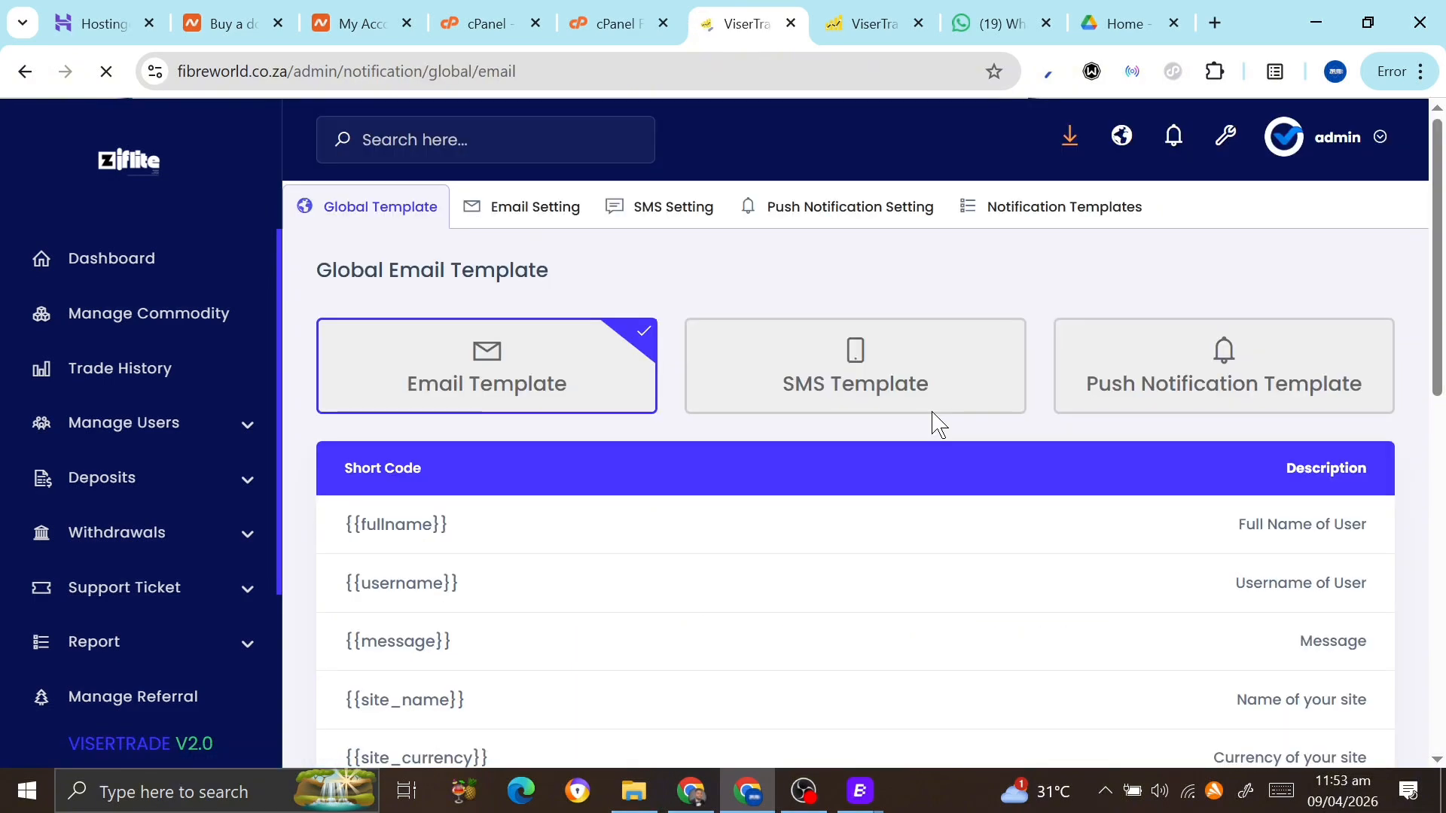
{"action": "scroll", "coordinate": [743, 588], "scroll_direction": "down", "scroll_amount": 5}
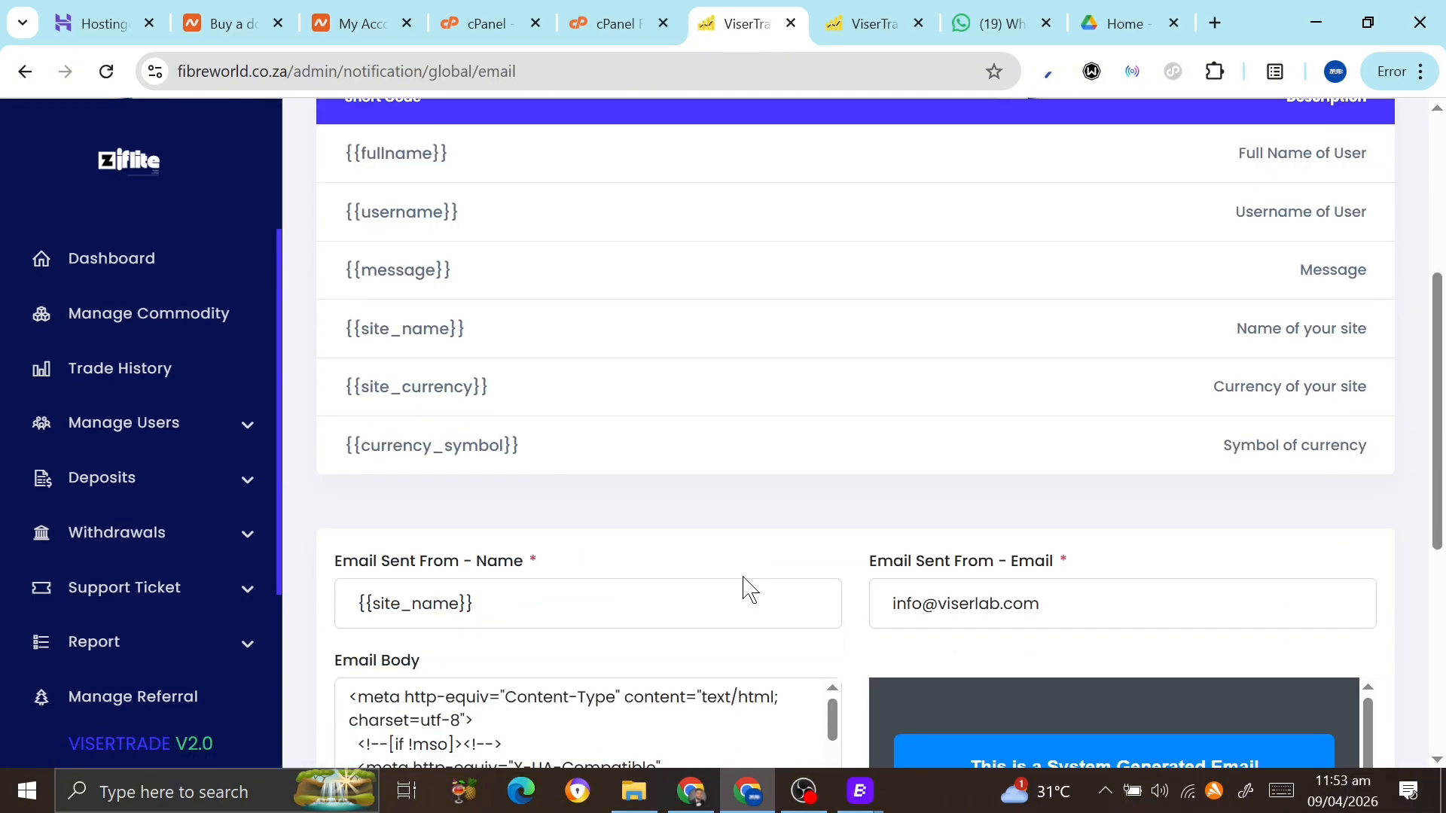
{"action": "scroll", "coordinate": [642, 509], "scroll_direction": "down", "scroll_amount": 5}
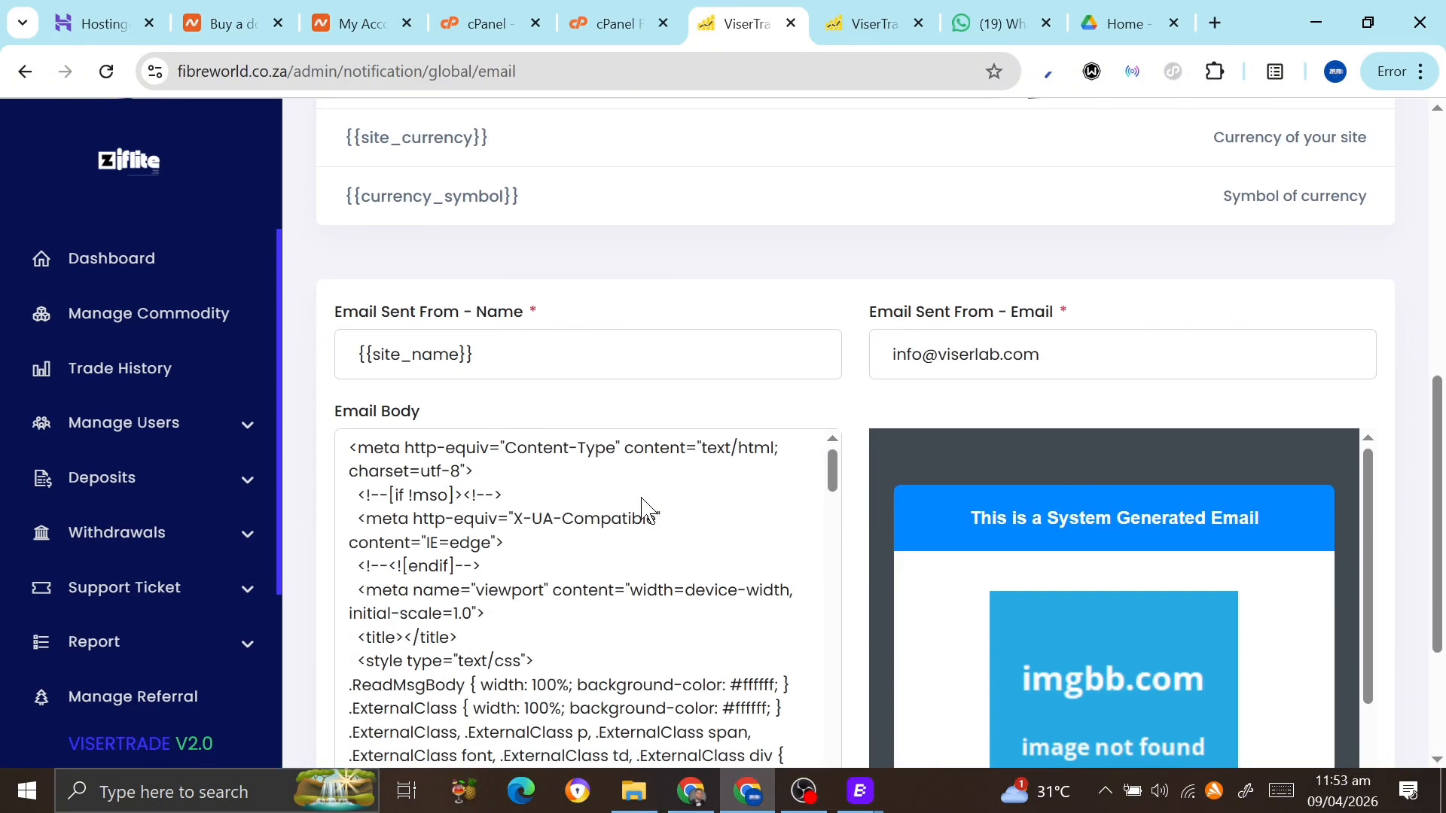
{"action": "scroll", "coordinate": [641, 497], "scroll_direction": "up", "scroll_amount": 4}
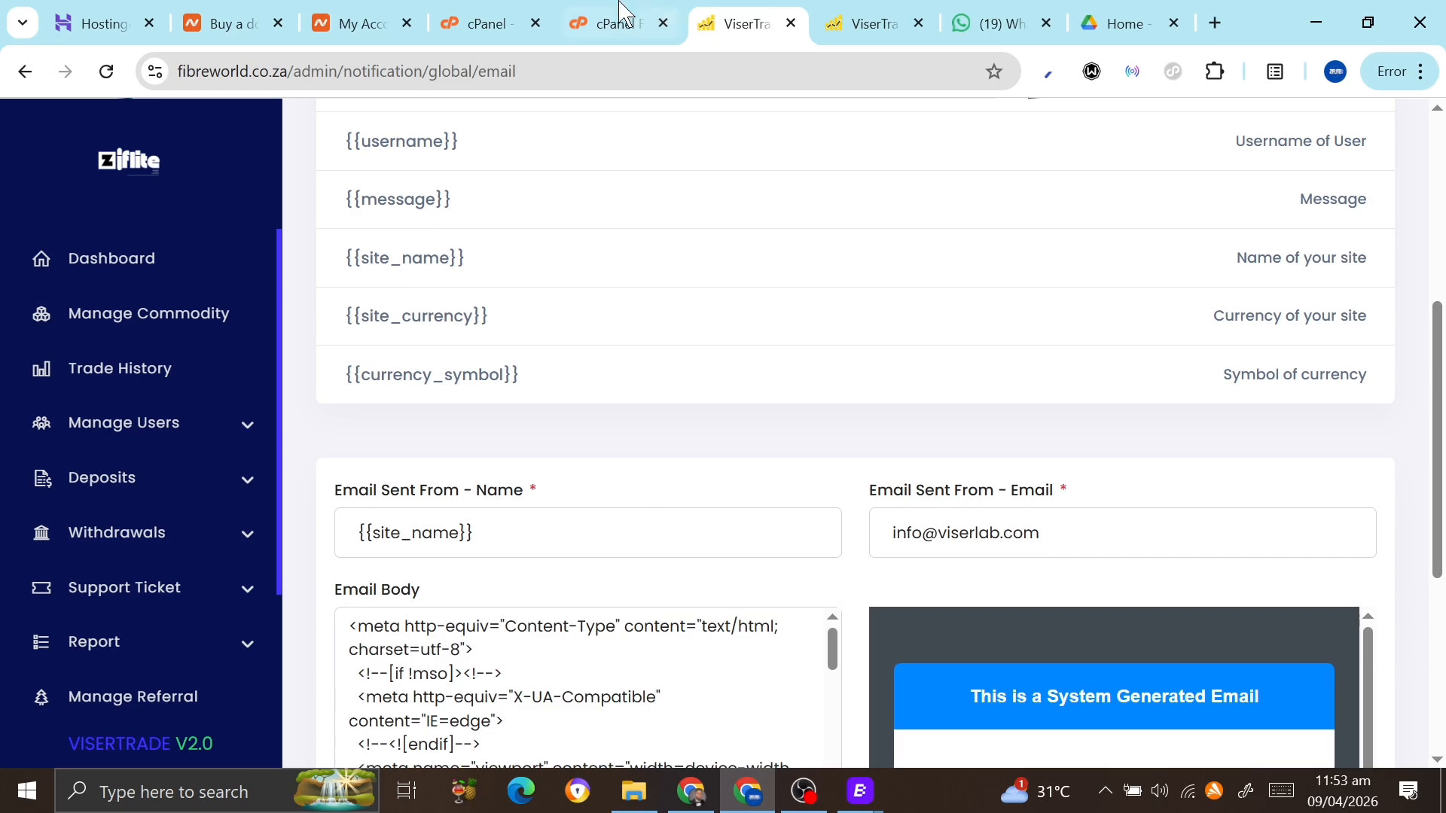
{"action": "left_click", "coordinate": [481, 23]}
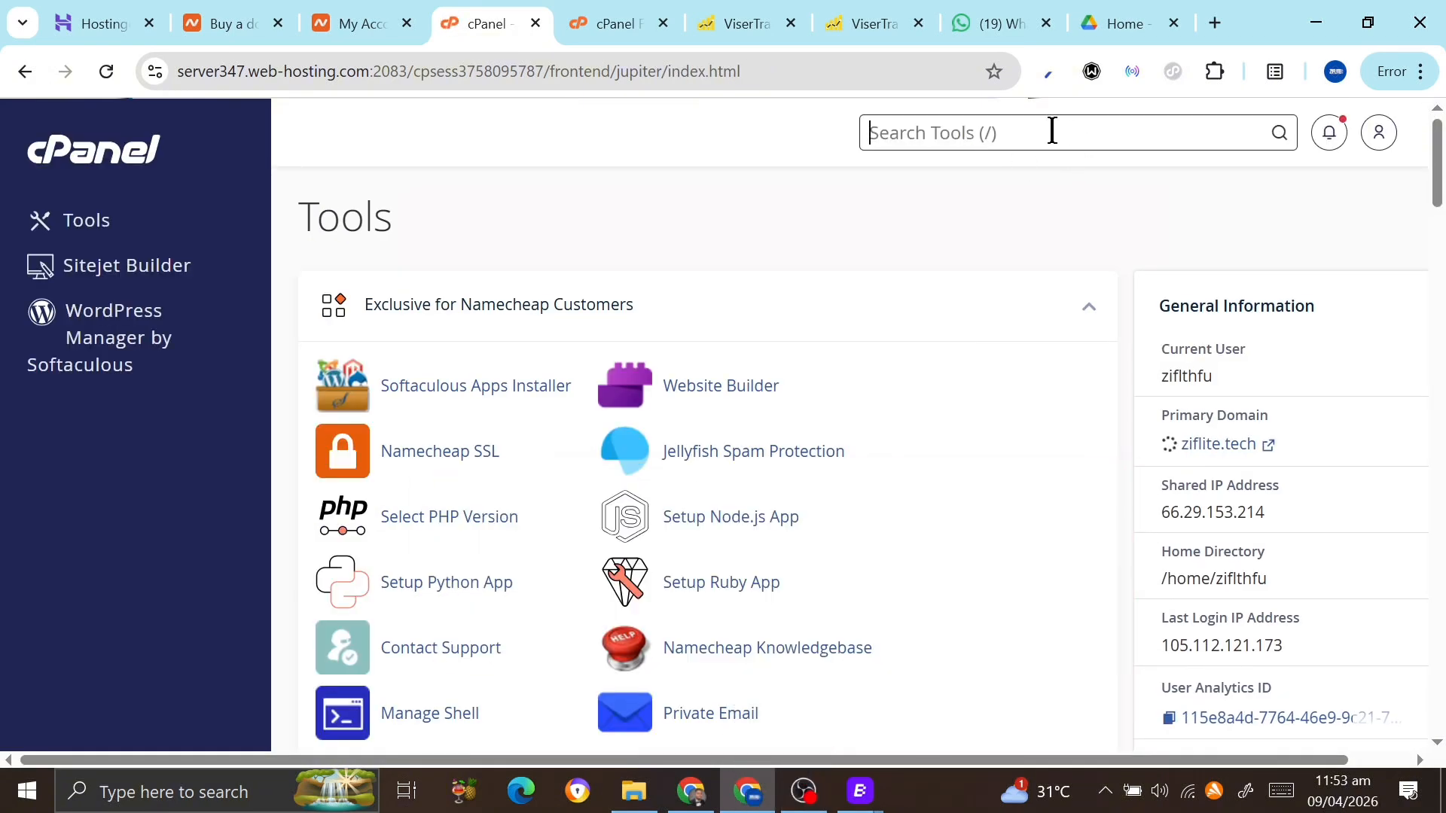
Find Email Accounts through an 'email' tools search and return to its mailbox list
{"action": "type", "text": "email"}
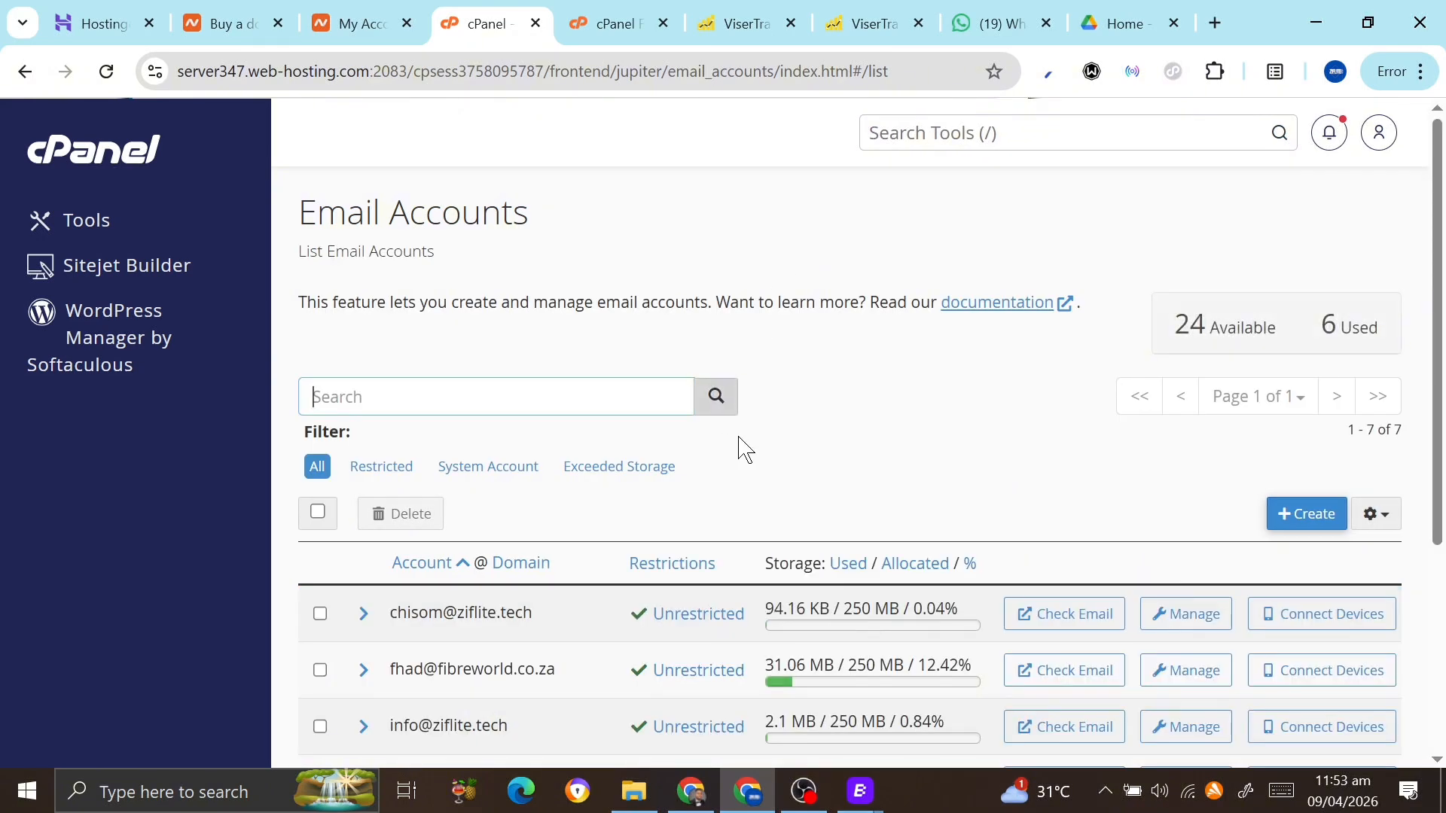
{"action": "scroll", "coordinate": [760, 520], "scroll_direction": "down", "scroll_amount": 2}
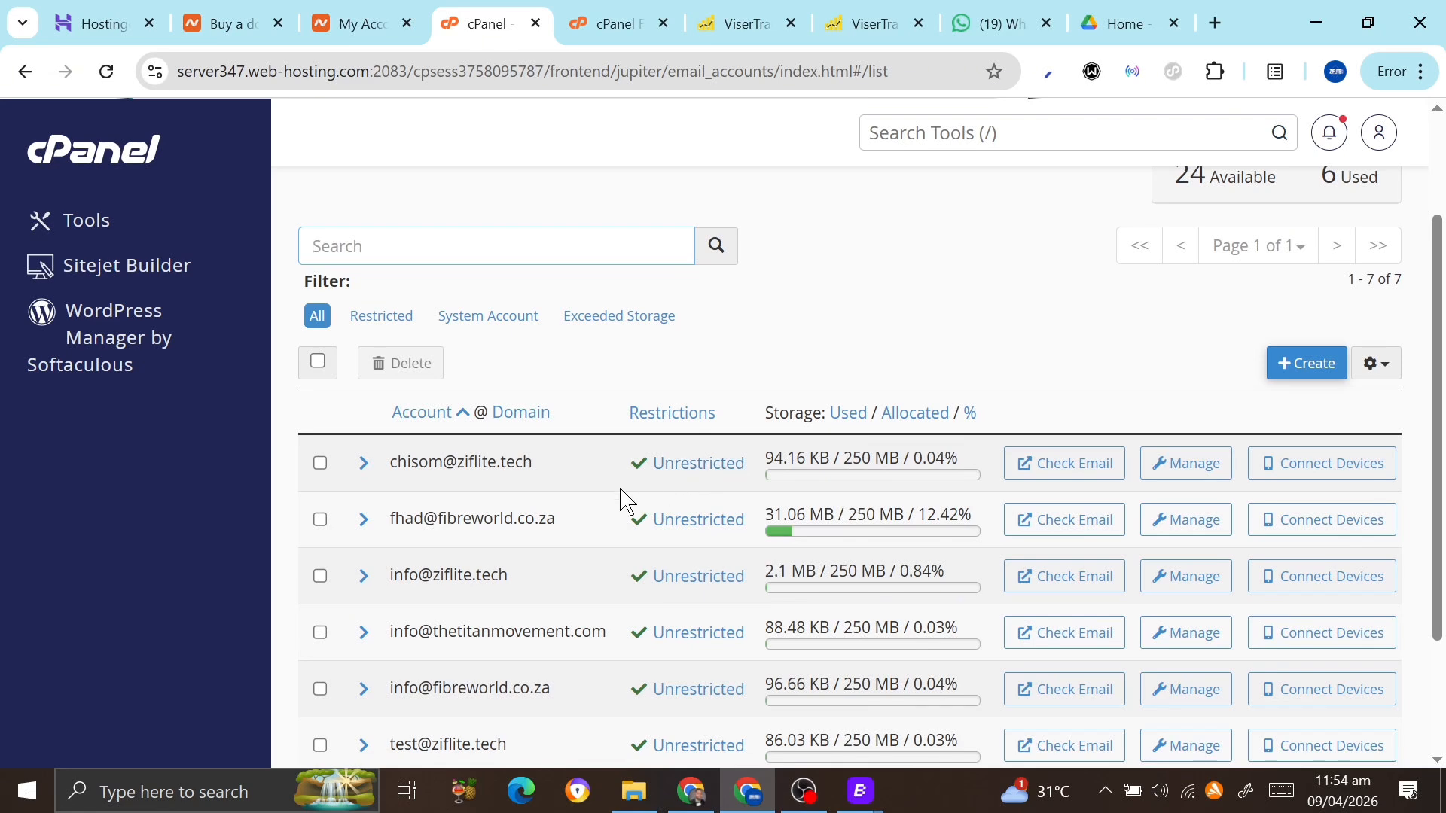
{"action": "left_click", "coordinate": [1331, 371]}
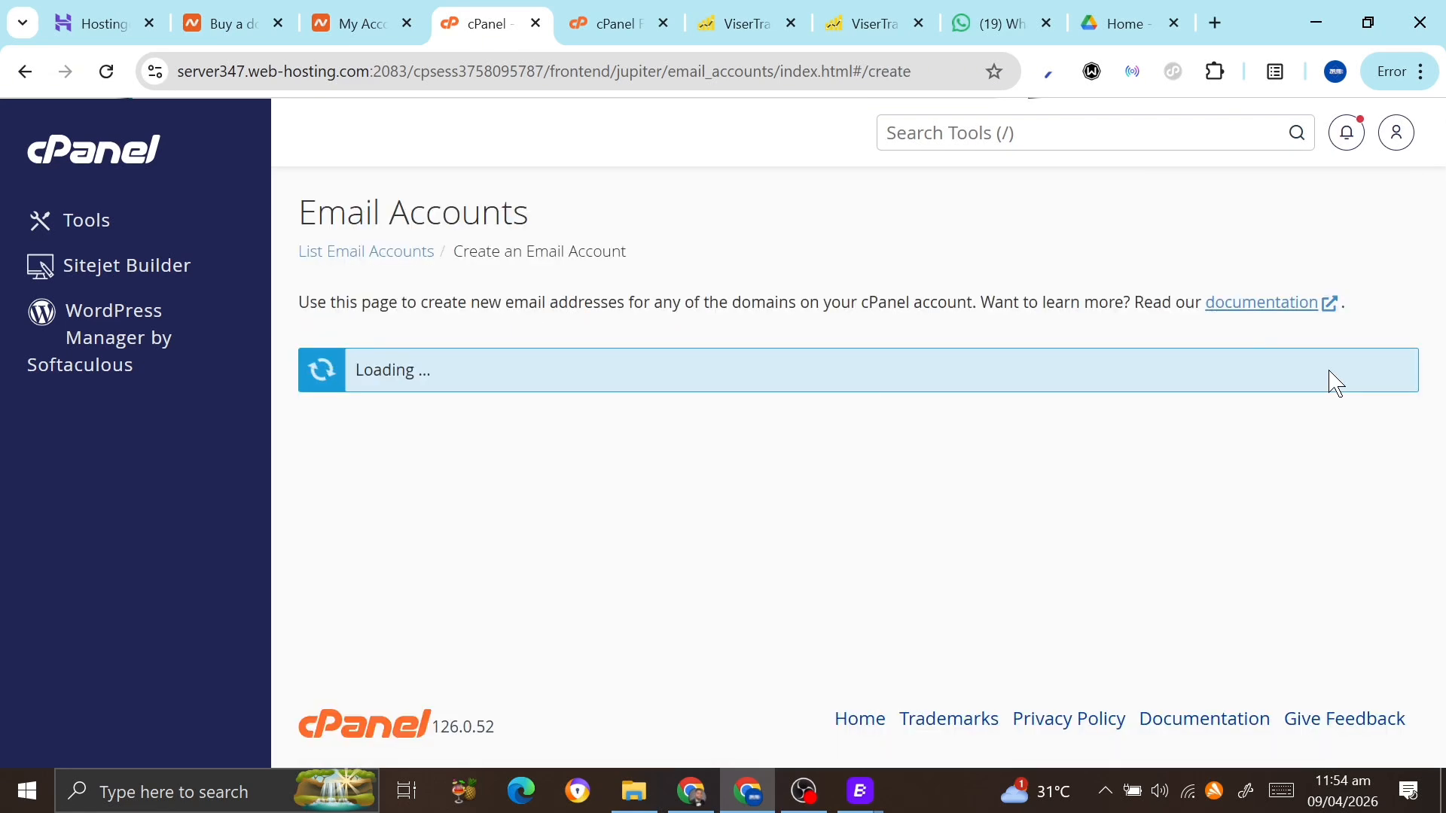
{"action": "scroll", "coordinate": [585, 587], "scroll_direction": "down", "scroll_amount": 5}
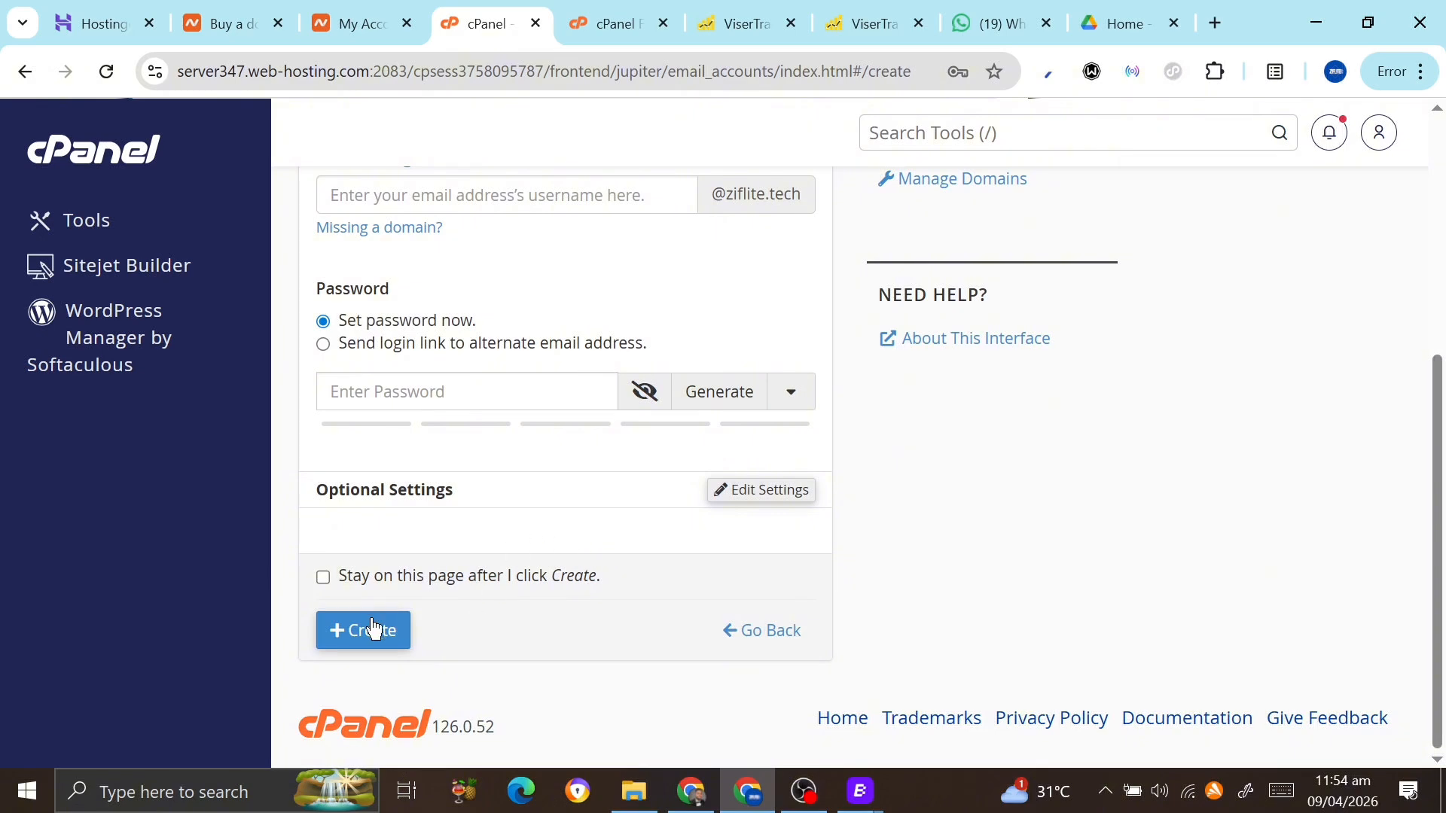
{"action": "left_click", "coordinate": [22, 72]}
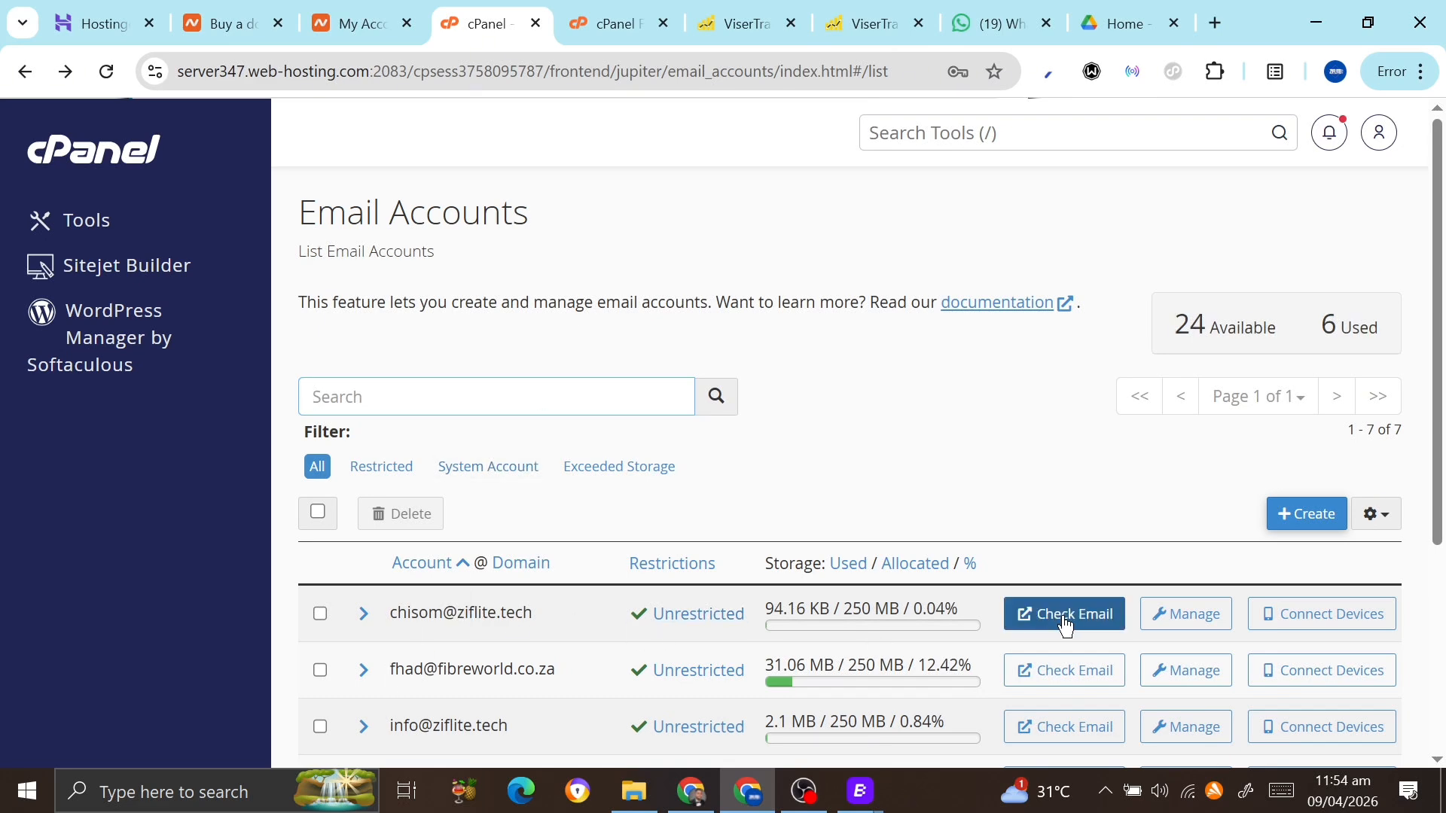
Generate and save a strong new password for the first ziflite.tech mailbox, declining Chrome's save prompt
{"action": "left_click", "coordinate": [1186, 625]}
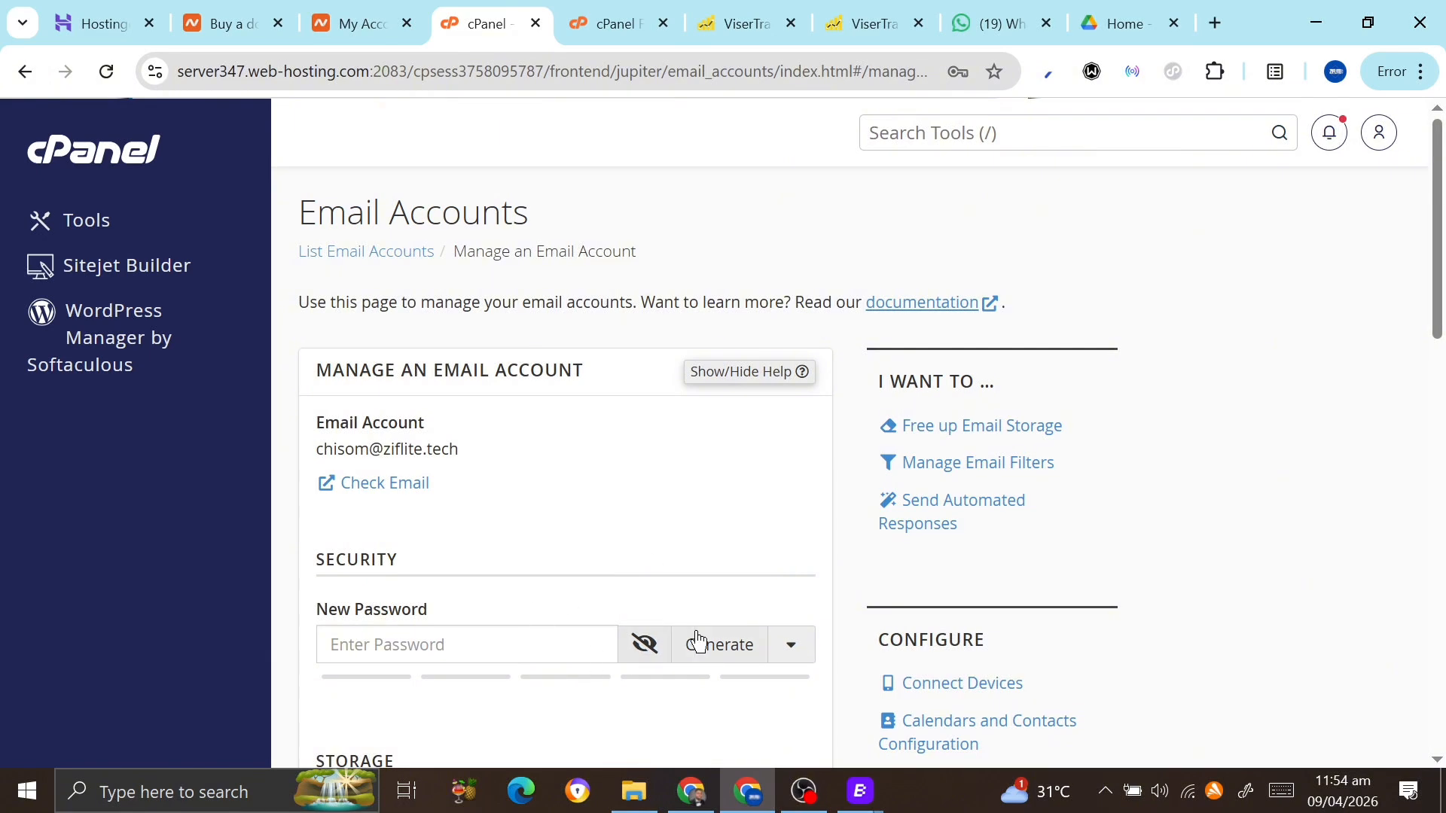
{"action": "left_click", "coordinate": [693, 644]}
{"action": "left_click", "coordinate": [468, 643]}
{"action": "key", "text": "ctrl+a"}
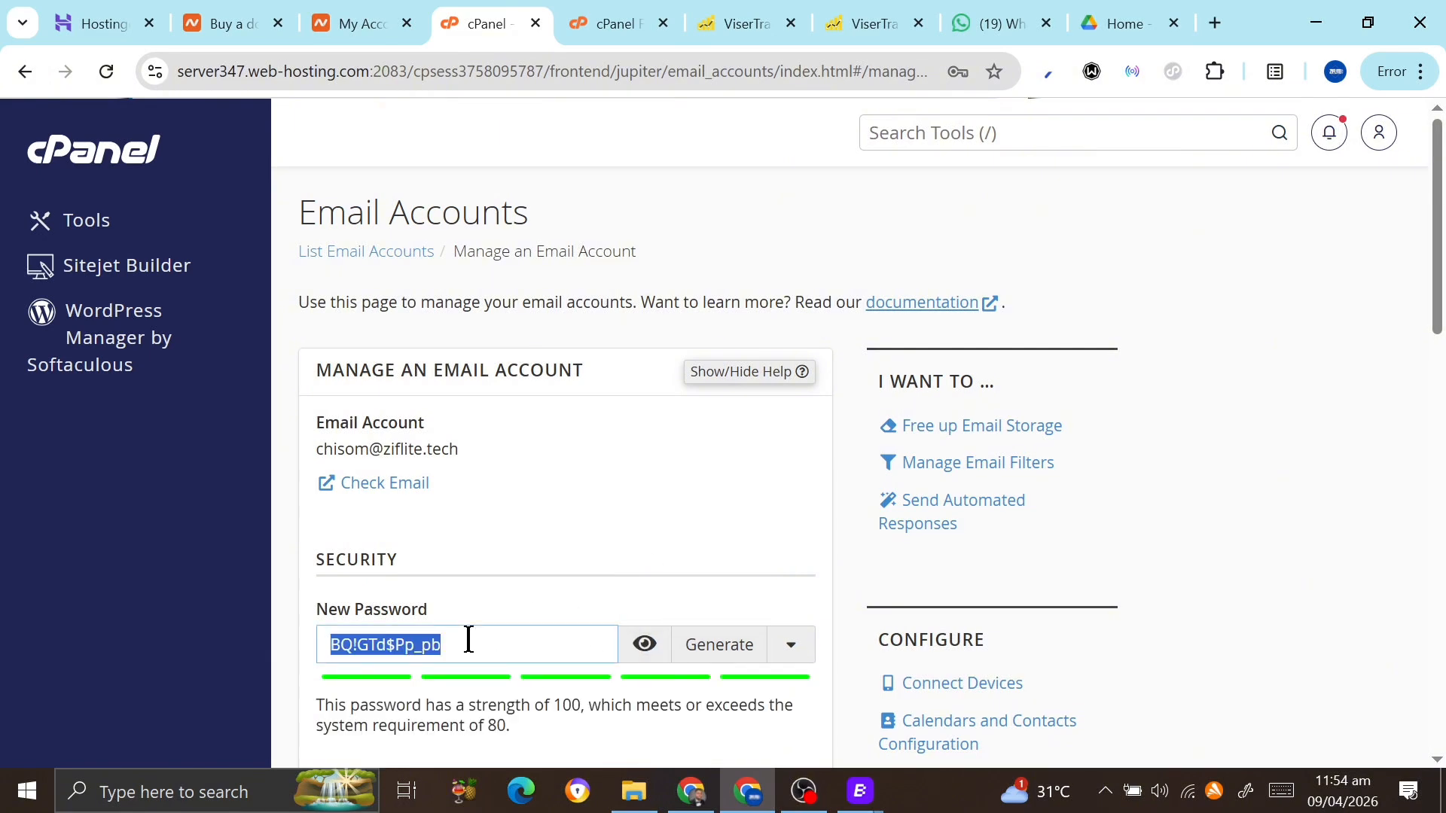
{"action": "key", "text": "ctrl+x"}
{"action": "key", "text": "ctrl+v"}
{"action": "scroll", "coordinate": [467, 643], "scroll_direction": "down", "scroll_amount": 4}
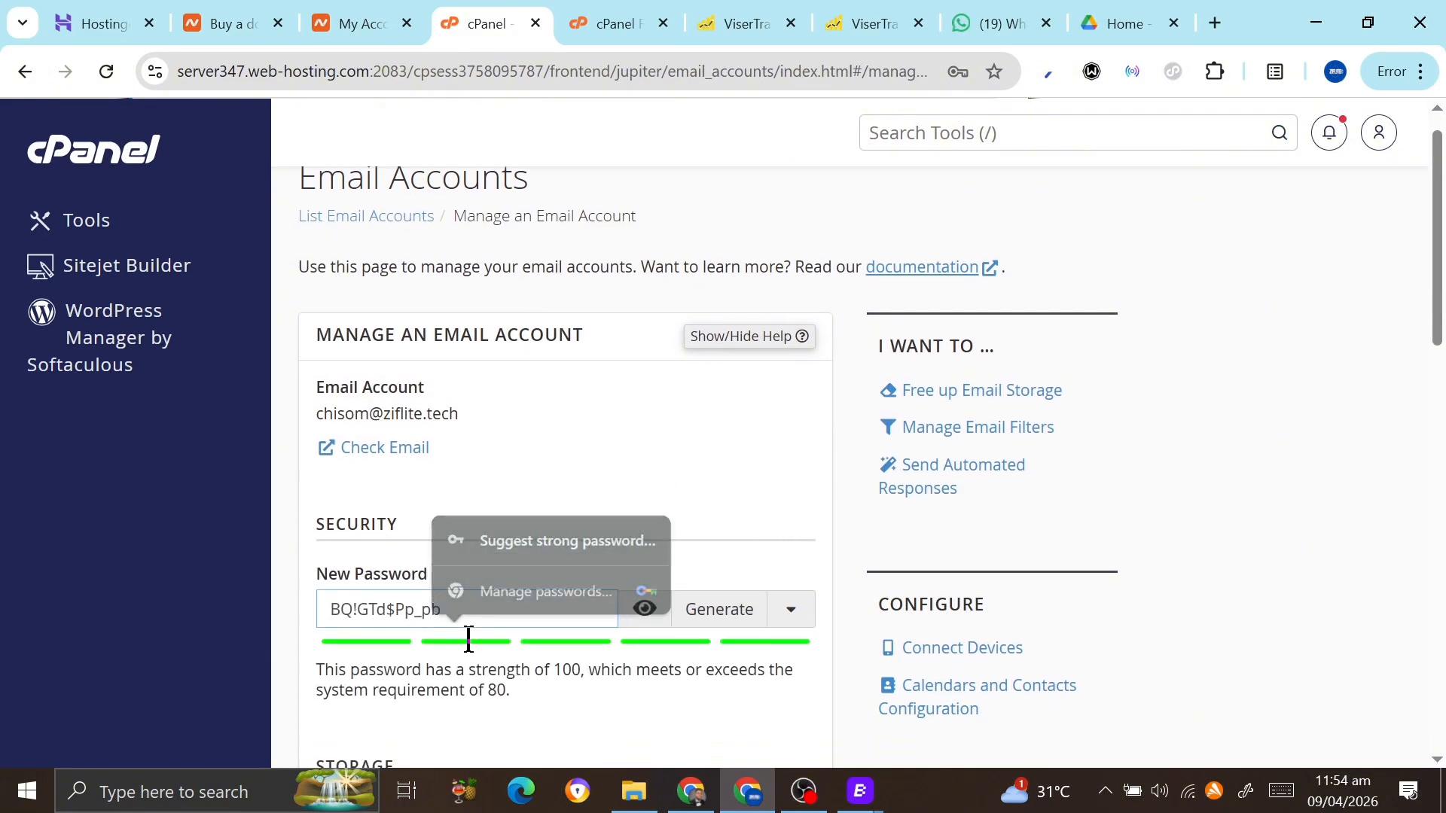
{"action": "scroll", "coordinate": [473, 558], "scroll_direction": "down", "scroll_amount": 10}
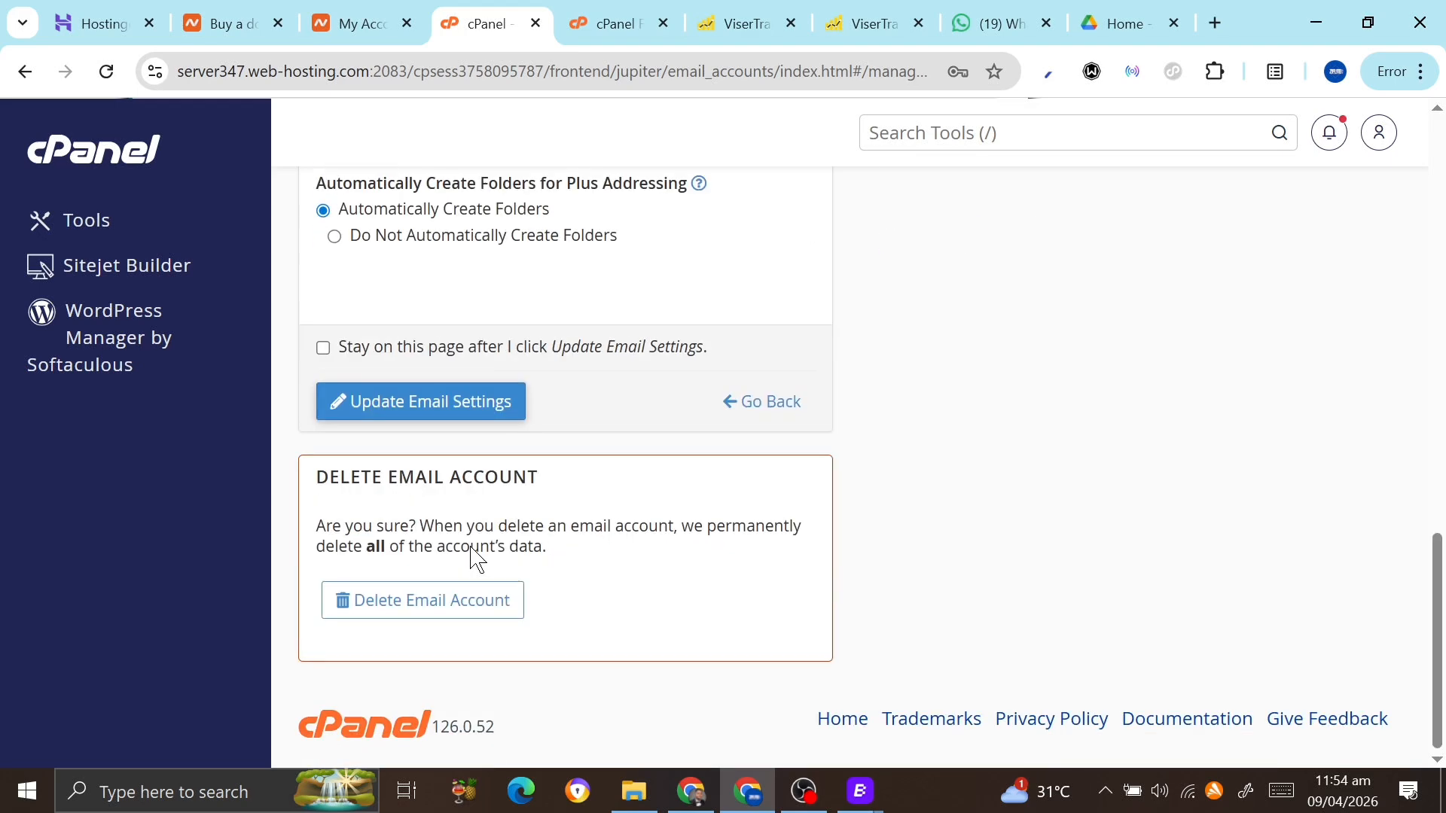
{"action": "left_click", "coordinate": [420, 407]}
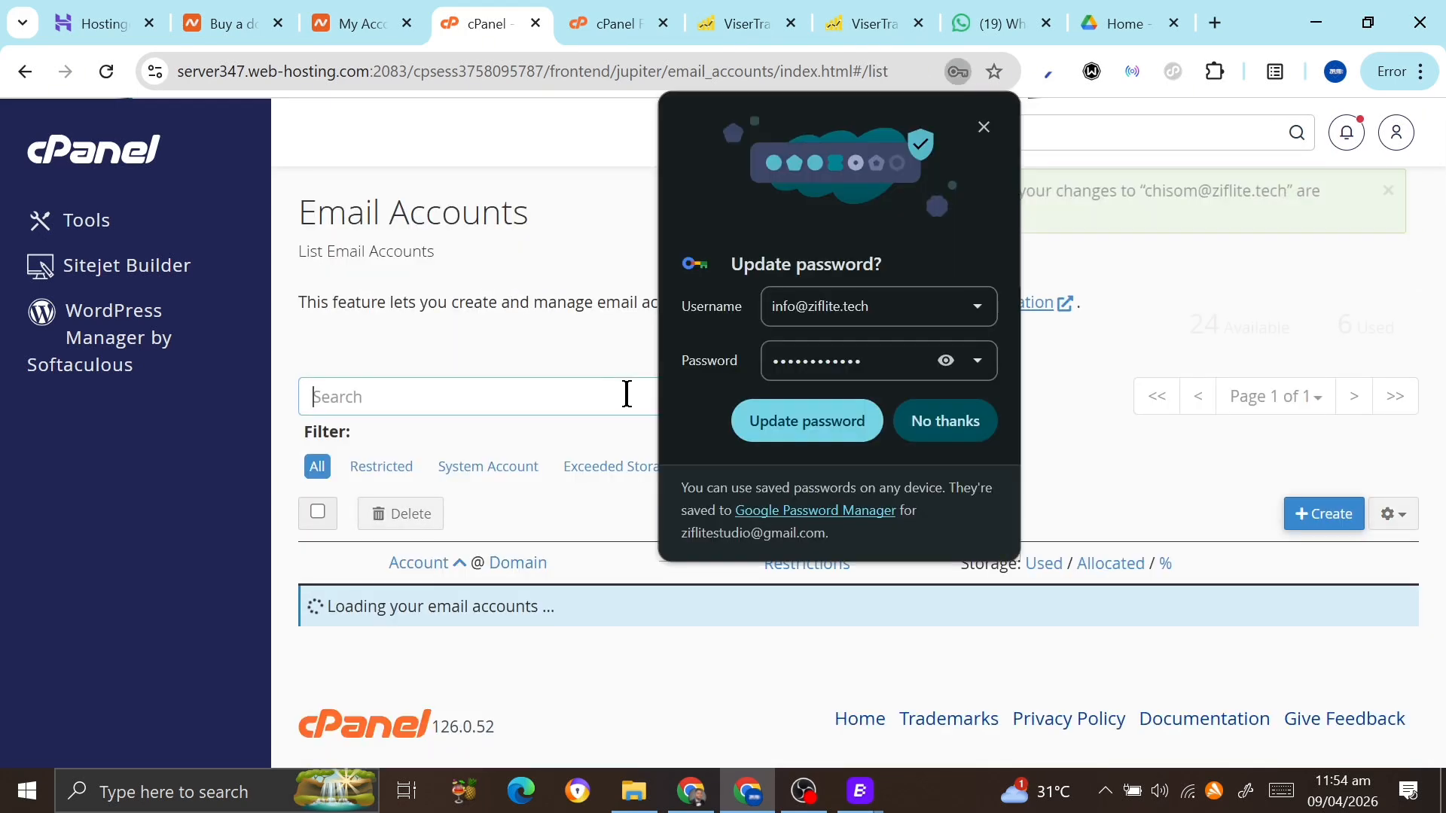
{"action": "left_click", "coordinate": [924, 423]}
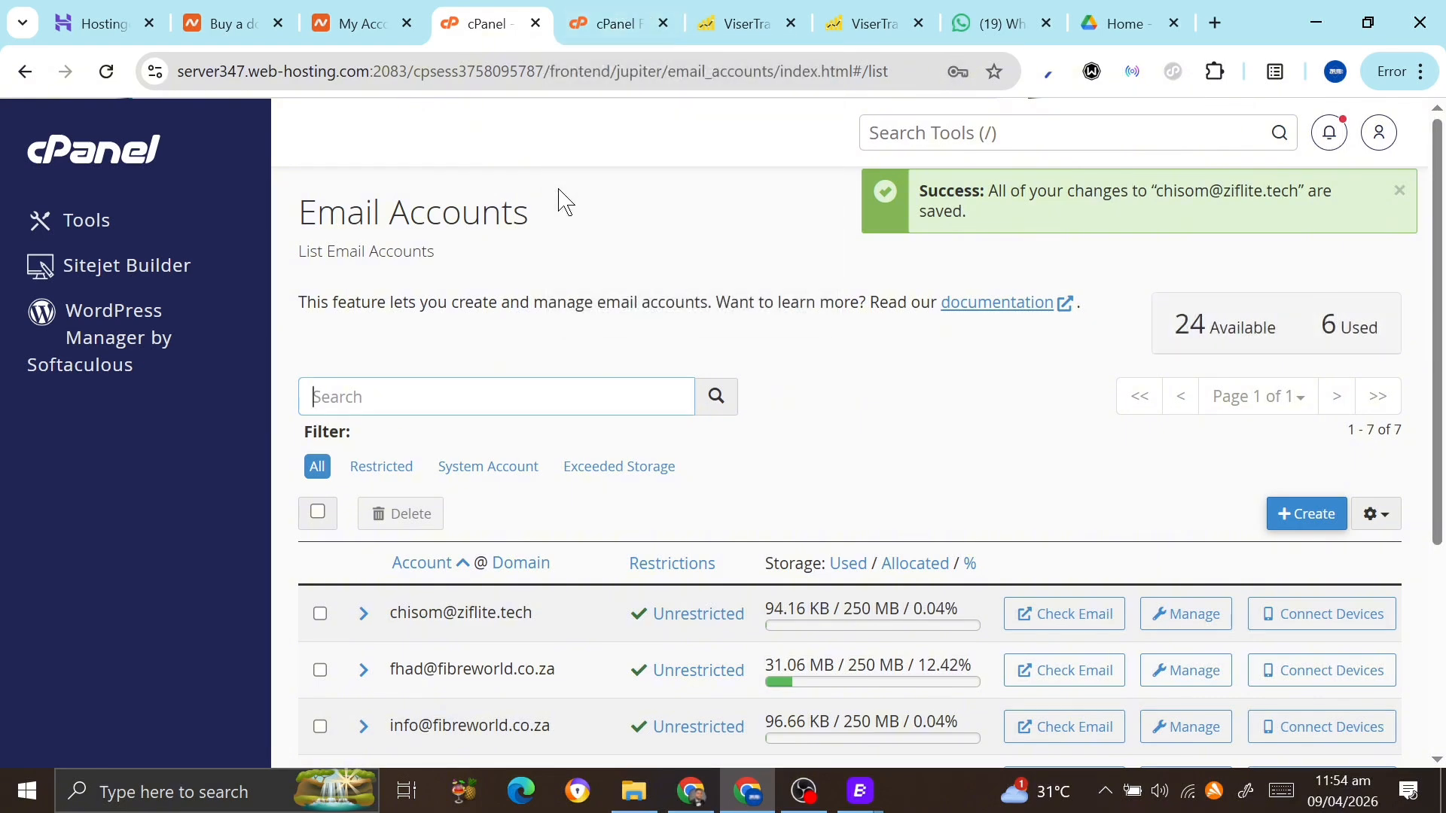
Paste the new password into the WhatsApp chat with yourself as a note
{"action": "left_click", "coordinate": [979, 15]}
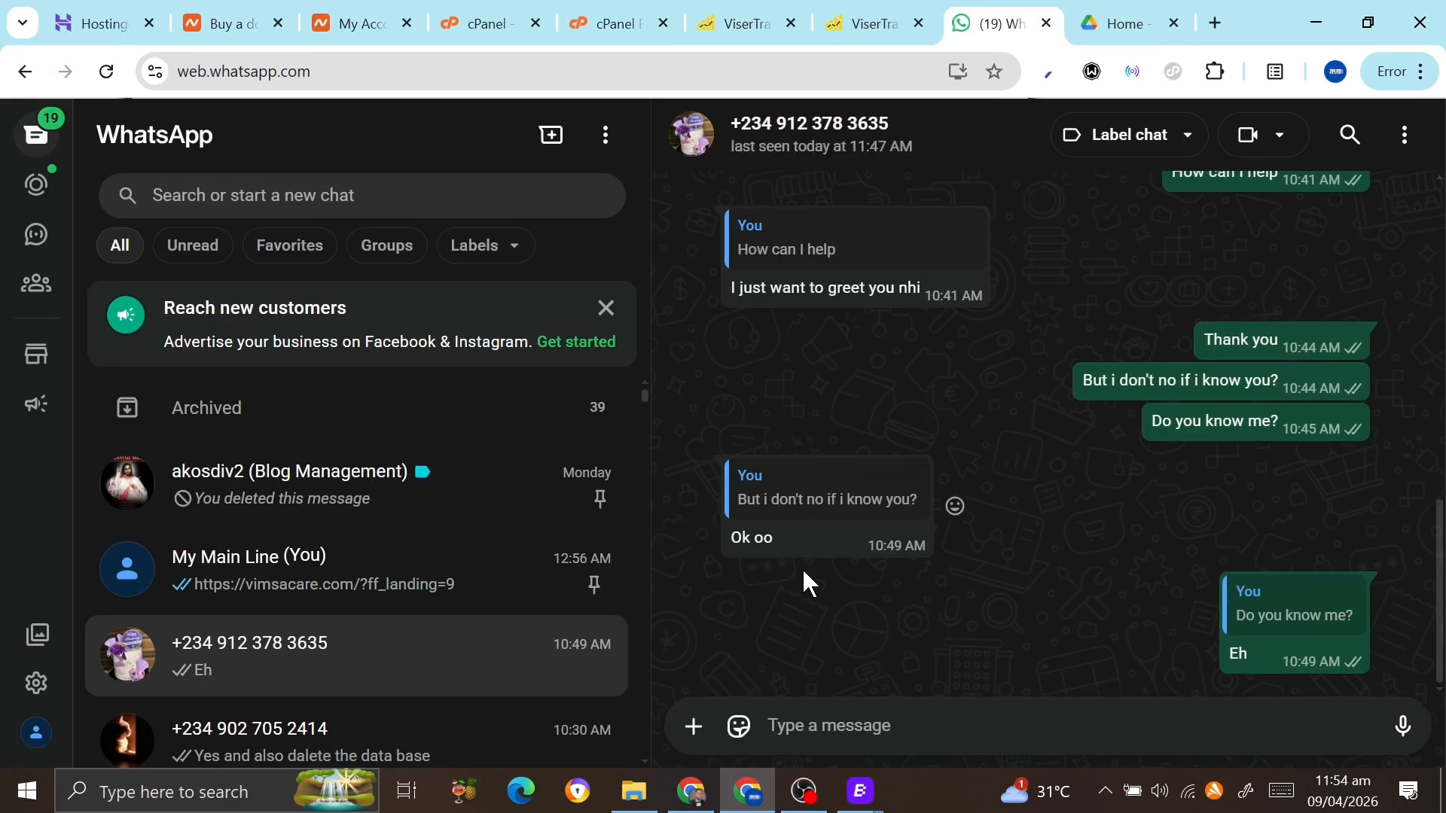
{"action": "left_click", "coordinate": [422, 610]}
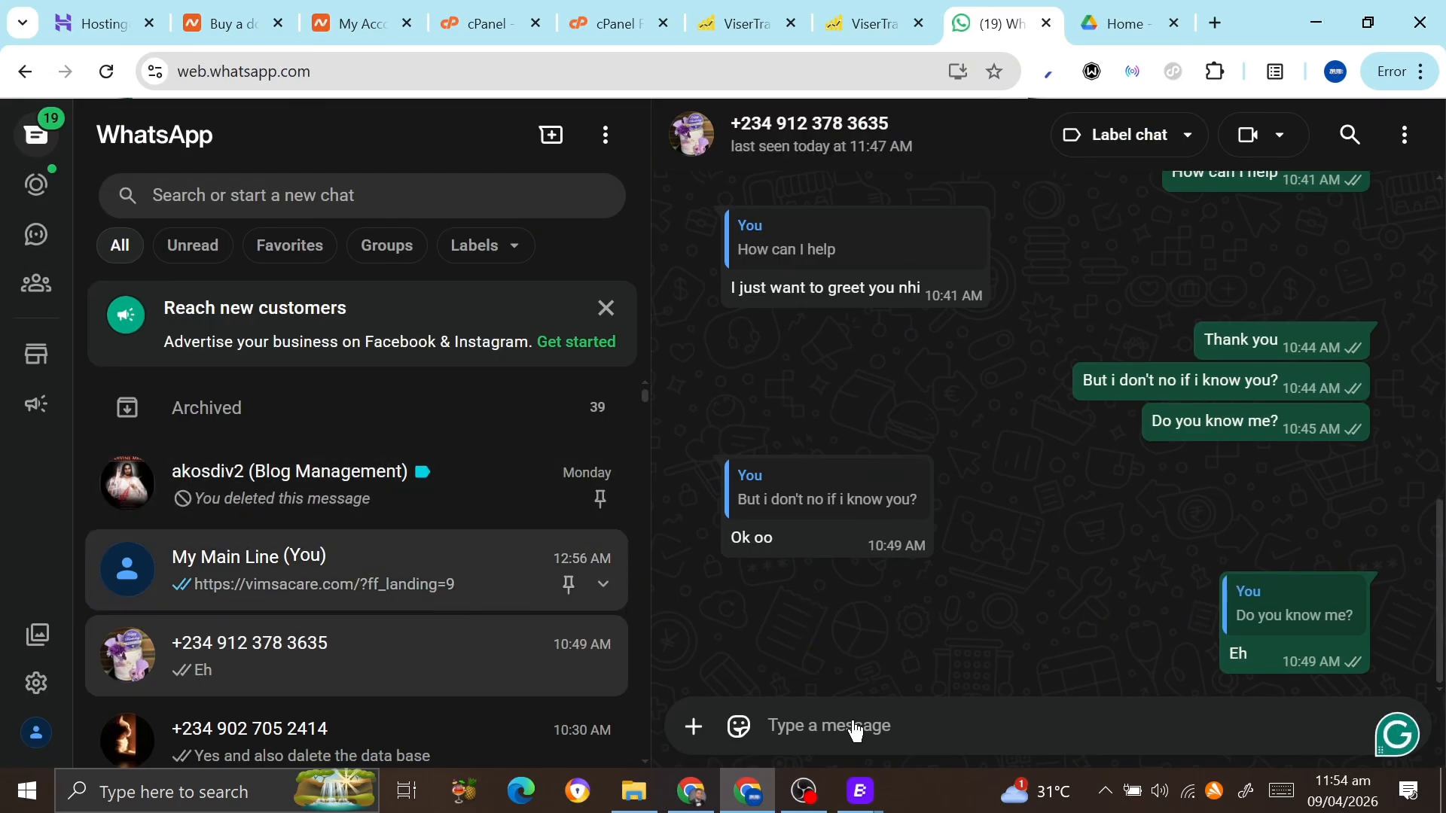
{"action": "key", "text": "ctrl+v"}
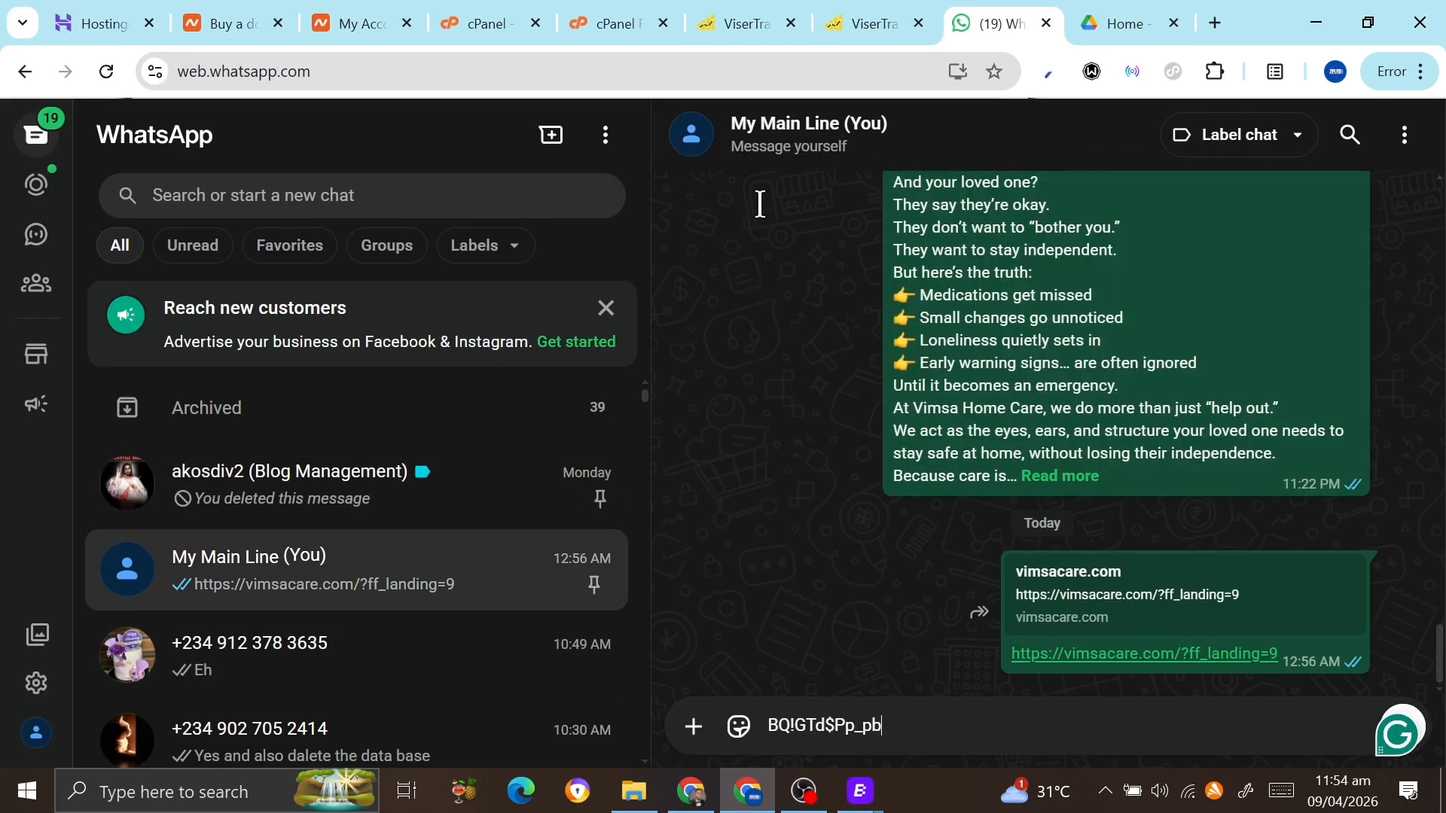
{"action": "left_click", "coordinate": [600, 16]}
Use Check Email on the ziflite.tech account row to log into its webmail
{"action": "left_click", "coordinate": [500, 17]}
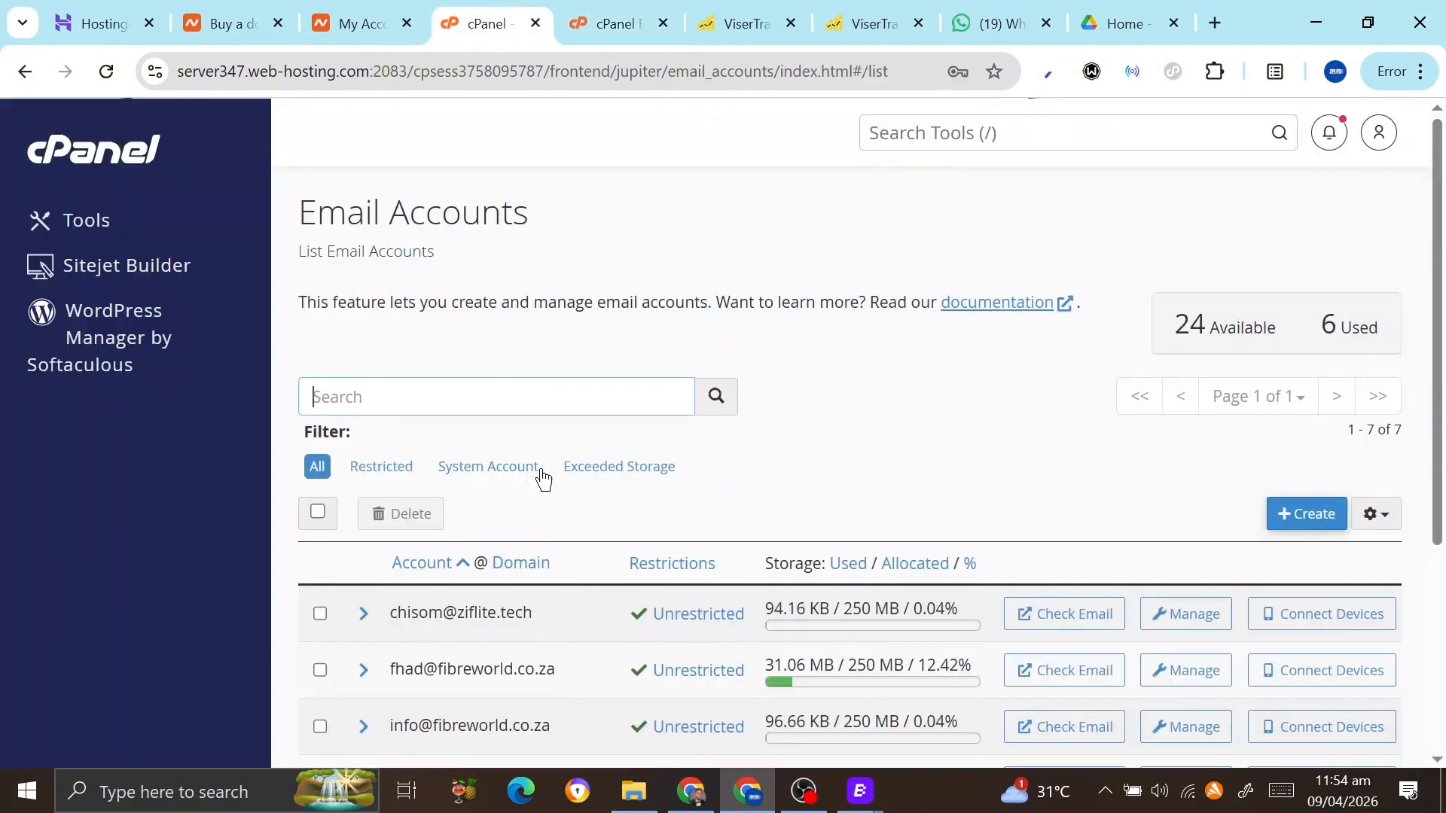
{"action": "scroll", "coordinate": [753, 640], "scroll_direction": "down", "scroll_amount": 1}
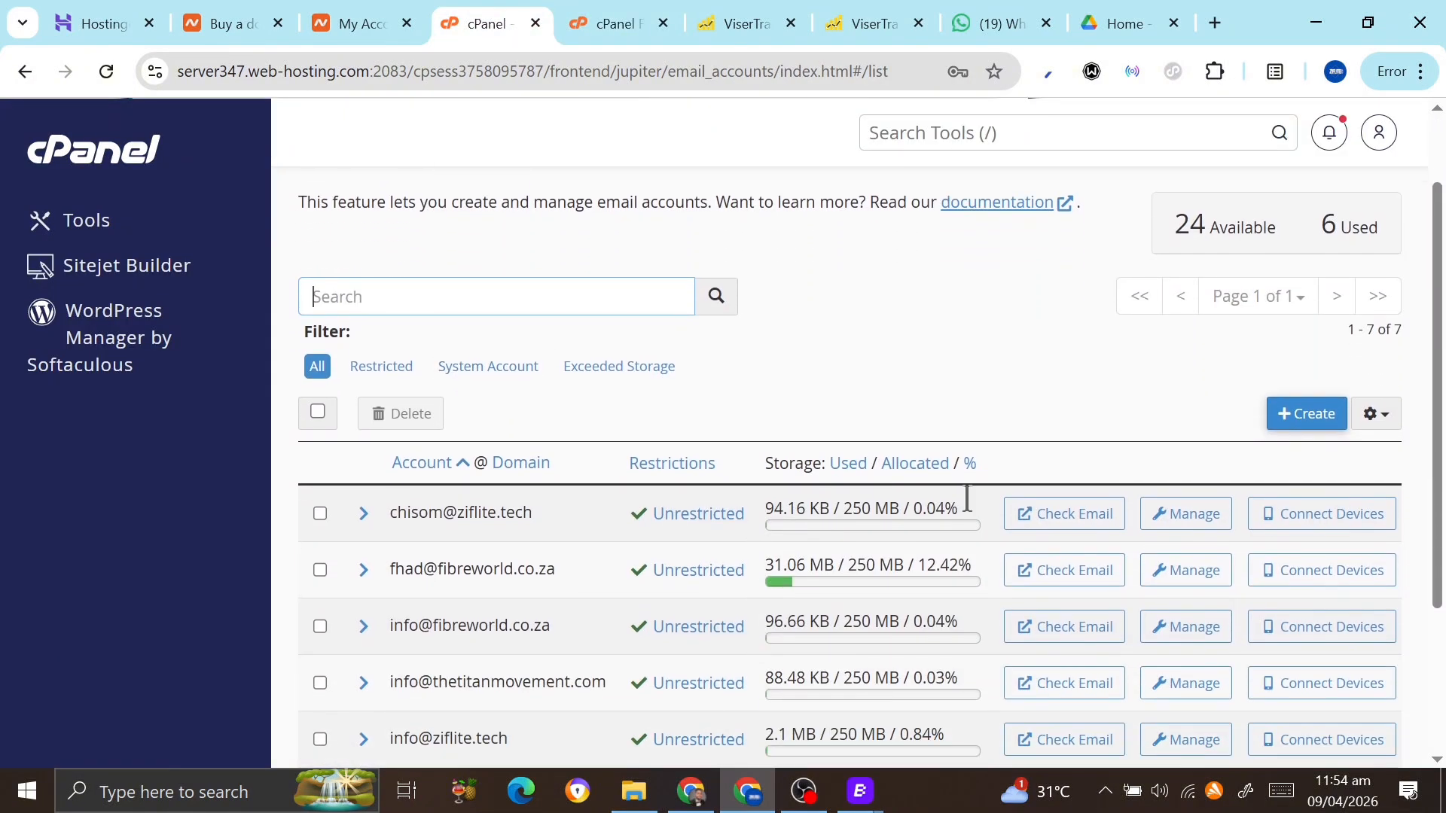
{"action": "left_click", "coordinate": [1077, 539]}
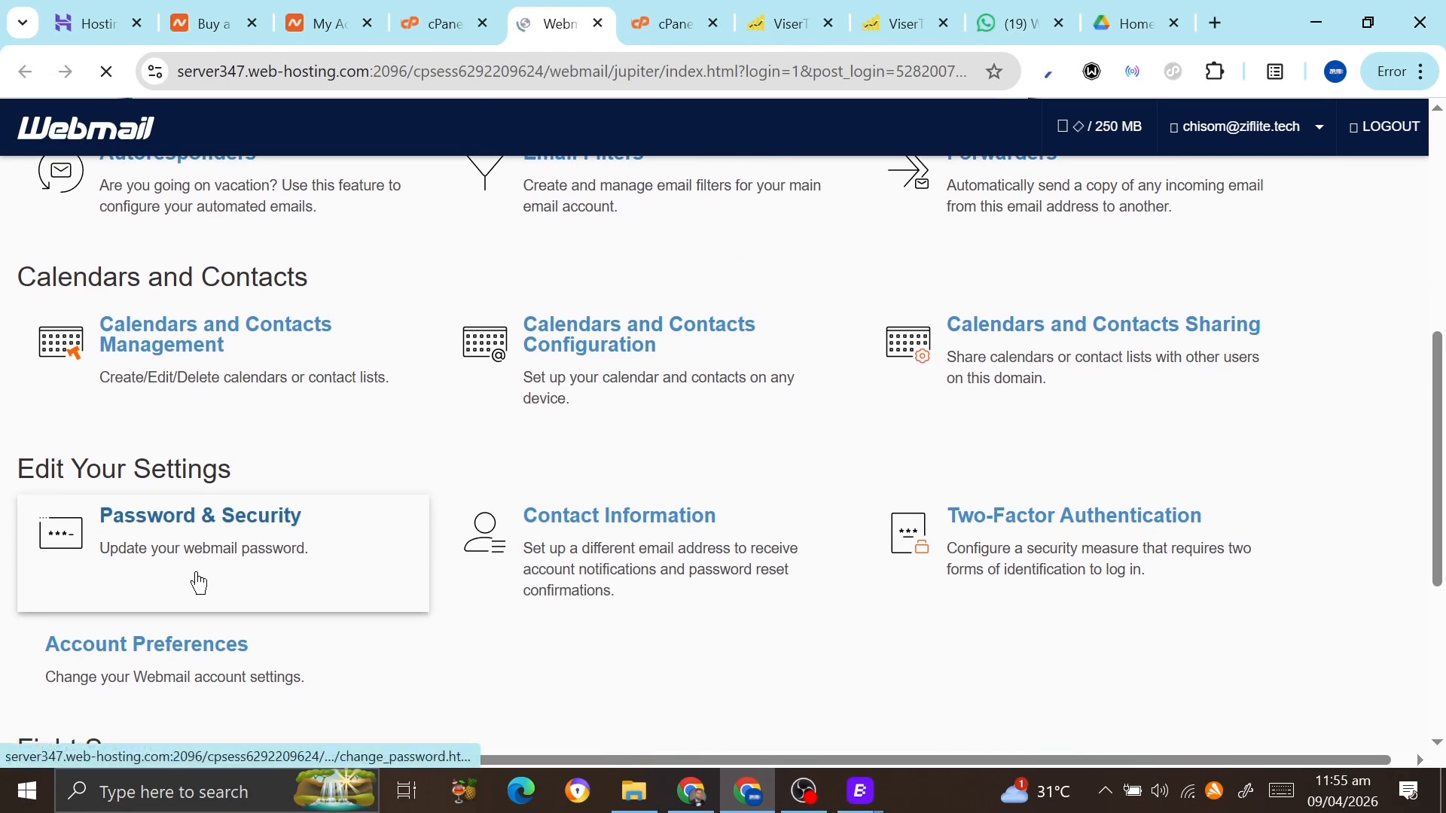
Scroll the Webmail home page down to reach the Configure Mail Client card
{"action": "scroll", "coordinate": [122, 613], "scroll_direction": "down", "scroll_amount": 5}
{"action": "scroll", "coordinate": [122, 649], "scroll_direction": "down", "scroll_amount": 1}
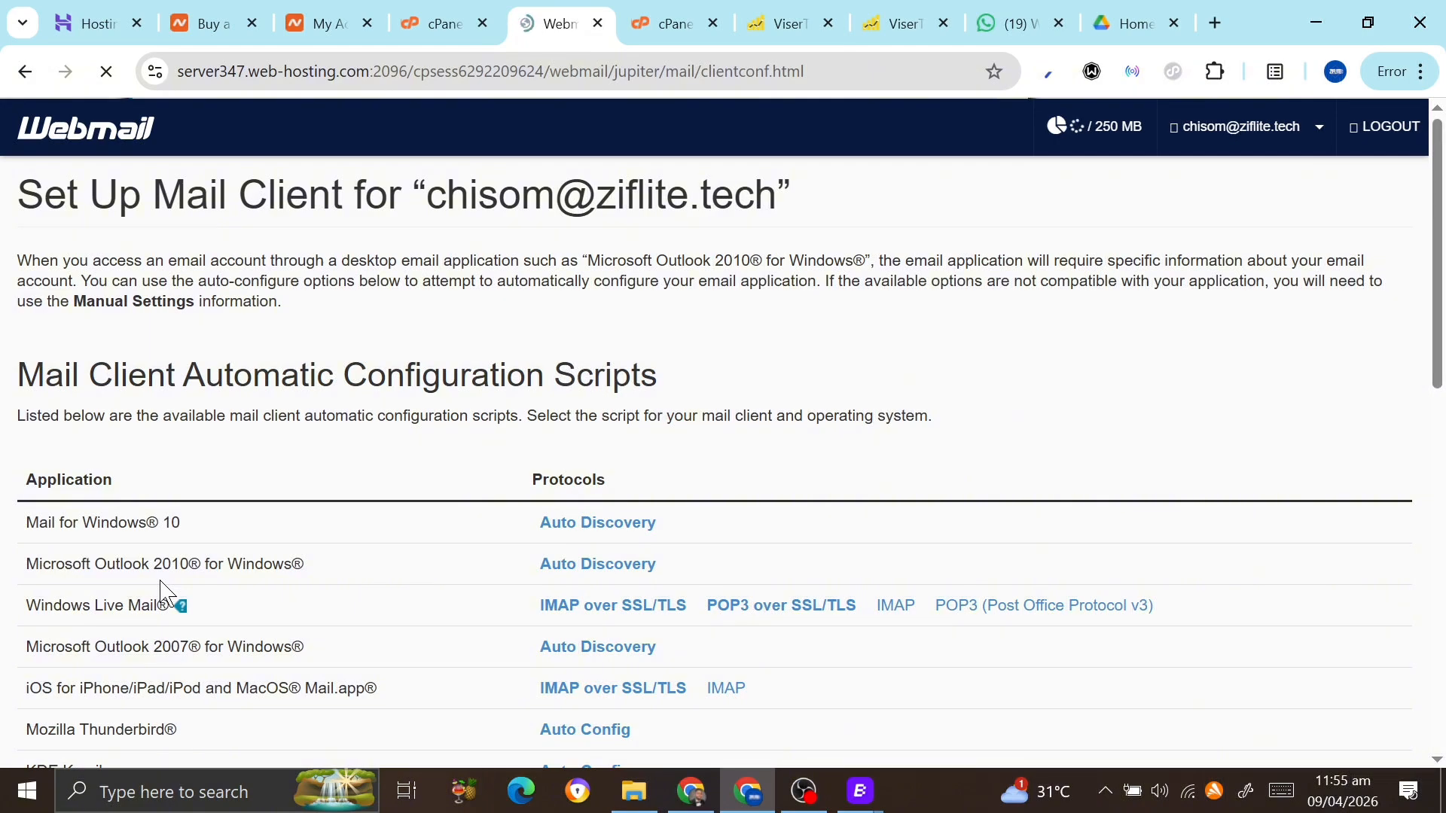
Select the Username in the SSL/TLS manual settings (SMTP port 465) to copy it
{"action": "scroll", "coordinate": [165, 595], "scroll_direction": "down", "scroll_amount": 9}
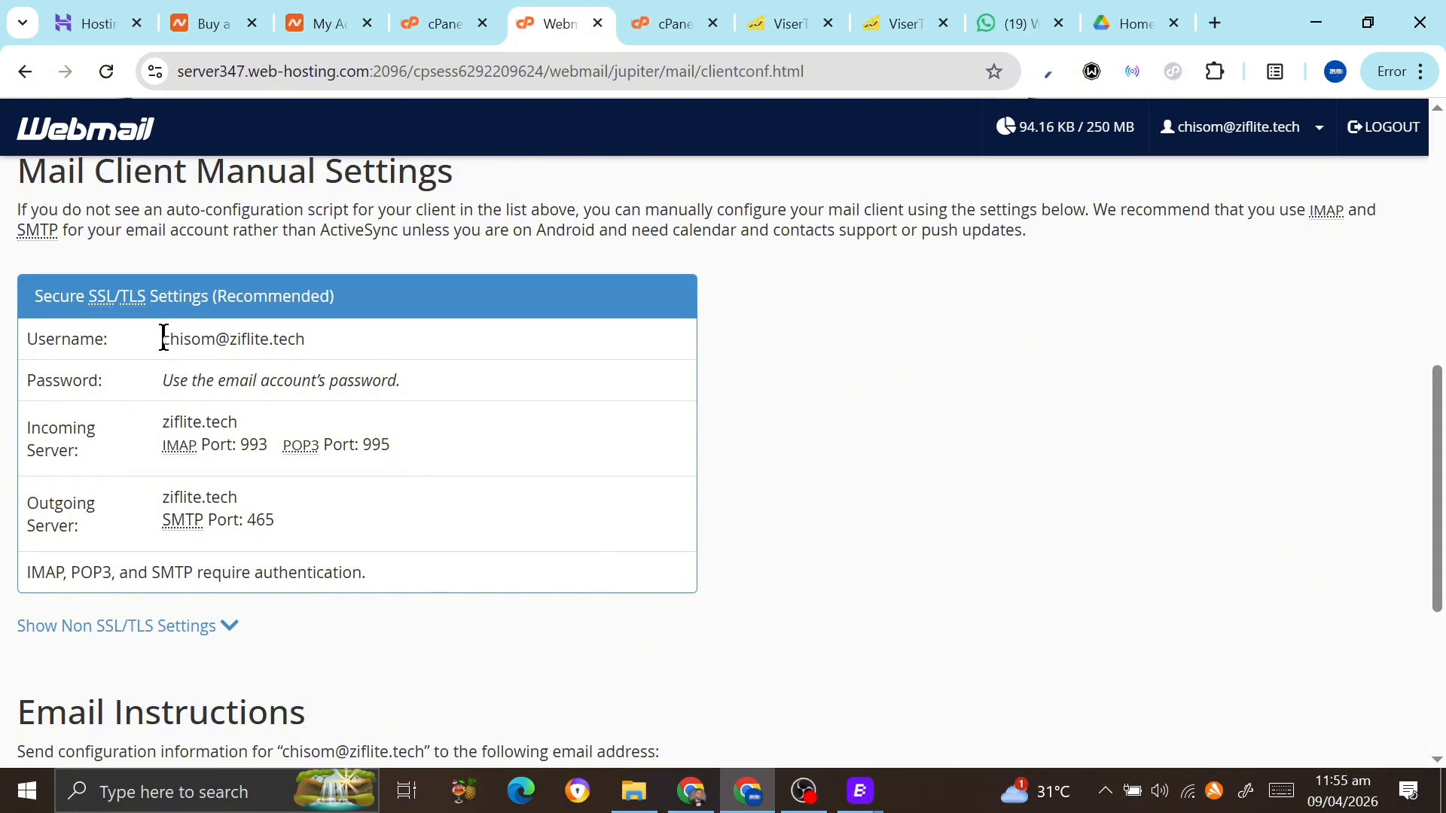
{"action": "left_click_drag", "start_coordinate": [163, 339], "coordinate": [322, 343]}
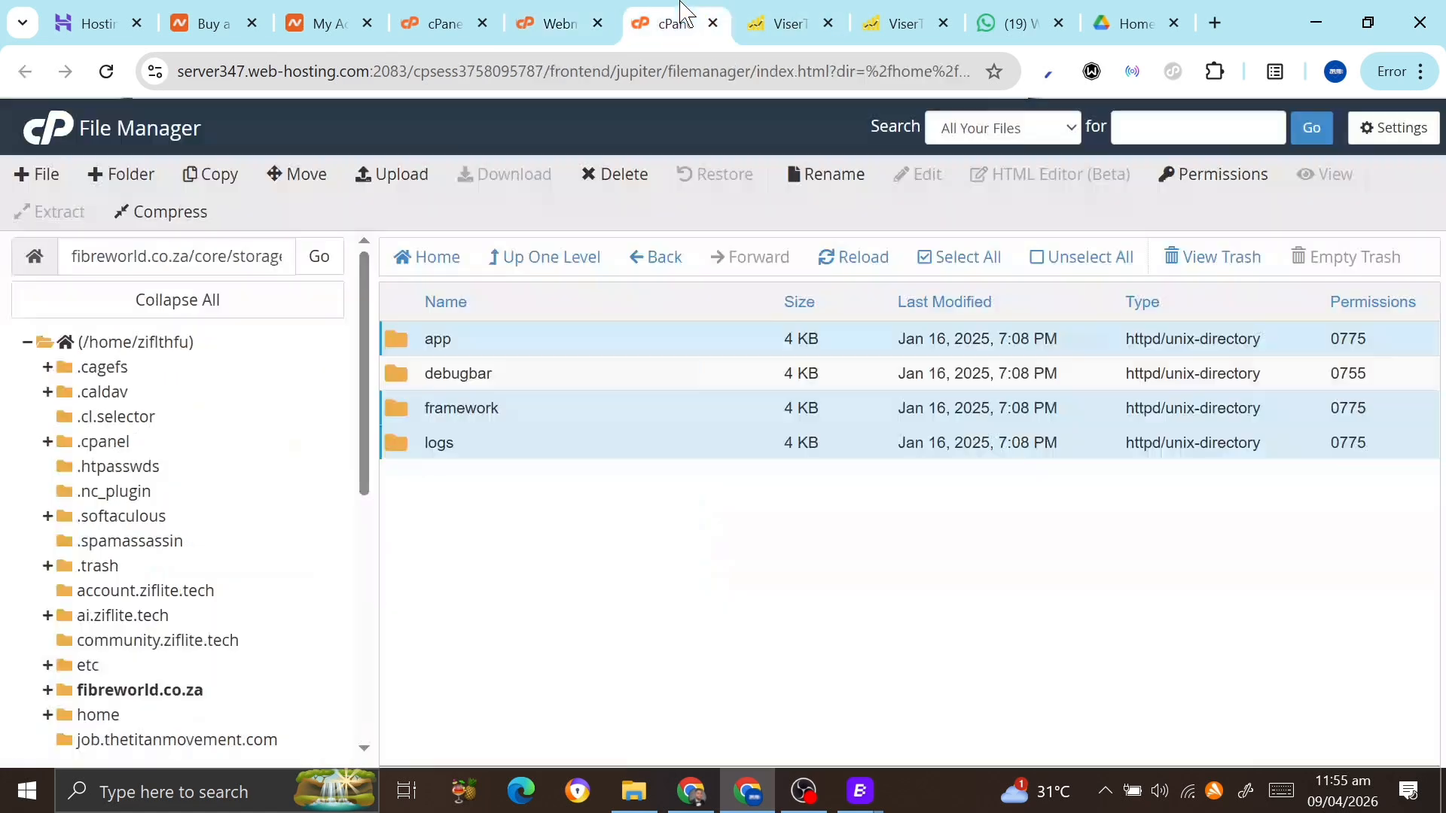
{"action": "left_click", "coordinate": [671, 23]}
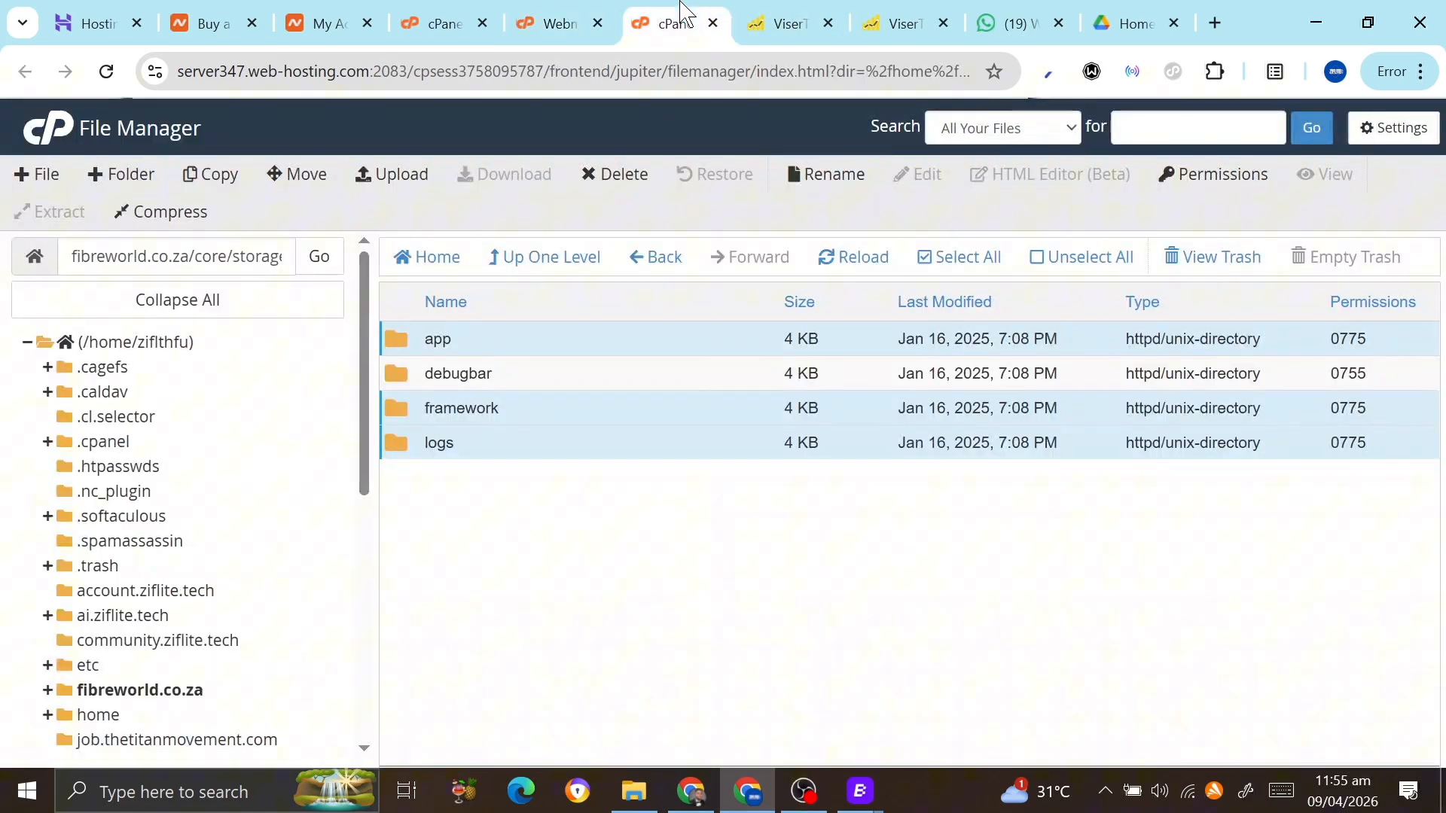
Replace the global template's sender email with the ziflite.tech account address and submit
{"action": "left_click", "coordinate": [785, 11]}
{"action": "left_click", "coordinate": [1077, 516]}
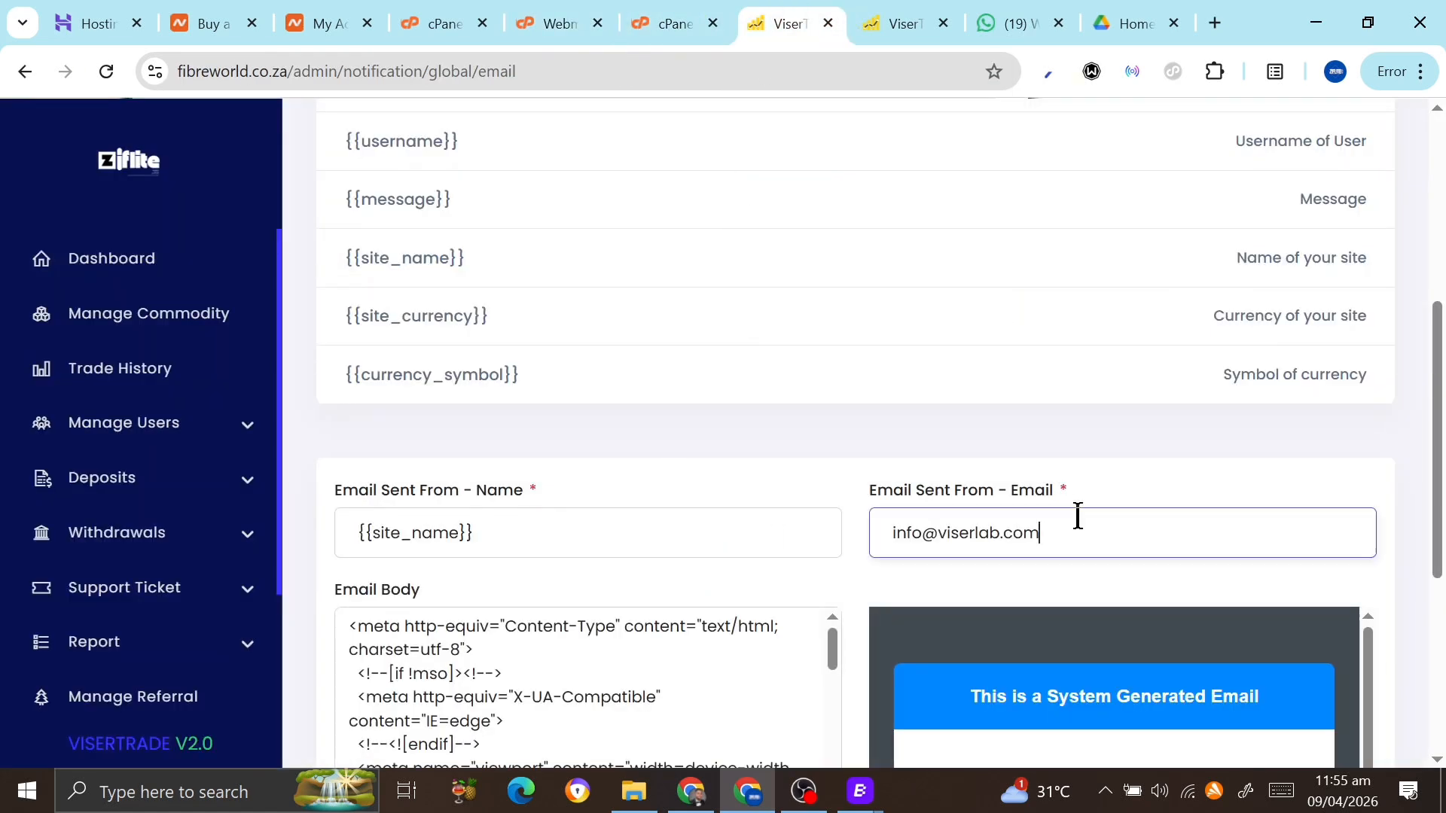
{"action": "key", "text": "ctrl+a"}
{"action": "key", "text": "ctrl+v"}
{"action": "scroll", "coordinate": [923, 460], "scroll_direction": "down", "scroll_amount": 5}
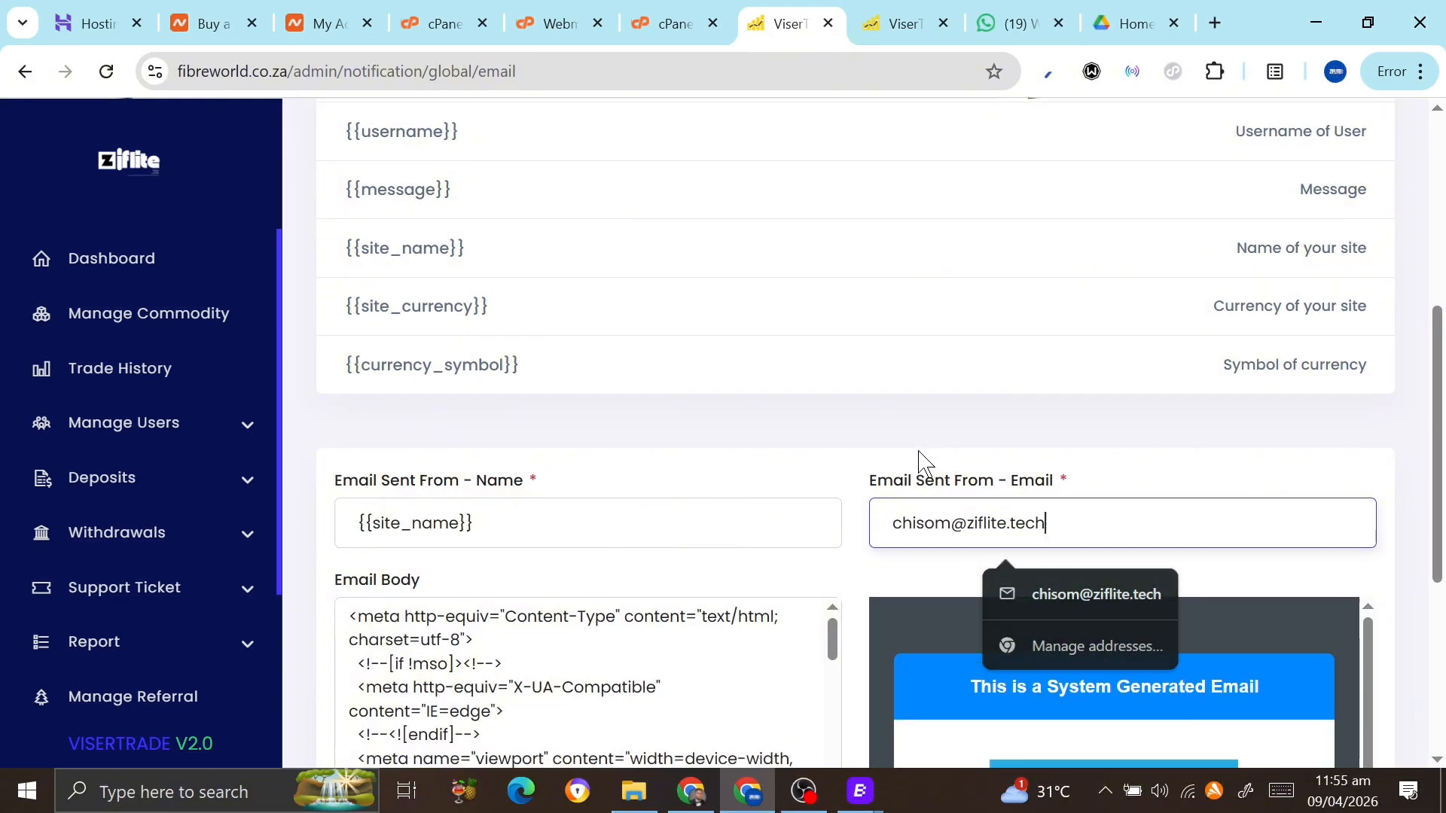
{"action": "left_click", "coordinate": [866, 700]}
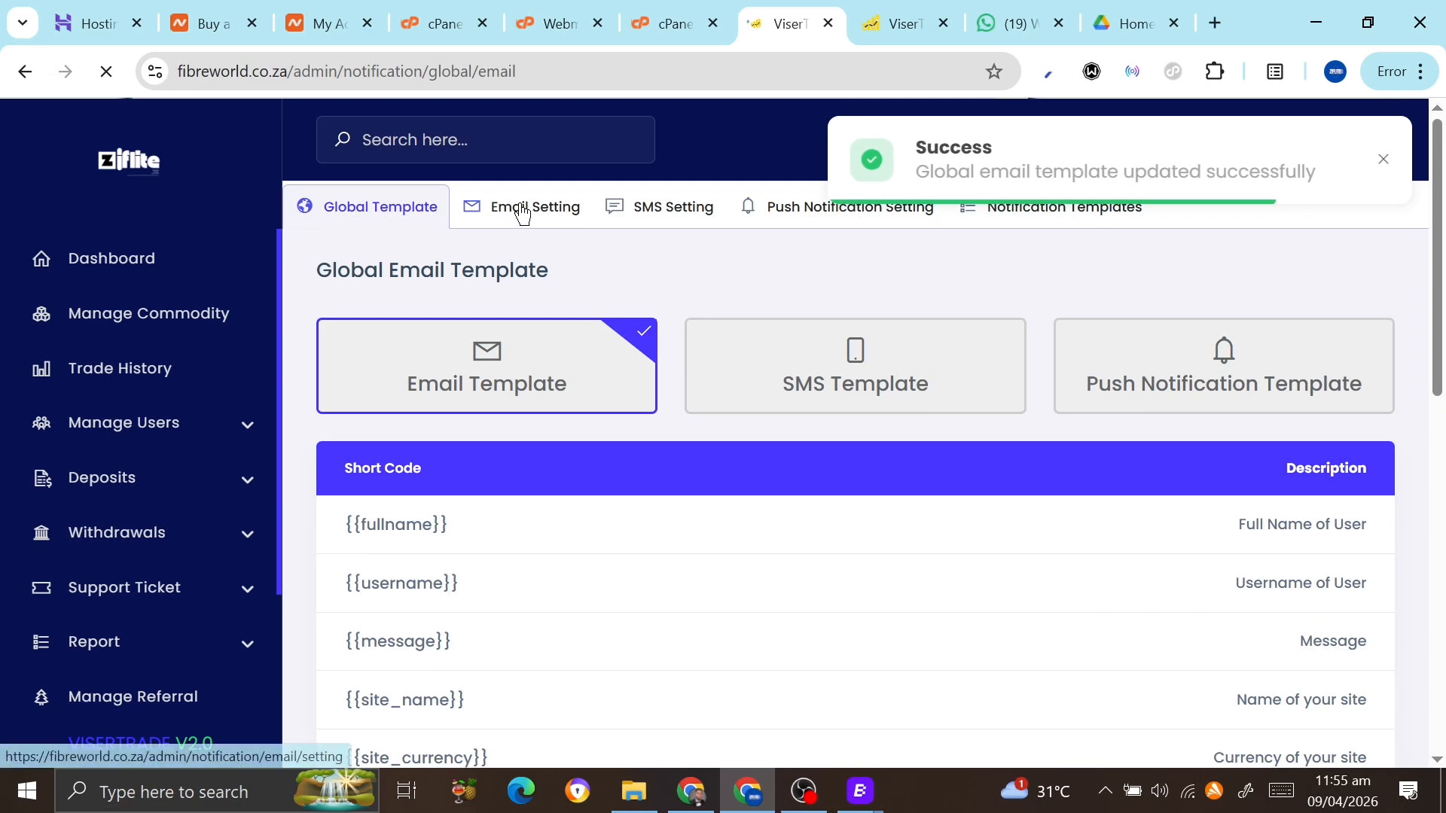
{"action": "left_click", "coordinate": [522, 214]}
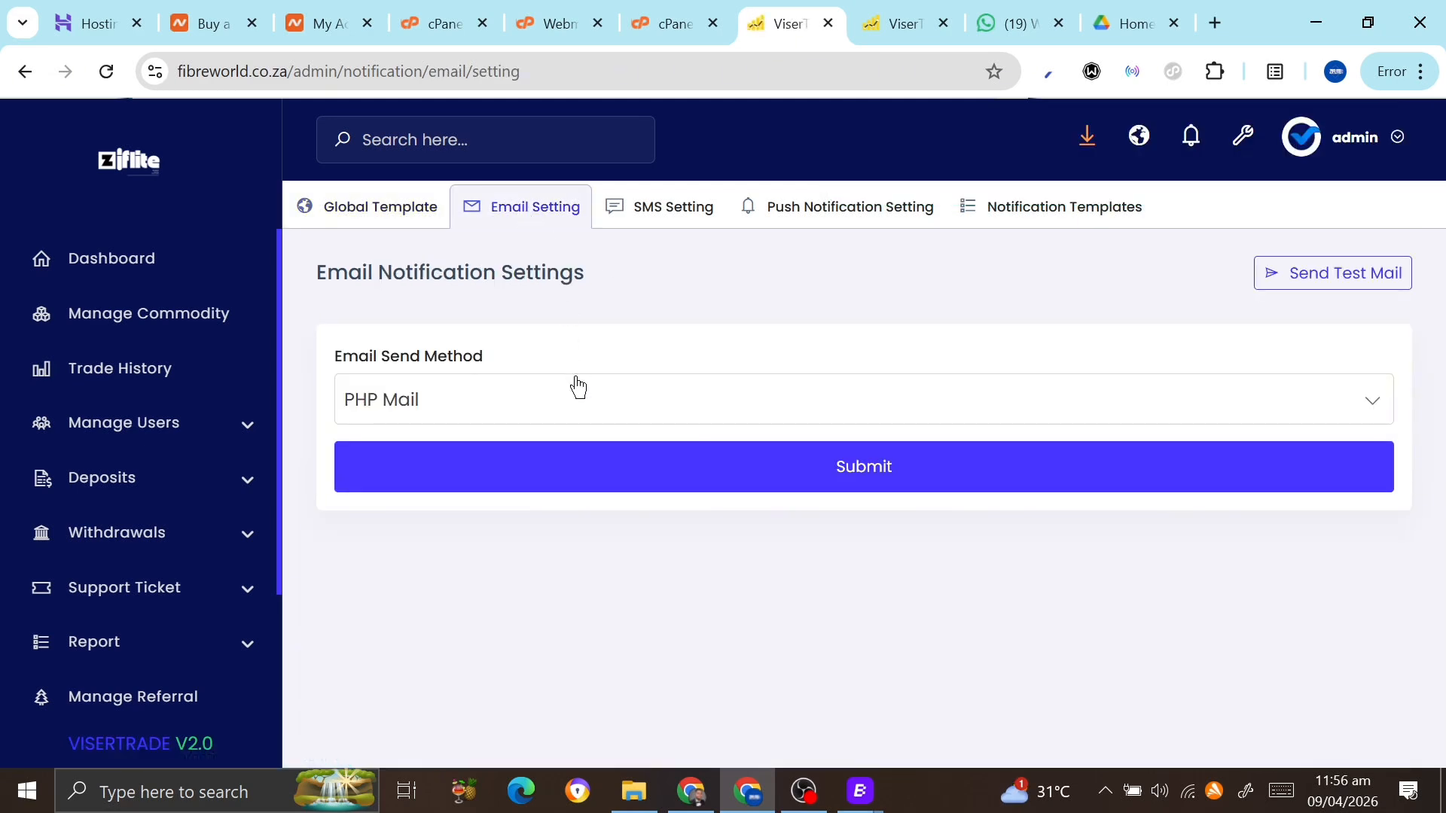
Set Email Send Method to SMTP and autofill the ziflite.tech account as username
{"action": "left_click", "coordinate": [579, 387]}
{"action": "left_click", "coordinate": [504, 507]}
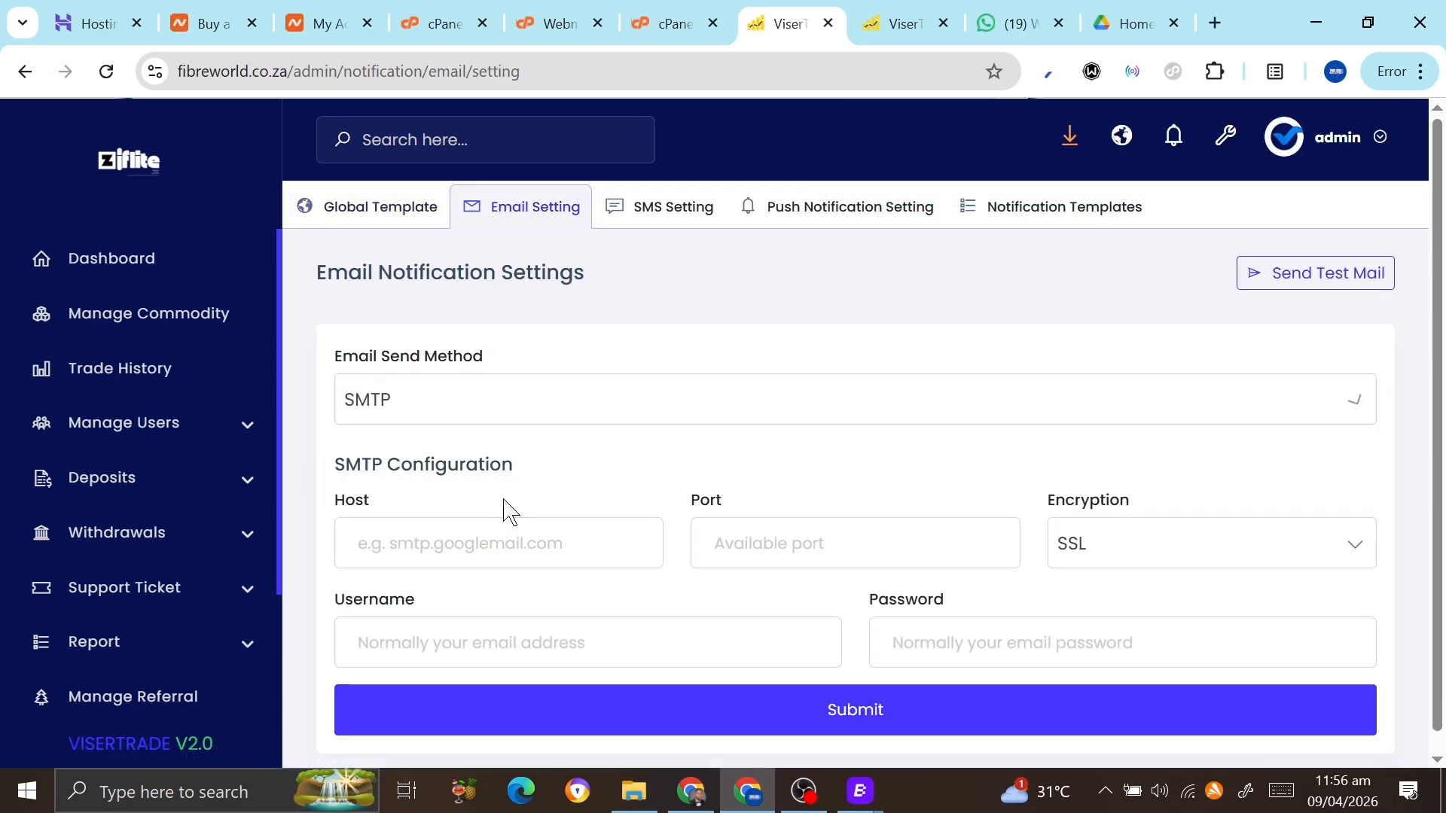
{"action": "scroll", "coordinate": [532, 582], "scroll_direction": "down", "scroll_amount": 1}
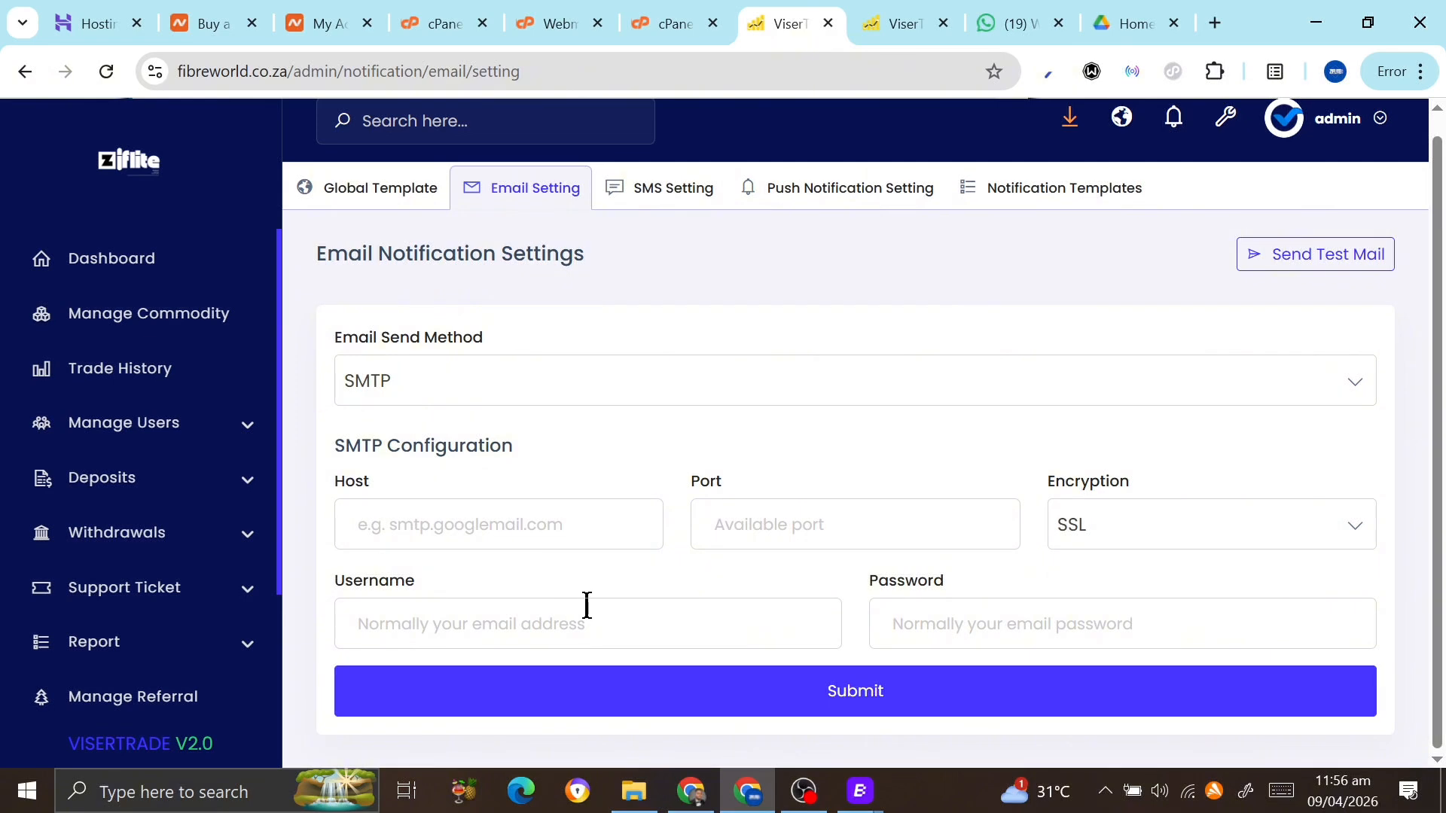
{"action": "left_click", "coordinate": [586, 605]}
{"action": "key", "text": "Down"}
{"action": "key", "text": "Down"}
{"action": "key", "text": "Down"}
{"action": "key", "text": "Down"}
{"action": "key", "text": "Return"}
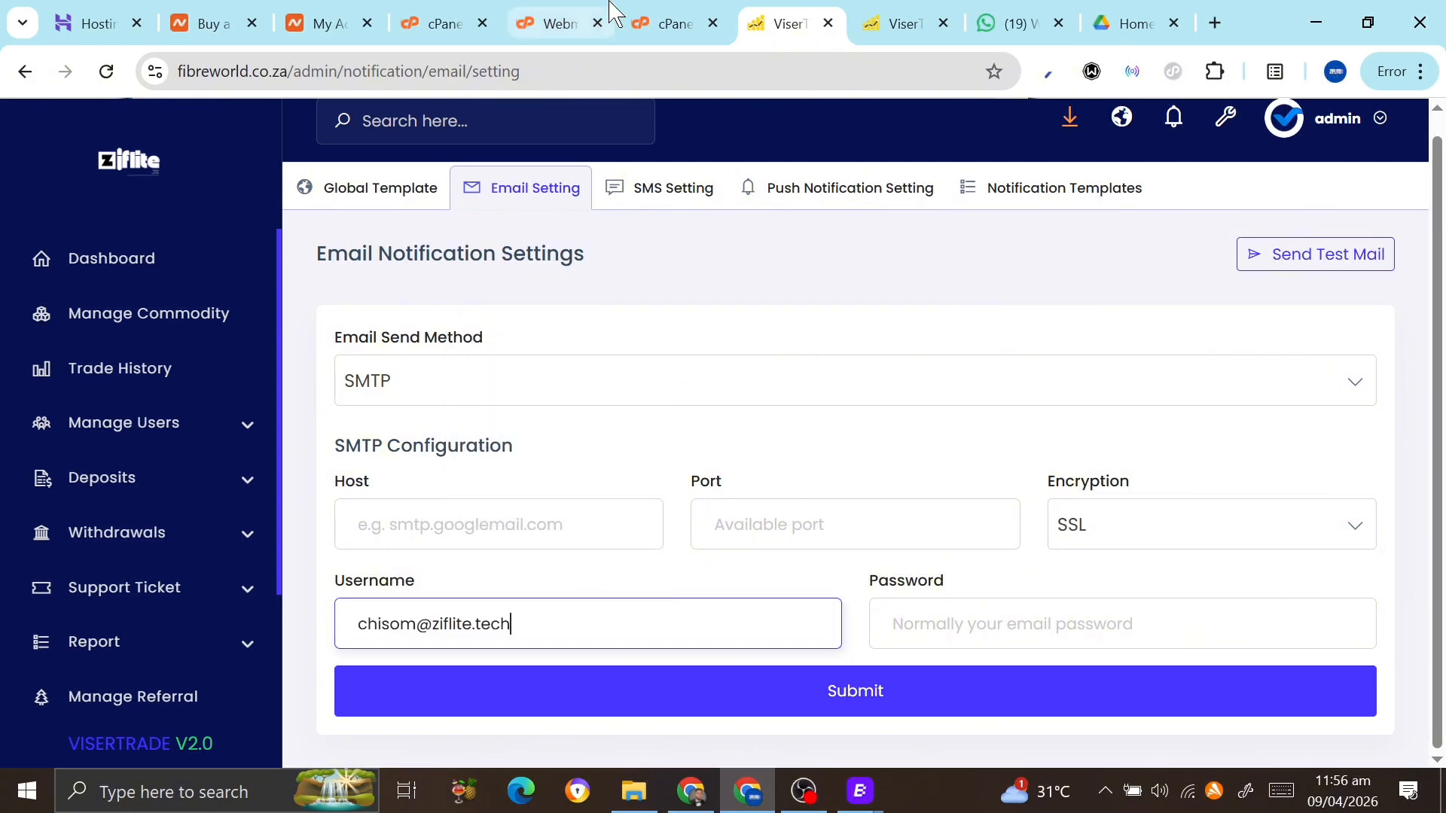
Check the incoming server name ziflite.tech in Webmail's manual mail settings
{"action": "left_click", "coordinate": [681, 17]}
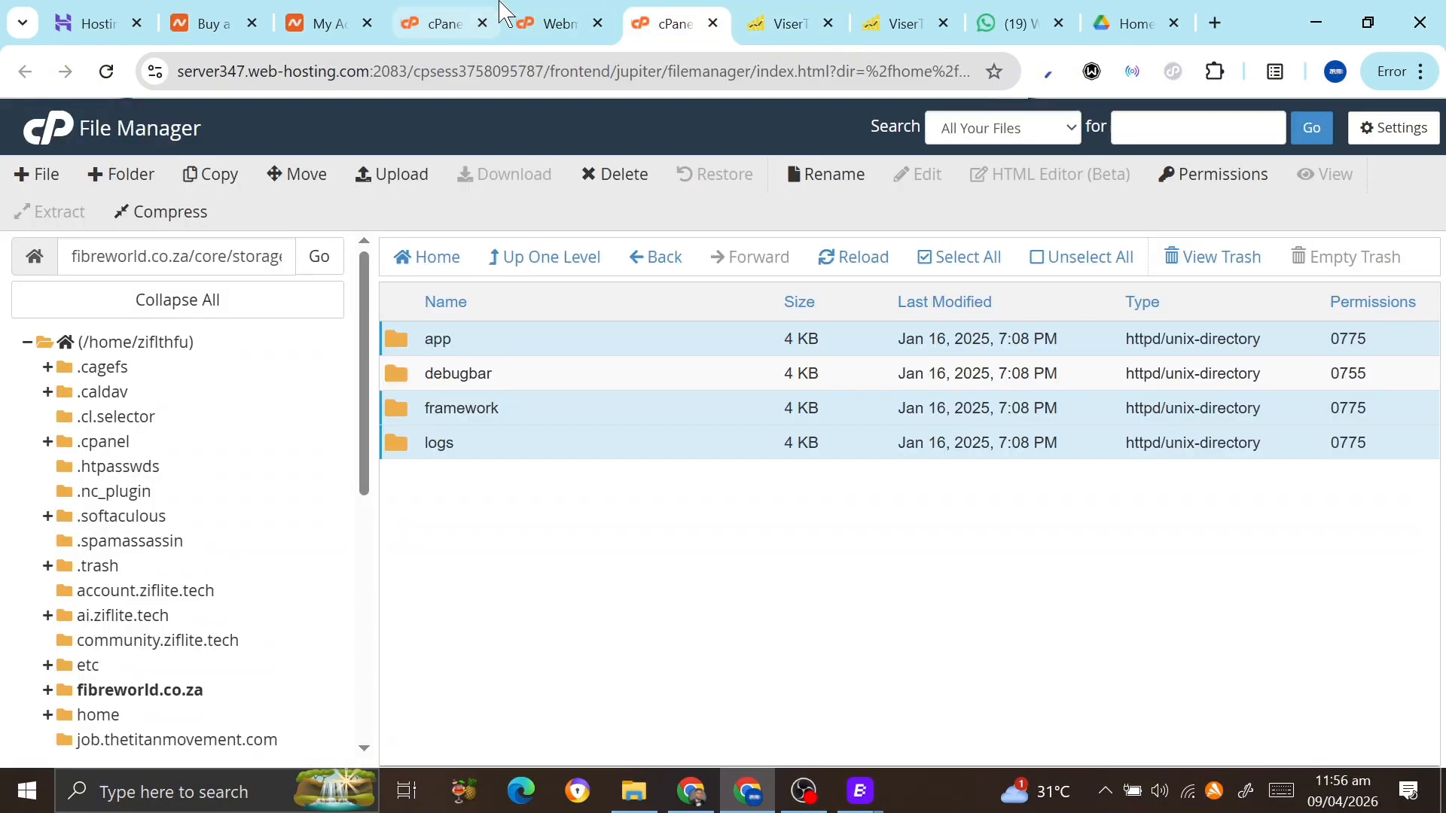
{"action": "left_click", "coordinate": [441, 23]}
{"action": "left_click_drag", "start_coordinate": [554, 23], "coordinate": [672, 23]}
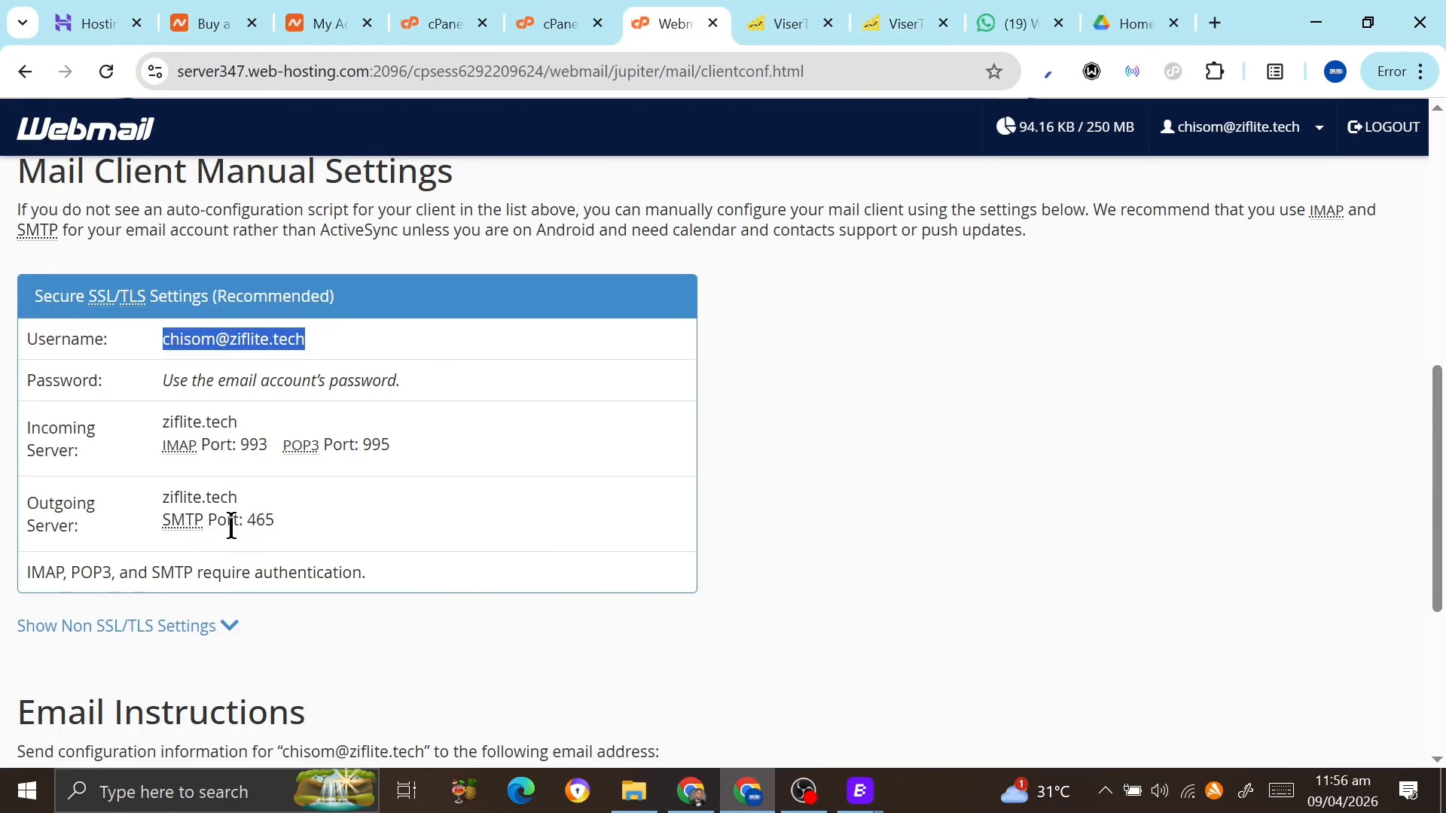
{"action": "left_click_drag", "start_coordinate": [165, 427], "coordinate": [265, 426]}
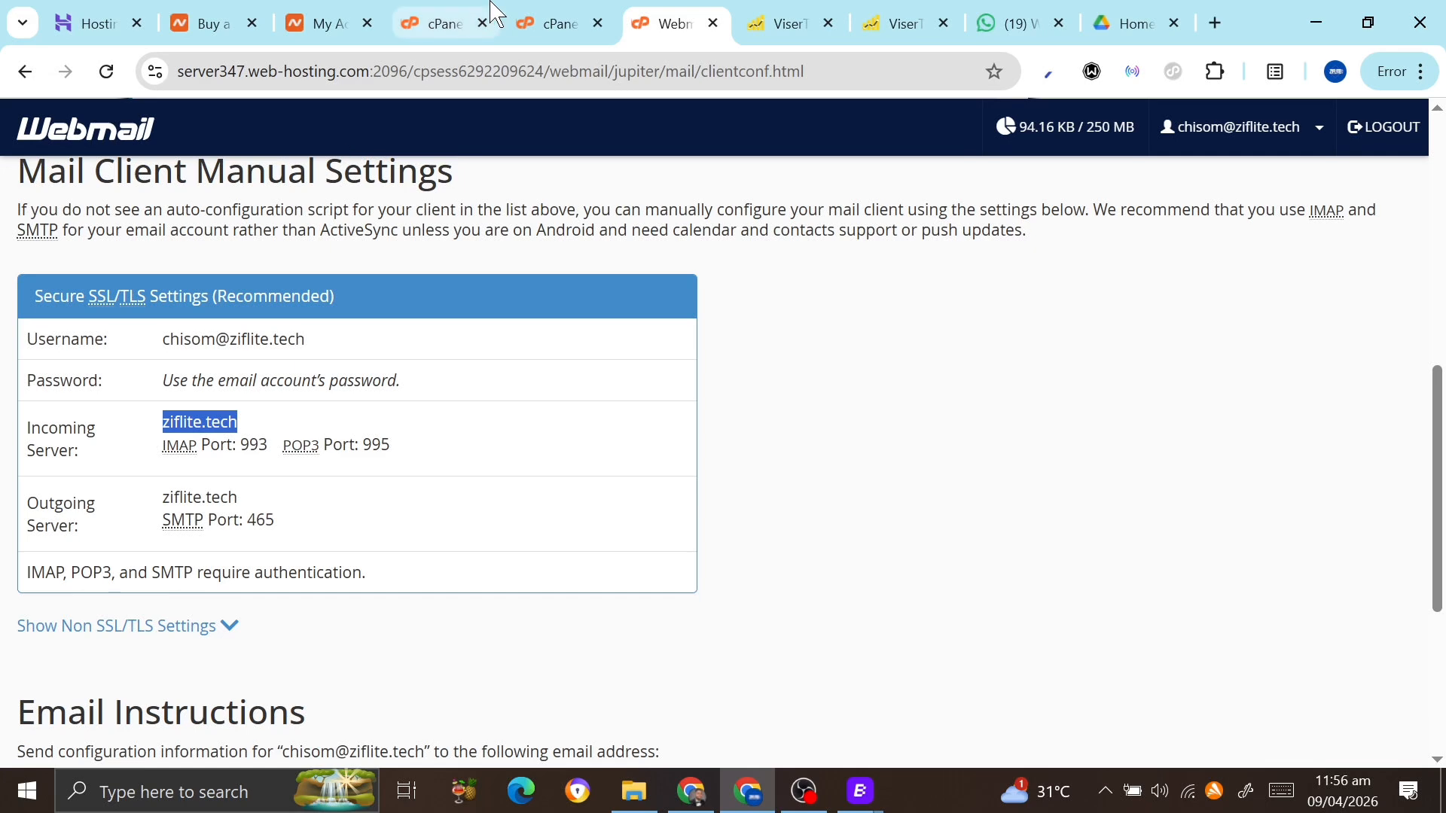
{"action": "left_click", "coordinate": [557, 24]}
Close the cPanel email accounts page and paste the mailbox password into the SMTP password field
{"action": "left_click", "coordinate": [455, 12]}
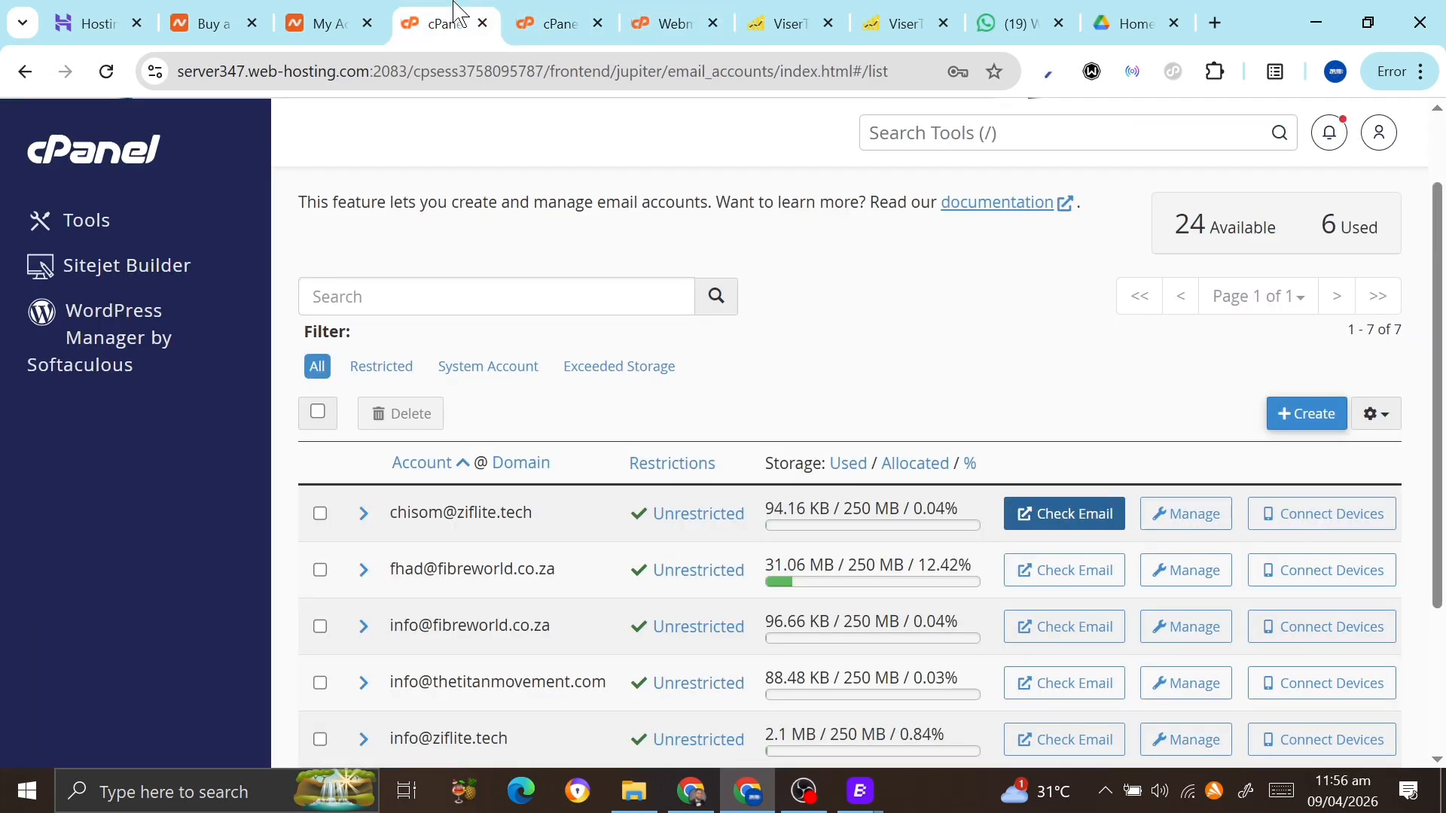
{"action": "key", "text": "ctrl+w"}
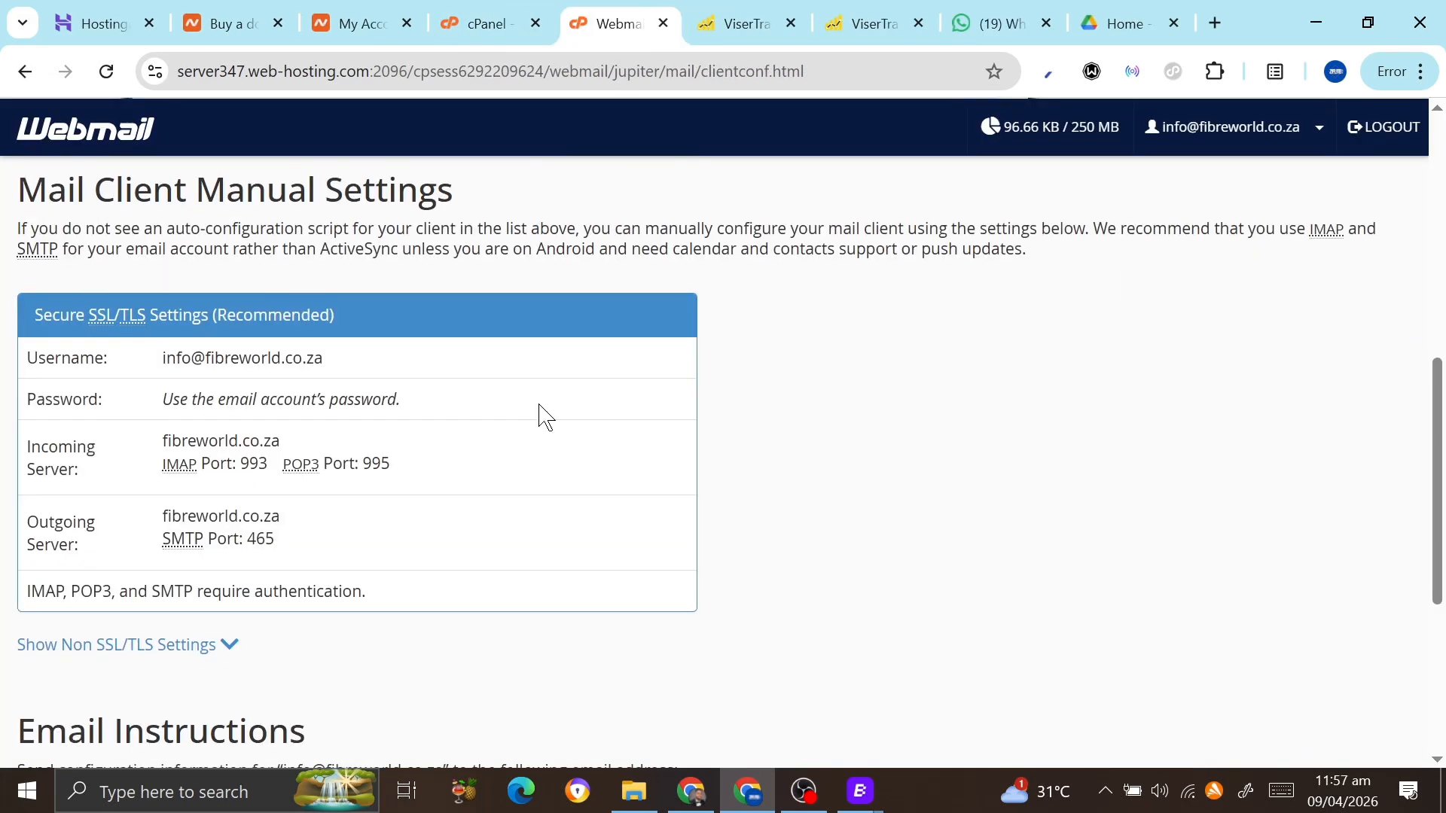
{"action": "left_click", "coordinate": [734, 11]}
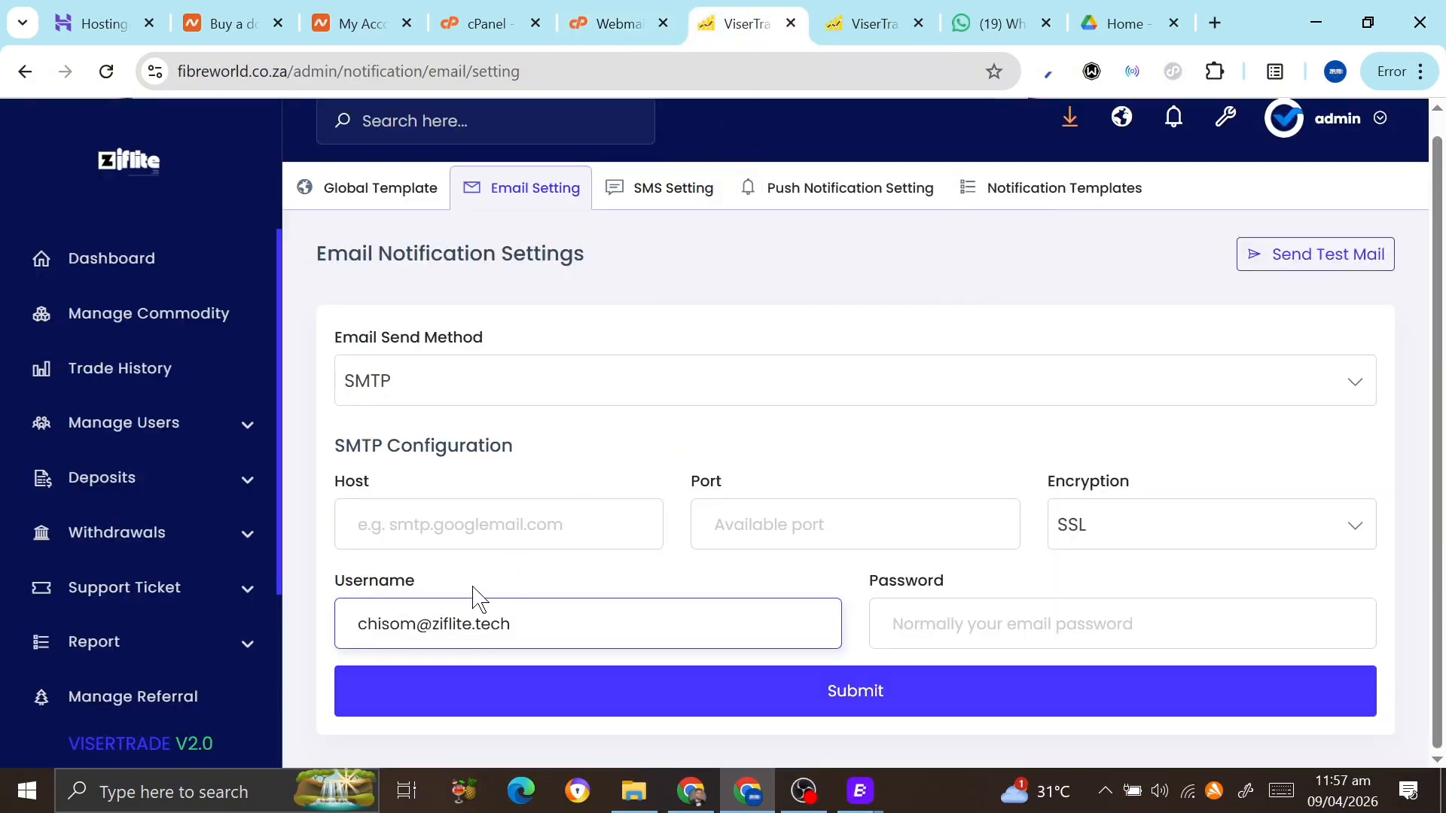
{"action": "left_click", "coordinate": [971, 623]}
{"action": "key", "text": "ctrl+v"}
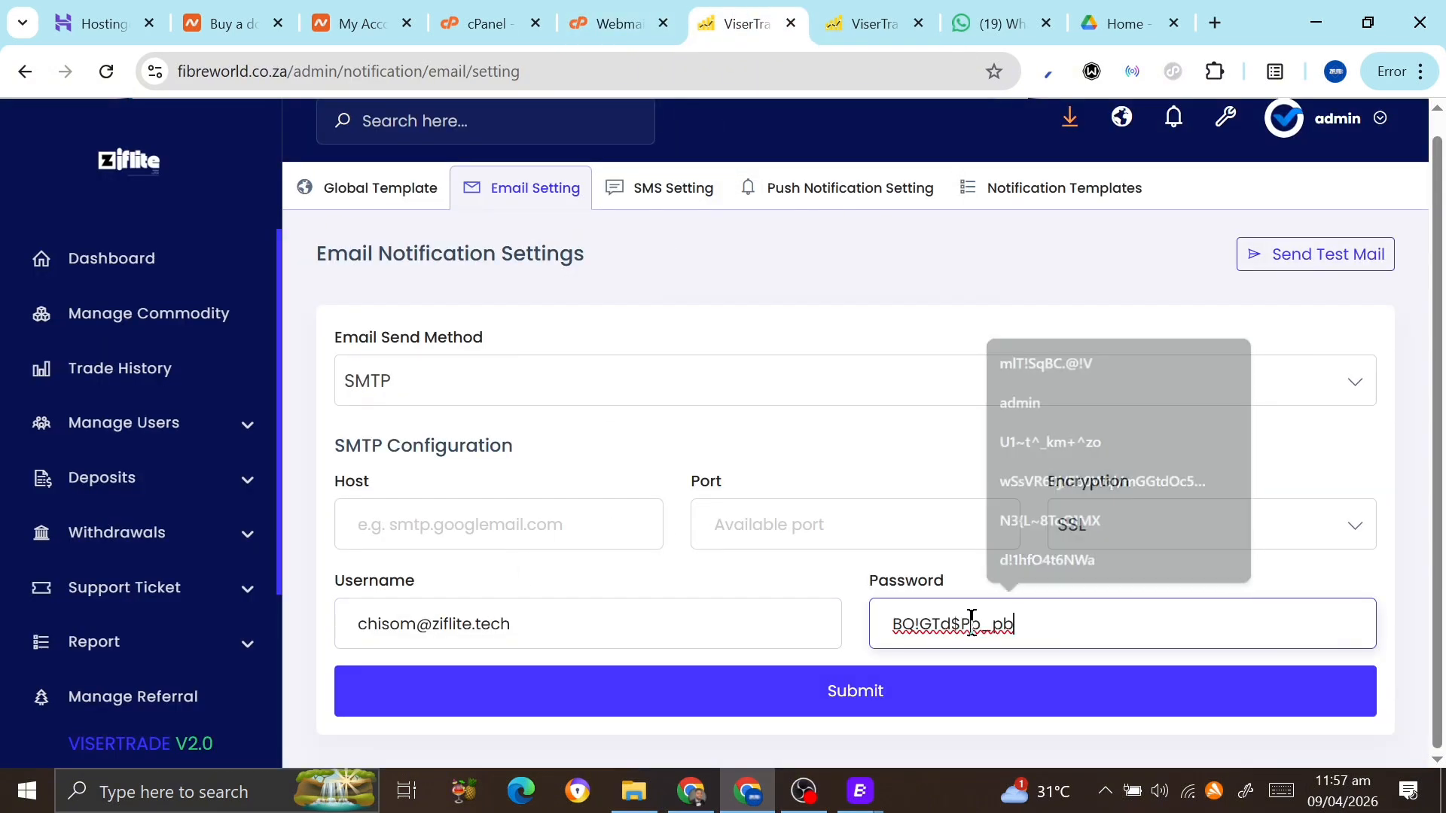
Clear the old SMTP username and select the mail account's username in Webmail's Manual Settings
{"action": "left_click", "coordinate": [617, 633]}
{"action": "key", "text": "ctrl+a"}
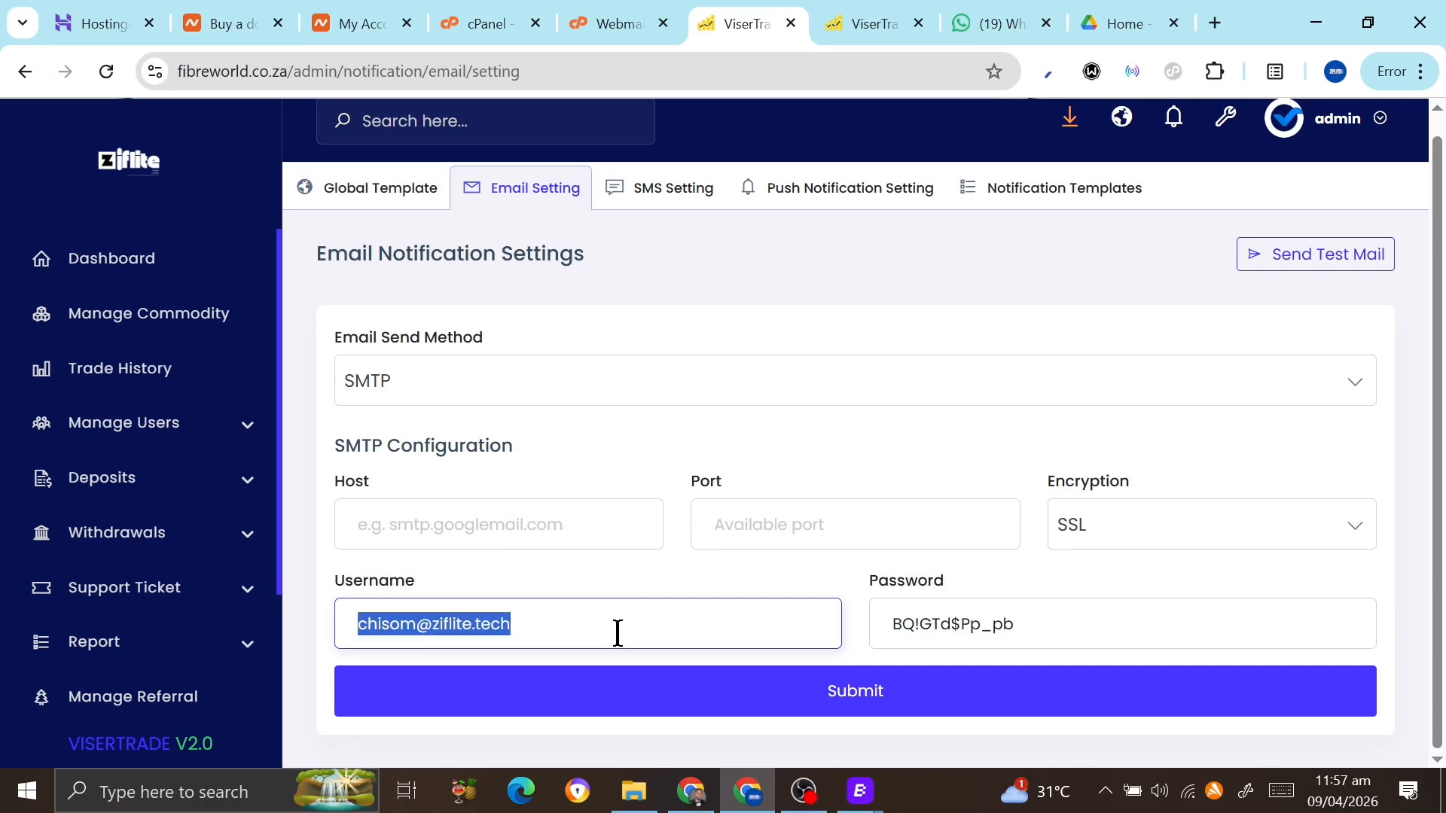
{"action": "key", "text": "BackSpace"}
{"action": "left_click", "coordinate": [617, 24]}
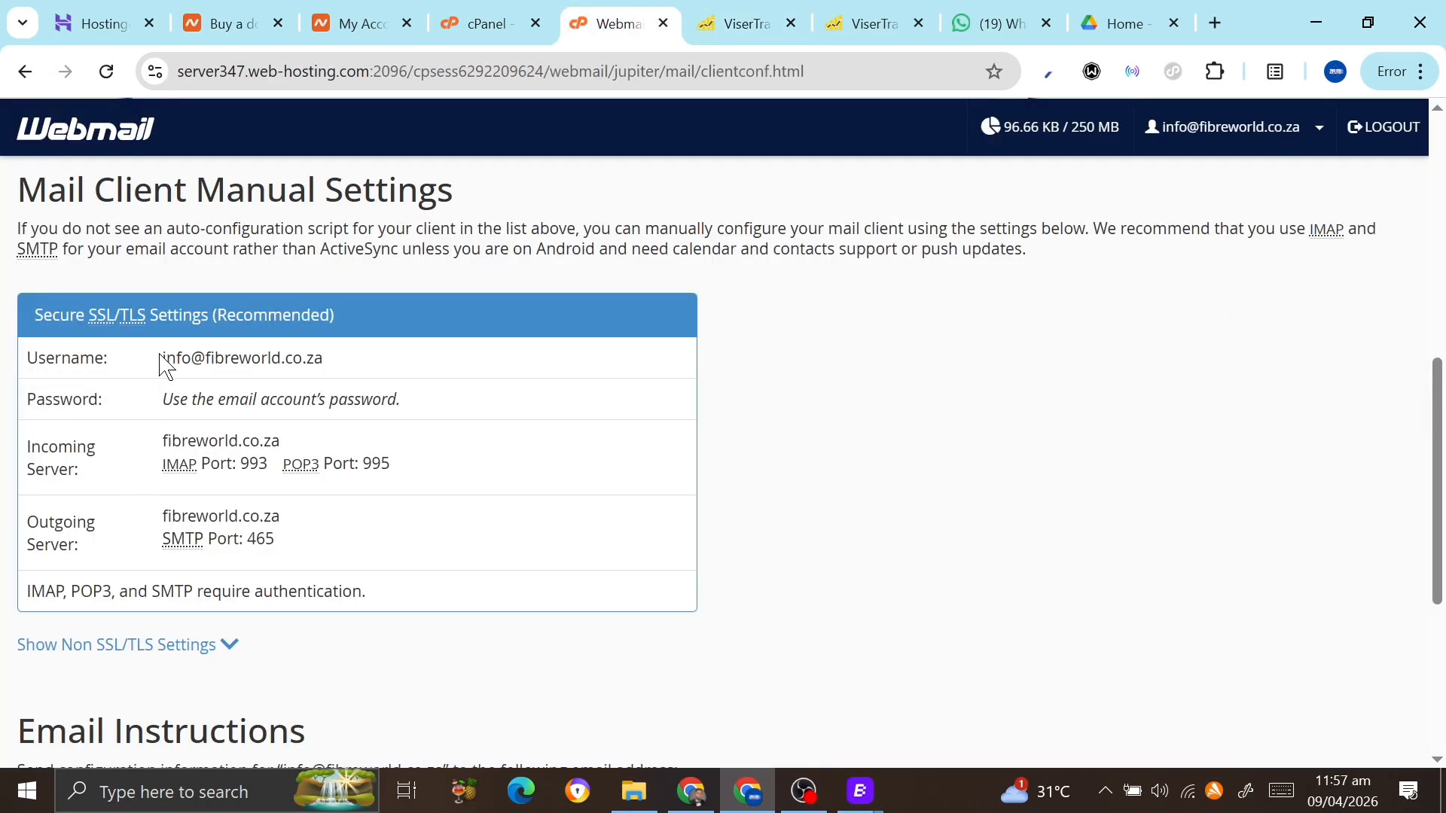
{"action": "left_click_drag", "start_coordinate": [161, 365], "coordinate": [361, 352]}
{"action": "key", "text": "ctrl+c"}
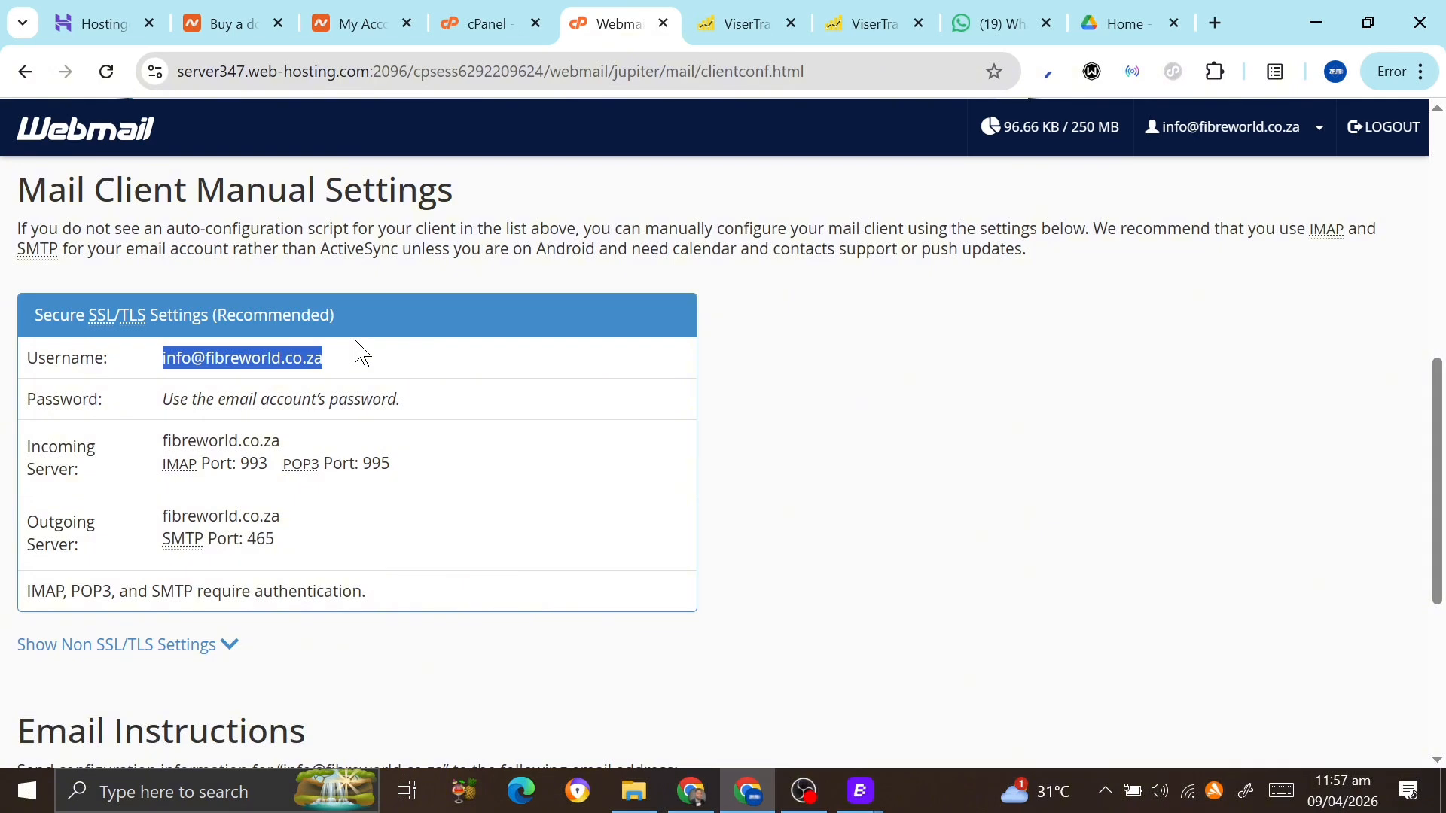
{"action": "left_click", "coordinate": [745, 24]}
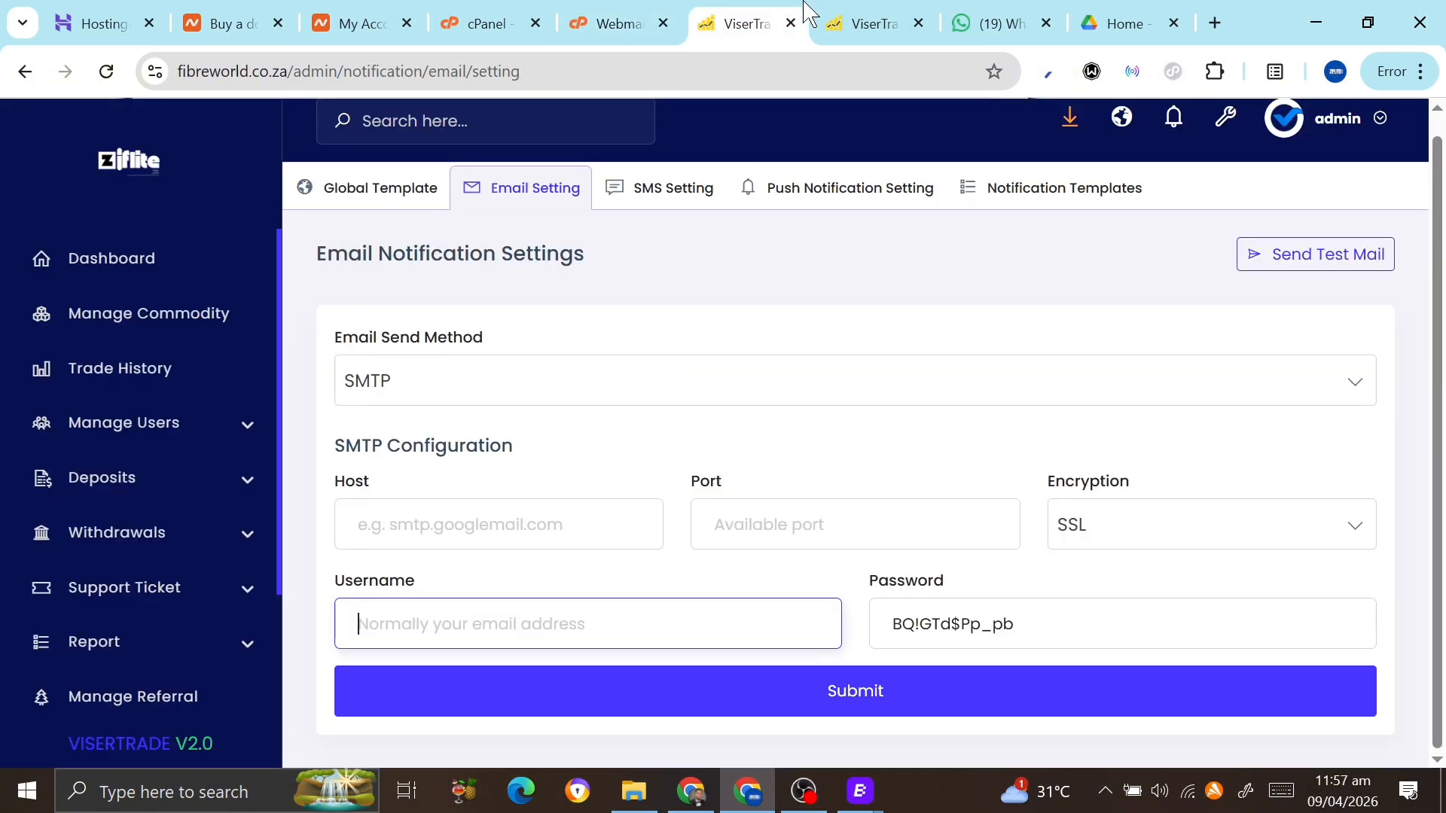
Paste the mail account address as Username, and as Host trimmed to fibreworld.co.za
{"action": "left_click", "coordinate": [556, 613]}
{"action": "key", "text": "ctrl+v"}
{"action": "left_click", "coordinate": [497, 541]}
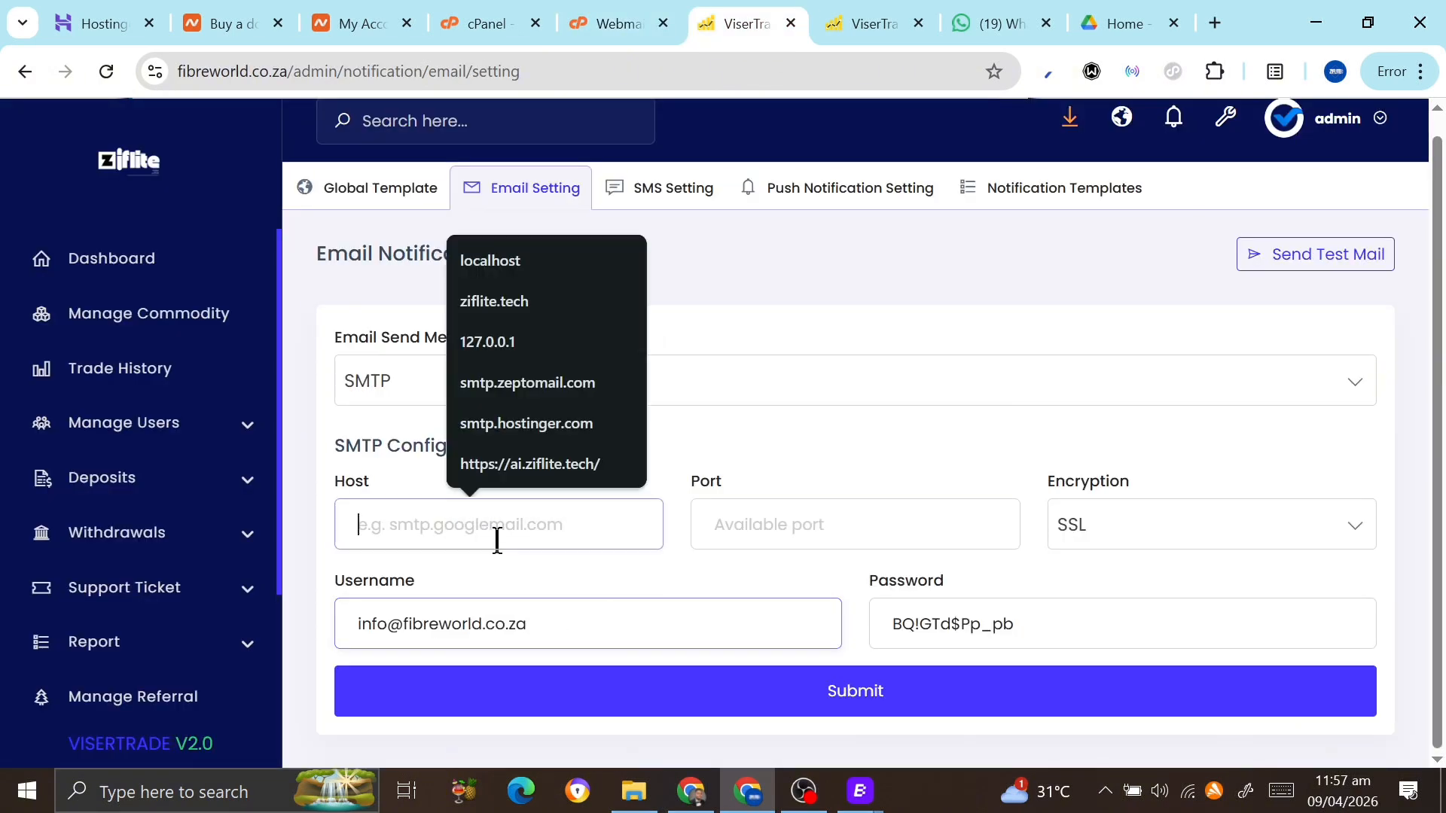
{"action": "key", "text": "ctrl+v"}
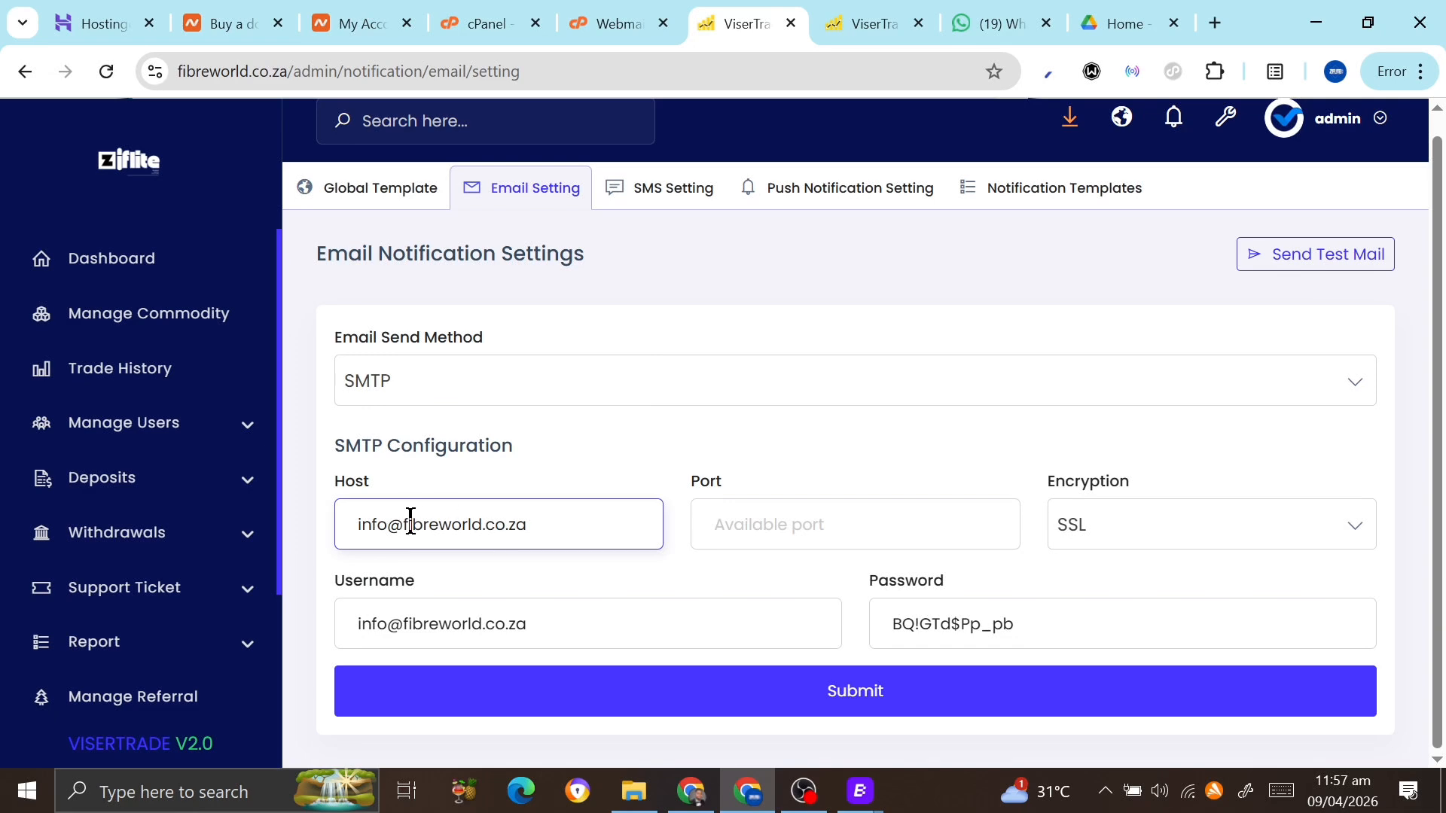
{"action": "key", "text": "shift+Home"}
{"action": "key", "text": "BackSpace"}
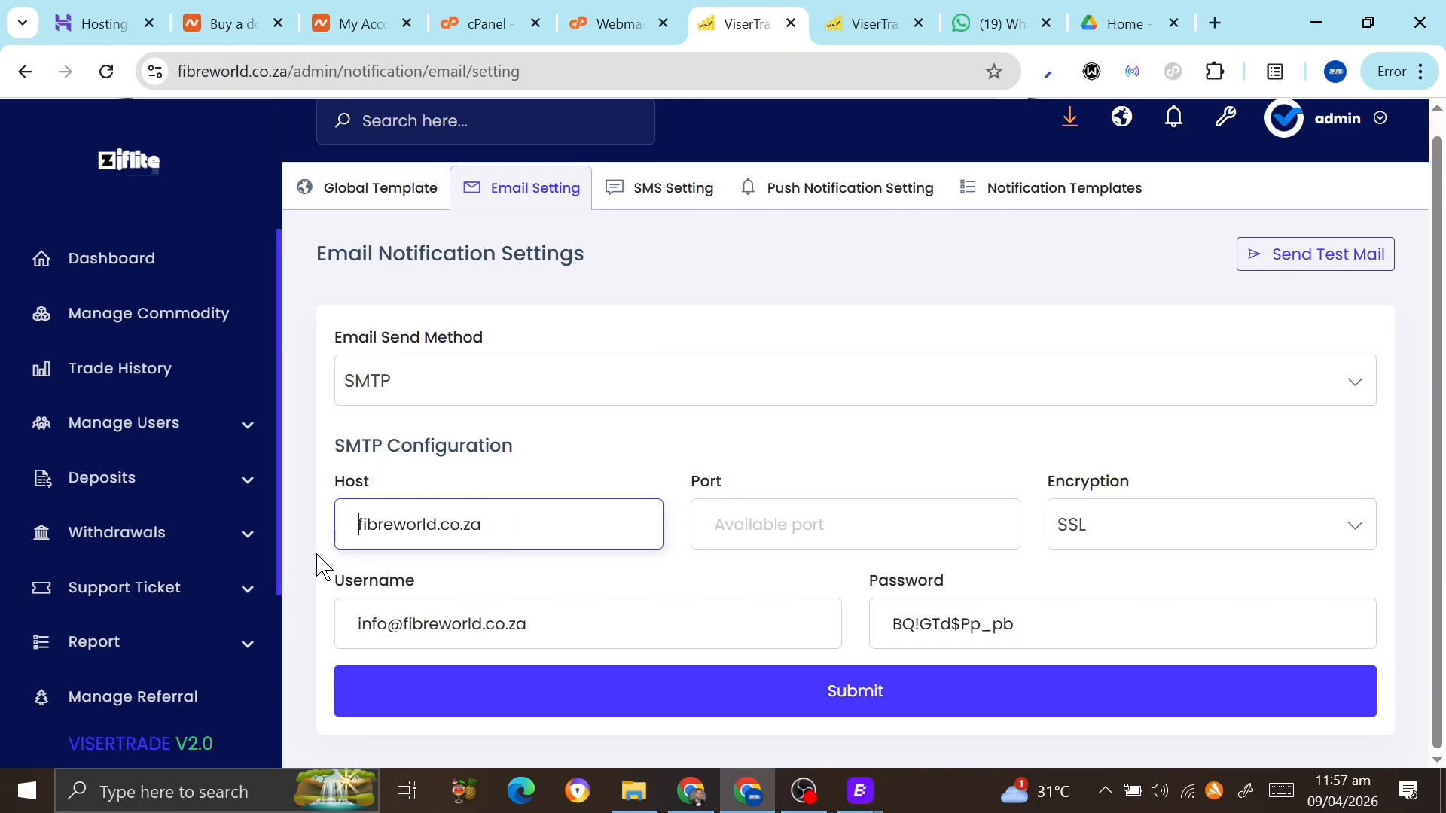
Set port 465 with SSL encryption, save the SMTP settings, then select the username for copying
{"action": "left_click", "coordinate": [636, 17]}
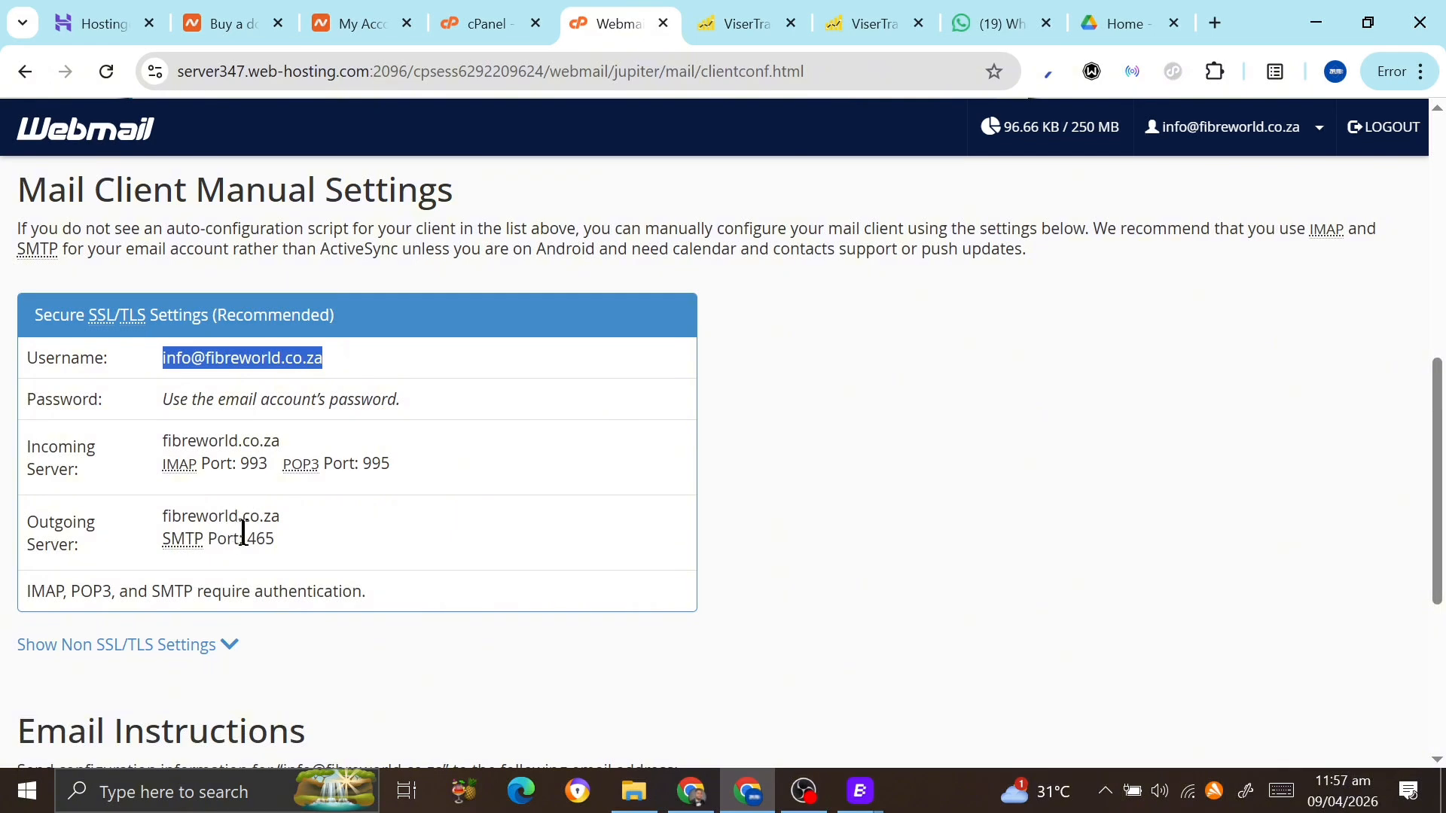
{"action": "left_click_drag", "start_coordinate": [248, 536], "coordinate": [281, 542]}
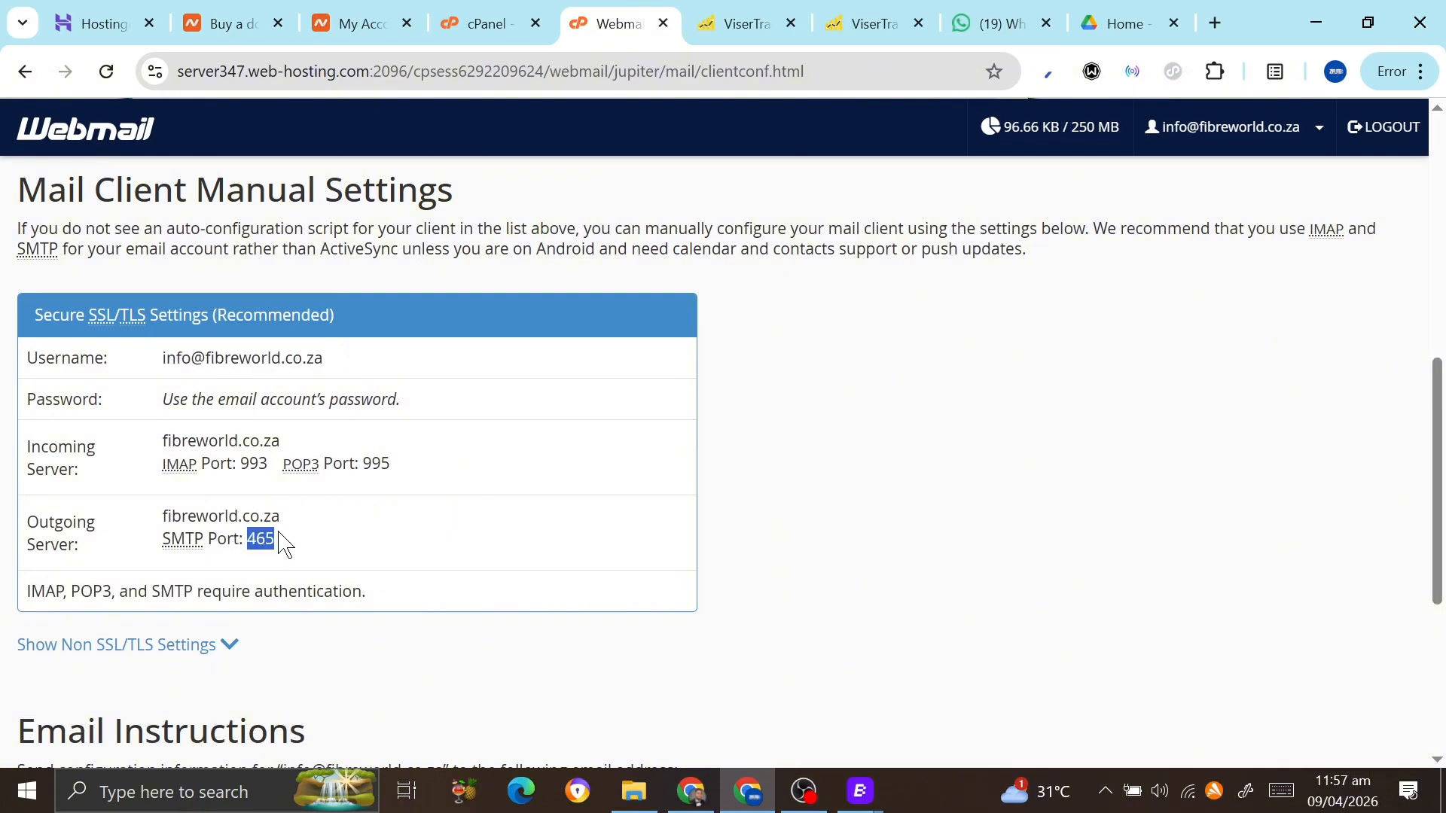
{"action": "left_click", "coordinate": [778, 17]}
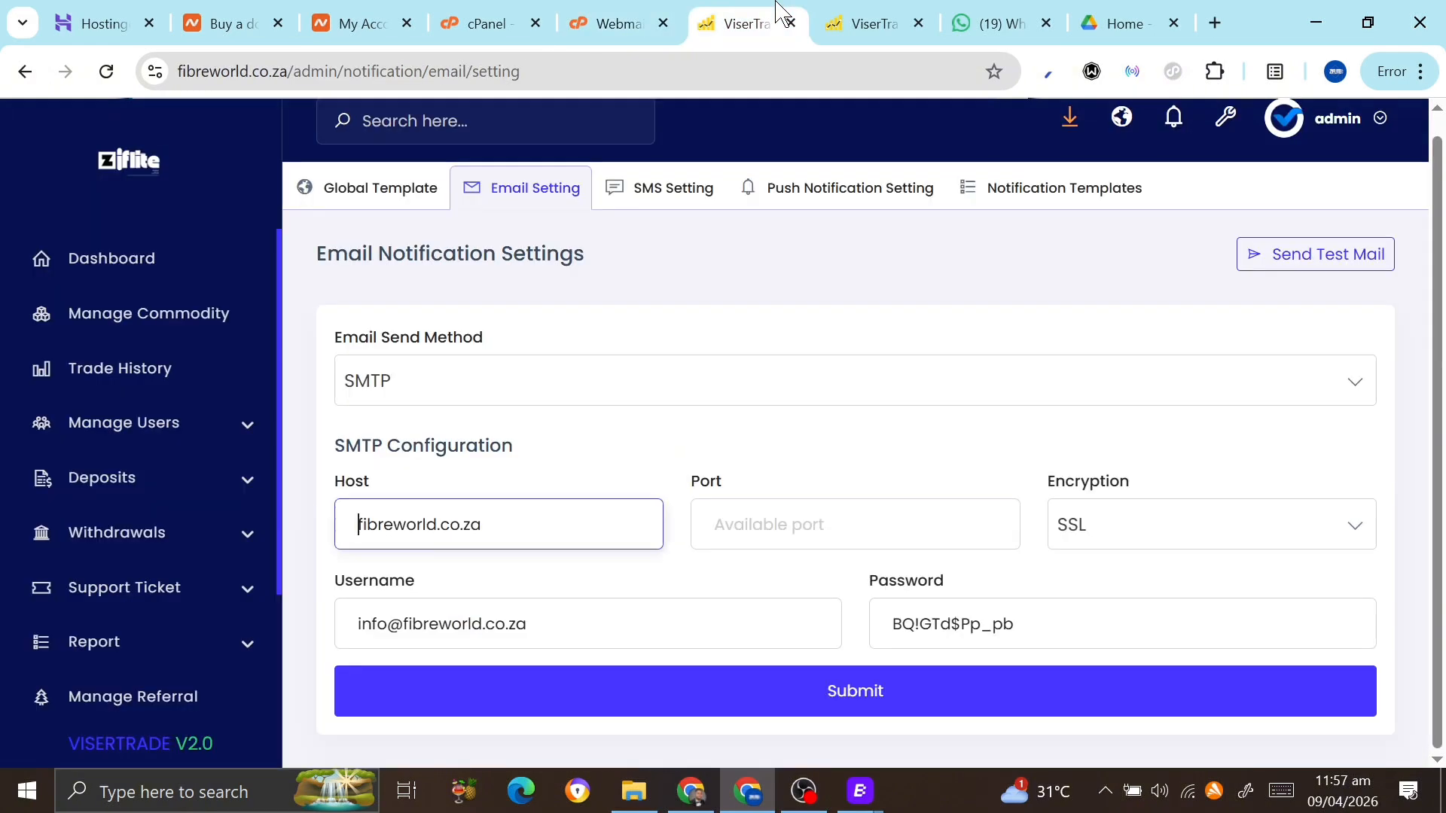
{"action": "left_click", "coordinate": [1120, 537]}
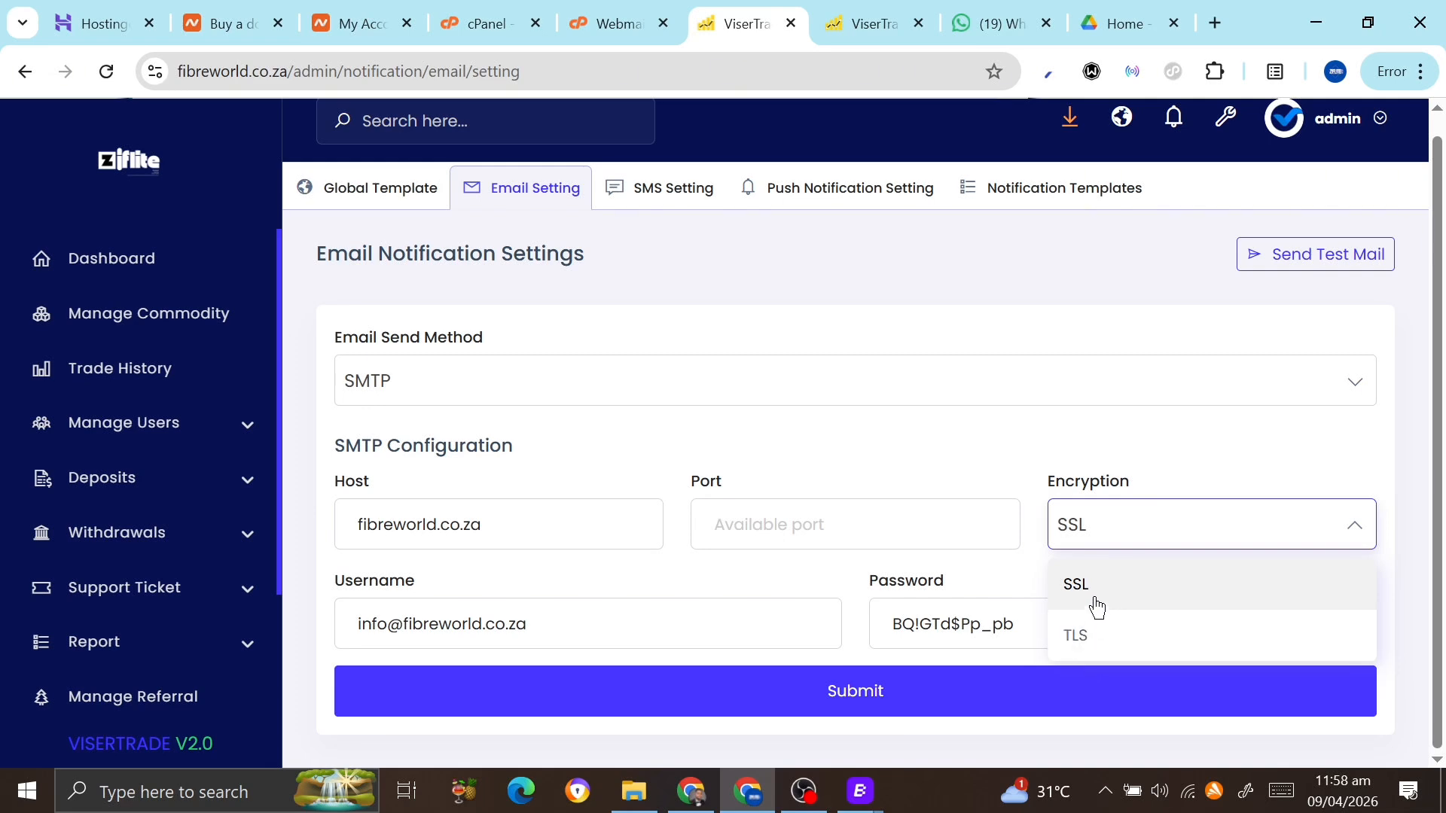
{"action": "left_click", "coordinate": [1077, 548]}
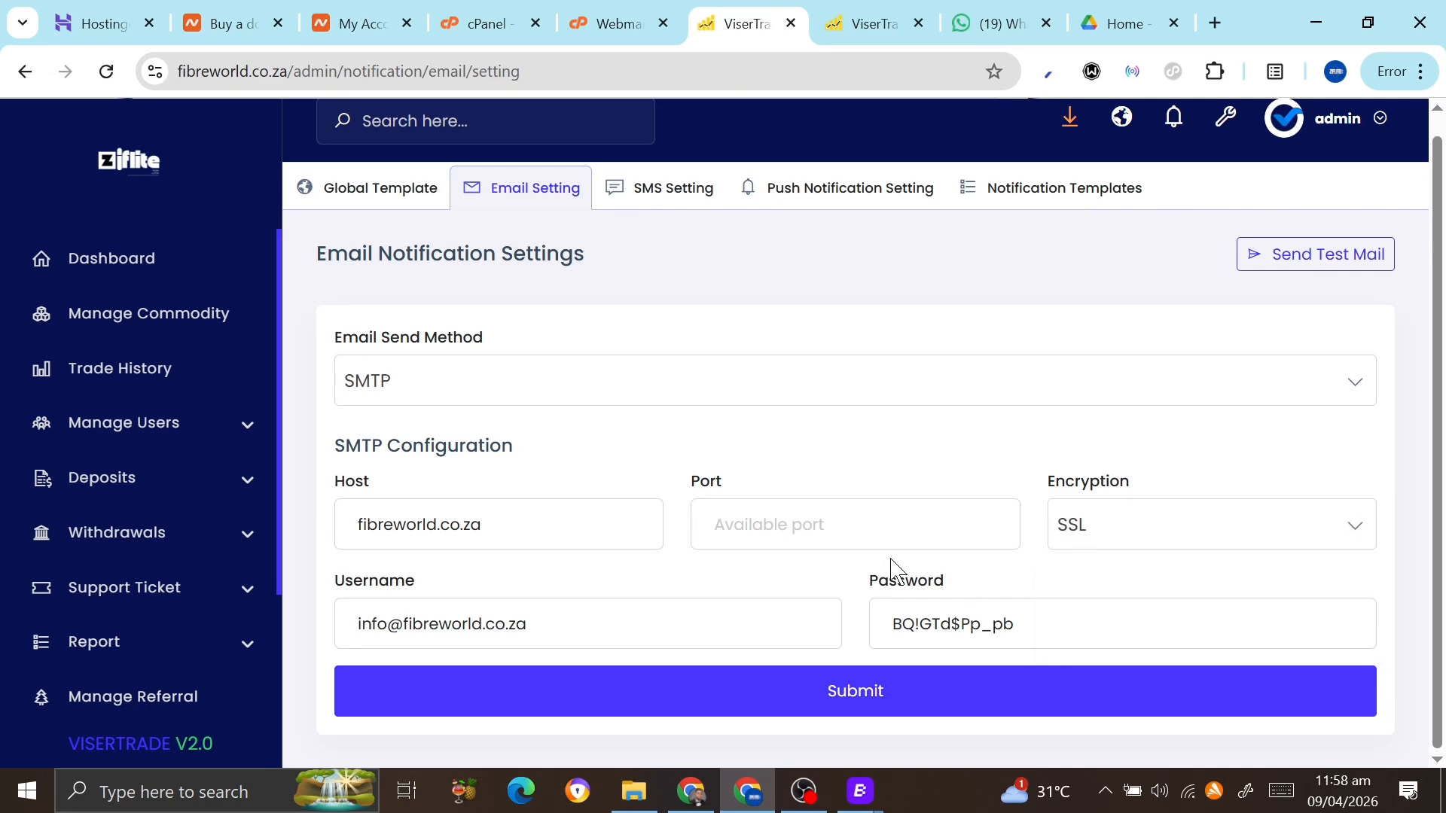
{"action": "left_click", "coordinate": [847, 536]}
{"action": "type", "text": "465"}
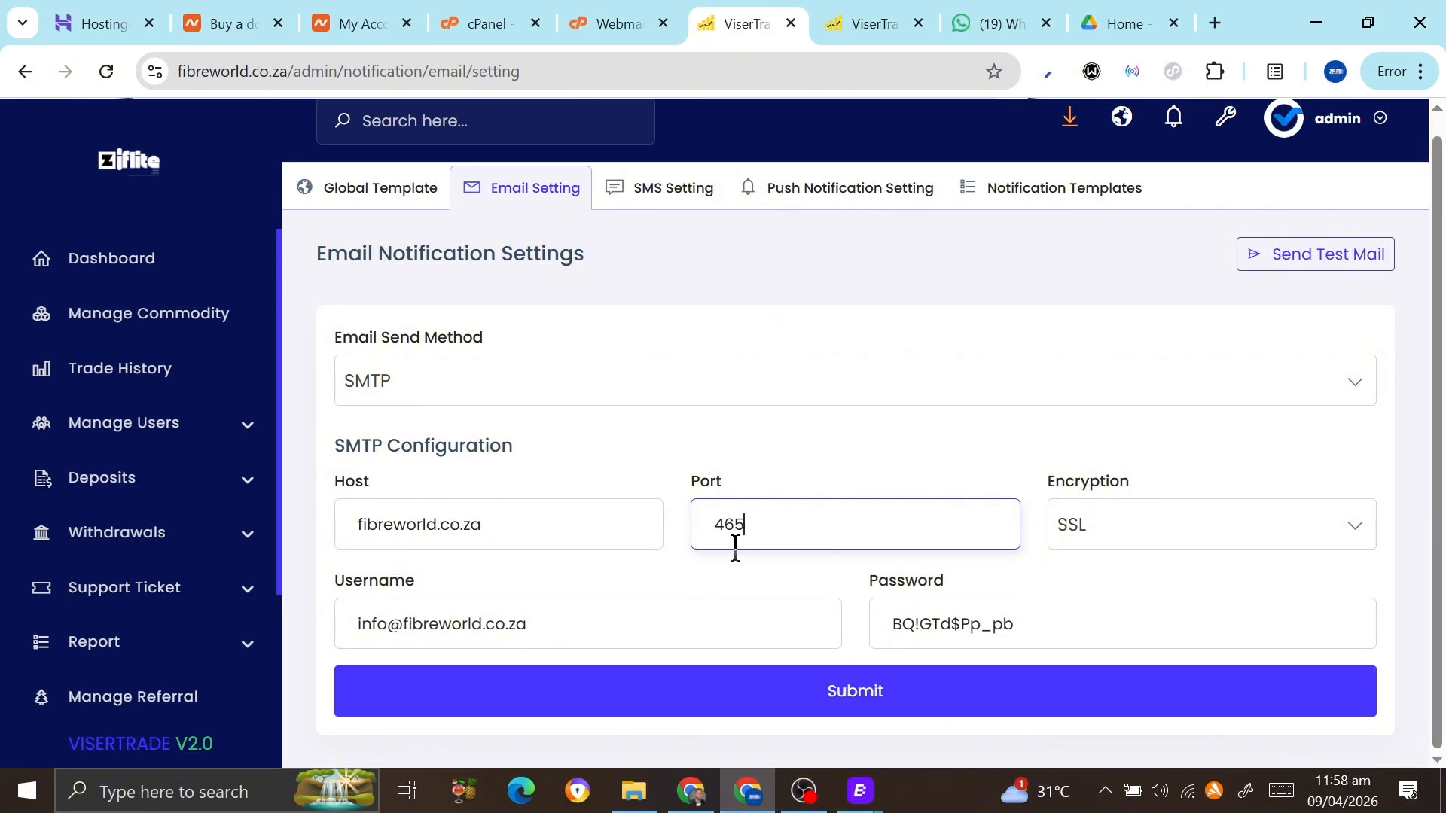
{"action": "left_click", "coordinate": [859, 697]}
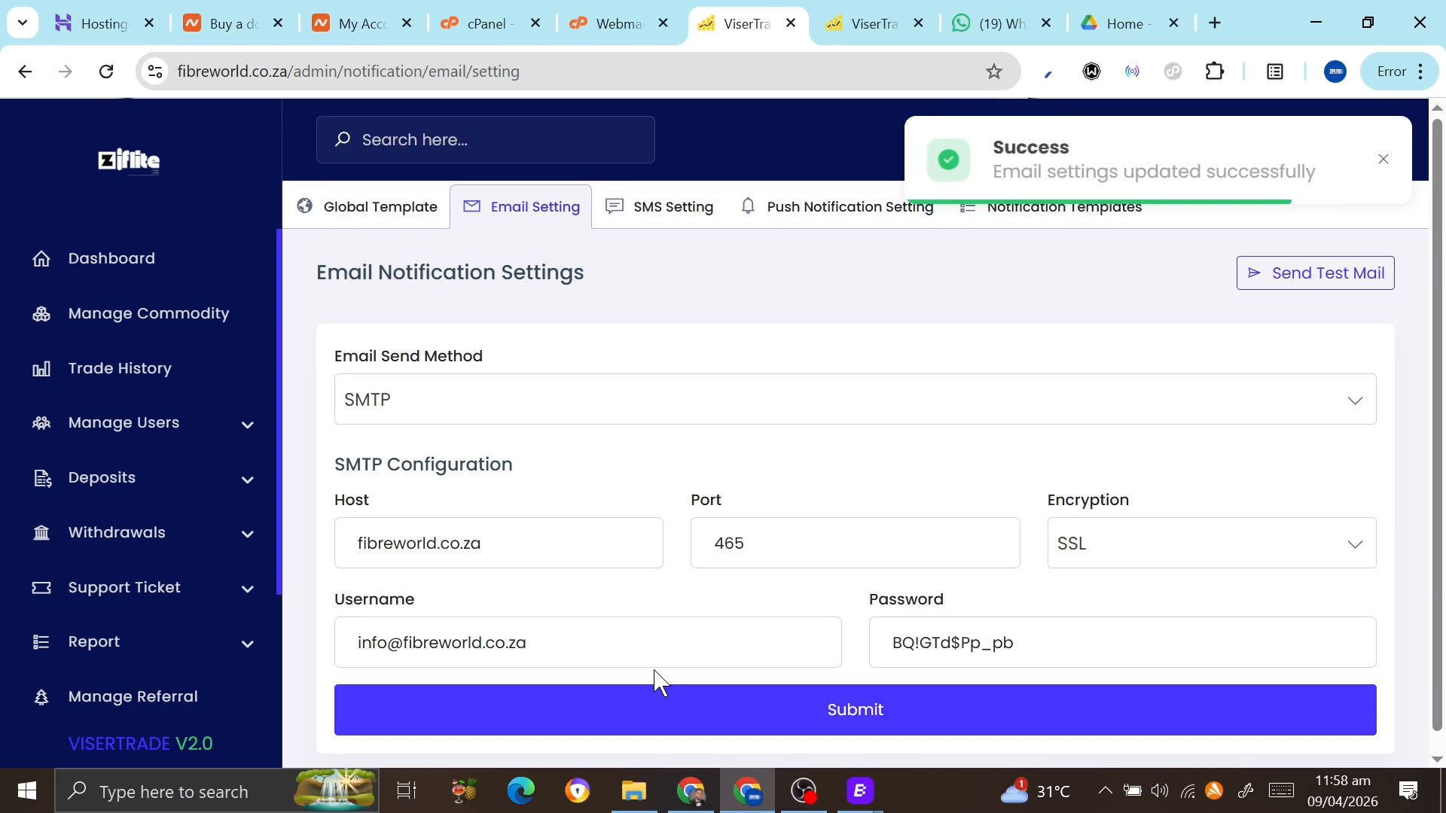
{"action": "left_click", "coordinate": [606, 645]}
{"action": "key", "text": "ctrl+a"}
{"action": "key", "text": "ctrl+c"}
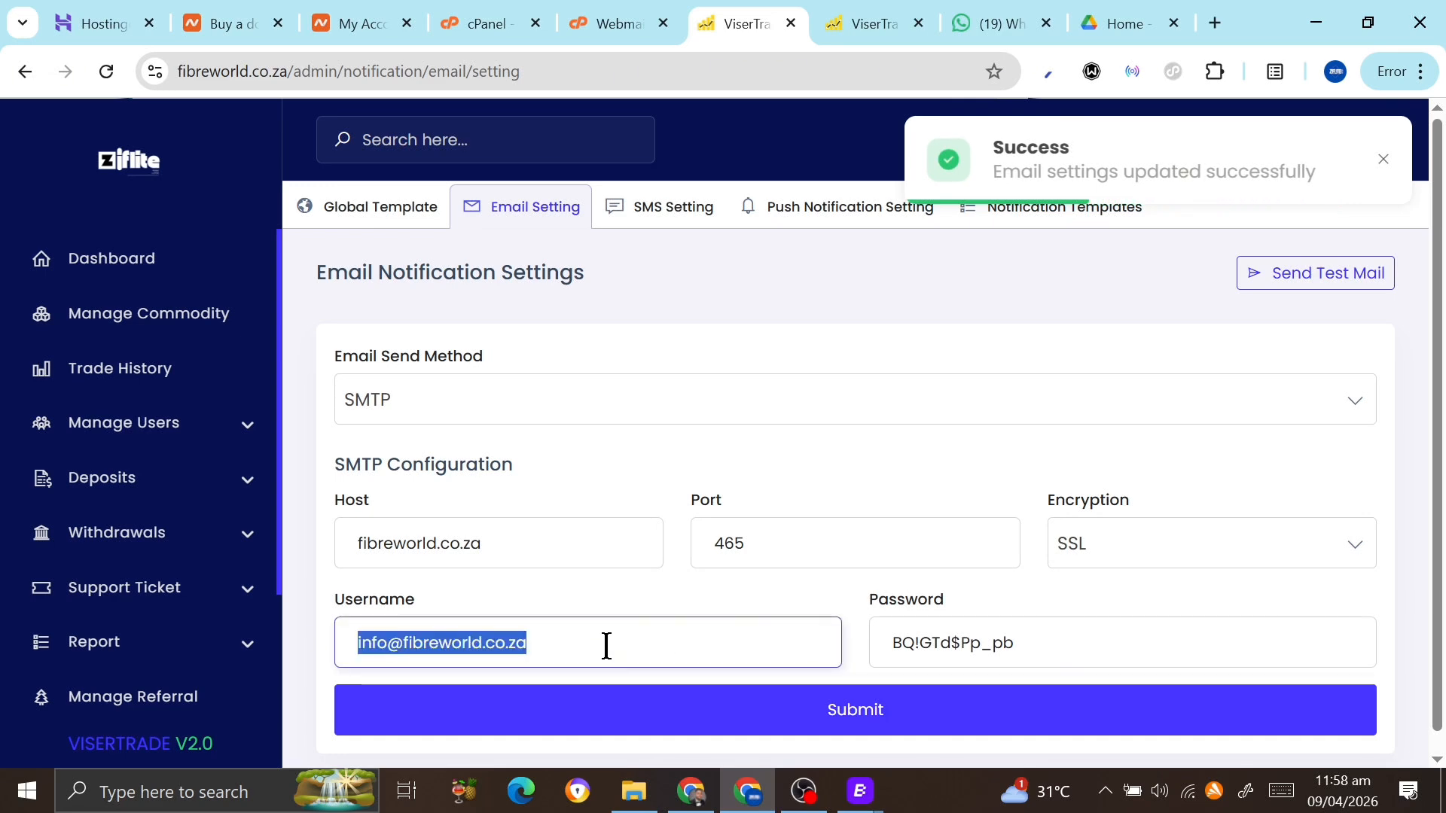
Replace the Global Template's 'Email Sent From' address with the domain mail address and save
{"action": "left_click", "coordinate": [402, 216]}
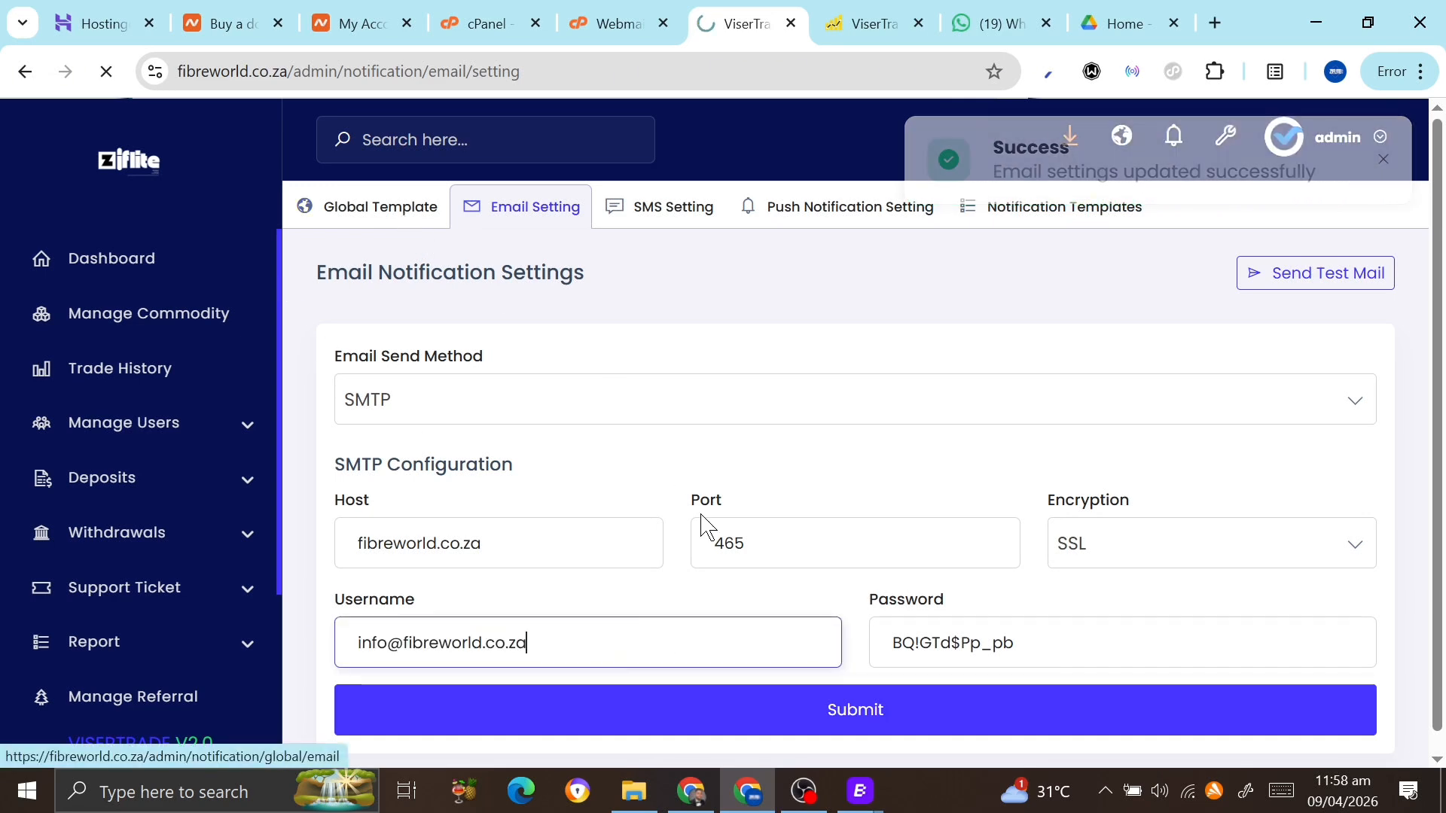
{"action": "scroll", "coordinate": [707, 525], "scroll_direction": "down", "scroll_amount": 7}
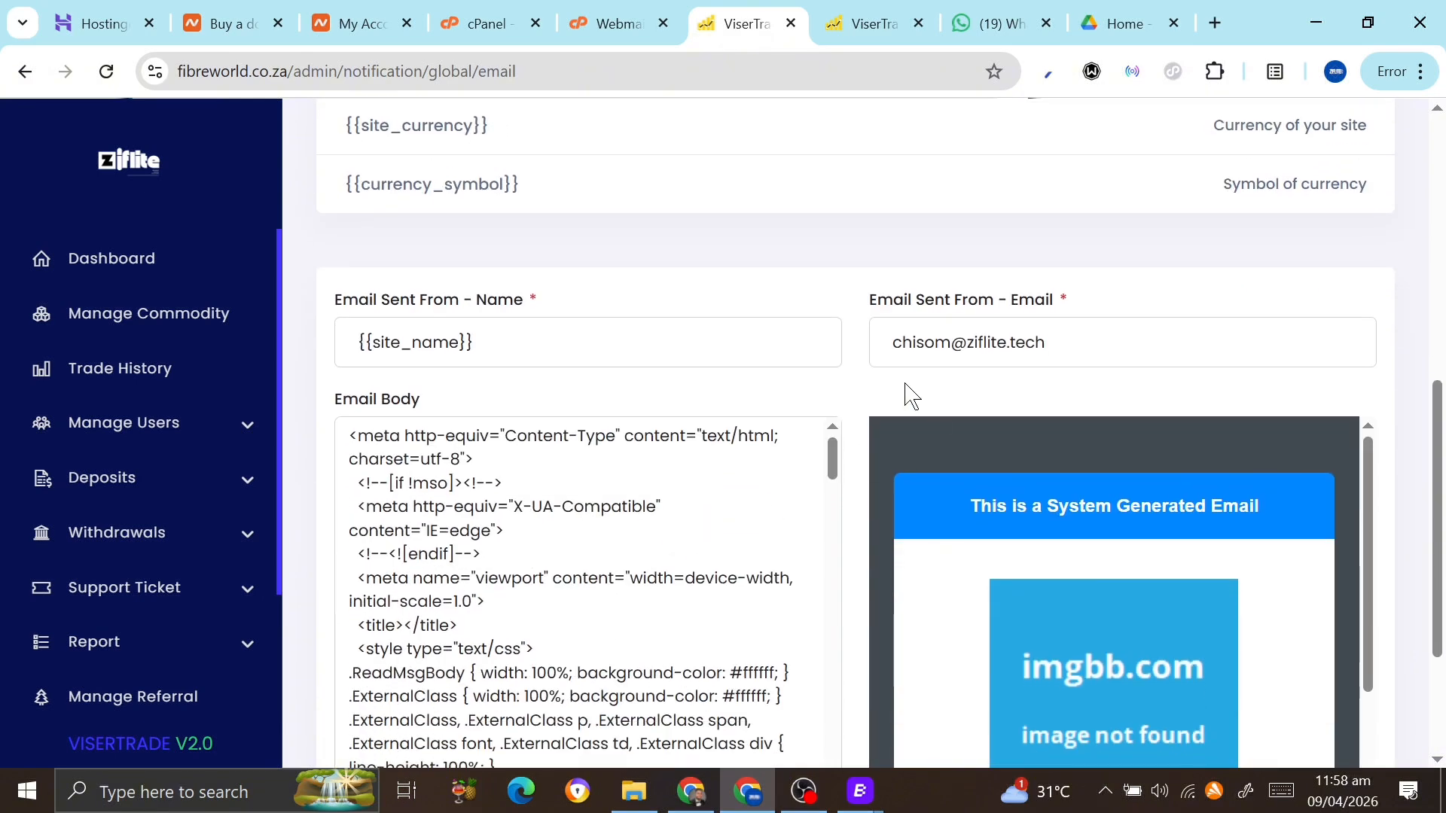
{"action": "left_click", "coordinate": [1105, 343]}
{"action": "key", "text": "ctrl+a"}
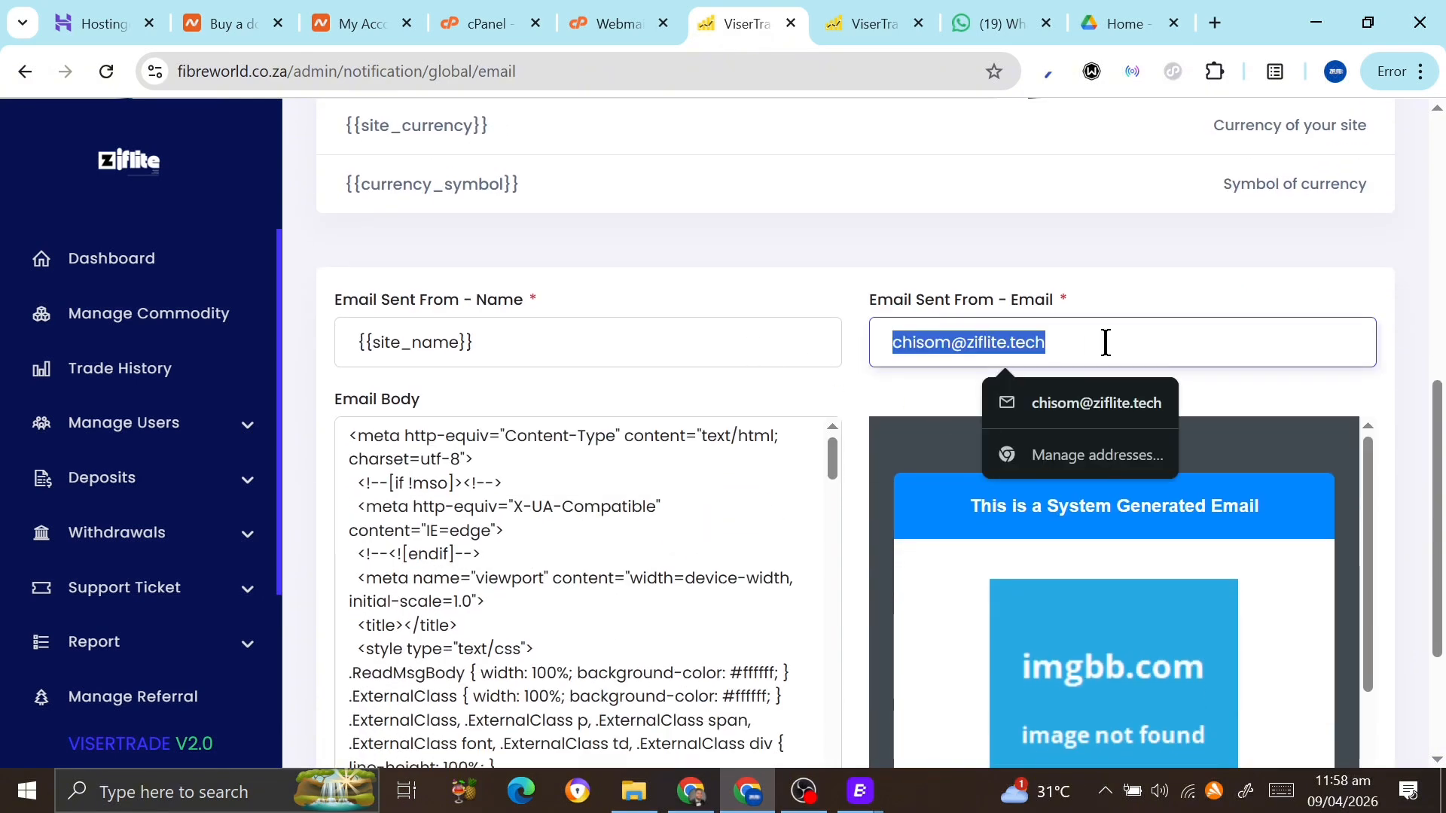
{"action": "key", "text": "ctrl+v"}
{"action": "scroll", "coordinate": [790, 477], "scroll_direction": "down", "scroll_amount": 8}
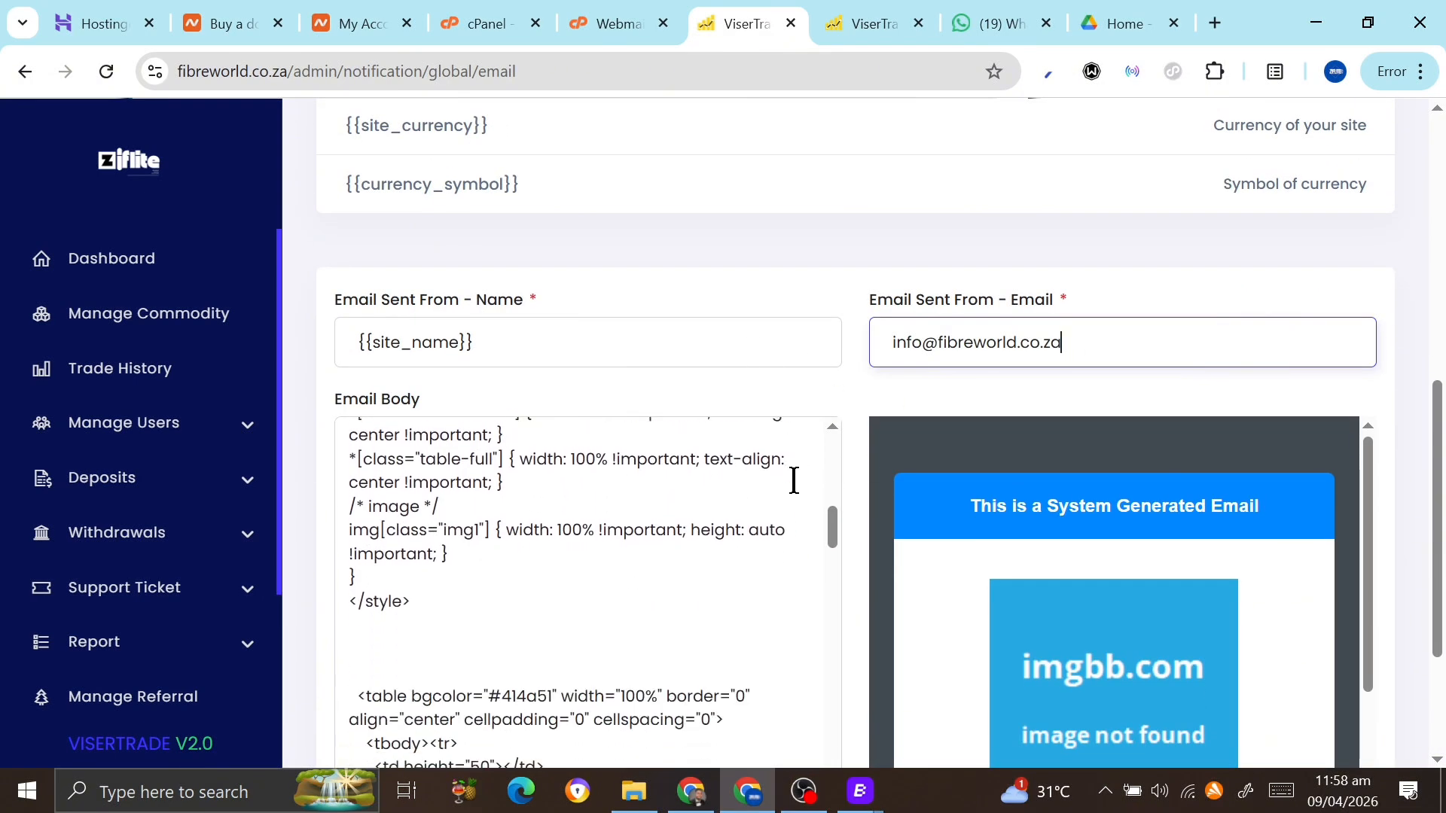
{"action": "scroll", "coordinate": [870, 515], "scroll_direction": "down", "scroll_amount": 3}
{"action": "scroll", "coordinate": [881, 538], "scroll_direction": "down", "scroll_amount": 4}
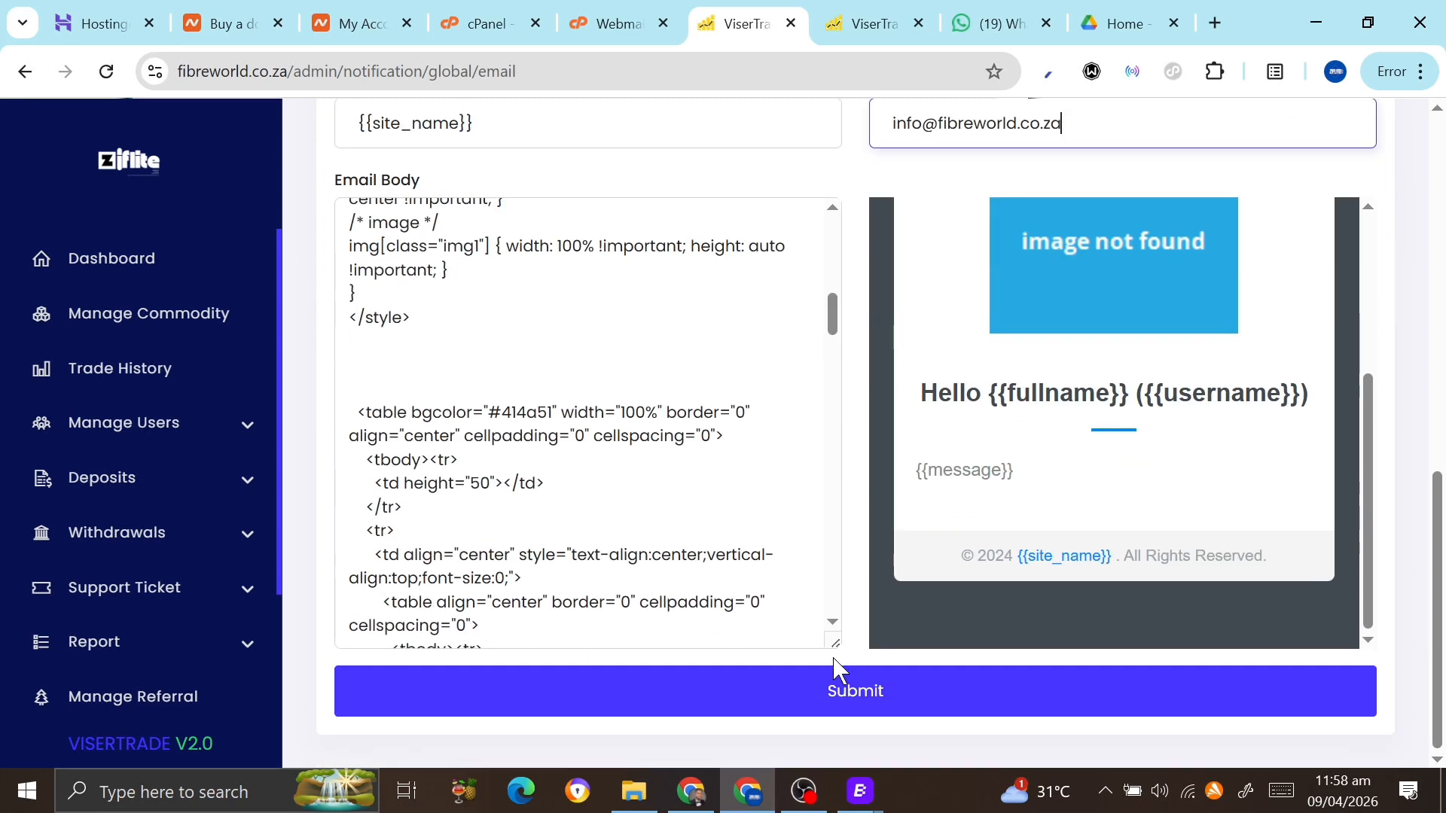
{"action": "left_click", "coordinate": [846, 690]}
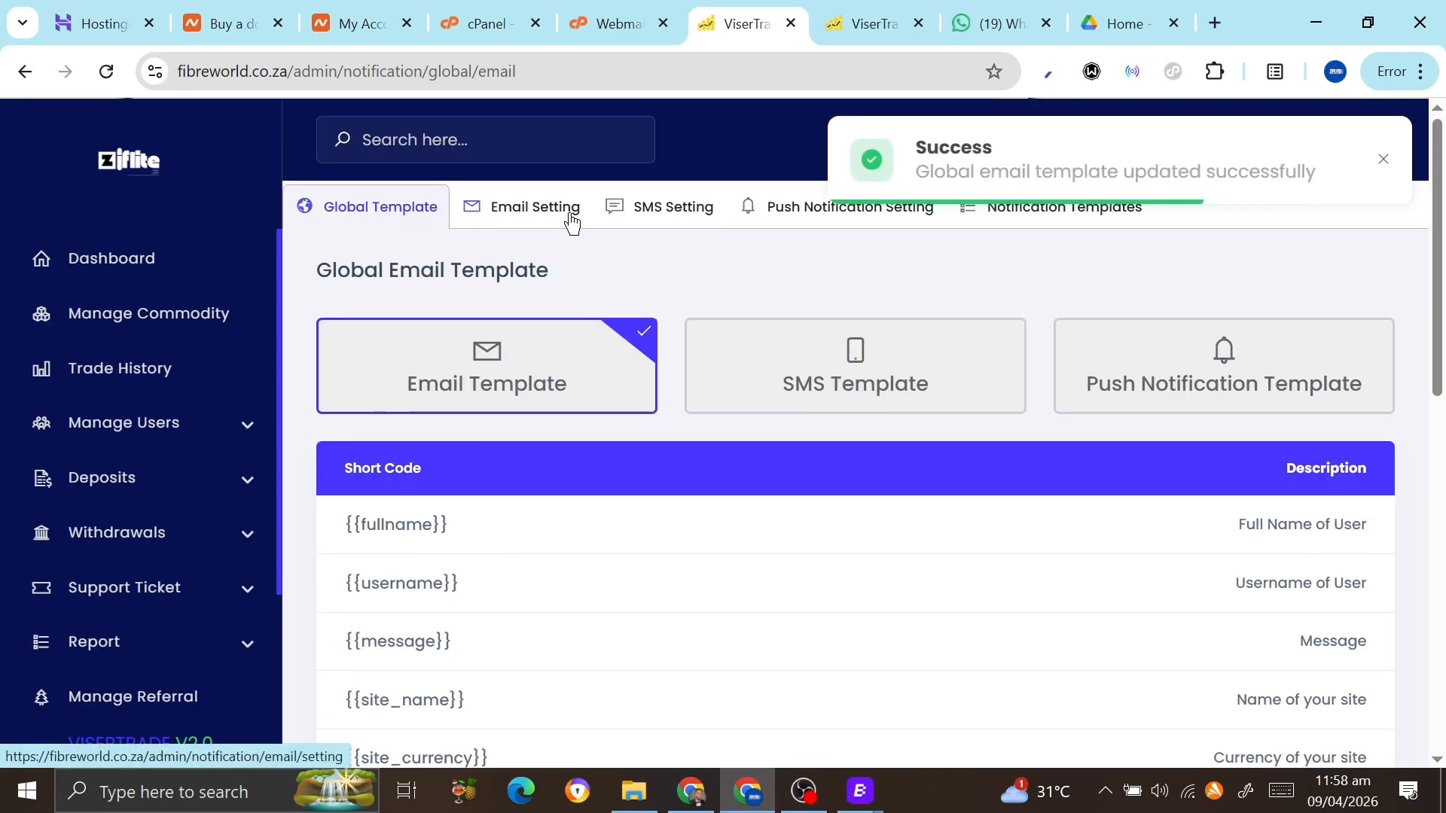
Send a test mail to a saved recipient address from Email Setting
{"action": "left_click", "coordinate": [573, 219]}
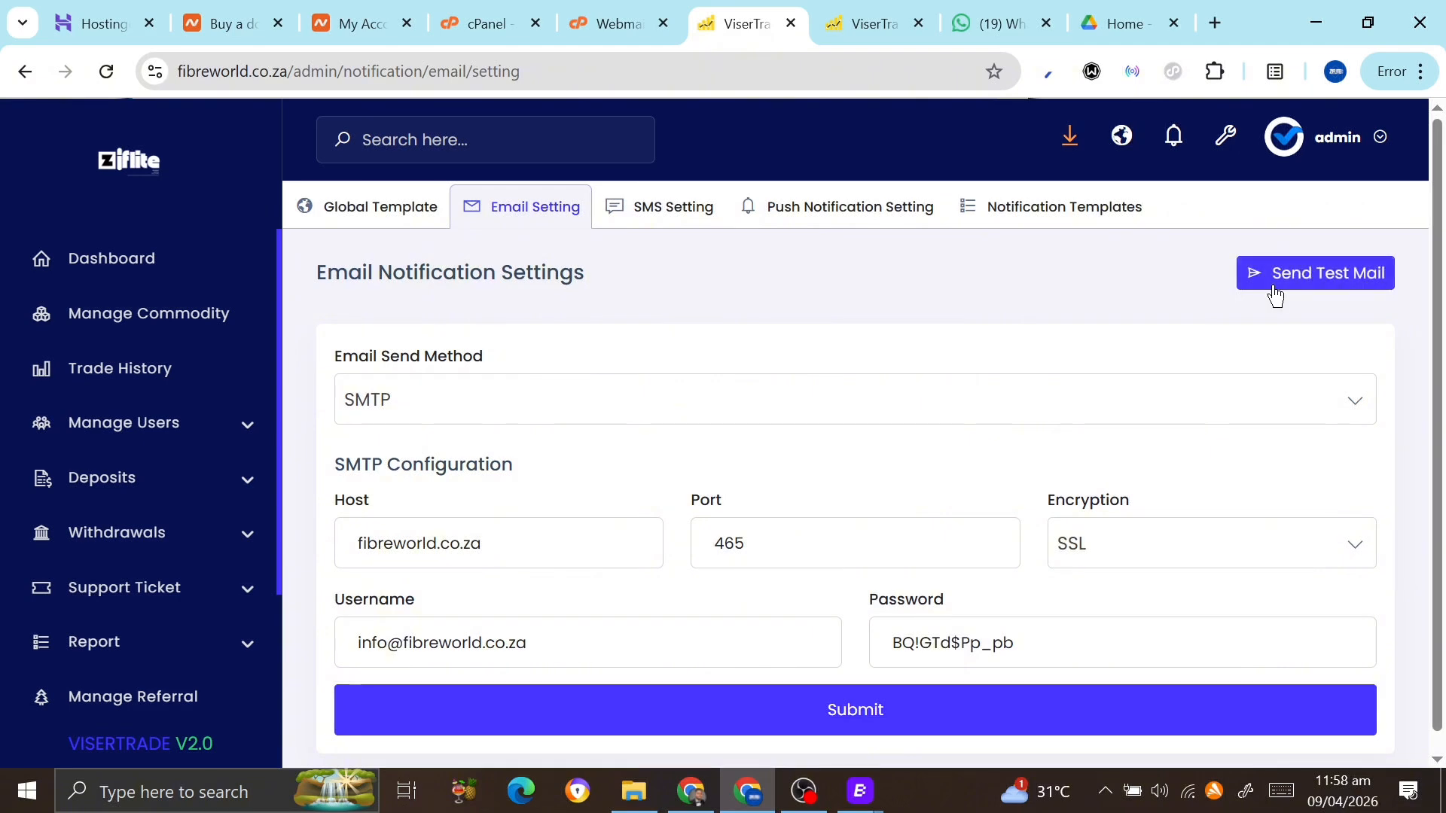
{"action": "left_click", "coordinate": [1275, 293]}
{"action": "left_click", "coordinate": [782, 282]}
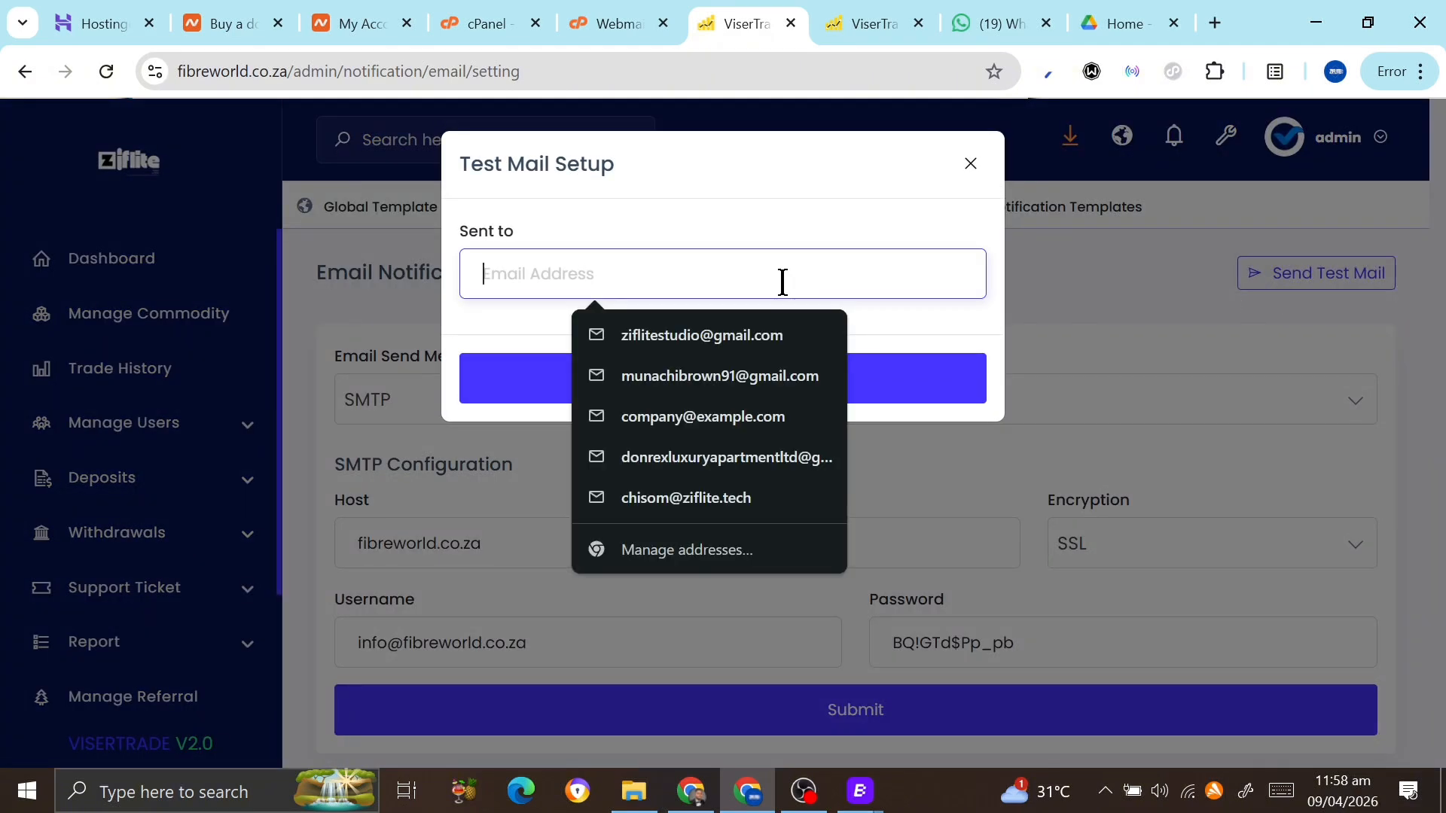
{"action": "left_click", "coordinate": [730, 345]}
{"action": "left_click", "coordinate": [826, 378]}
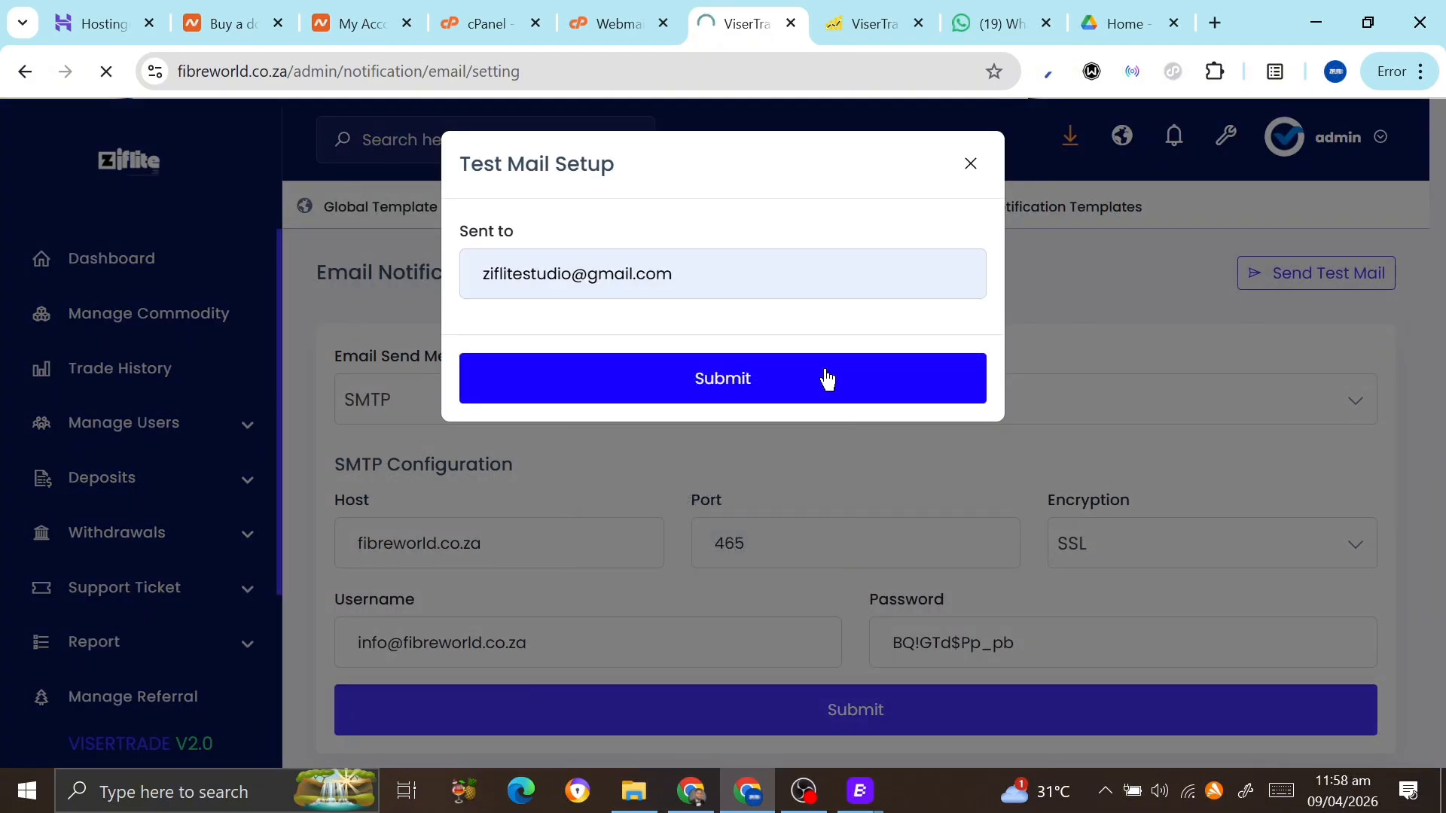
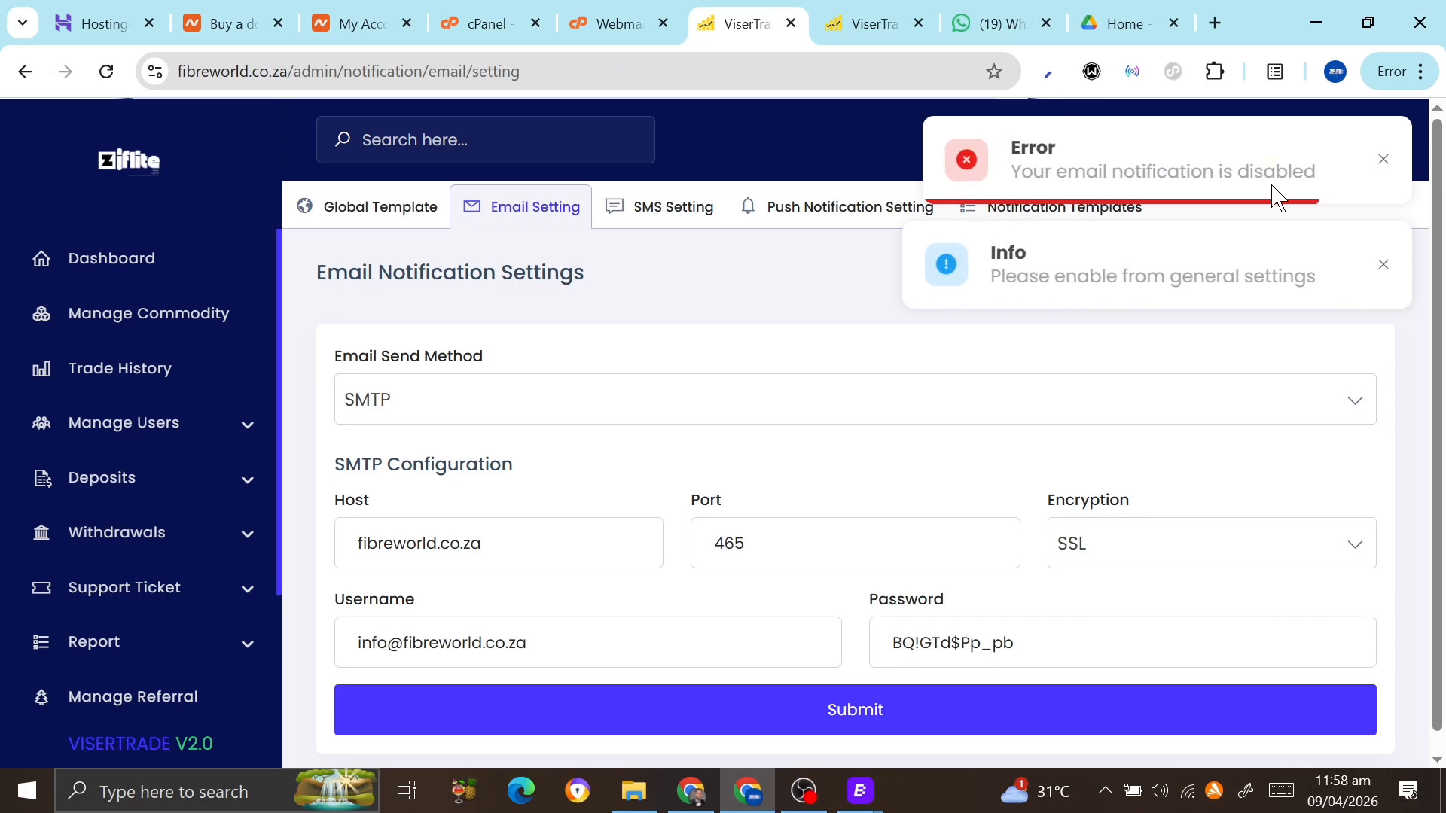
Open the System Configuration page from System Setting
{"action": "scroll", "coordinate": [128, 452], "scroll_direction": "down", "scroll_amount": 2}
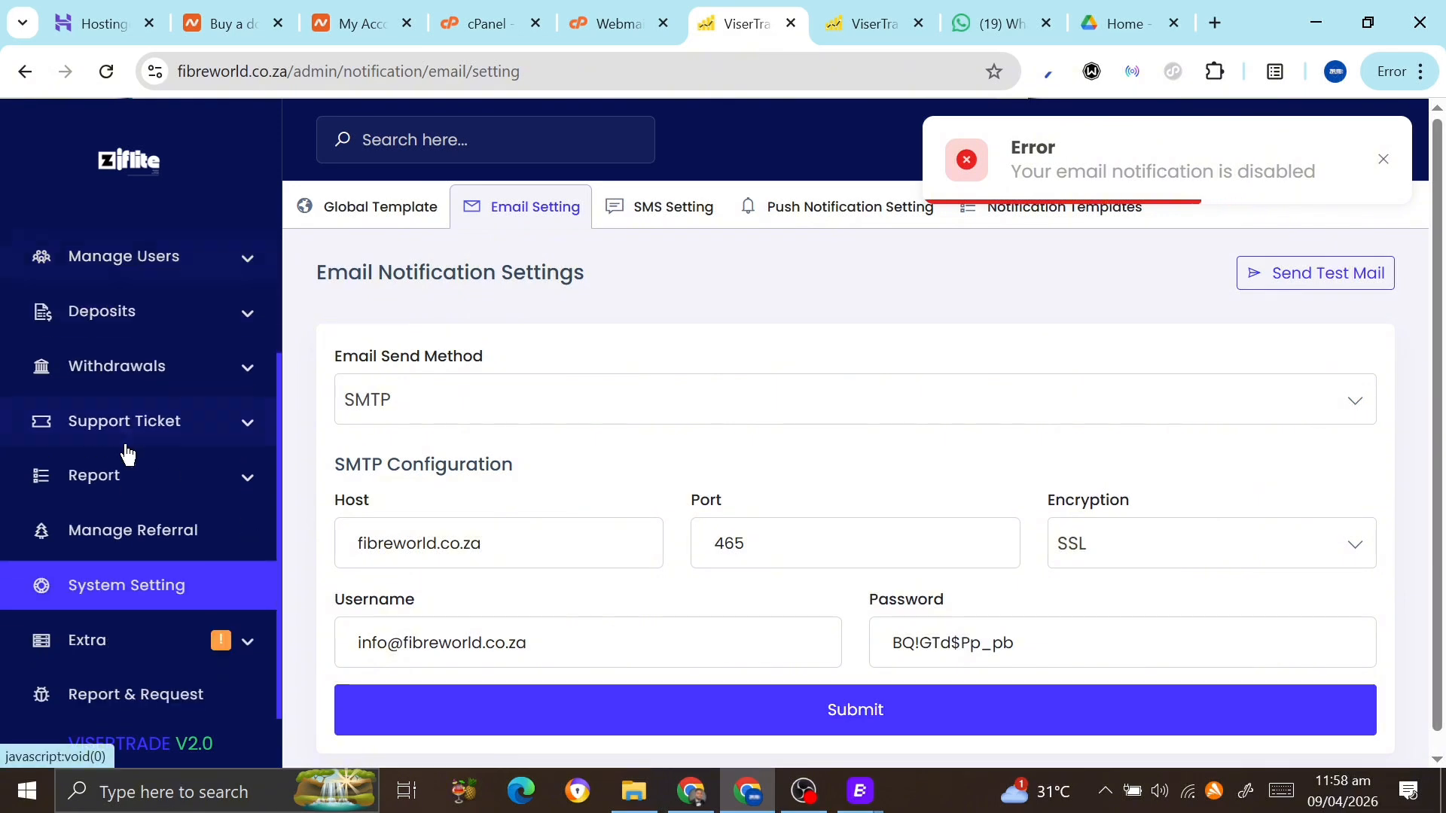
{"action": "left_click", "coordinate": [83, 585]}
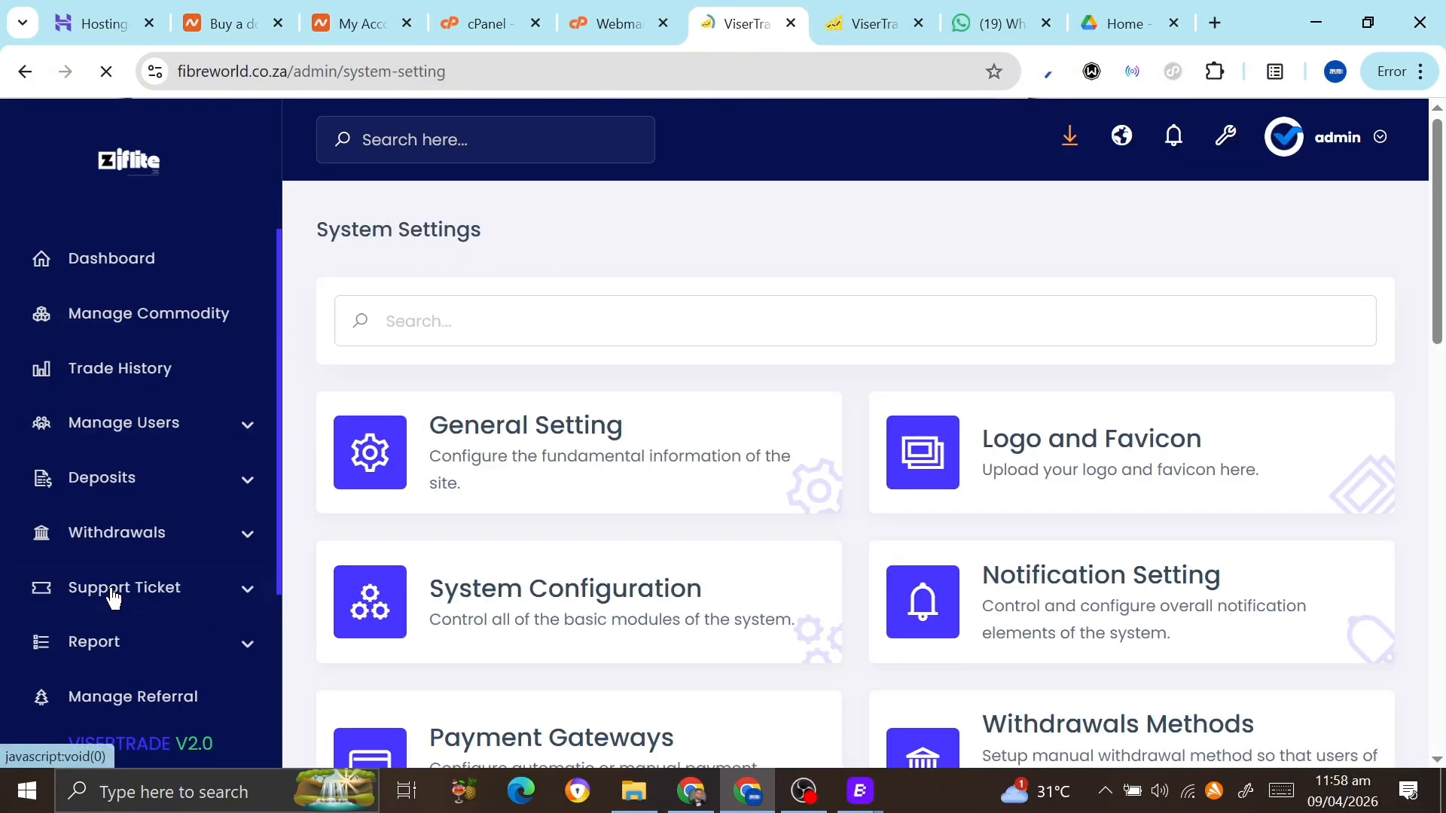
{"action": "scroll", "coordinate": [1026, 468], "scroll_direction": "down", "scroll_amount": 2}
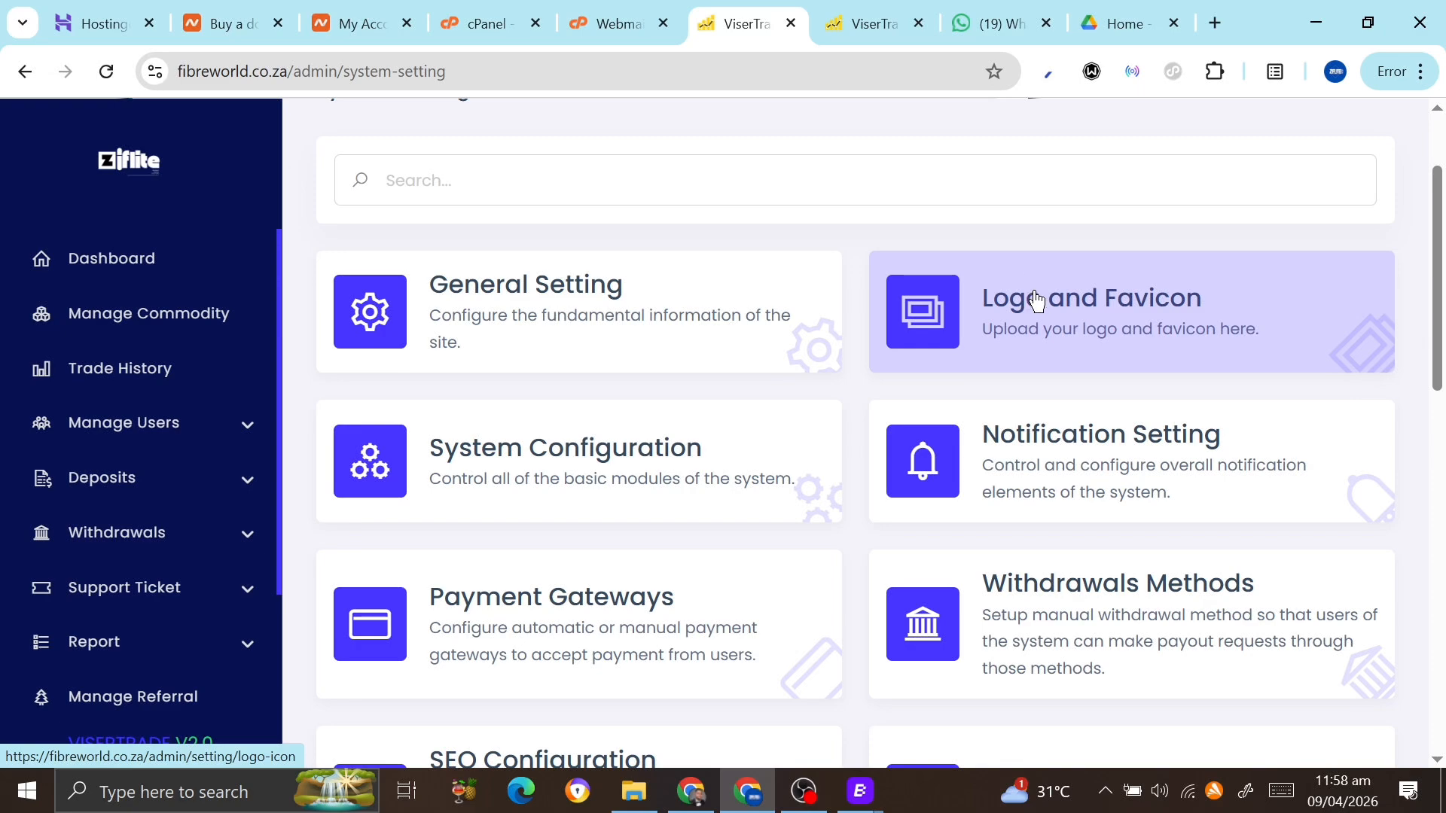
{"action": "left_click", "coordinate": [534, 474]}
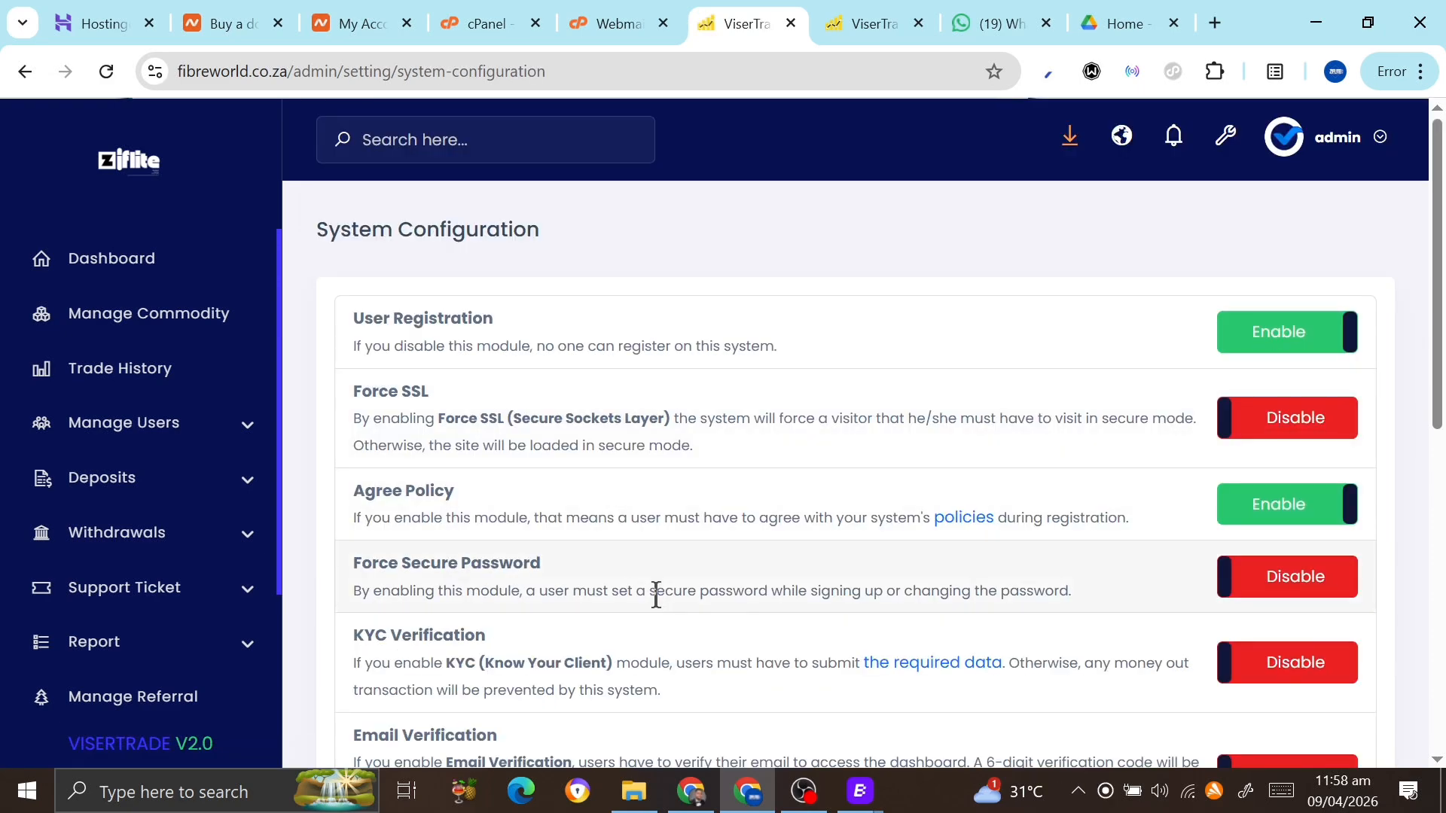
Enable Email Notification and Email Verification, then submit the configuration
{"action": "scroll", "coordinate": [655, 594], "scroll_direction": "down", "scroll_amount": 9}
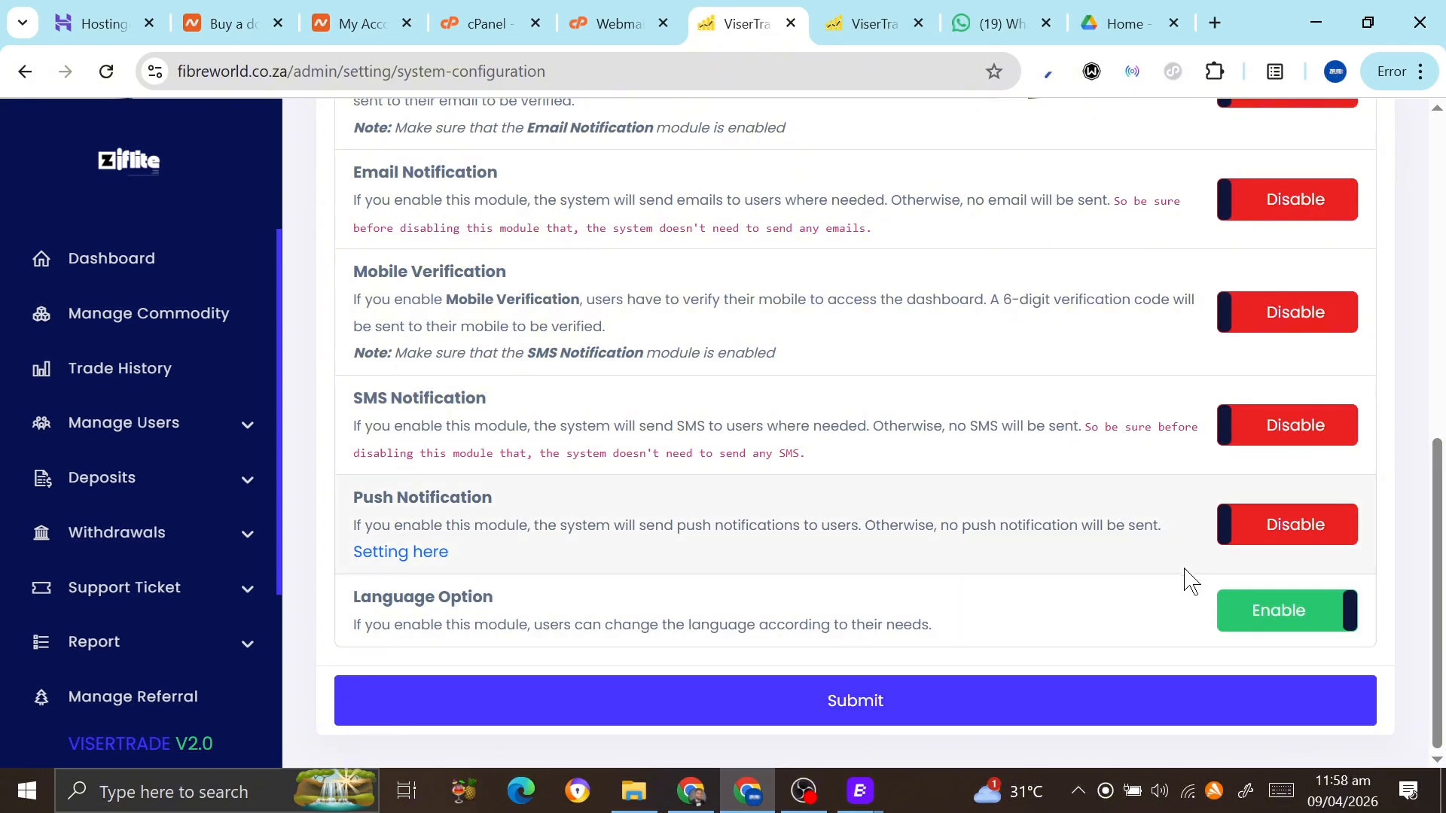
{"action": "scroll", "coordinate": [946, 433], "scroll_direction": "up", "scroll_amount": 2}
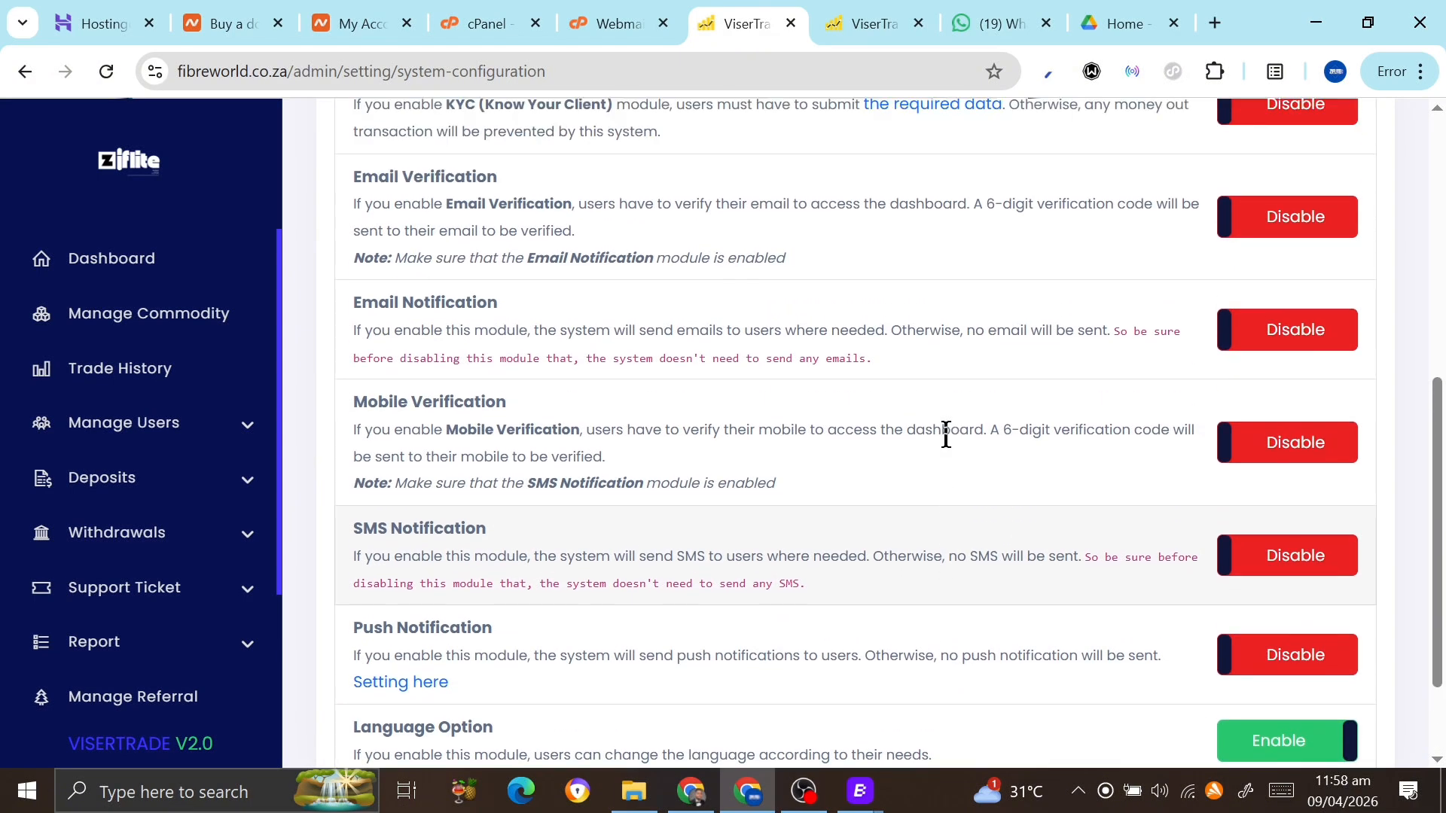
{"action": "left_click", "coordinate": [1242, 331]}
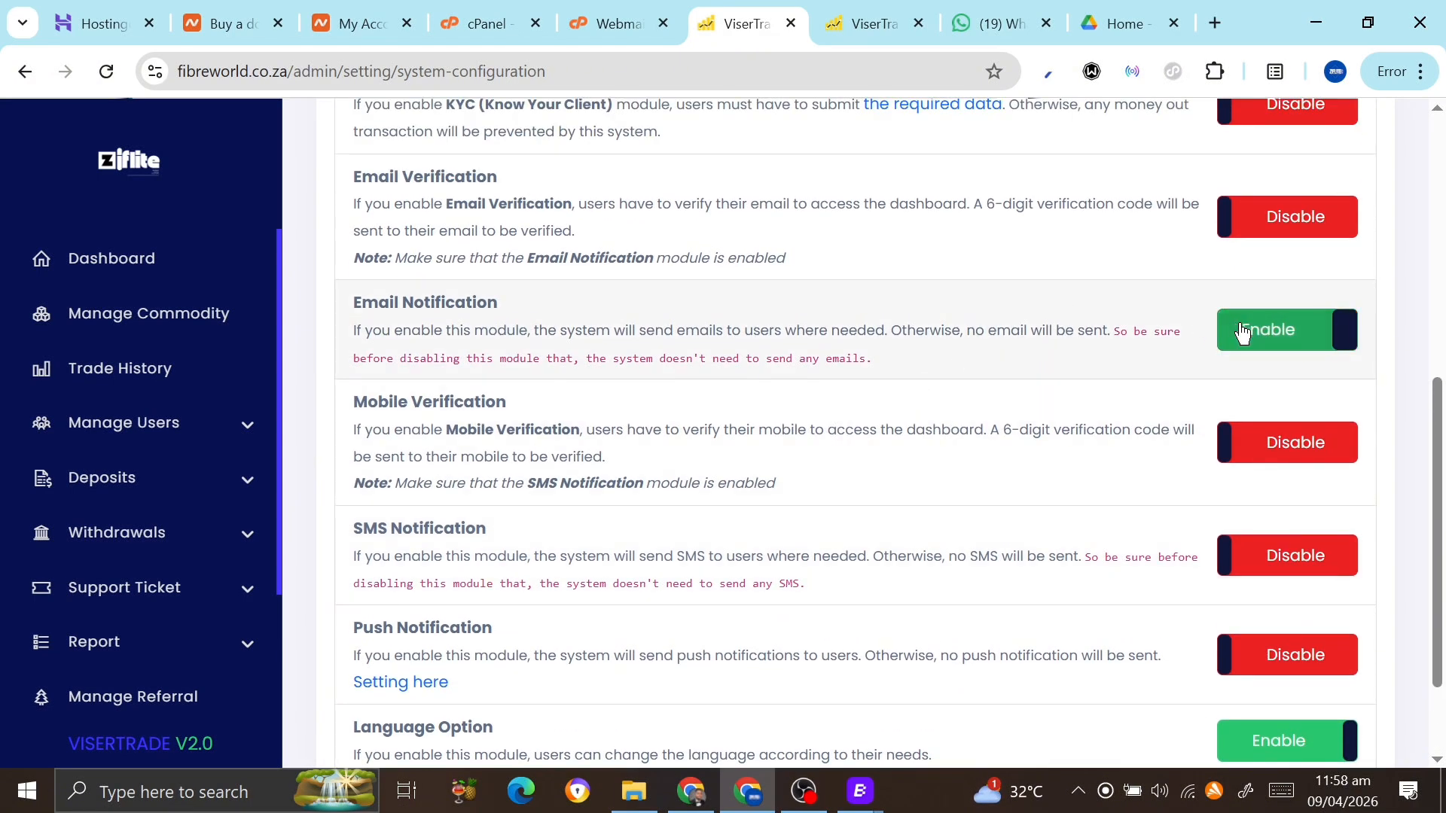
{"action": "scroll", "coordinate": [1159, 387], "scroll_direction": "up", "scroll_amount": 2}
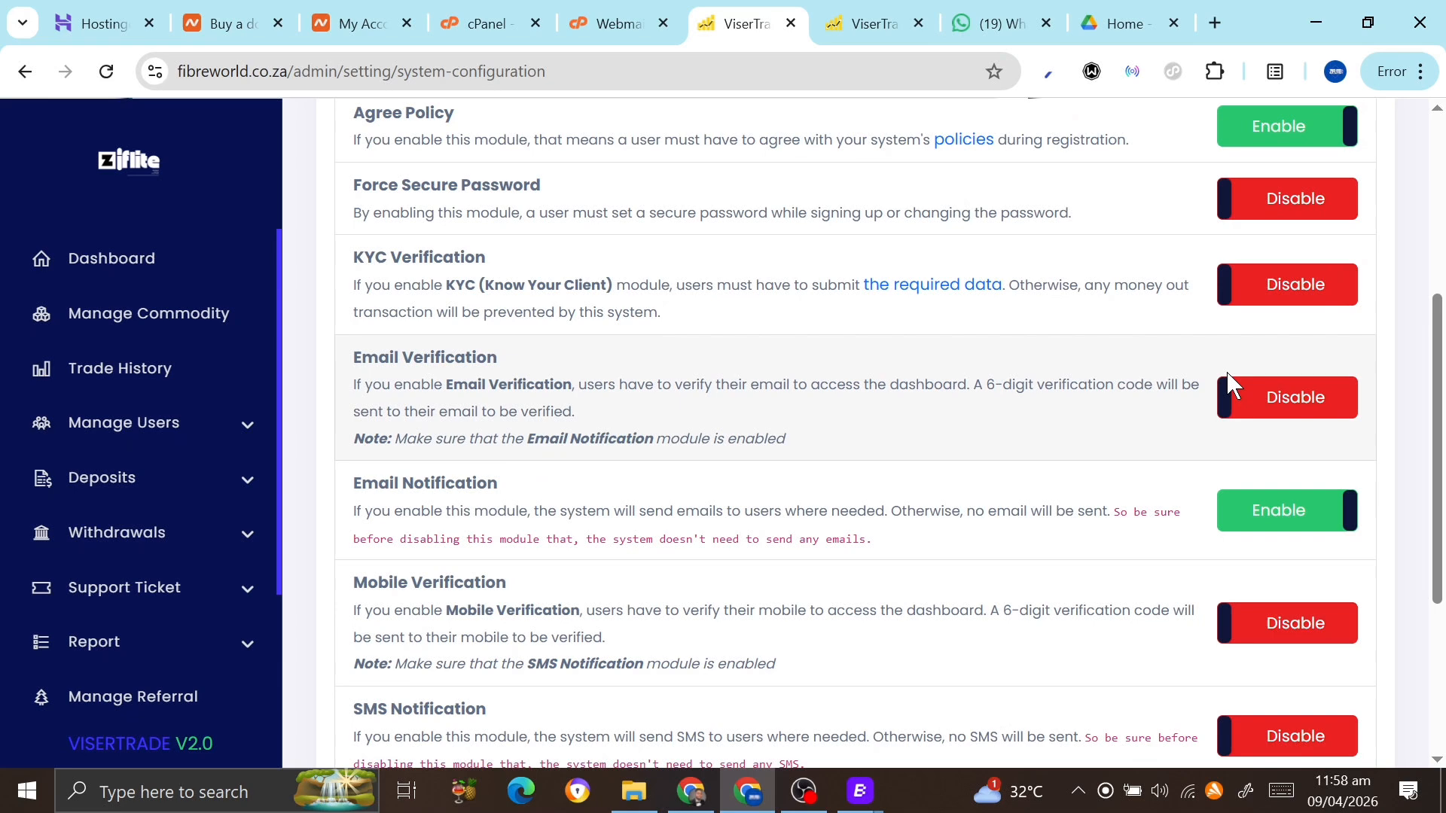
{"action": "left_click", "coordinate": [1282, 391]}
{"action": "scroll", "coordinate": [1061, 376], "scroll_direction": "up", "scroll_amount": 2}
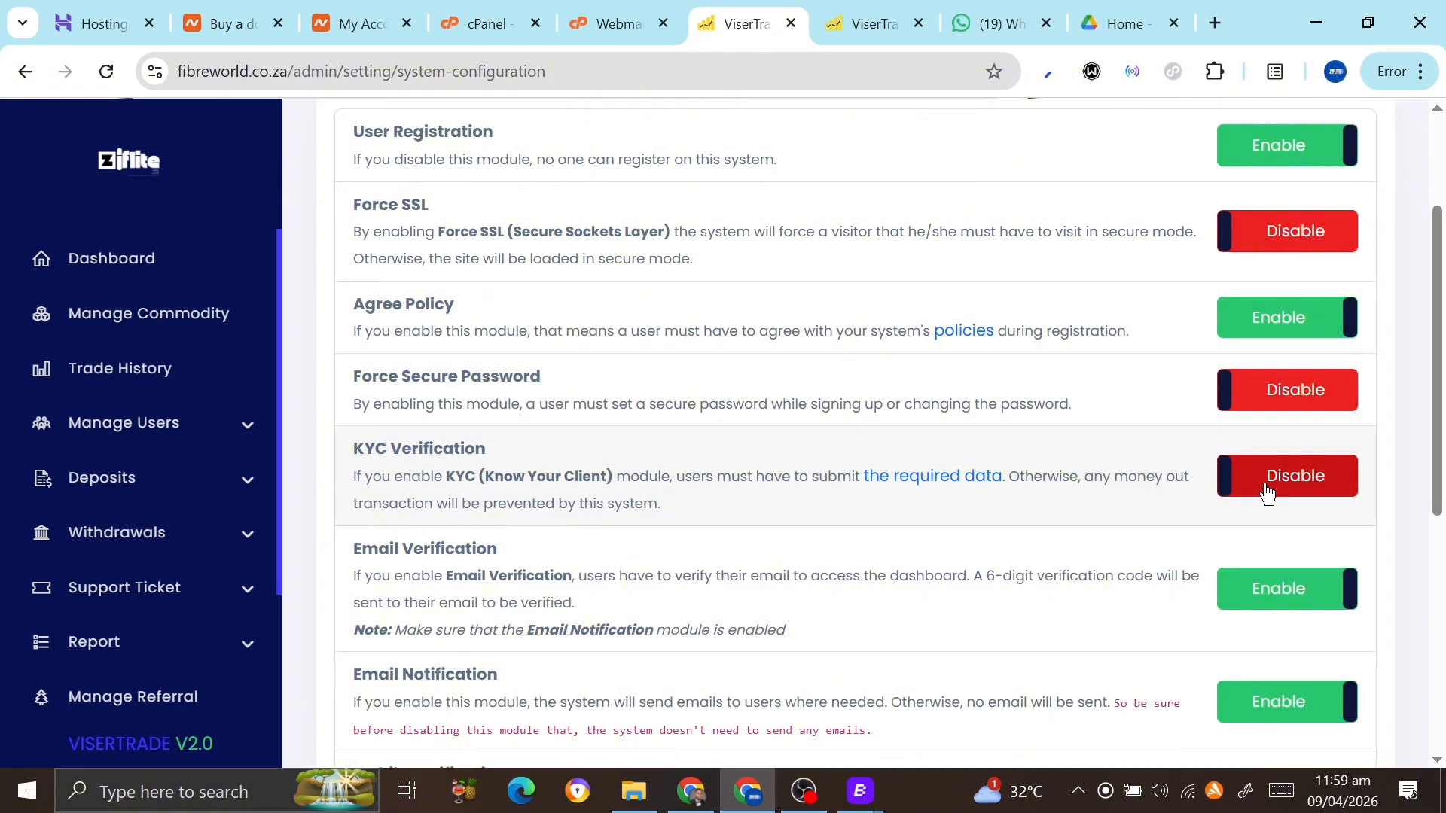
{"action": "scroll", "coordinate": [1105, 418], "scroll_direction": "up", "scroll_amount": 2}
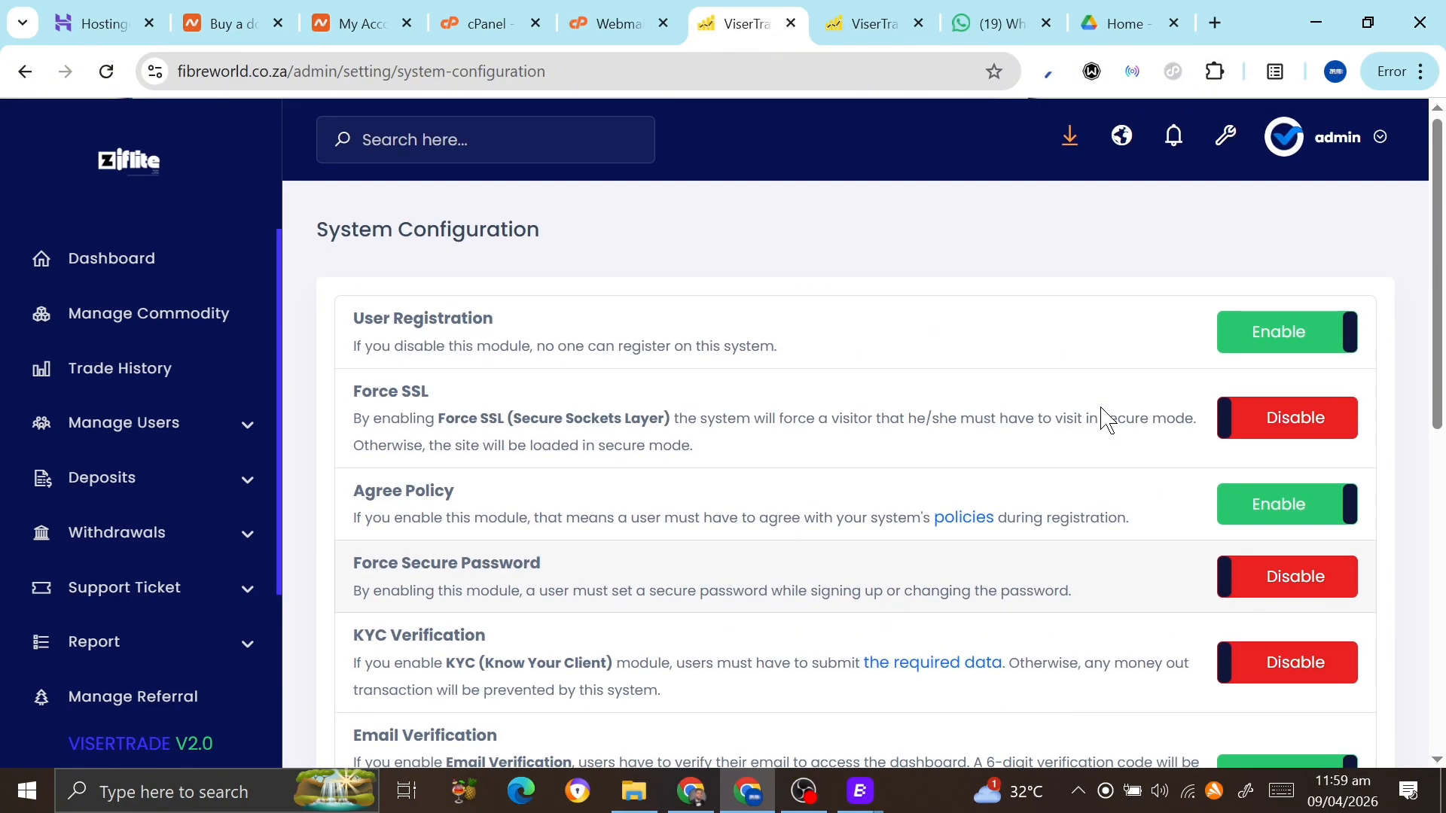
{"action": "scroll", "coordinate": [1104, 416], "scroll_direction": "down", "scroll_amount": 8}
{"action": "left_click", "coordinate": [903, 698]}
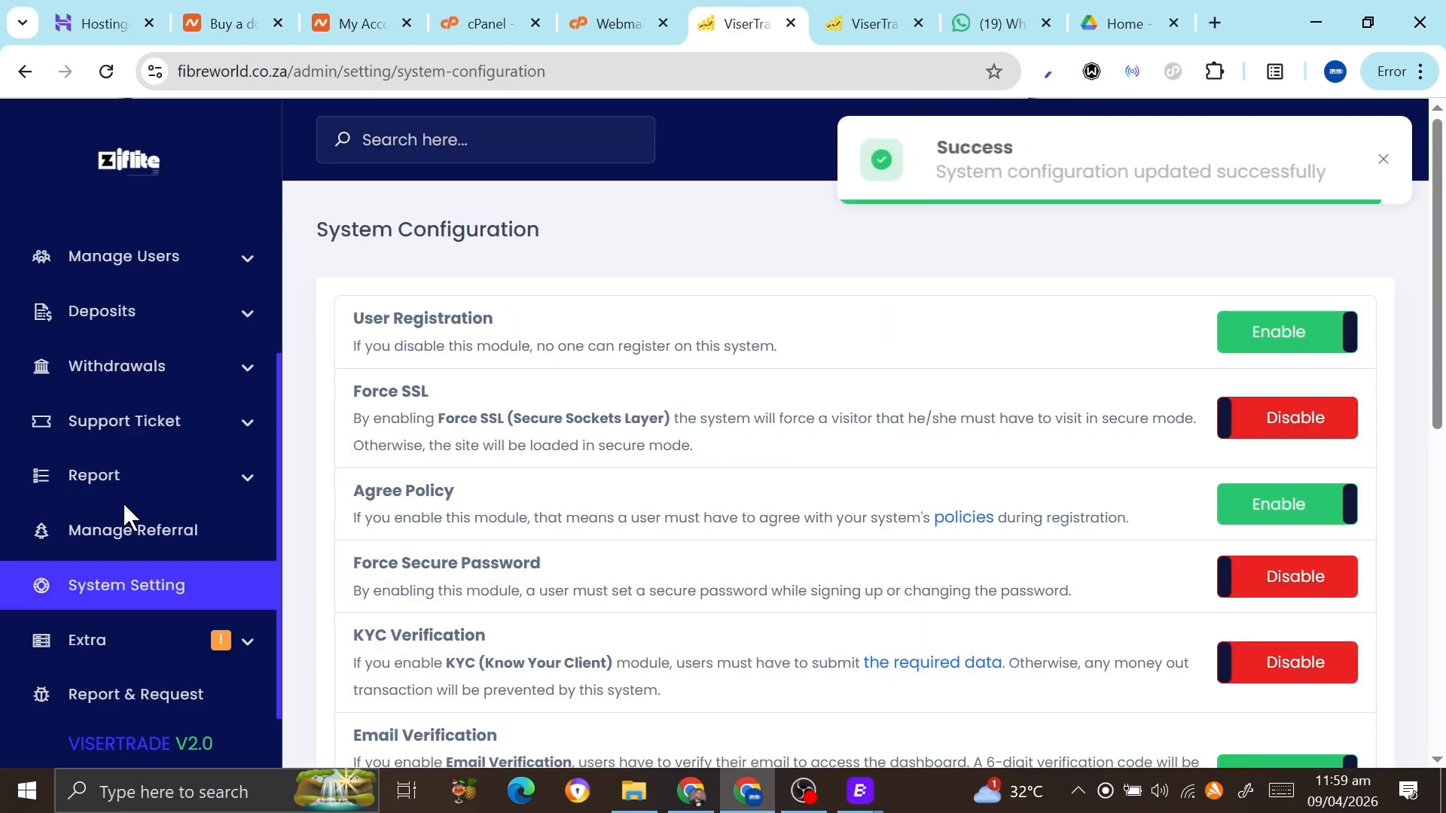
From Notification Setting > Email Setting, send a test mail to the saved Gmail recipient address
{"action": "left_click", "coordinate": [123, 585]}
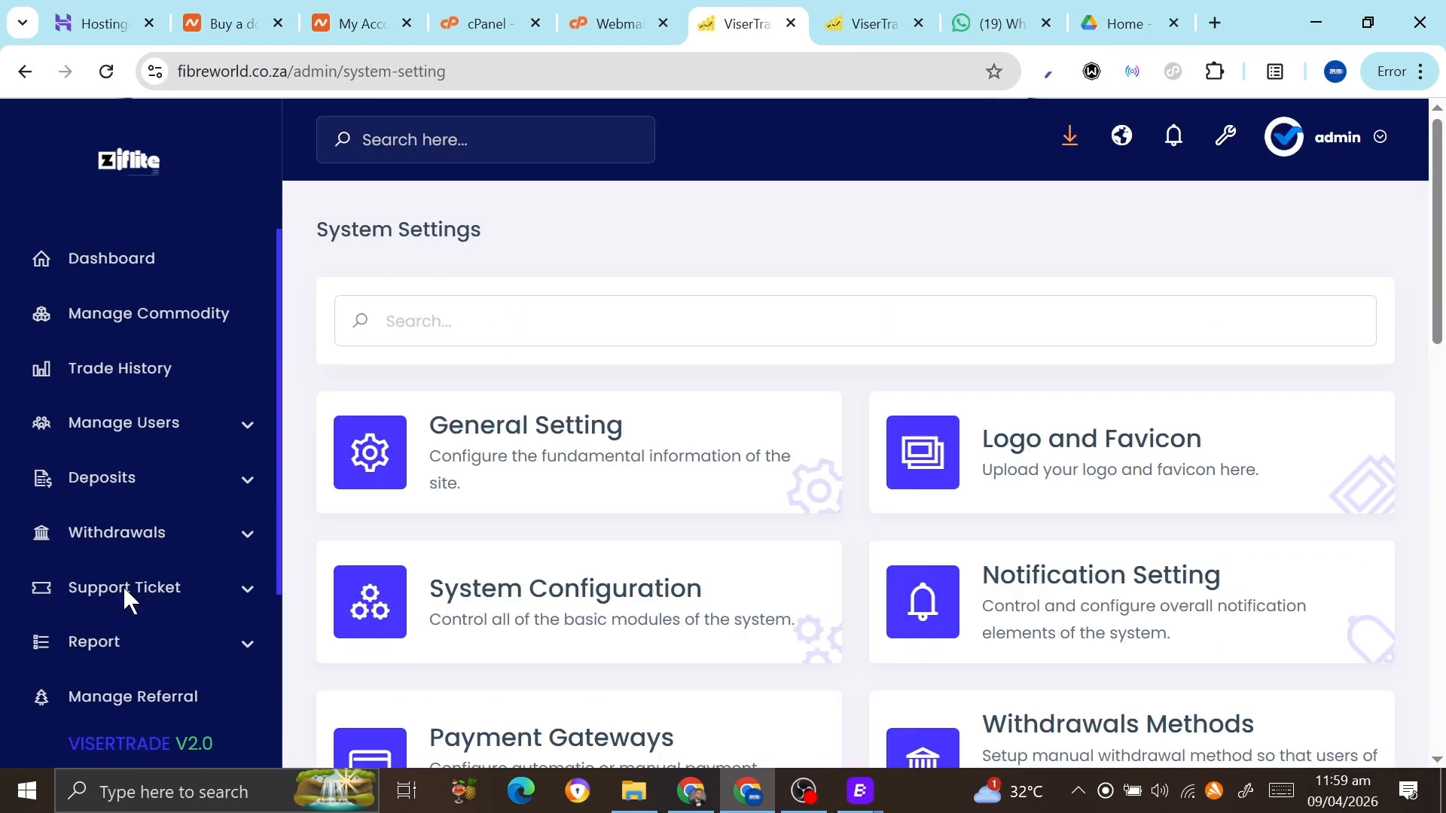
{"action": "left_click", "coordinate": [1006, 561]}
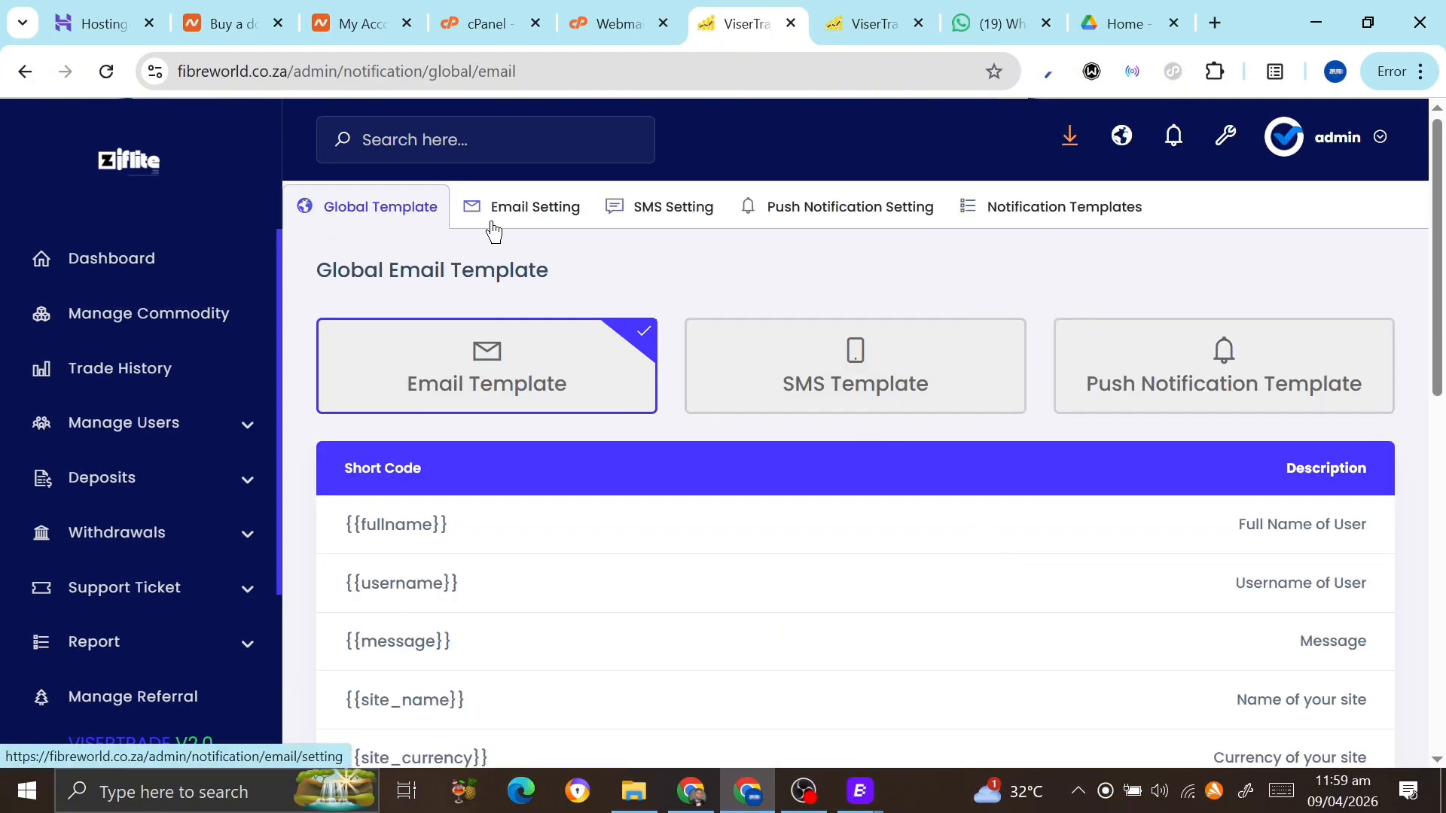
{"action": "left_click", "coordinate": [491, 225]}
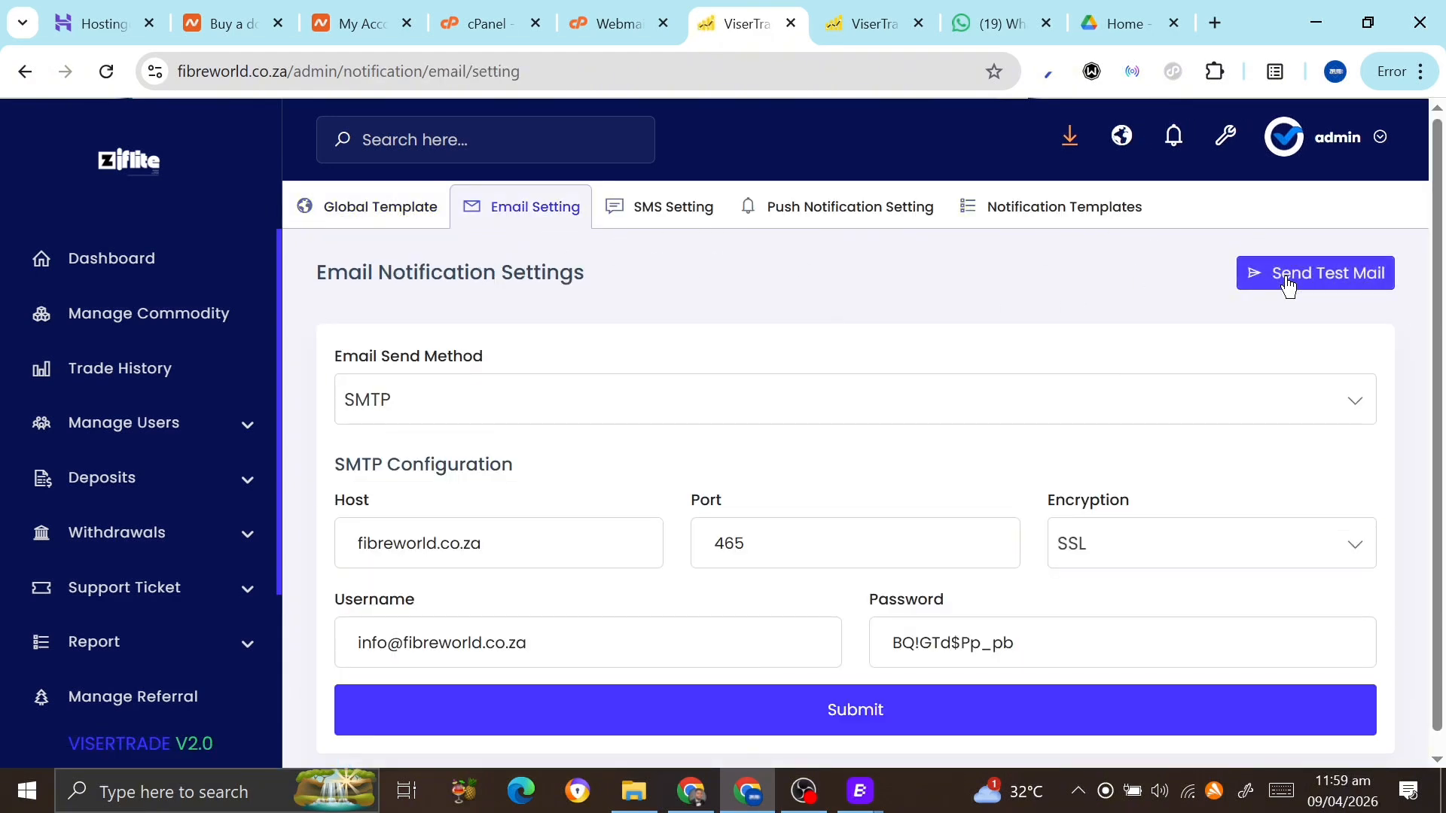
{"action": "left_click", "coordinate": [1285, 274]}
{"action": "left_click", "coordinate": [765, 273]}
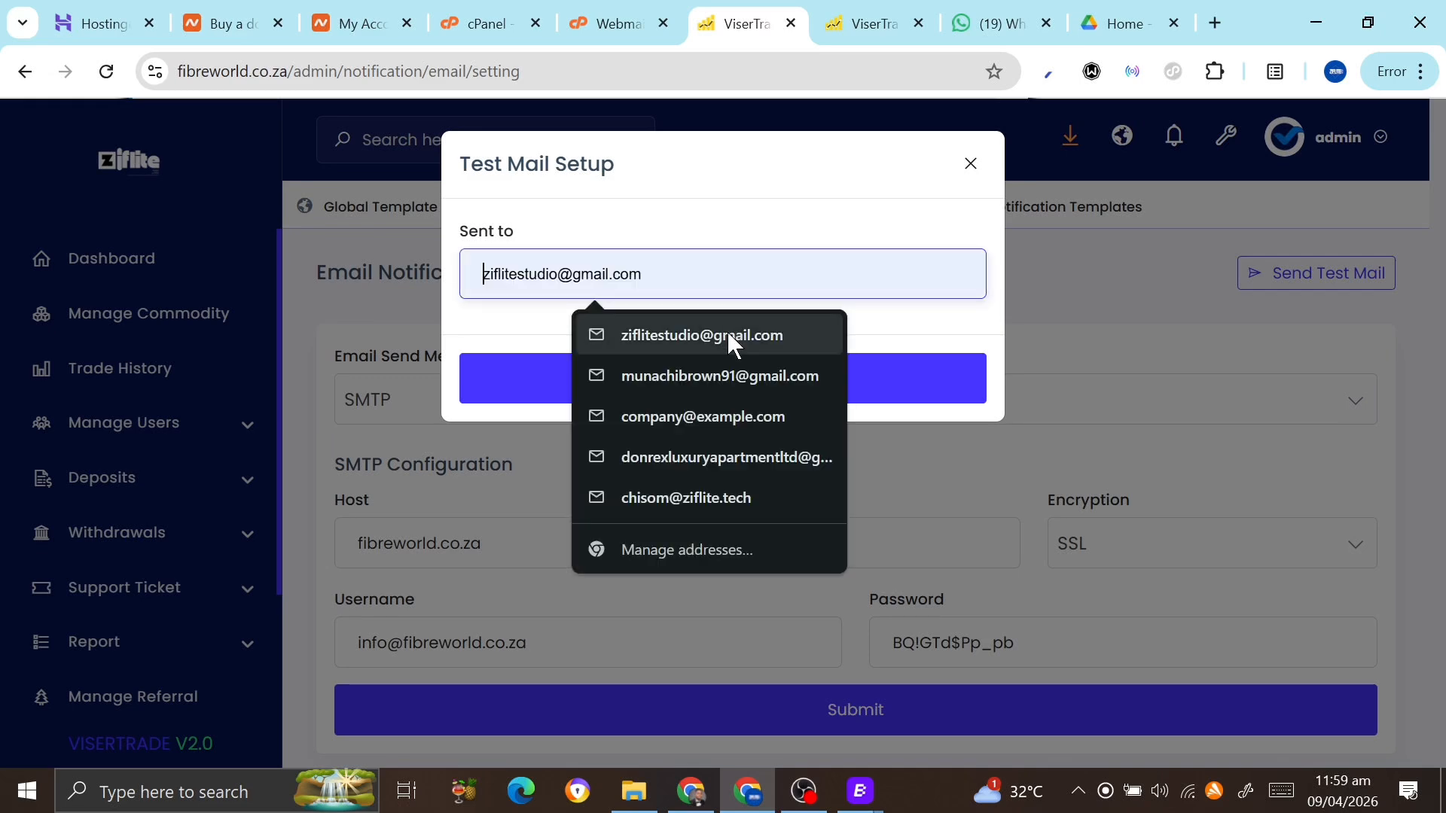
{"action": "left_click", "coordinate": [726, 336]}
{"action": "left_click", "coordinate": [815, 400]}
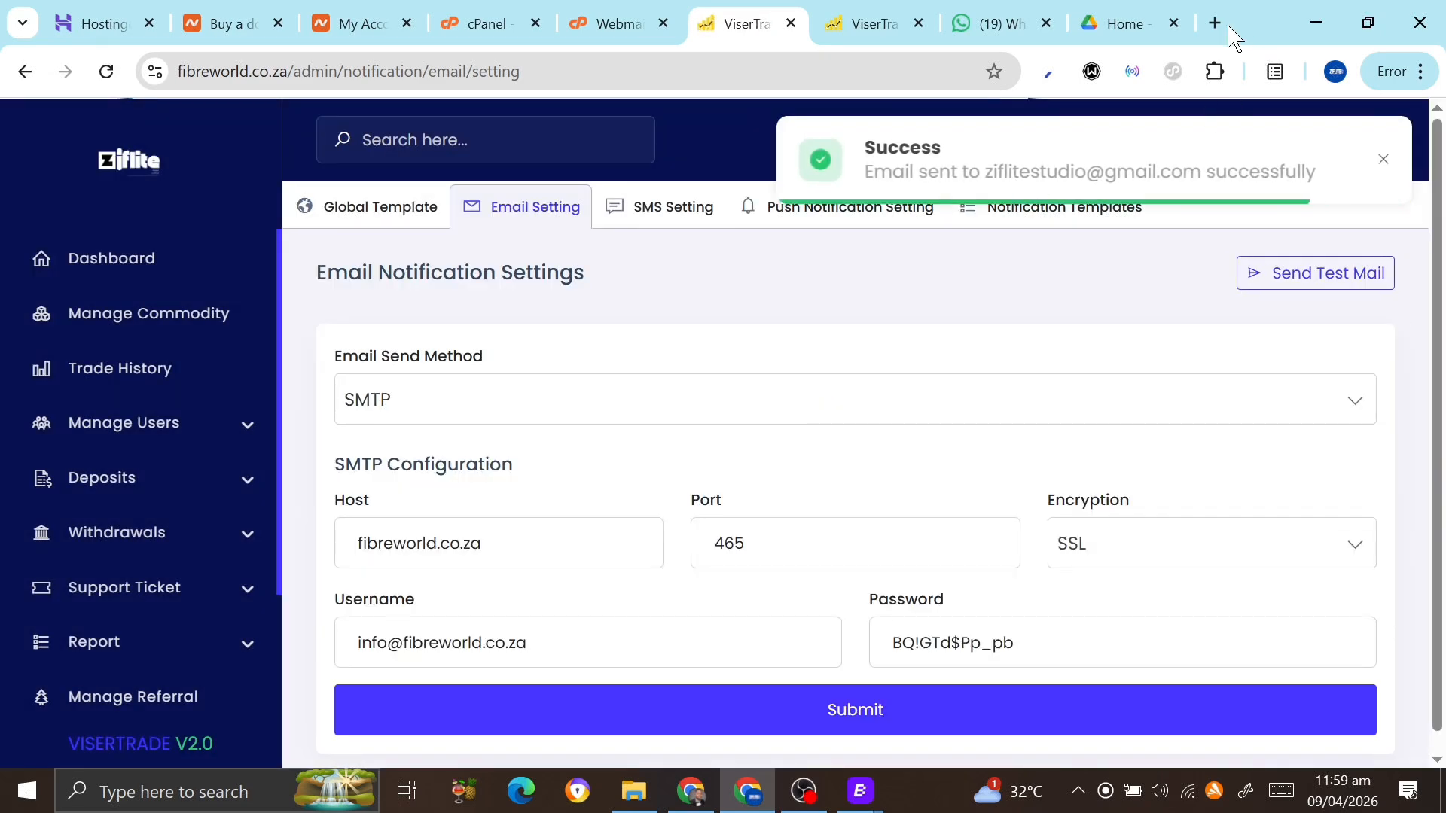
Check Gmail in a new tab for the 'SMTP Configuration Success' email, then return to ViserTrade
{"action": "left_click", "coordinate": [1225, 26]}
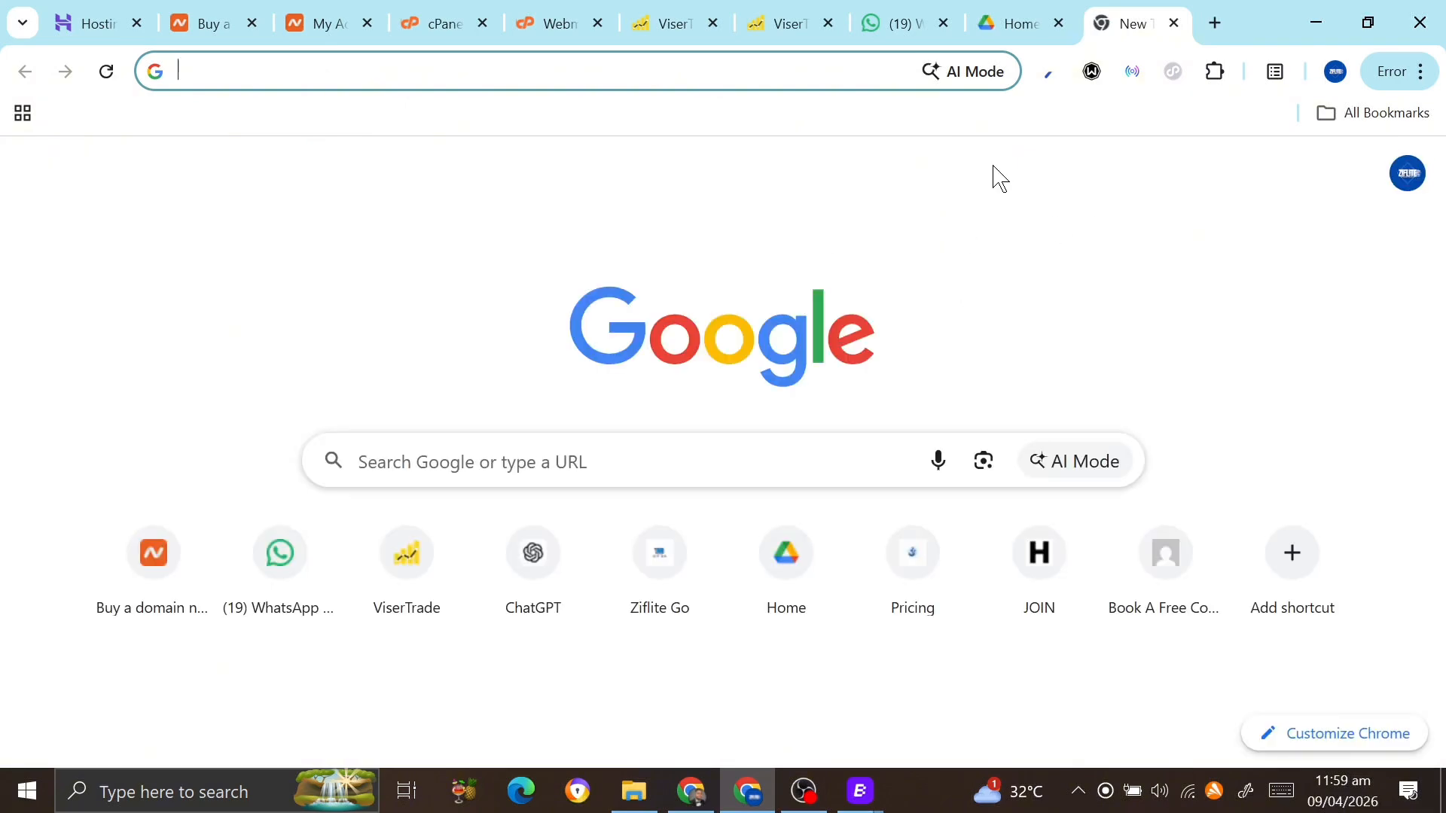
{"action": "type", "text": "m"}
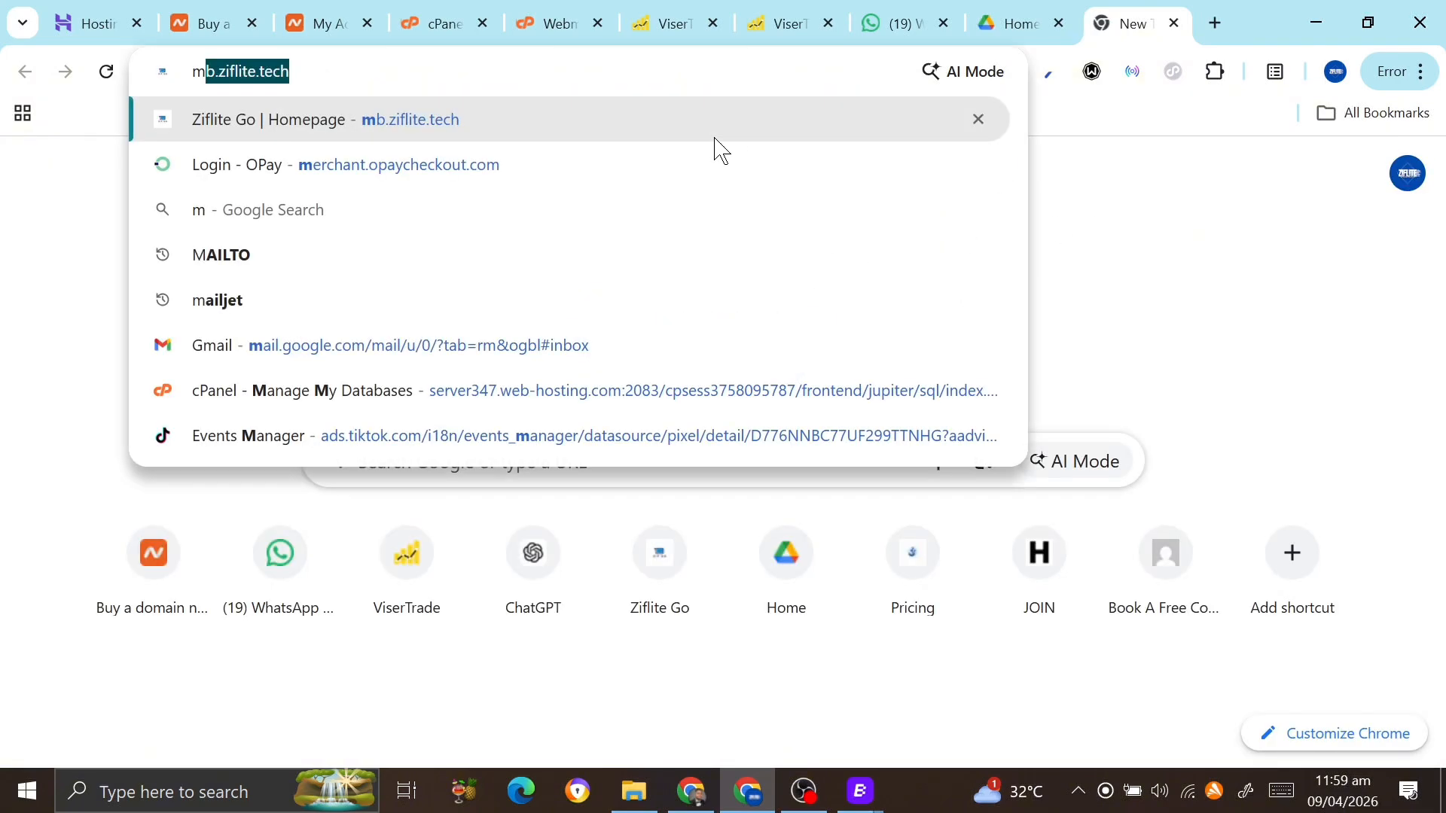
{"action": "key", "text": "BackSpace"}
{"action": "key", "text": "BackSpace"}
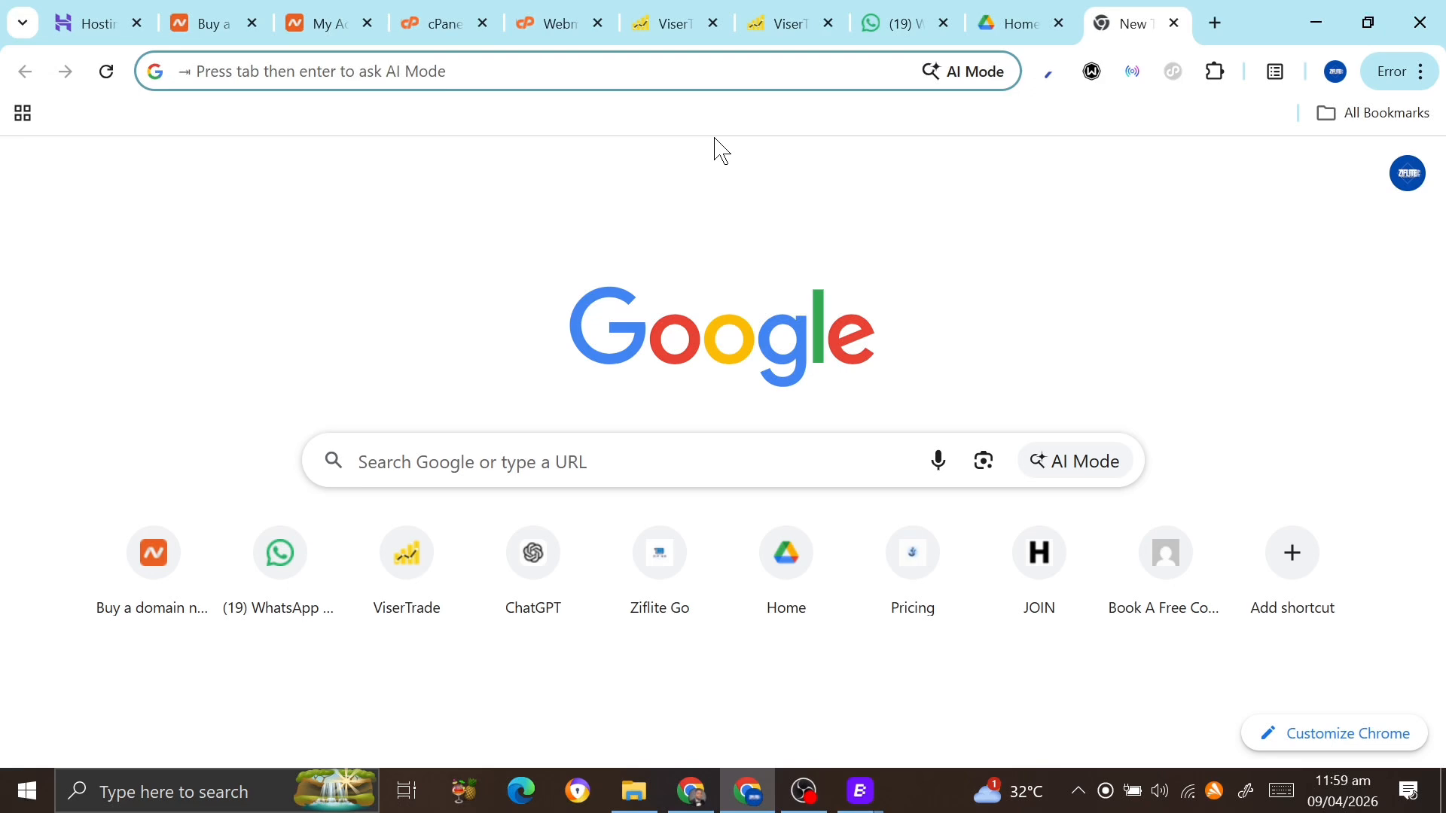
{"action": "type", "text": "gm"}
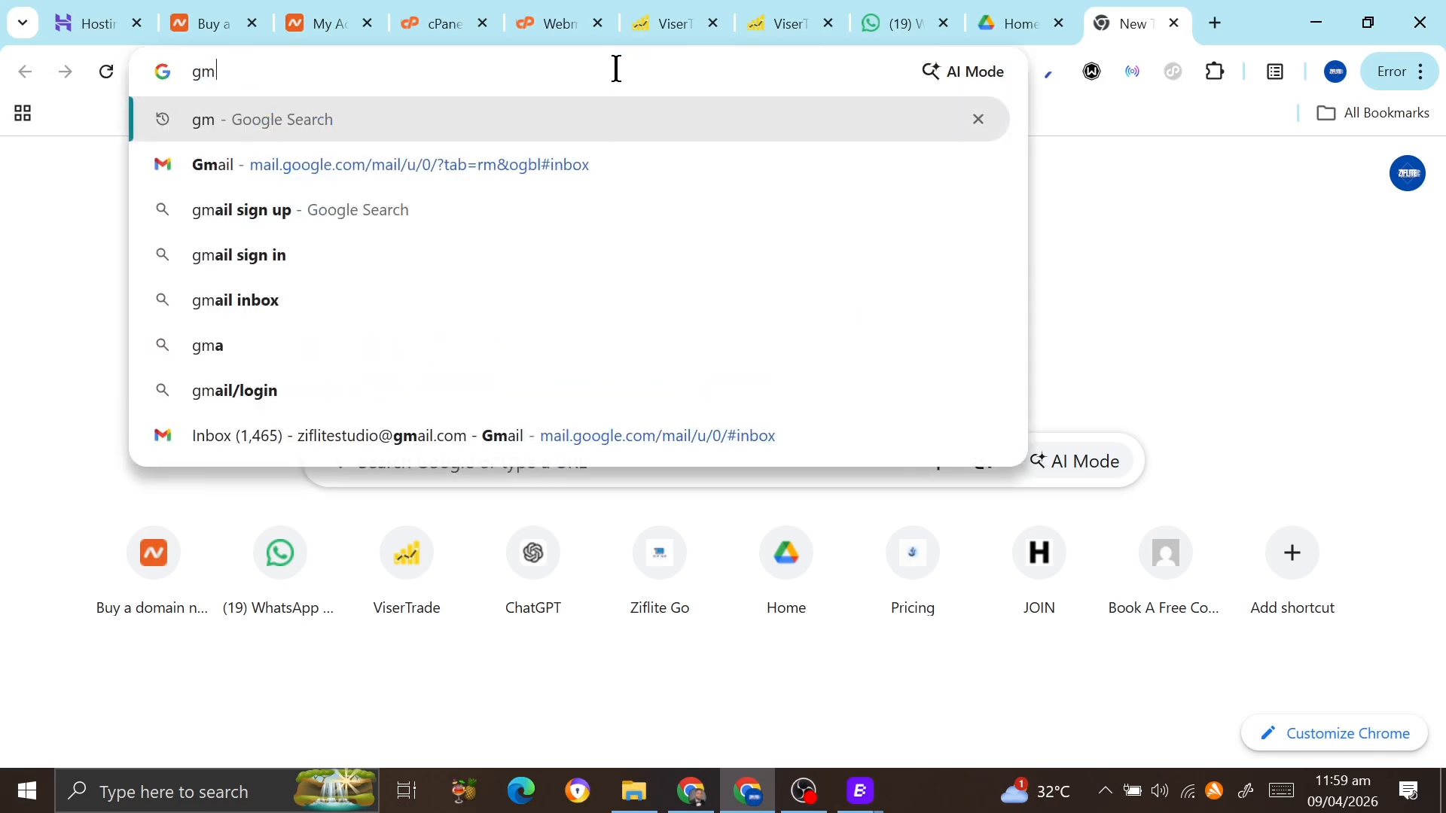
{"action": "left_click", "coordinate": [399, 159]}
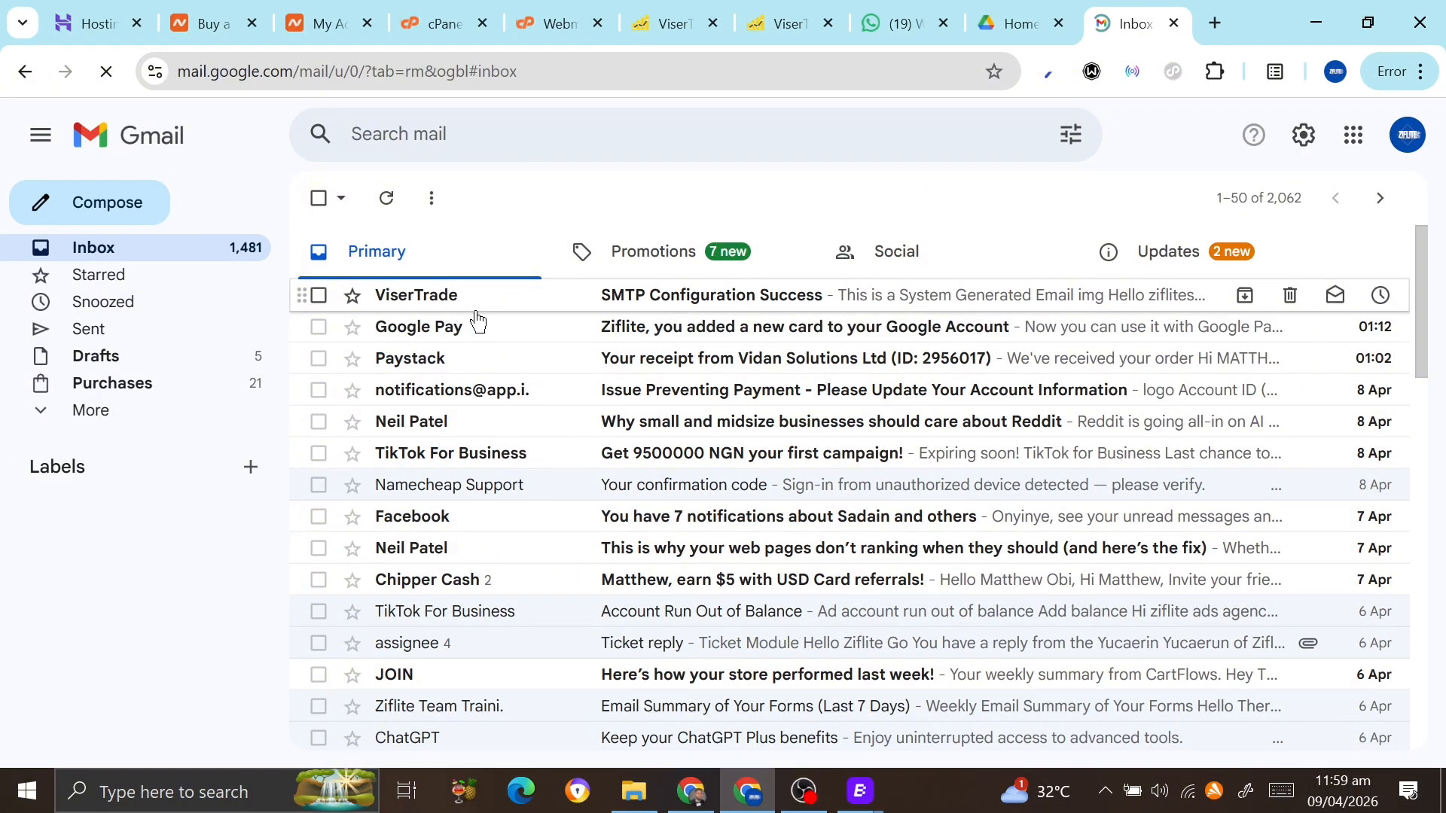
{"action": "left_click", "coordinate": [476, 303]}
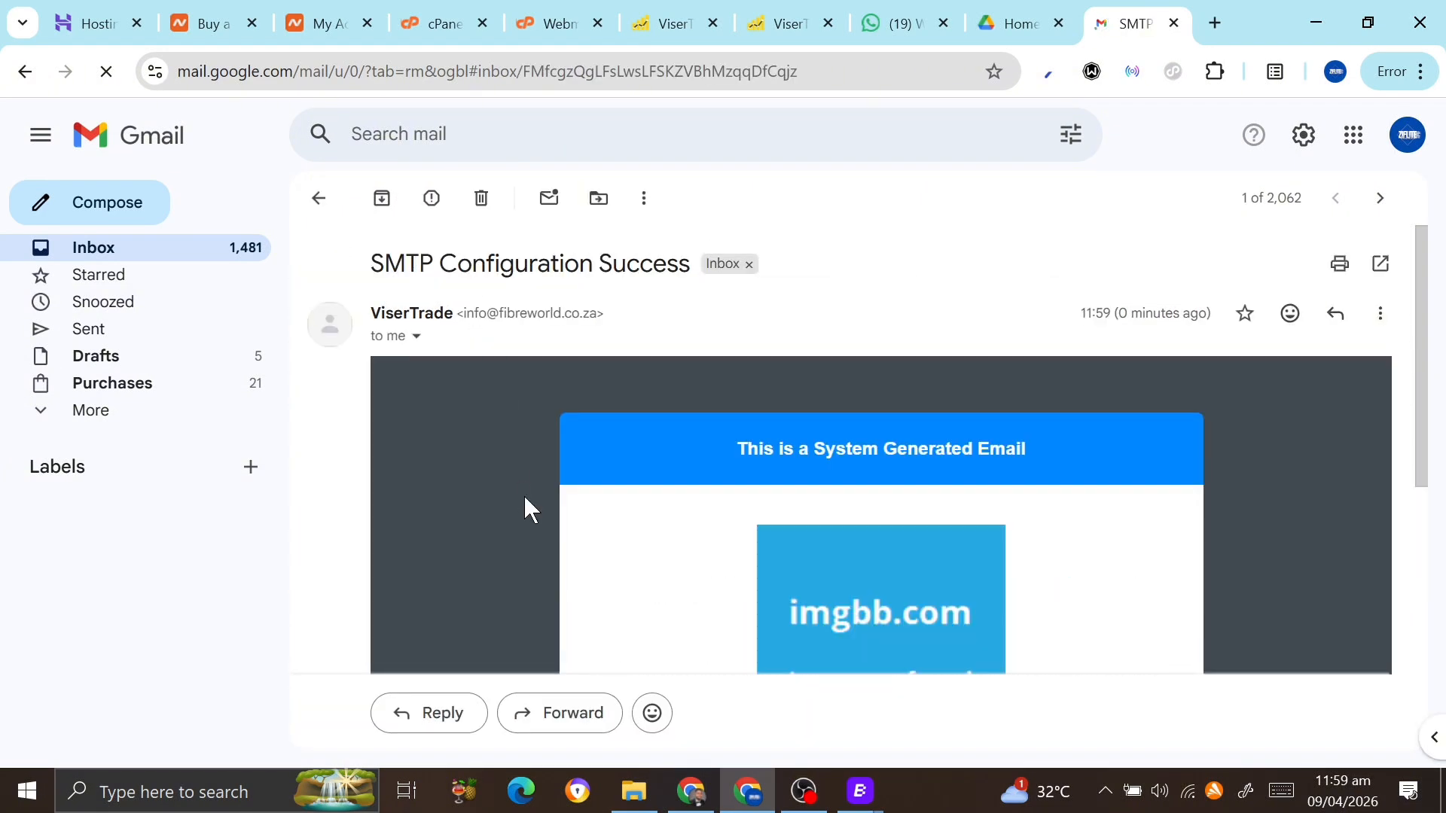
{"action": "scroll", "coordinate": [723, 374], "scroll_direction": "down", "scroll_amount": 4}
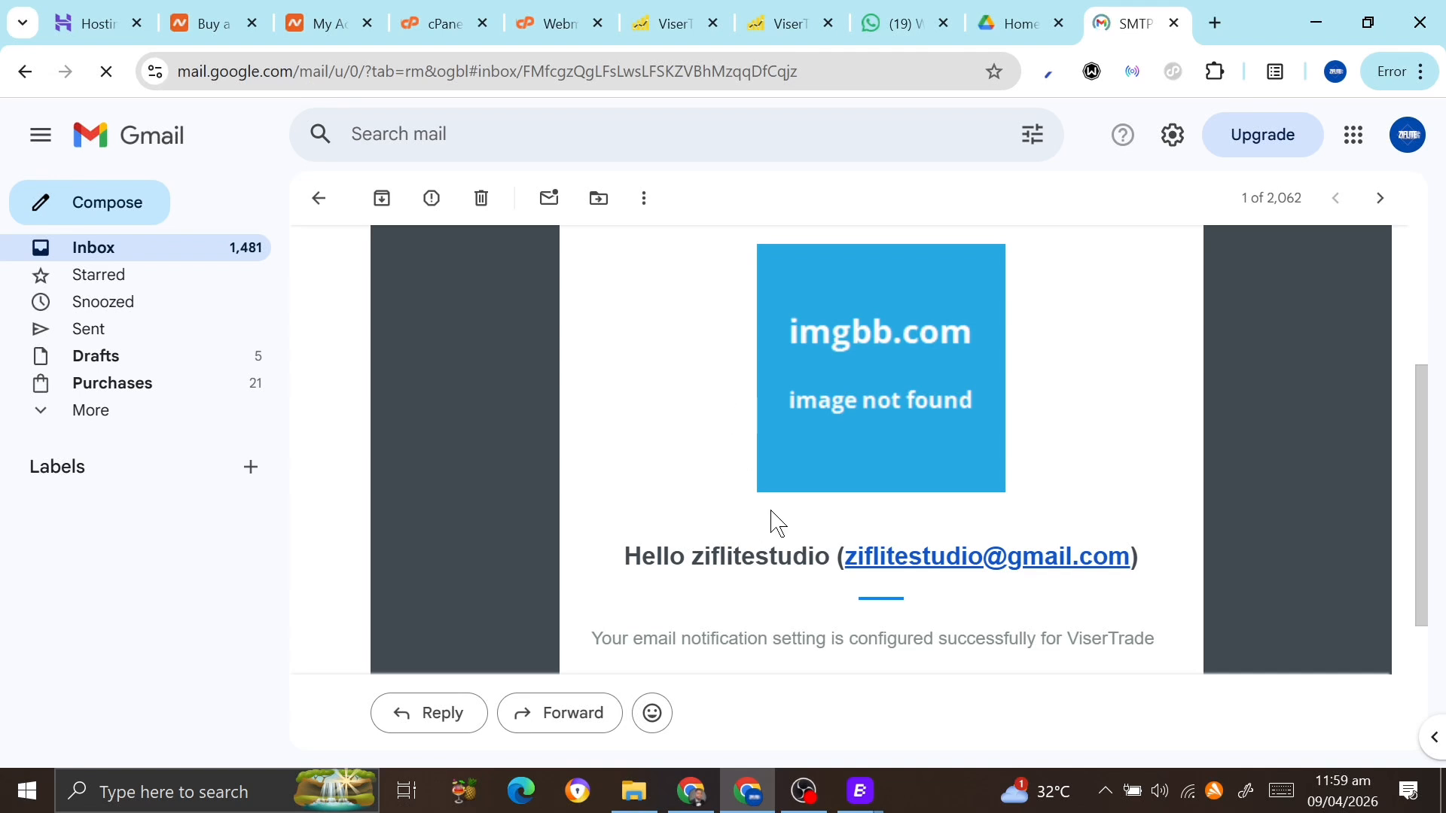
{"action": "left_click", "coordinate": [663, 23]}
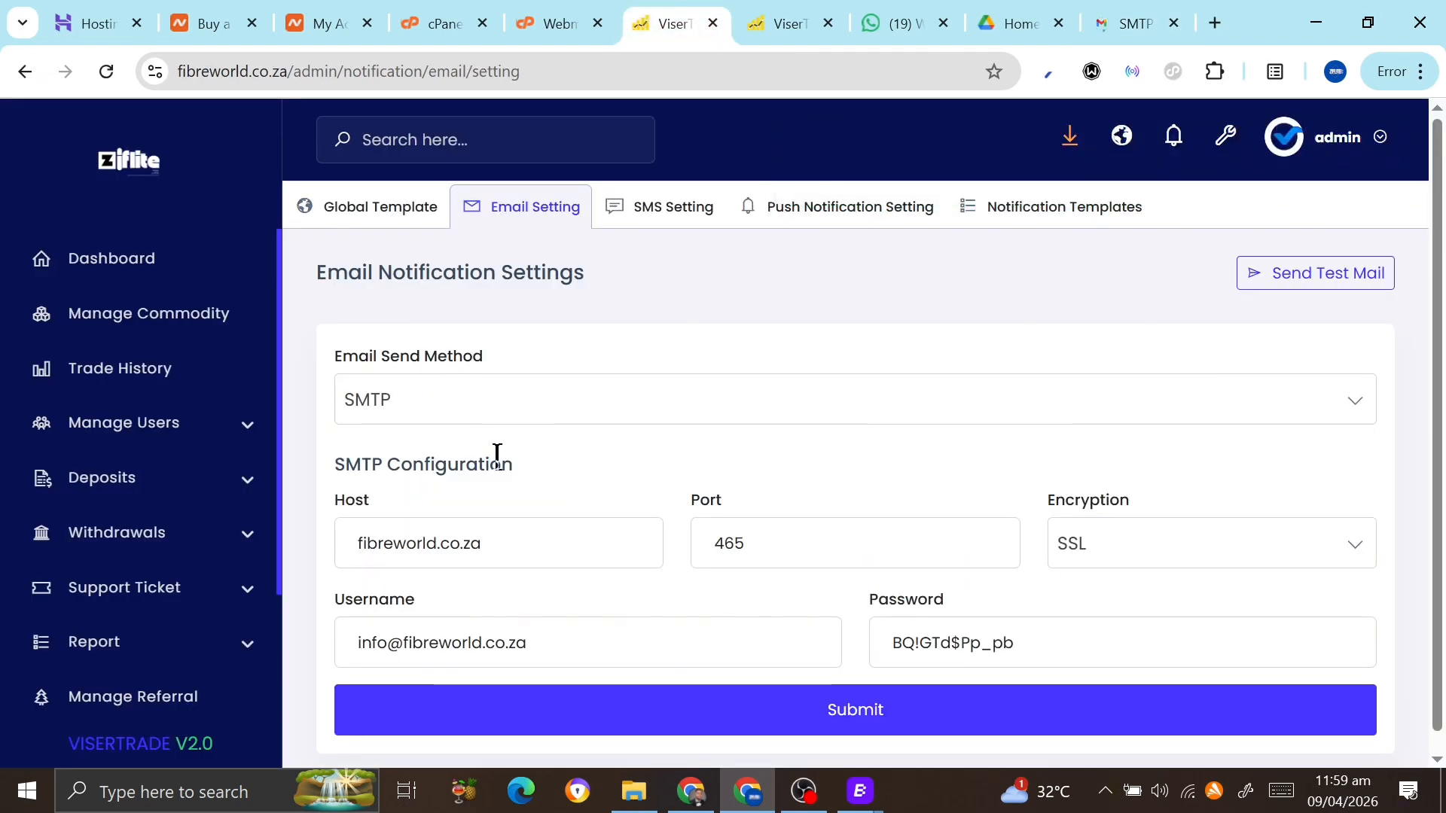
Go to the Manual Gateways list and open the Add Manual Gateway form
{"action": "scroll", "coordinate": [91, 627], "scroll_direction": "down", "scroll_amount": 2}
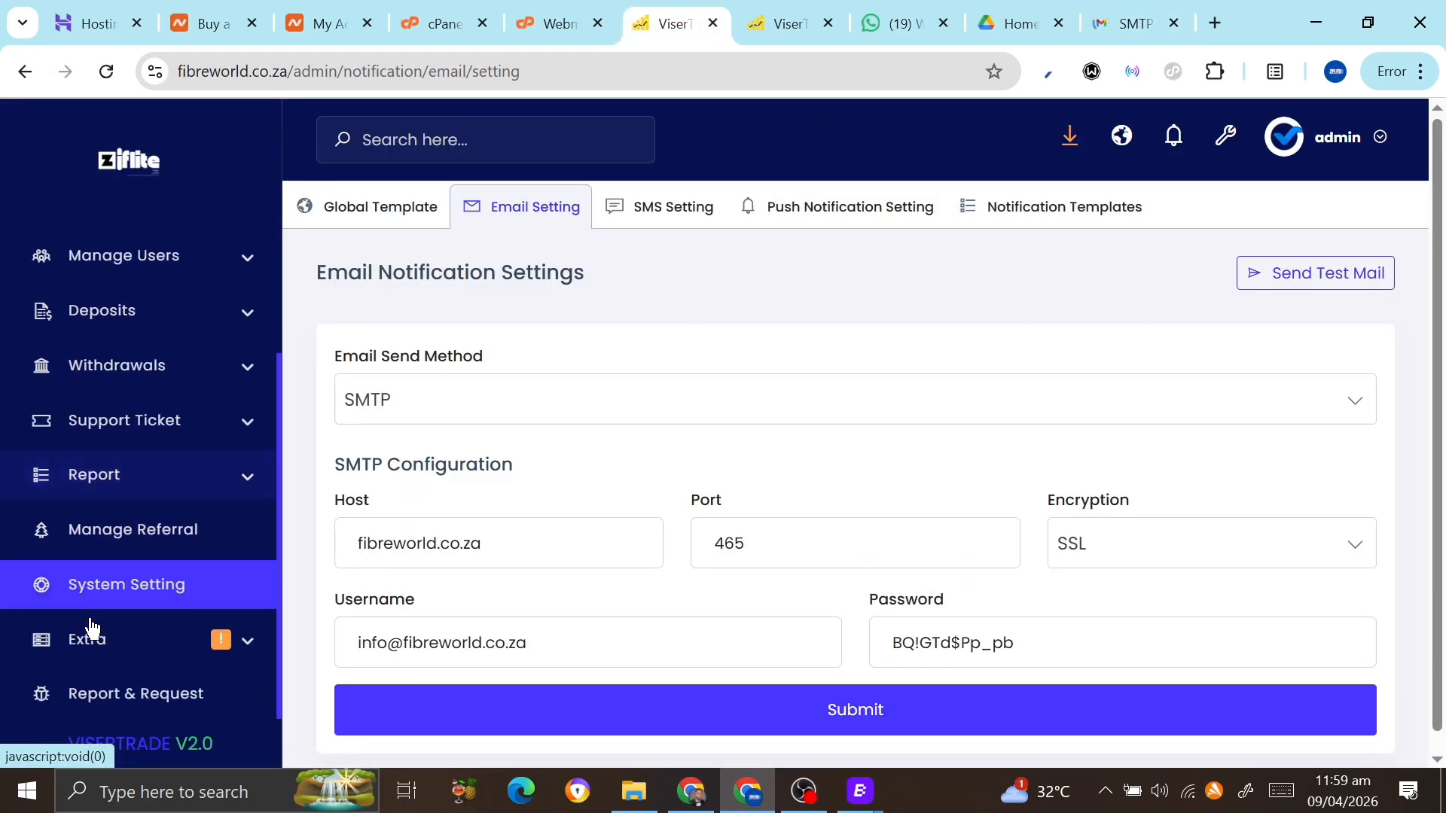
{"action": "left_click", "coordinate": [148, 593]}
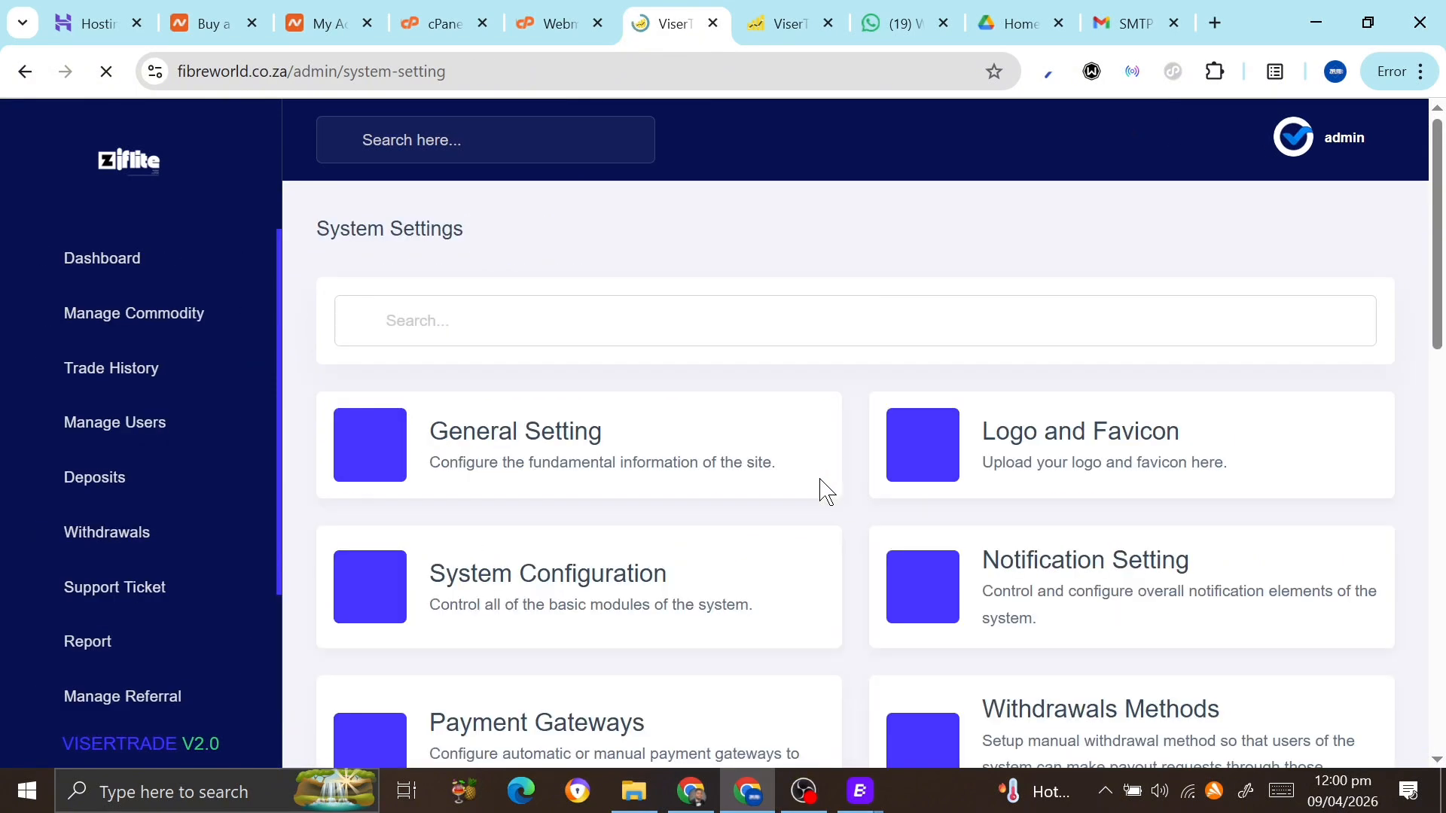
{"action": "scroll", "coordinate": [826, 491], "scroll_direction": "down", "scroll_amount": 4}
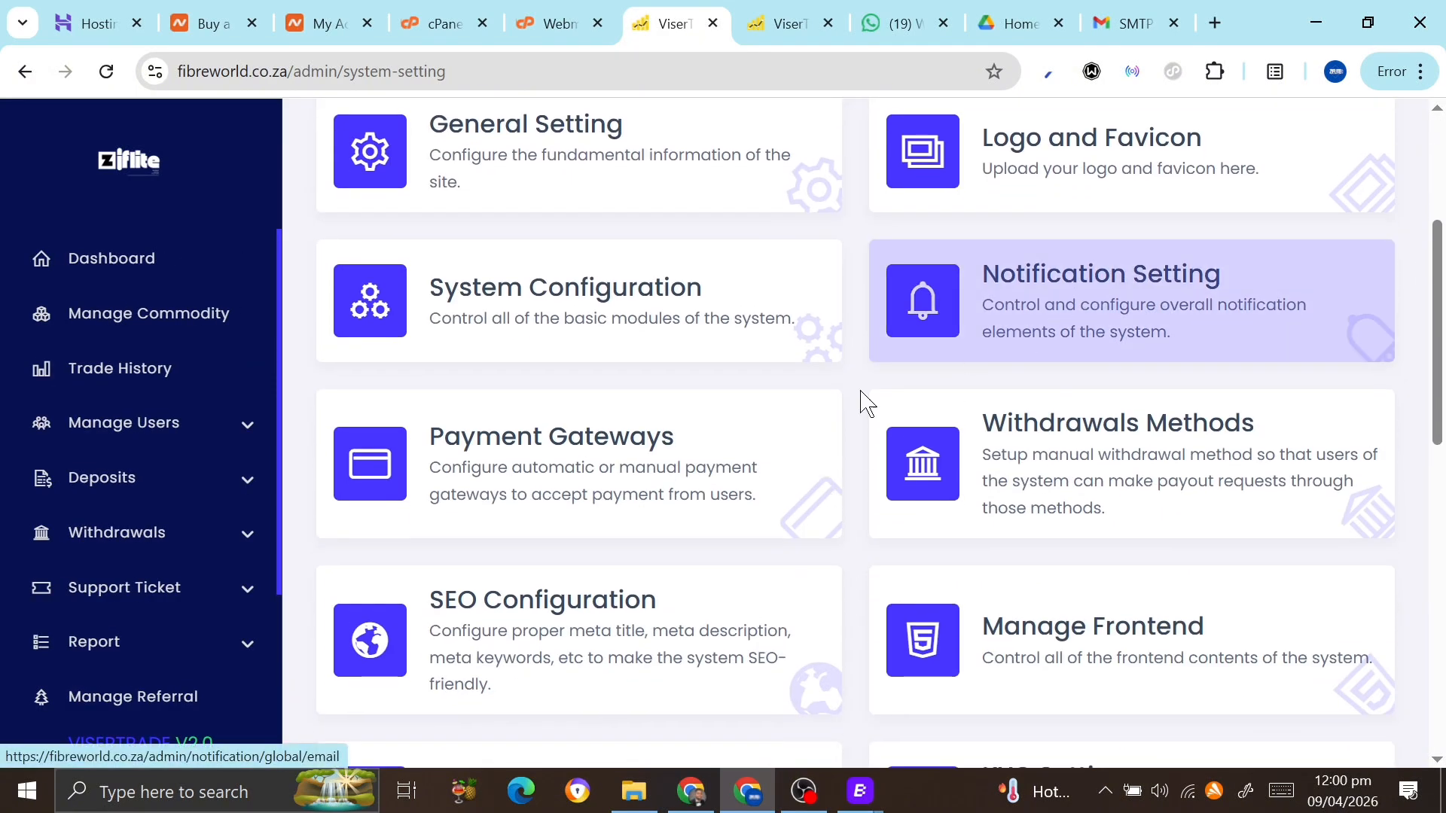
{"action": "left_click", "coordinate": [615, 461]}
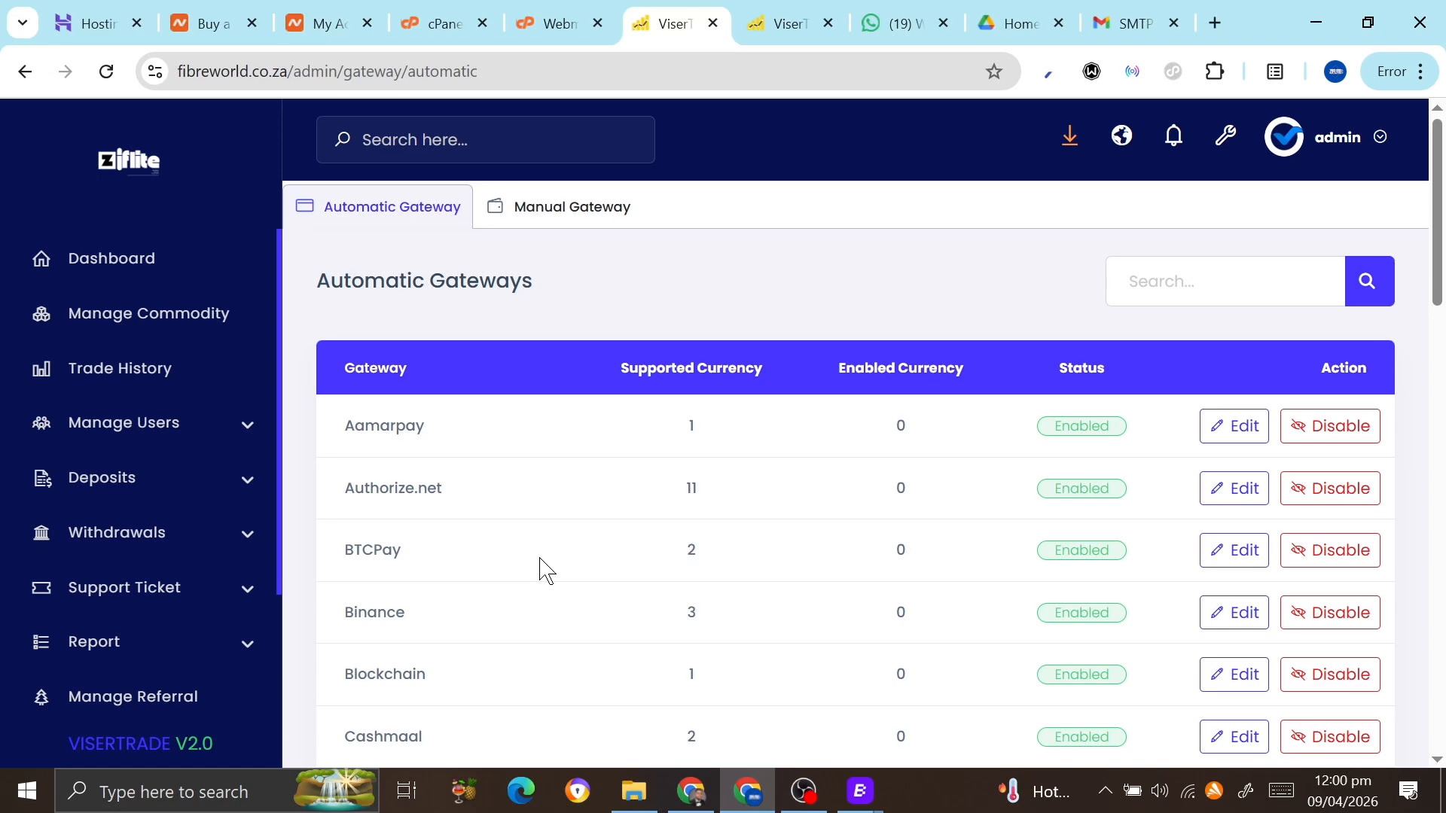
{"action": "left_click", "coordinate": [540, 219]}
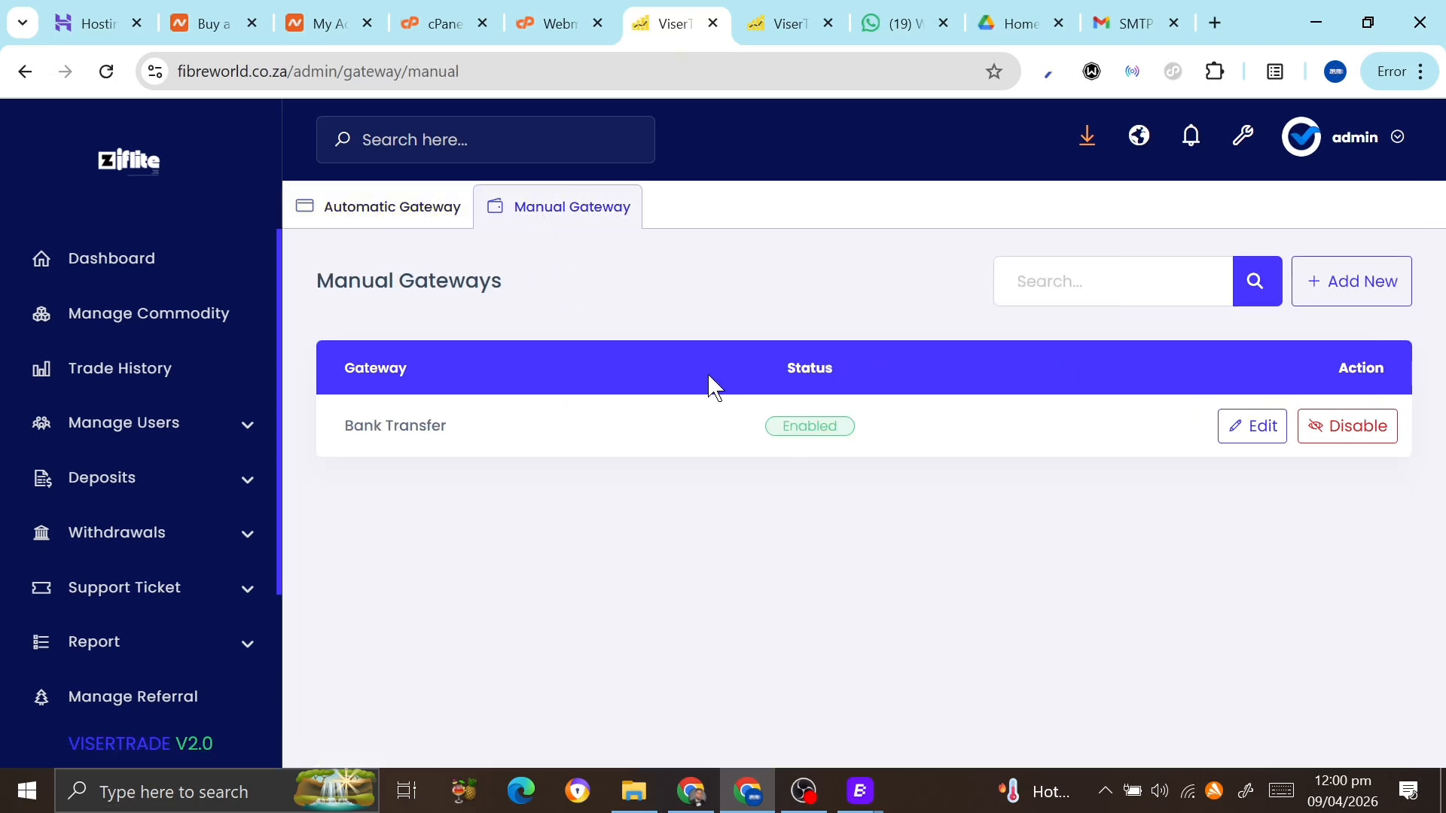
{"action": "left_click", "coordinate": [1348, 303]}
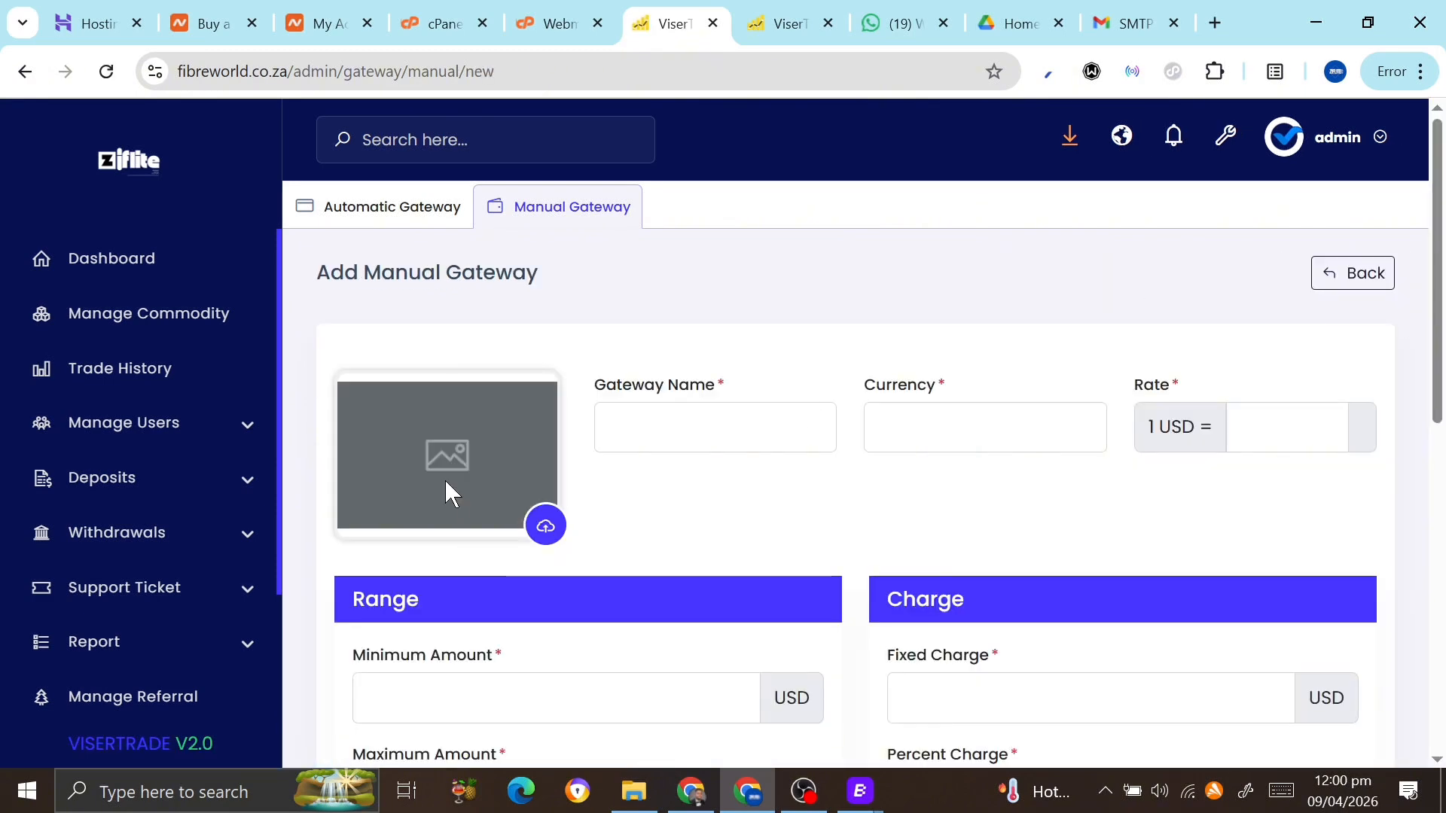
Use the Ziflite logo as the gateway image and name the gateway 'bitcoin'
{"action": "left_click", "coordinate": [546, 520]}
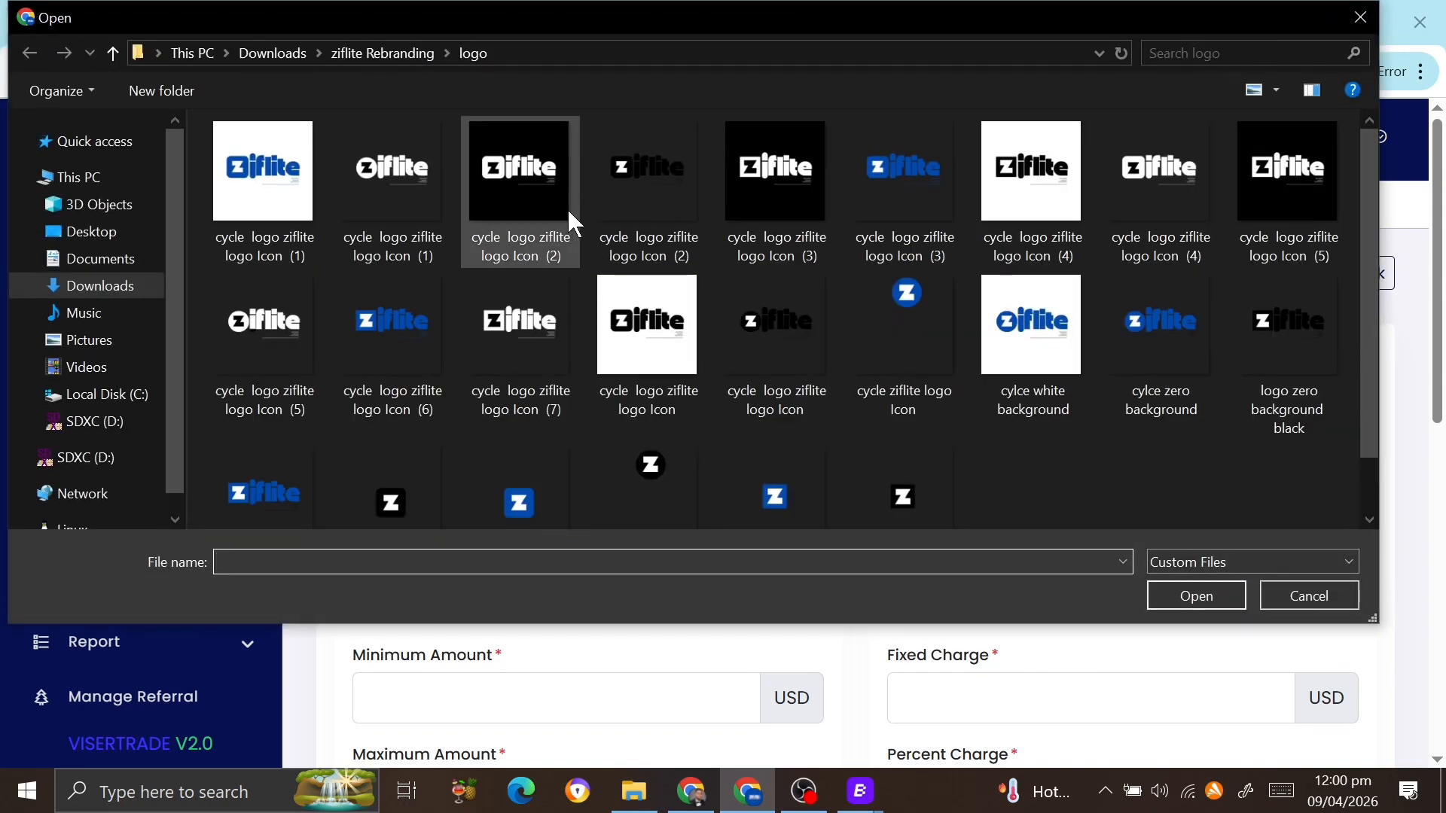
{"action": "double_click", "coordinate": [290, 162]}
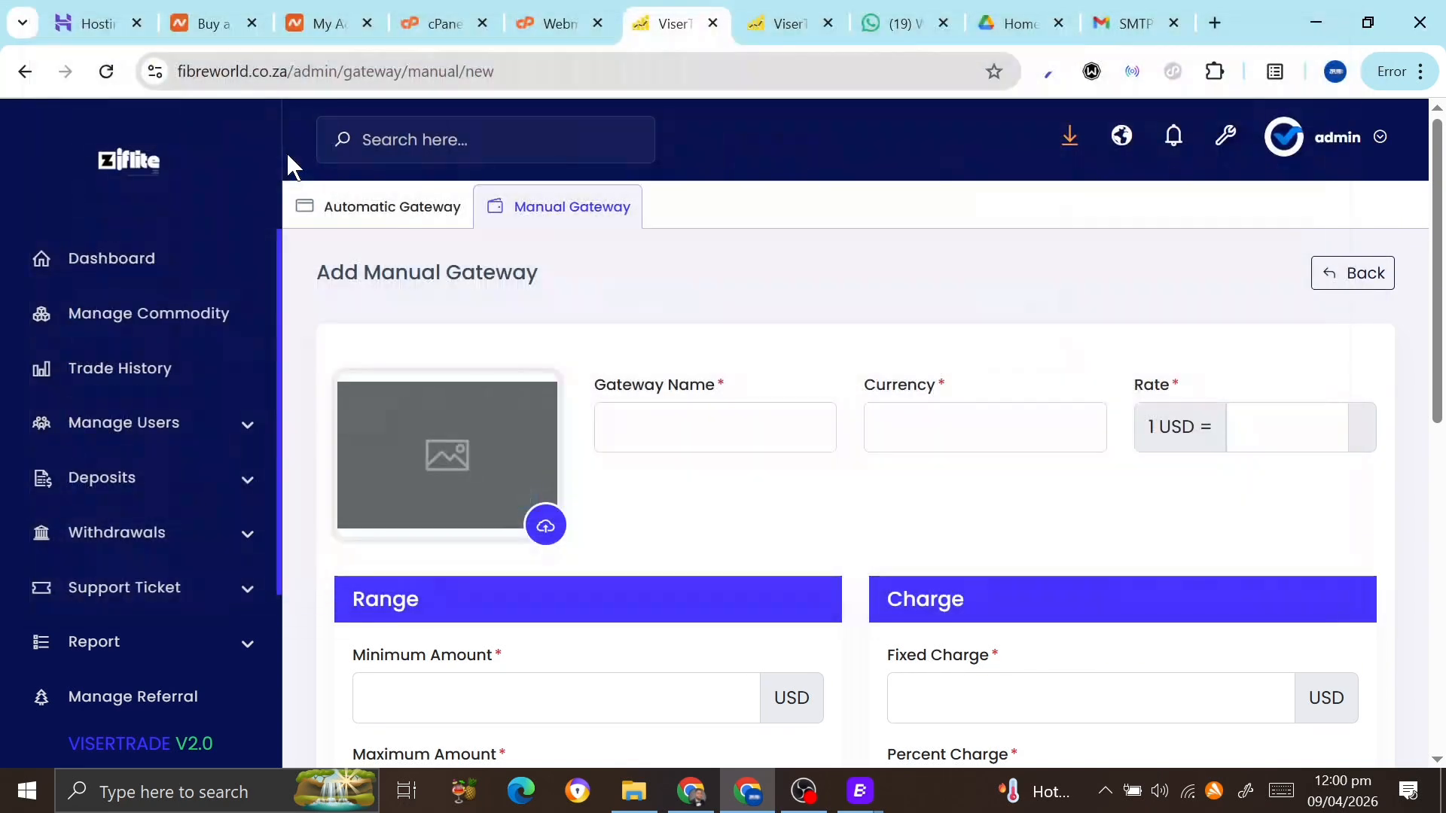
{"action": "left_click", "coordinate": [692, 439]}
{"action": "type", "text": "b"}
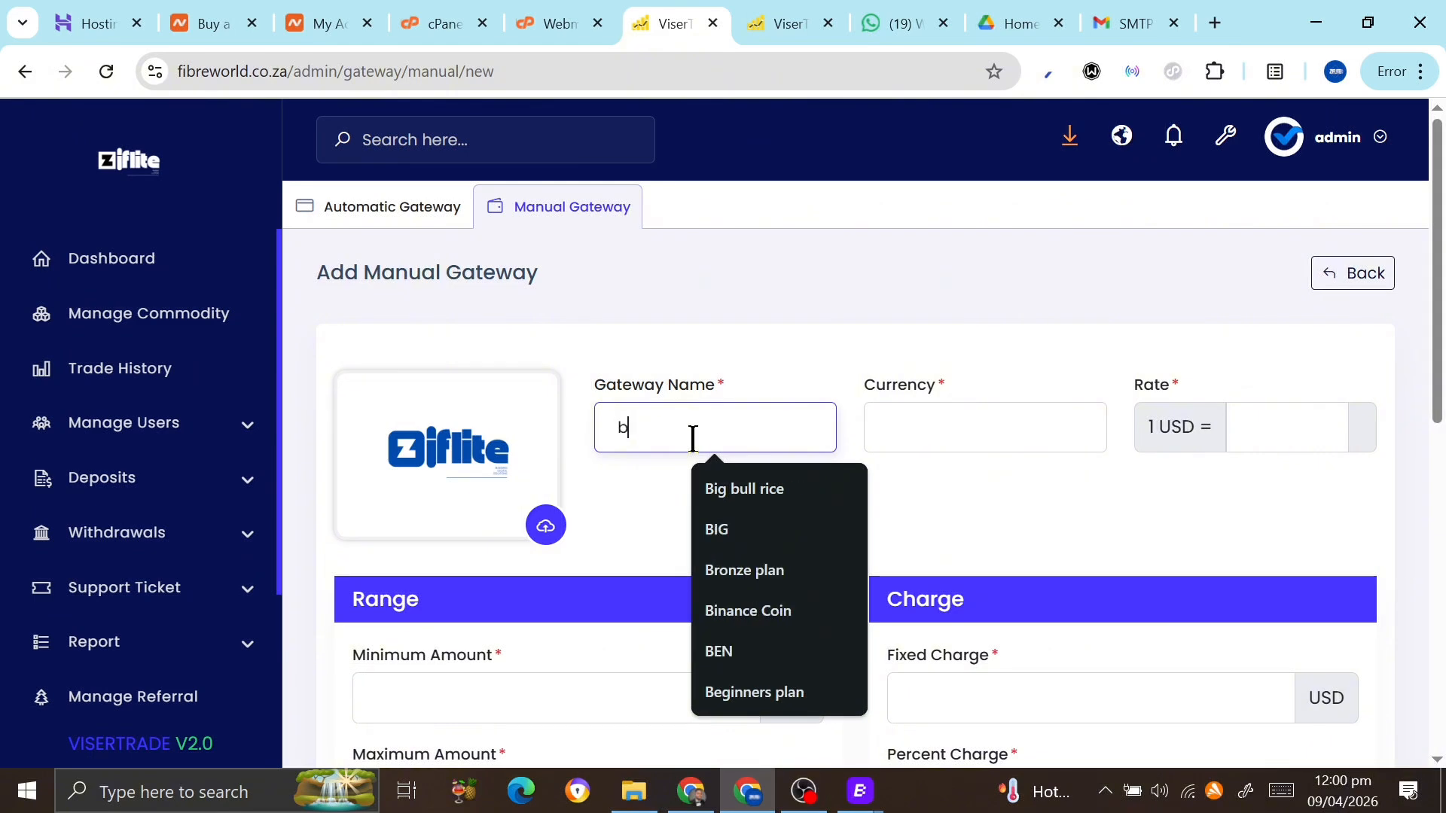
{"action": "type", "text": "itcoin"}
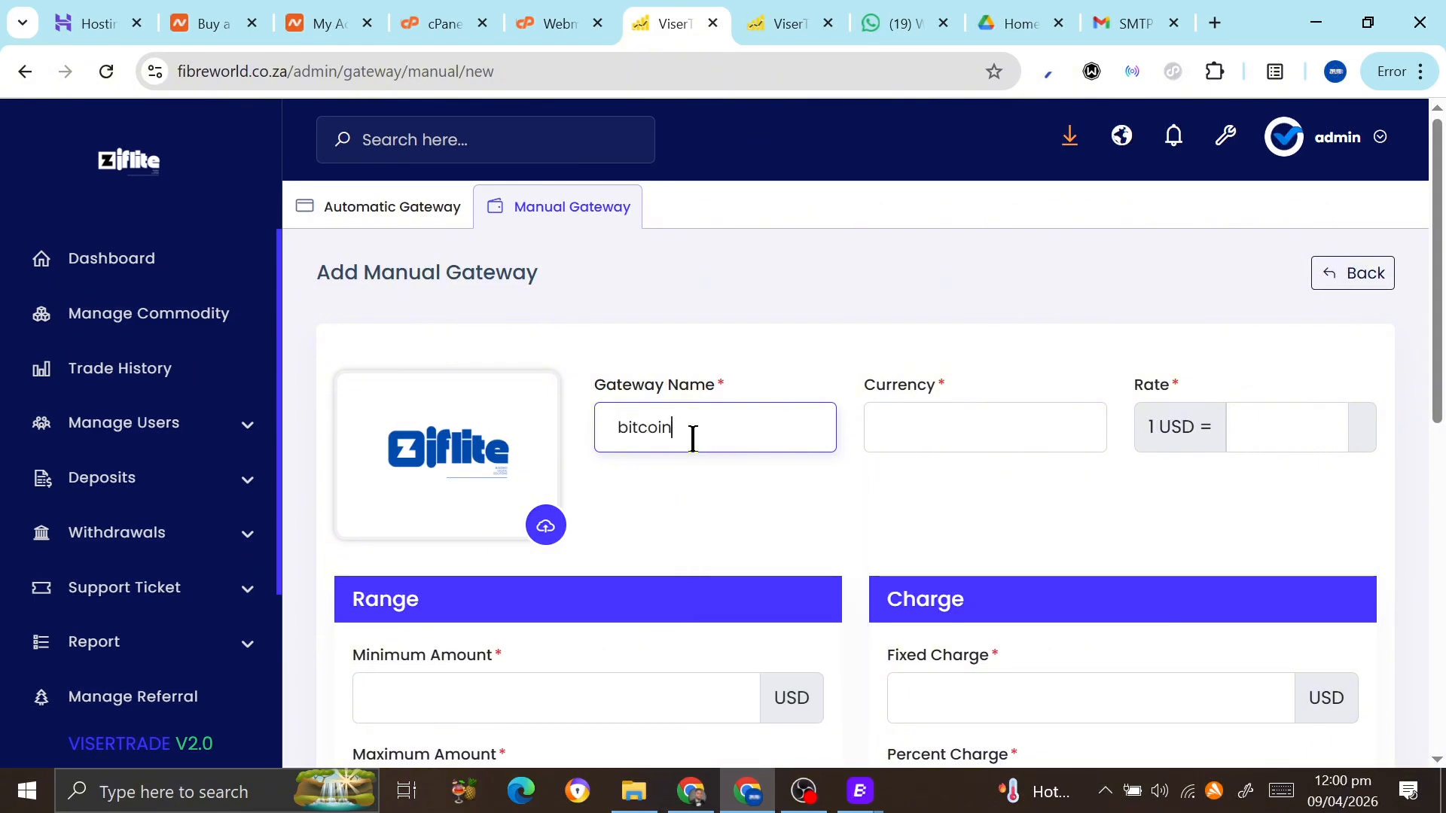
Set the gateway currency to BTC and open a new tab to look up the rate
{"action": "left_click", "coordinate": [960, 413]}
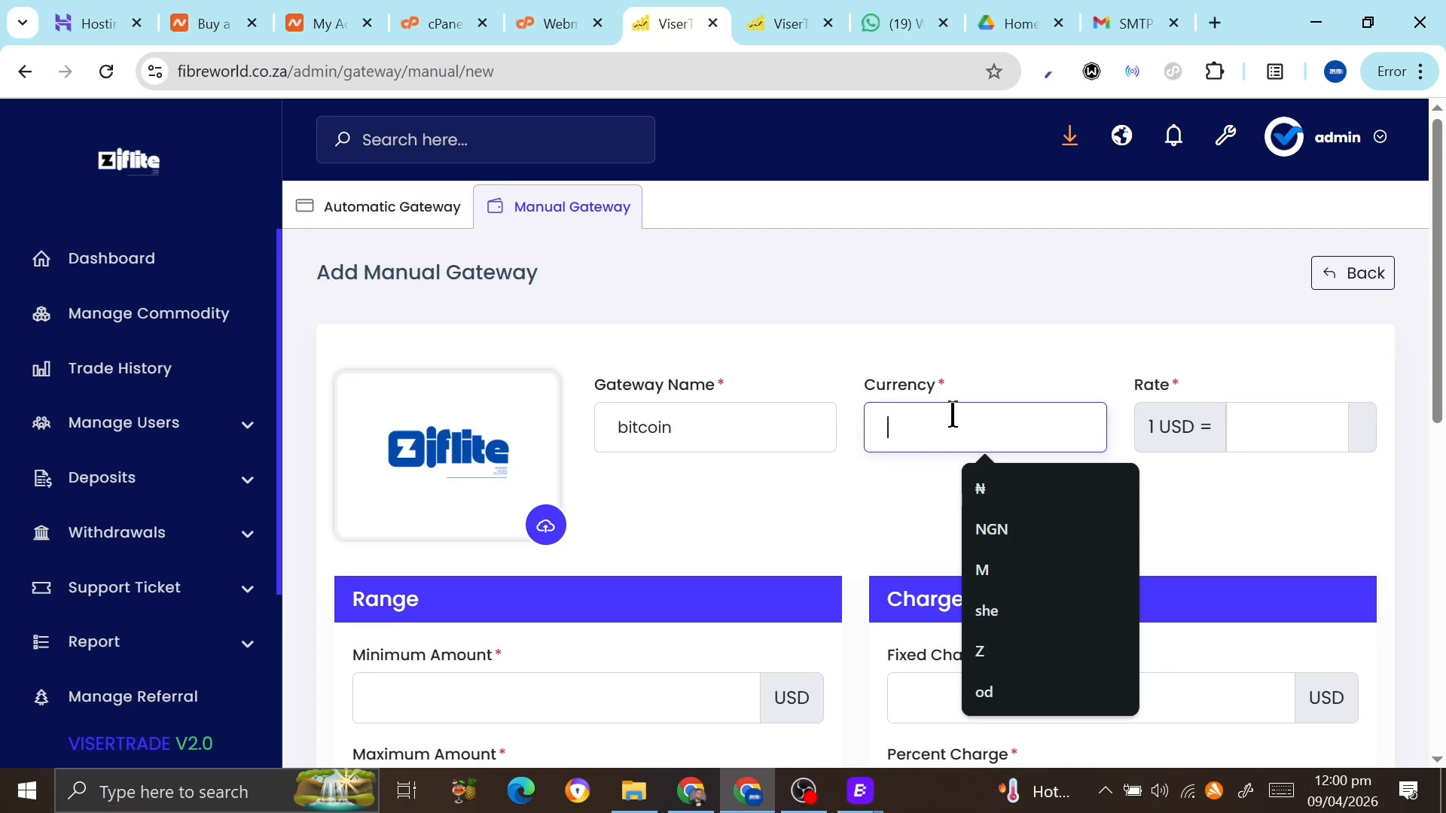
{"action": "type", "text": "BTX"}
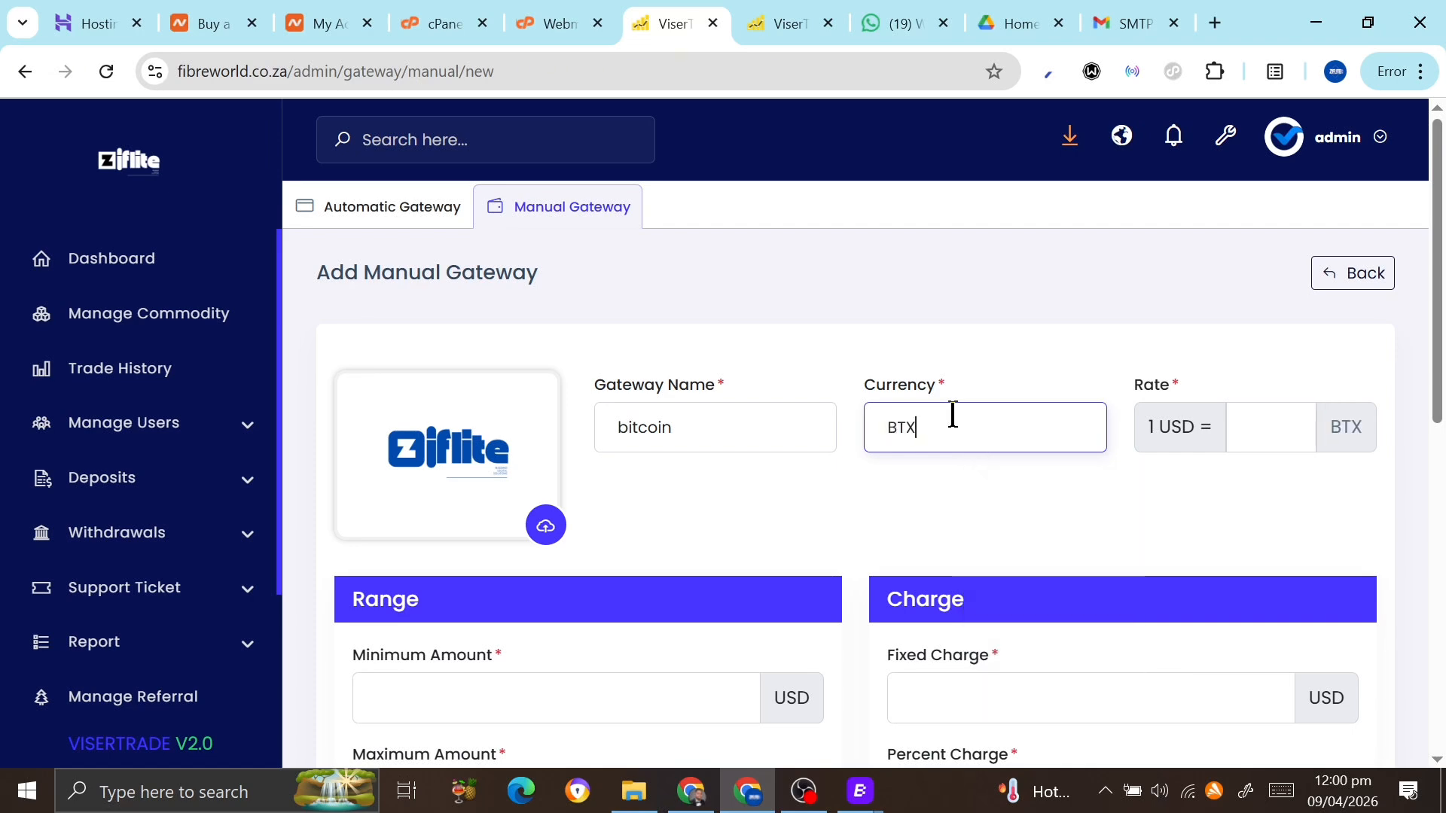
{"action": "key", "text": "BackSpace"}
{"action": "type", "text": "C"}
{"action": "left_click", "coordinate": [1242, 435]}
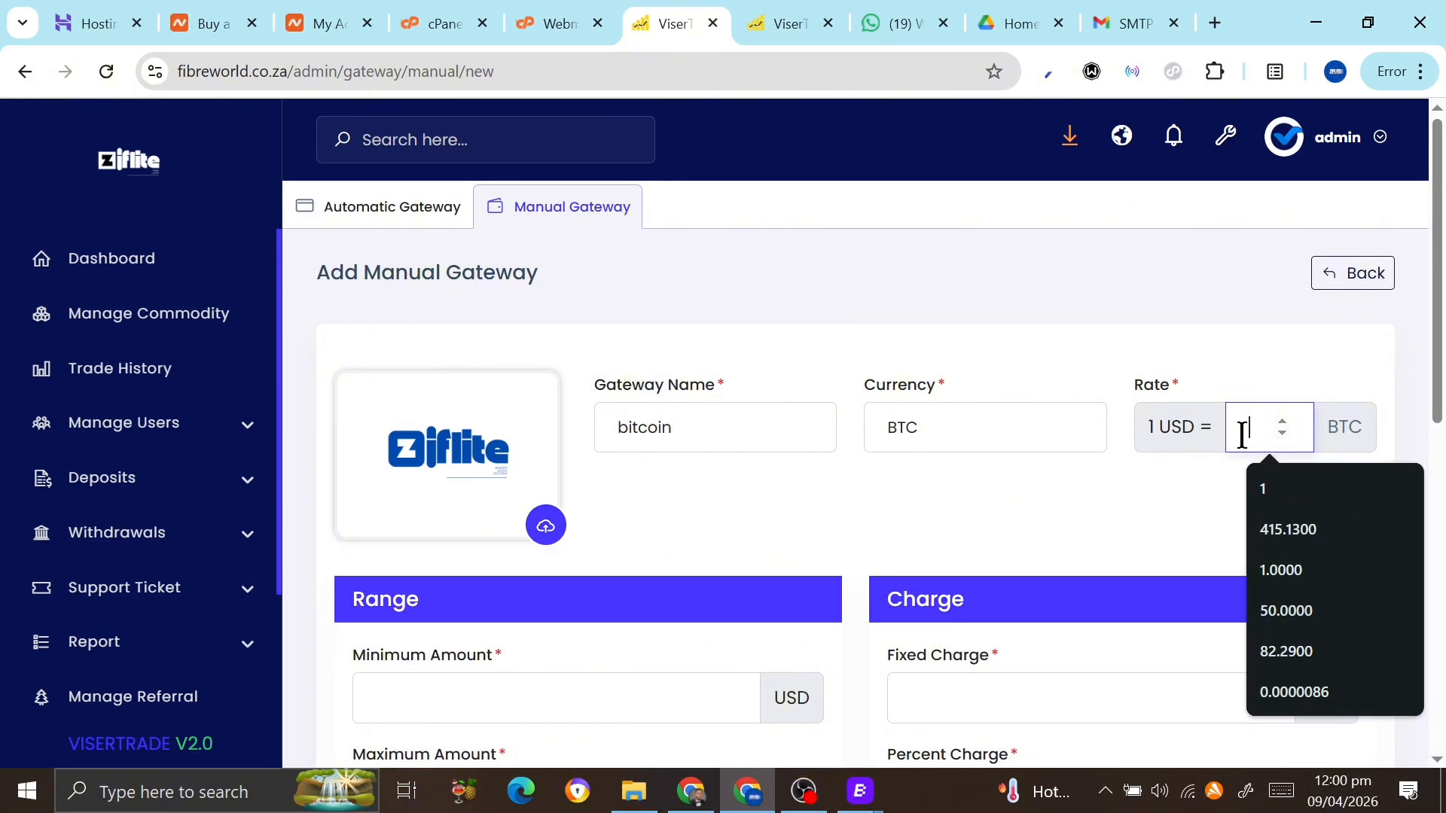
{"action": "left_click", "coordinate": [1216, 17]}
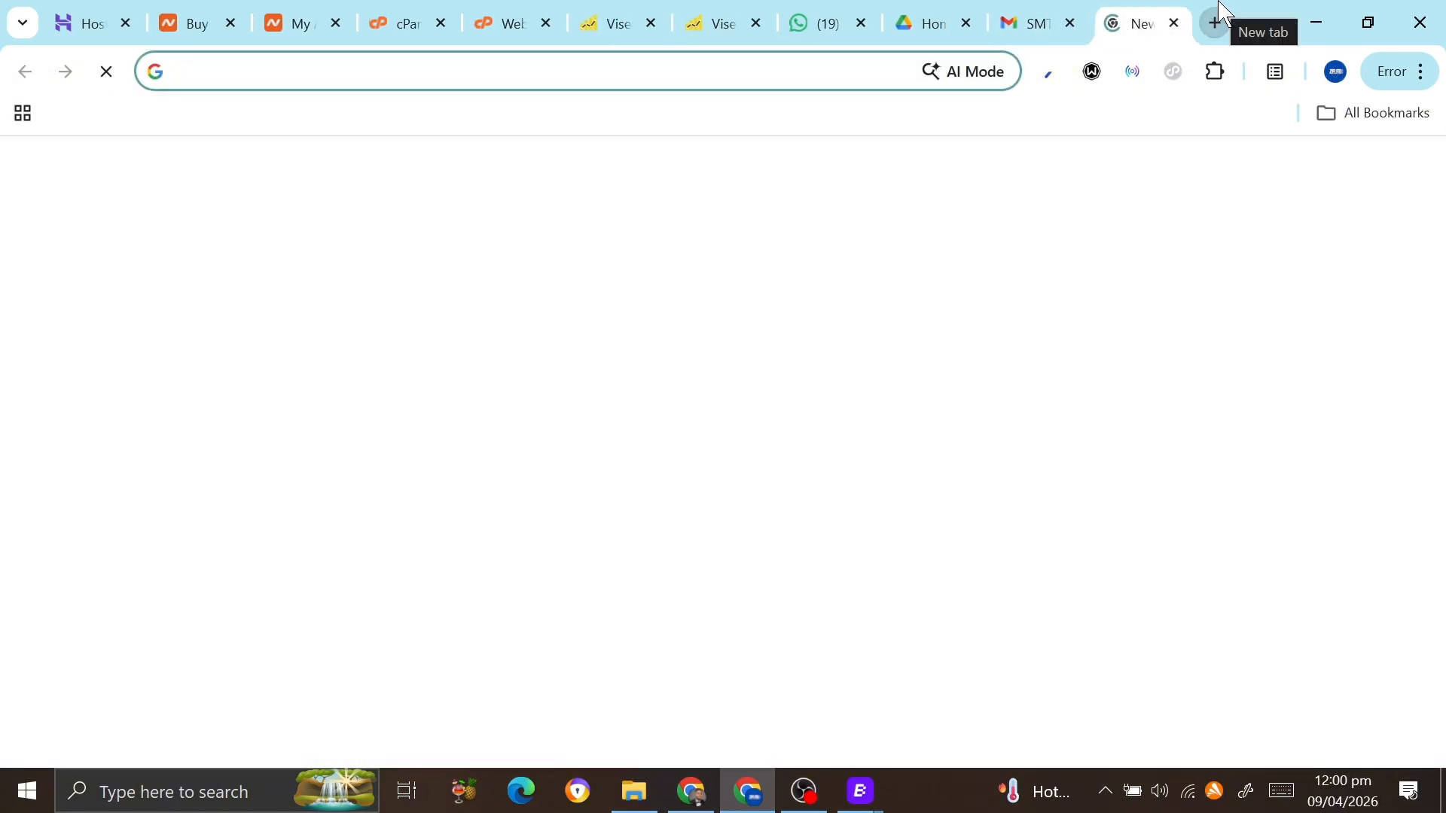
Search Google for 'USD TO BTC' and grab the 0.000014 BTC converter value
{"action": "type", "text": "USD T"}
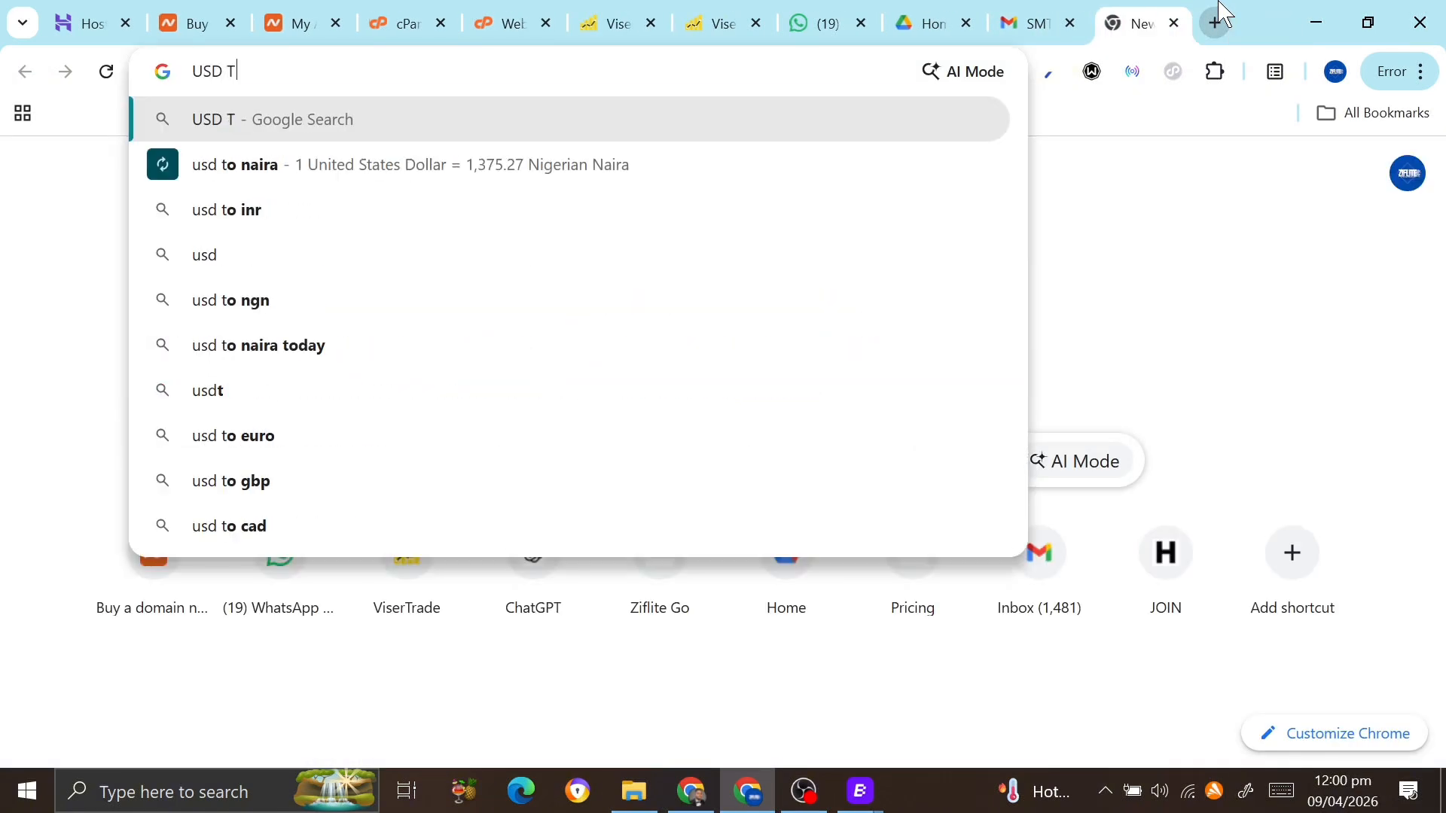
{"action": "type", "text": "O BR"}
{"action": "key", "text": "BackSpace"}
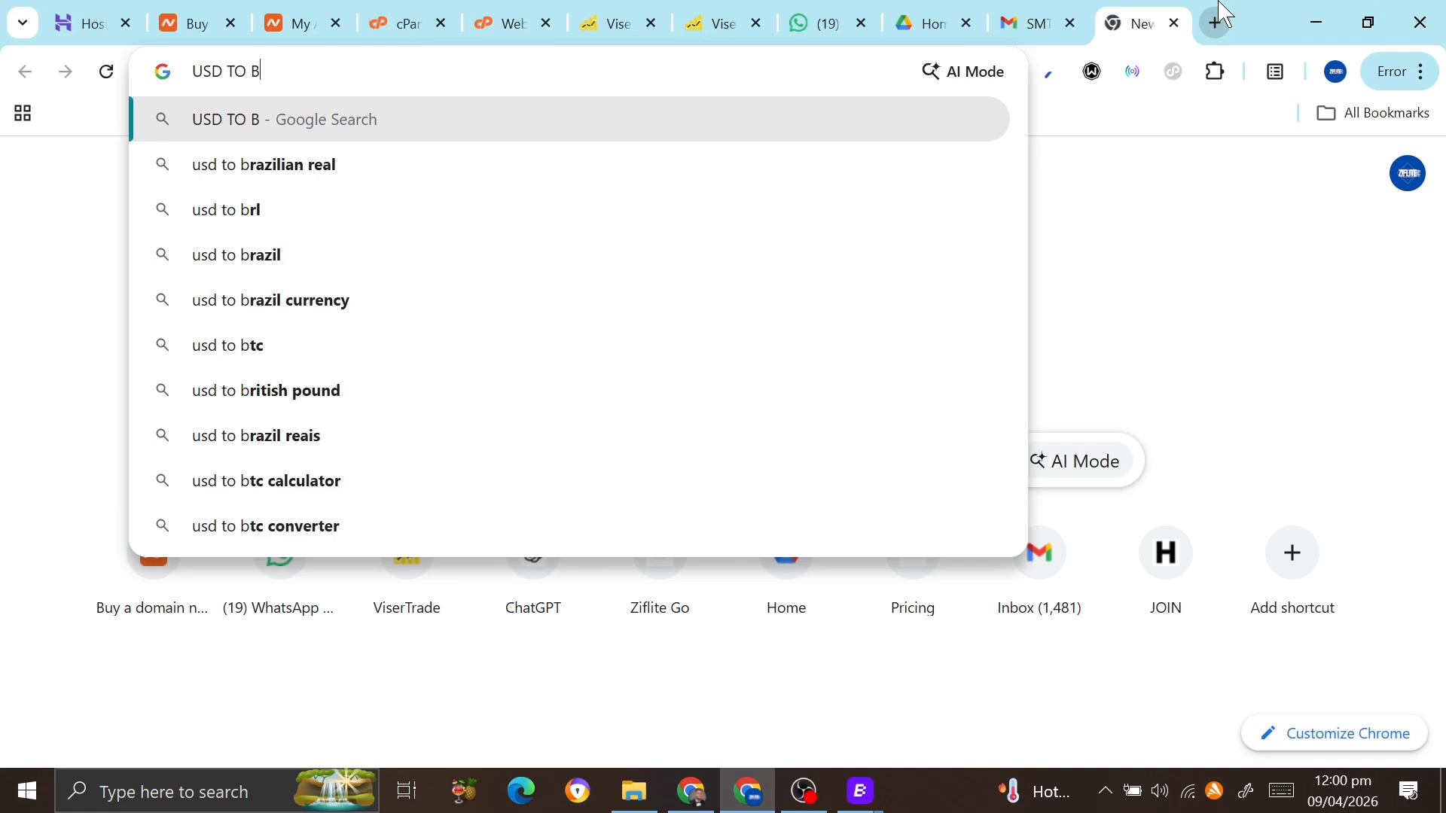
{"action": "type", "text": "TC"}
{"action": "key", "text": "Return"}
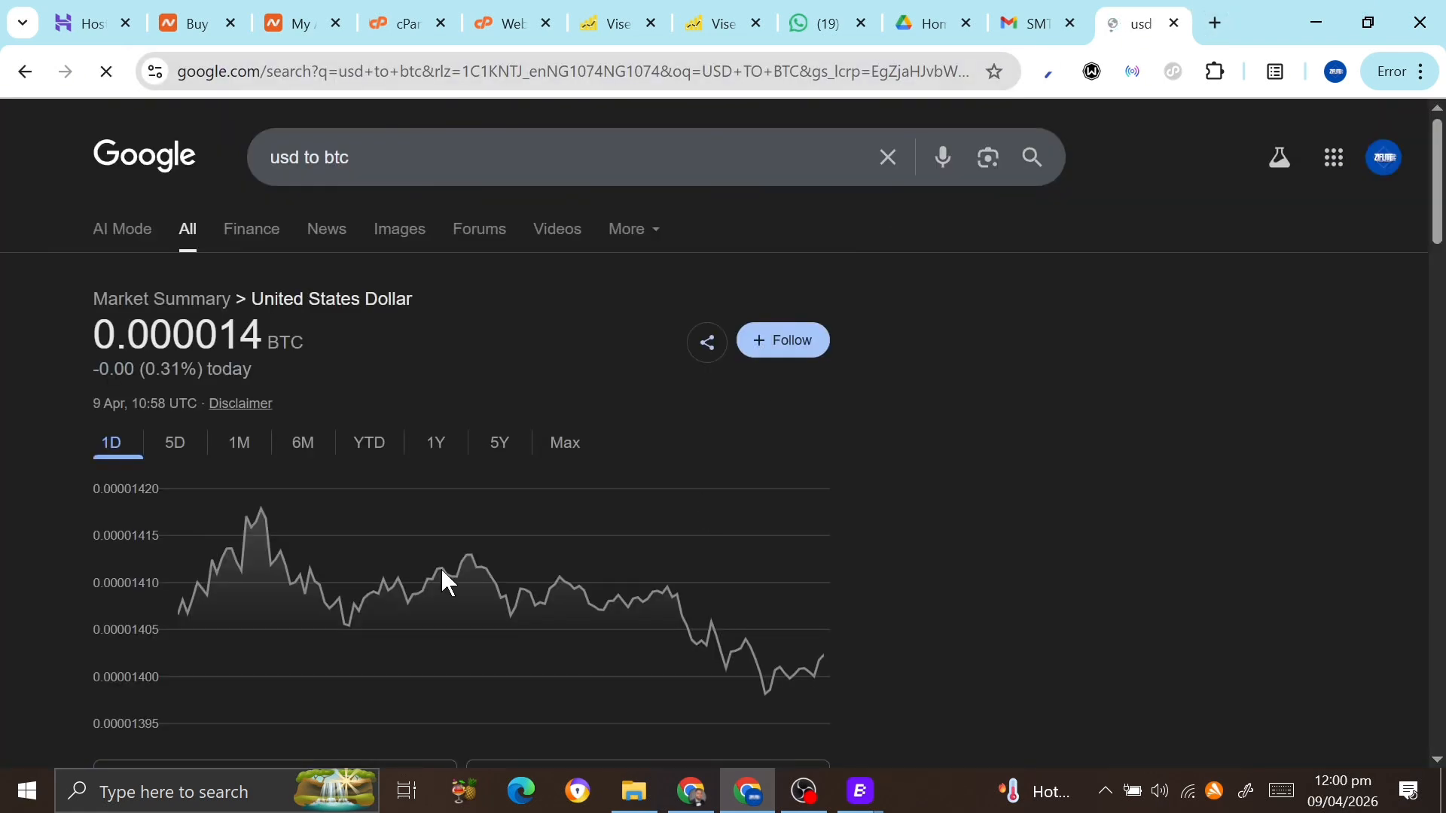
{"action": "scroll", "coordinate": [440, 587], "scroll_direction": "down", "scroll_amount": 5}
{"action": "scroll", "coordinate": [437, 590], "scroll_direction": "down", "scroll_amount": 1}
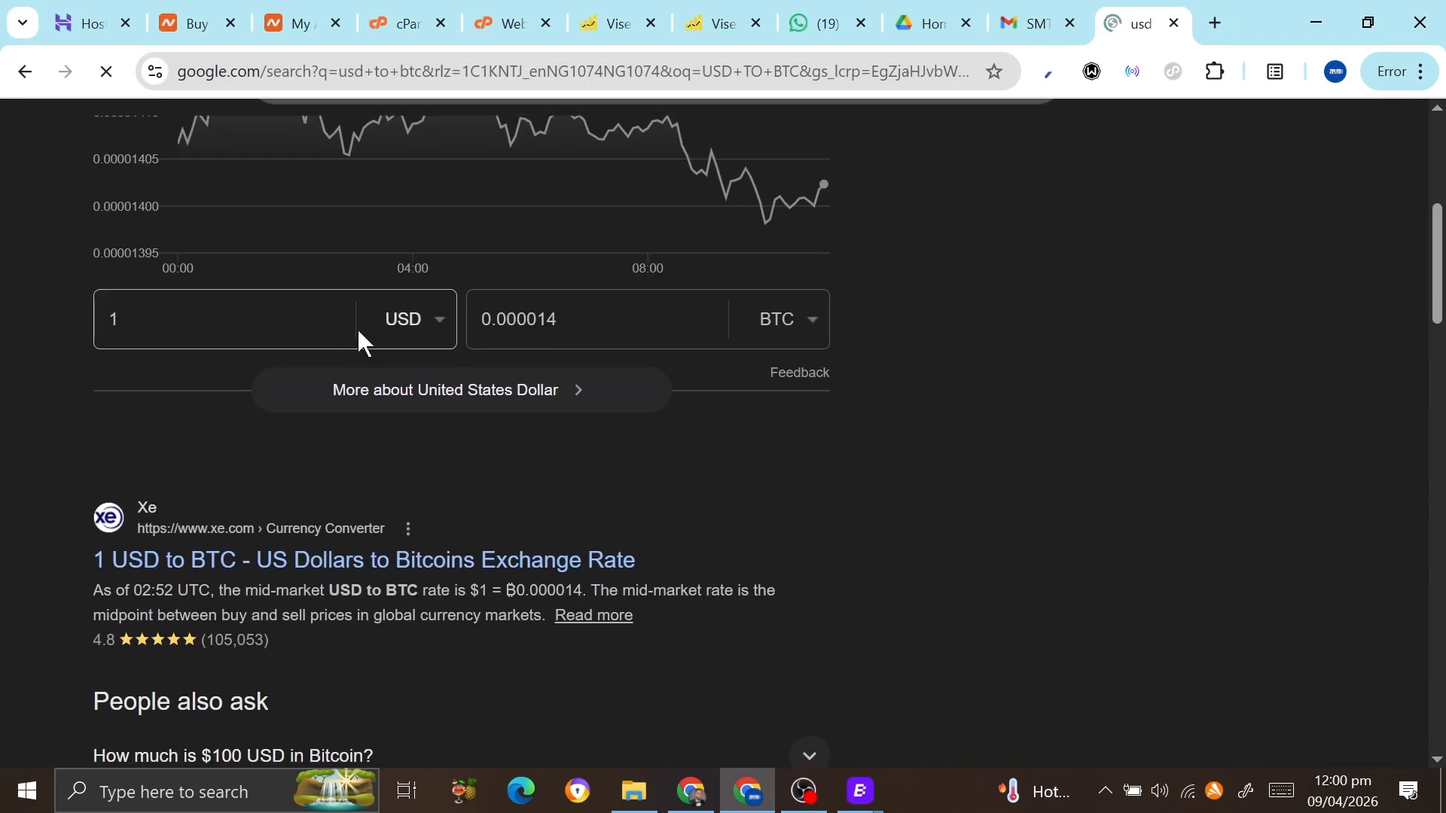
{"action": "left_click", "coordinate": [576, 328]}
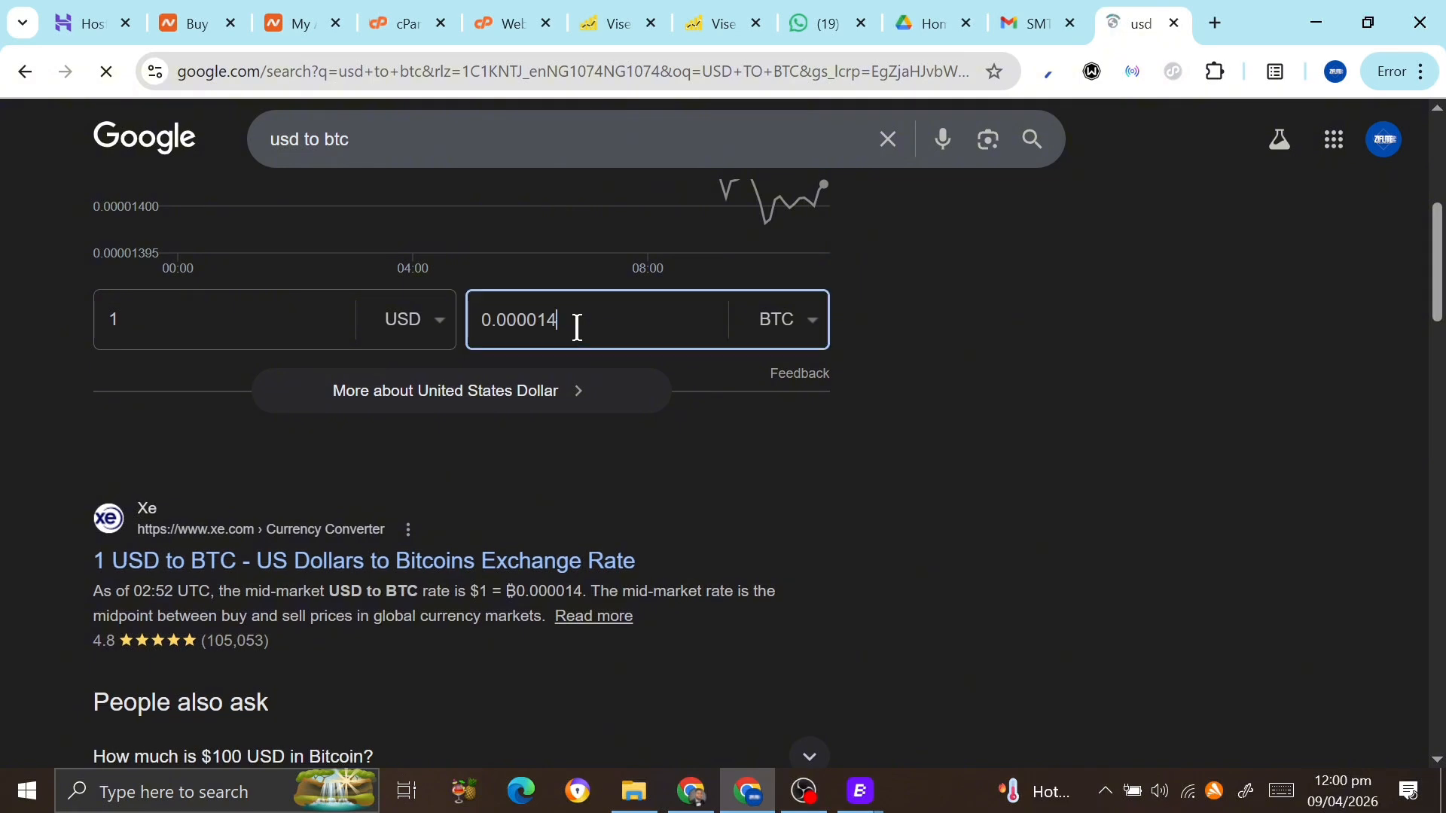
{"action": "double_click", "coordinate": [577, 328]}
{"action": "key", "text": "ctrl+c"}
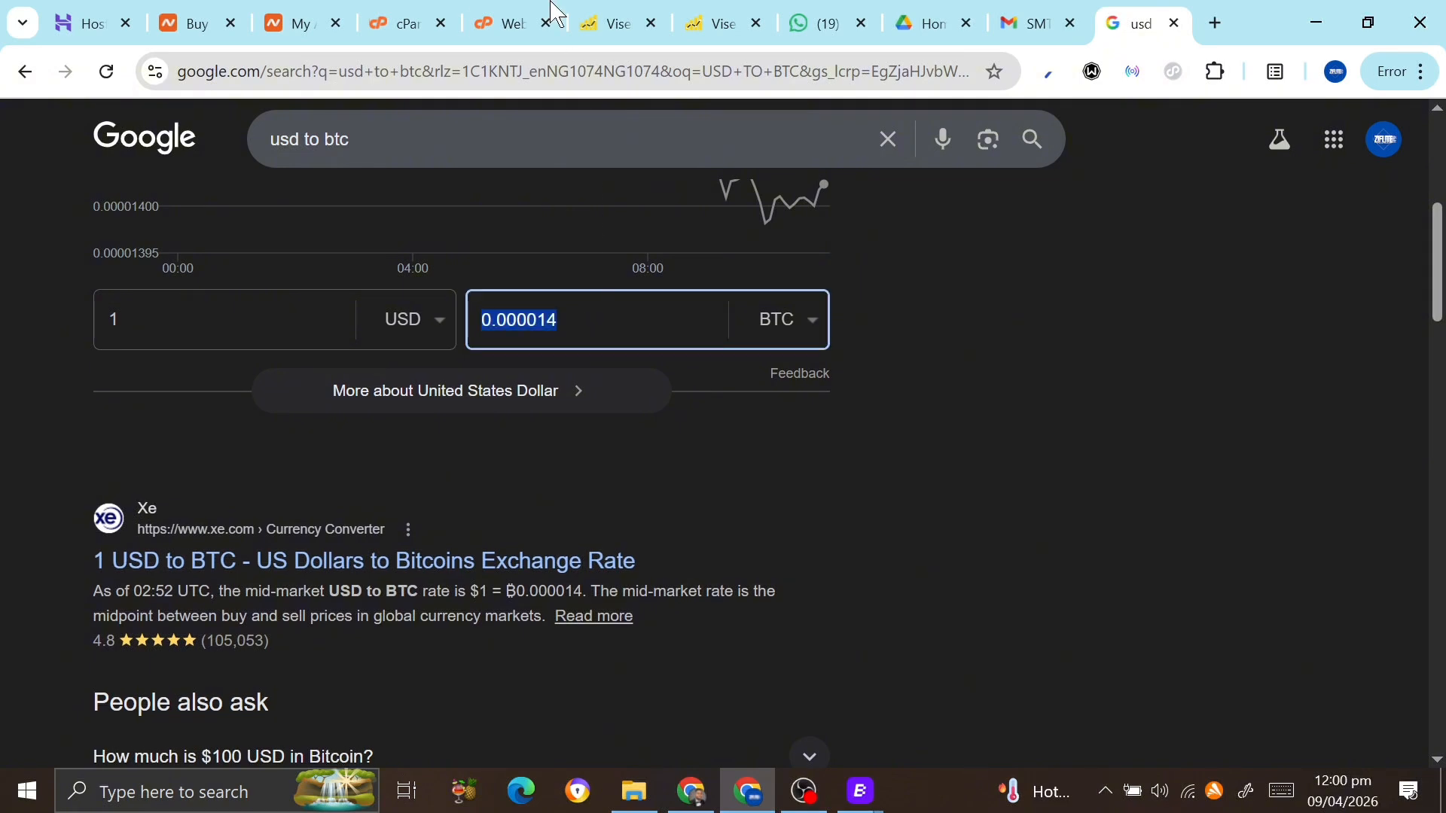
{"action": "left_click", "coordinate": [632, 19]}
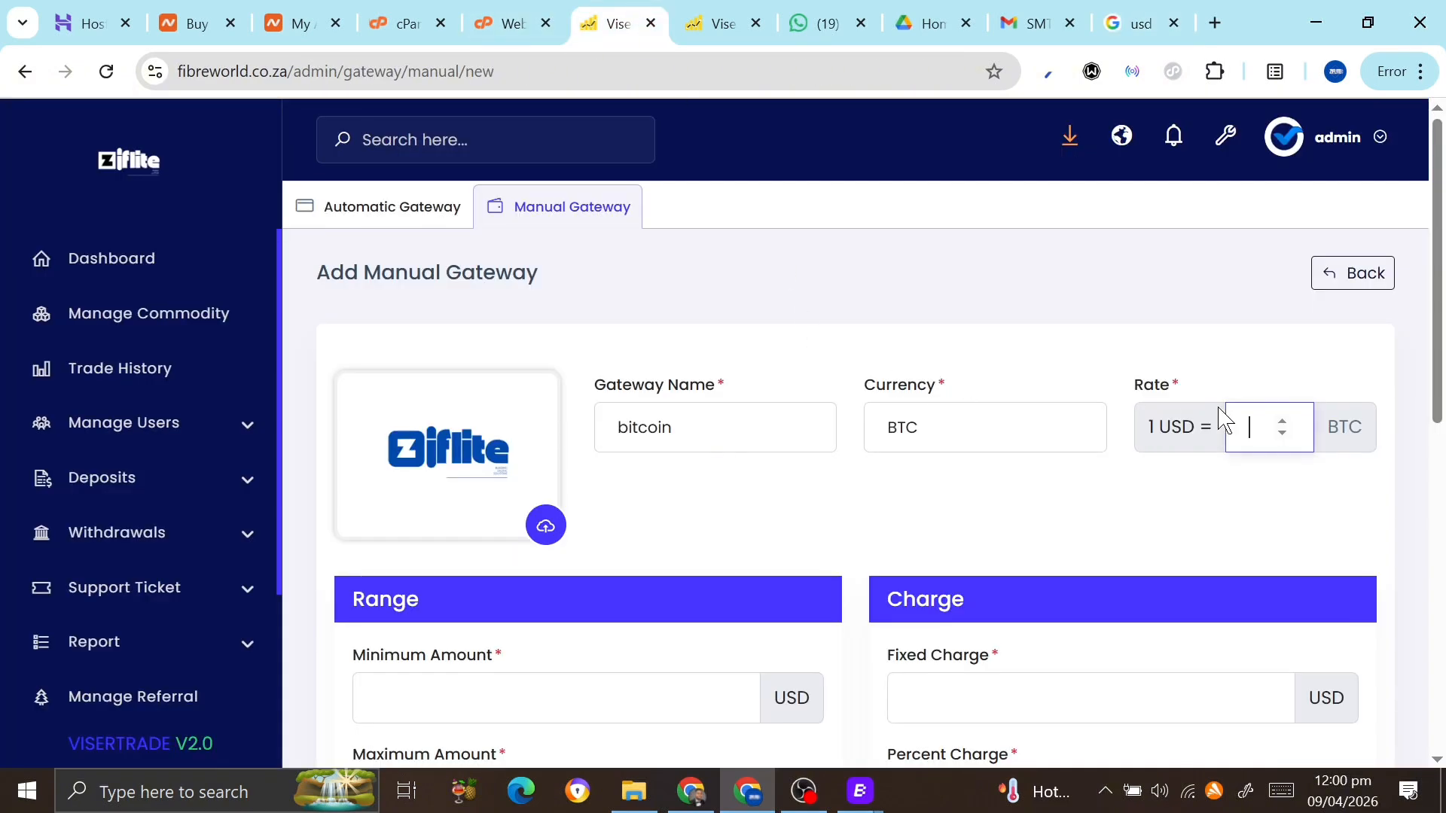
Paste the 0.000014 rate and set the amount range from 1 to 1000000 USD
{"action": "left_click", "coordinate": [1247, 412]}
{"action": "key", "text": "ctrl+v"}
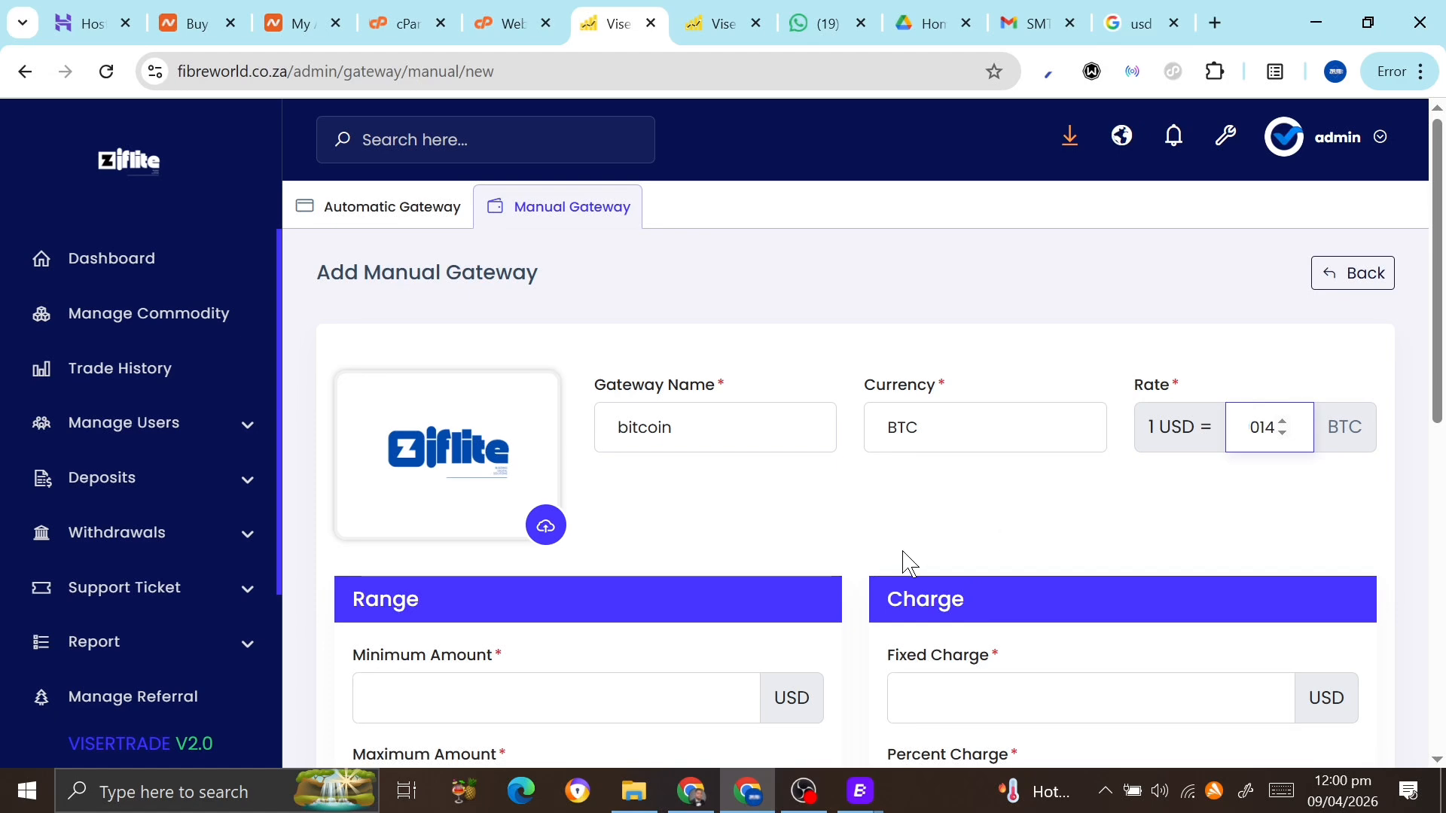
{"action": "scroll", "coordinate": [904, 555], "scroll_direction": "down", "scroll_amount": 3}
{"action": "left_click", "coordinate": [519, 519]}
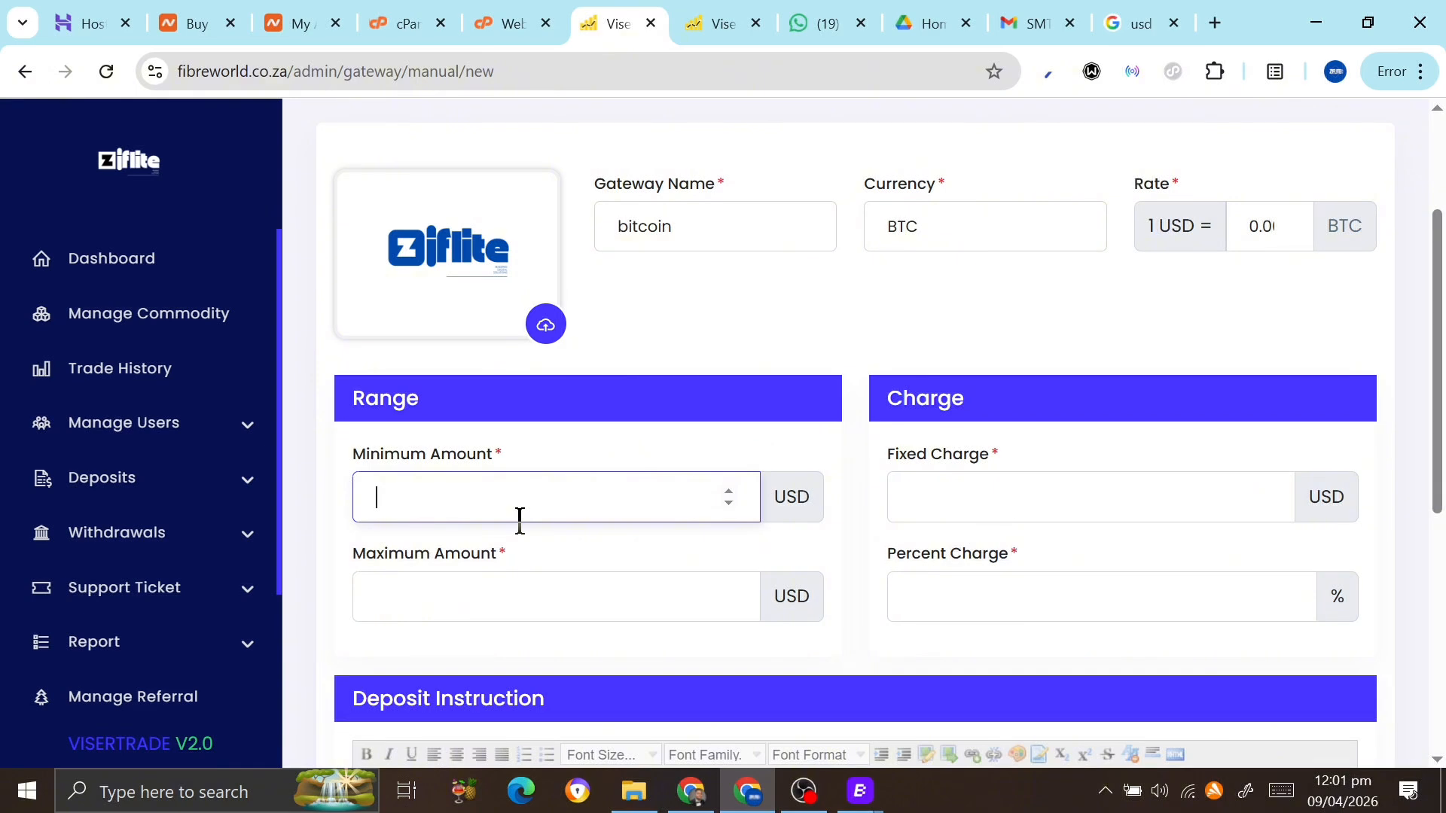
{"action": "type", "text": "1"}
{"action": "left_click", "coordinate": [536, 610]}
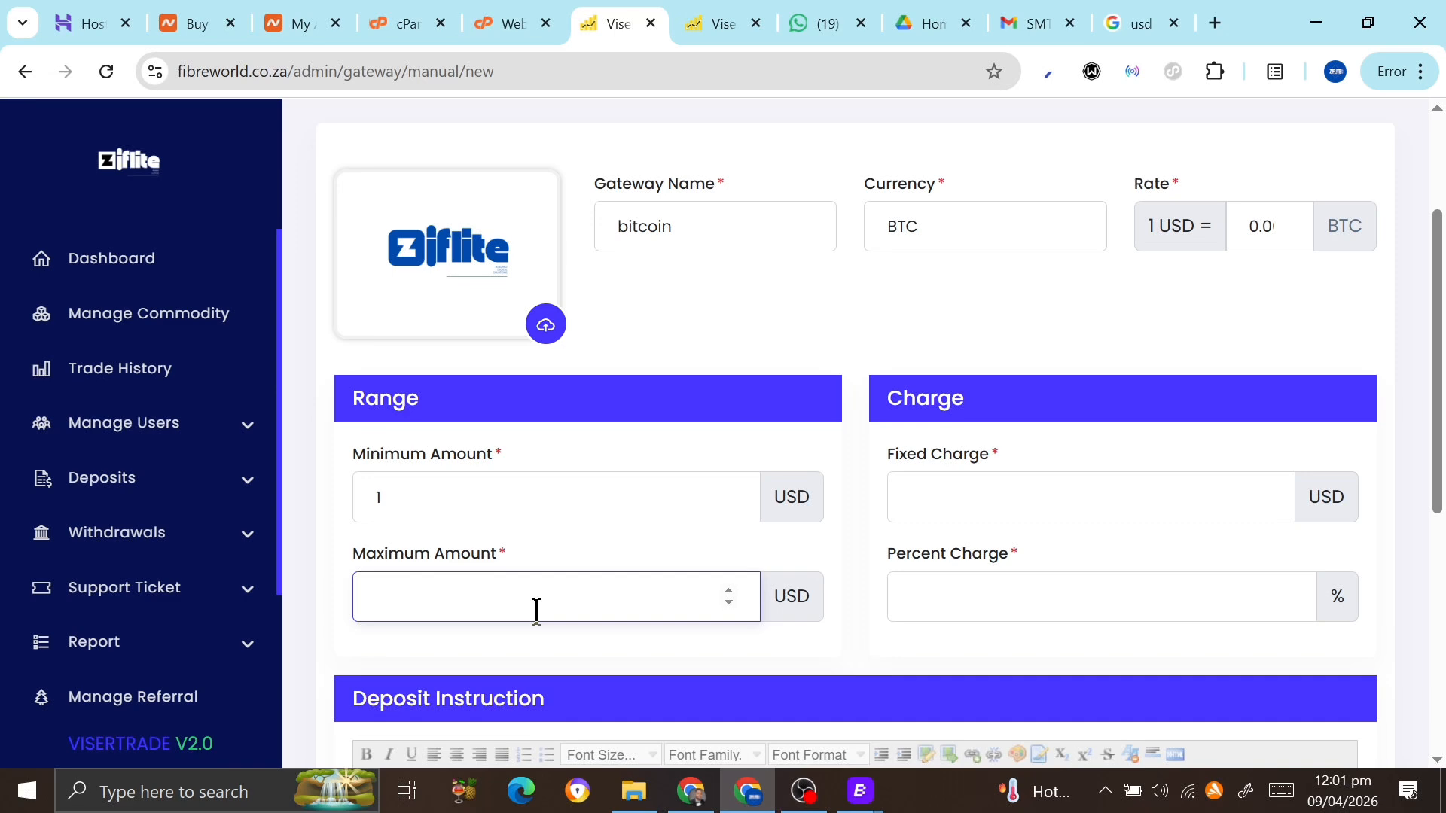
{"action": "type", "text": "1000000"}
Set the fixed charge to 0.5 USD and the percent charge to 0.5%
{"action": "left_click", "coordinate": [963, 488]}
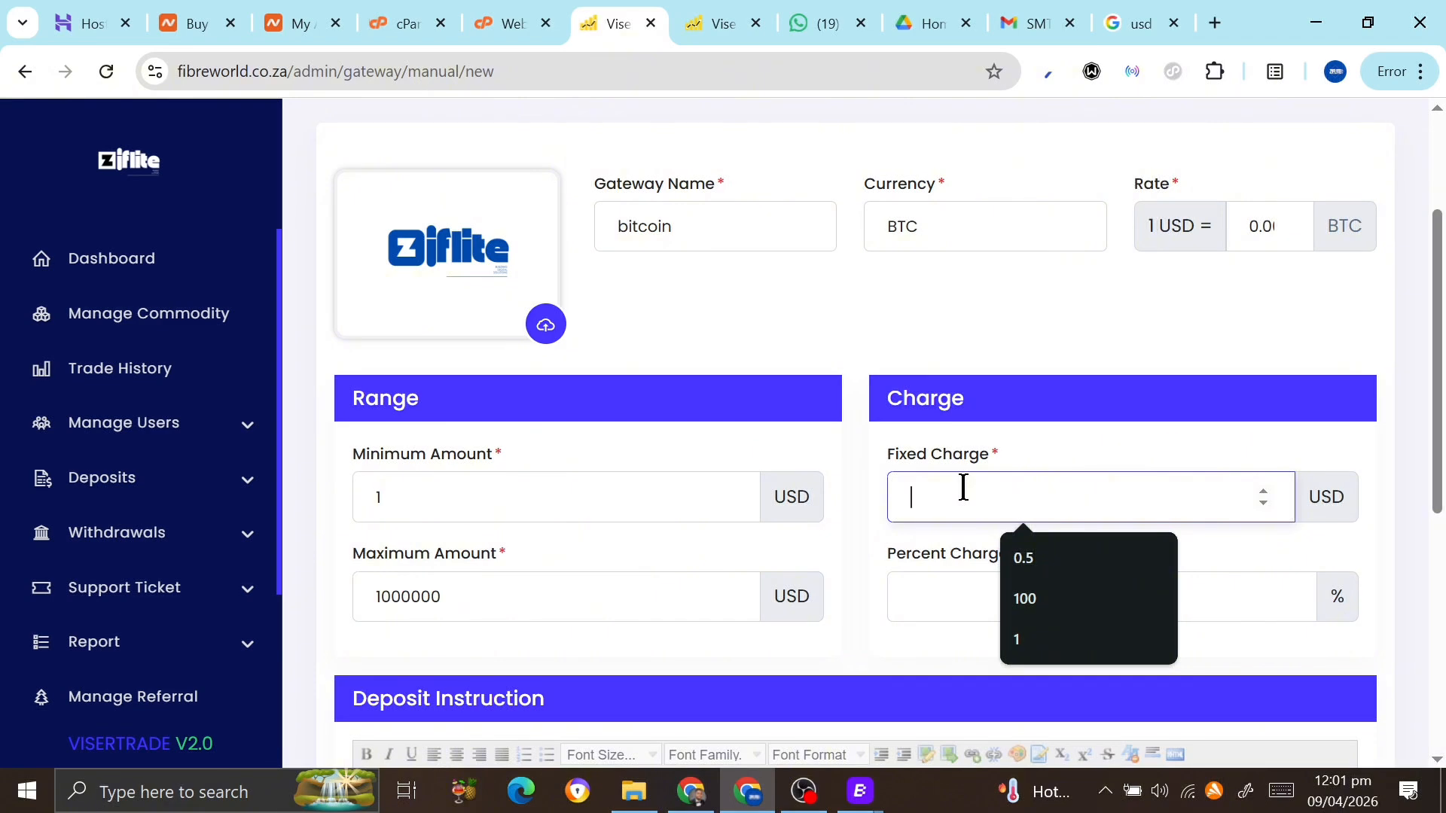
{"action": "left_click", "coordinate": [1015, 569]}
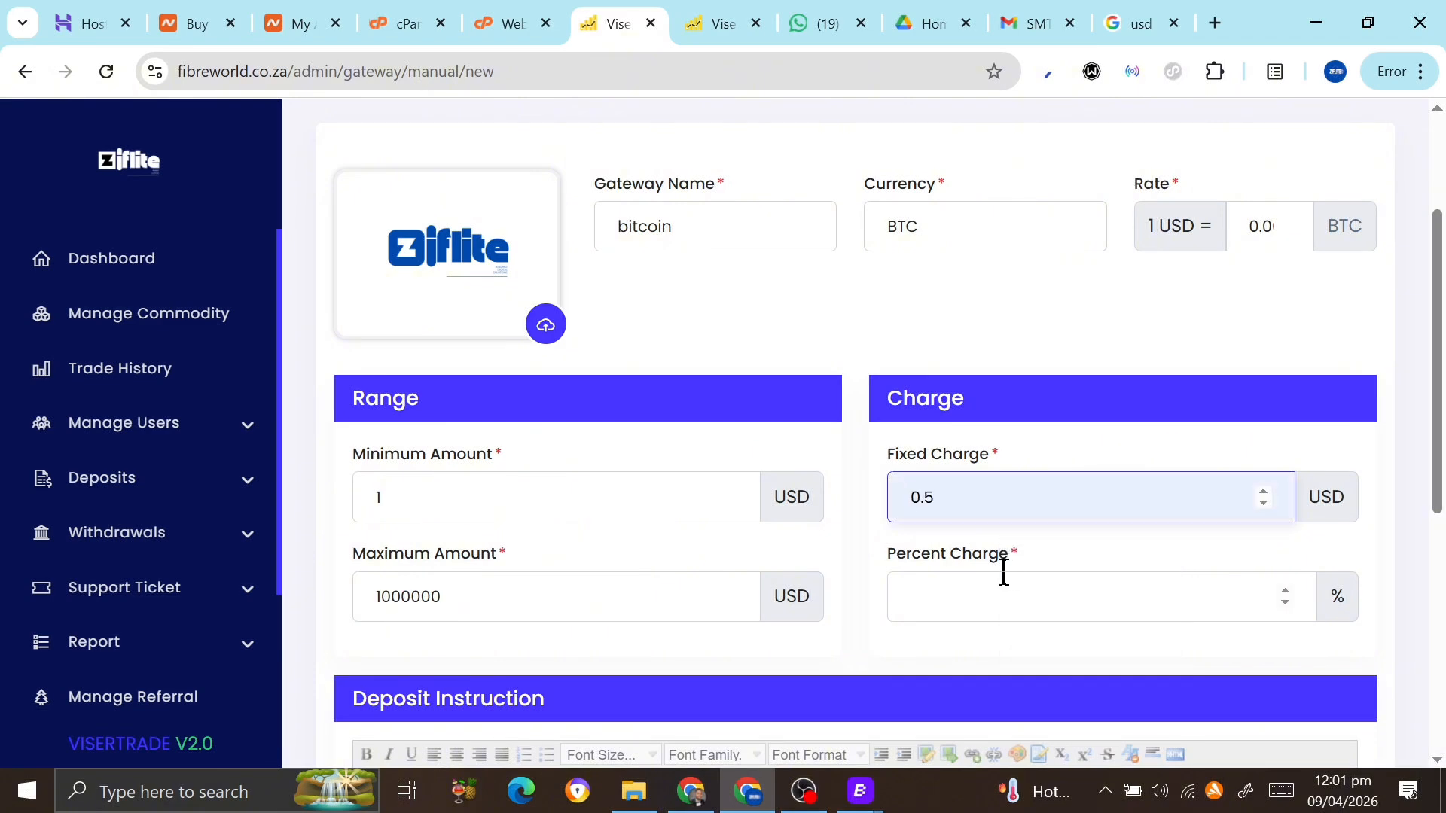
{"action": "key", "text": "BackSpace"}
{"action": "key", "text": "BackSpace"}
{"action": "key", "text": "BackSpace"}
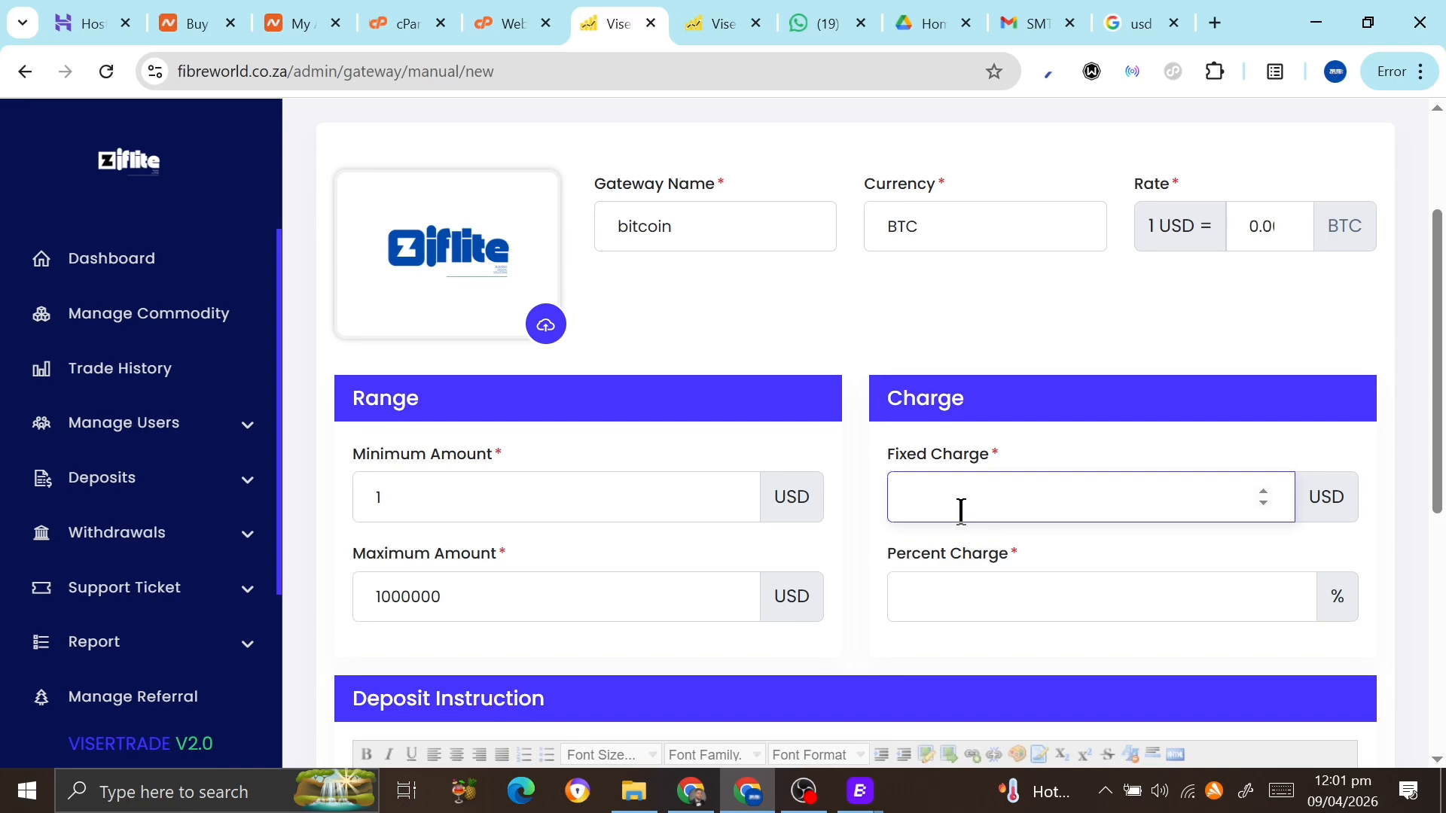
{"action": "left_click", "coordinate": [958, 505]}
{"action": "left_click", "coordinate": [1036, 554]}
{"action": "left_click", "coordinate": [974, 597]}
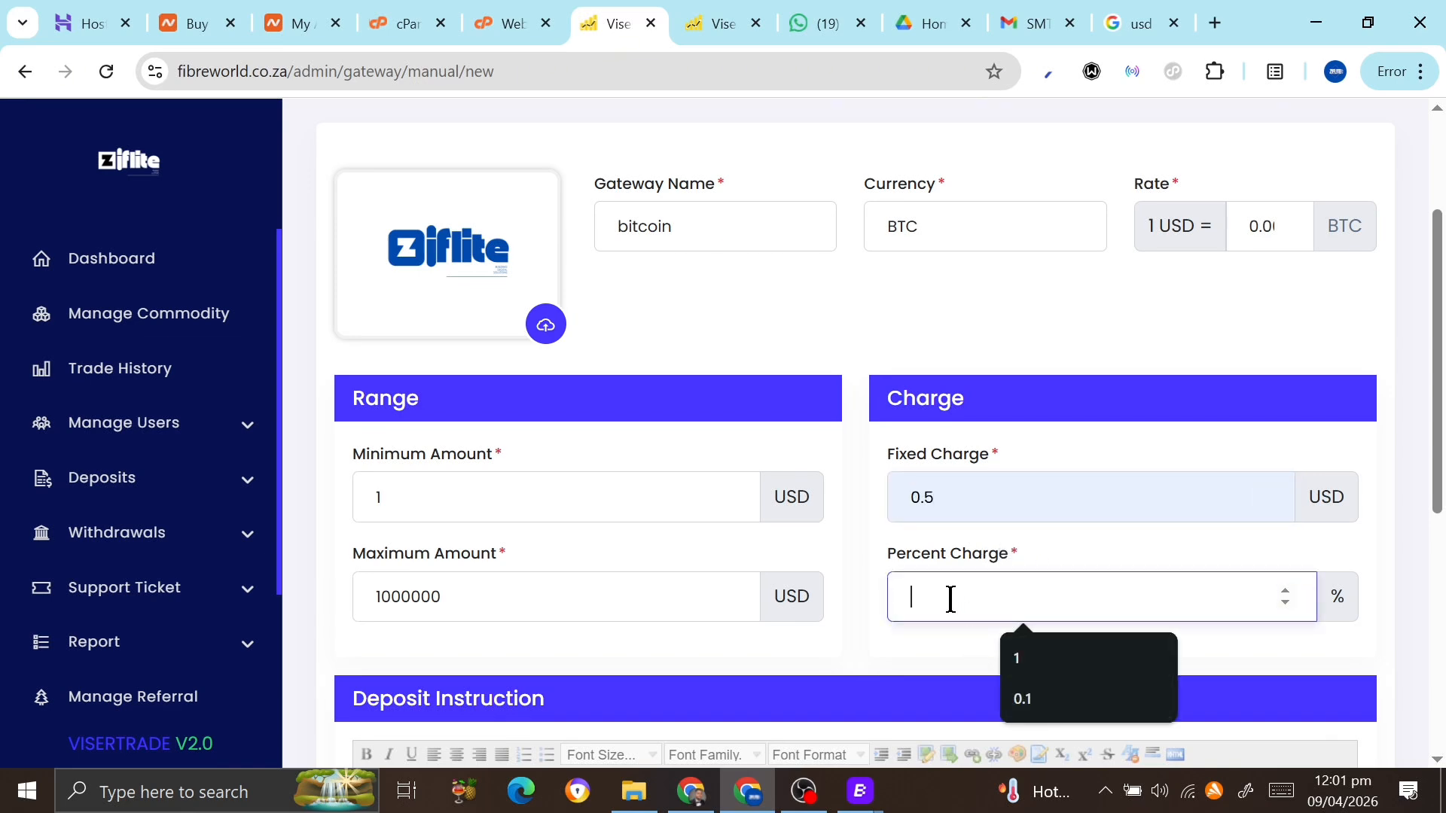
{"action": "type", "text": "0.5"}
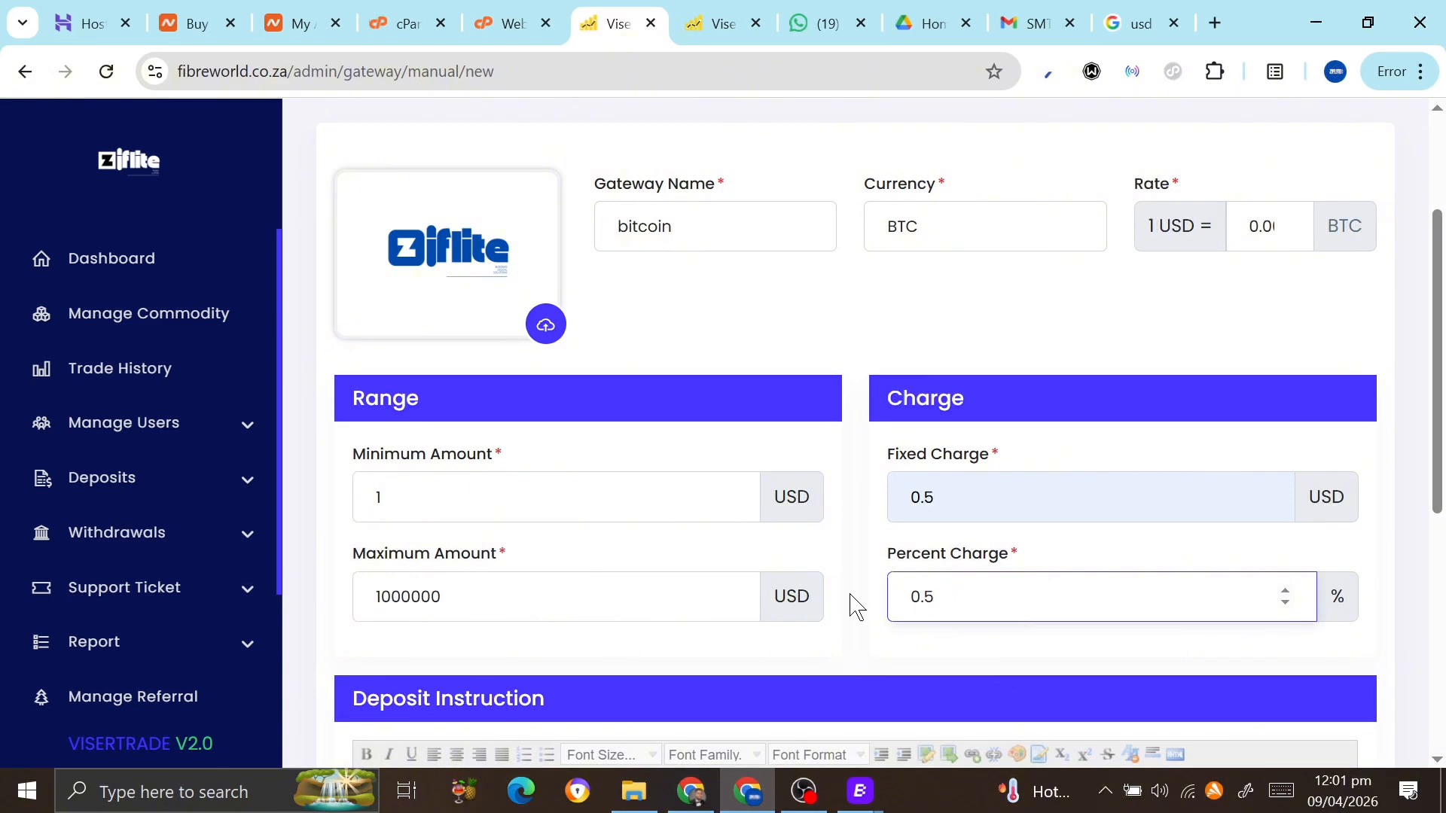
{"action": "scroll", "coordinate": [851, 604], "scroll_direction": "down", "scroll_amount": 1}
Write 'PAY WITH THIS ADRESS;' followed by the wallet address in the Deposit Instruction editor
{"action": "scroll", "coordinate": [851, 605], "scroll_direction": "down", "scroll_amount": 6}
{"action": "left_click", "coordinate": [710, 414]}
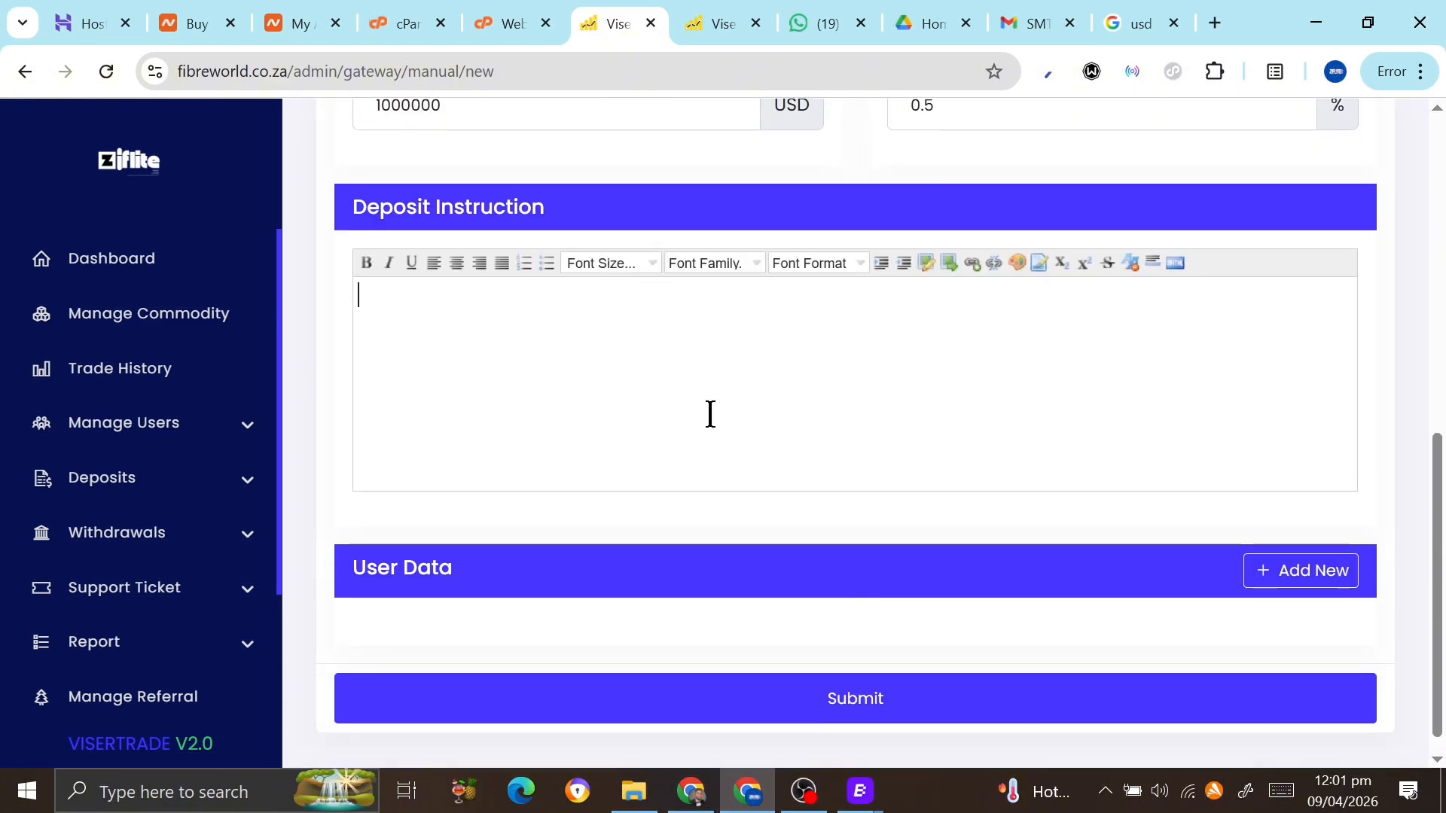
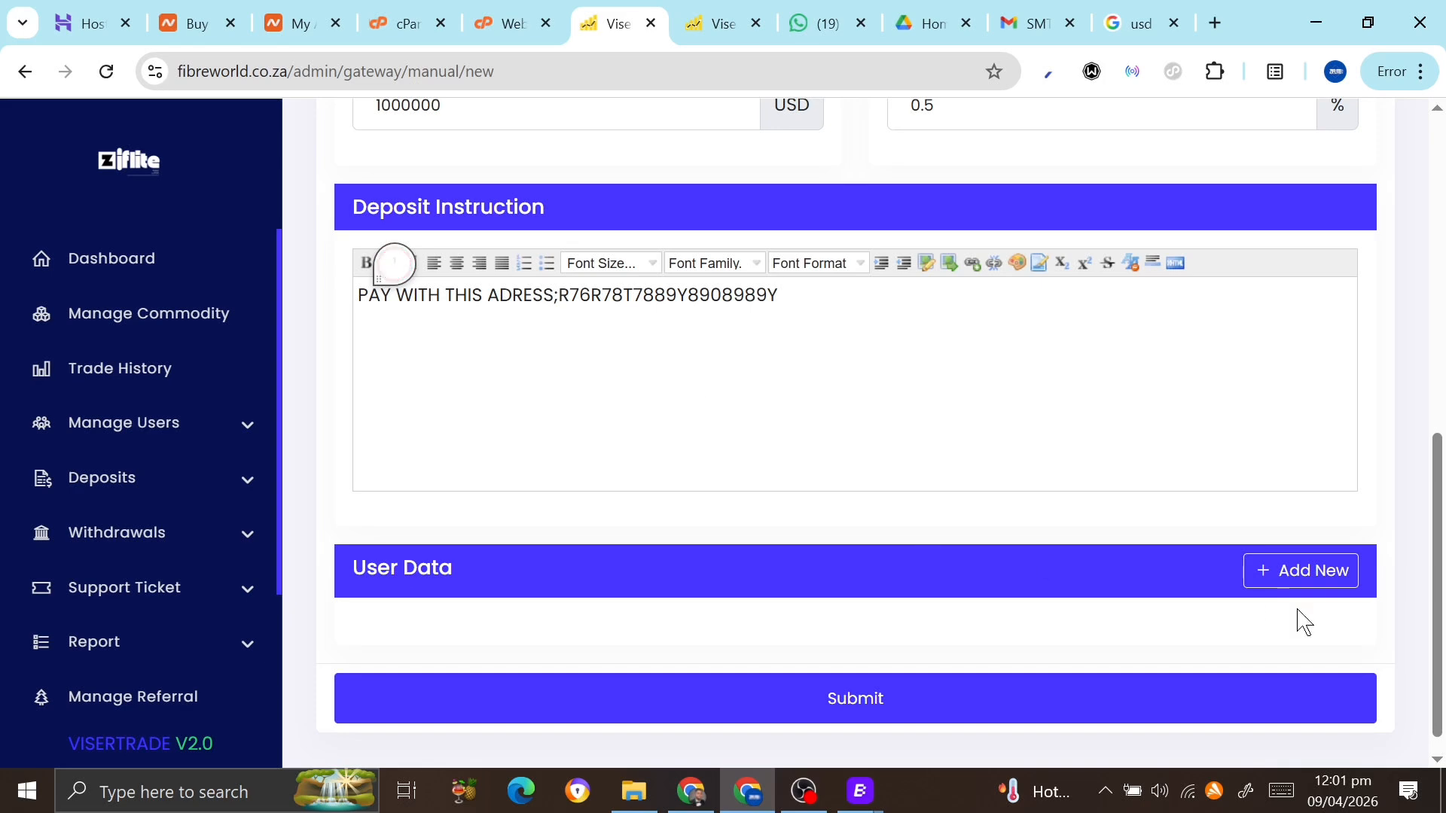
Add a required File-type User Data field labelled 'pAYMENT PROOF'
{"action": "left_click", "coordinate": [1278, 572]}
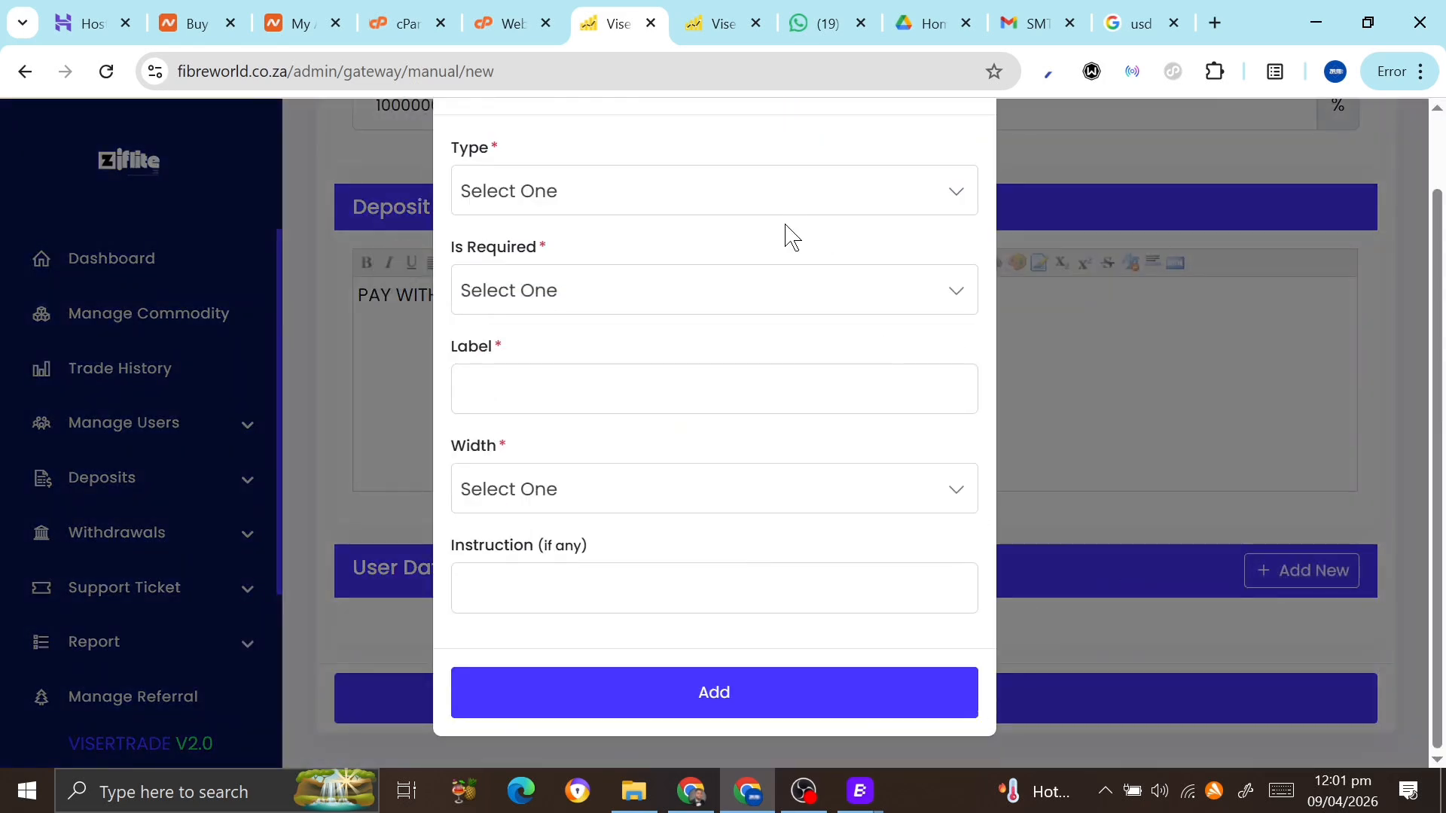
{"action": "left_click", "coordinate": [755, 204]}
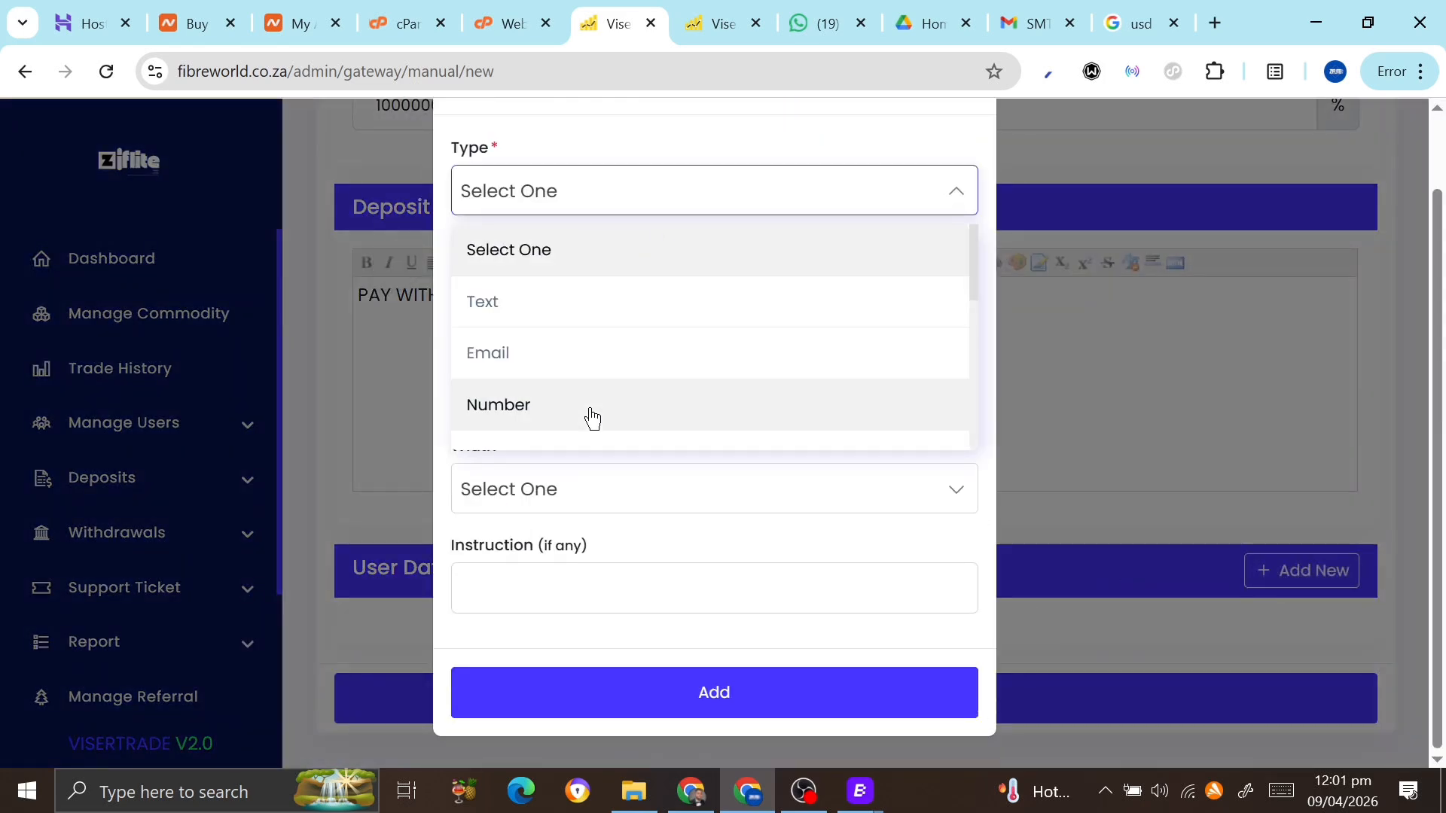
{"action": "scroll", "coordinate": [588, 416], "scroll_direction": "down", "scroll_amount": 3}
{"action": "scroll", "coordinate": [527, 363], "scroll_direction": "down", "scroll_amount": 3}
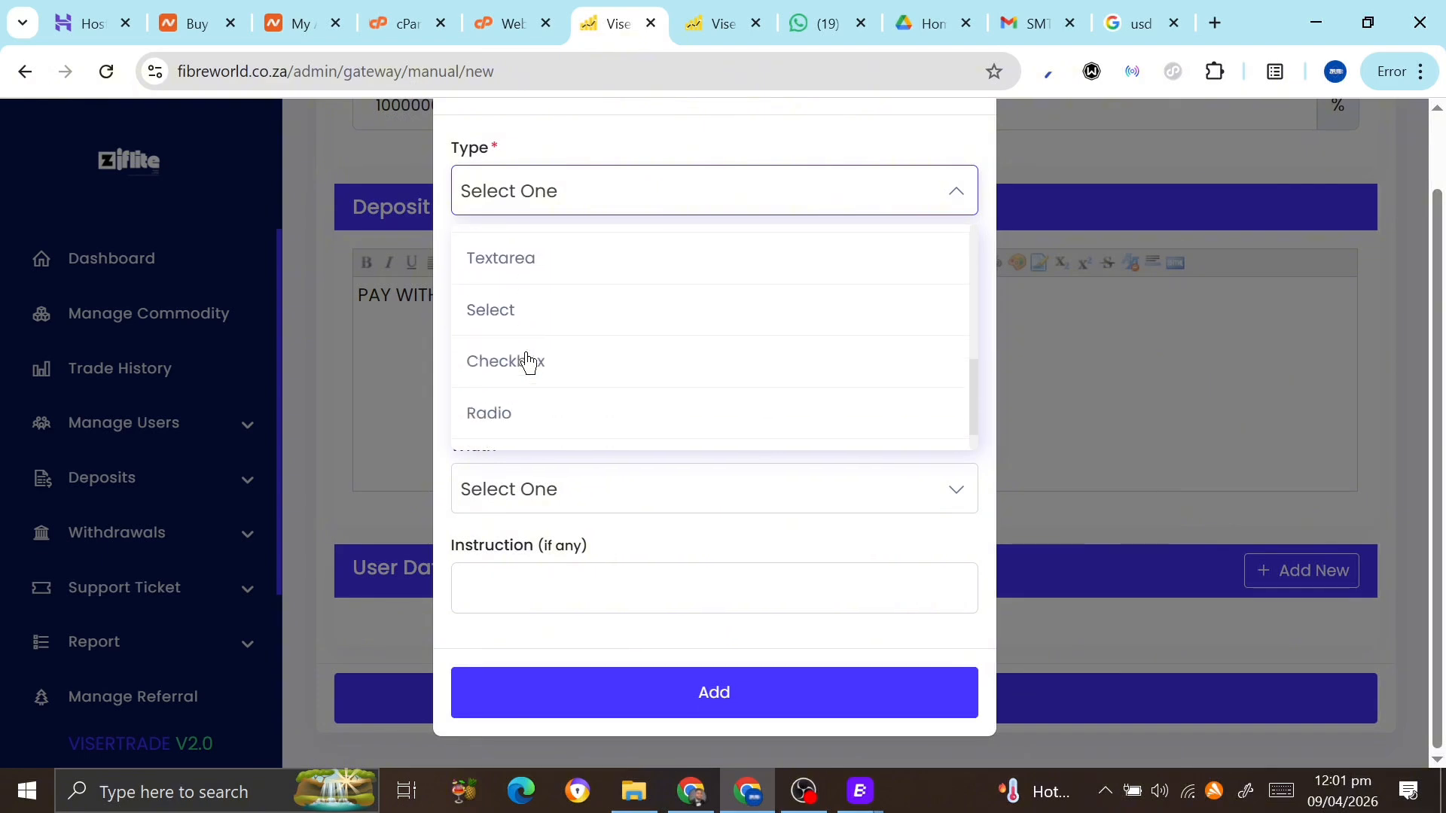
{"action": "scroll", "coordinate": [526, 390], "scroll_direction": "down", "scroll_amount": 1}
{"action": "left_click", "coordinate": [524, 428]}
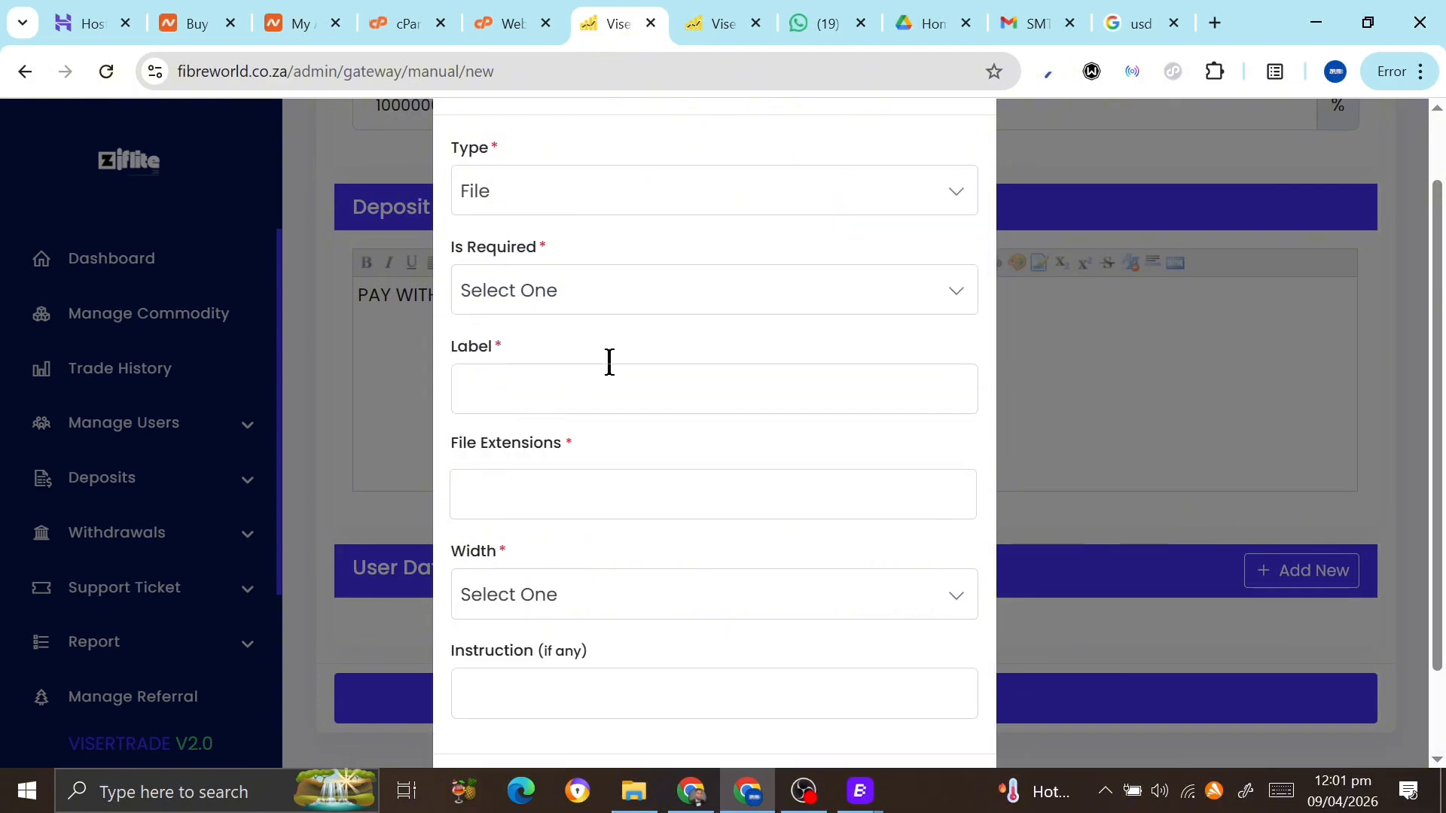
{"action": "left_click", "coordinate": [616, 299]}
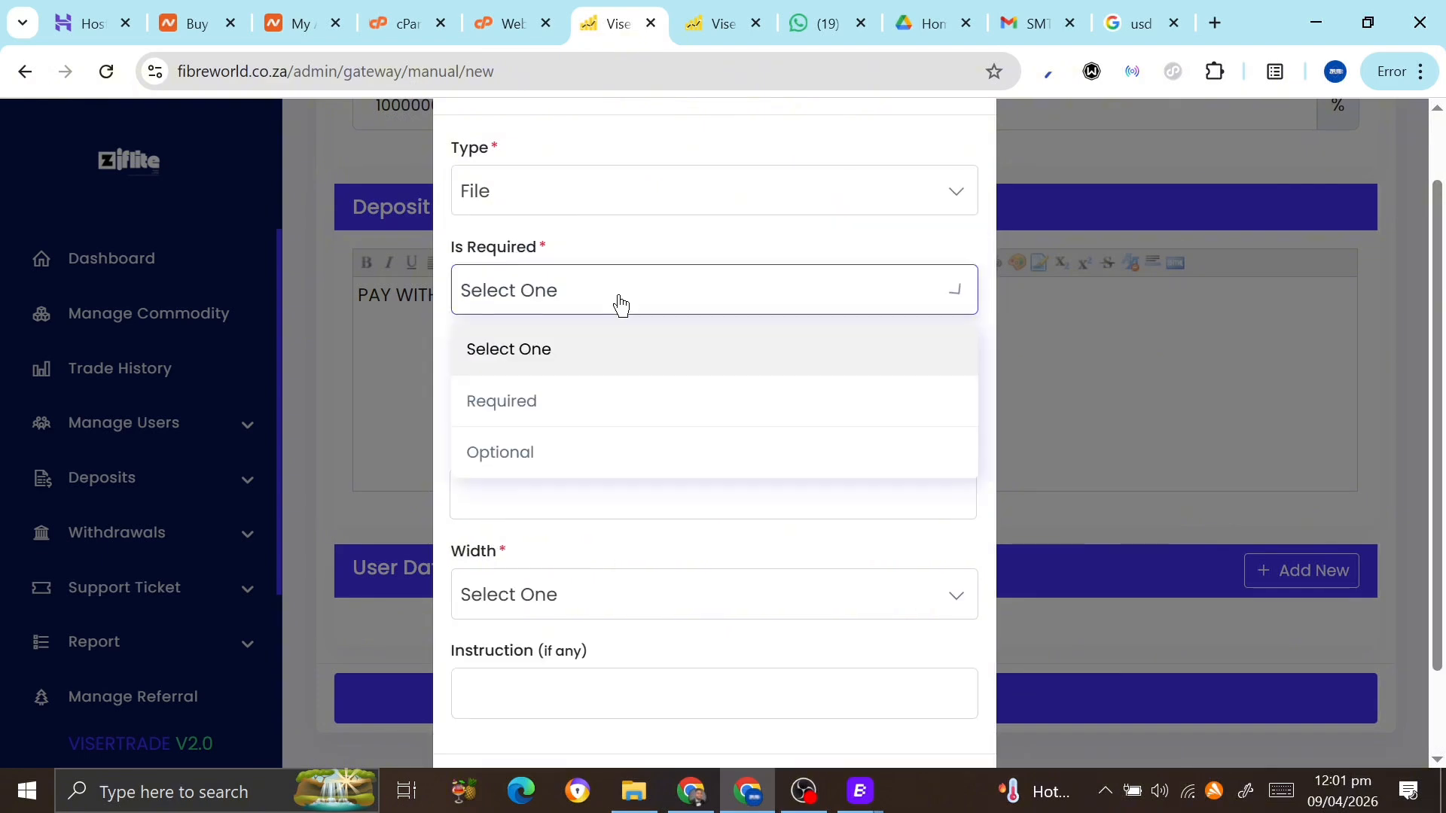
{"action": "left_click", "coordinate": [575, 407]}
{"action": "left_click", "coordinate": [575, 393]}
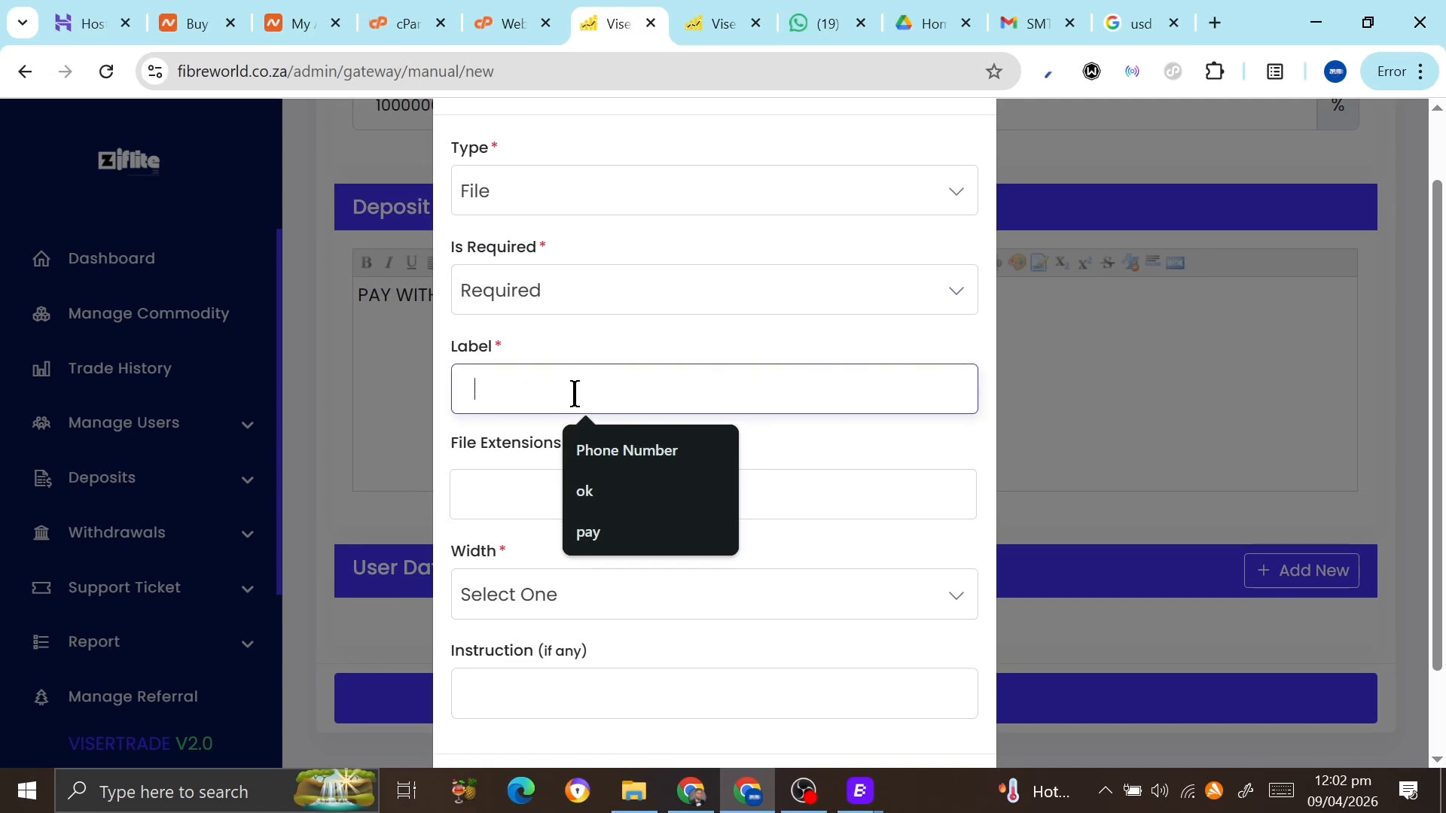
{"action": "type", "text": "pA"}
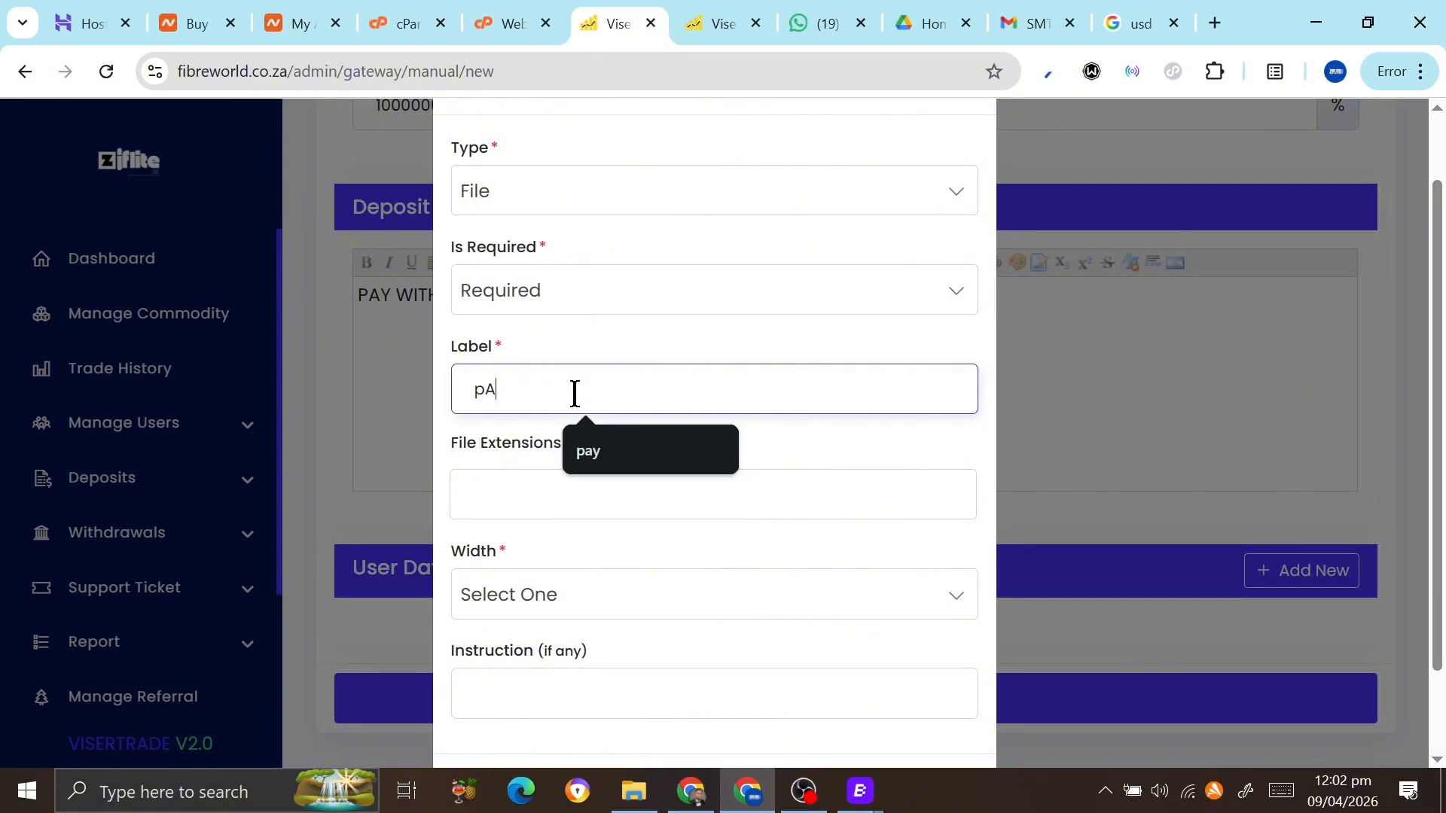
{"action": "type", "text": "YMEN"}
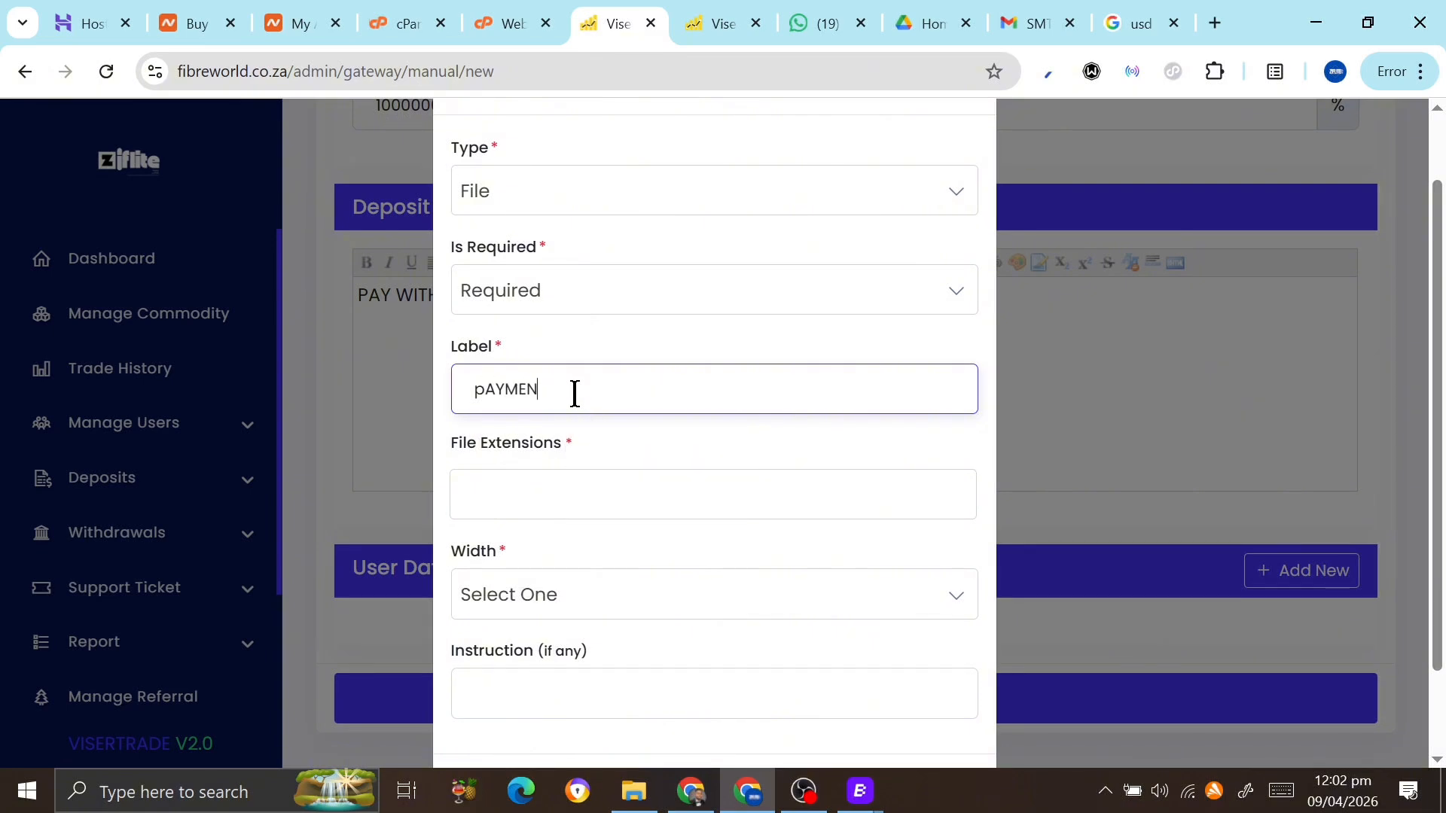
{"action": "type", "text": "T PROOF"}
Allow JPG uploads, set width 100%, add a screenshot instruction, and add the field
{"action": "left_click", "coordinate": [653, 490]}
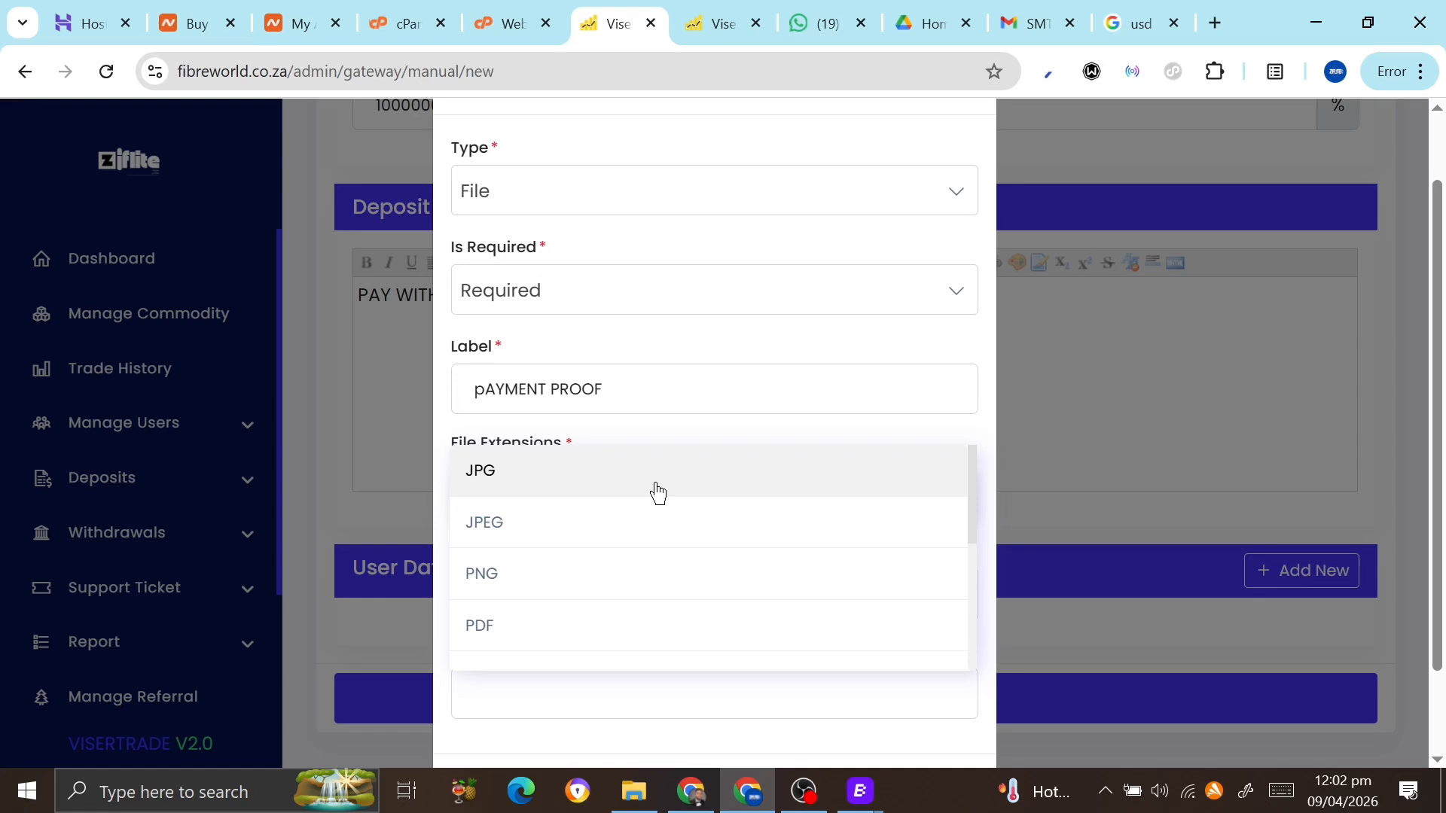
{"action": "left_click", "coordinate": [581, 488]}
{"action": "scroll", "coordinate": [594, 527], "scroll_direction": "down", "scroll_amount": 2}
{"action": "left_click", "coordinate": [576, 509]}
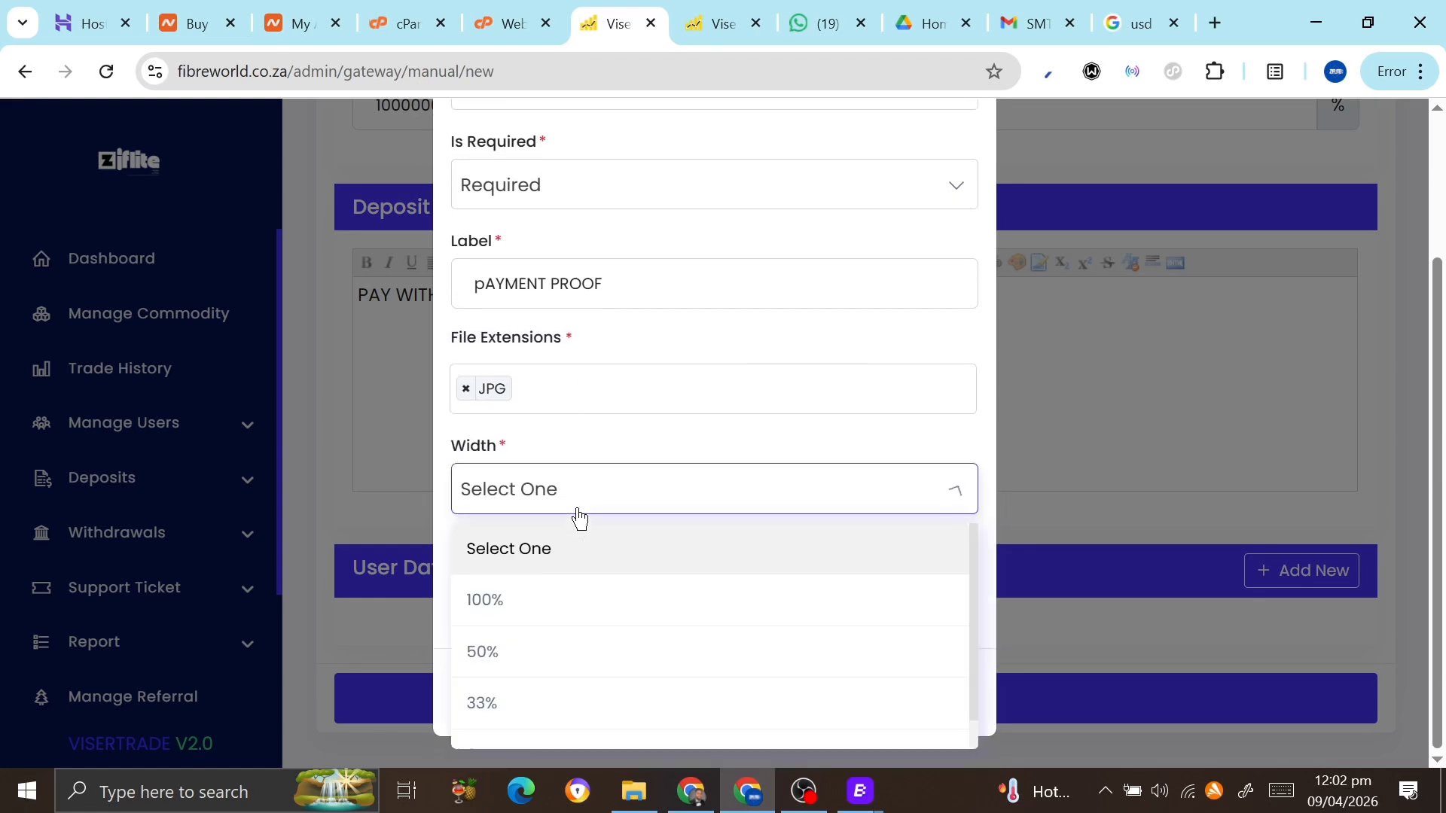
{"action": "left_click", "coordinate": [595, 502]}
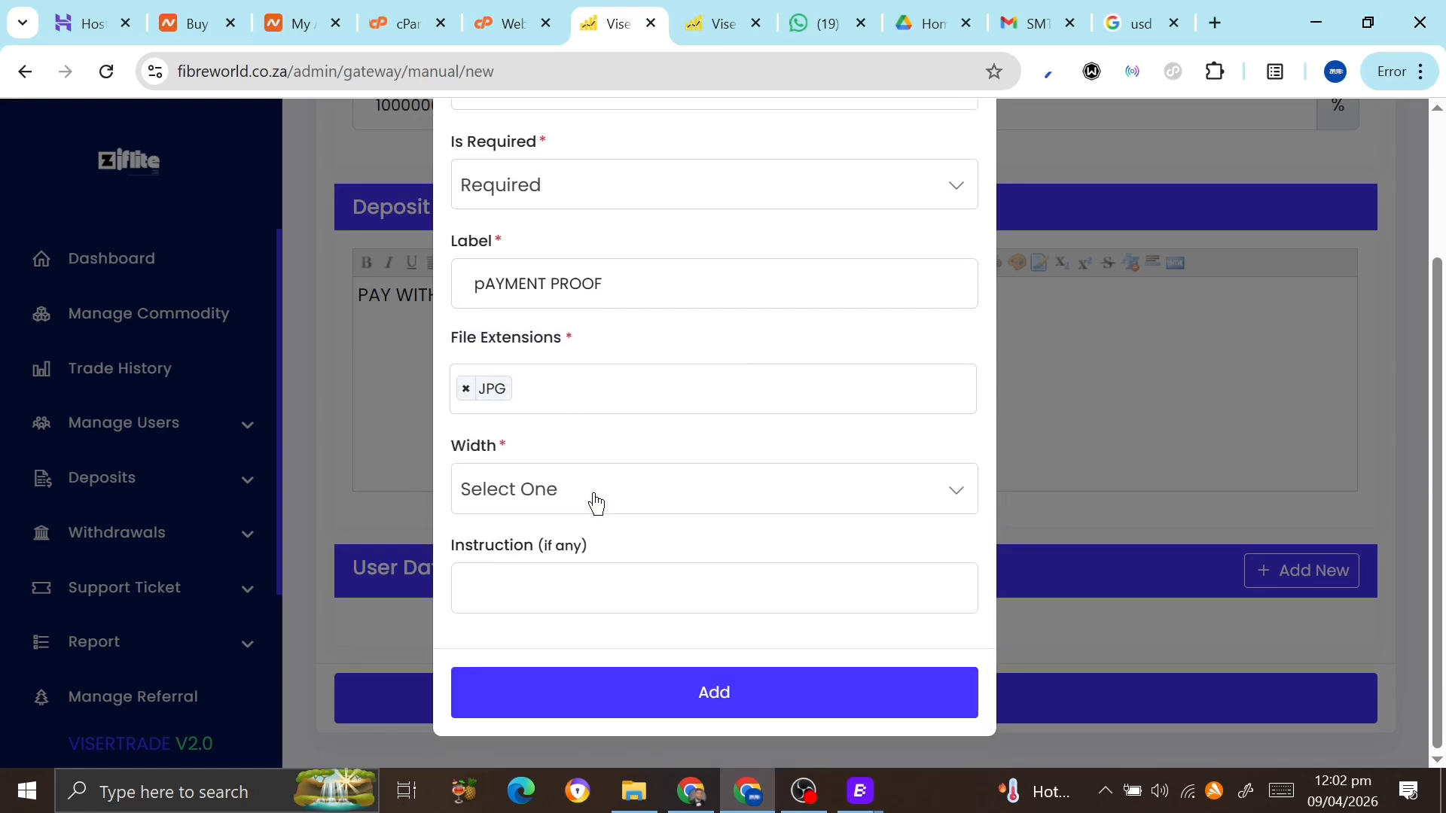
{"action": "left_click", "coordinate": [596, 502]}
{"action": "left_click", "coordinate": [555, 601]}
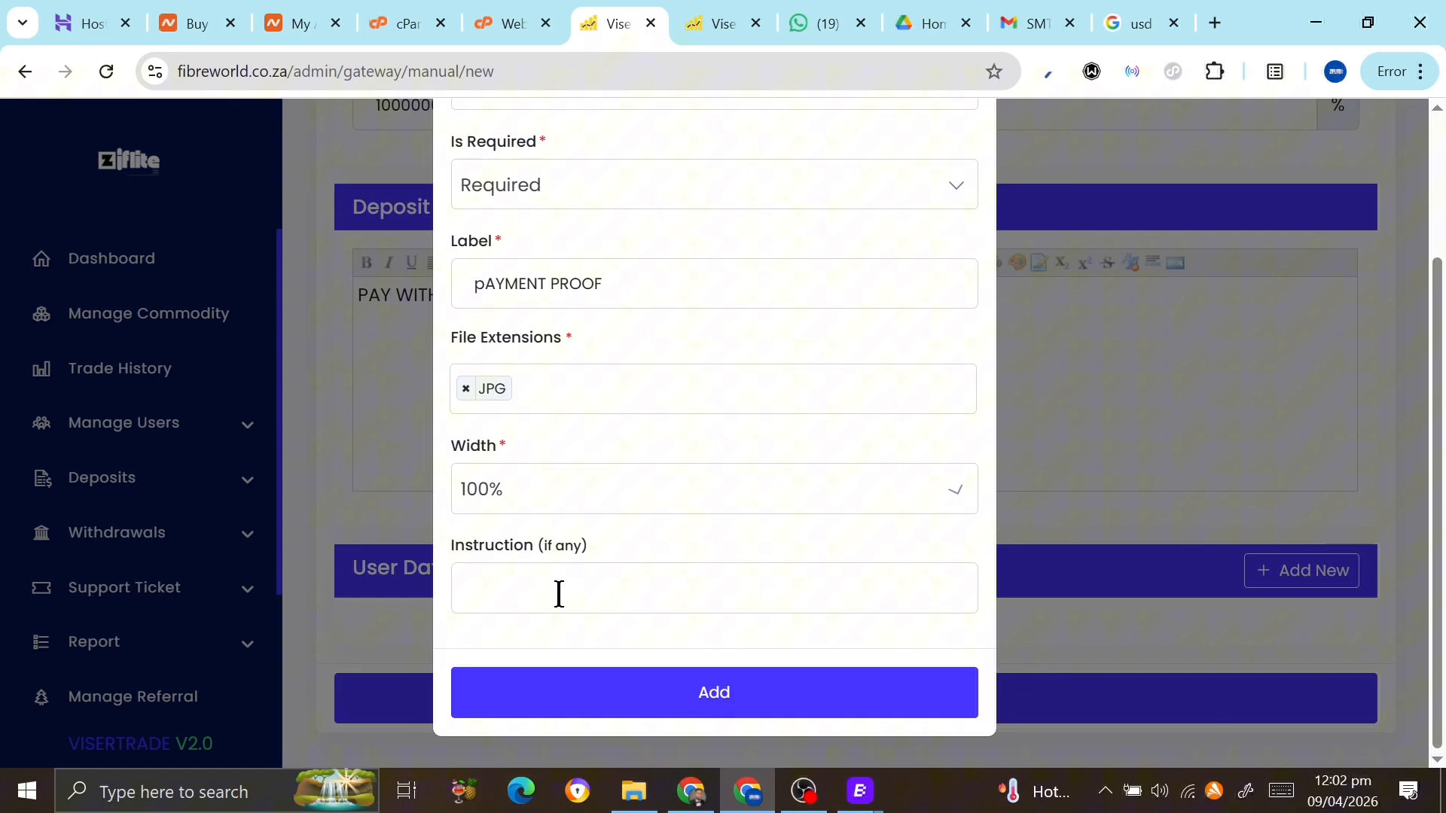
{"action": "left_click", "coordinate": [617, 595]}
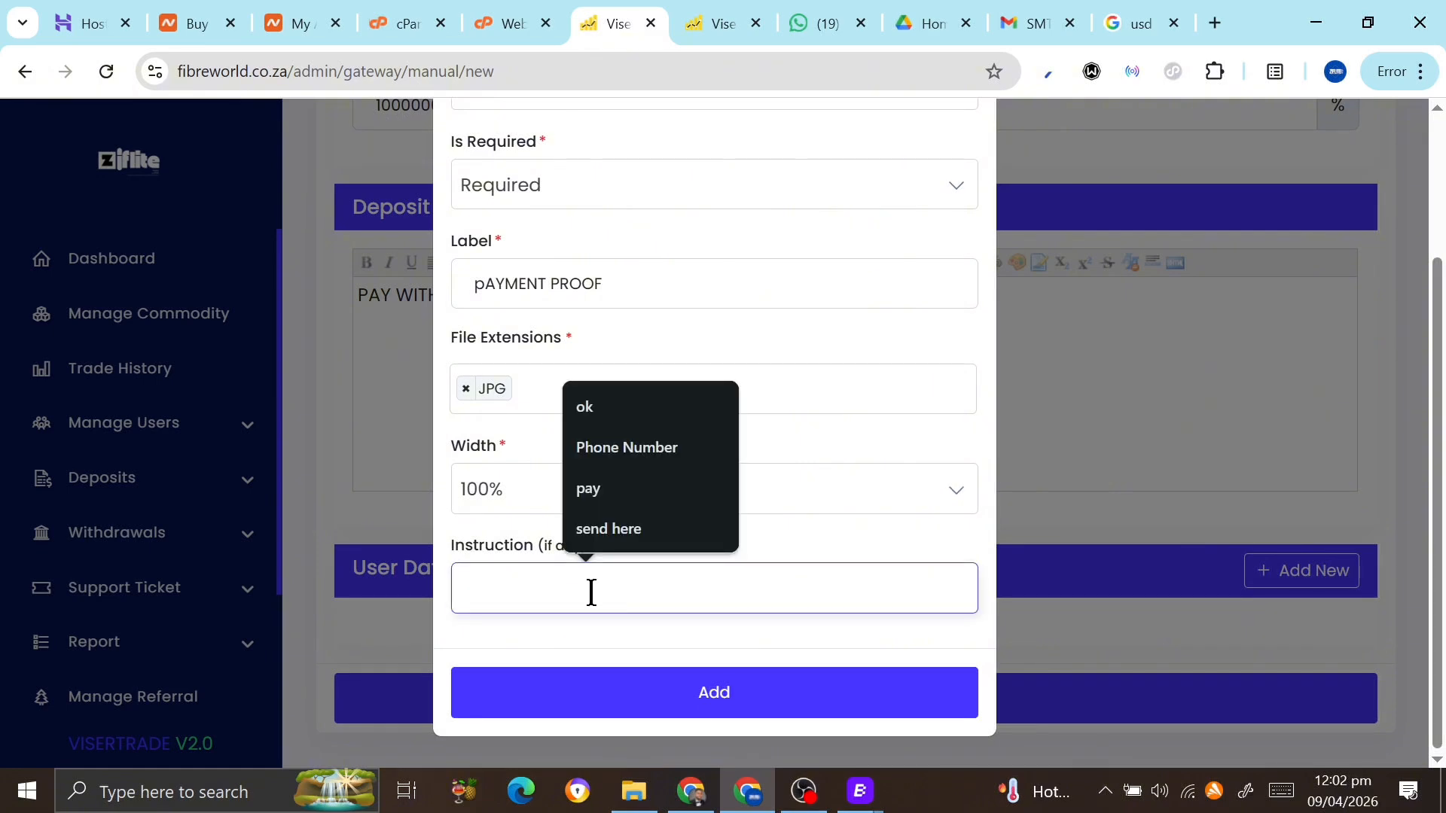
{"action": "type", "text": "SEND "}
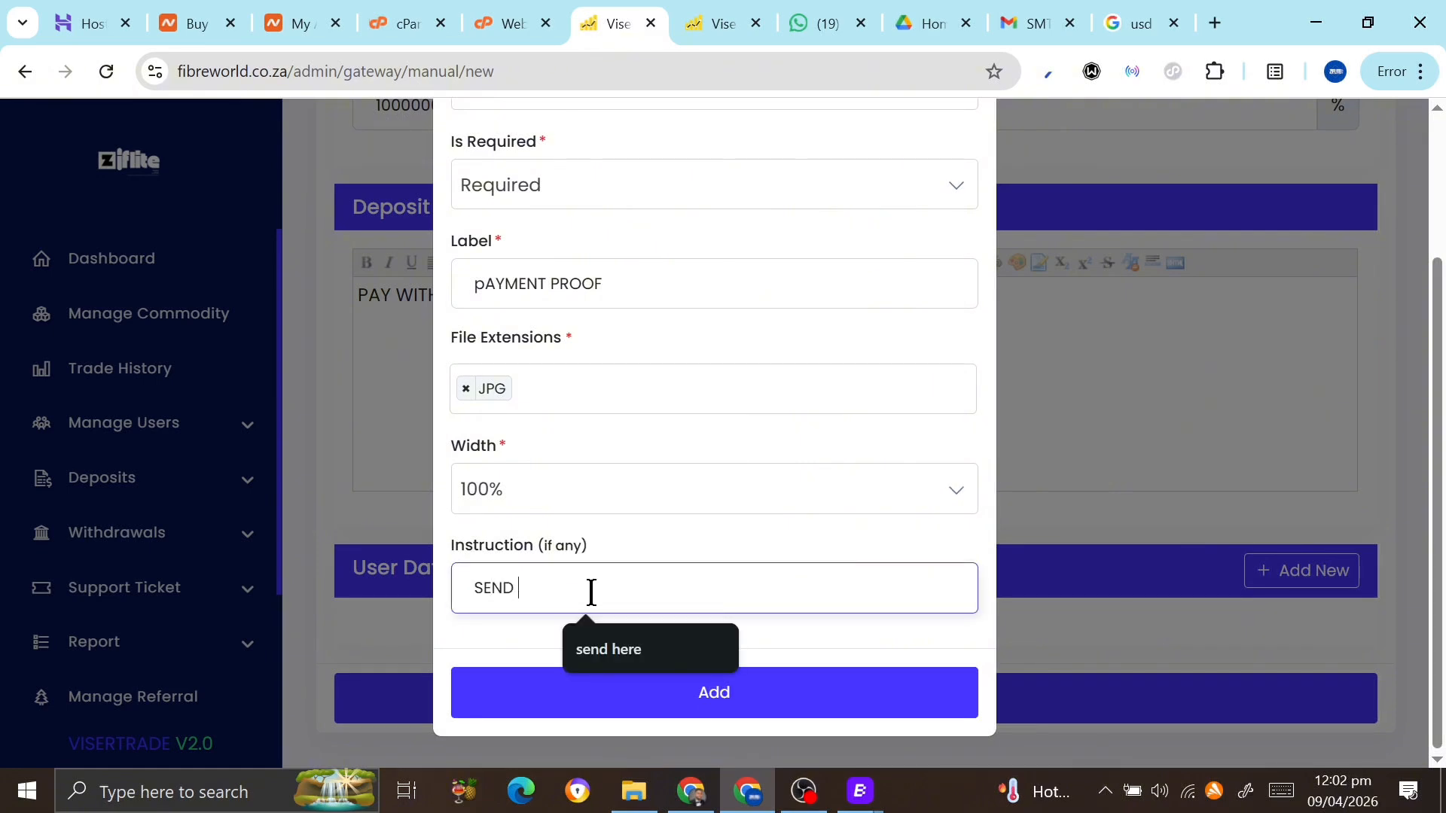
{"action": "type", "text": "UR SCREENSHOT OF THE PAY"}
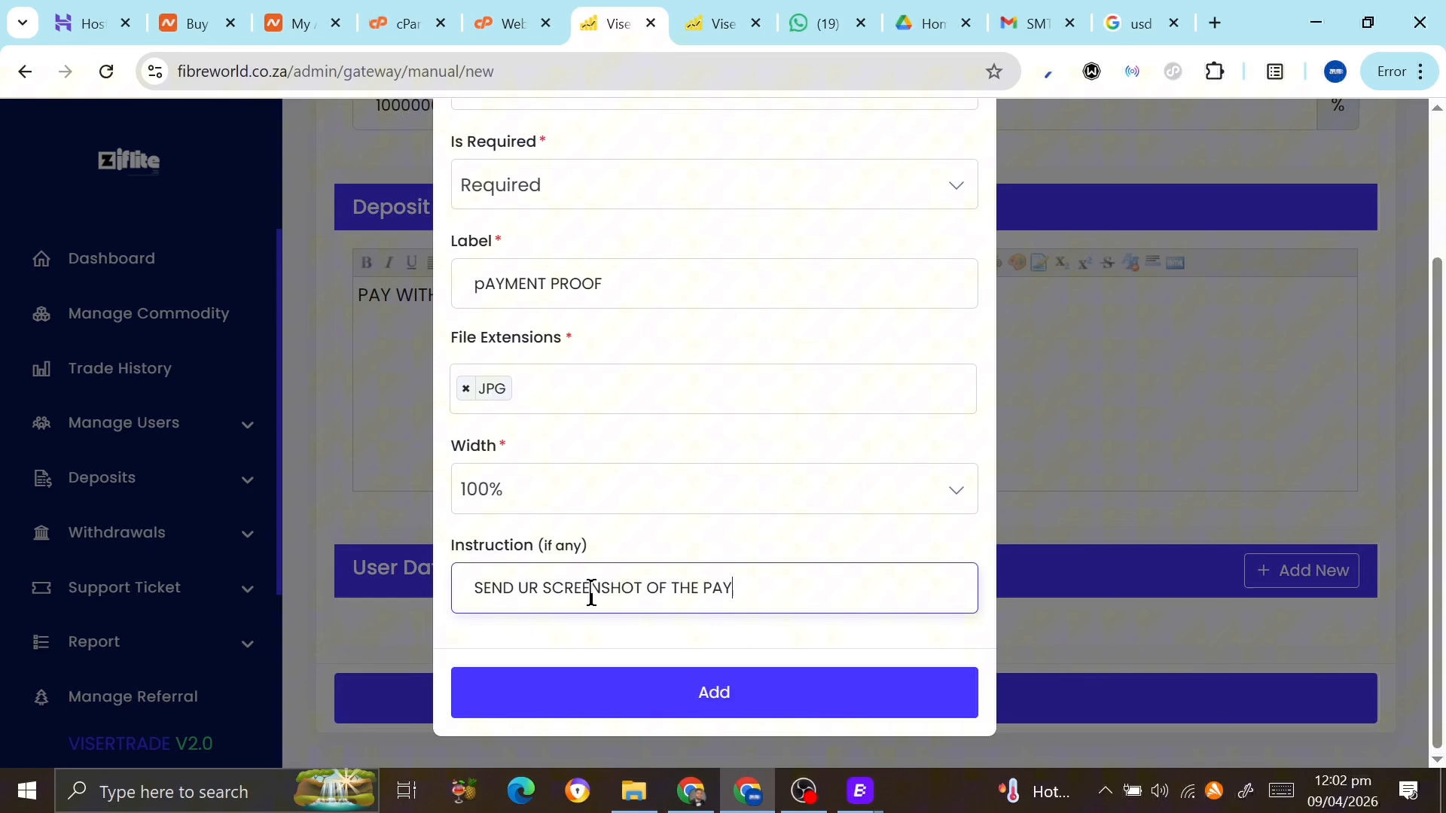
{"action": "left_click", "coordinate": [678, 695]}
{"action": "scroll", "coordinate": [832, 525], "scroll_direction": "down", "scroll_amount": 3}
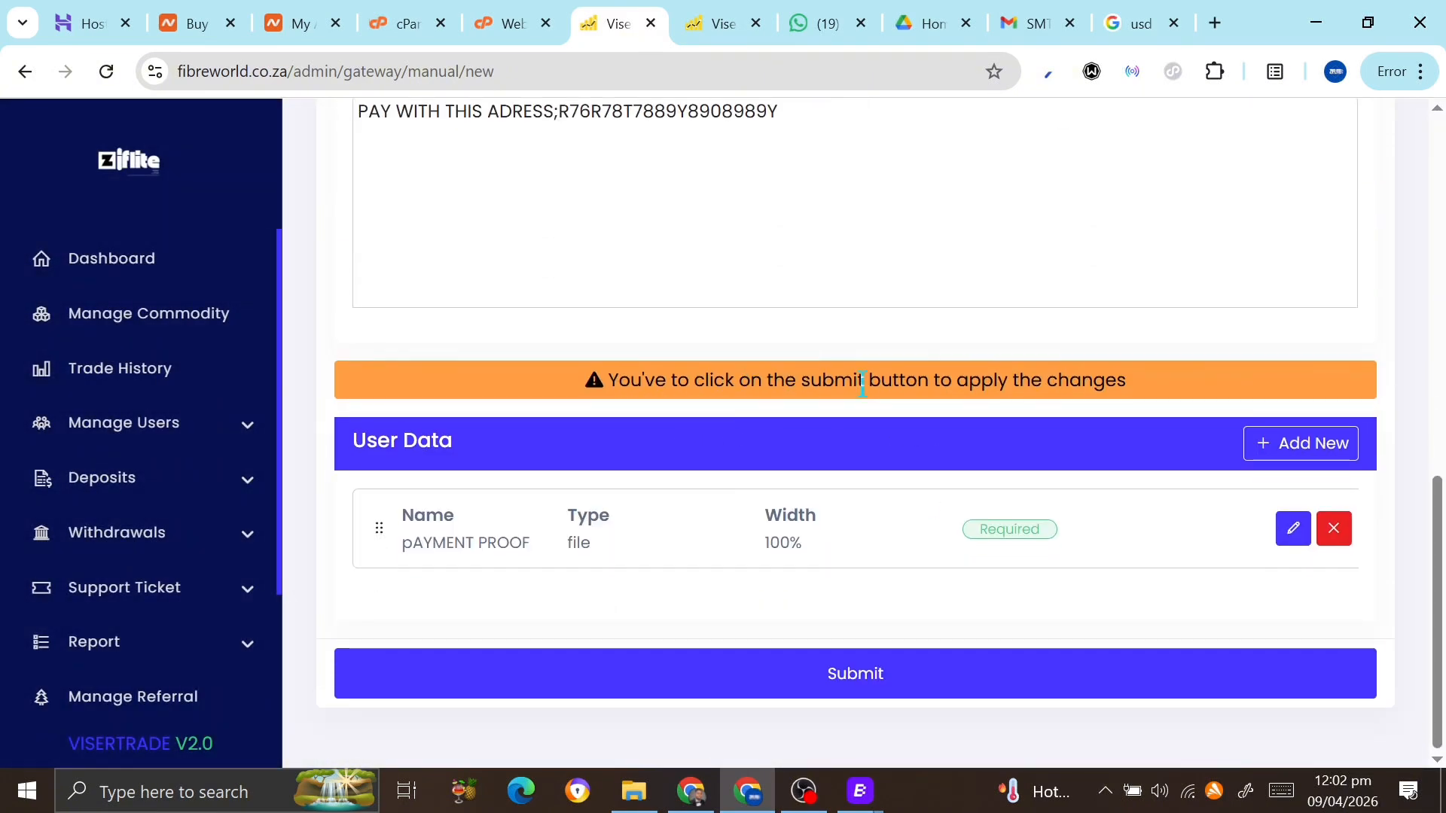
Submit the bitcoin manual gateway and switch to the Automatic Gateways list
{"action": "scroll", "coordinate": [878, 513], "scroll_direction": "up", "scroll_amount": 3}
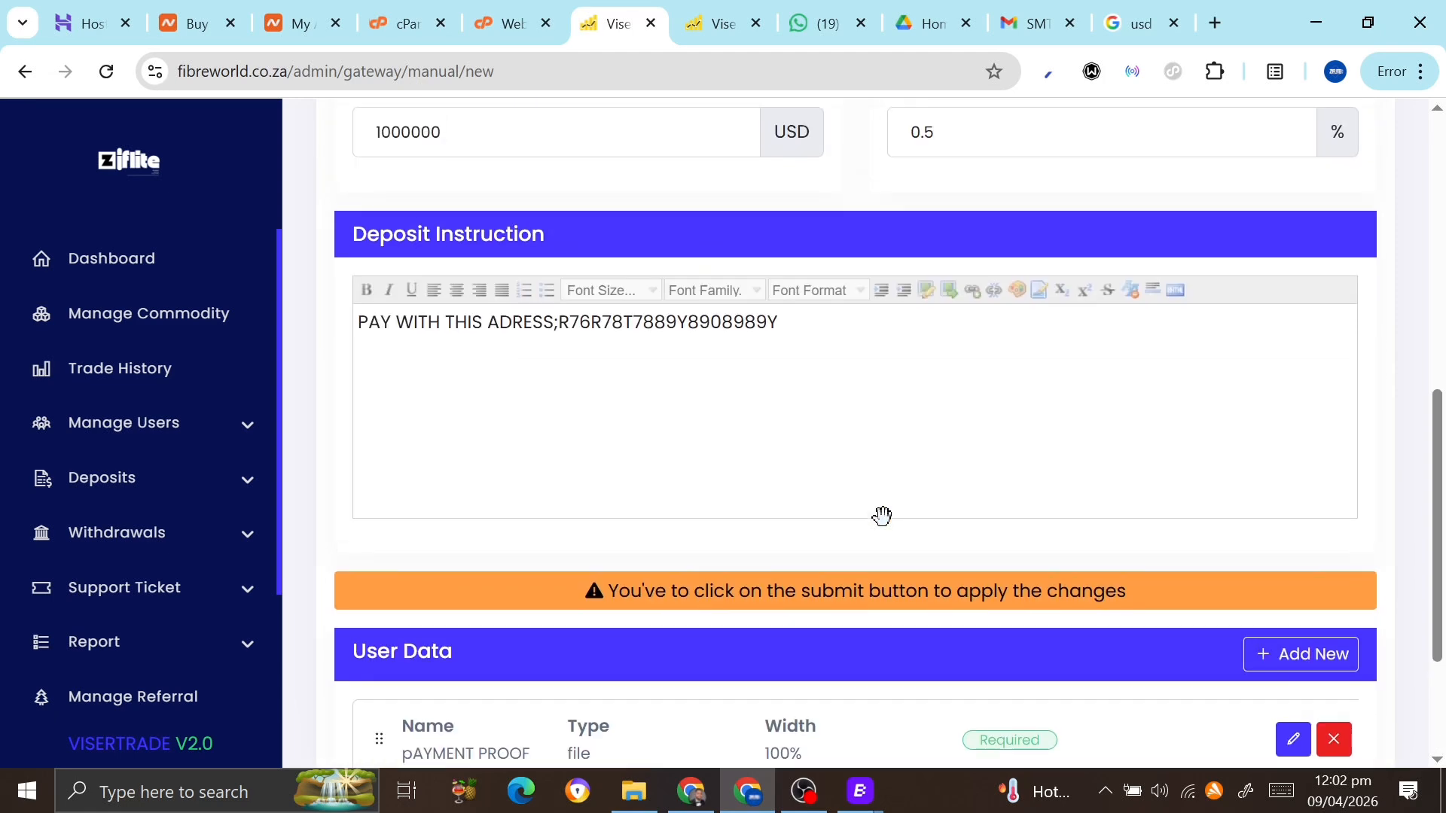
{"action": "scroll", "coordinate": [881, 535], "scroll_direction": "down", "scroll_amount": 3}
{"action": "left_click", "coordinate": [891, 694]}
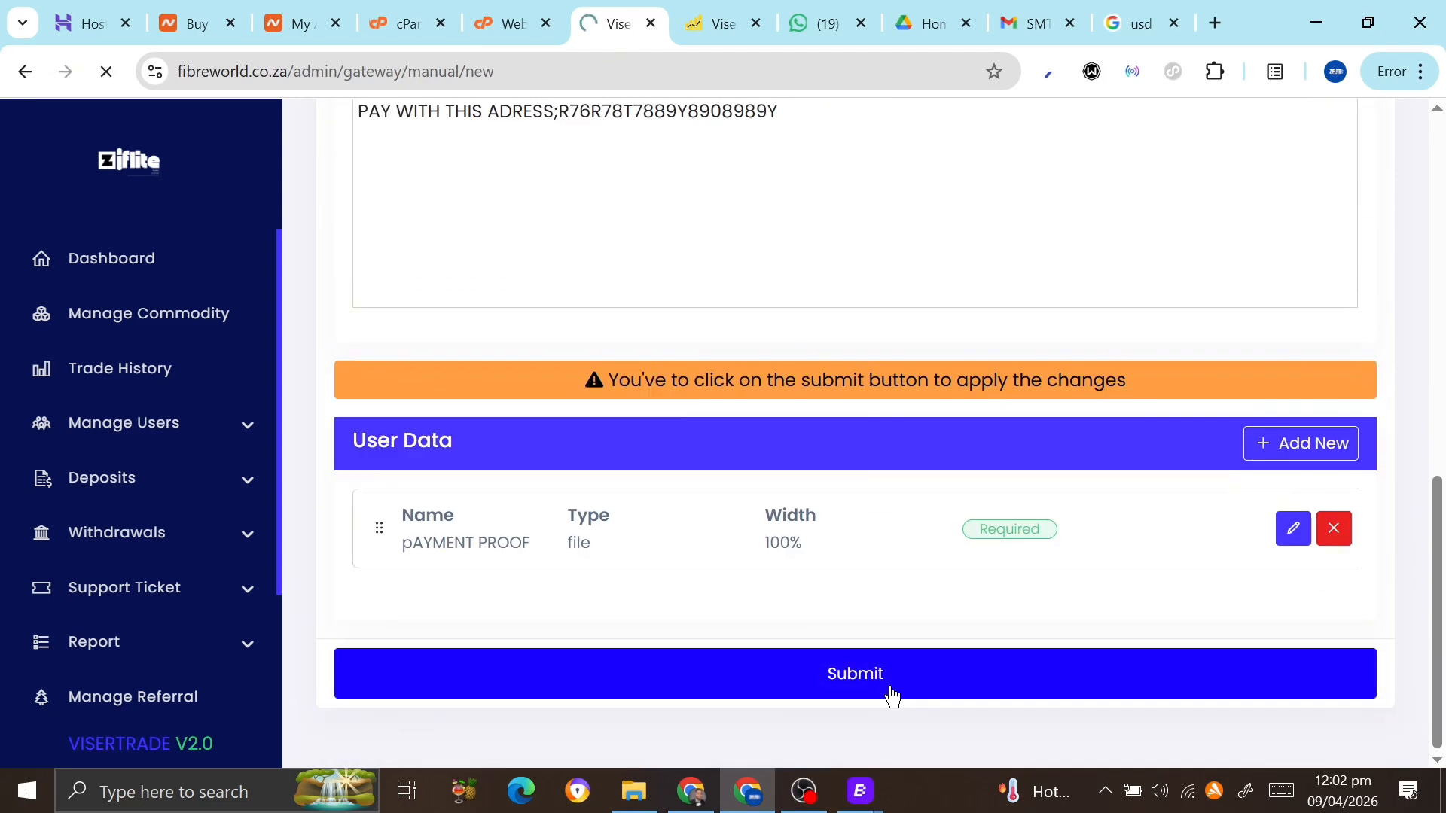
{"action": "scroll", "coordinate": [991, 380], "scroll_direction": "up", "scroll_amount": 15}
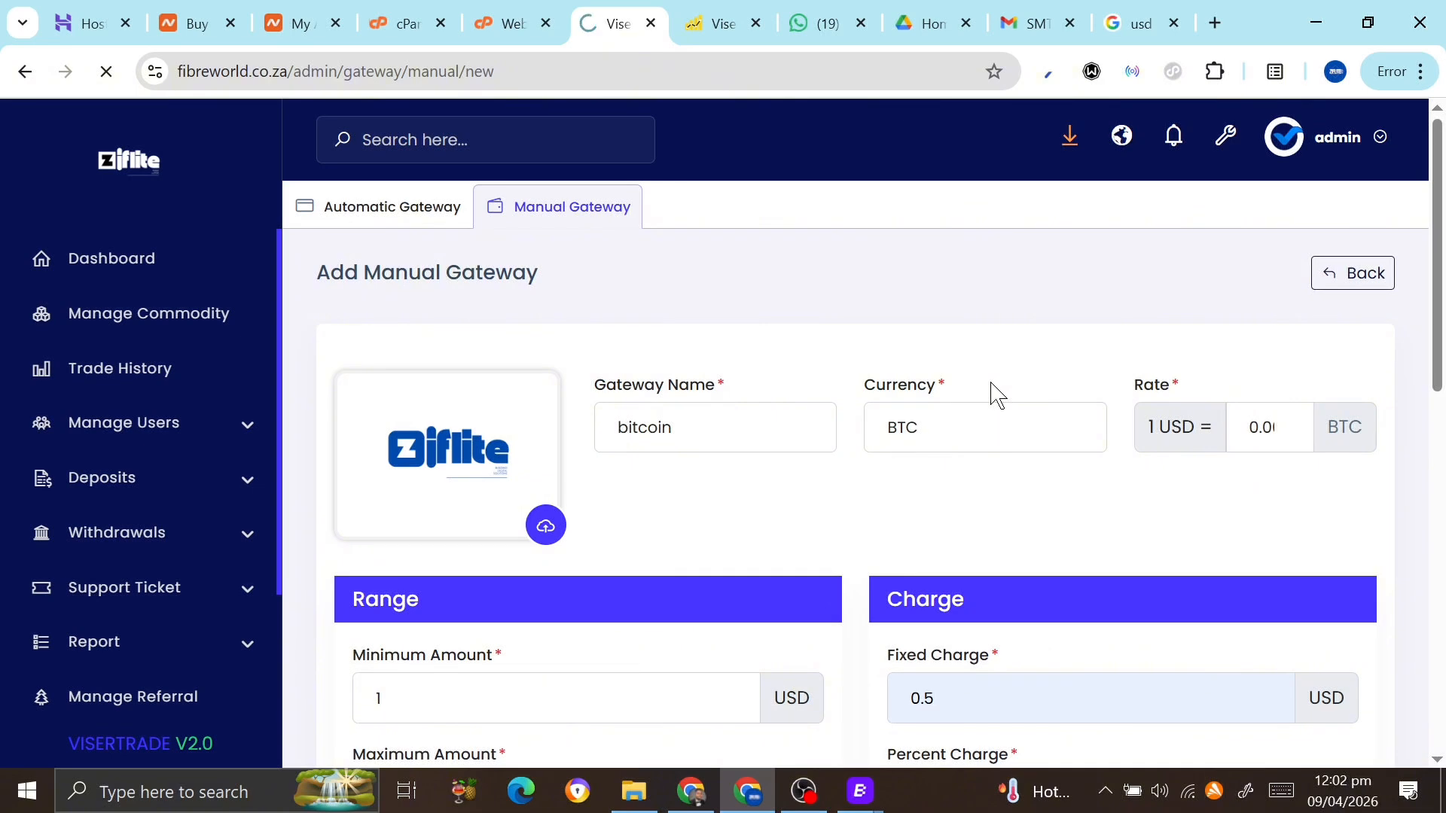
{"action": "left_click", "coordinate": [389, 216]}
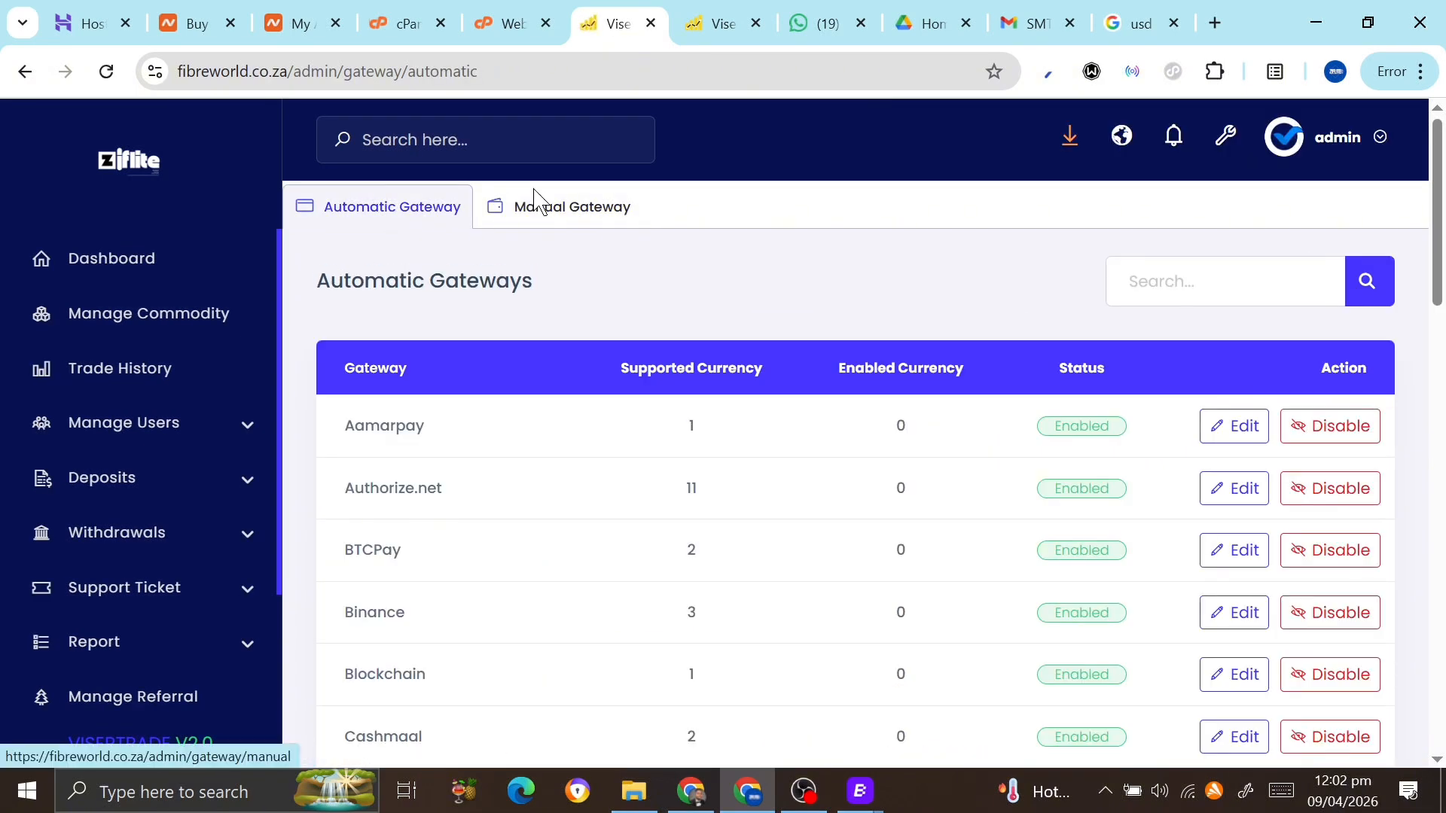
Check the manual gateways list, then open the PayStack automatic gateway's Update Gateway page
{"action": "left_click", "coordinate": [539, 205]}
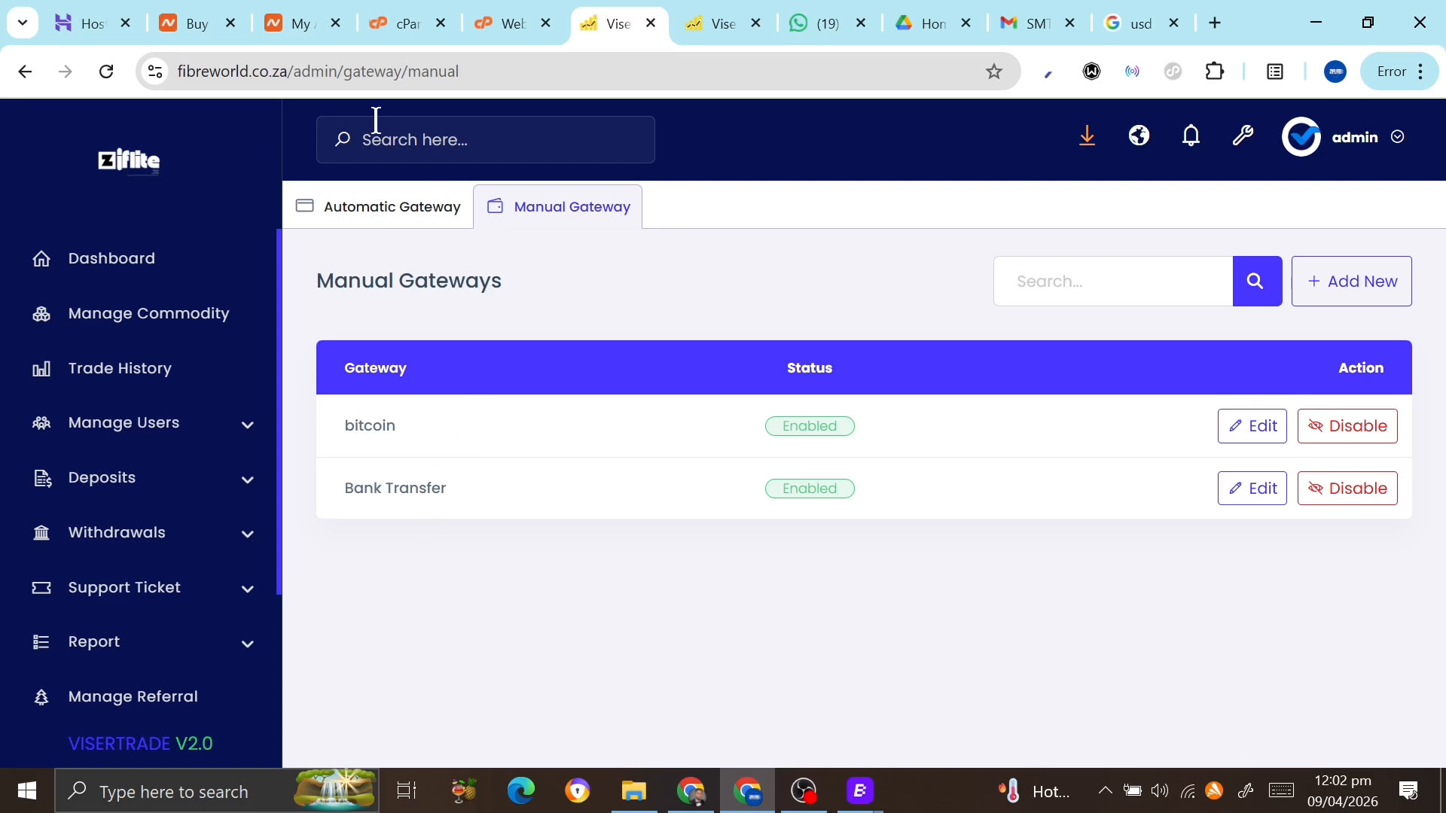
{"action": "left_click", "coordinate": [378, 226]}
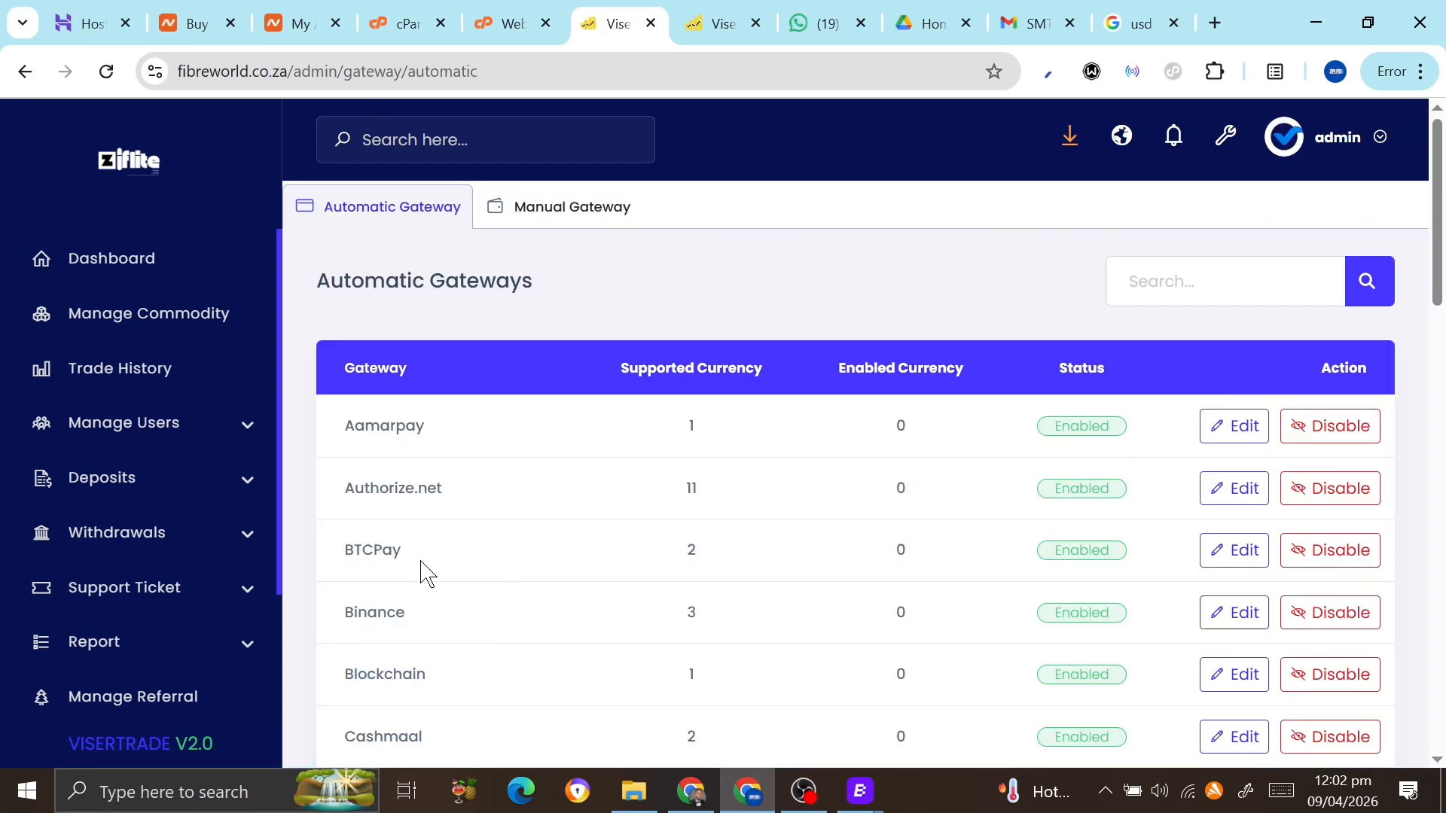
{"action": "scroll", "coordinate": [422, 572], "scroll_direction": "down", "scroll_amount": 10}
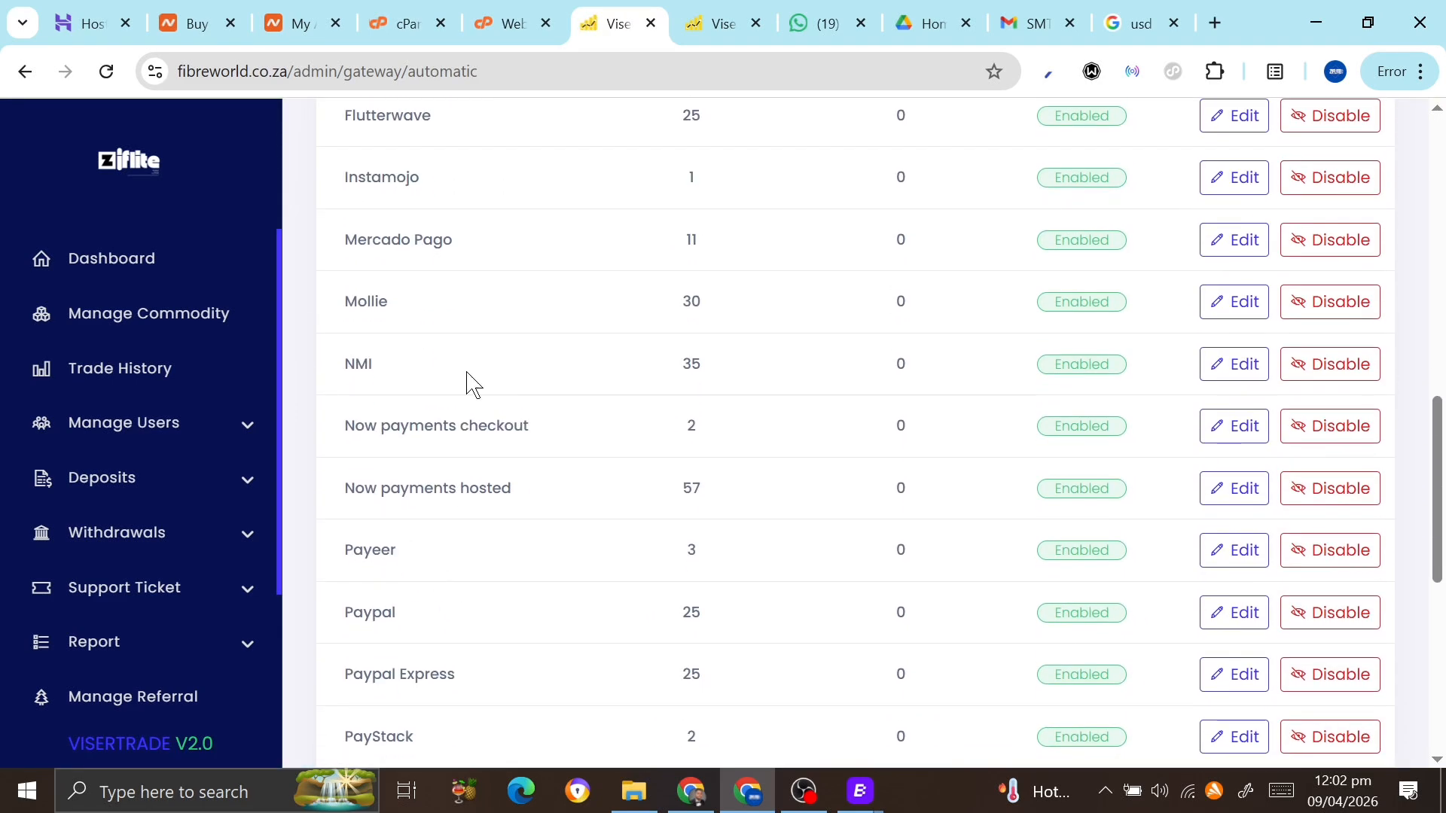
{"action": "scroll", "coordinate": [445, 538], "scroll_direction": "down", "scroll_amount": 1}
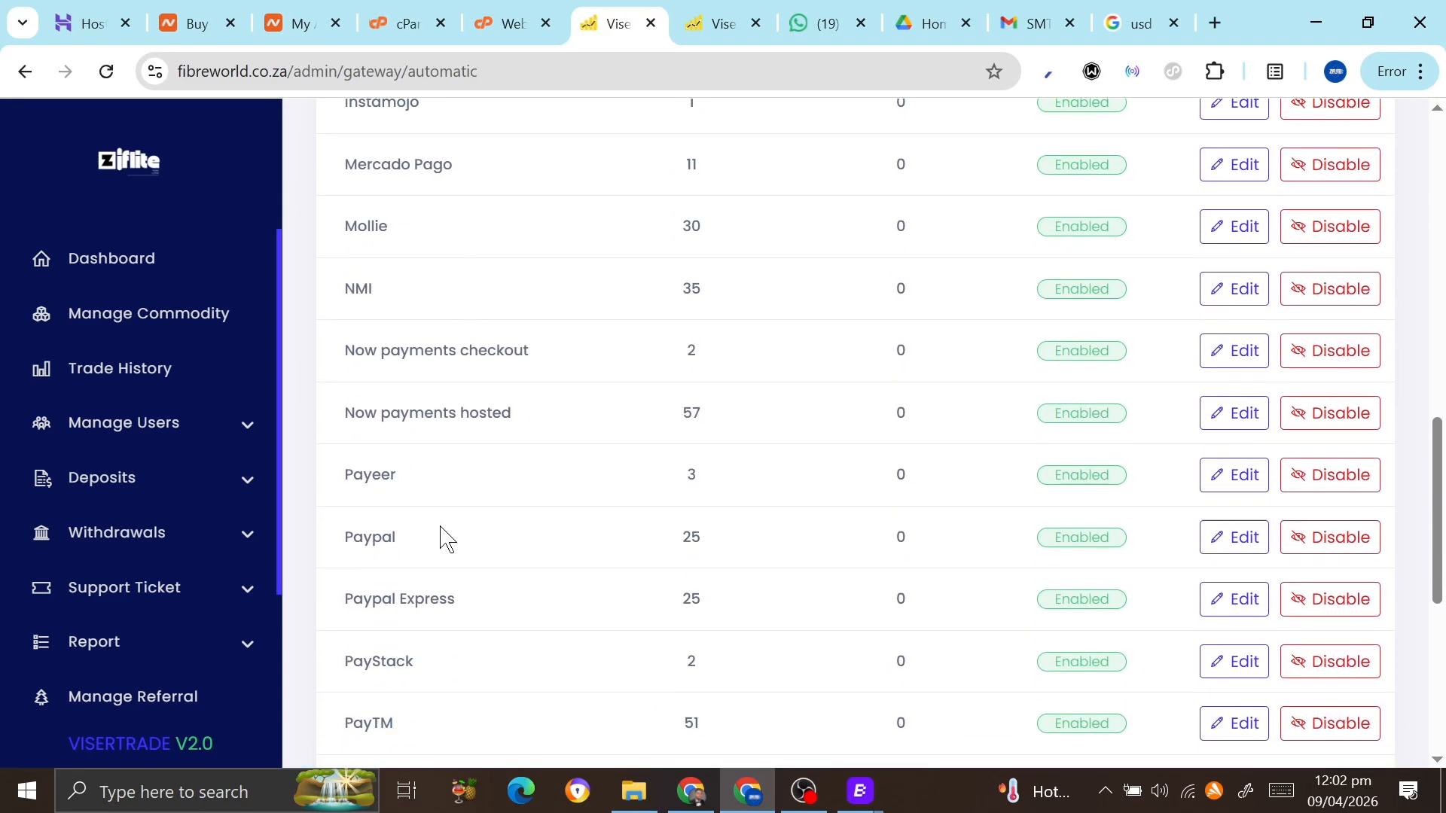
{"action": "left_click", "coordinate": [1229, 549]}
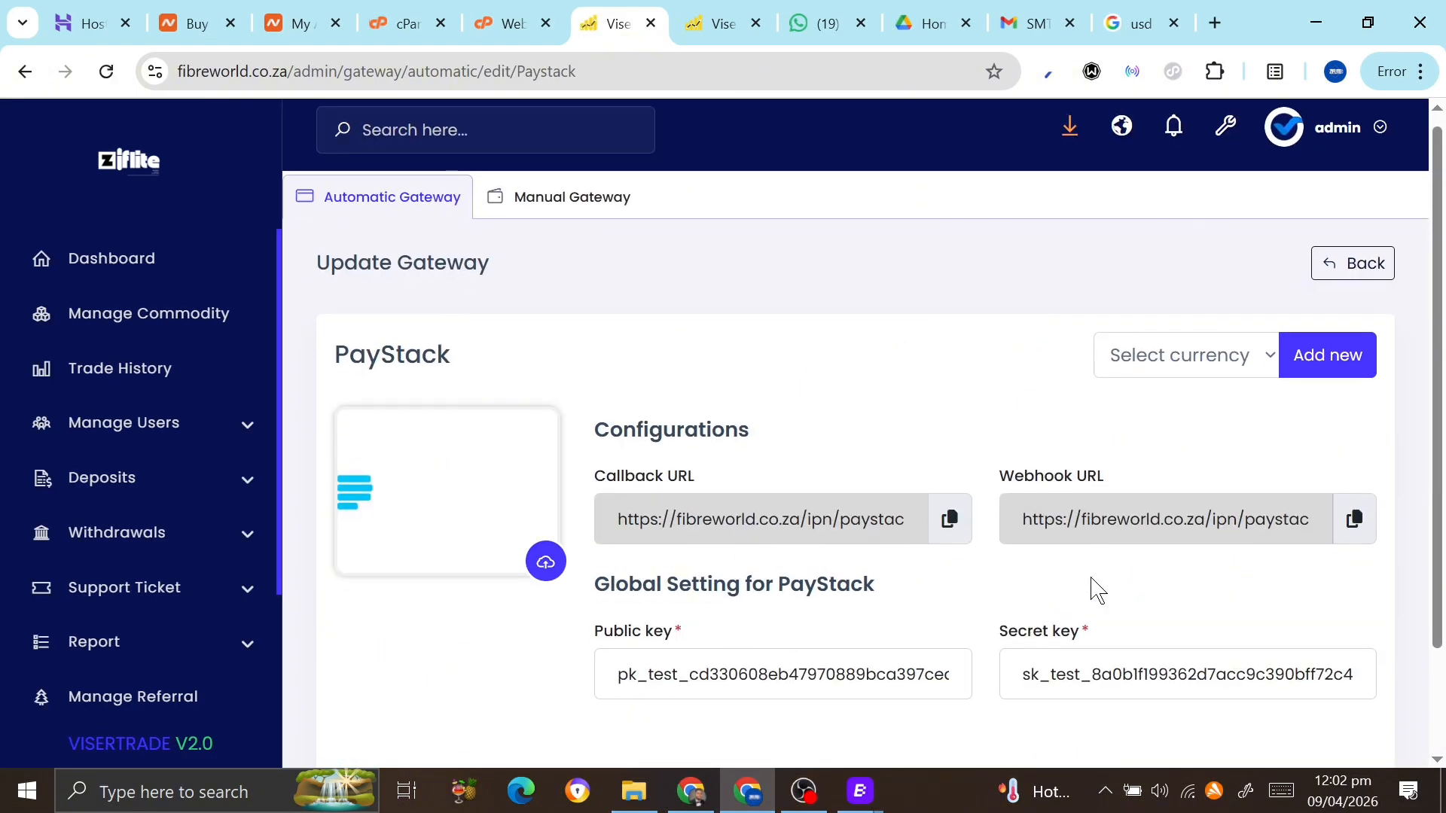
{"action": "scroll", "coordinate": [1114, 569], "scroll_direction": "down", "scroll_amount": 2}
{"action": "scroll", "coordinate": [1114, 569], "scroll_direction": "up", "scroll_amount": 2}
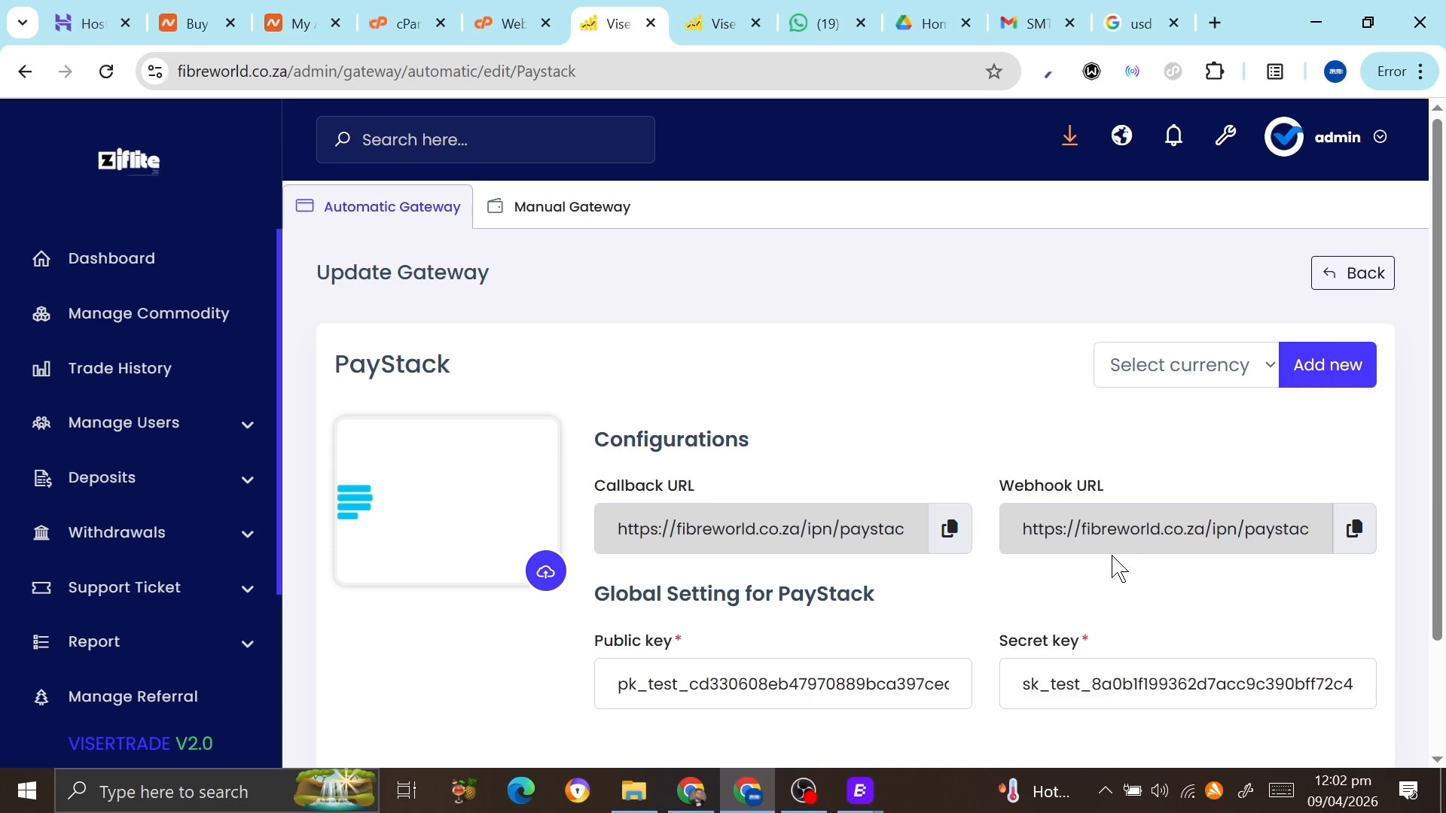
From Withdrawals Methods, open a blank New Withdrawal Method form and look through its fields
{"action": "scroll", "coordinate": [103, 521], "scroll_direction": "down", "scroll_amount": 2}
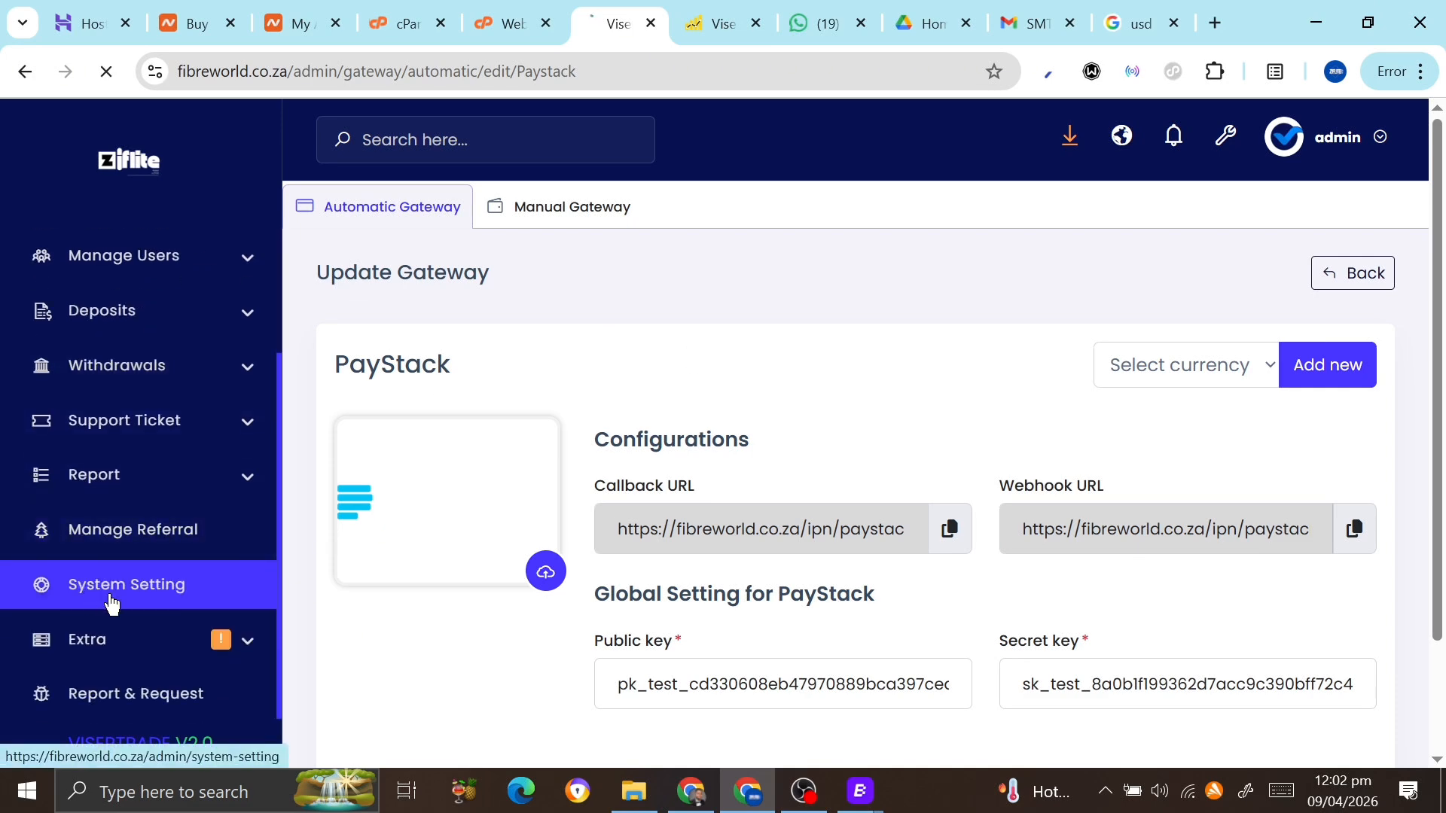
{"action": "scroll", "coordinate": [605, 555], "scroll_direction": "down", "scroll_amount": 3}
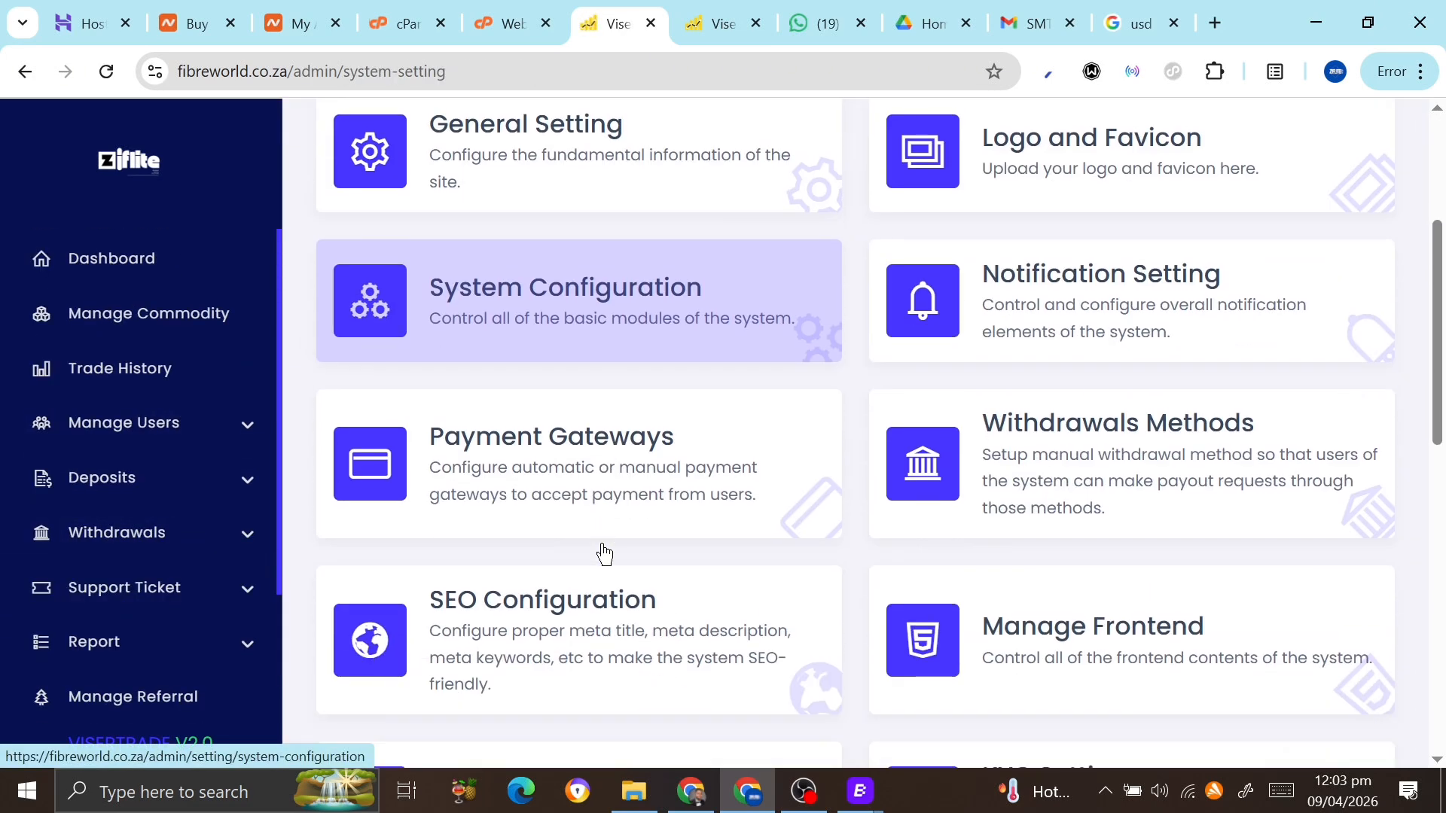
{"action": "scroll", "coordinate": [605, 555], "scroll_direction": "down", "scroll_amount": 2}
{"action": "left_click", "coordinate": [1097, 256]}
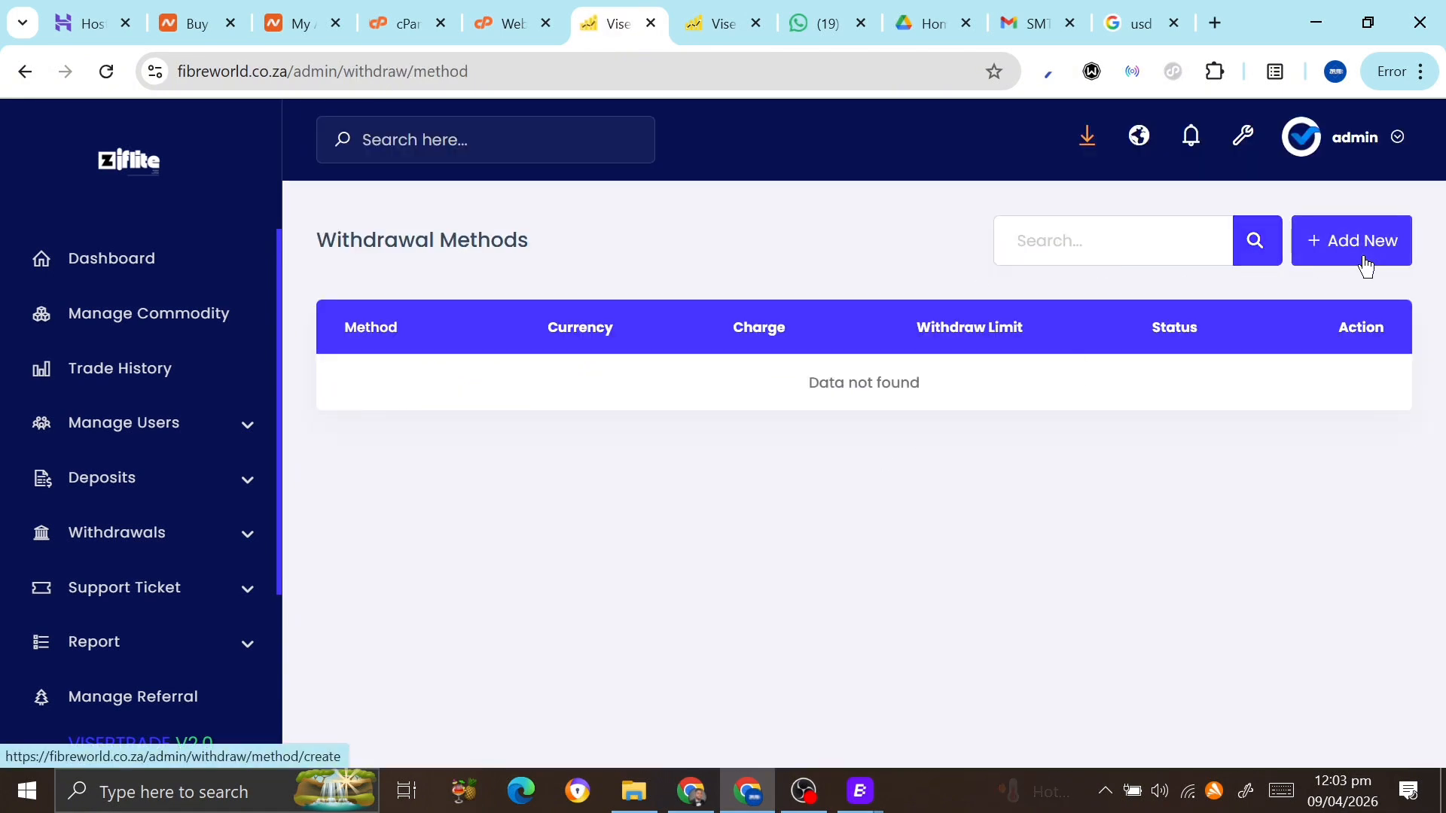
{"action": "left_click", "coordinate": [1366, 265]}
{"action": "scroll", "coordinate": [856, 526], "scroll_direction": "down", "scroll_amount": 4}
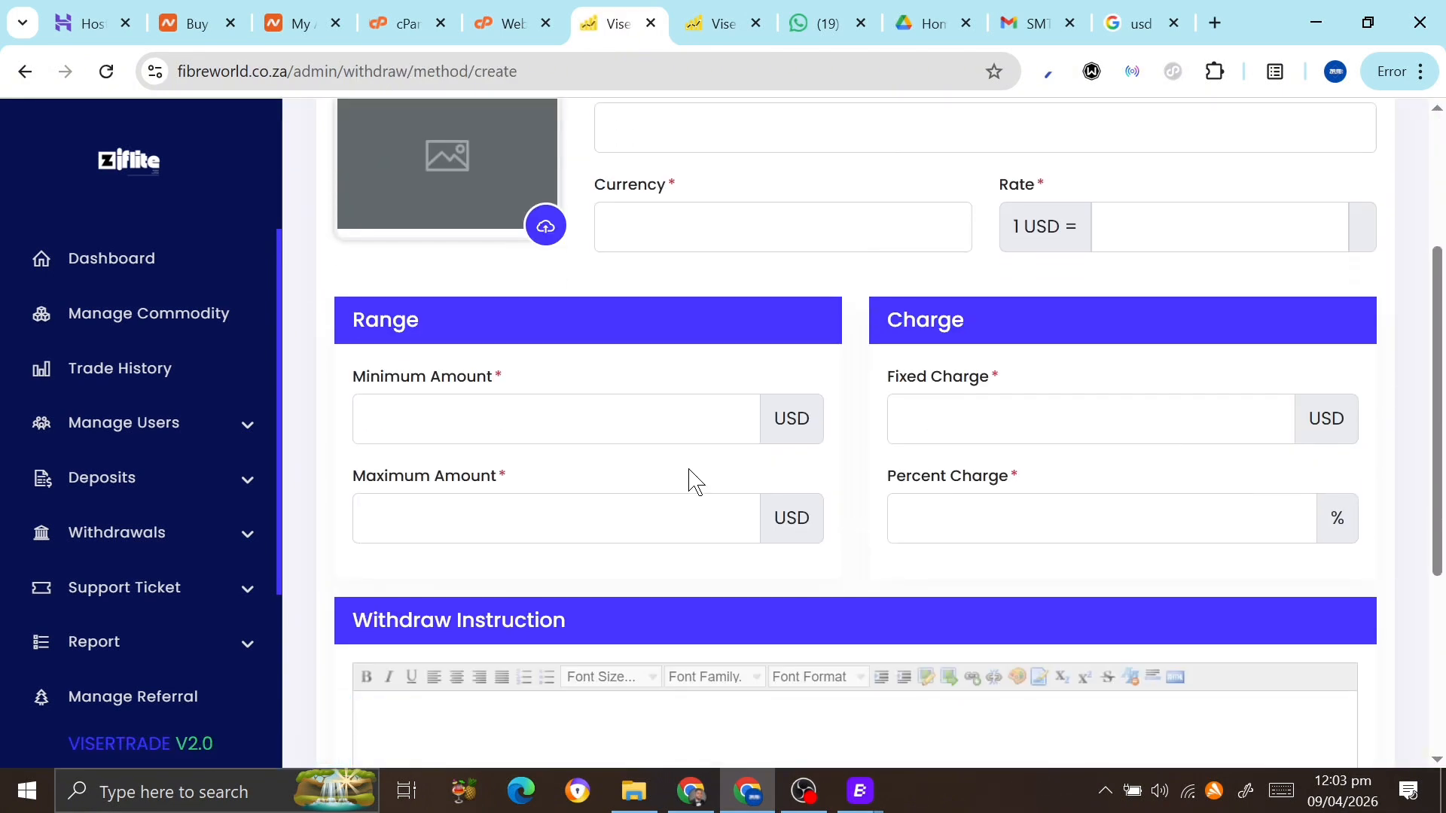
{"action": "scroll", "coordinate": [642, 693], "scroll_direction": "down", "scroll_amount": 2}
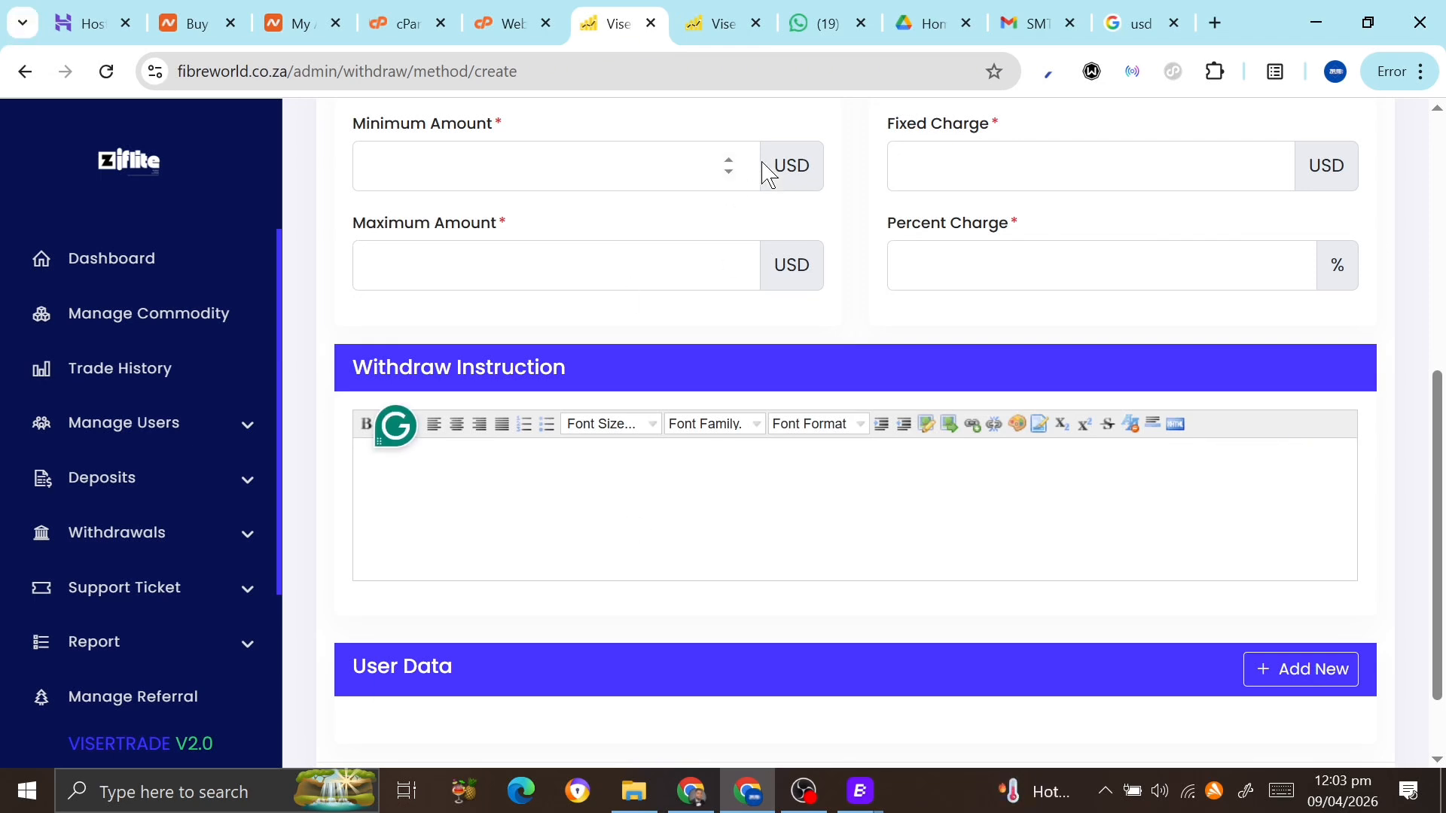
{"action": "scroll", "coordinate": [739, 334], "scroll_direction": "down", "scroll_amount": 1}
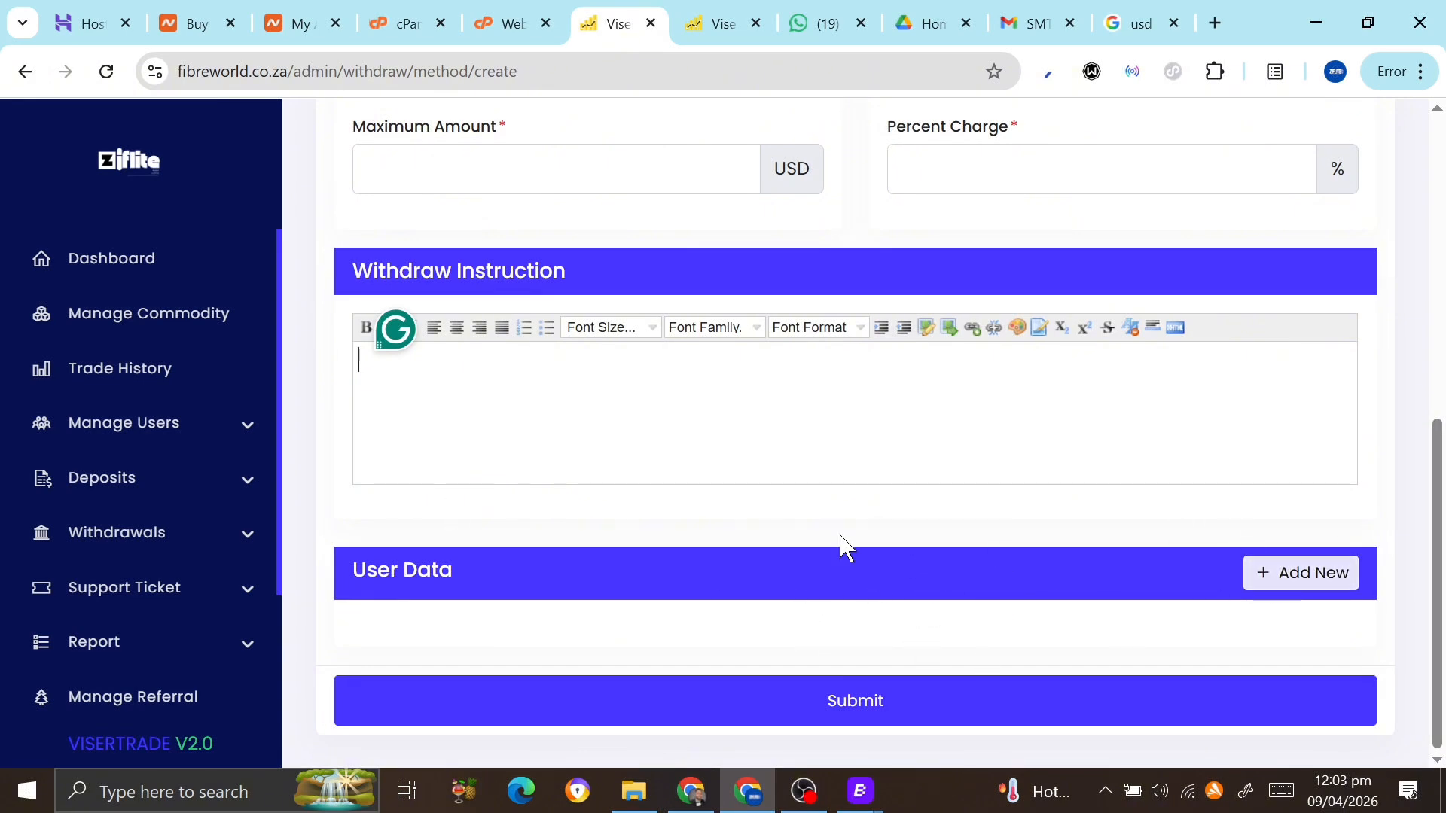
{"action": "scroll", "coordinate": [726, 632], "scroll_direction": "up", "scroll_amount": 5}
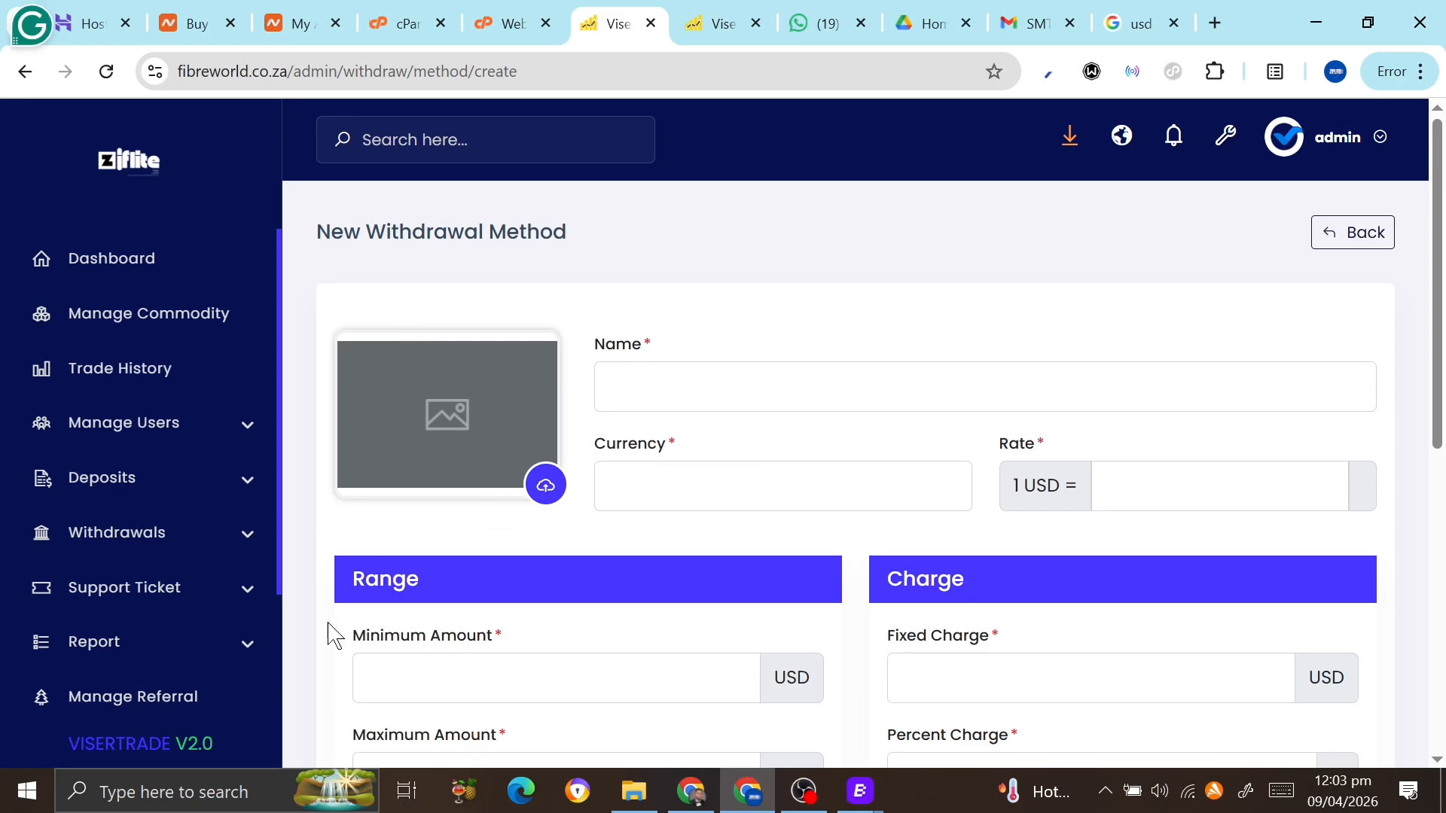
{"action": "scroll", "coordinate": [119, 548], "scroll_direction": "down", "scroll_amount": 2}
Open System Settings and browse its module cards, including Manage Frontend and SEO Configuration
{"action": "left_click", "coordinate": [134, 589]}
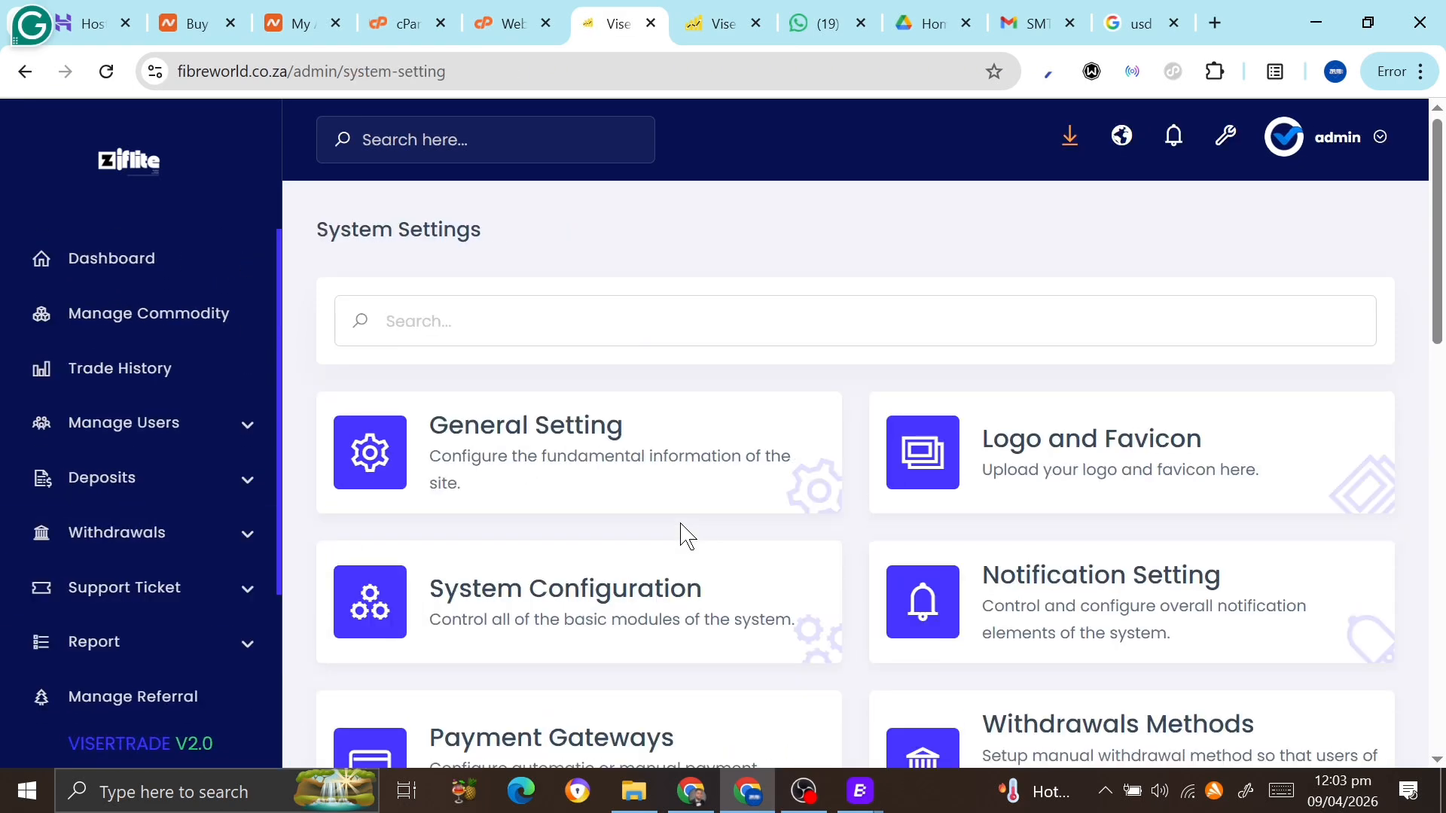
{"action": "scroll", "coordinate": [684, 532], "scroll_direction": "down", "scroll_amount": 5}
{"action": "scroll", "coordinate": [882, 561], "scroll_direction": "down", "scroll_amount": 3}
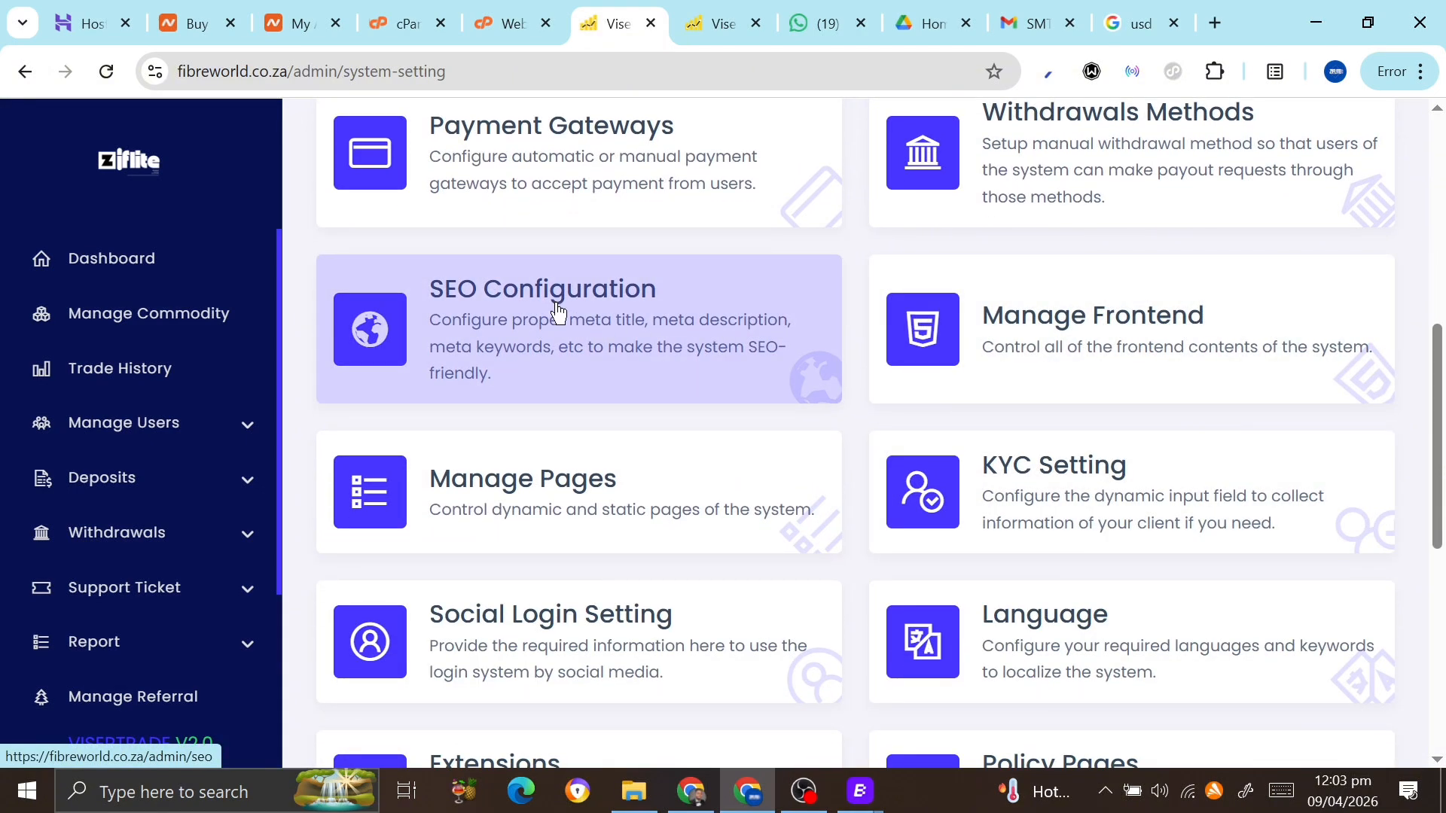
{"action": "scroll", "coordinate": [783, 595], "scroll_direction": "down", "scroll_amount": 8}
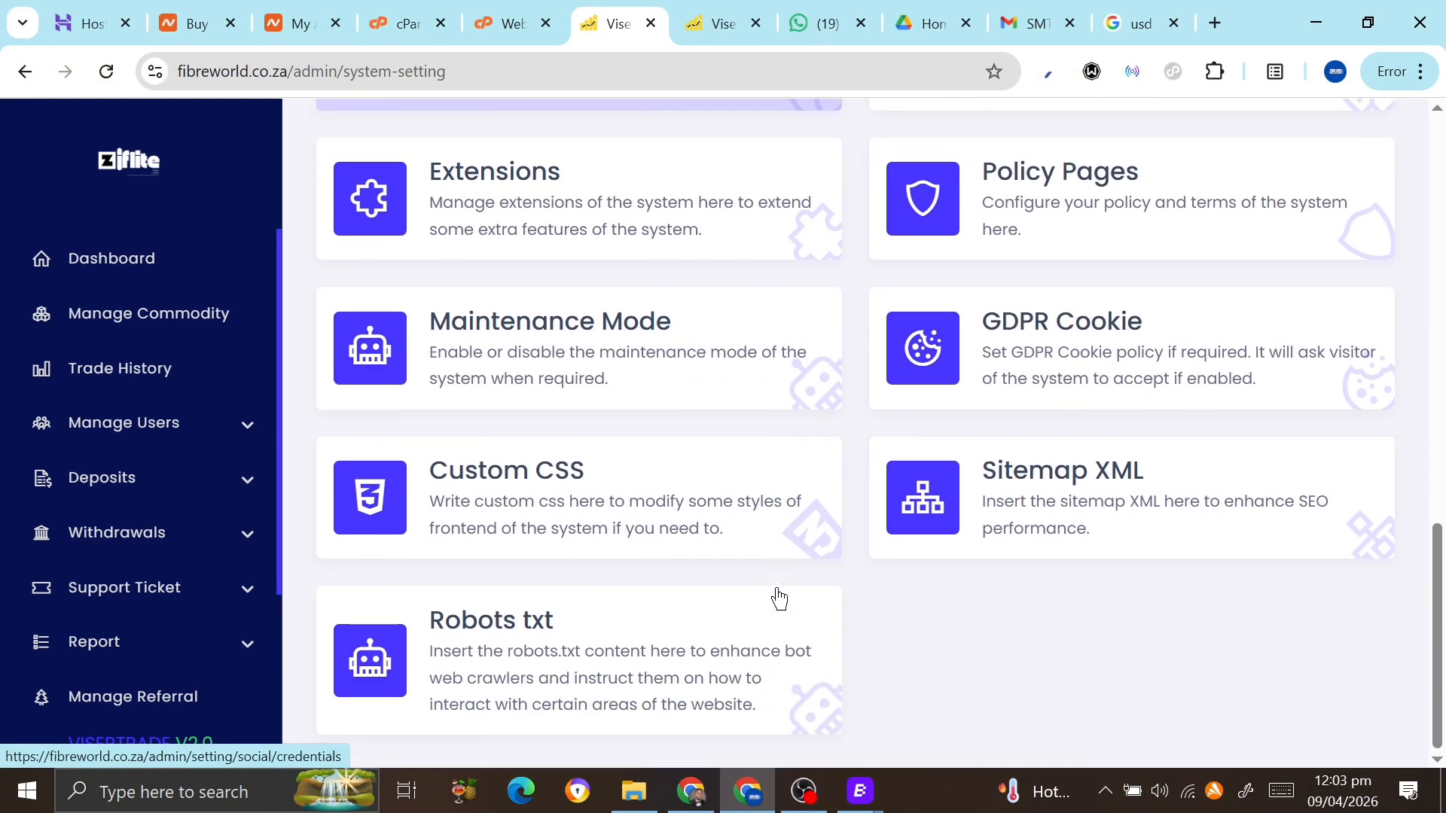
{"action": "scroll", "coordinate": [704, 328], "scroll_direction": "up", "scroll_amount": 1}
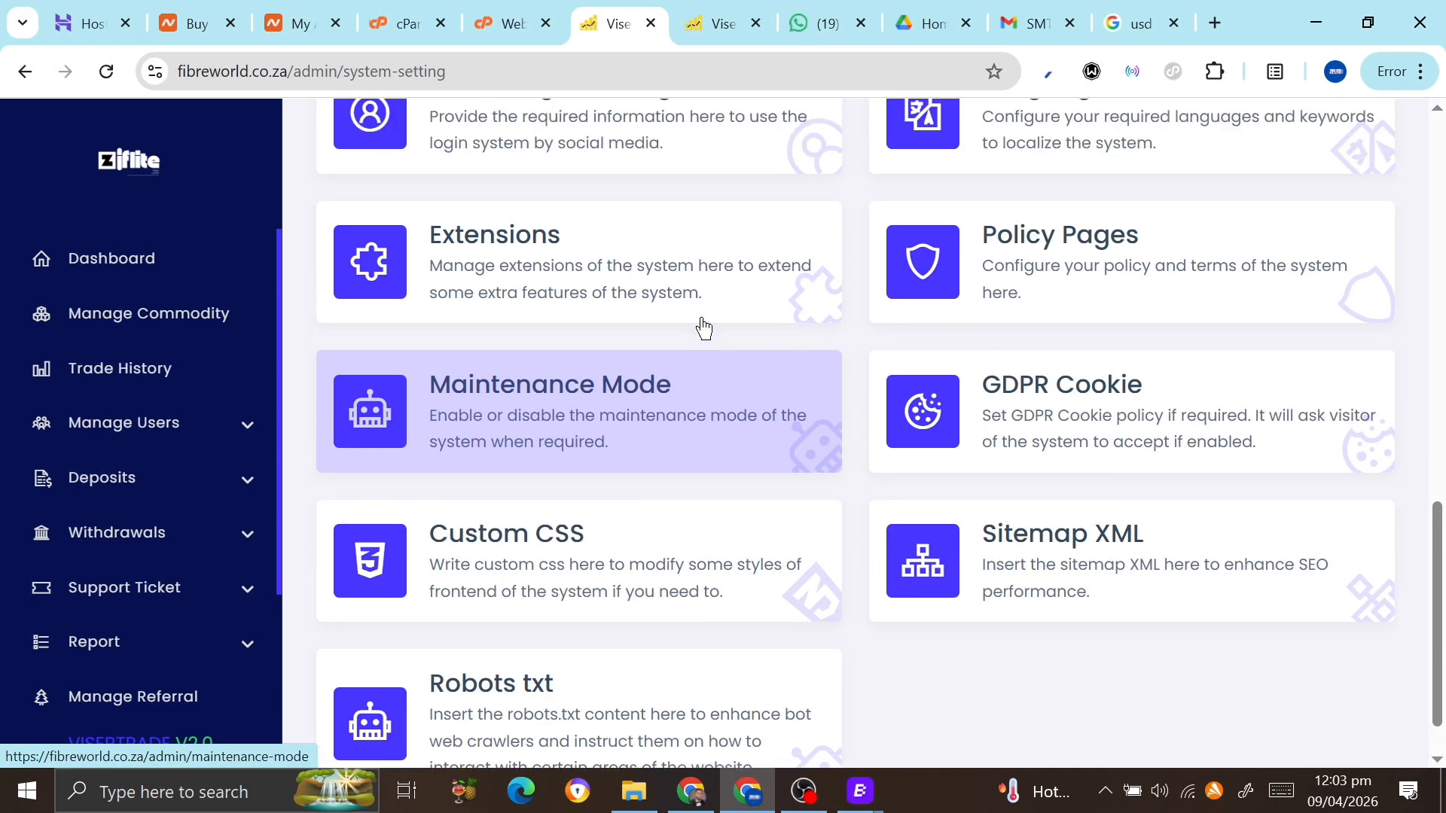
{"action": "scroll", "coordinate": [730, 354], "scroll_direction": "up", "scroll_amount": 5}
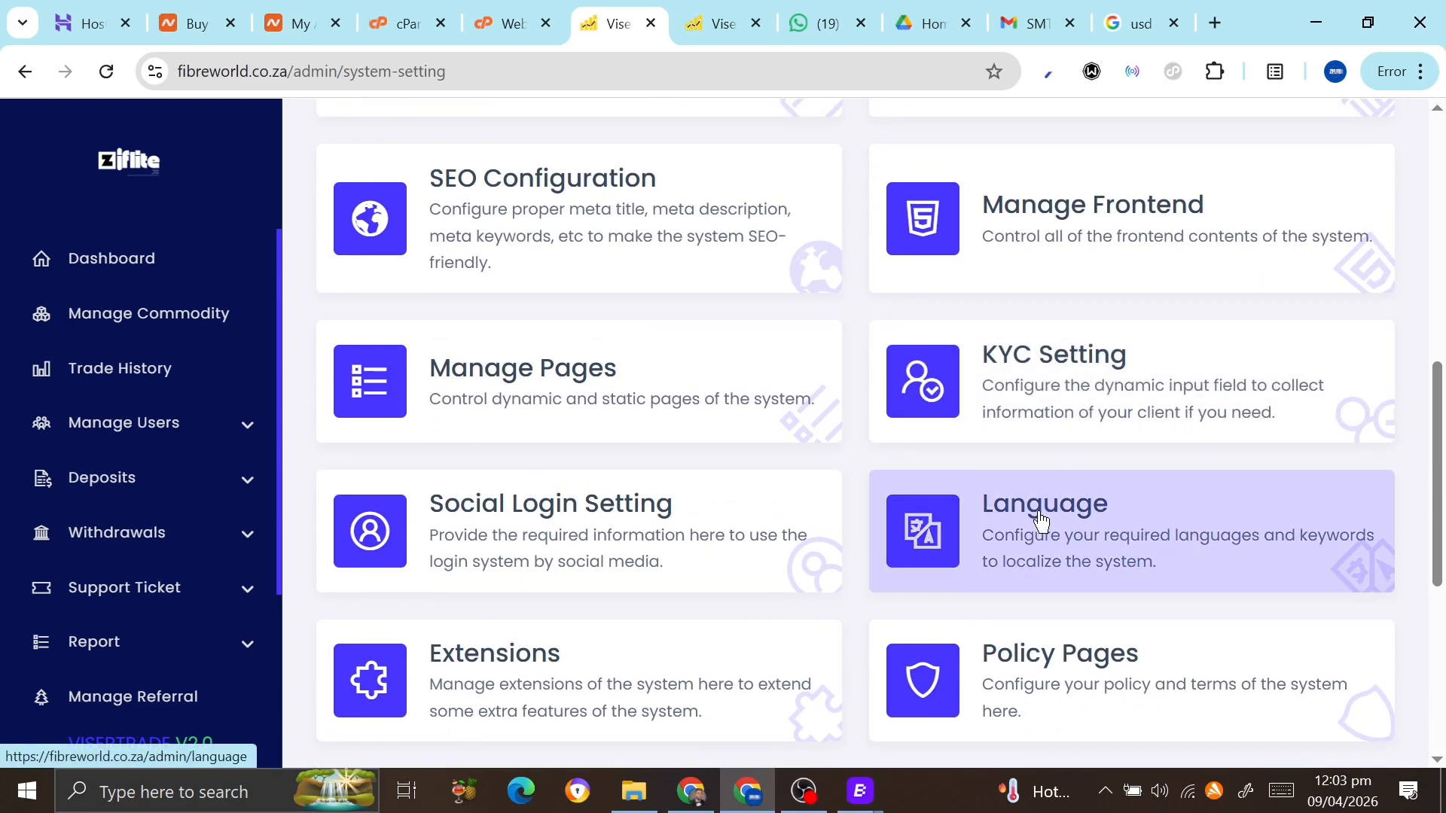
{"action": "scroll", "coordinate": [1041, 520], "scroll_direction": "down", "scroll_amount": 6}
{"action": "scroll", "coordinate": [1041, 520], "scroll_direction": "up", "scroll_amount": 3}
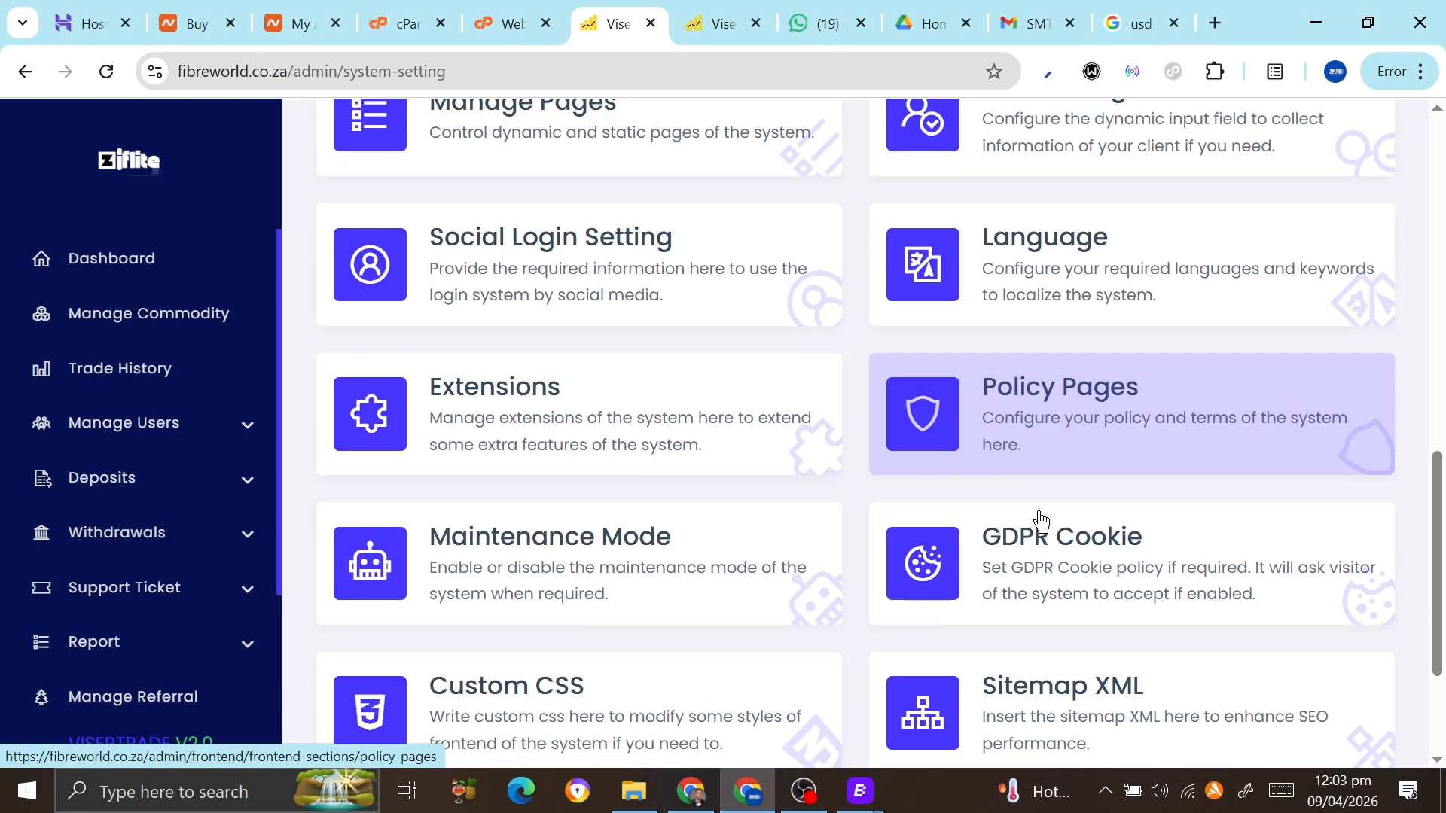
{"action": "scroll", "coordinate": [1042, 520], "scroll_direction": "up", "scroll_amount": 2}
{"action": "scroll", "coordinate": [635, 364], "scroll_direction": "up", "scroll_amount": 2}
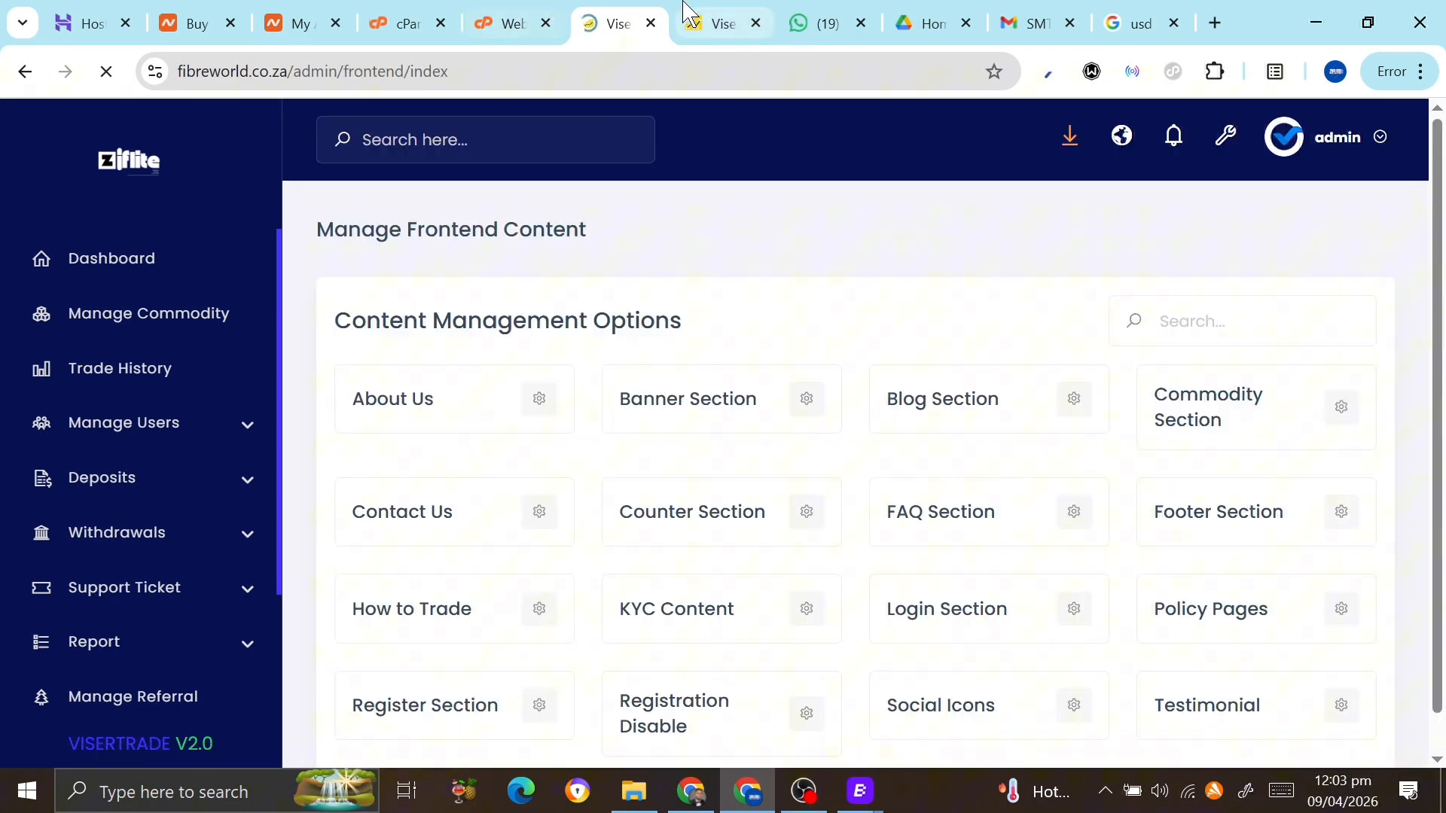
Look over the public ViserTrade homepage in the other tab
{"action": "left_click", "coordinate": [687, 5]}
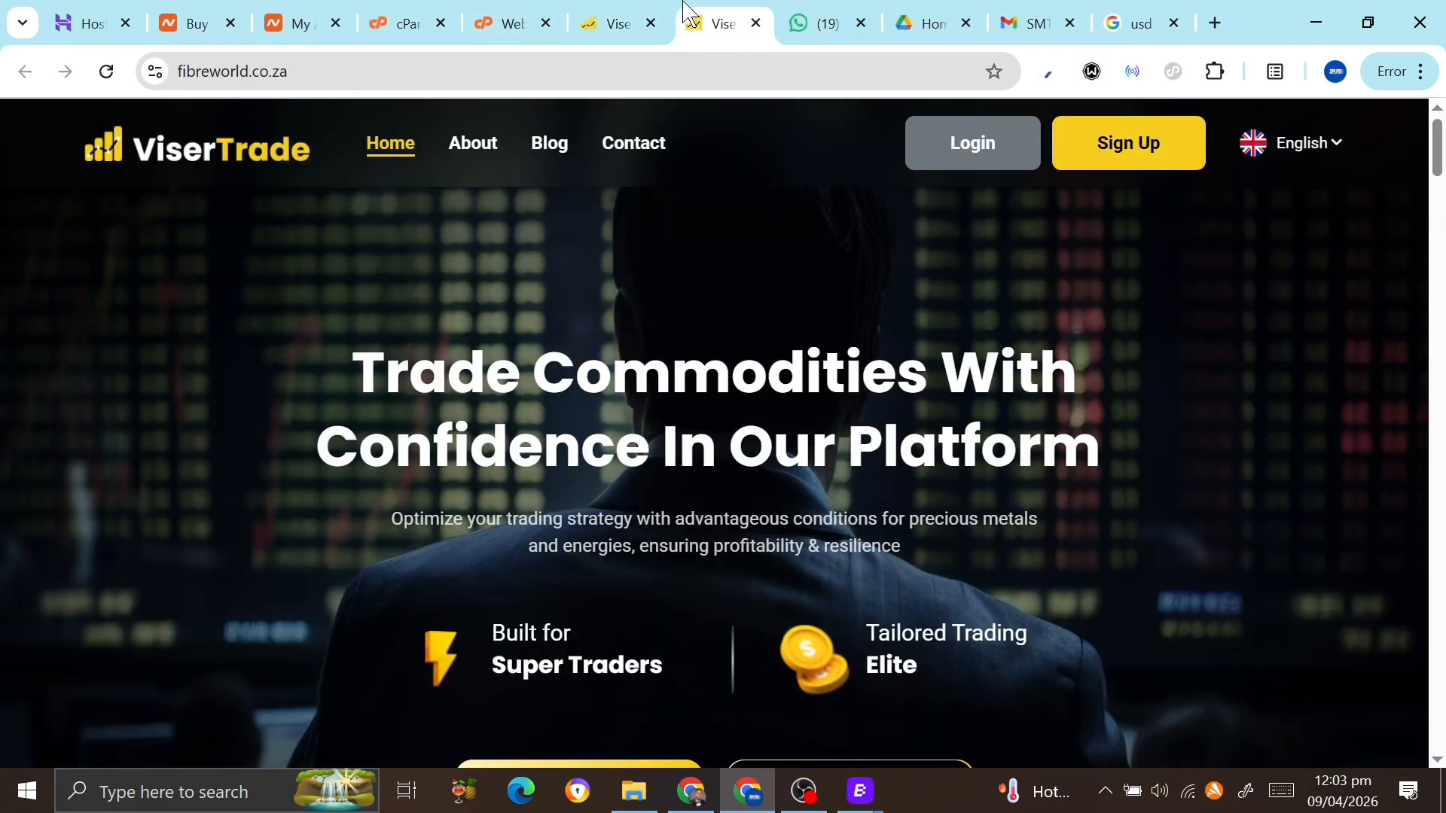
{"action": "scroll", "coordinate": [520, 658], "scroll_direction": "down", "scroll_amount": 8}
{"action": "scroll", "coordinate": [520, 658], "scroll_direction": "up", "scroll_amount": 8}
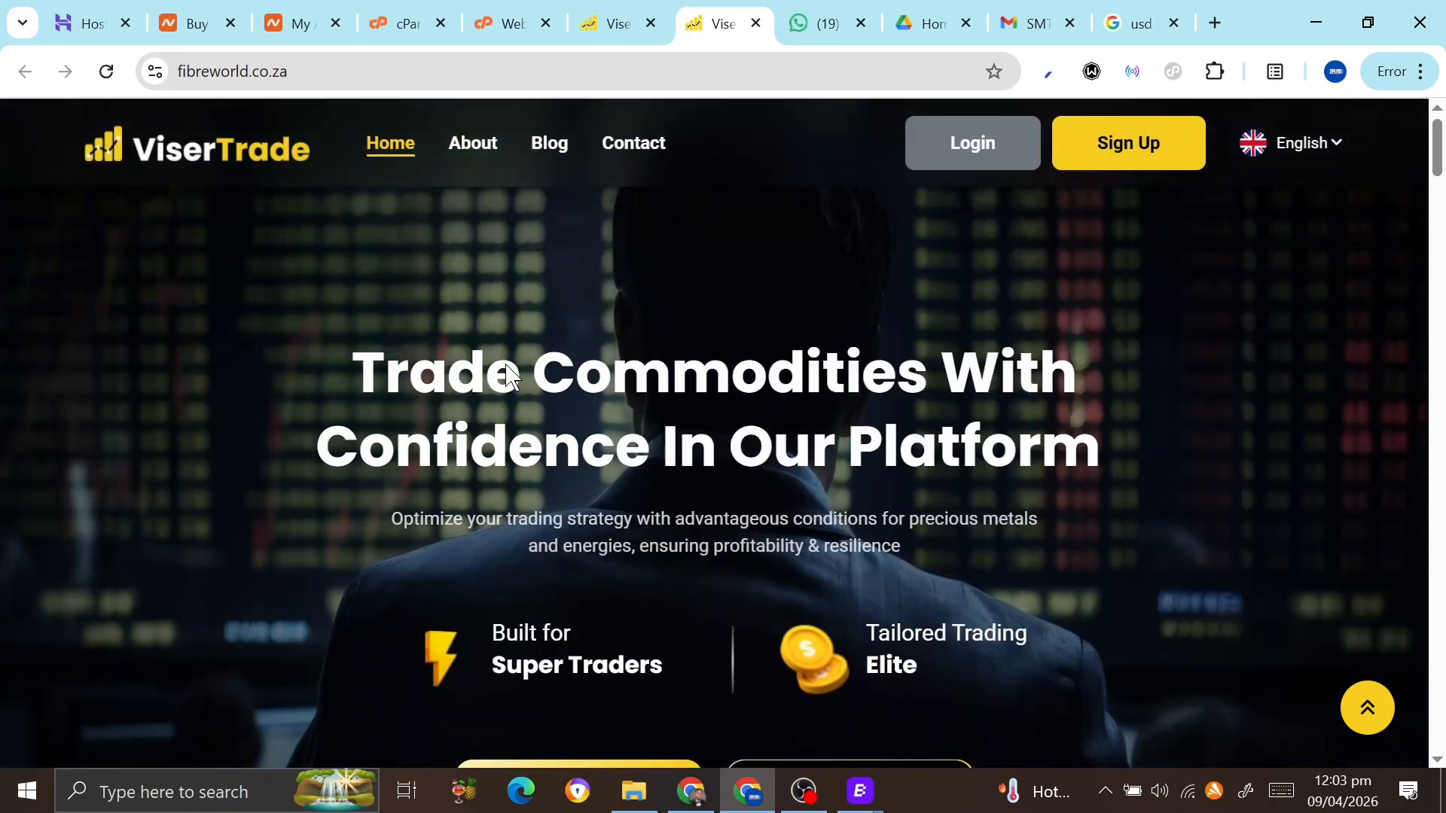
{"action": "scroll", "coordinate": [742, 484], "scroll_direction": "down", "scroll_amount": 8}
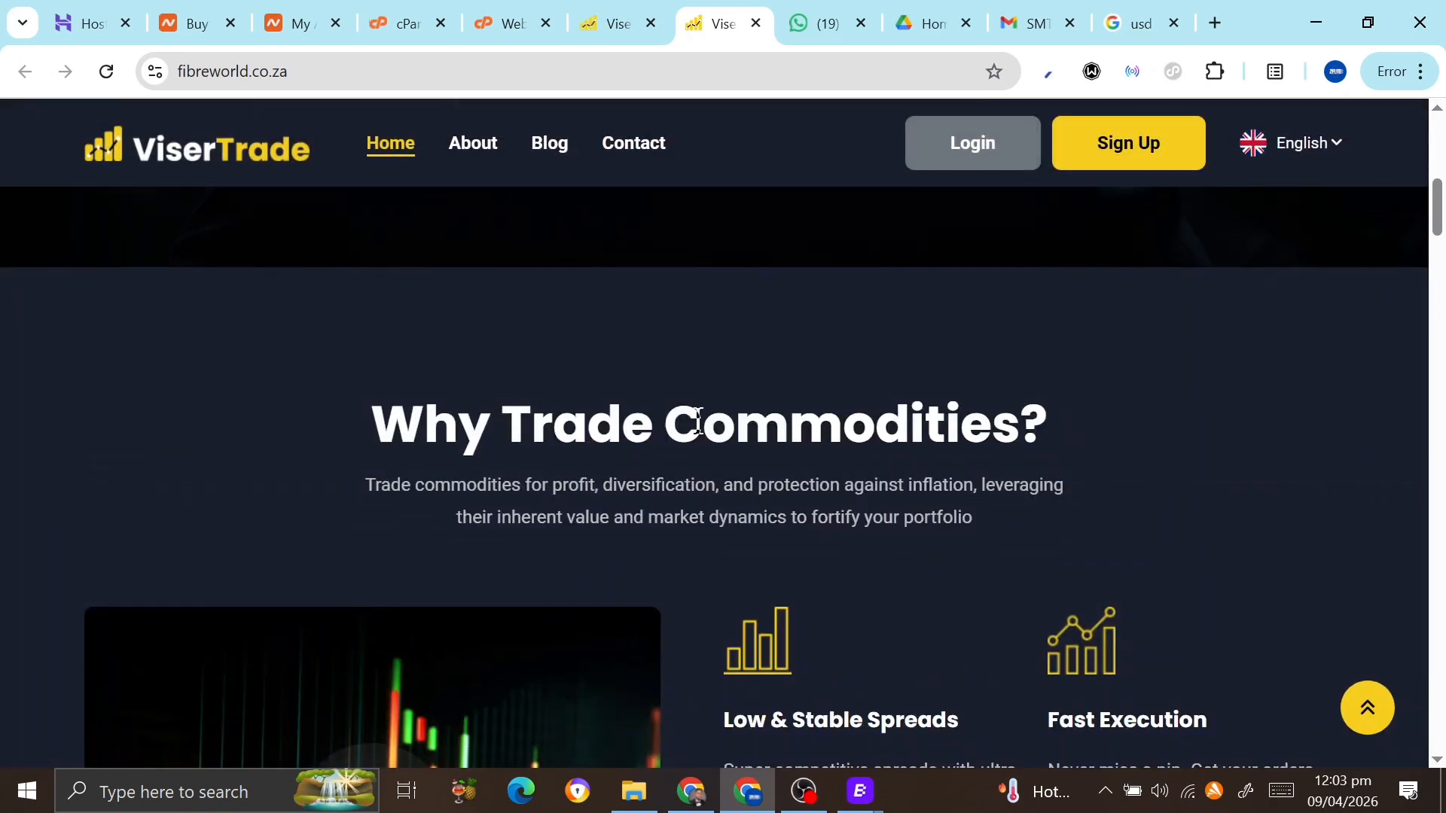
Review the HOME page's sections under Manage Pages, then open Manage Frontend content
{"action": "left_click", "coordinate": [619, 22]}
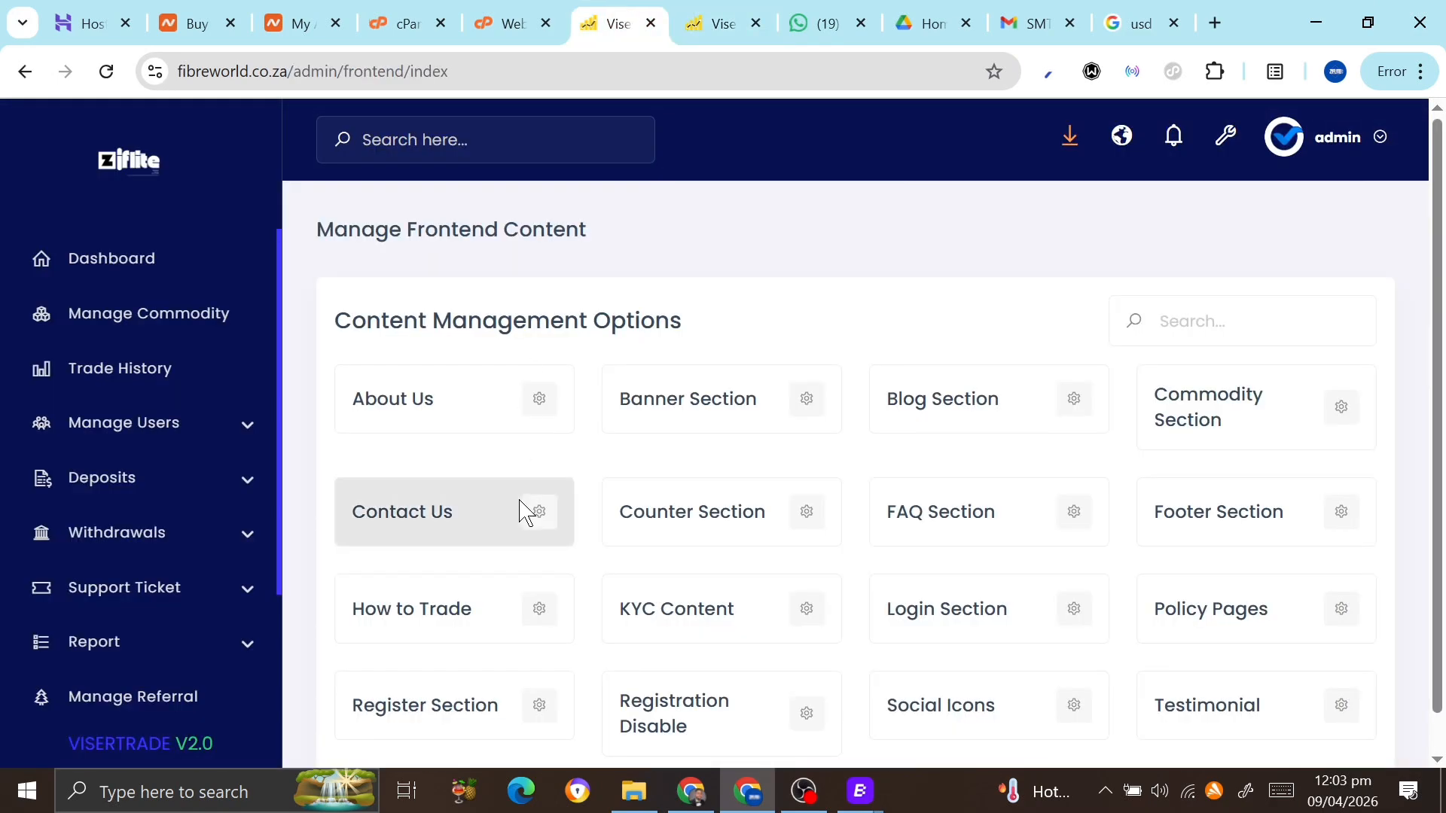
{"action": "left_click", "coordinate": [25, 71]}
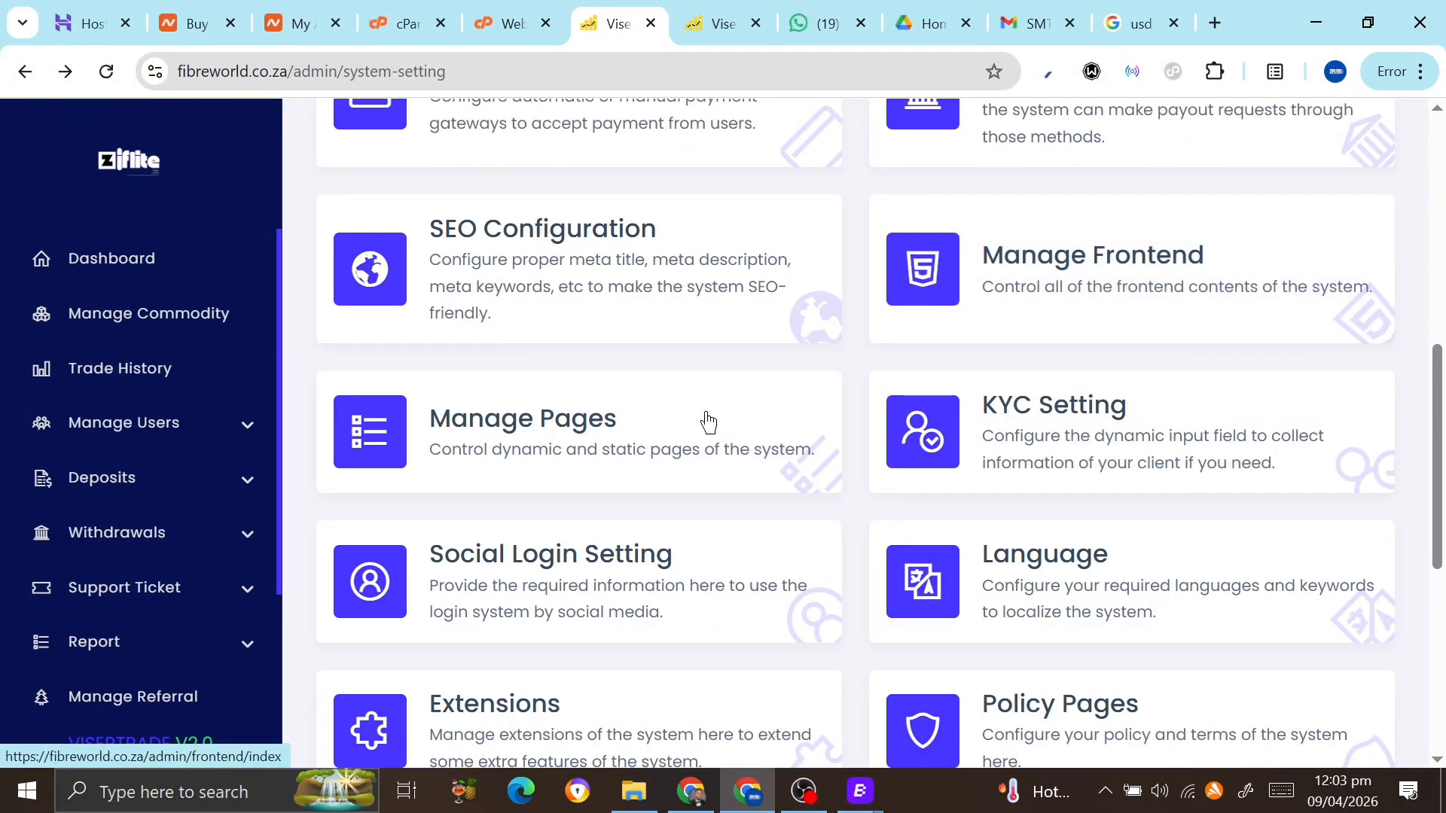
{"action": "left_click", "coordinate": [495, 429]}
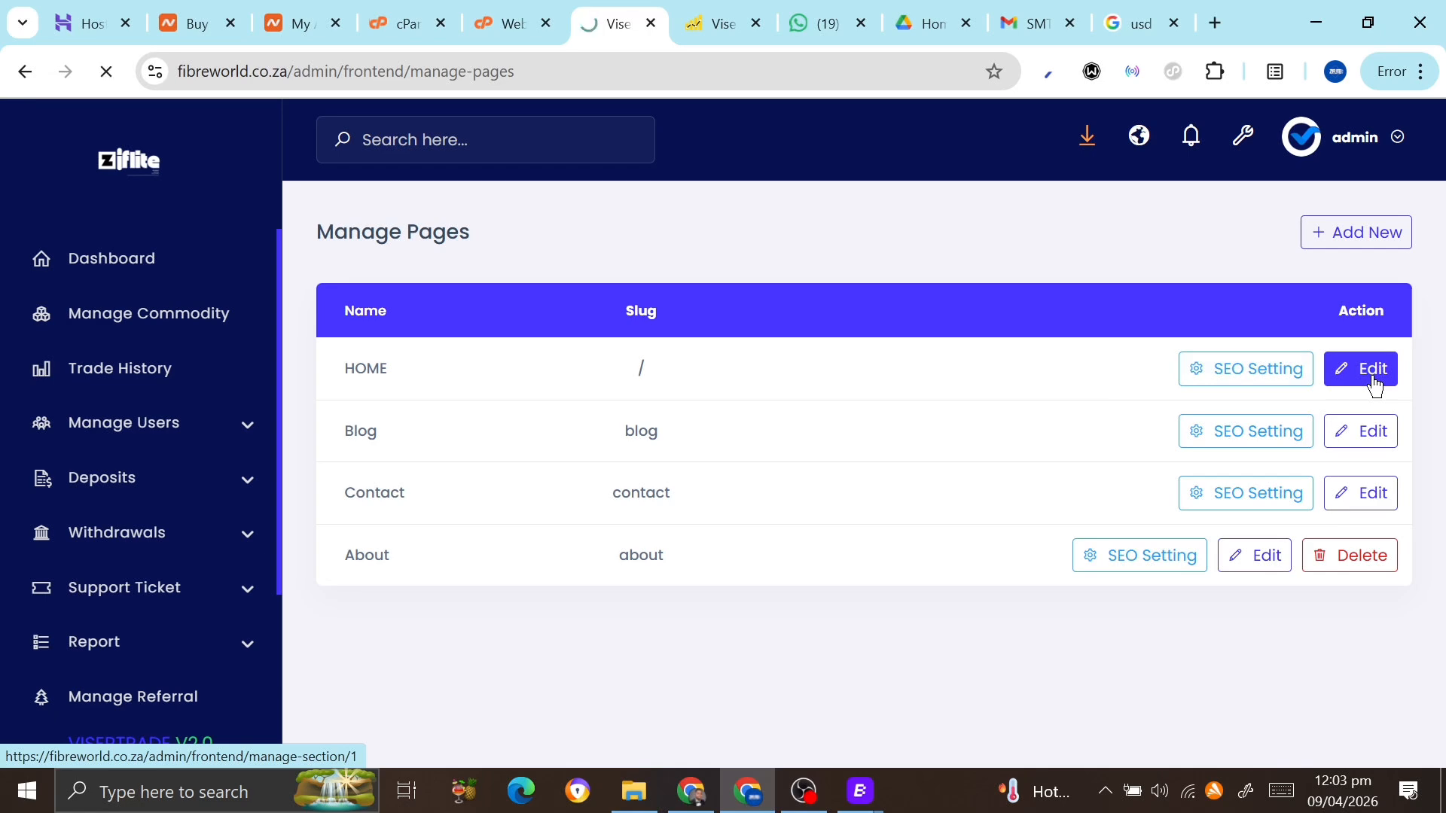
{"action": "scroll", "coordinate": [784, 508], "scroll_direction": "down", "scroll_amount": 3}
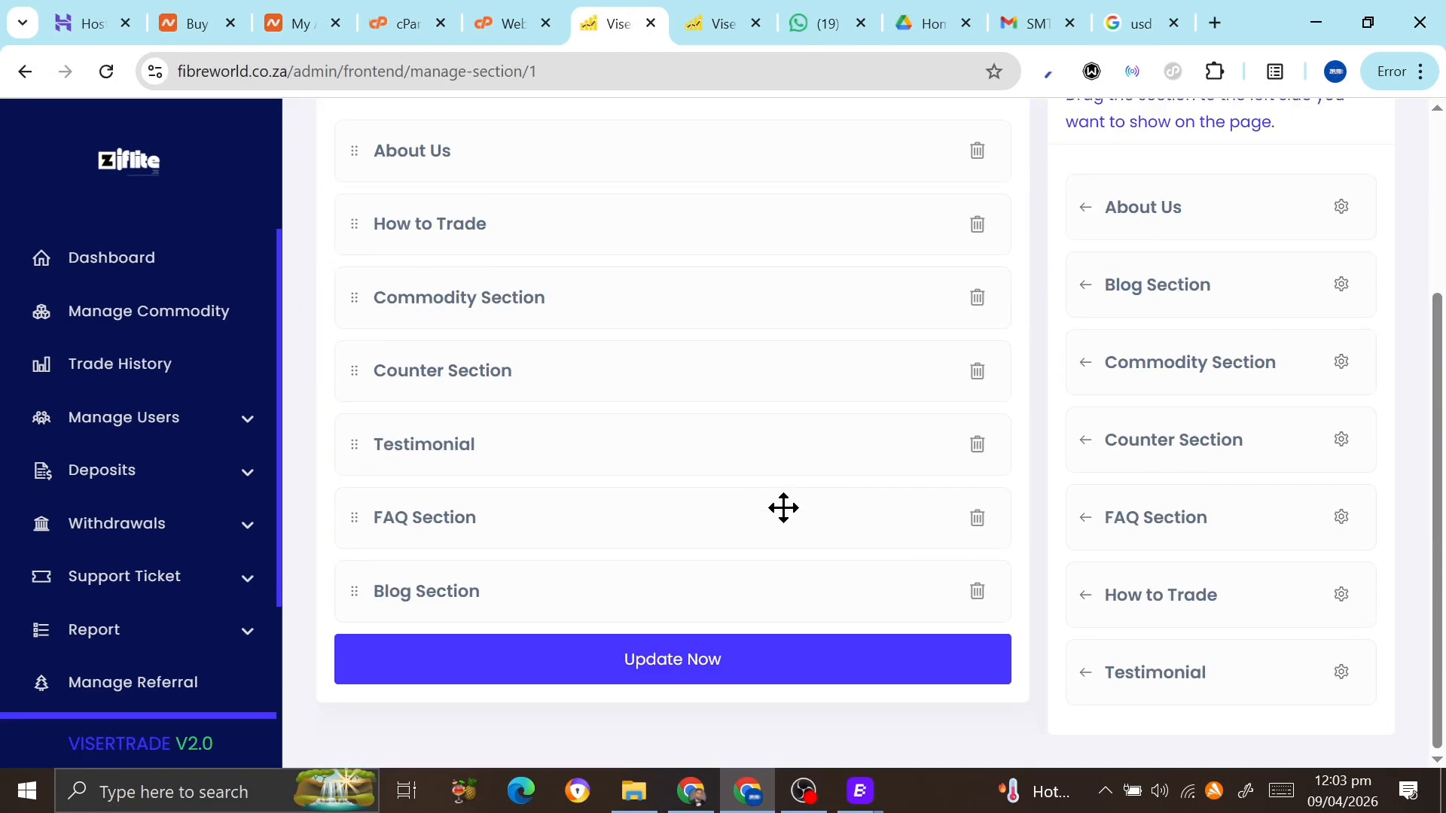
{"action": "left_click", "coordinate": [25, 72]}
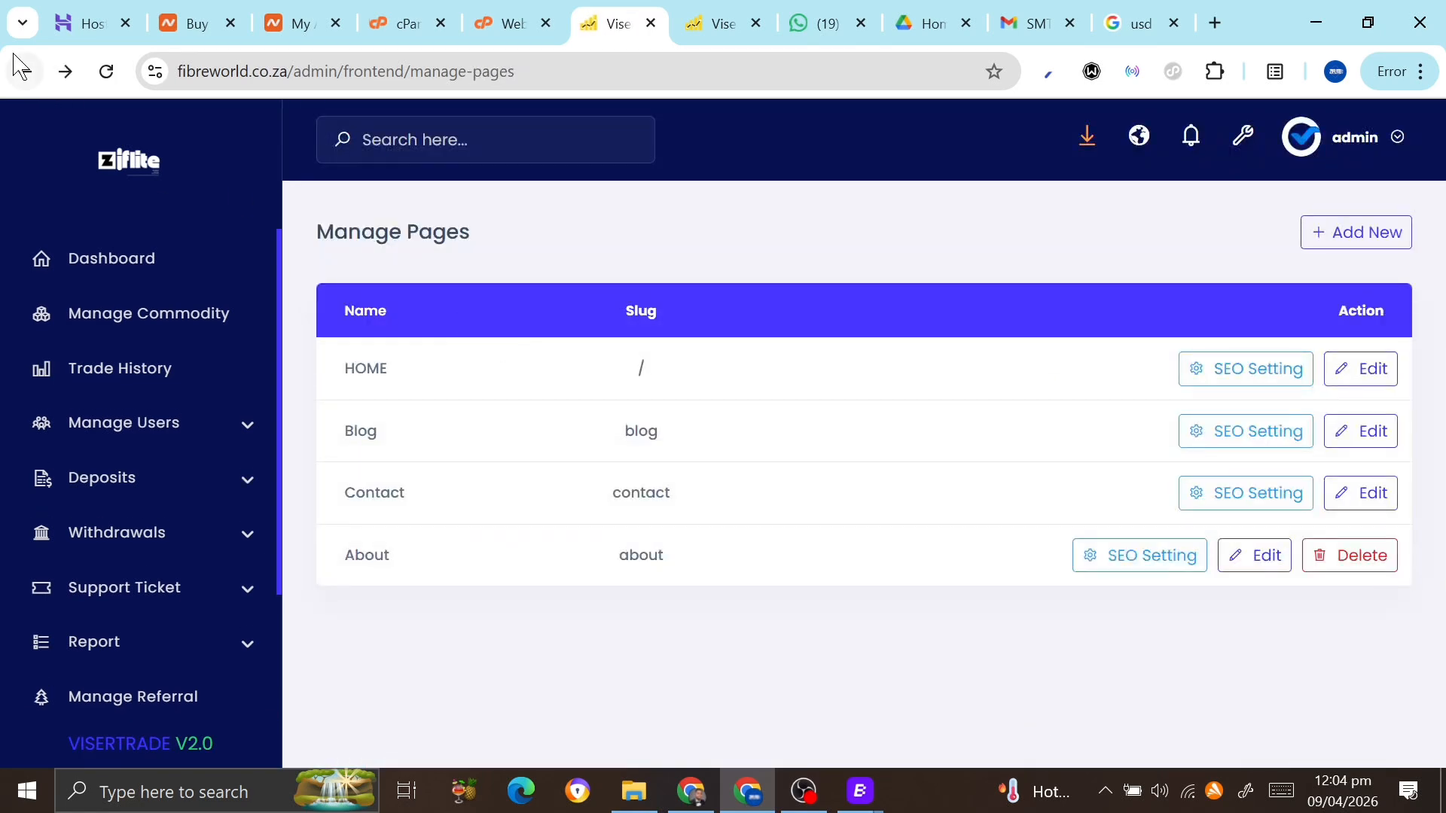
{"action": "left_click", "coordinate": [24, 71]}
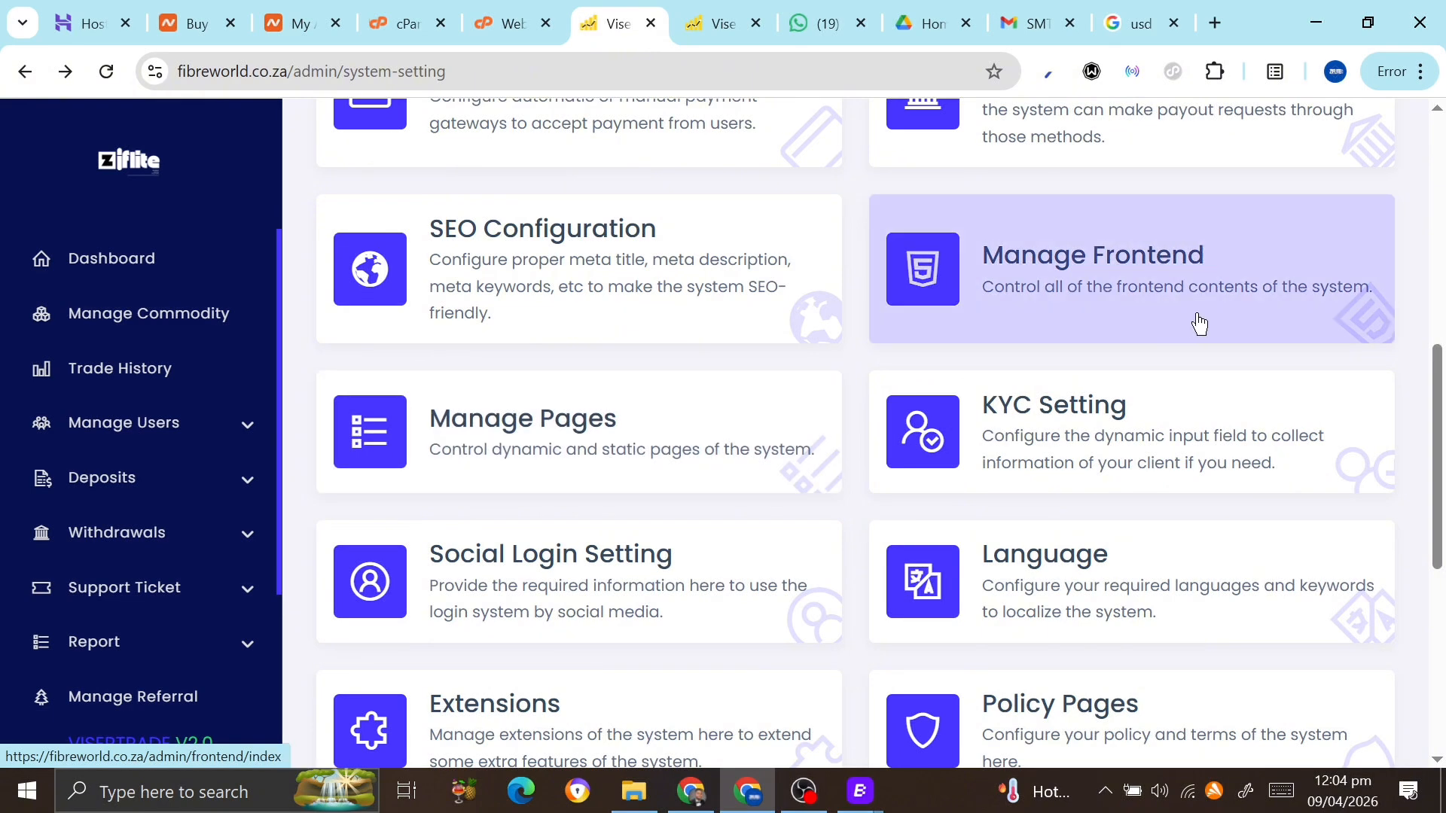
{"action": "left_click", "coordinate": [1200, 324]}
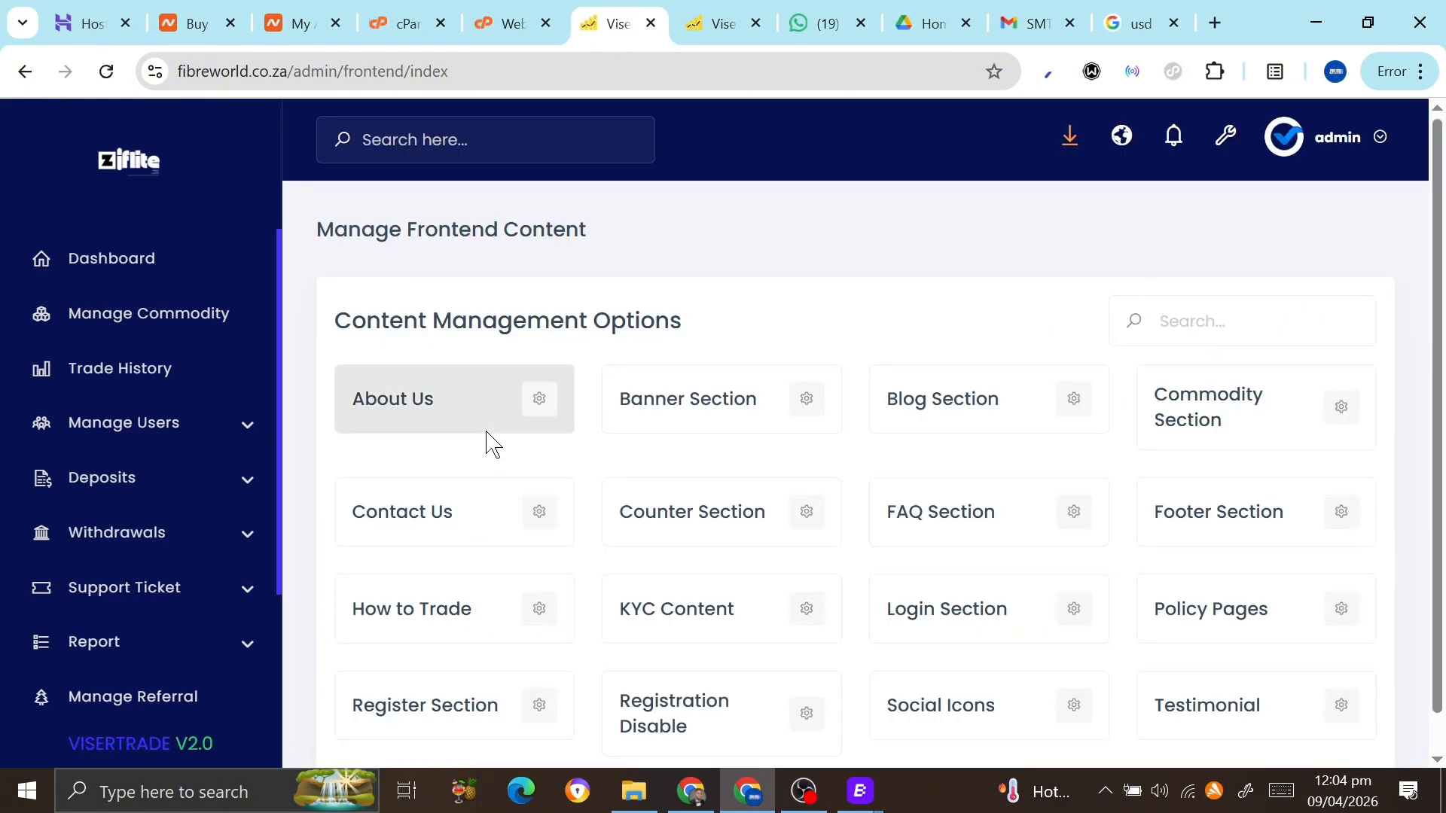
Open the About Us content editor and compare it with the public site's About page
{"action": "left_click", "coordinate": [539, 412]}
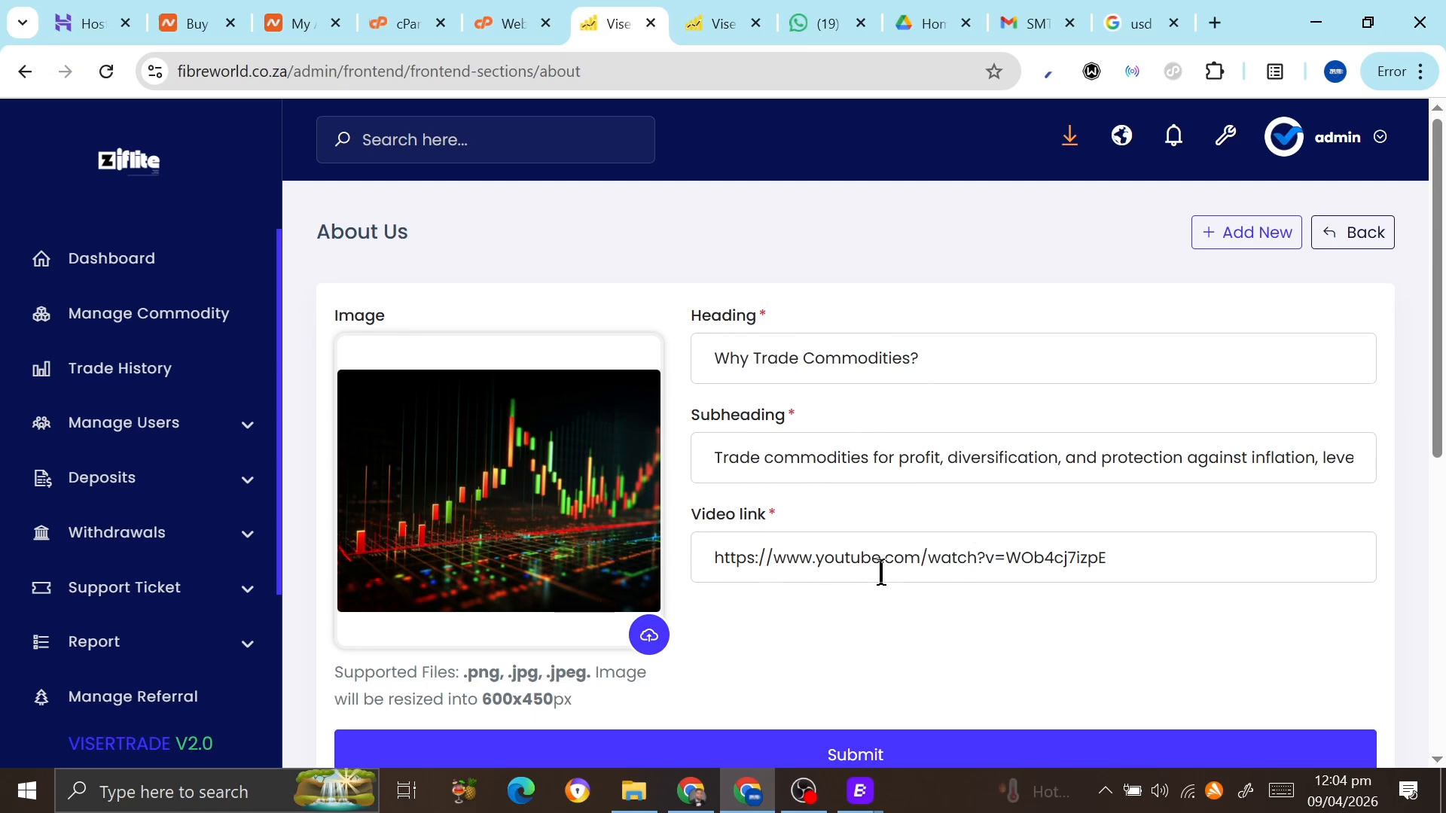
{"action": "left_click", "coordinate": [731, 17]}
{"action": "scroll", "coordinate": [588, 452], "scroll_direction": "down", "scroll_amount": 5}
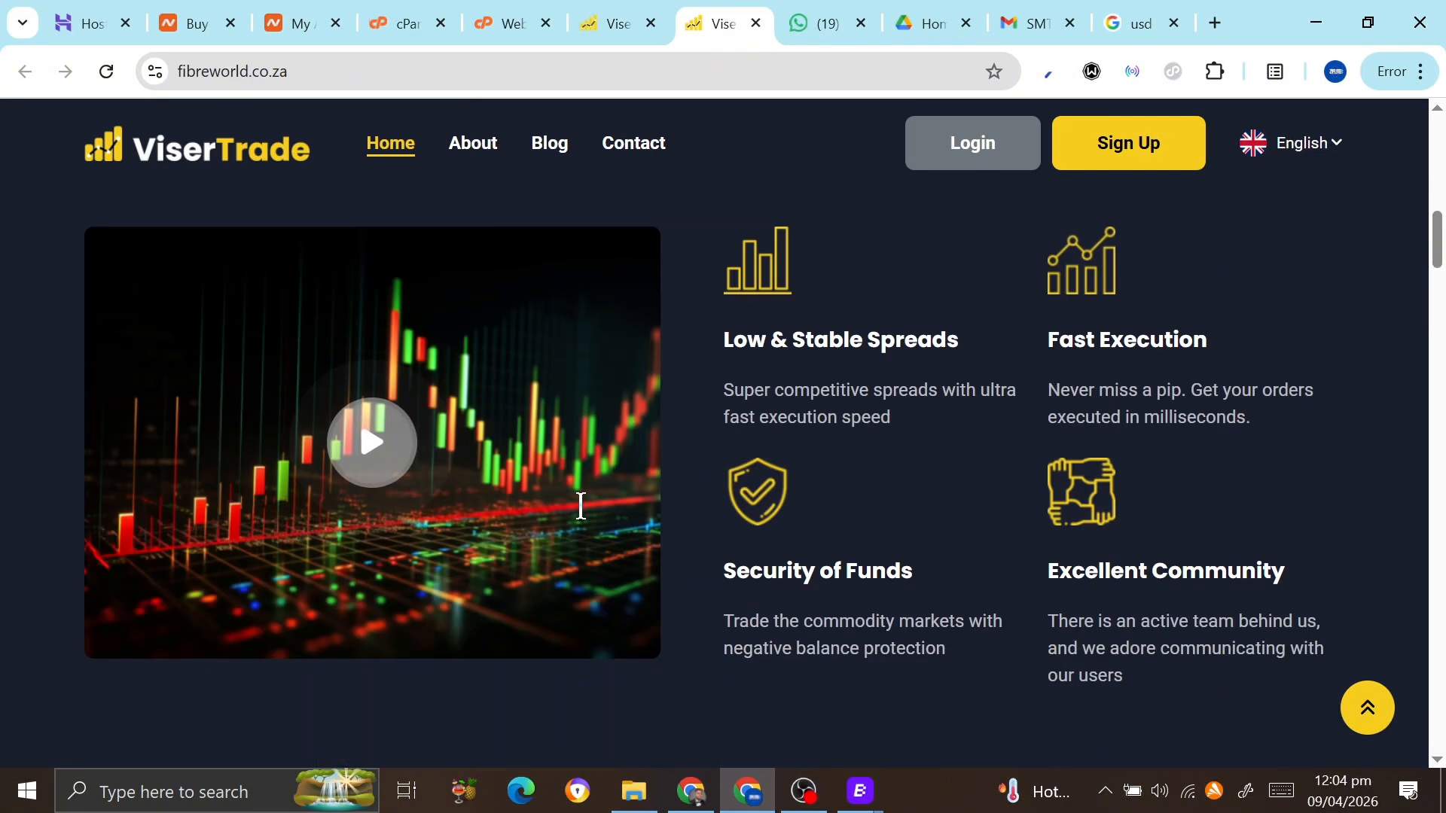
{"action": "scroll", "coordinate": [640, 490], "scroll_direction": "up", "scroll_amount": 12}
{"action": "left_click", "coordinate": [478, 151]}
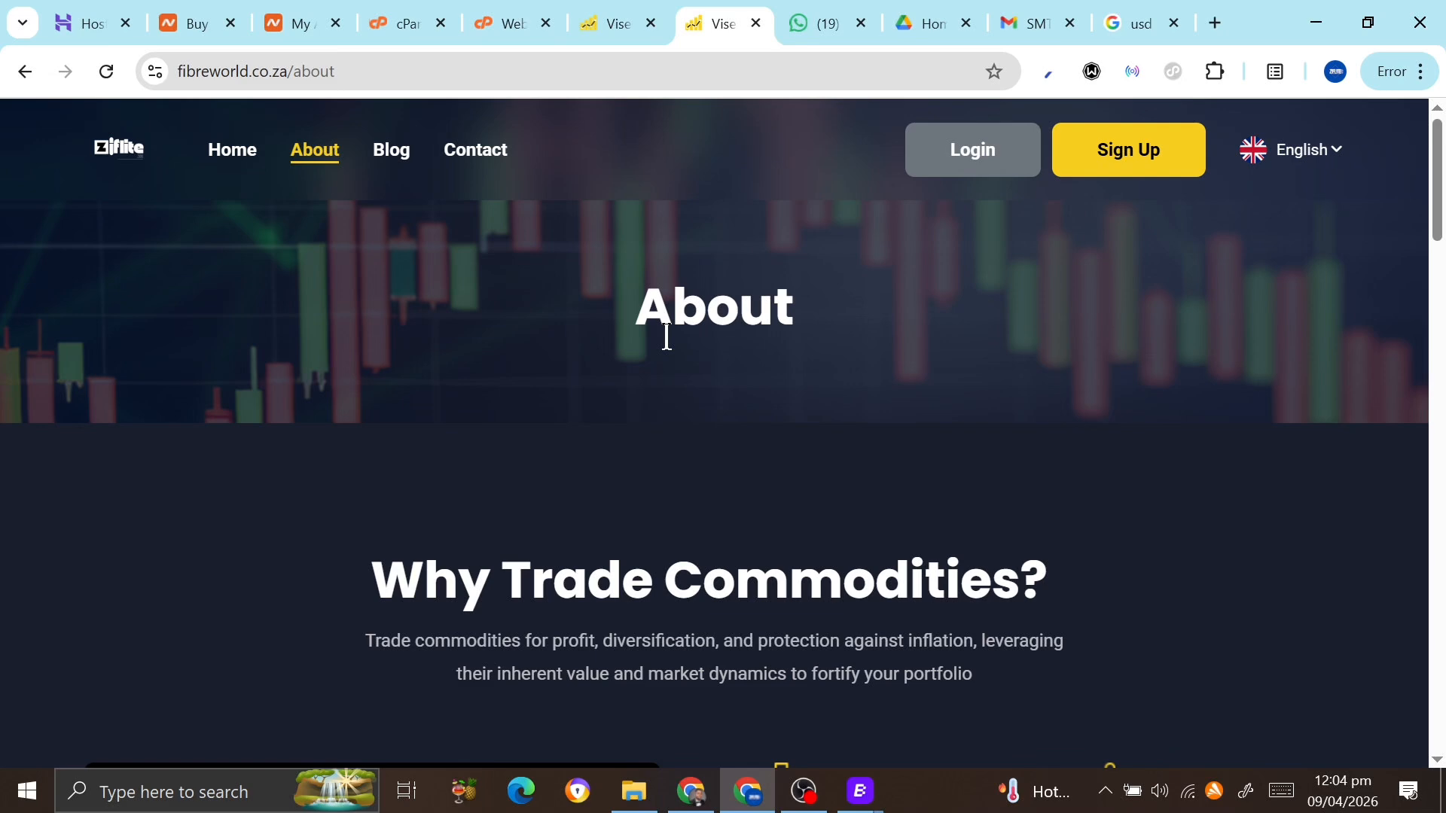
{"action": "scroll", "coordinate": [664, 346], "scroll_direction": "down", "scroll_amount": 5}
{"action": "scroll", "coordinate": [661, 451], "scroll_direction": "up", "scroll_amount": 5}
{"action": "scroll", "coordinate": [693, 572], "scroll_direction": "down", "scroll_amount": 1}
{"action": "scroll", "coordinate": [722, 566], "scroll_direction": "down", "scroll_amount": 5}
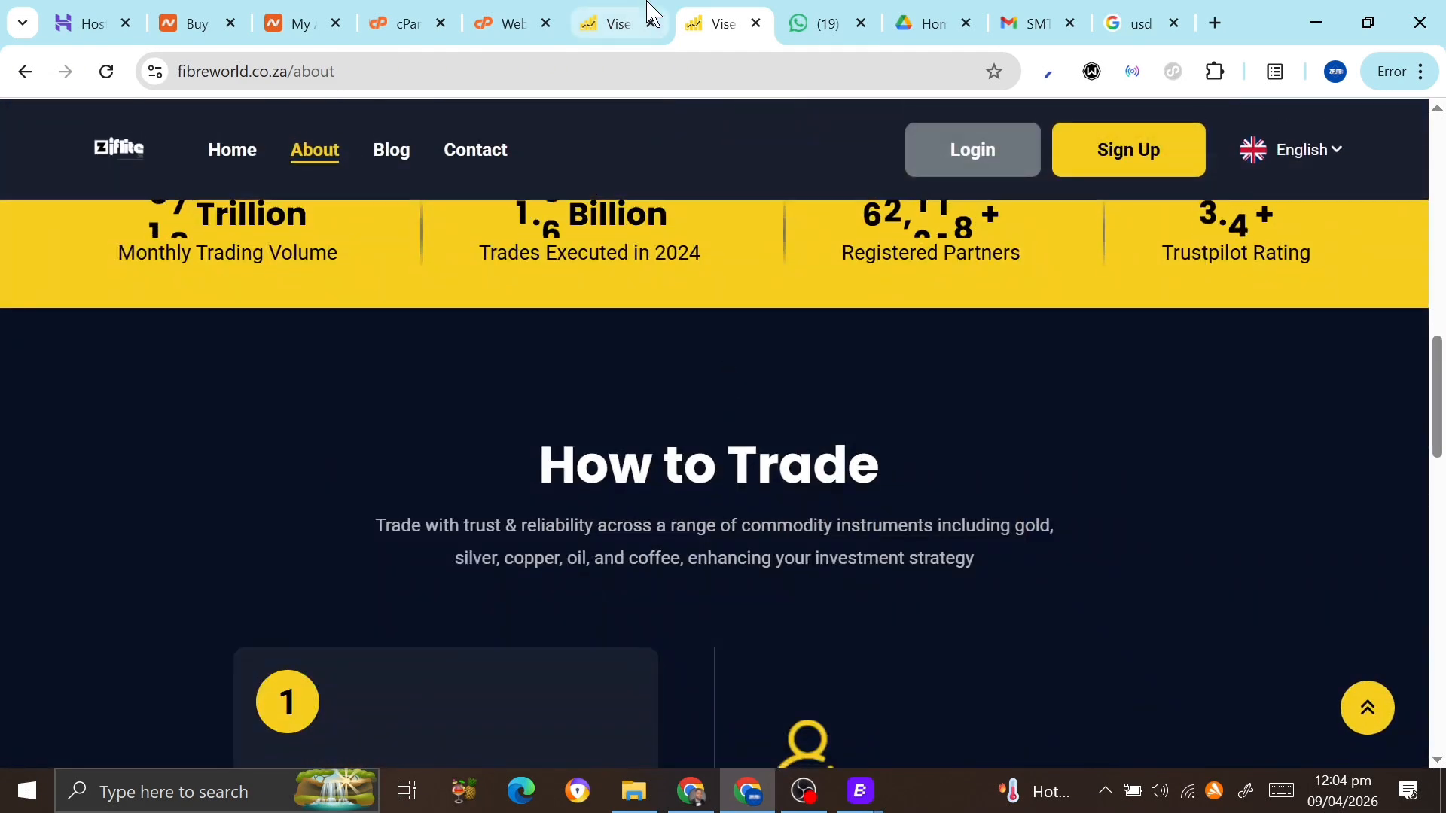
Return from the About Us editor to the frontend content sections list
{"action": "left_click", "coordinate": [632, 21]}
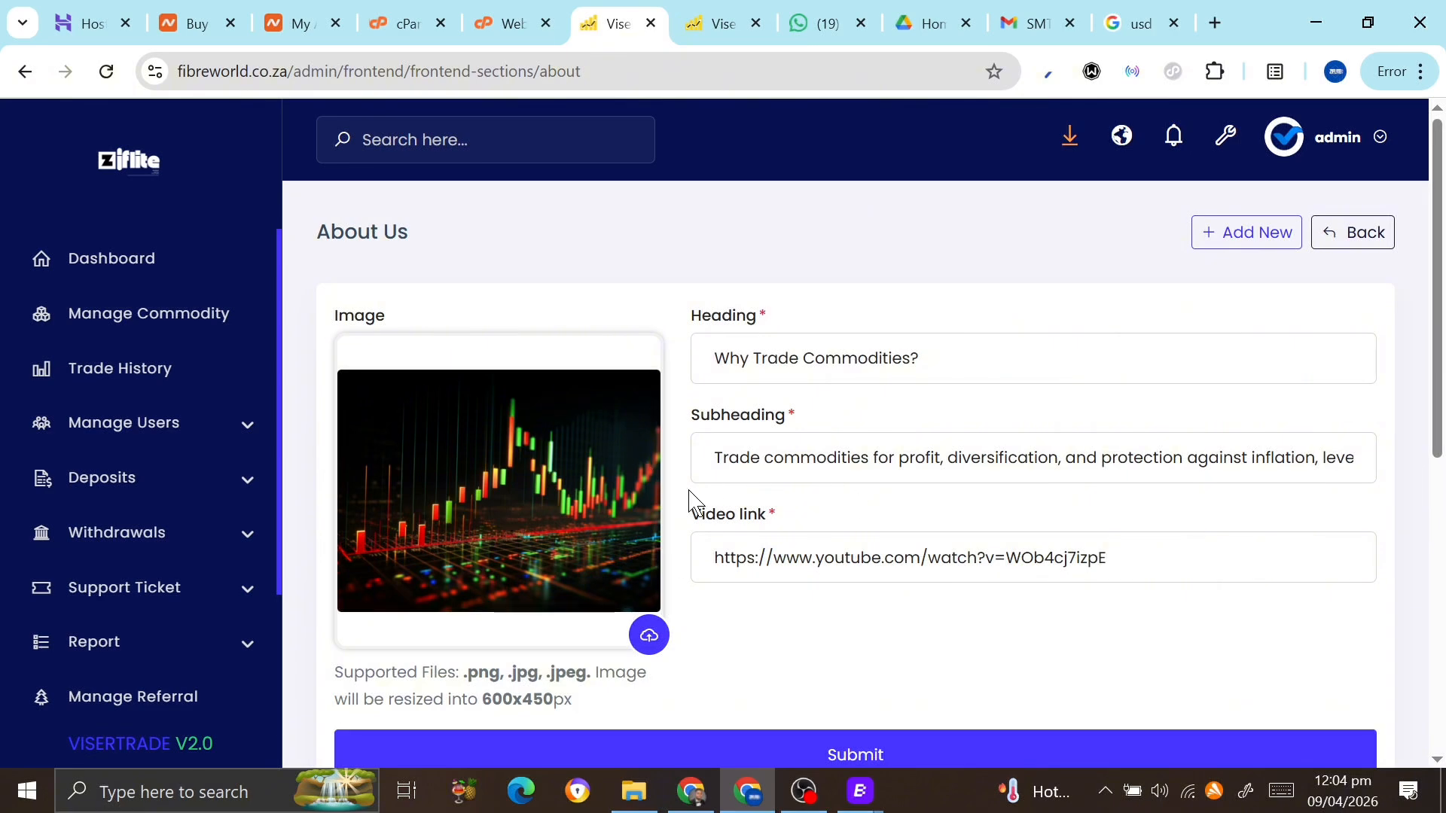
{"action": "left_click", "coordinate": [25, 71]}
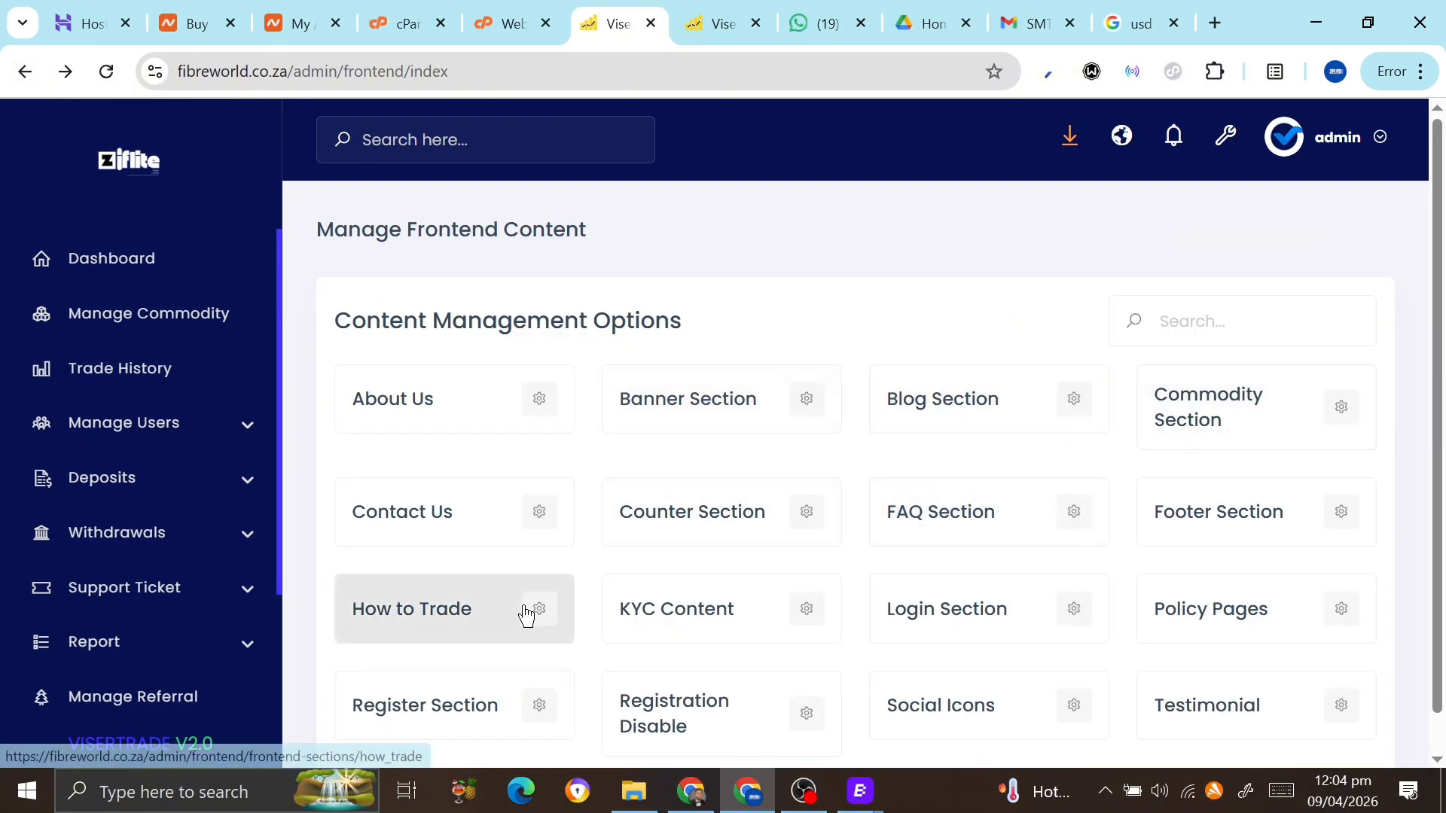
{"action": "scroll", "coordinate": [635, 645], "scroll_direction": "down", "scroll_amount": 1}
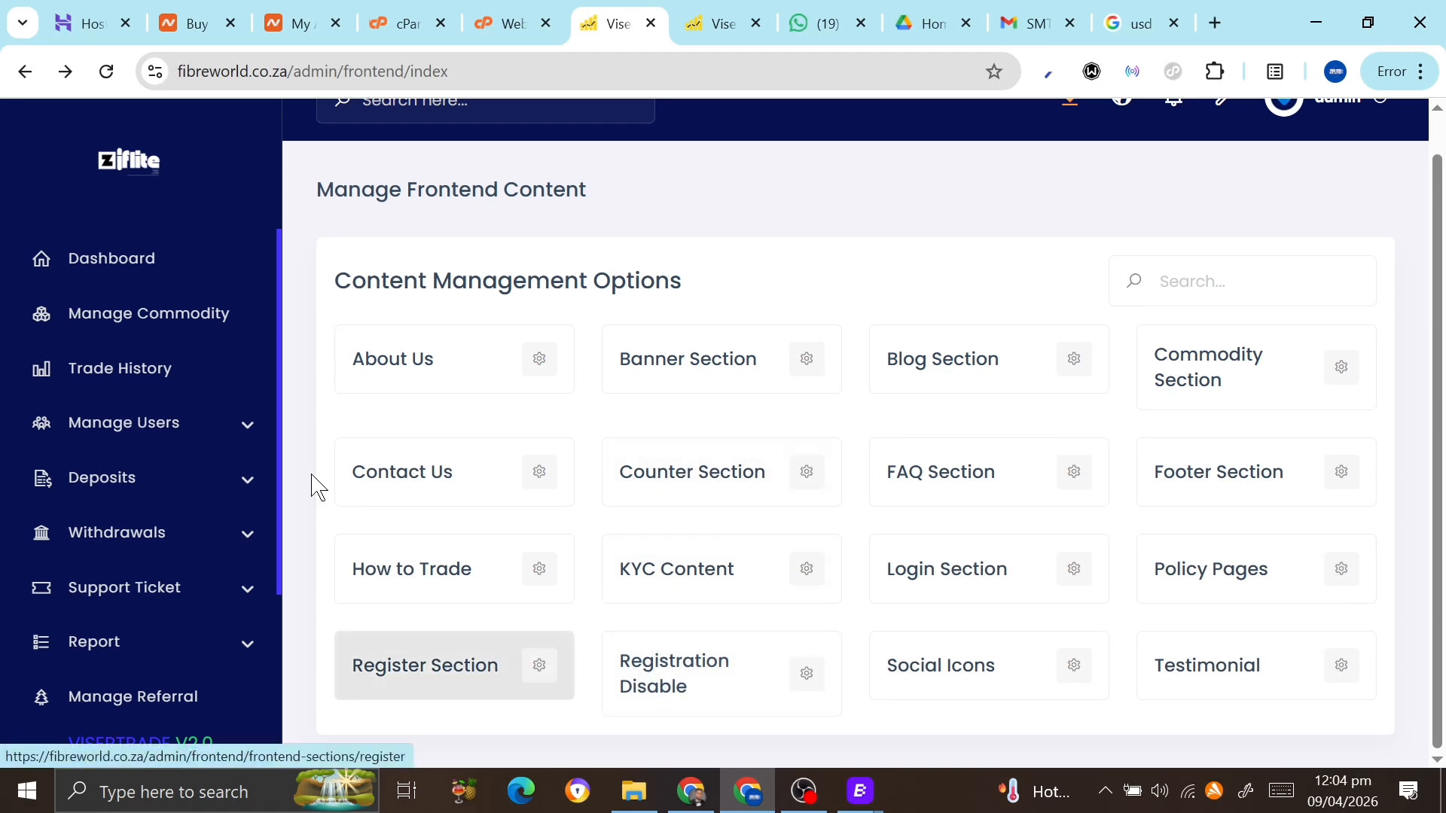
{"action": "scroll", "coordinate": [213, 520], "scroll_direction": "down", "scroll_amount": 2}
{"action": "left_click", "coordinate": [135, 603]}
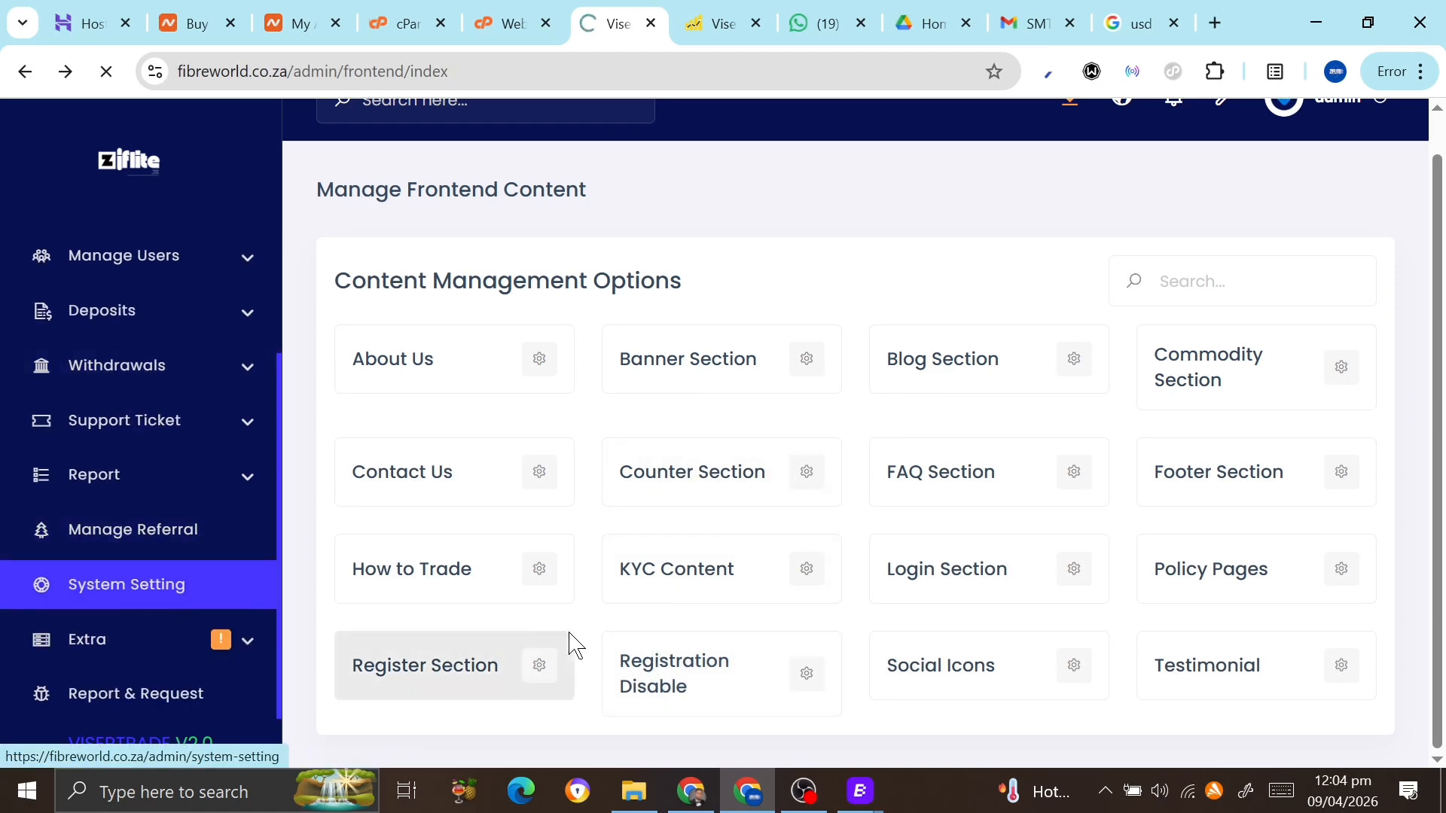
Review the Extensions list and Tawk.to's app key settings without changes, then view the empty commodity list
{"action": "scroll", "coordinate": [576, 645], "scroll_direction": "down", "scroll_amount": 10}
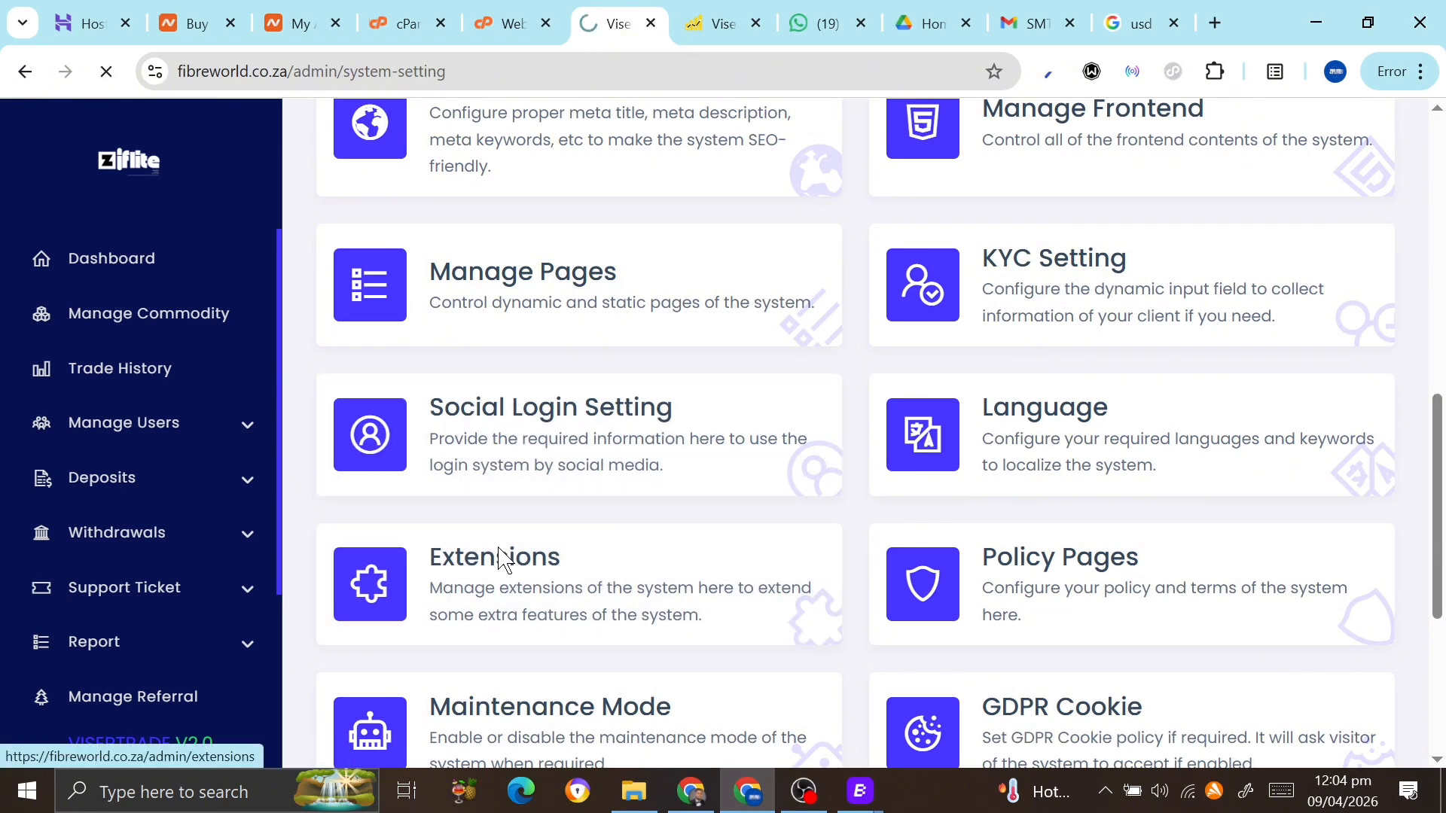
{"action": "scroll", "coordinate": [571, 587], "scroll_direction": "down", "scroll_amount": 1}
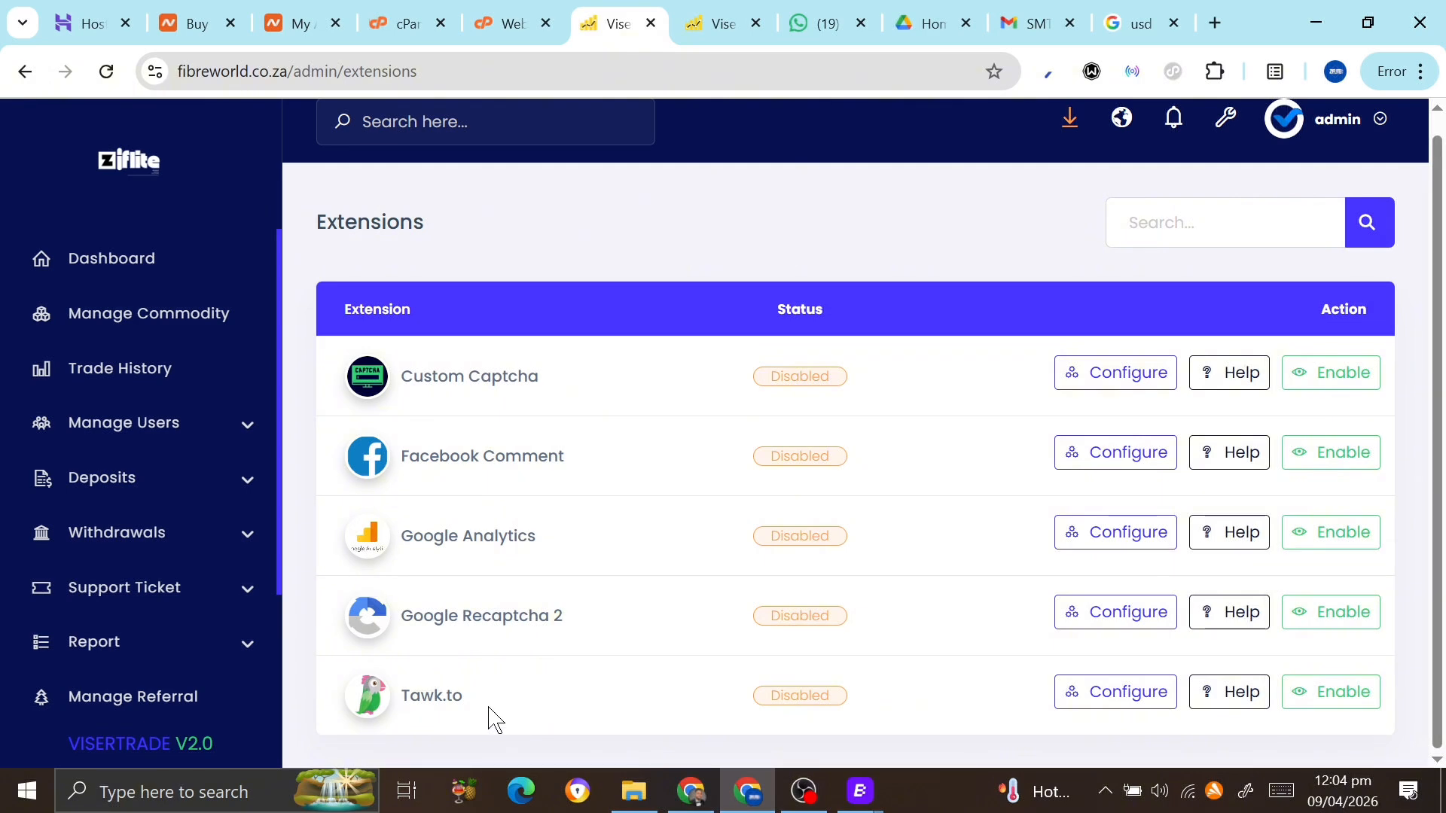
{"action": "left_click", "coordinate": [1127, 704]}
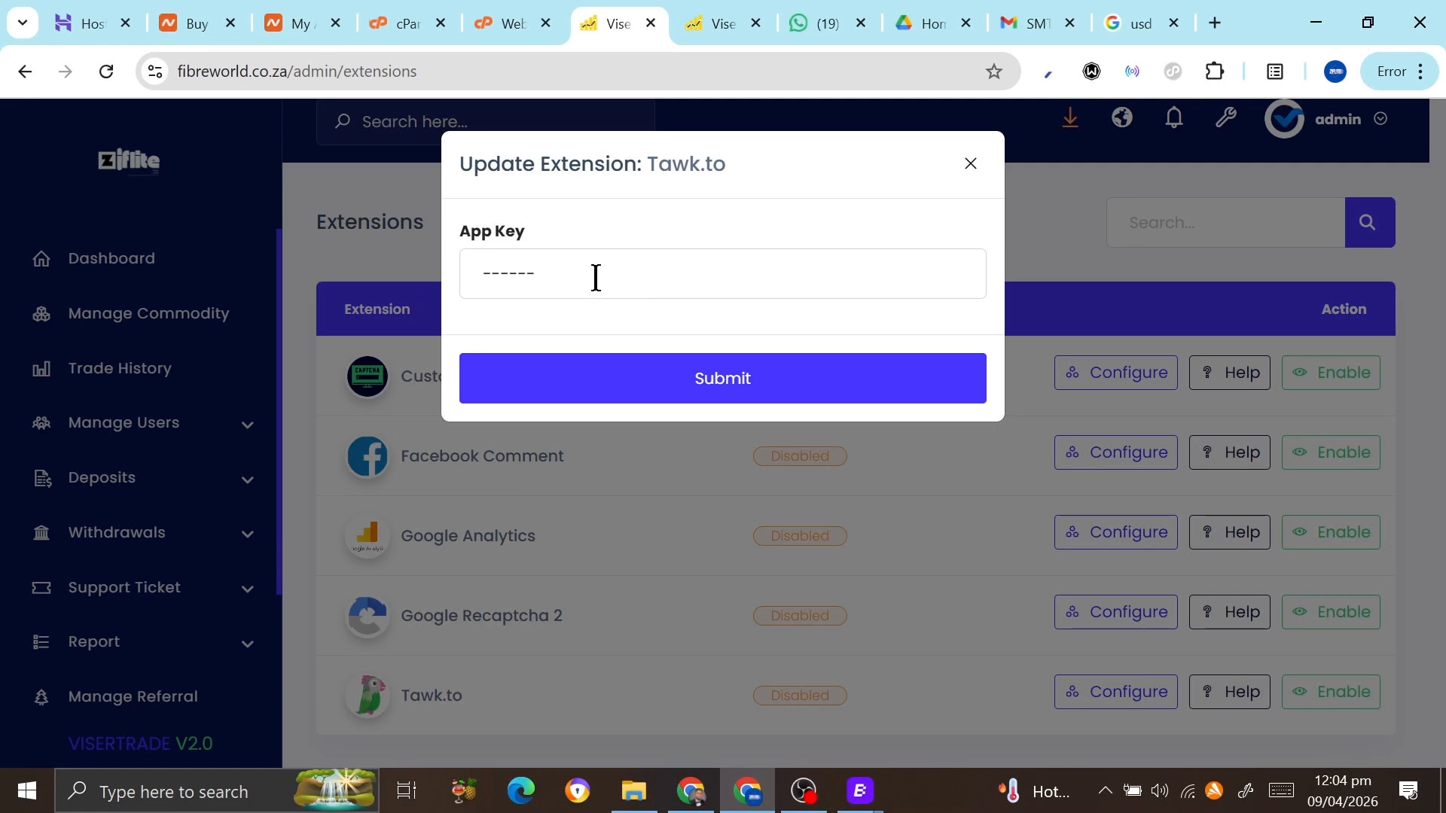
{"action": "left_click", "coordinate": [966, 167]}
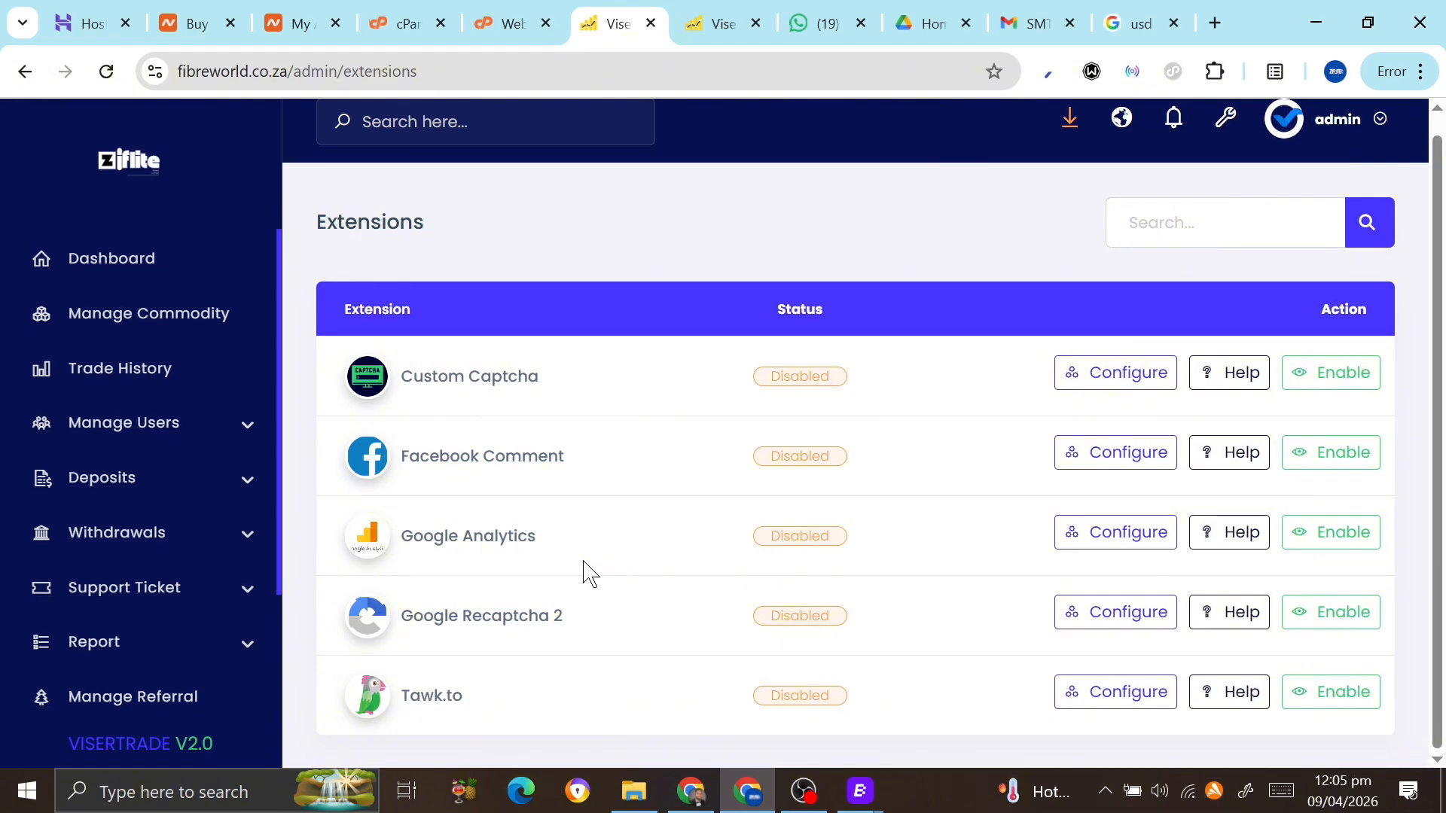
{"action": "scroll", "coordinate": [136, 355], "scroll_direction": "down", "scroll_amount": 2}
{"action": "scroll", "coordinate": [142, 477], "scroll_direction": "up", "scroll_amount": 2}
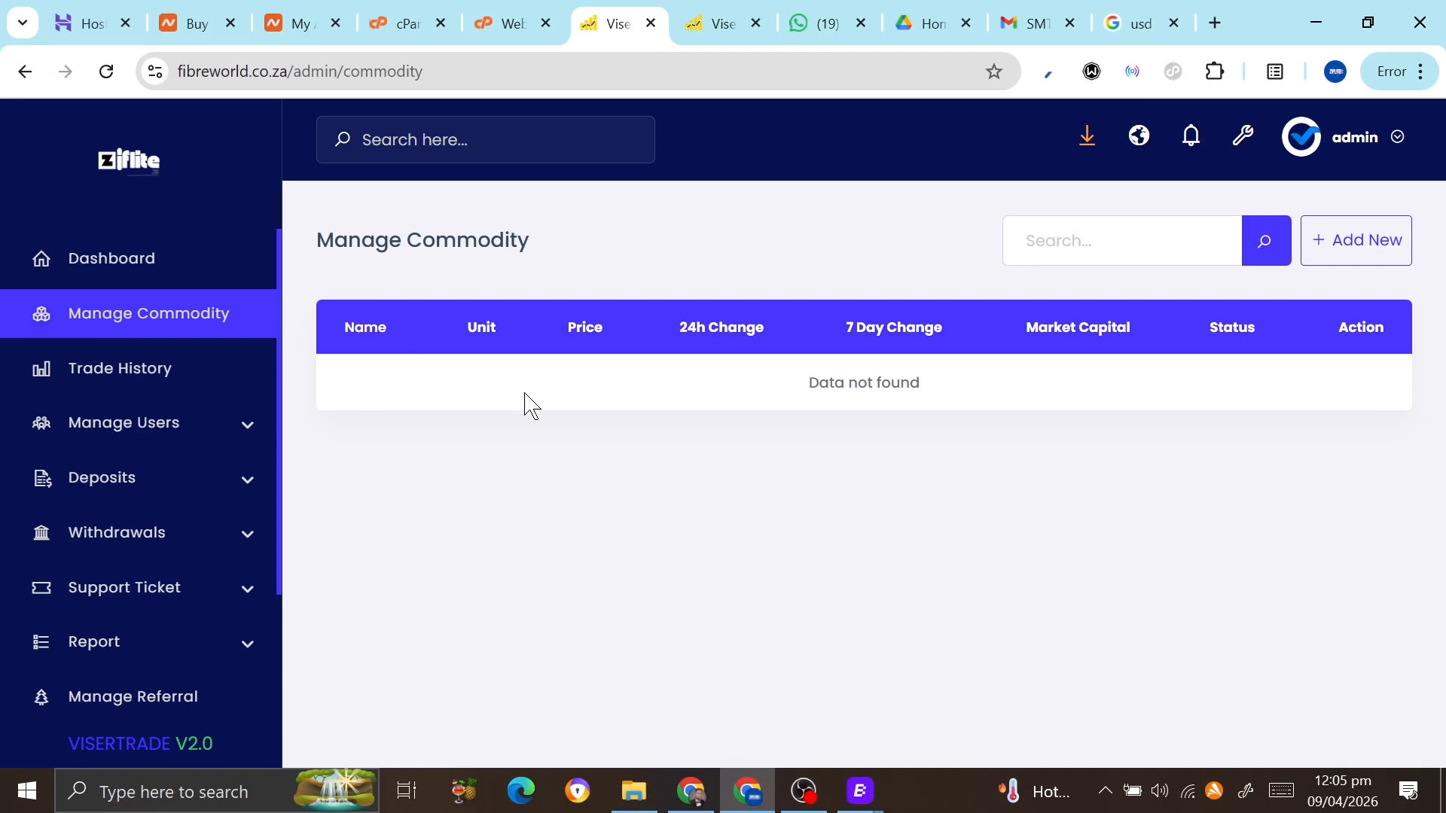
Check the new commodity form and empty trade history, then select the site's base address on the About tab
{"action": "left_click", "coordinate": [1404, 247]}
{"action": "scroll", "coordinate": [926, 527], "scroll_direction": "down", "scroll_amount": 1}
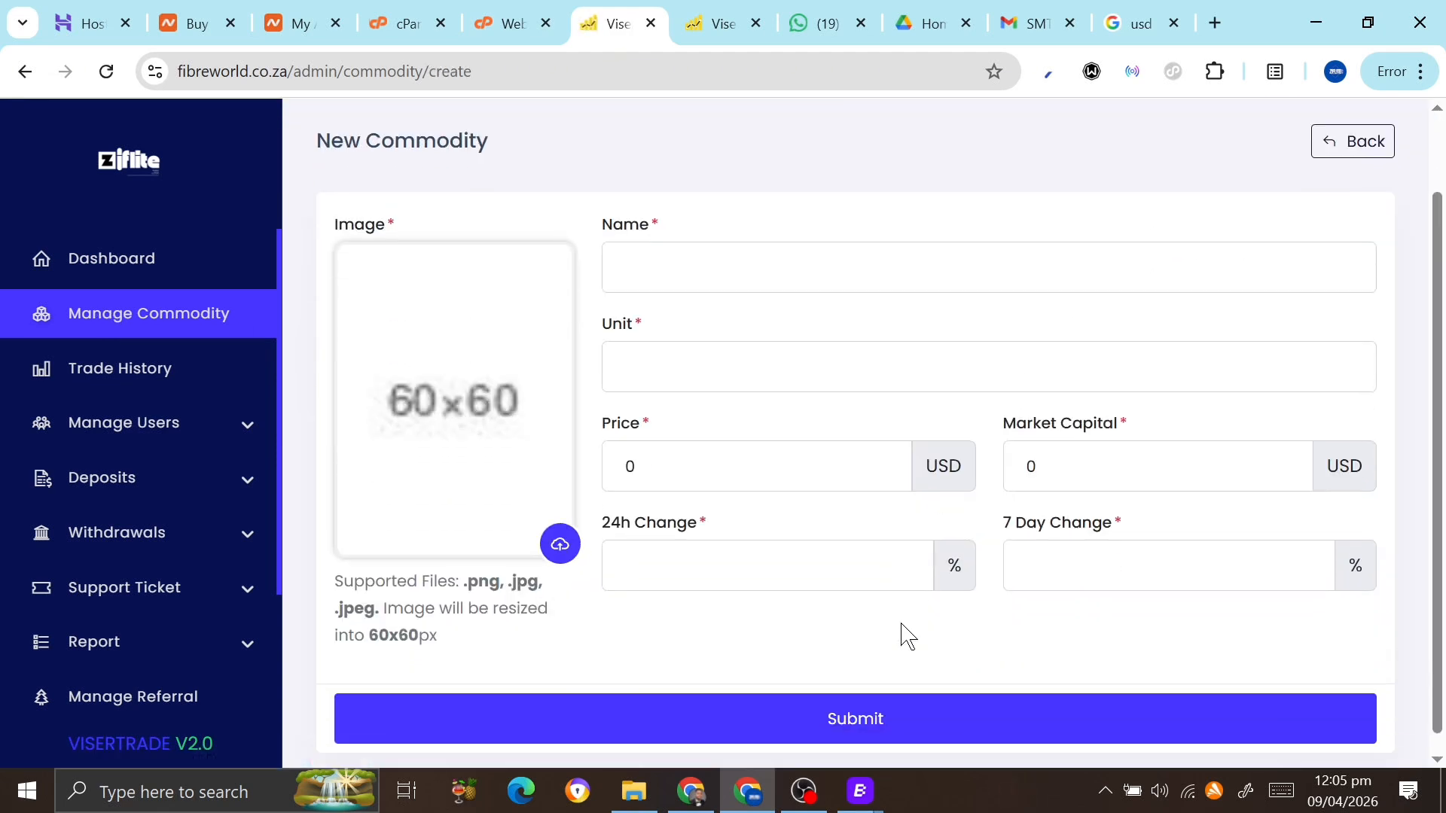
{"action": "left_click", "coordinate": [120, 373]}
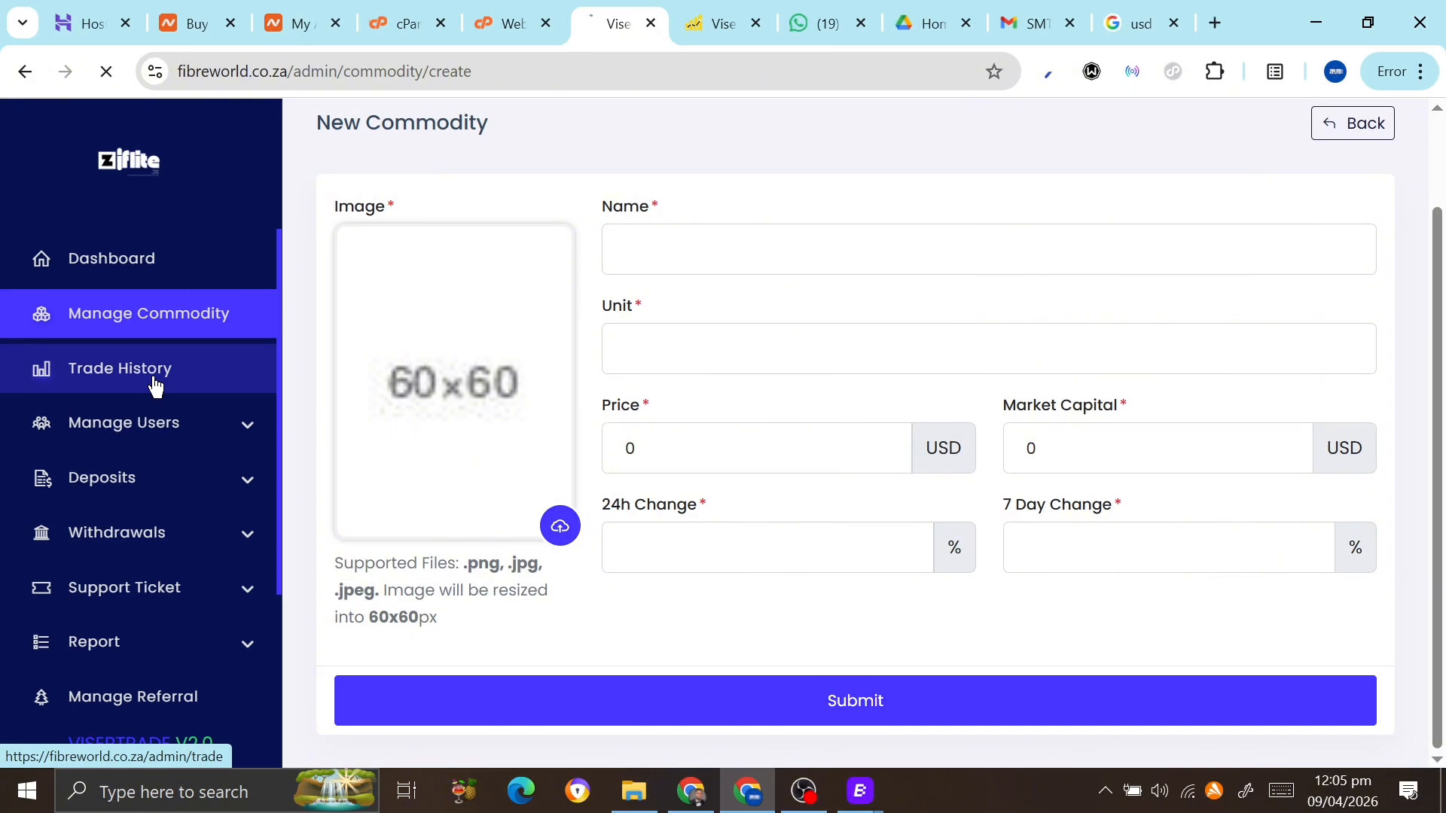
{"action": "left_click", "coordinate": [150, 424]}
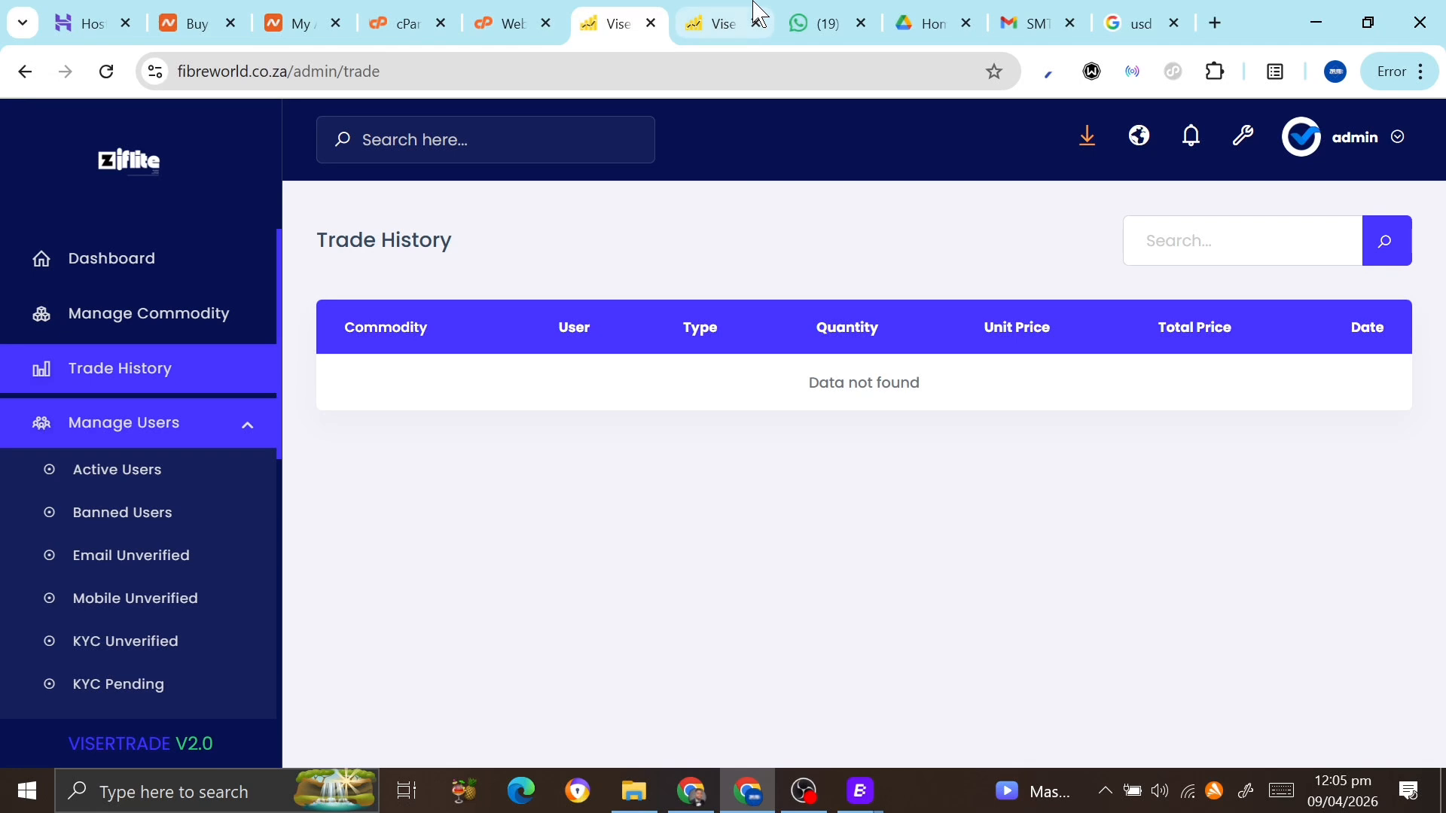
{"action": "left_click", "coordinate": [716, 24]}
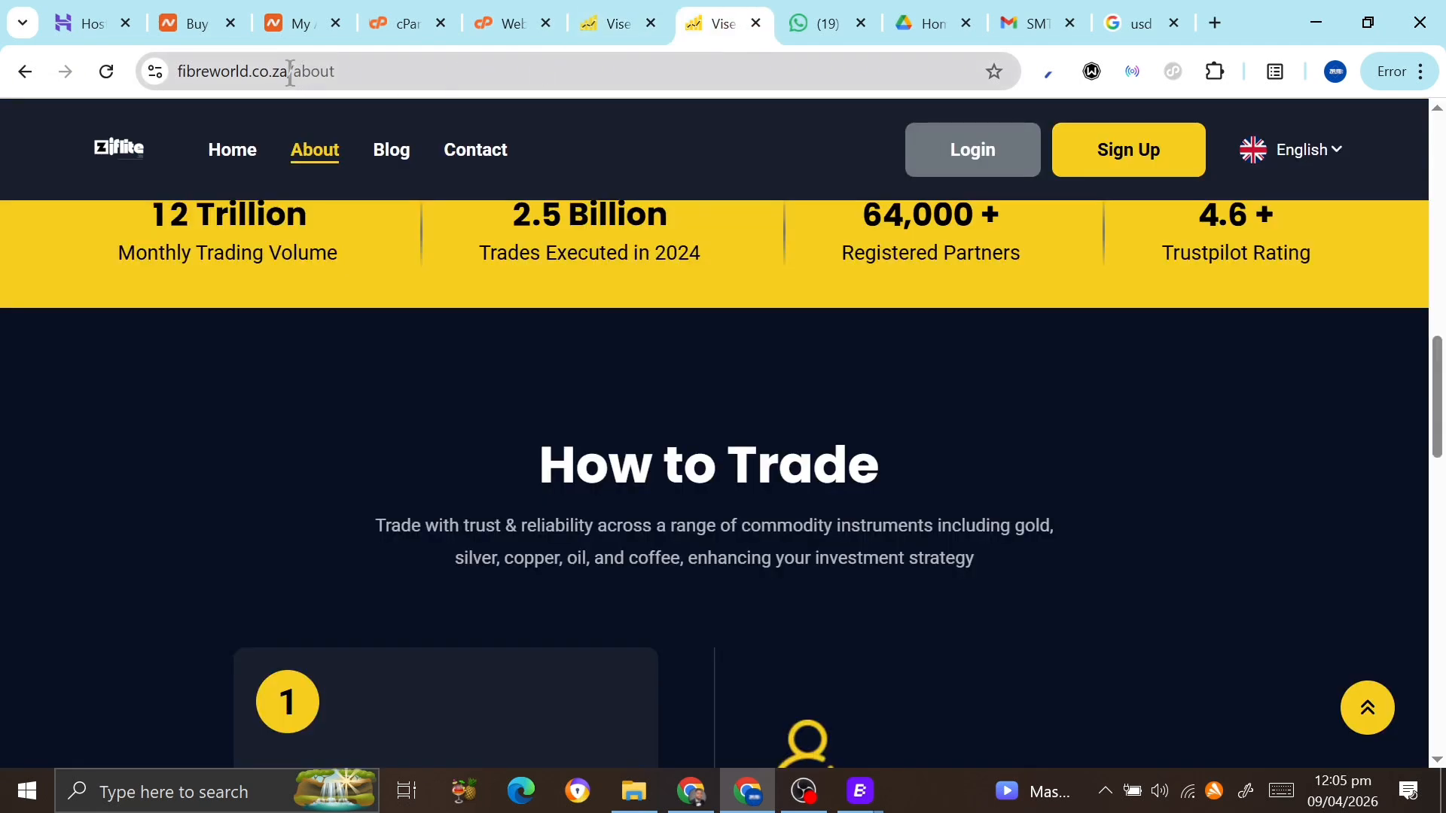
{"action": "left_click_drag", "start_coordinate": [290, 75], "coordinate": [177, 73]}
{"action": "key", "text": "ctrl+c"}
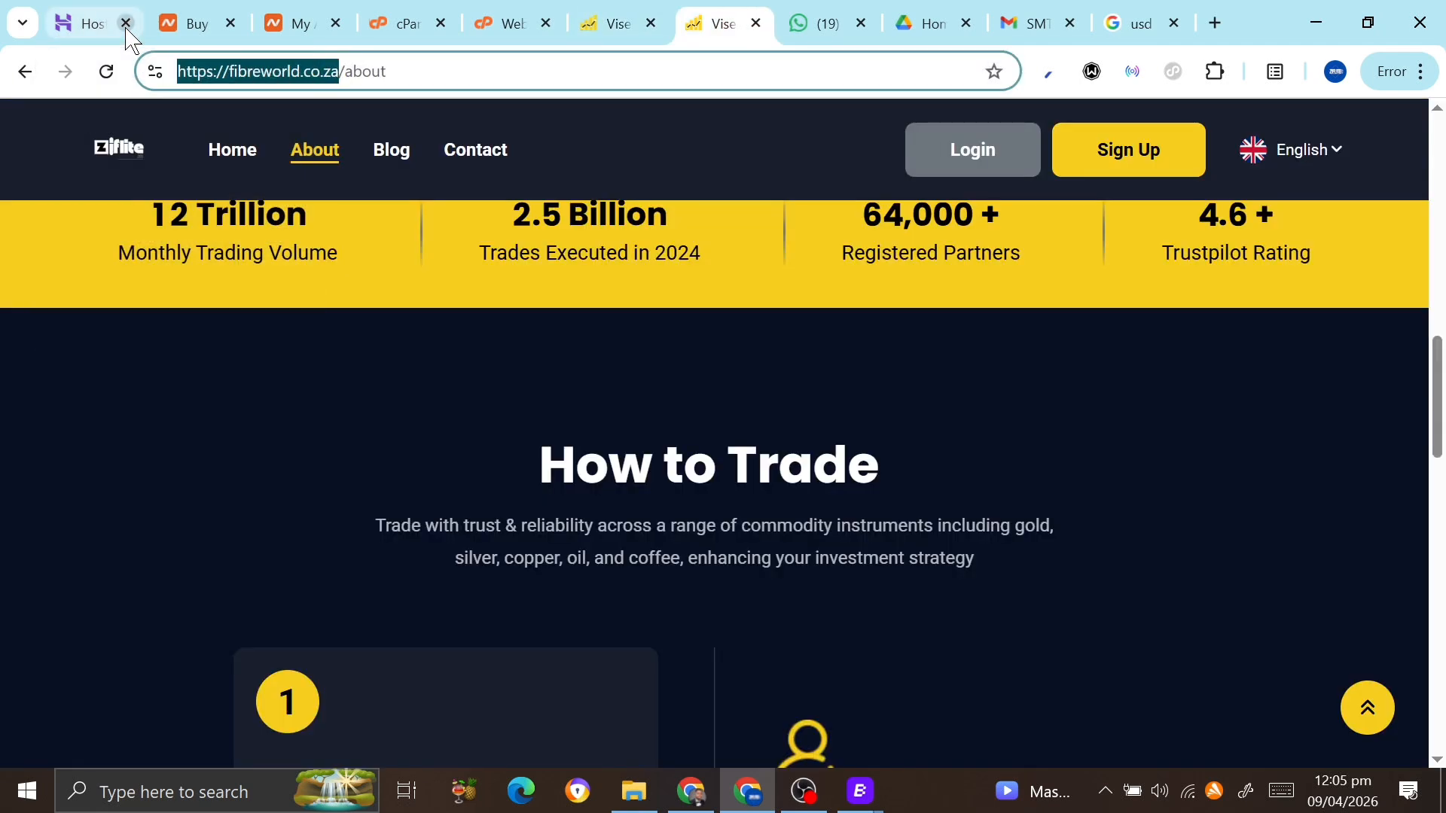
Load the fibreworld home page in a new tab of the other window and close the old tab
{"action": "left_click", "coordinate": [694, 791]}
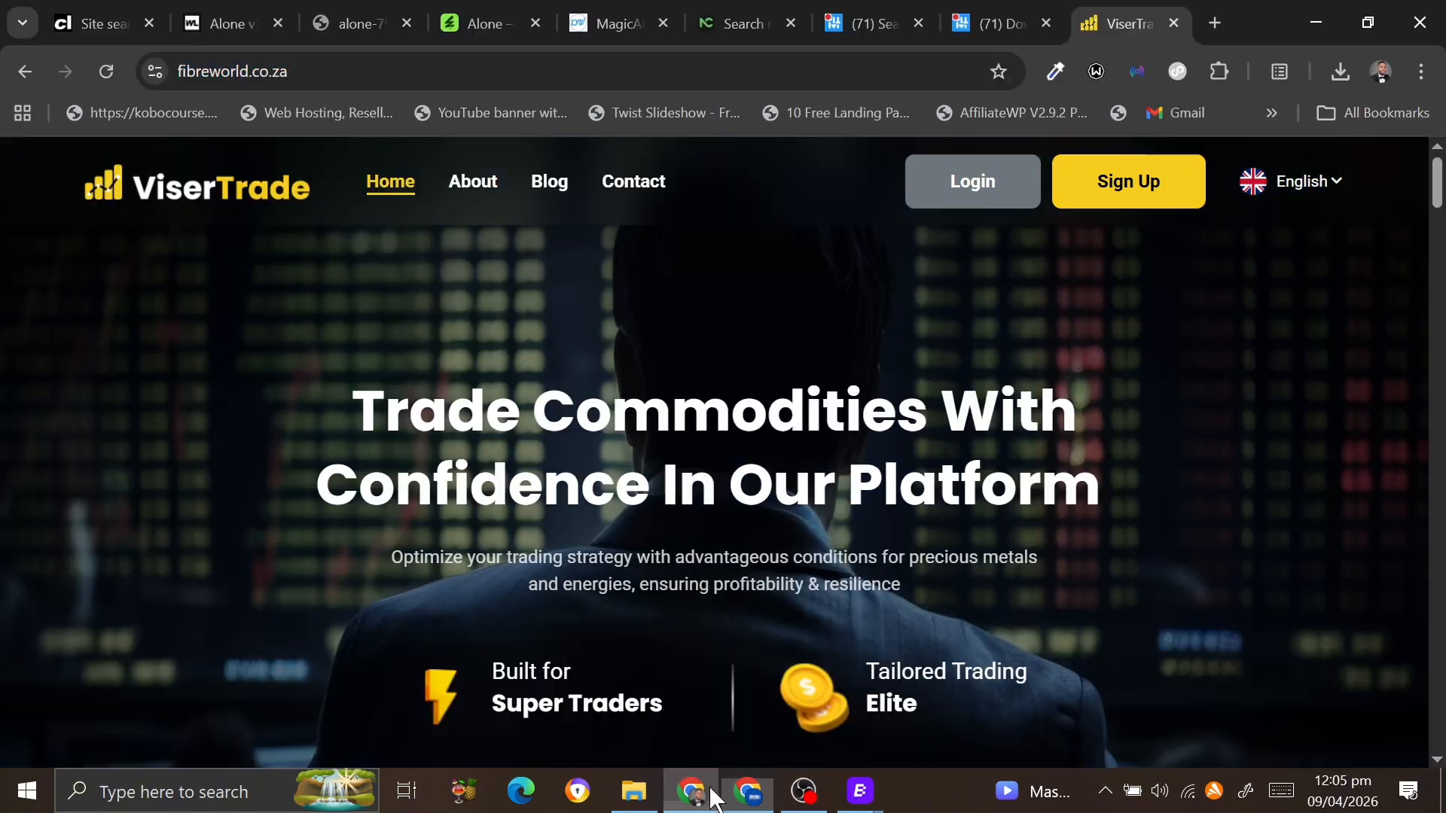
{"action": "left_click", "coordinate": [1214, 23]}
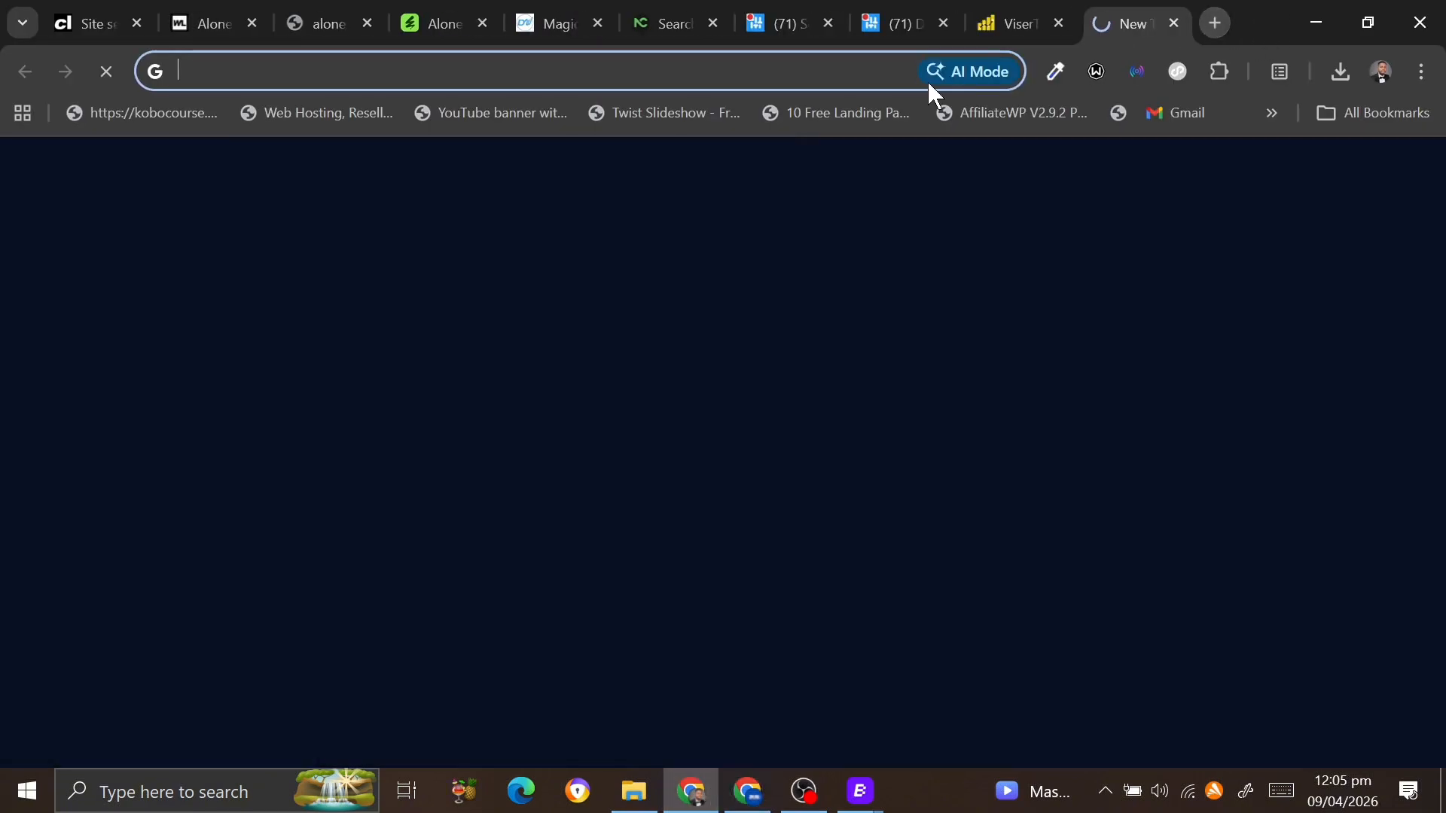
{"action": "key", "text": "ctrl+v"}
{"action": "key", "text": "Return"}
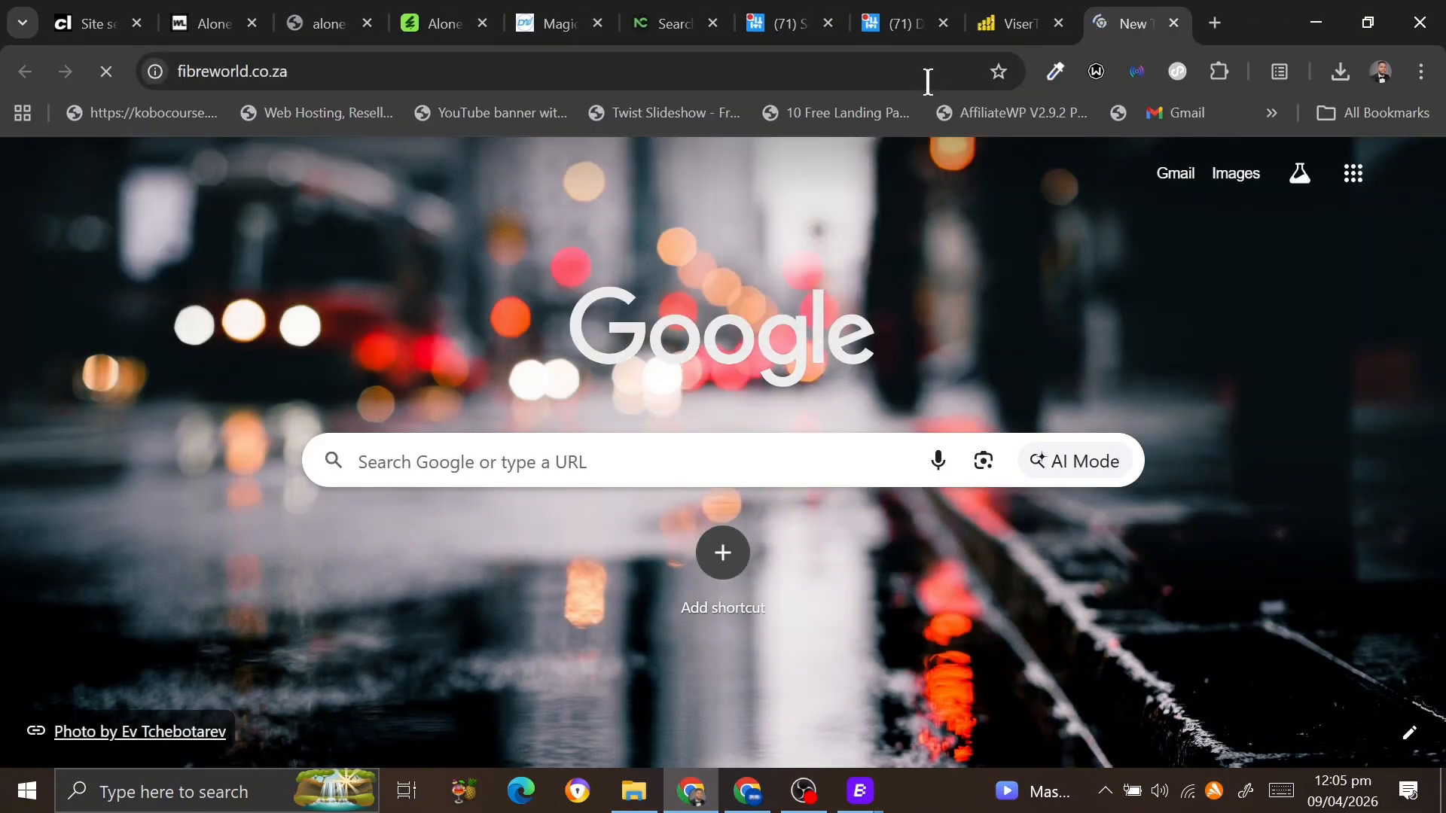
{"action": "left_click", "coordinate": [1057, 25]}
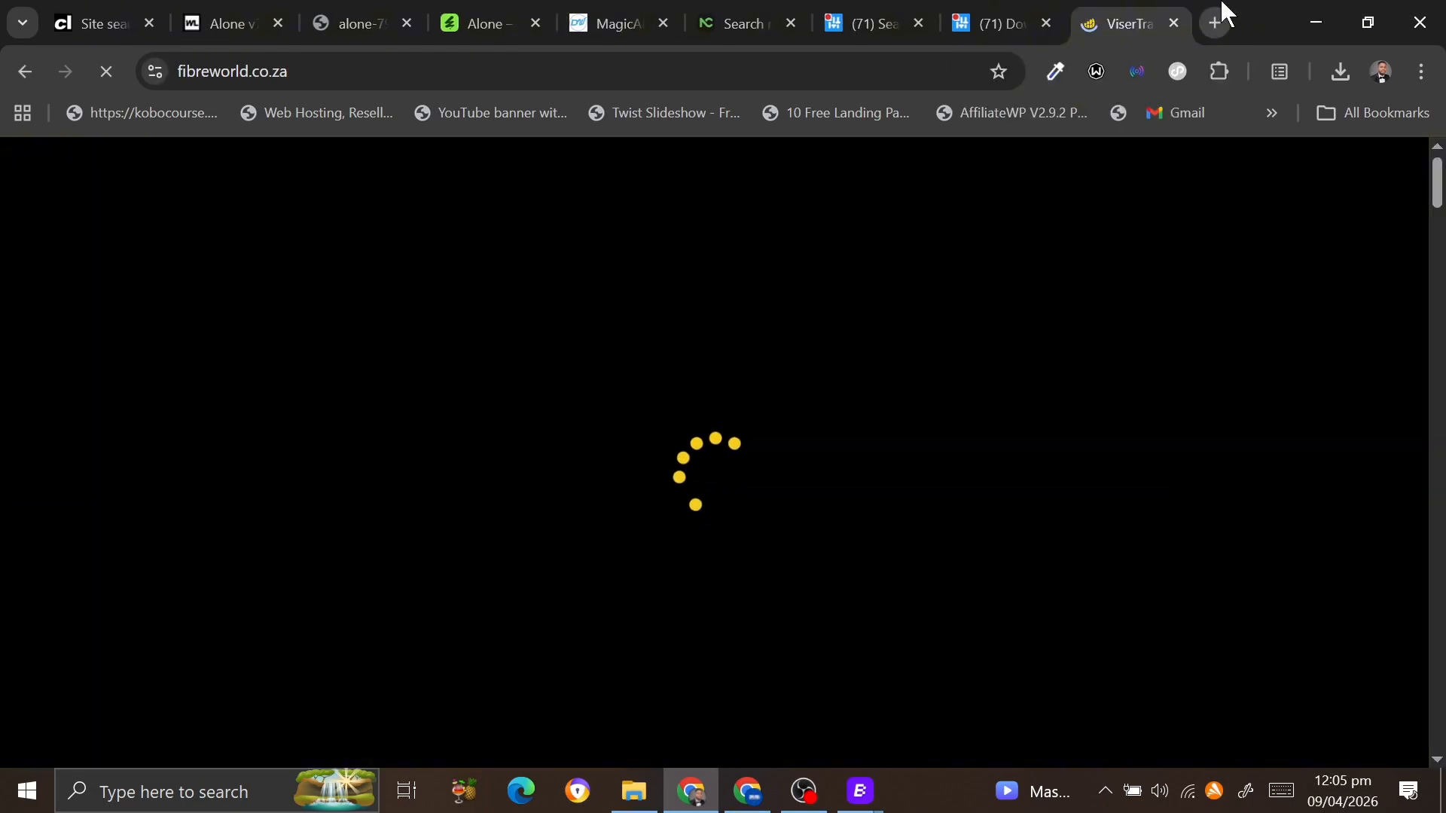
Open Gmail in a new tab, then go to the site's Sign Up page
{"action": "left_click", "coordinate": [1218, 17]}
{"action": "left_click", "coordinate": [1174, 113]}
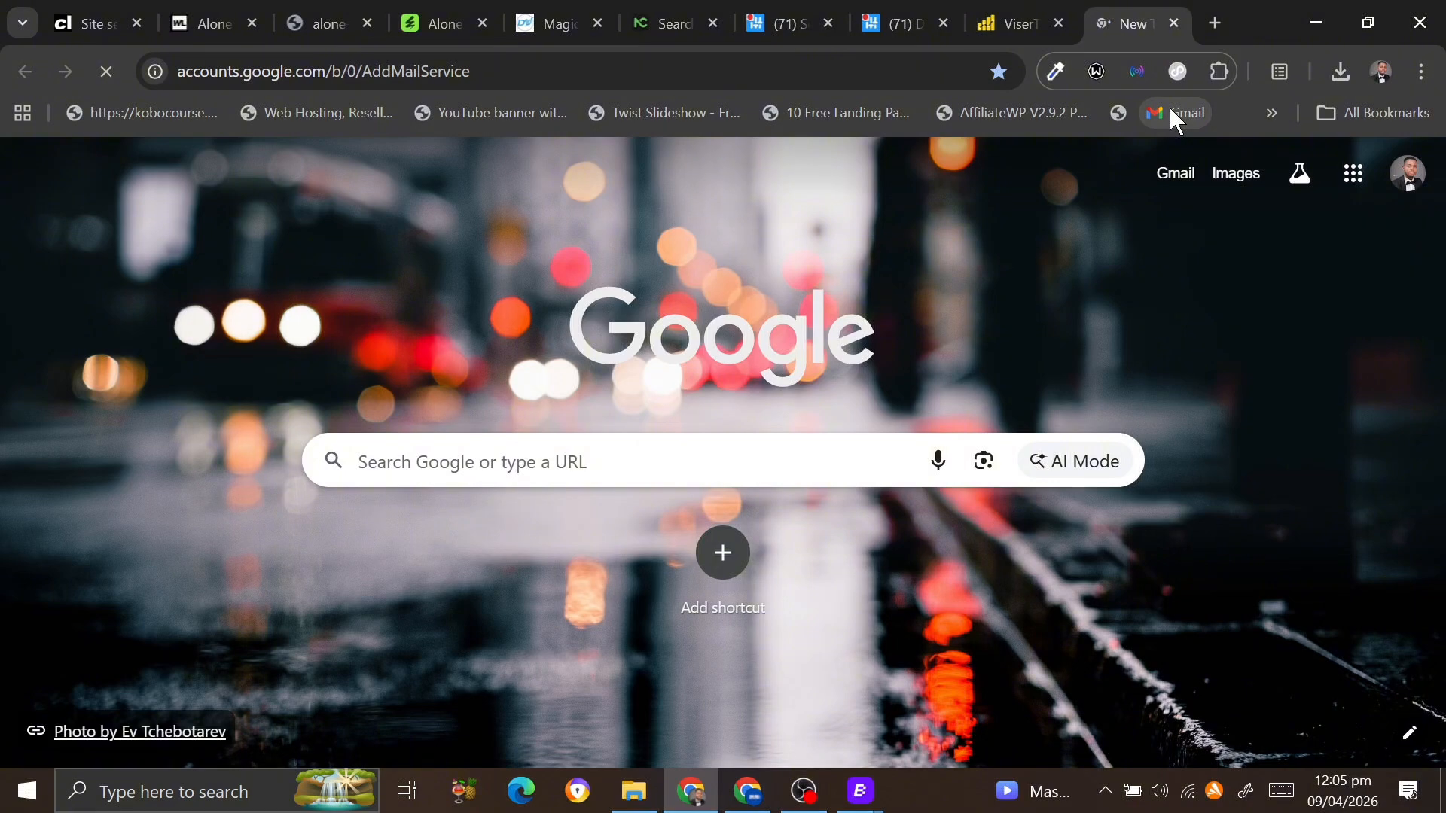
{"action": "left_click", "coordinate": [1054, 11]}
{"action": "left_click", "coordinate": [1136, 10]}
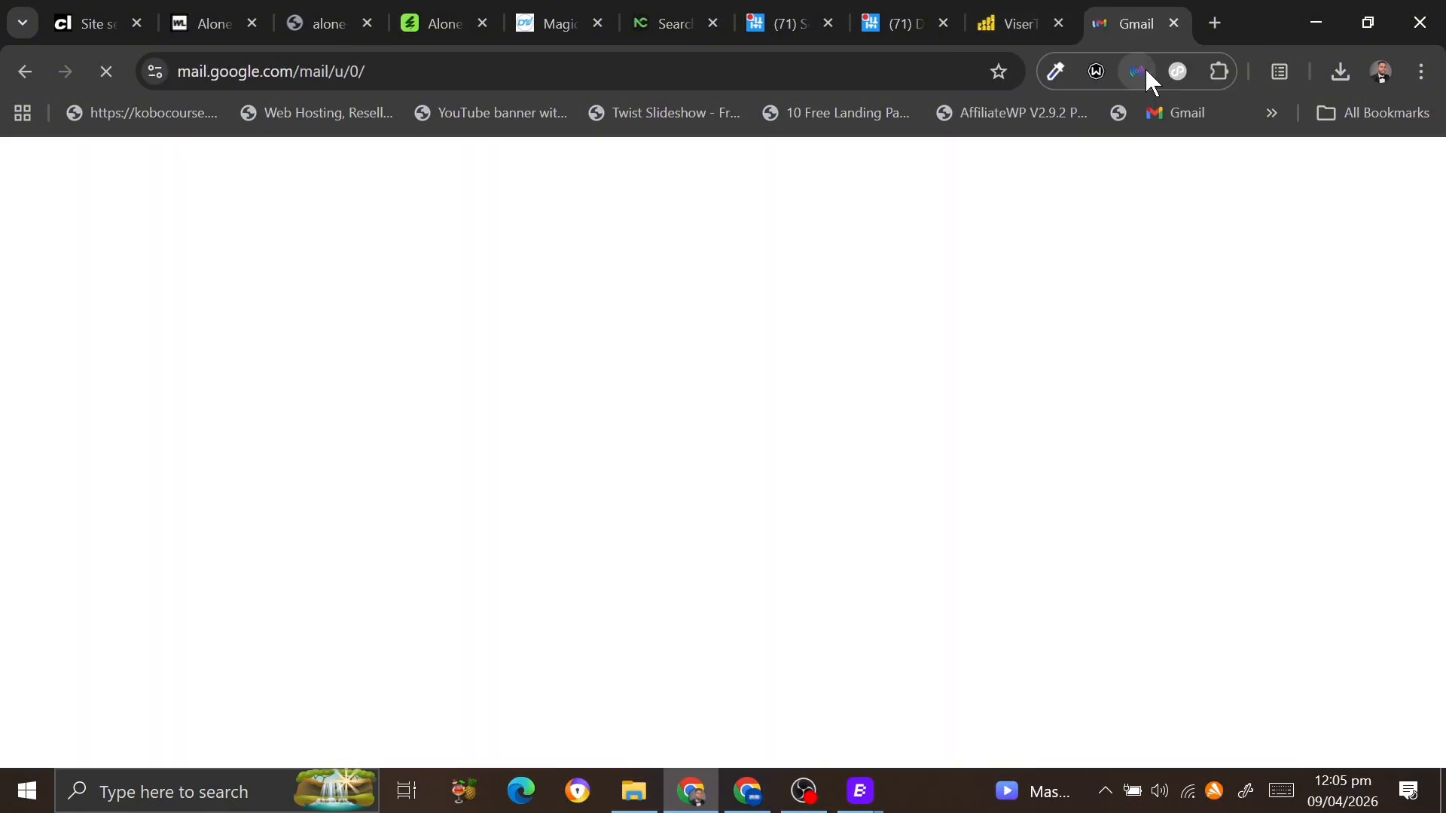
{"action": "left_click", "coordinate": [1012, 12]}
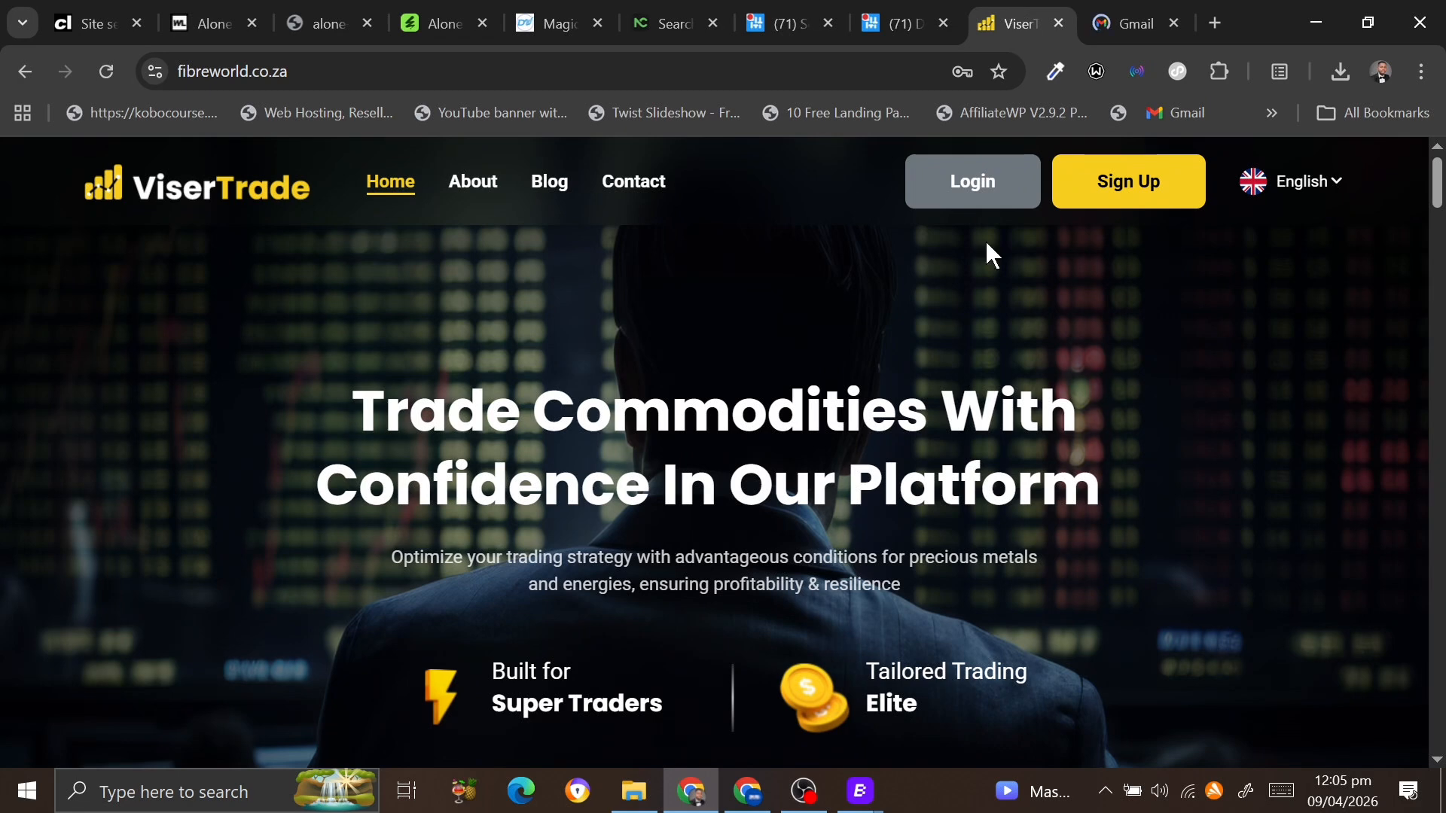
{"action": "left_click", "coordinate": [1152, 195]}
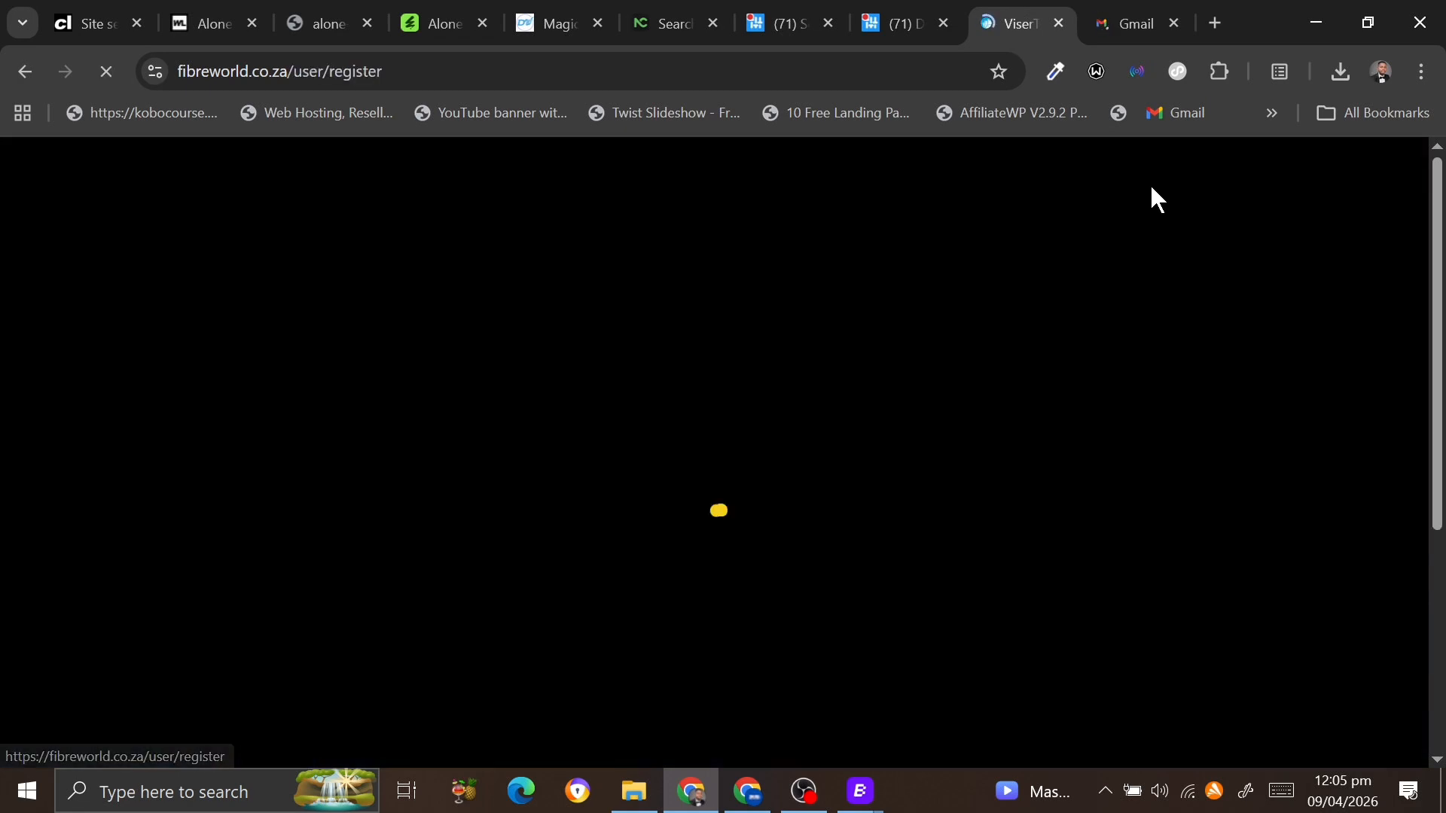
Fill the registration form with saved name, e-mail and password, and agree to the policies
{"action": "scroll", "coordinate": [808, 372], "scroll_direction": "down", "scroll_amount": 2}
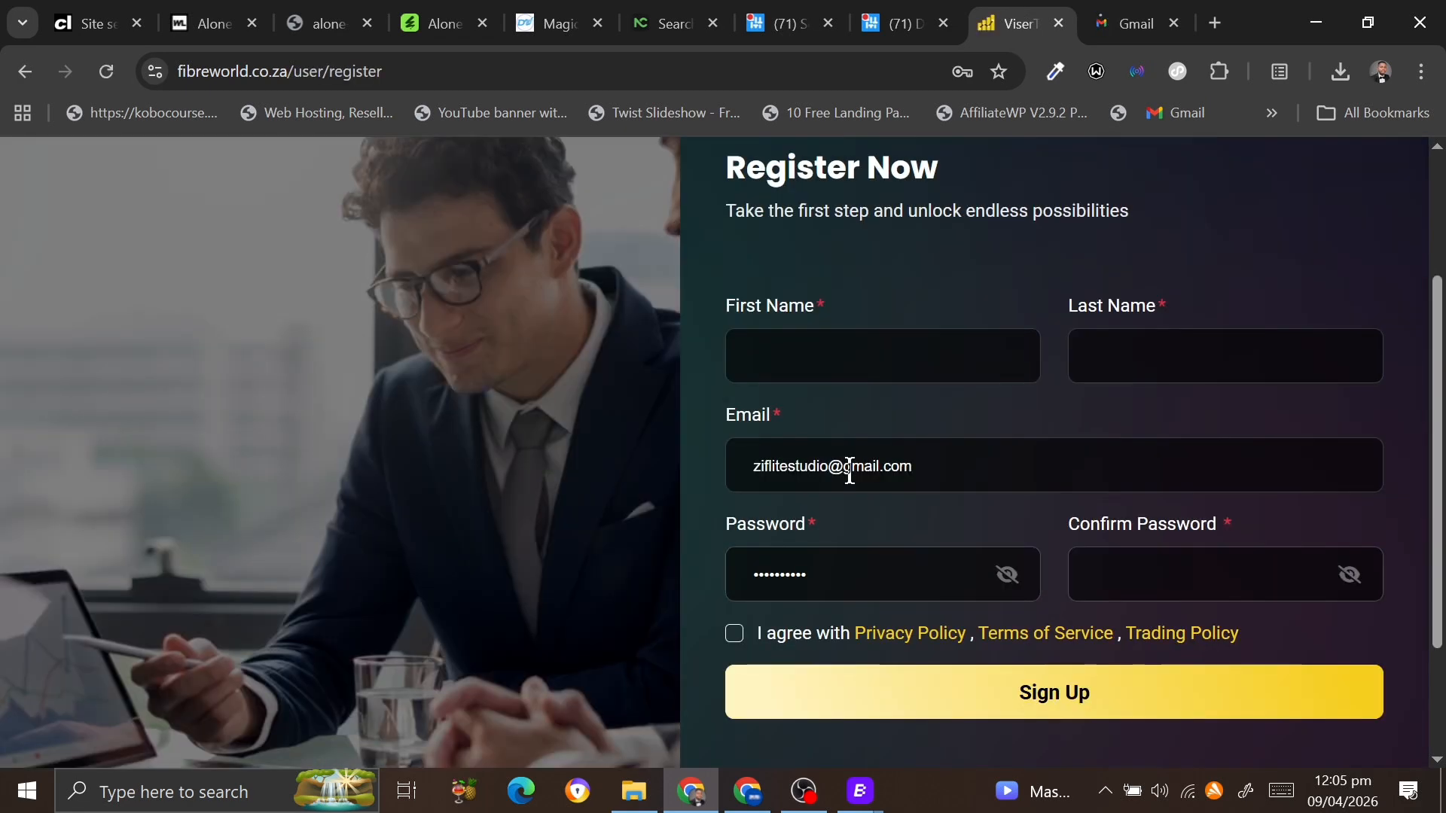
{"action": "left_click", "coordinate": [817, 350]}
{"action": "left_click", "coordinate": [900, 437]}
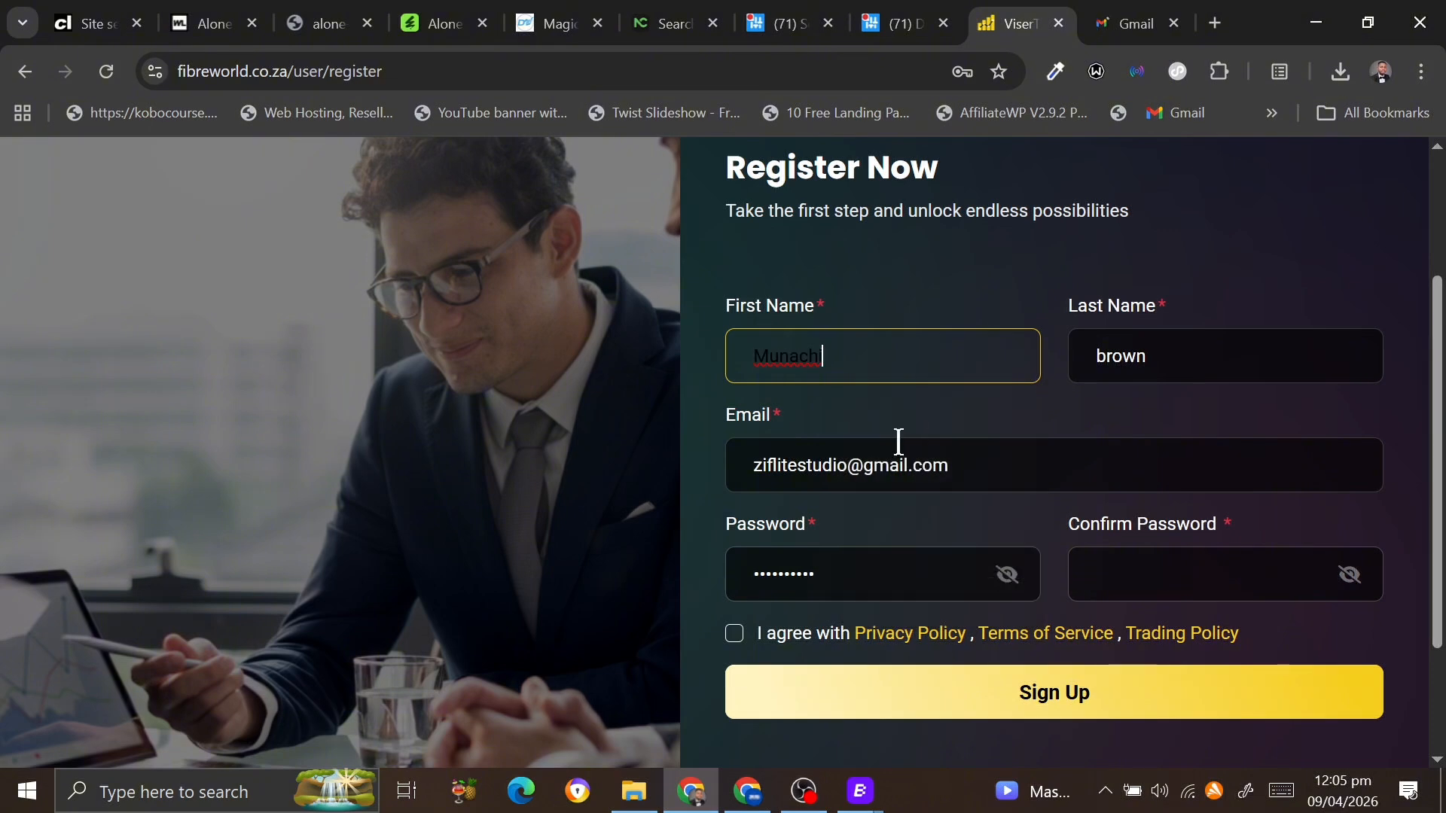
{"action": "left_click", "coordinate": [976, 467]}
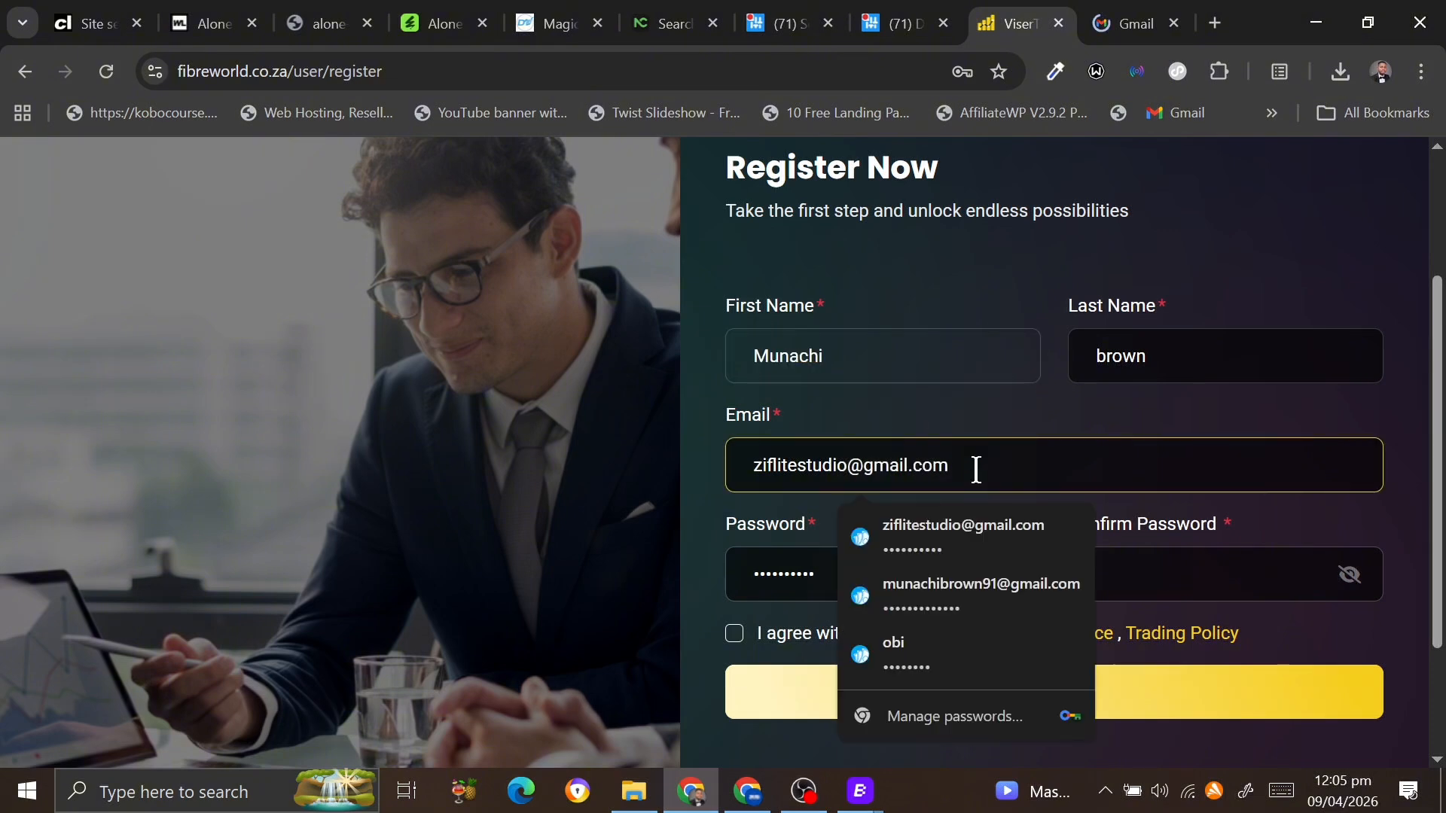
{"action": "left_click", "coordinate": [980, 586]}
{"action": "left_click", "coordinate": [1135, 566]}
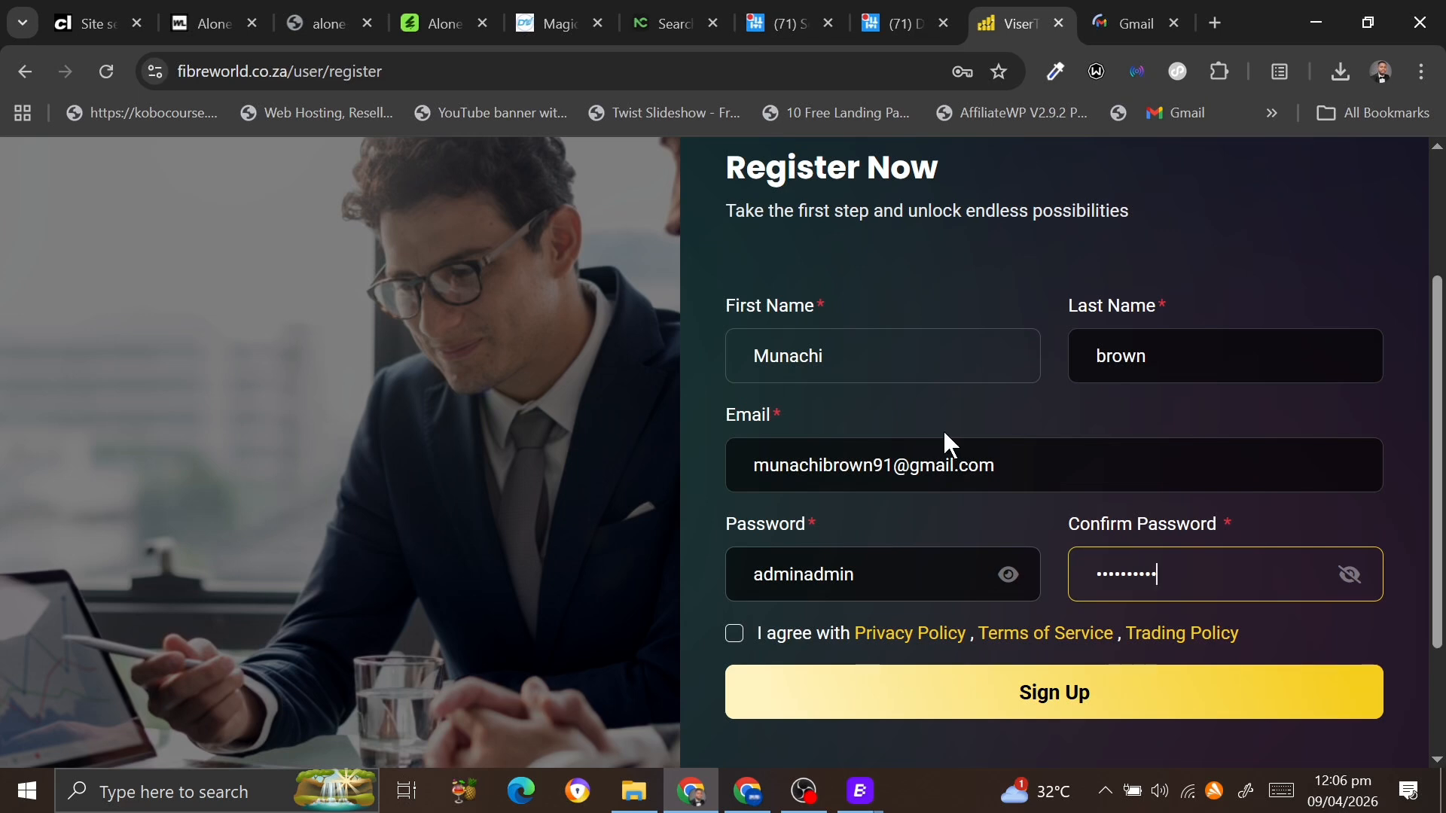
{"action": "left_click", "coordinate": [761, 634]}
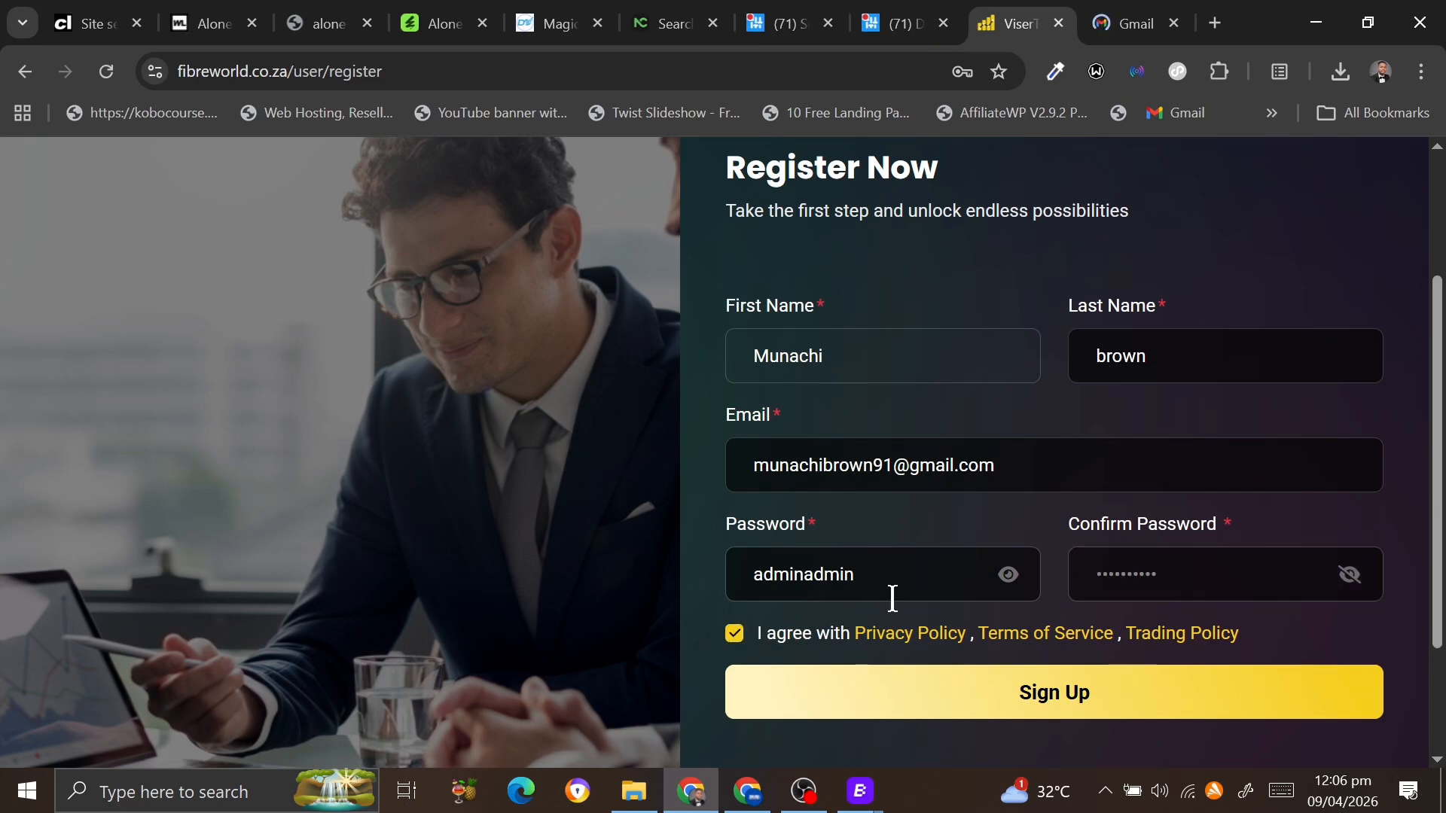
{"action": "scroll", "coordinate": [979, 587], "scroll_direction": "down", "scroll_amount": 2}
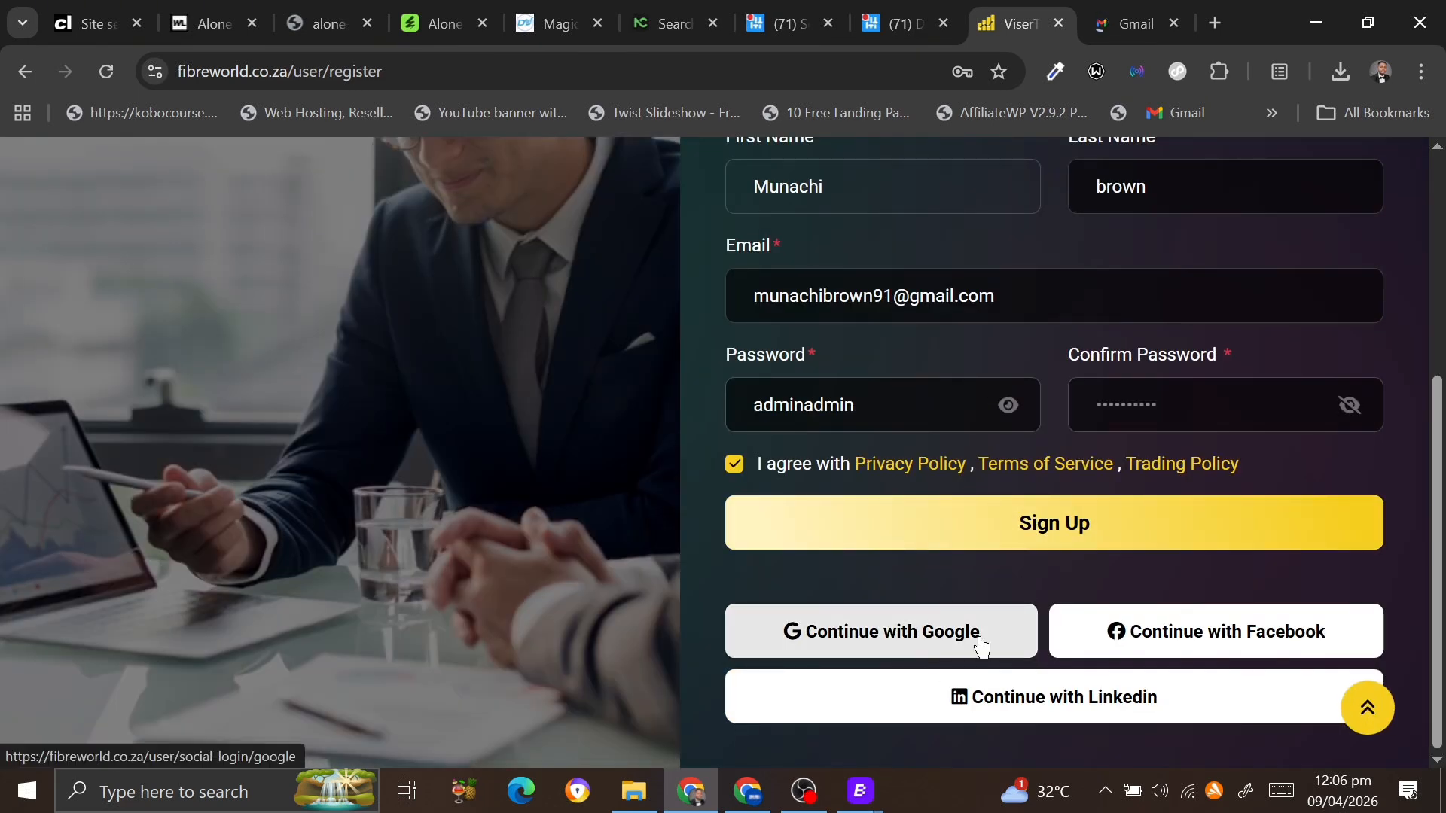
Glance at the admin Trade History tab, then submit the registration form
{"action": "left_click", "coordinate": [748, 794]}
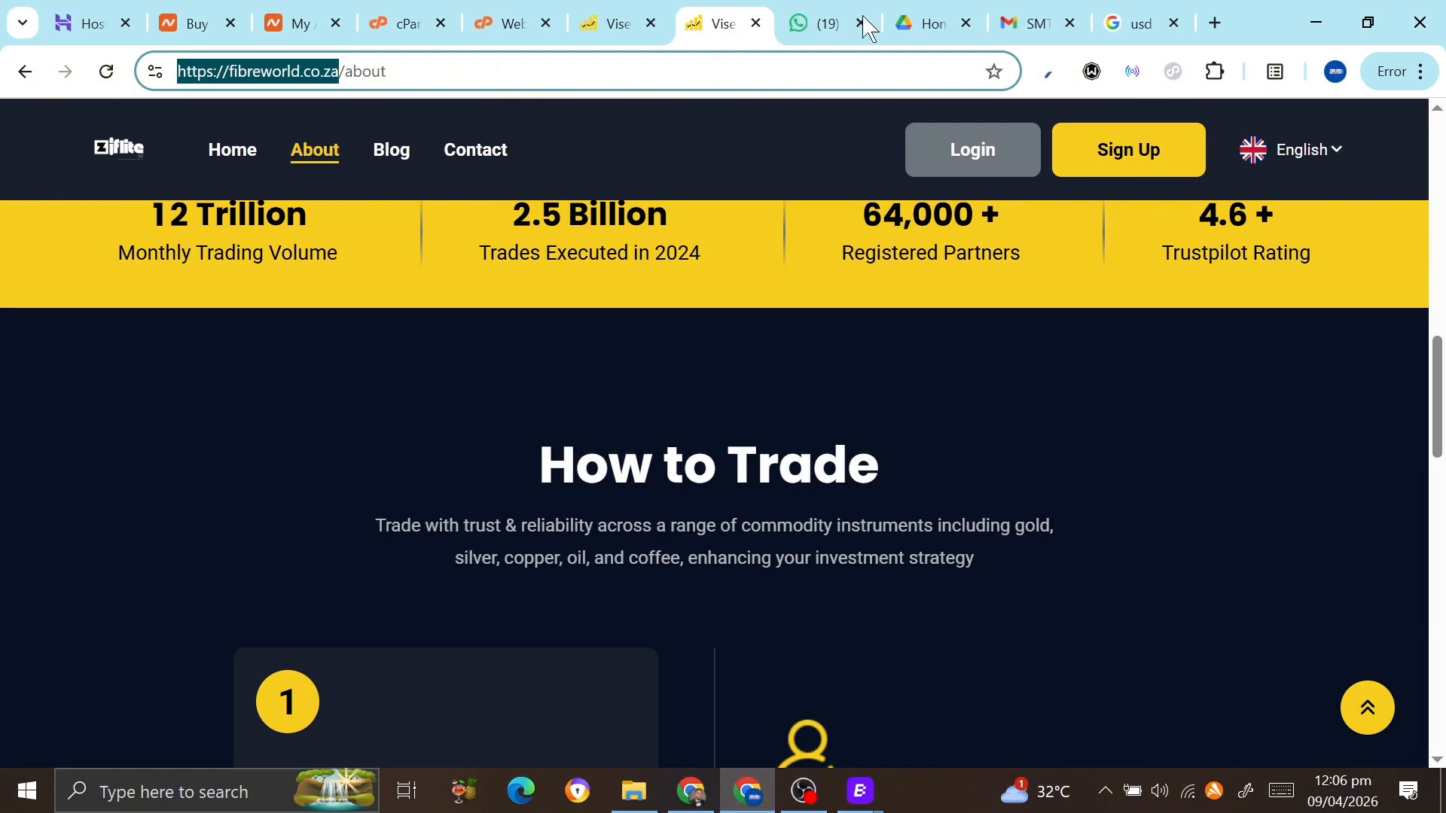
{"action": "left_click", "coordinate": [619, 12]}
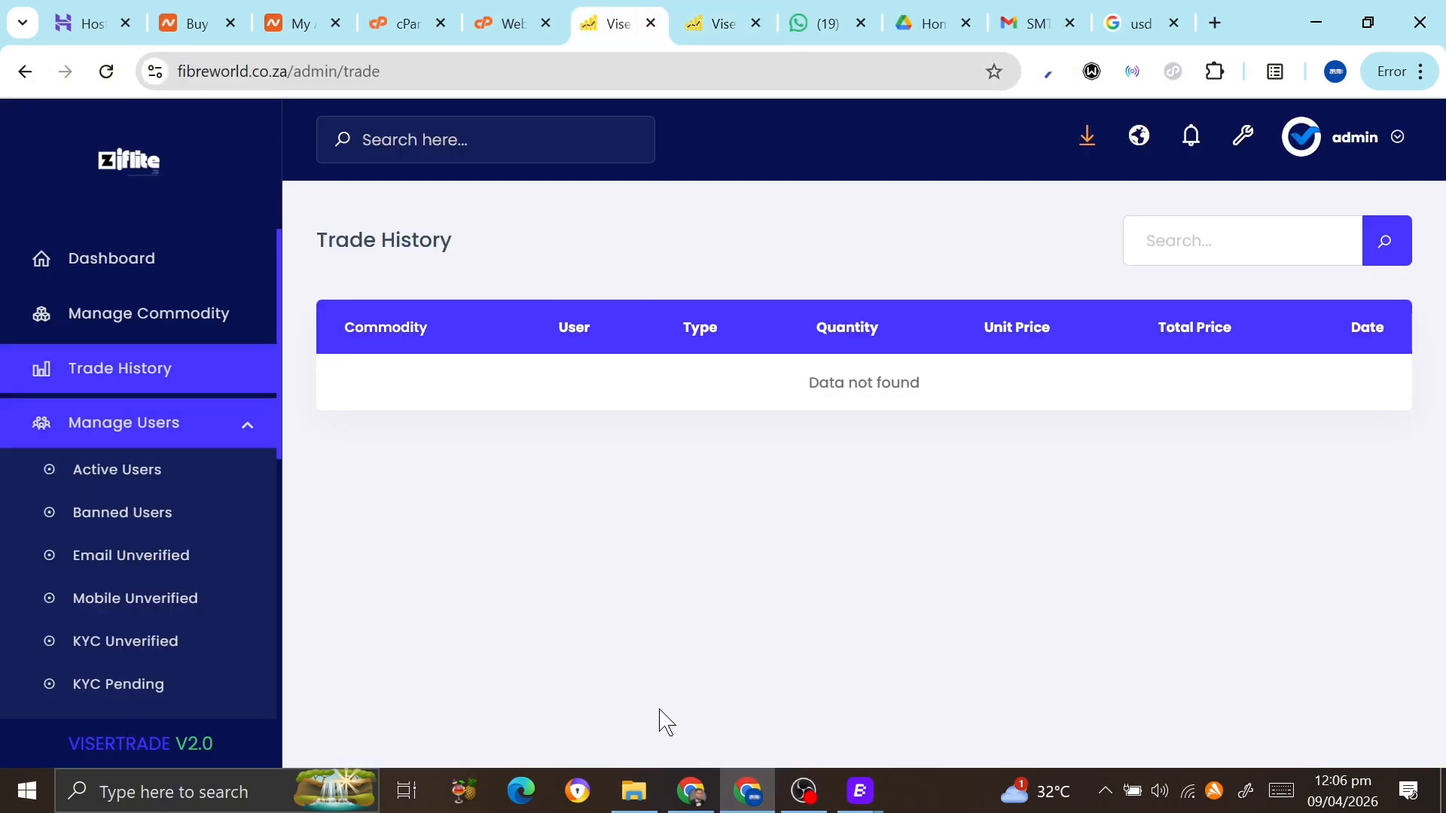
{"action": "left_click", "coordinate": [690, 790]}
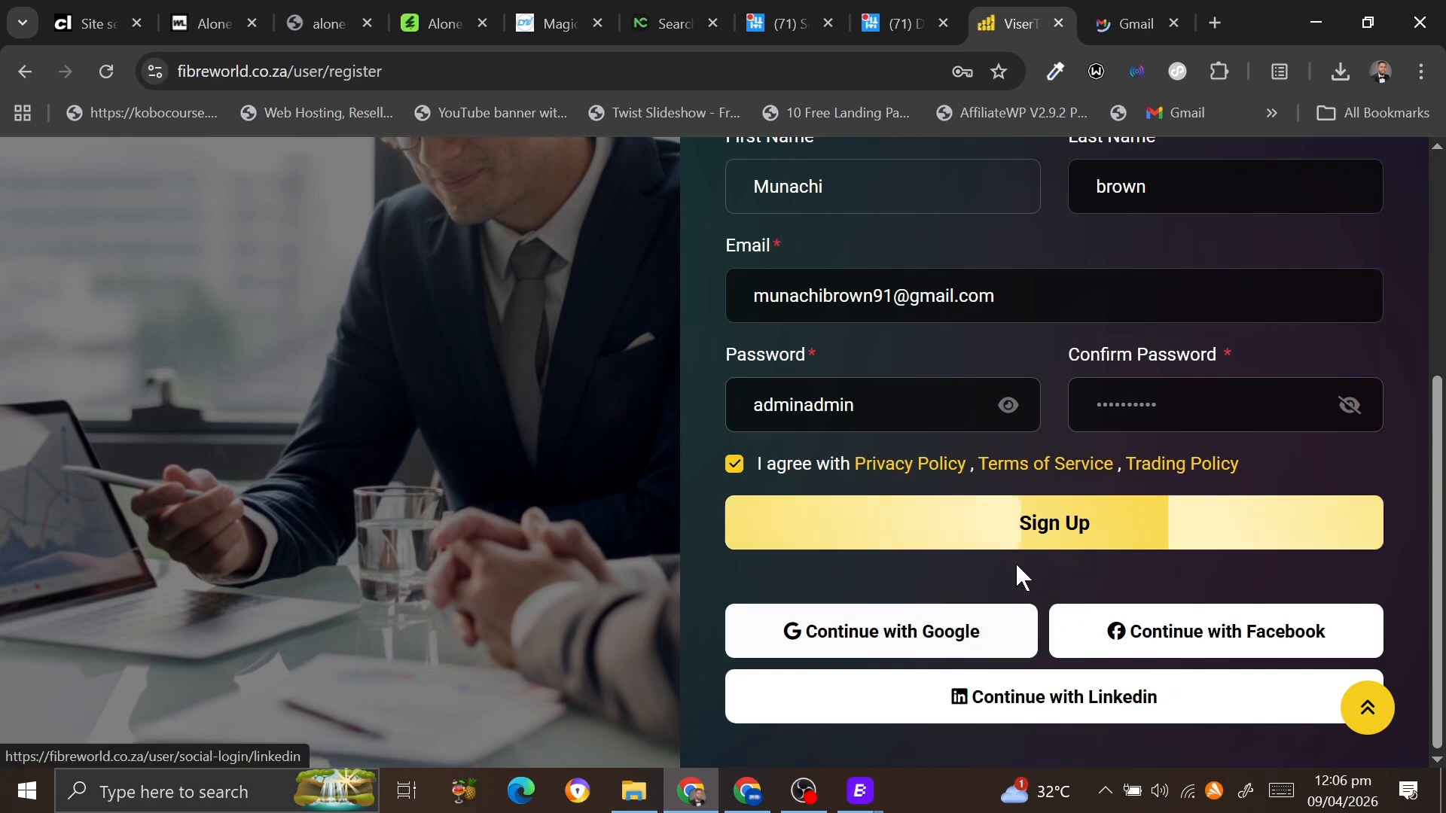
{"action": "scroll", "coordinate": [1016, 576], "scroll_direction": "up", "scroll_amount": 2}
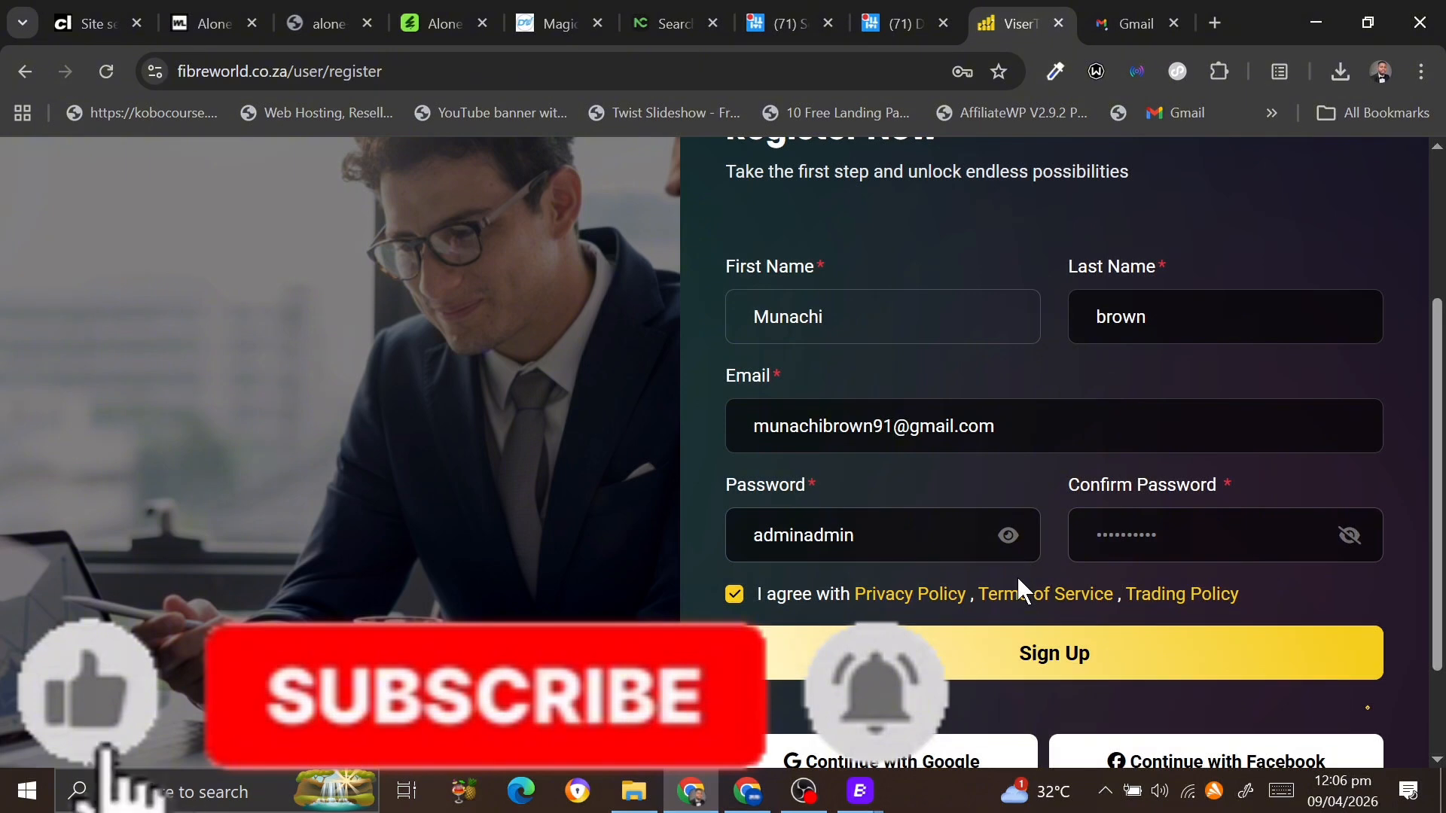
{"action": "scroll", "coordinate": [1016, 576], "scroll_direction": "down", "scroll_amount": 2}
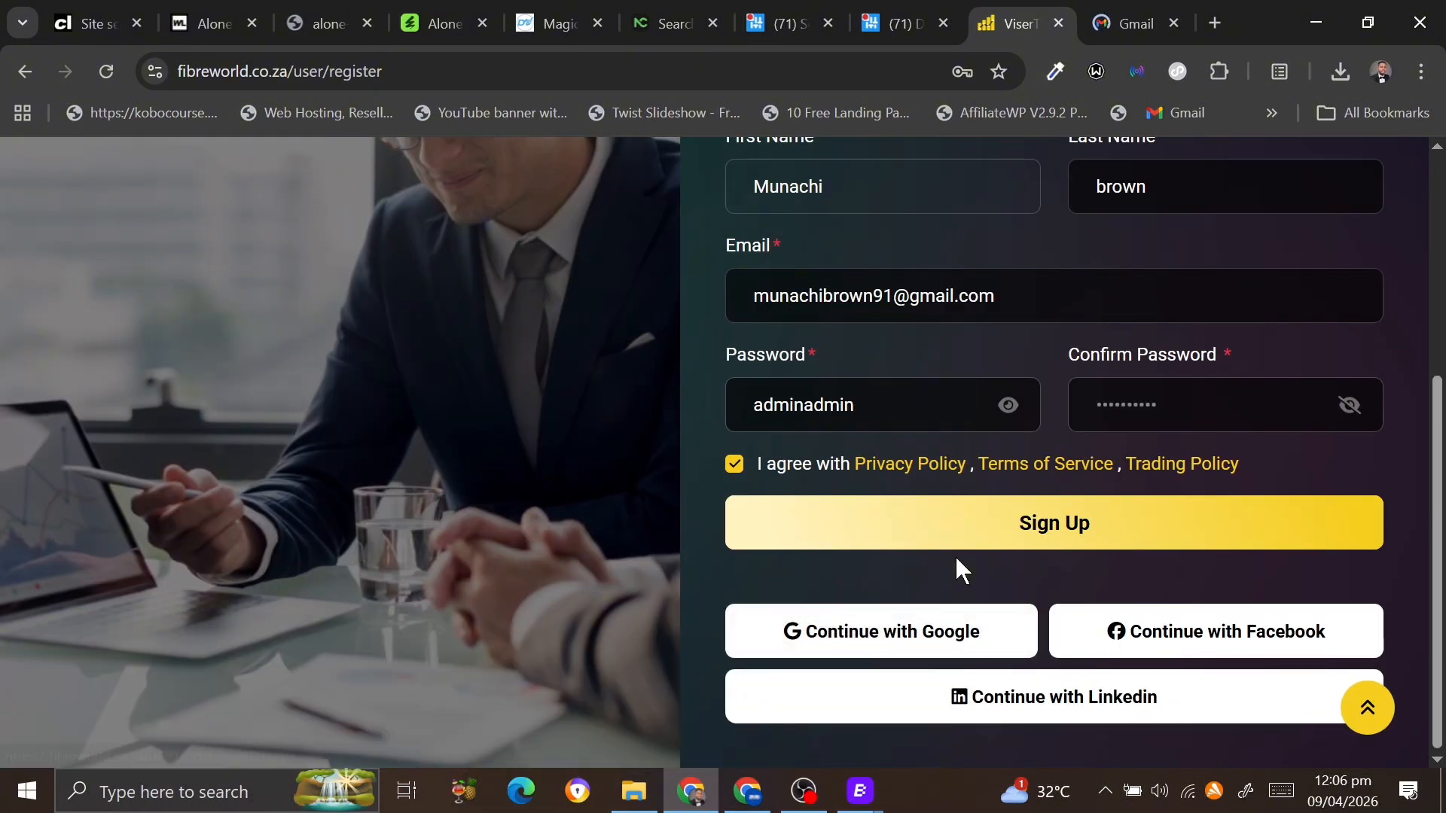
{"action": "left_click", "coordinate": [1061, 512]}
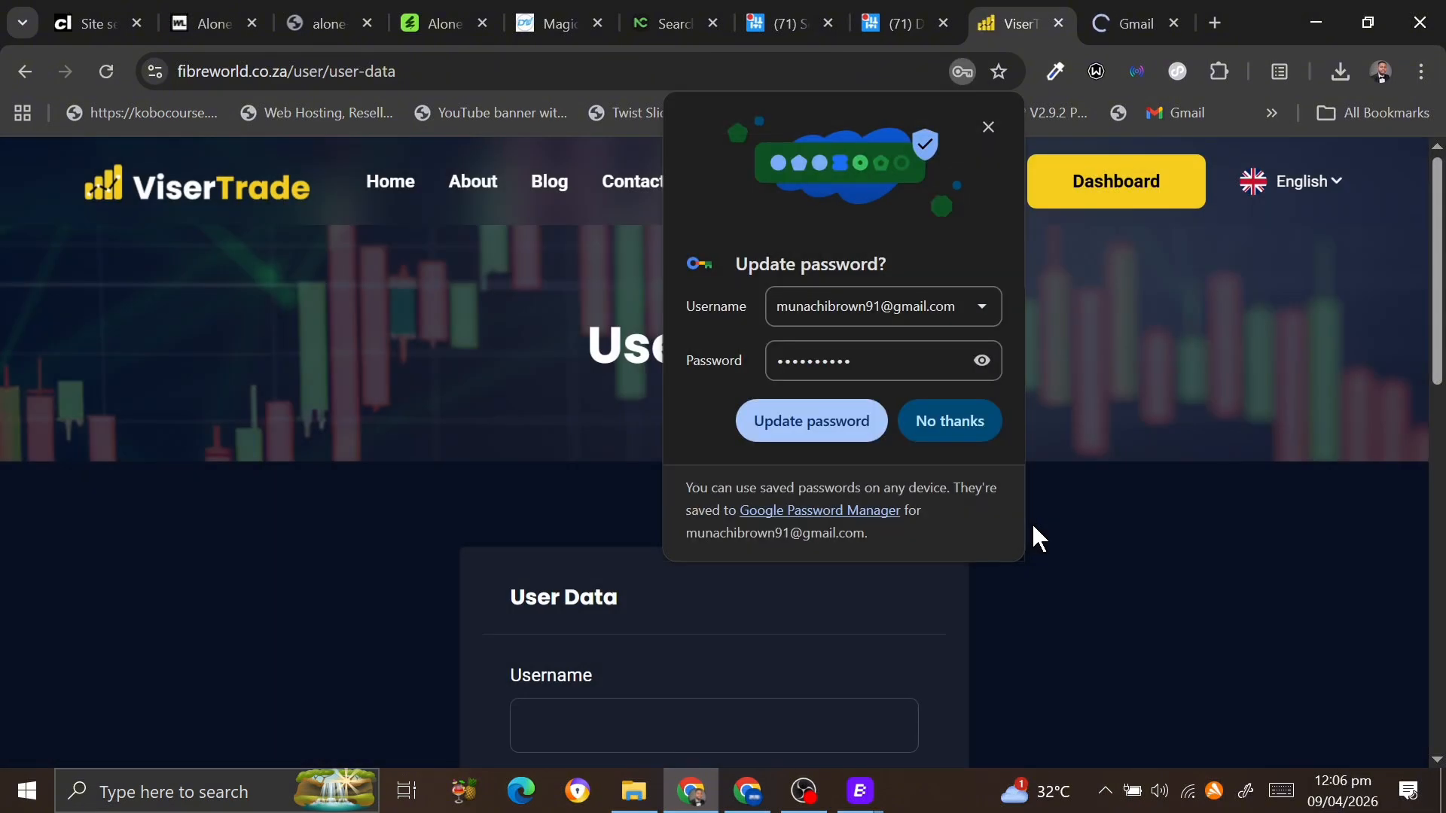
Dismiss the password prompt and fill the username from a saved suggestion
{"action": "left_click", "coordinate": [1037, 536]}
{"action": "scroll", "coordinate": [822, 436], "scroll_direction": "down", "scroll_amount": 4}
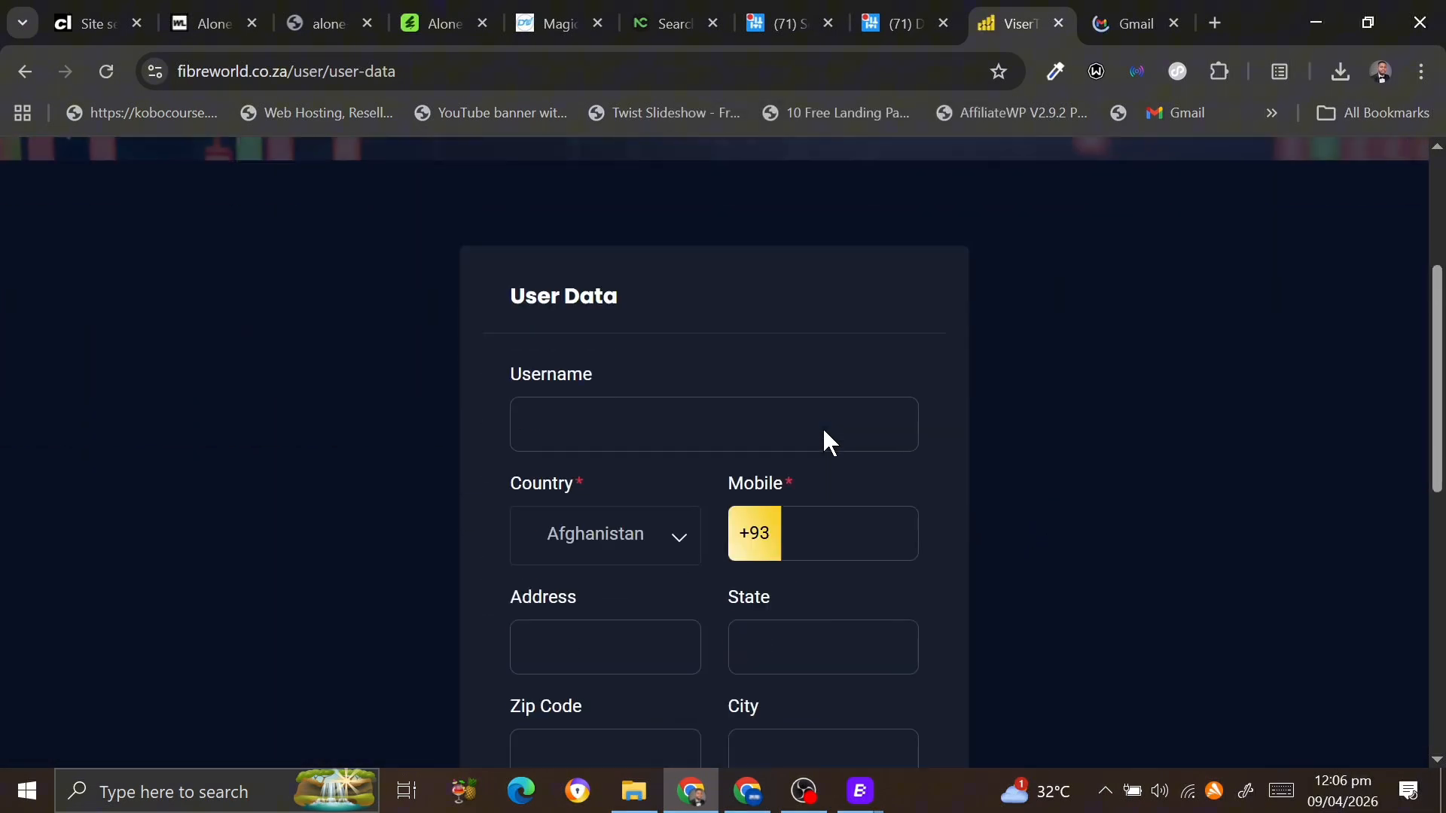
{"action": "left_click", "coordinate": [750, 418]}
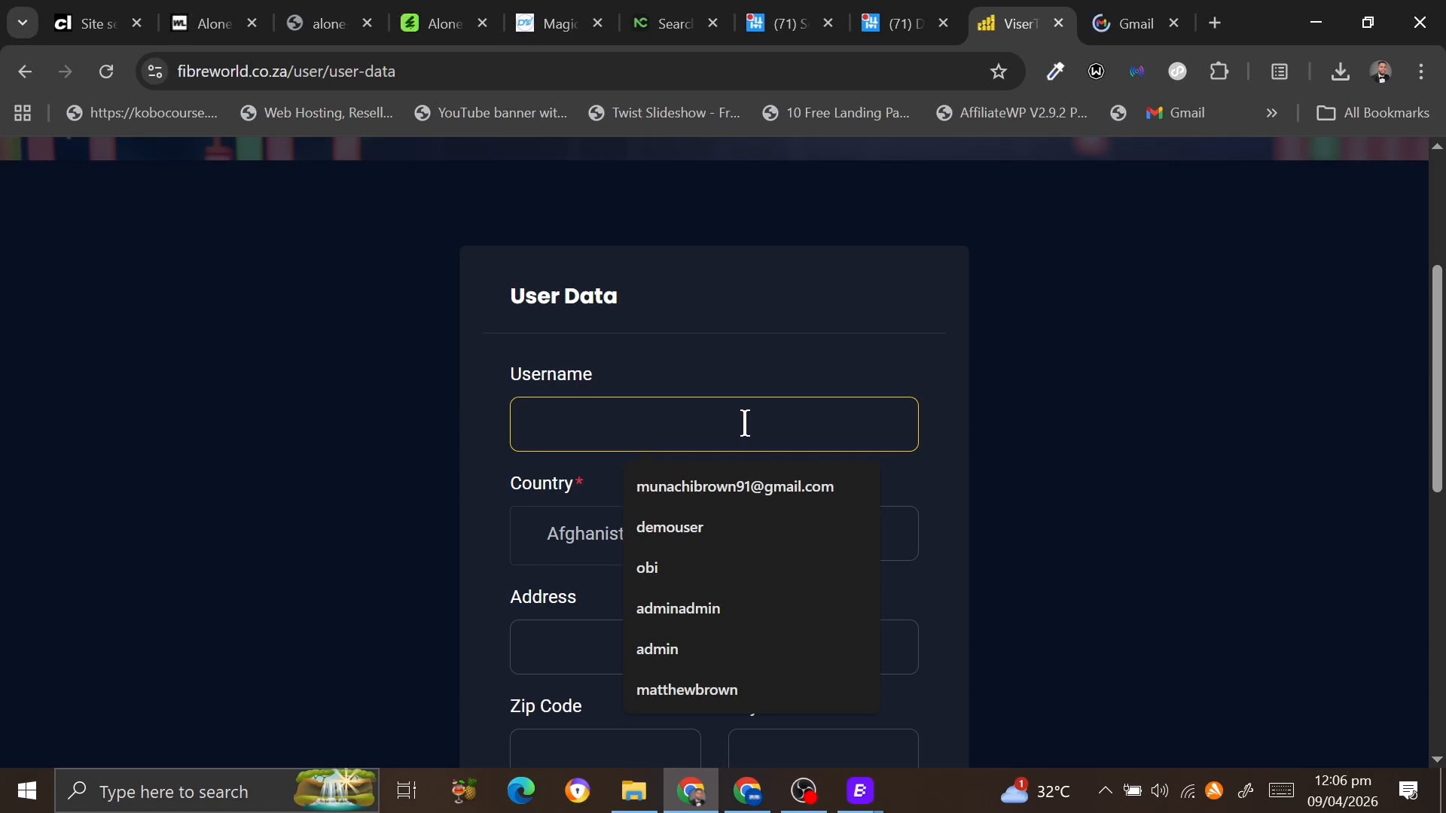
{"action": "left_click", "coordinate": [694, 527]}
{"action": "scroll", "coordinate": [669, 374], "scroll_direction": "down", "scroll_amount": 4}
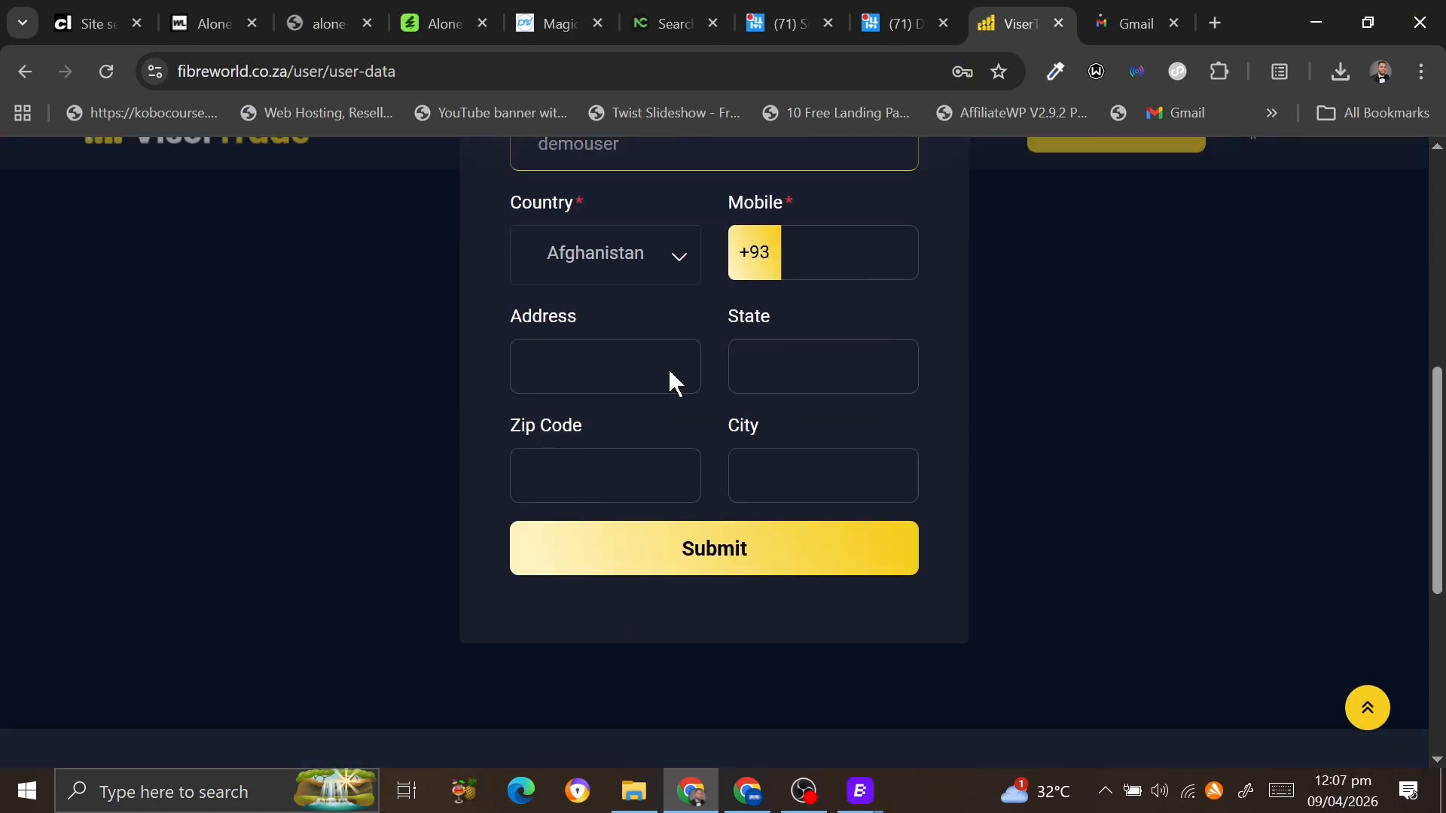
Autofill Nigeria as country with the saved phone and address, then submit the profile
{"action": "left_click", "coordinate": [663, 256]}
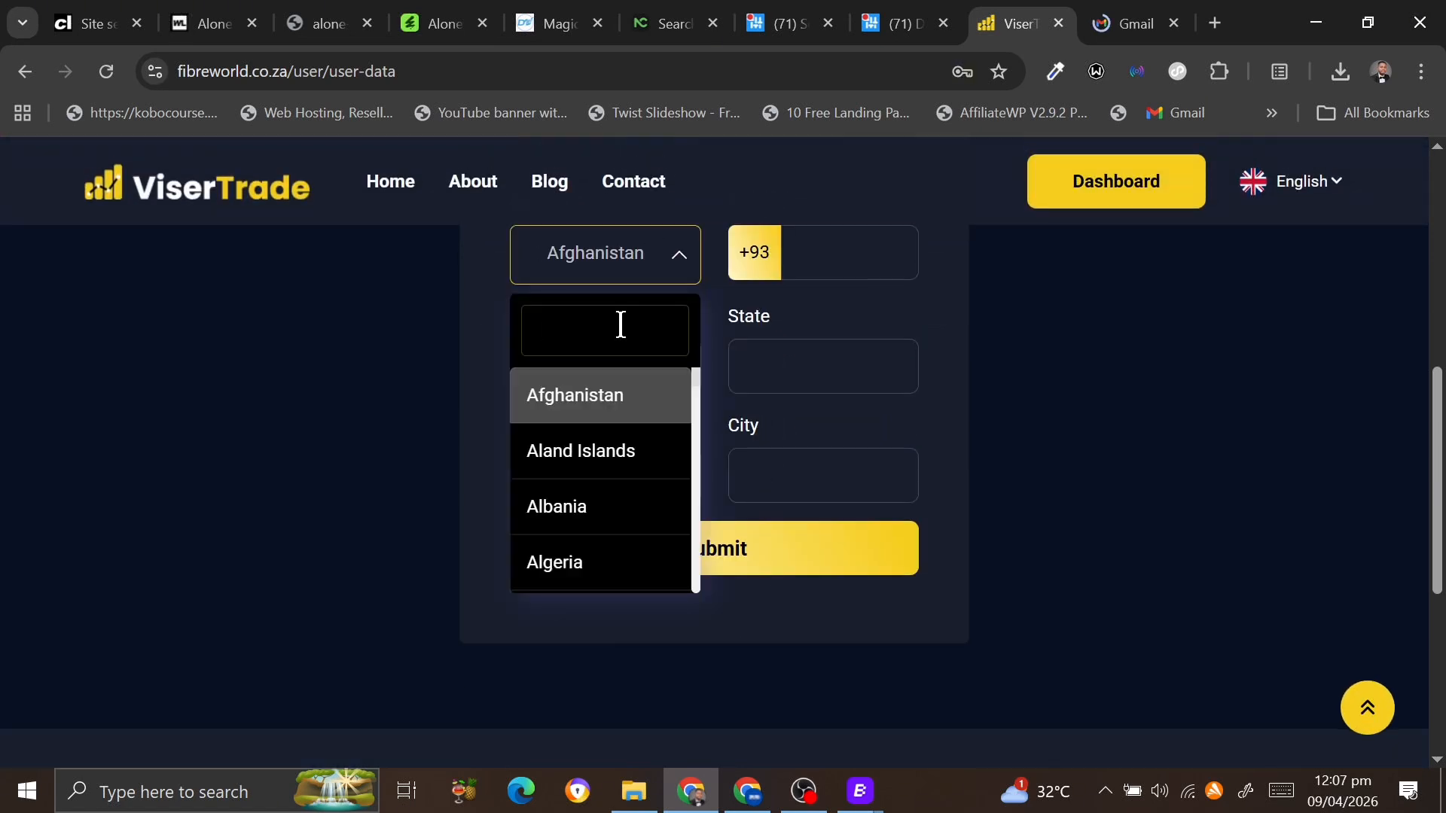
{"action": "left_click", "coordinate": [590, 407]}
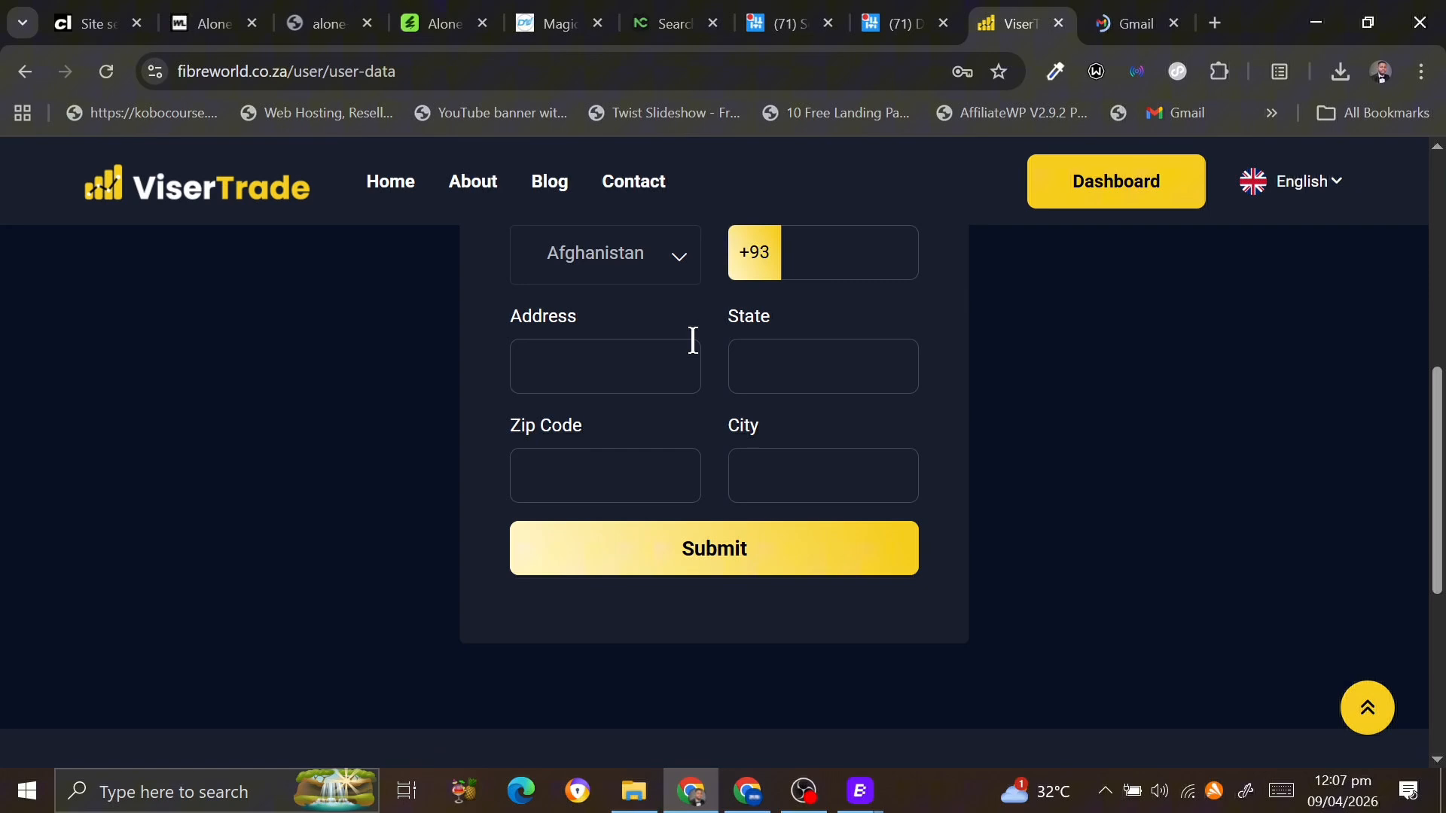
{"action": "left_click", "coordinate": [787, 260]}
{"action": "left_click", "coordinate": [901, 328]}
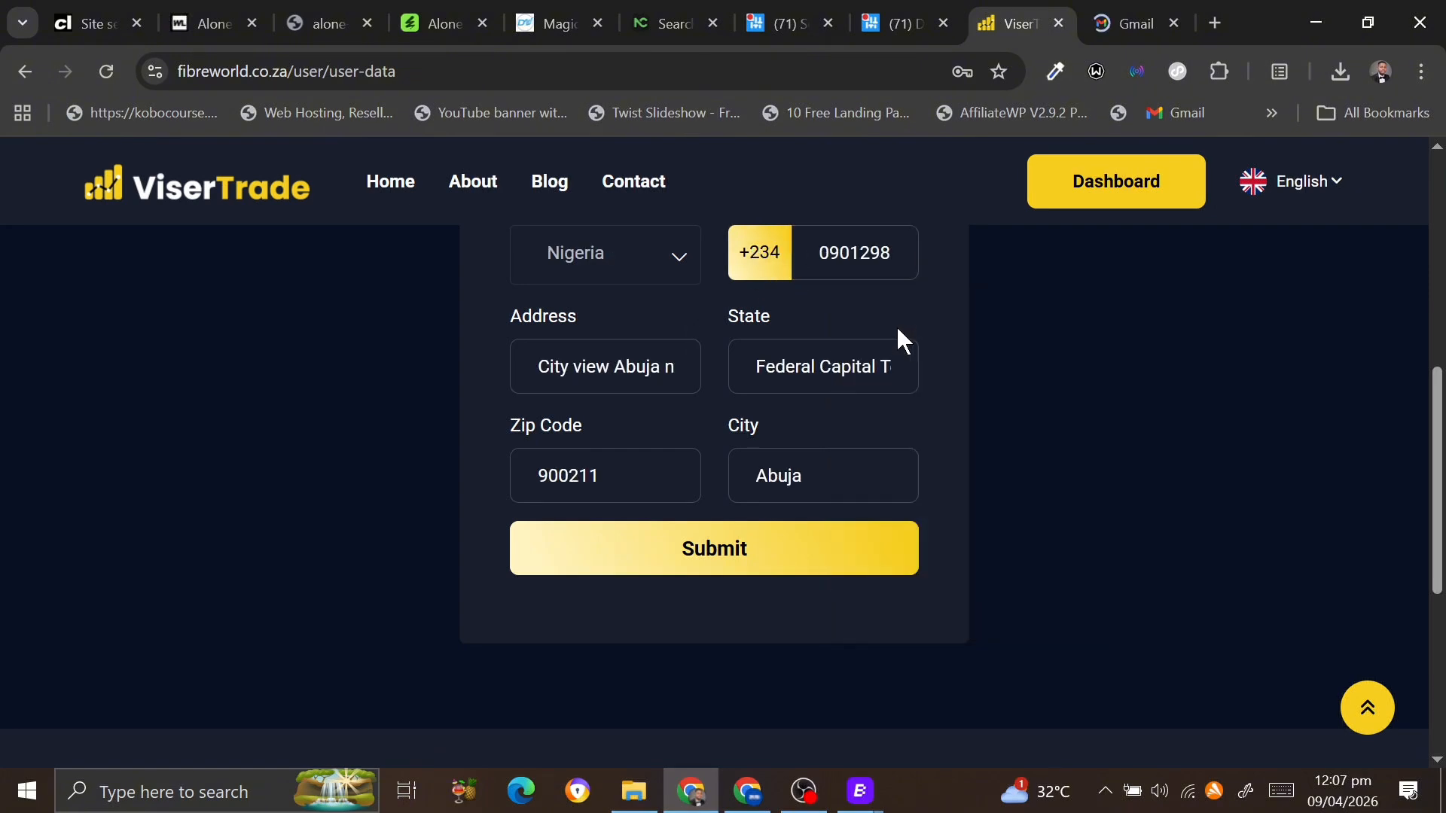
{"action": "left_click", "coordinate": [697, 548]}
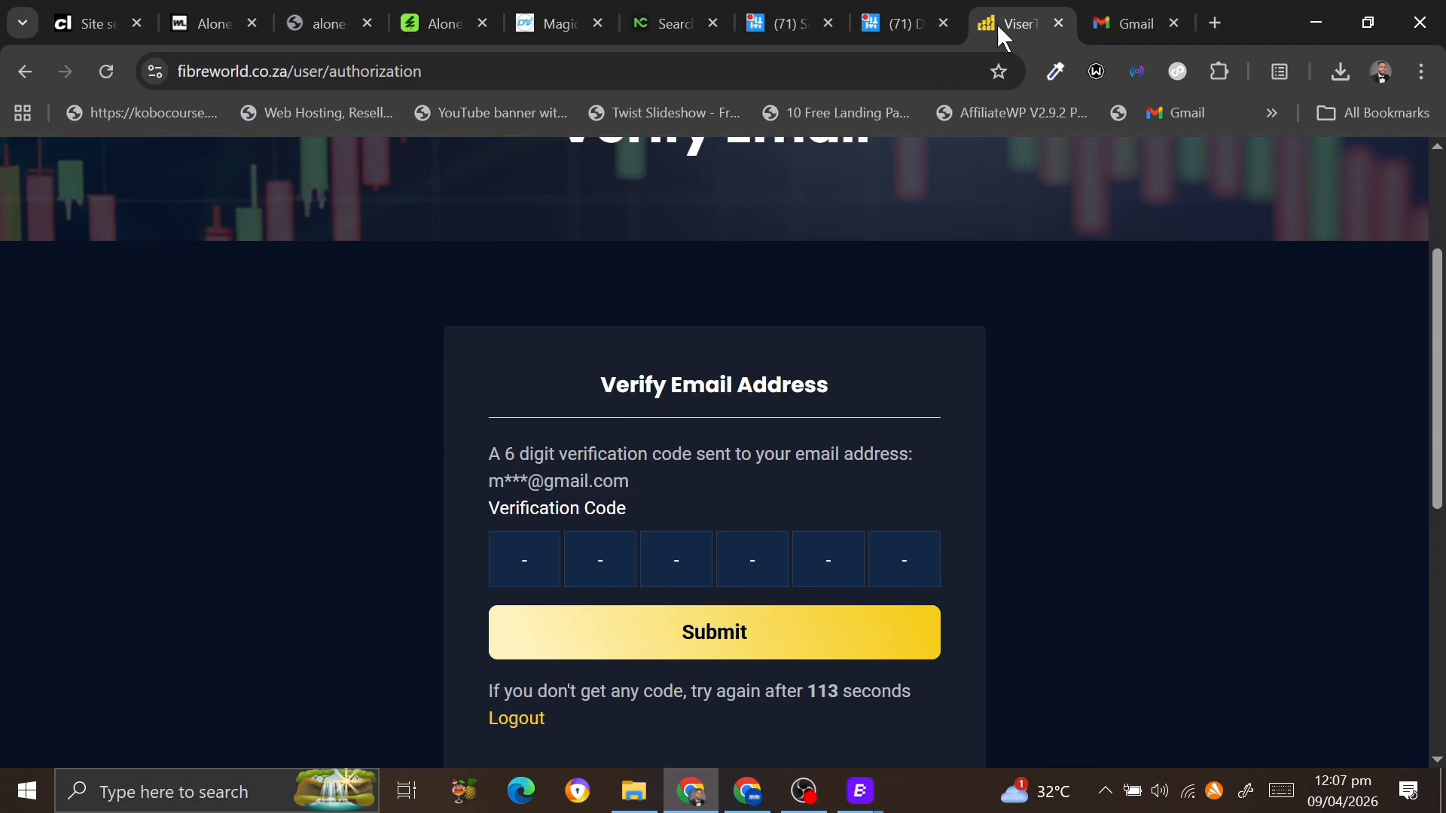
Get the 6-digit verification code from the Gmail inbox and enter it on the Verify Email Address page
{"action": "left_click", "coordinate": [1122, 11]}
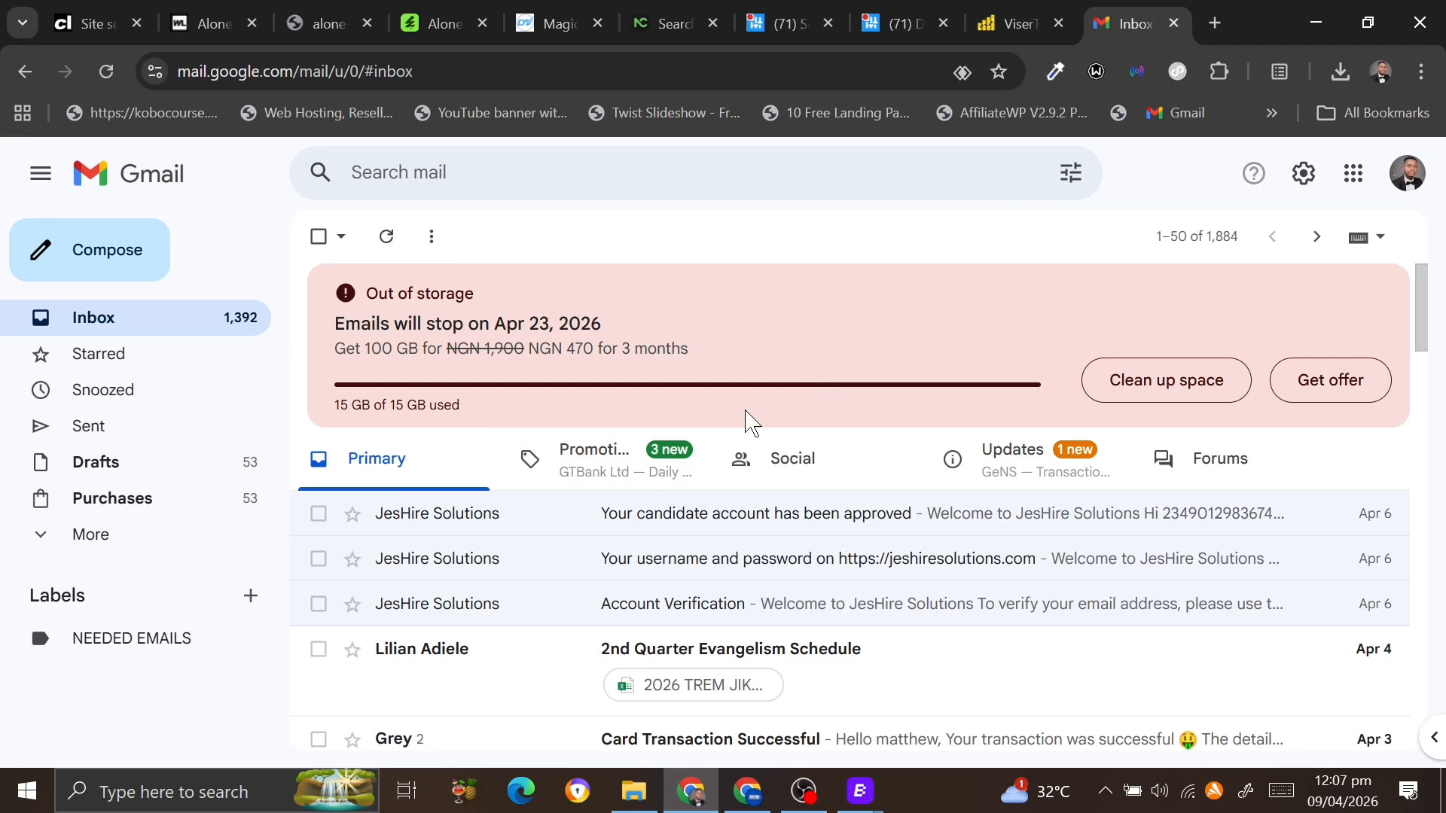
{"action": "left_click", "coordinate": [1058, 15]}
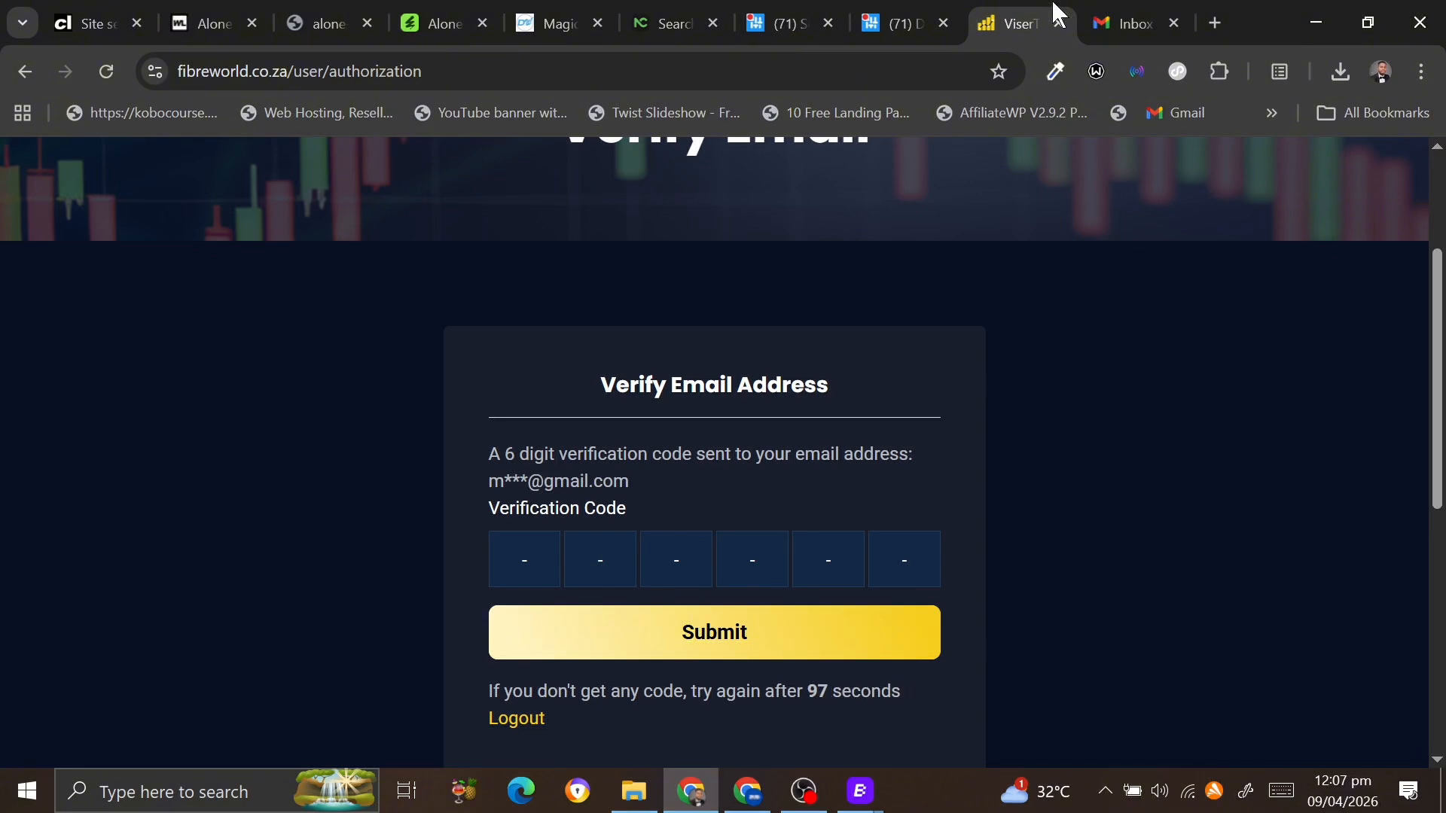
{"action": "left_click", "coordinate": [522, 579]}
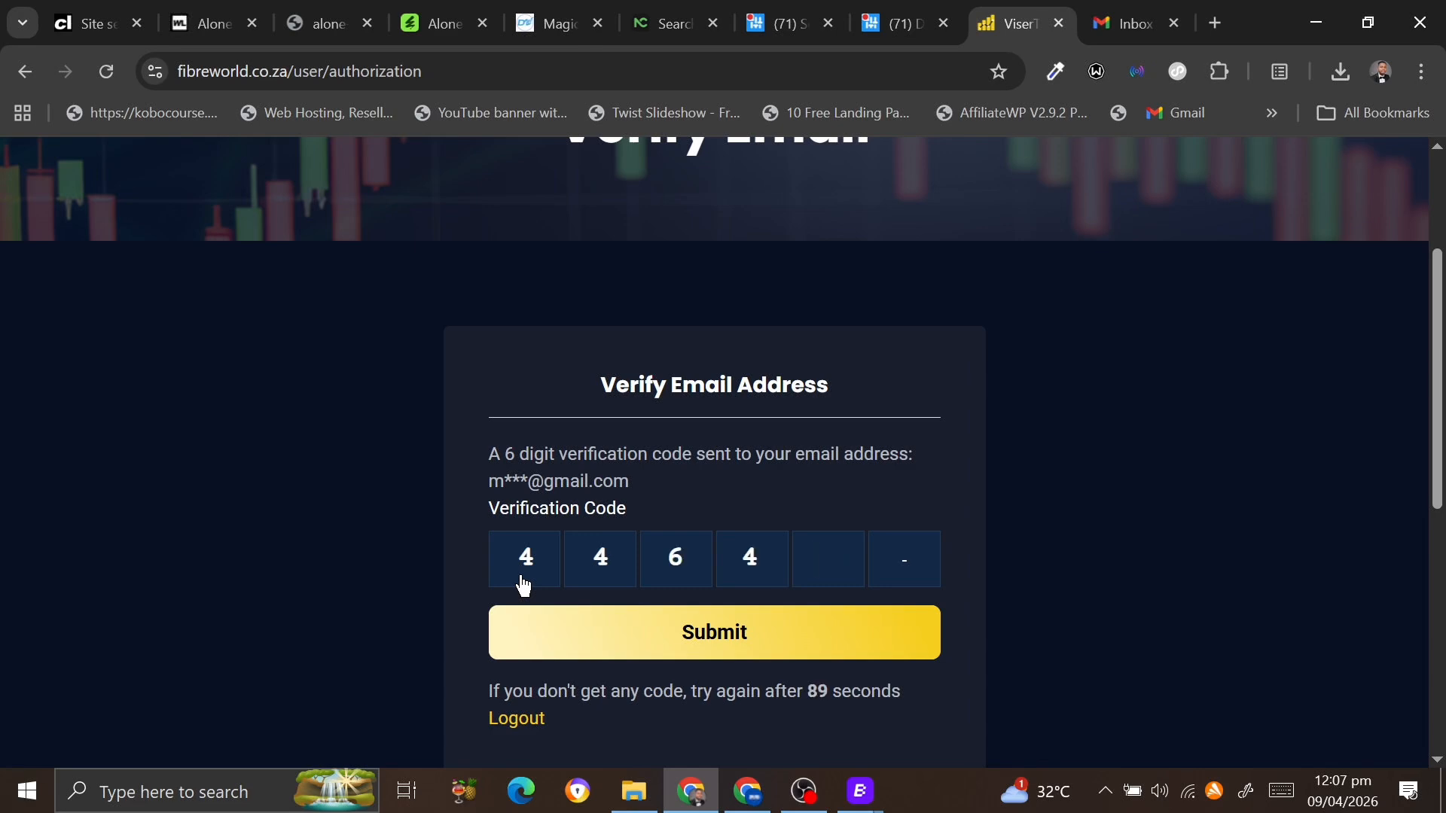
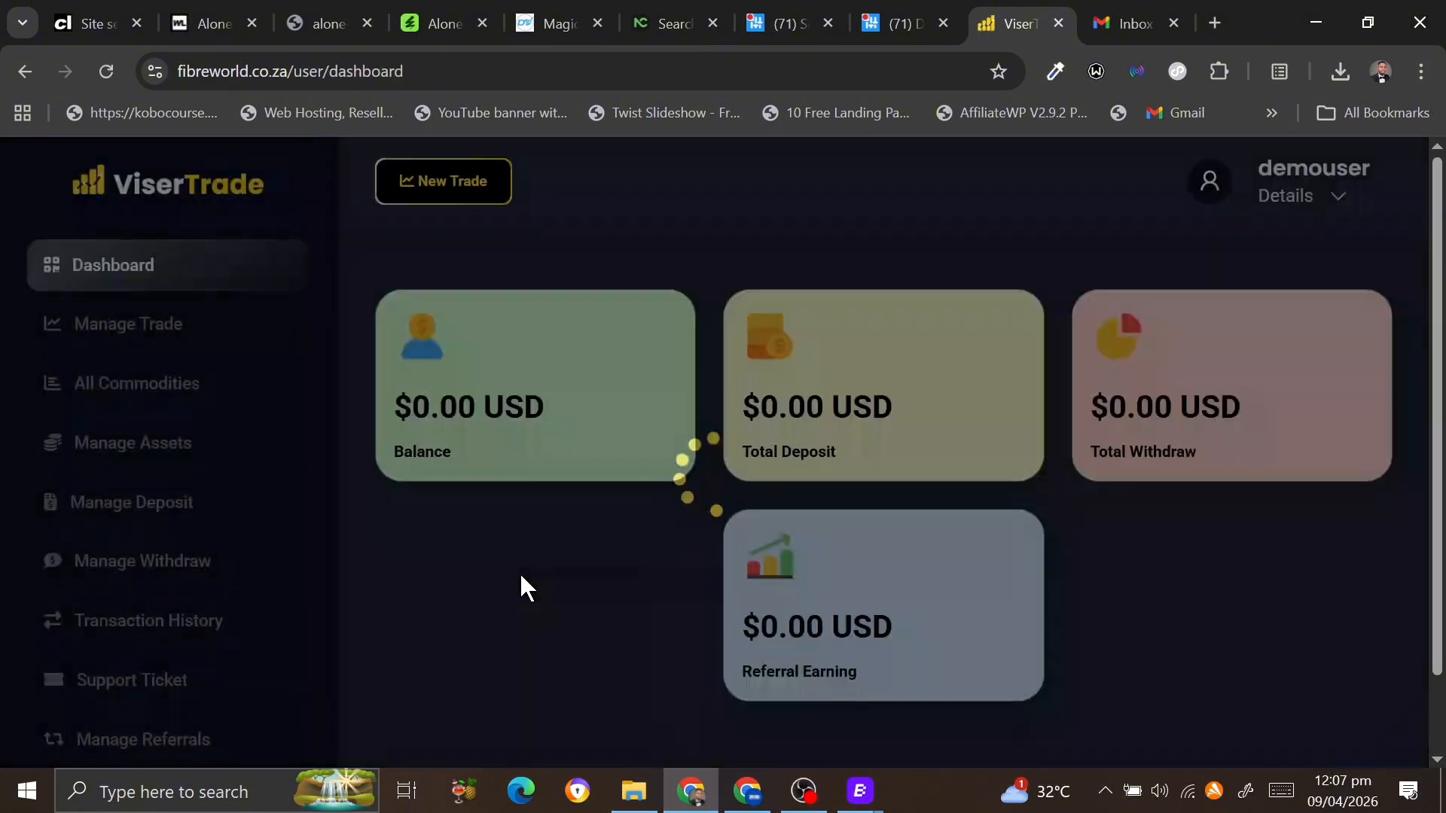
{"action": "scroll", "coordinate": [687, 458], "scroll_direction": "down", "scroll_amount": 1}
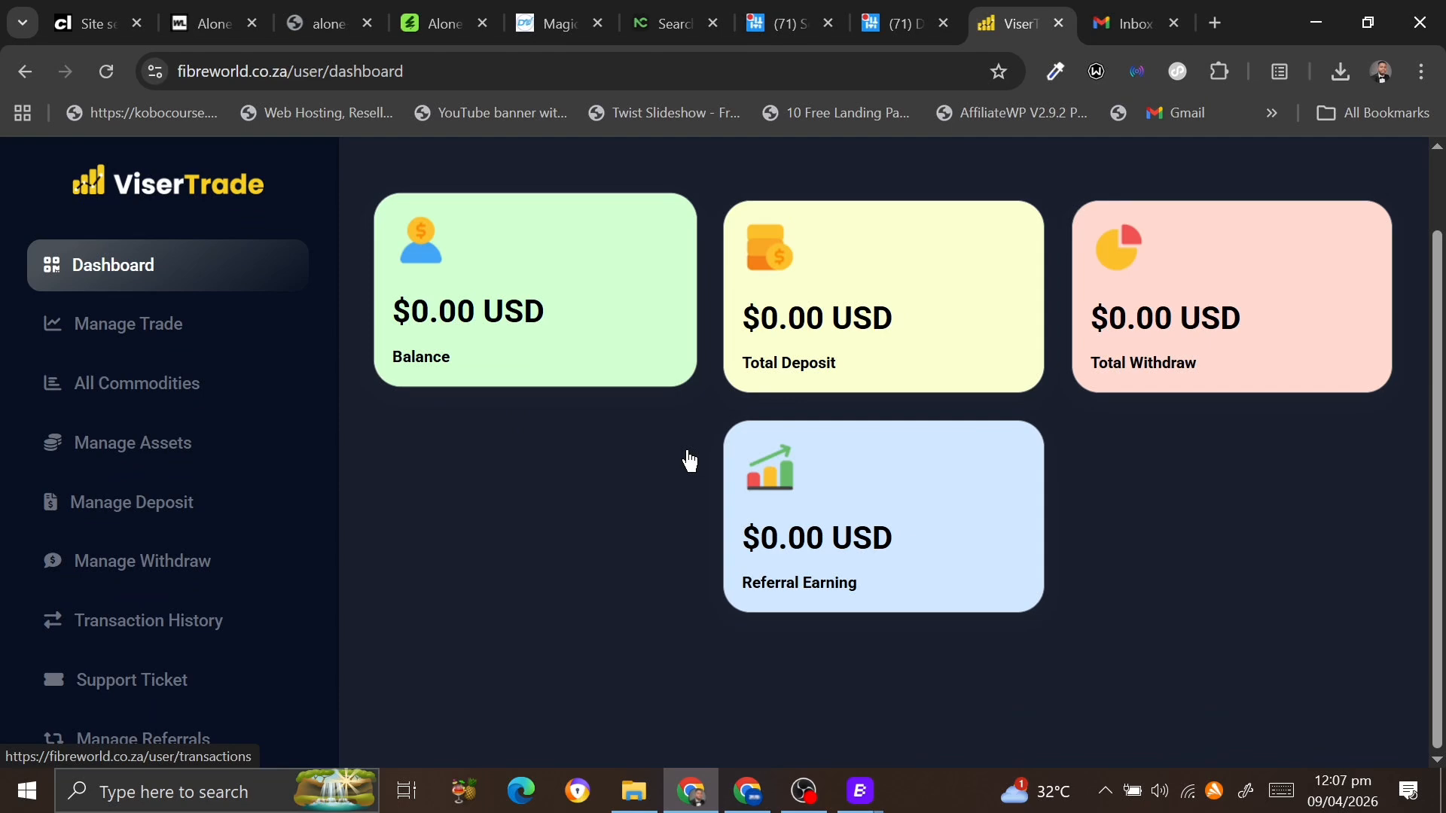
{"action": "scroll", "coordinate": [687, 458], "scroll_direction": "up", "scroll_amount": 1}
{"action": "scroll", "coordinate": [245, 542], "scroll_direction": "down", "scroll_amount": 1}
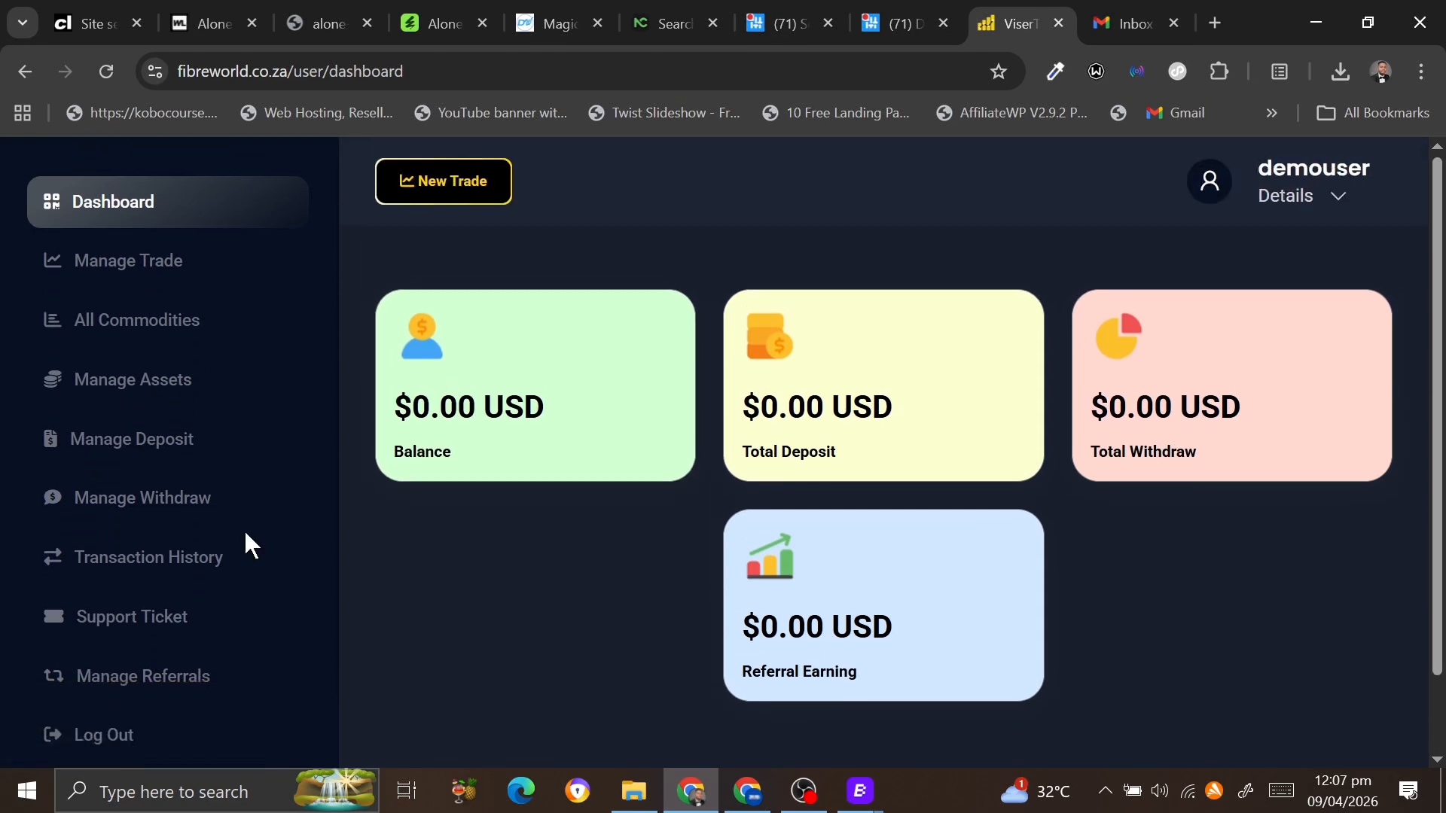
{"action": "scroll", "coordinate": [246, 542], "scroll_direction": "up", "scroll_amount": 1}
{"action": "left_click", "coordinate": [1188, 12]}
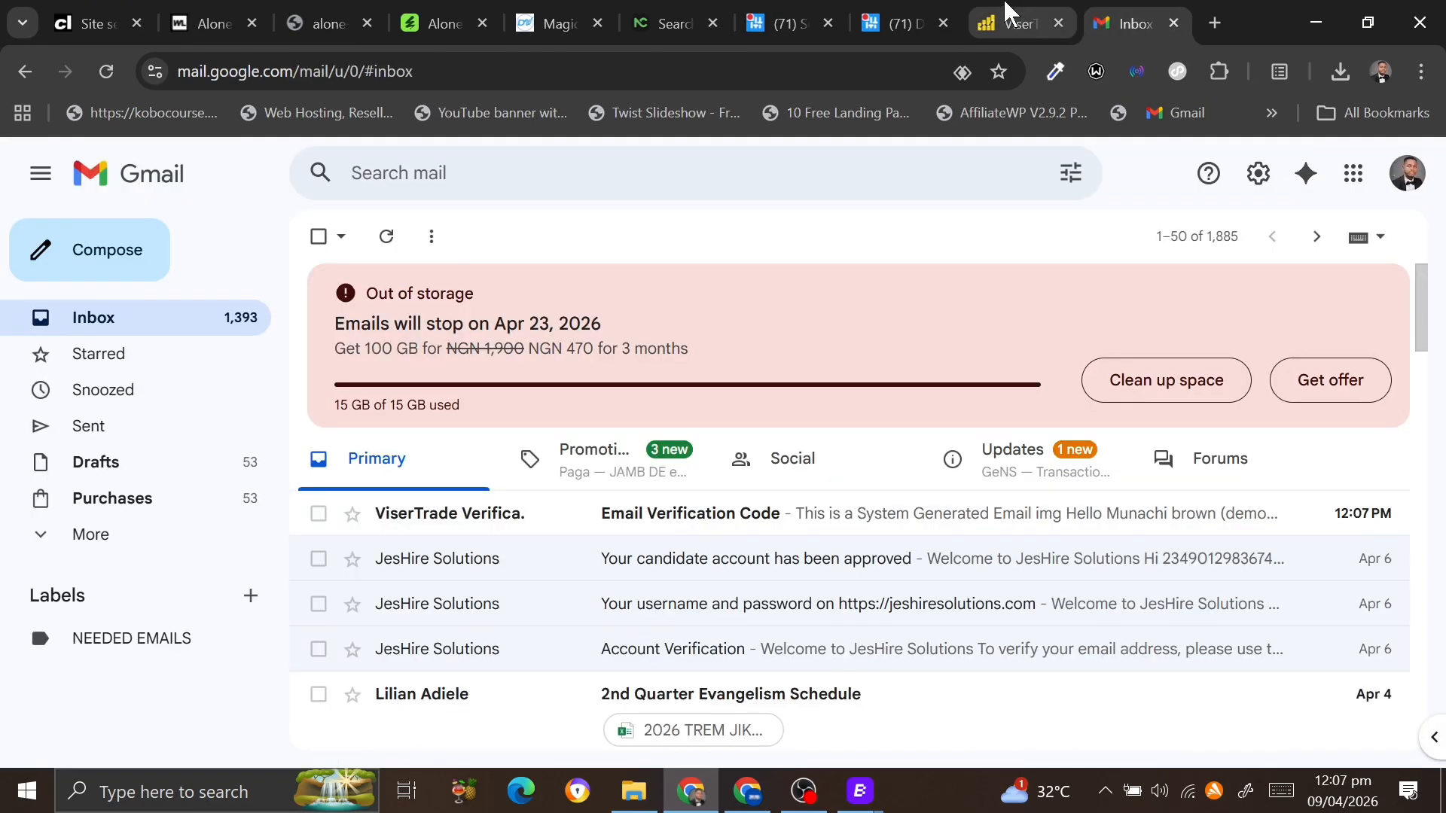
{"action": "left_click", "coordinate": [1009, 11]}
{"action": "scroll", "coordinate": [102, 628], "scroll_direction": "down", "scroll_amount": 1}
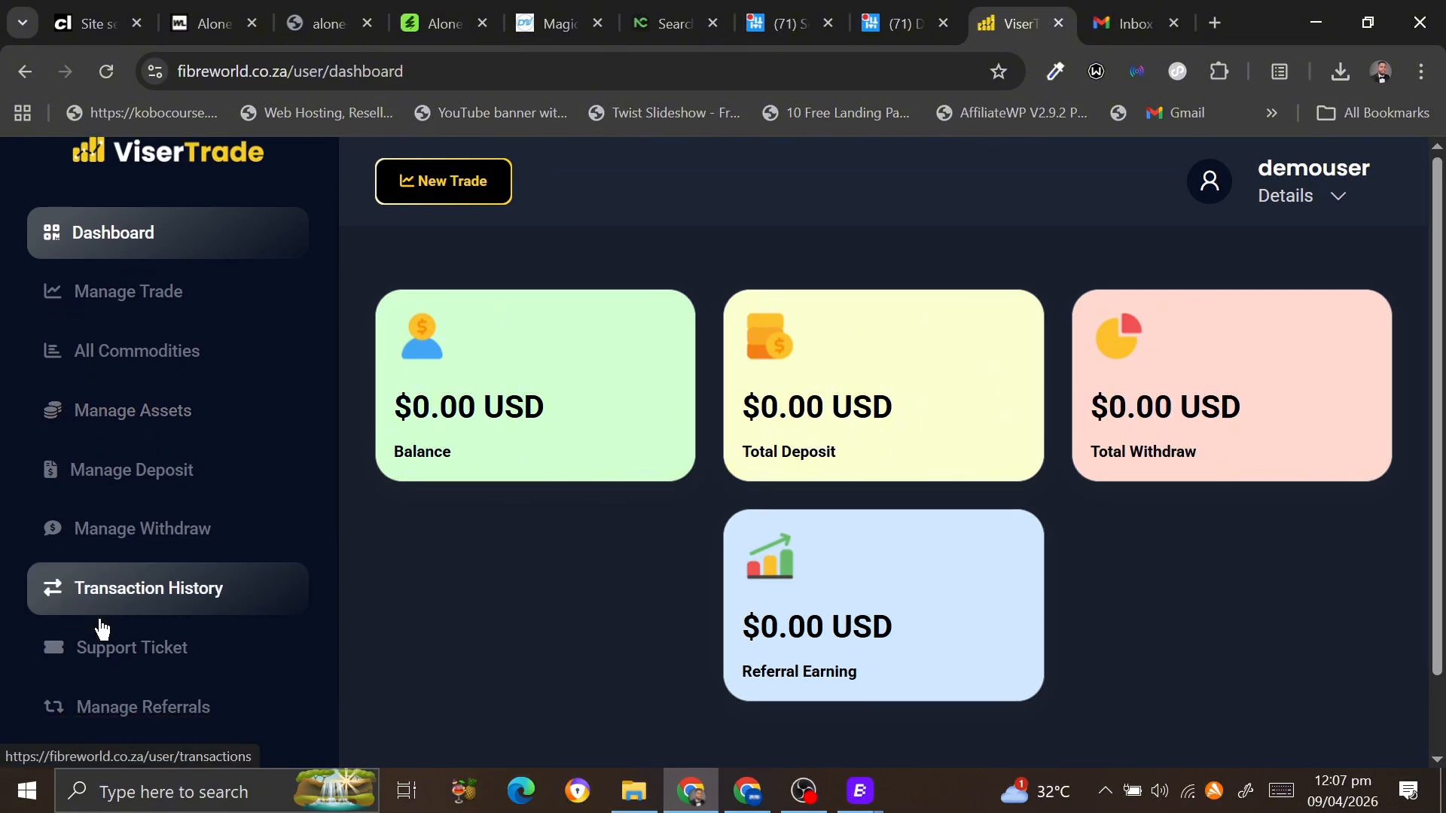
{"action": "scroll", "coordinate": [102, 628], "scroll_direction": "down", "scroll_amount": 1}
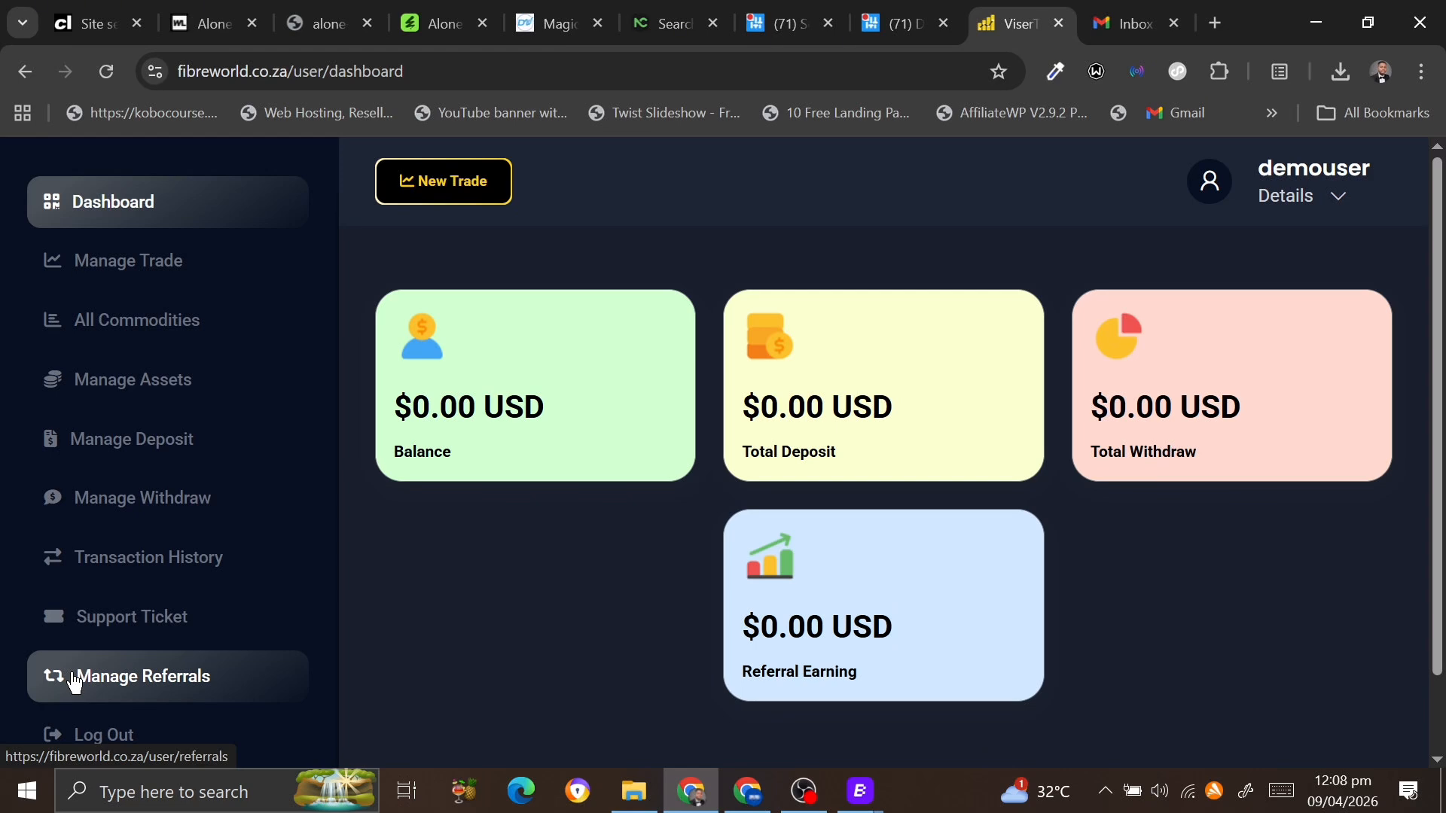
{"action": "scroll", "coordinate": [145, 469], "scroll_direction": "down", "scroll_amount": 1}
{"action": "scroll", "coordinate": [146, 468], "scroll_direction": "up", "scroll_amount": 1}
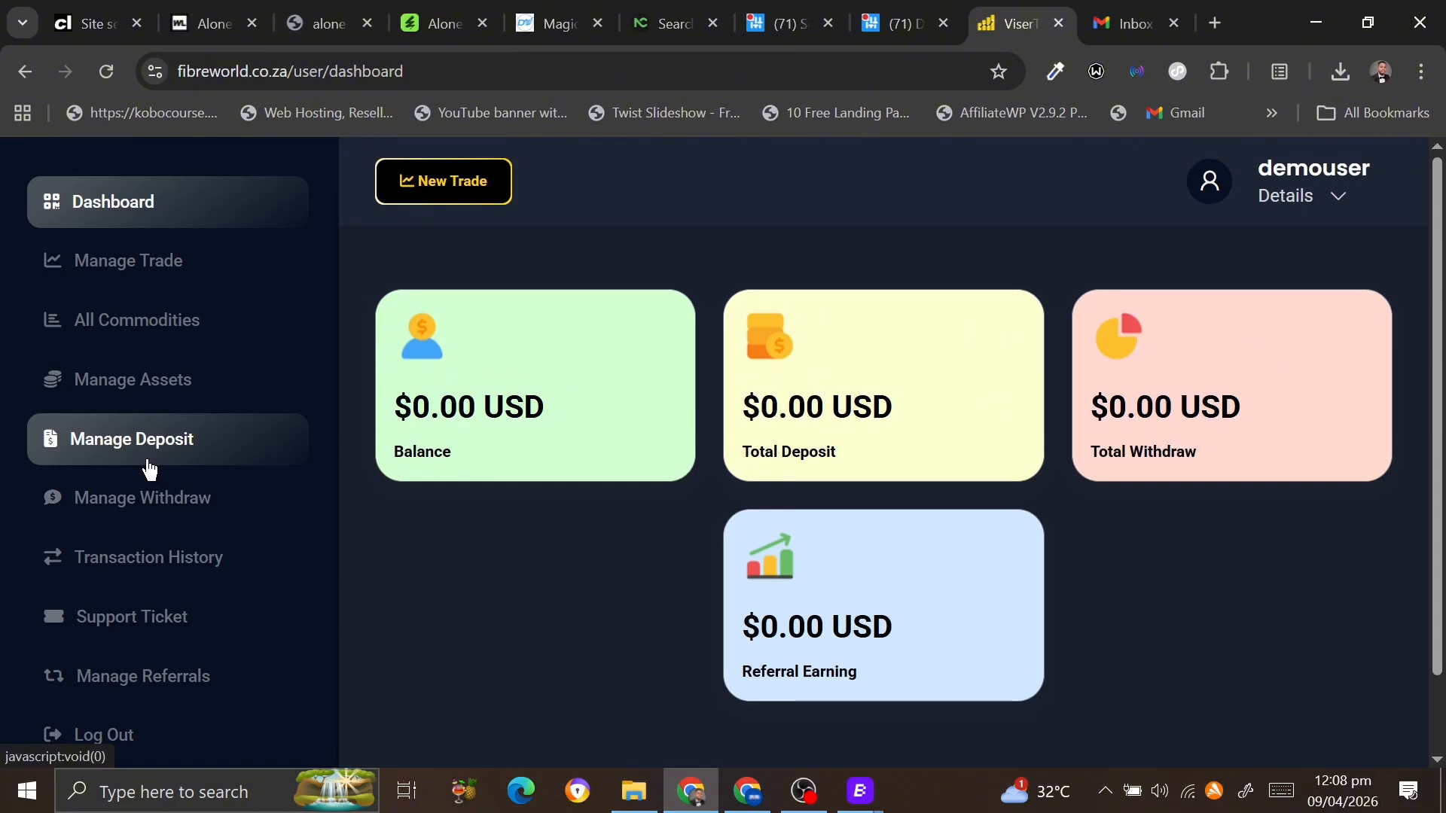
{"action": "scroll", "coordinate": [181, 225], "scroll_direction": "up", "scroll_amount": 1}
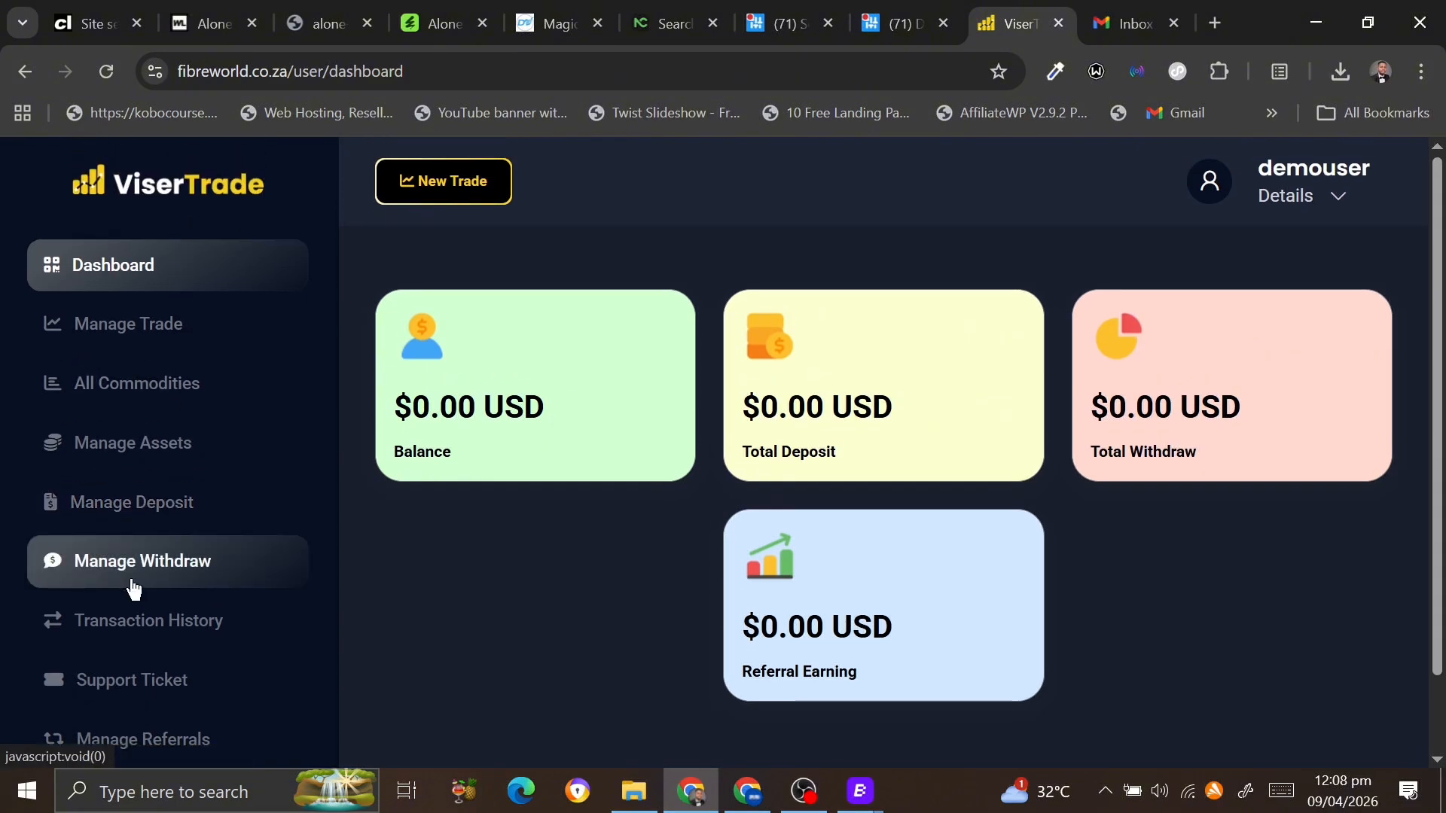